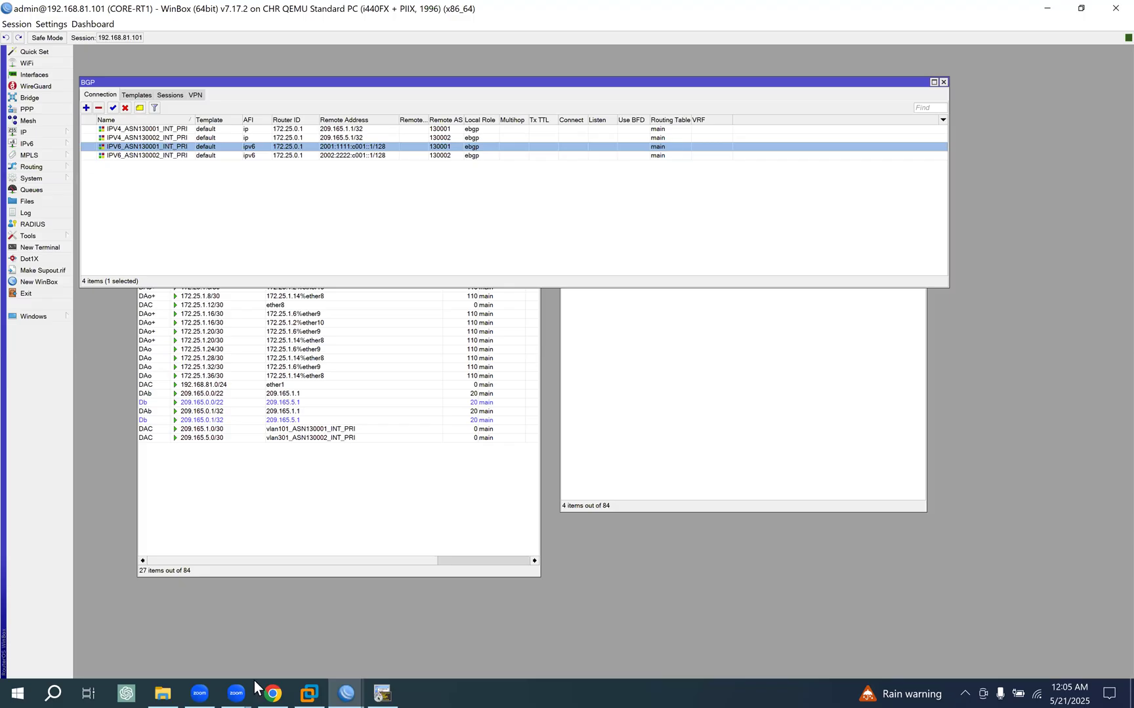
# - Switch to the EVE topology in Chrome and mark the upstream router pair, the core router pair and the links between them
pyautogui.click(270, 687)
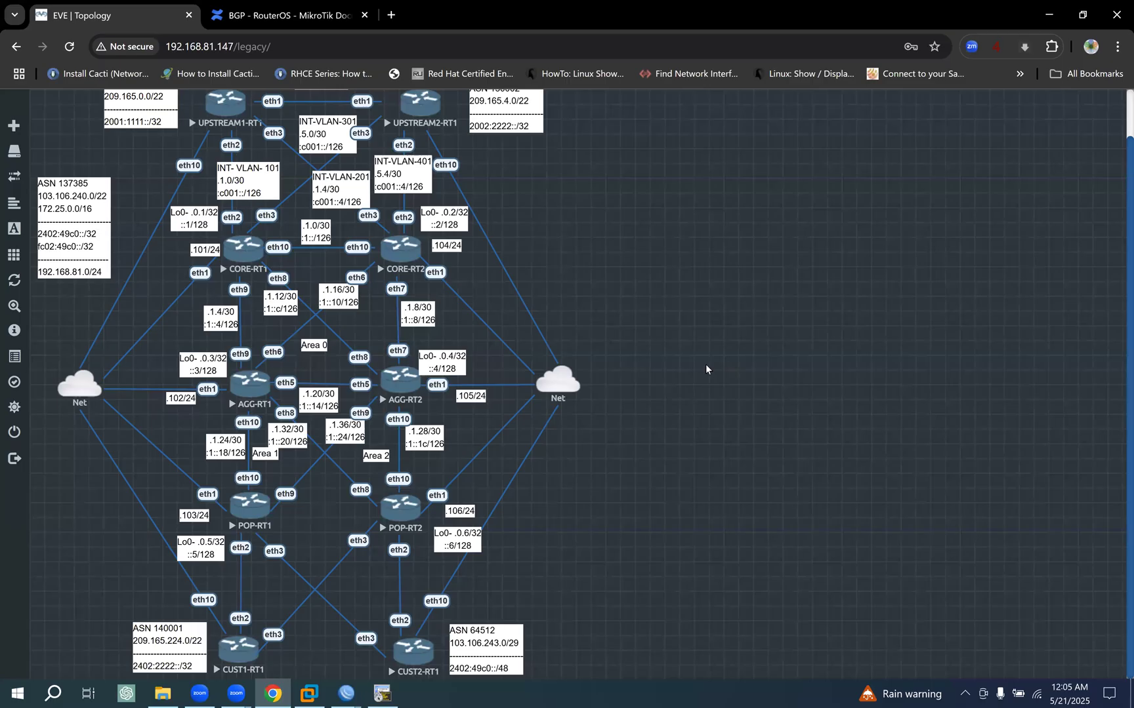
pyautogui.scroll(1, 685, 358)
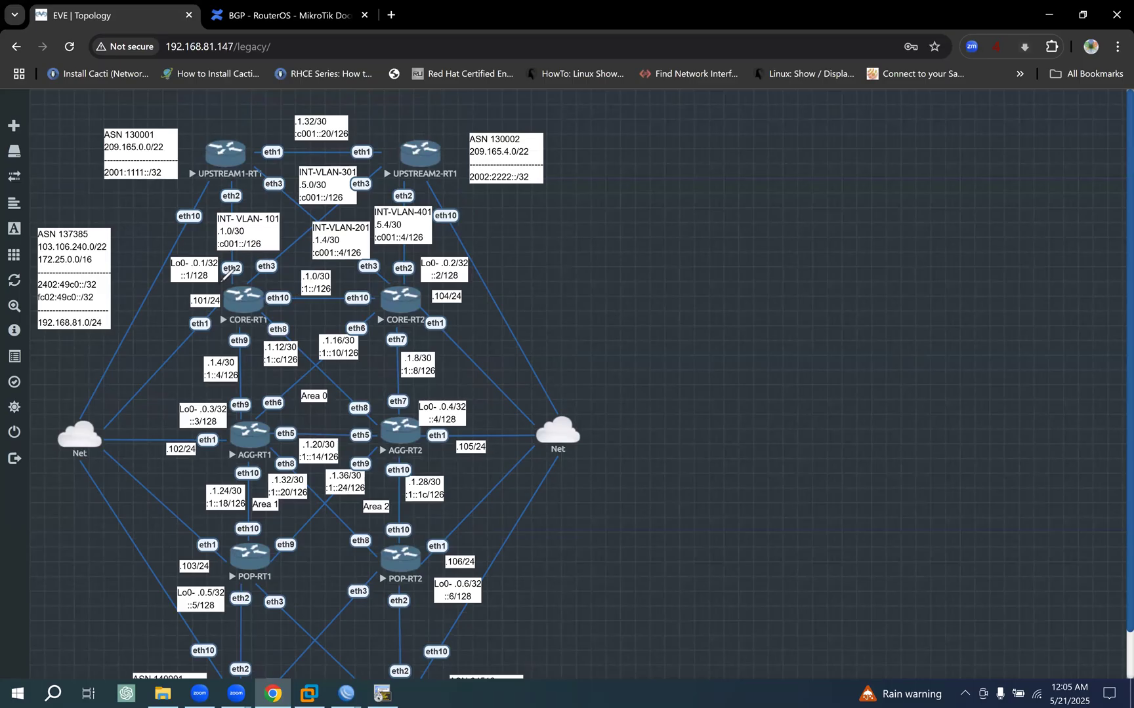
pyautogui.moveTo(216, 280)
pyautogui.mouseDown()
pyautogui.moveTo(214, 324)
pyautogui.moveTo(412, 326)
pyautogui.mouseUp()
pyautogui.moveTo(436, 278); pyautogui.dragTo(216, 280)
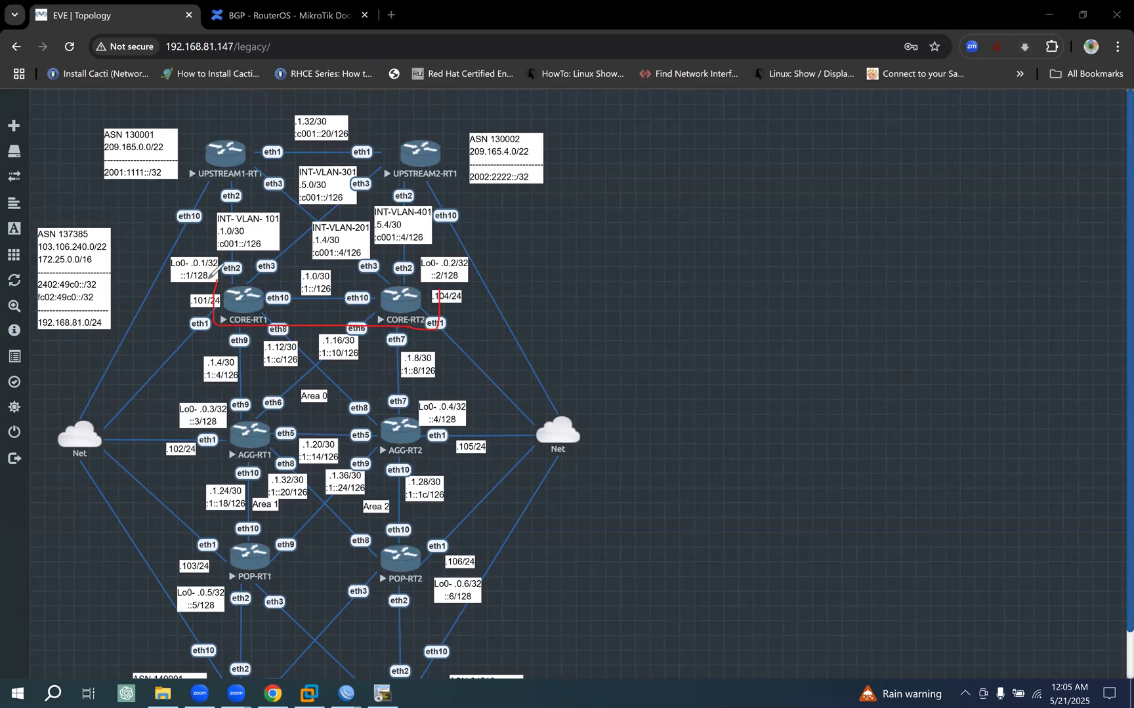
pyautogui.moveTo(206, 122)
pyautogui.mouseDown()
pyautogui.moveTo(203, 182)
pyautogui.moveTo(300, 184)
pyautogui.moveTo(450, 122)
pyautogui.moveTo(225, 127)
pyautogui.mouseUp()
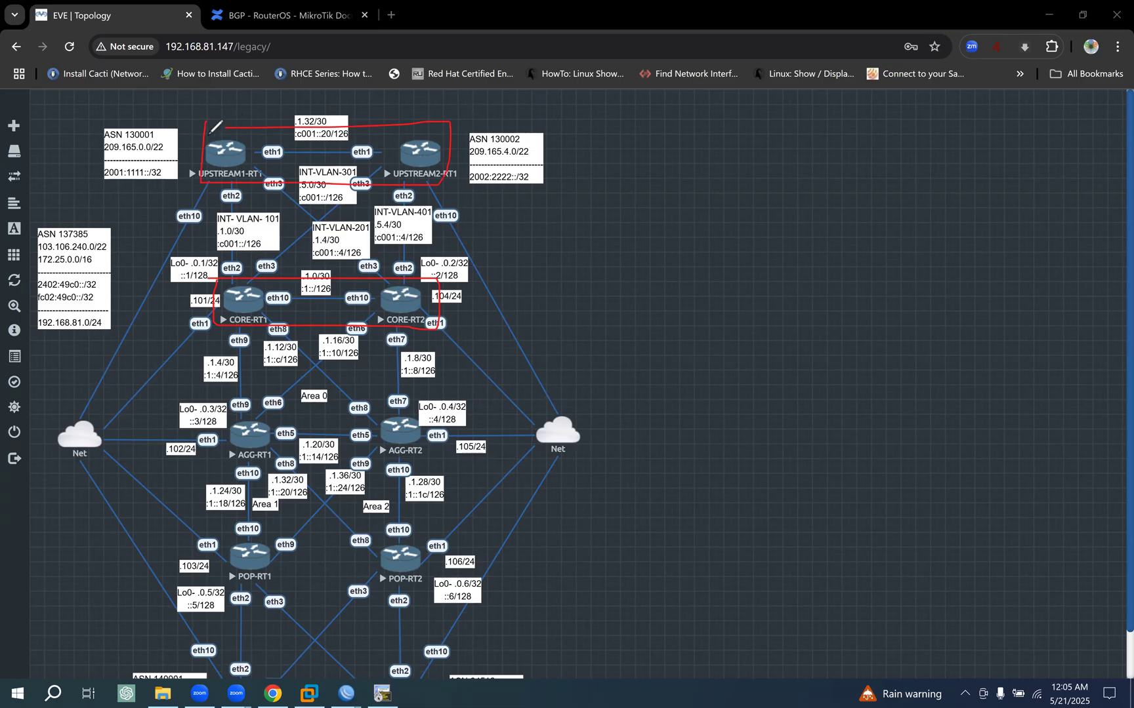
pyautogui.moveTo(223, 279); pyautogui.dragTo(223, 191)
pyautogui.moveTo(369, 258); pyautogui.dragTo(412, 295)
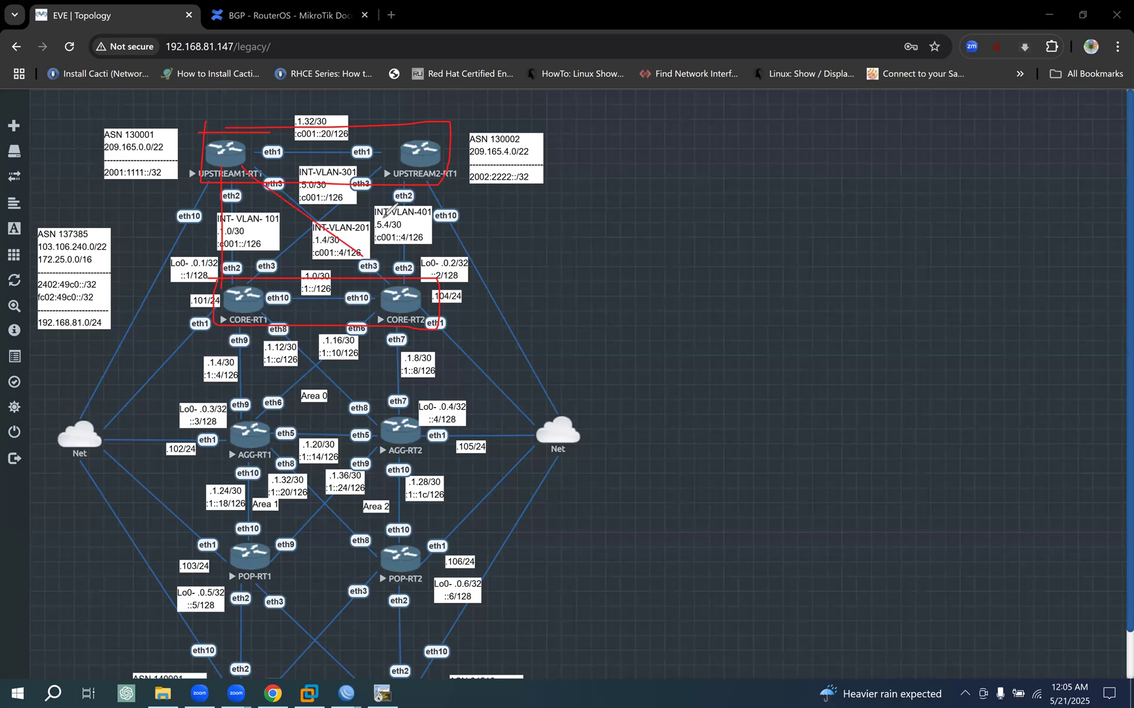
pyautogui.moveTo(407, 160); pyautogui.dragTo(202, 276)
pyautogui.moveTo(265, 155)
pyautogui.mouseDown()
pyautogui.moveTo(387, 249)
pyautogui.moveTo(415, 292)
pyautogui.mouseUp()
pyautogui.moveTo(413, 189); pyautogui.dragTo(407, 294)
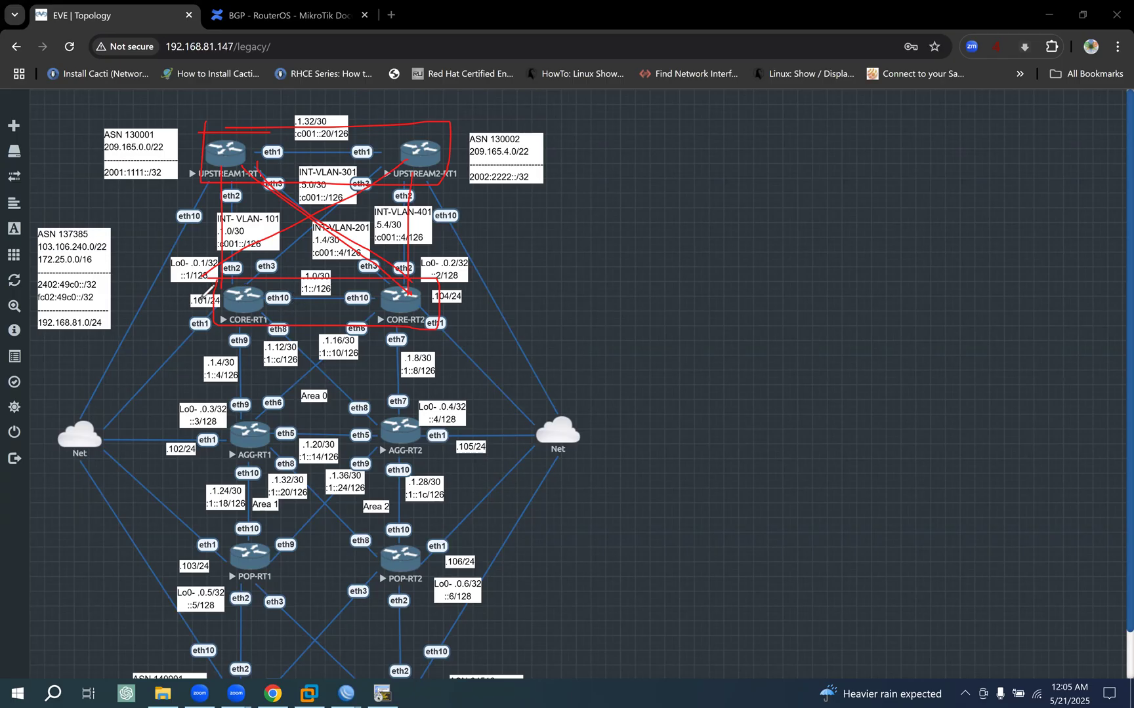
# - Circle ASN 137385 and ASN 130001 on the topology and clear all the annotations
pyautogui.moveTo(46, 243); pyautogui.dragTo(104, 243)
pyautogui.moveTo(117, 118)
pyautogui.mouseDown()
pyautogui.moveTo(116, 141)
pyautogui.moveTo(172, 131)
pyautogui.moveTo(97, 125)
pyautogui.mouseUp()
pyautogui.moveTo(51, 222)
pyautogui.mouseDown()
pyautogui.moveTo(88, 245)
pyautogui.moveTo(91, 226)
pyautogui.mouseUp()
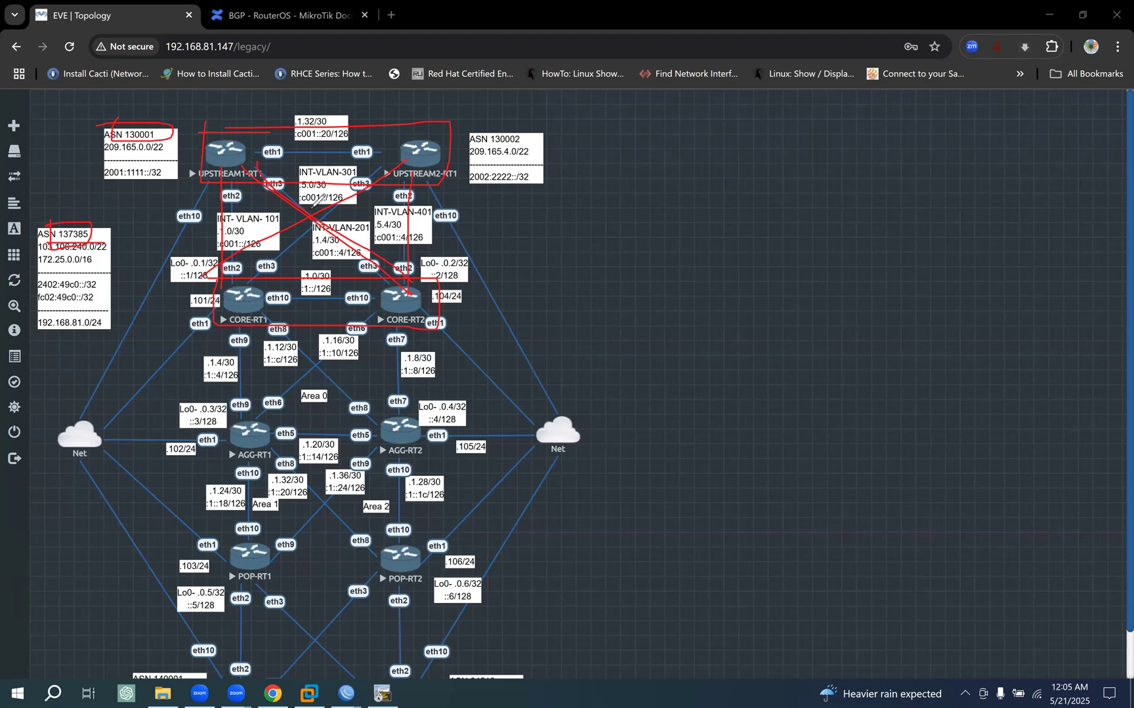
pyautogui.press('Escape')
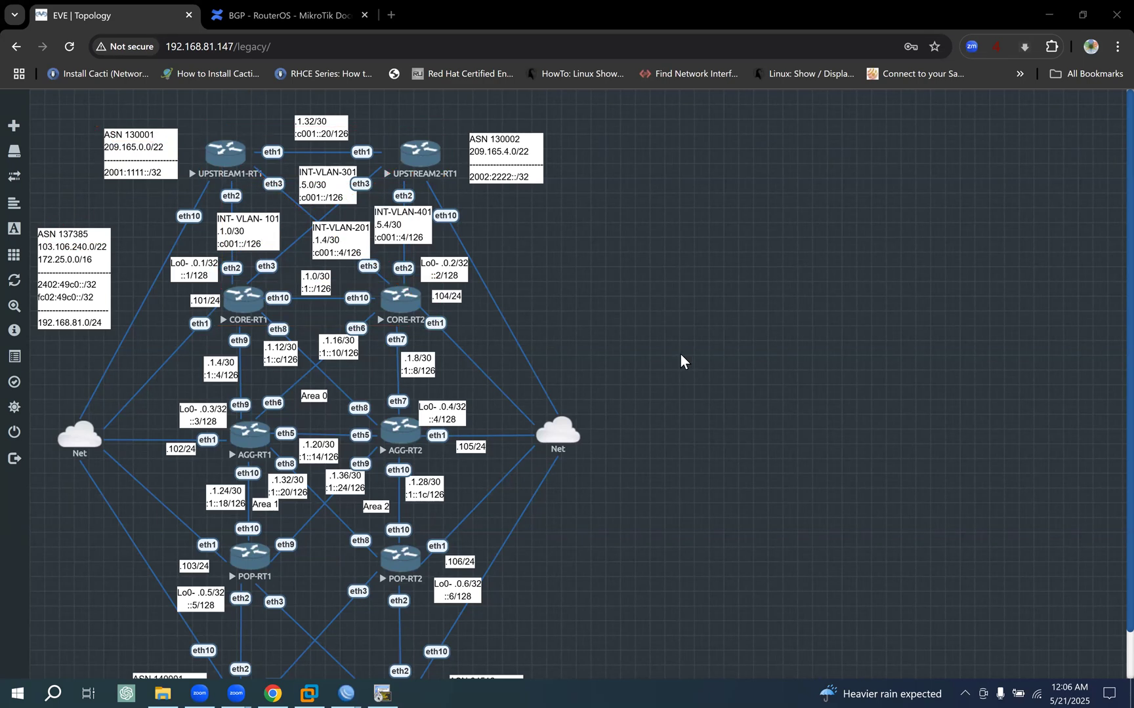
# - Outline the POP and customer routers on the topology and circle ASN 137385, ASN 140001 and ASN 64512
pyautogui.scroll(-1, 679, 355)
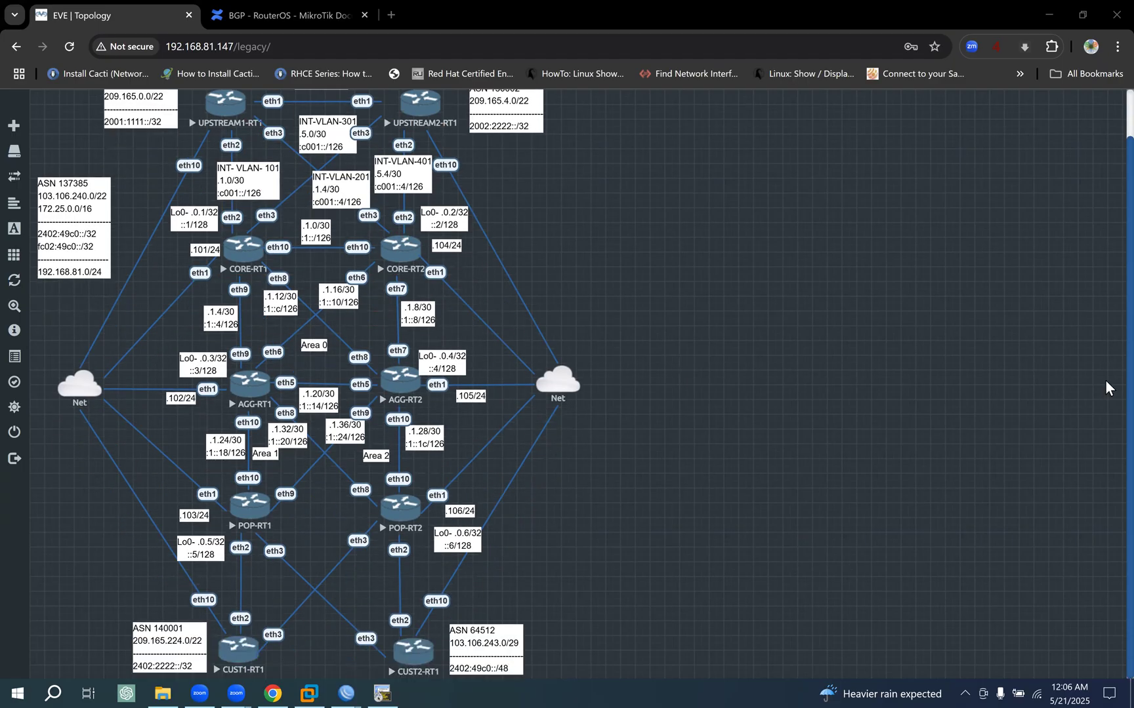
pyautogui.moveTo(229, 473)
pyautogui.mouseDown()
pyautogui.moveTo(200, 659)
pyautogui.moveTo(467, 639)
pyautogui.moveTo(415, 484)
pyautogui.moveTo(223, 478)
pyautogui.mouseUp()
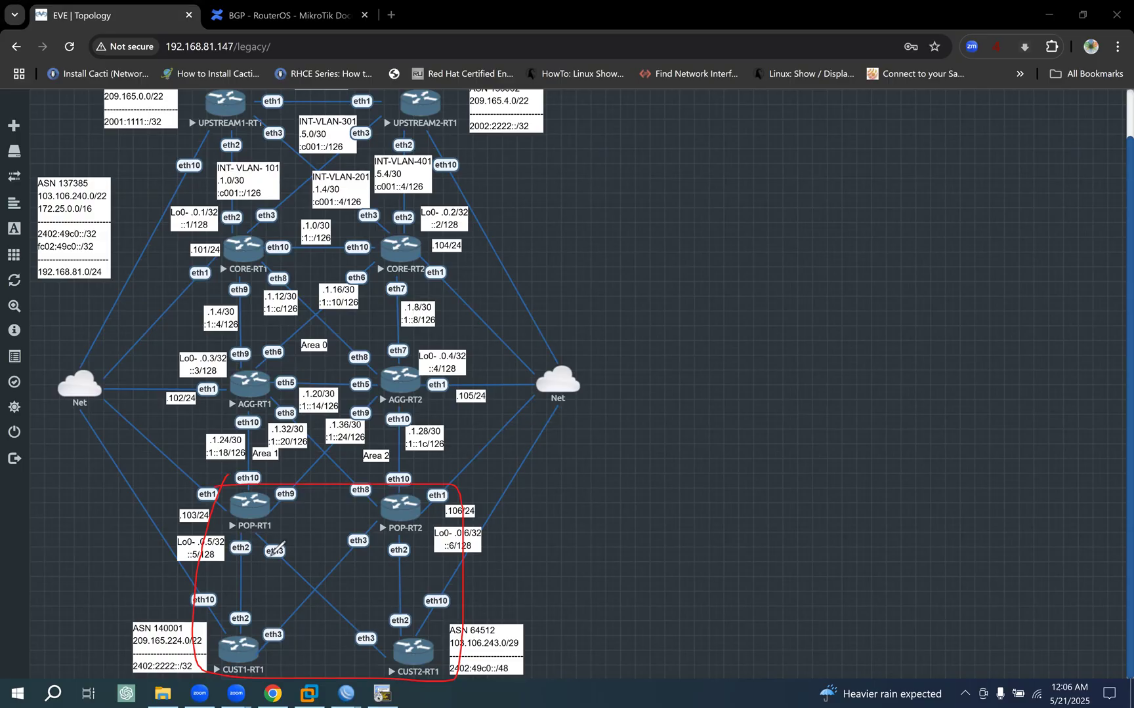
pyautogui.moveTo(116, 176); pyautogui.dragTo(66, 195)
pyautogui.moveTo(170, 616)
pyautogui.mouseDown()
pyautogui.moveTo(196, 634)
pyautogui.moveTo(178, 615)
pyautogui.mouseUp()
pyautogui.moveTo(530, 620); pyautogui.dragTo(525, 619)
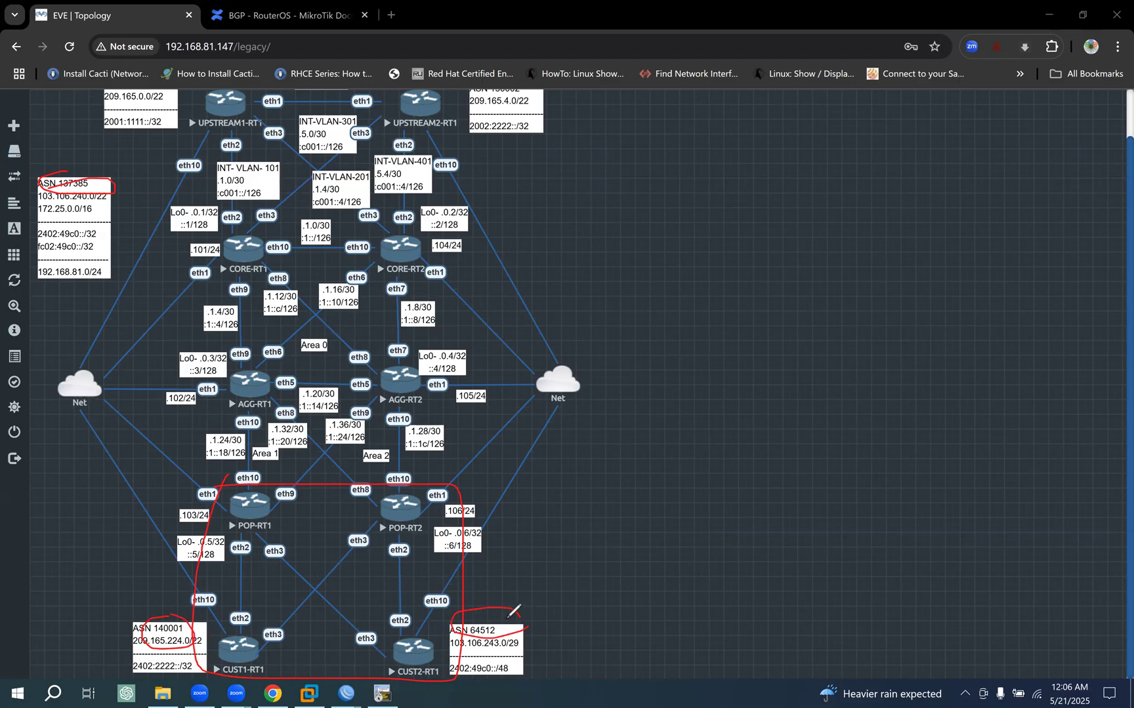
# - Trace lines from ASN 137385 to both customer ASNs, outline the core-to-POP area and clear the annotations
pyautogui.moveTo(167, 620); pyautogui.dragTo(171, 522)
pyautogui.moveTo(104, 191); pyautogui.dragTo(489, 613)
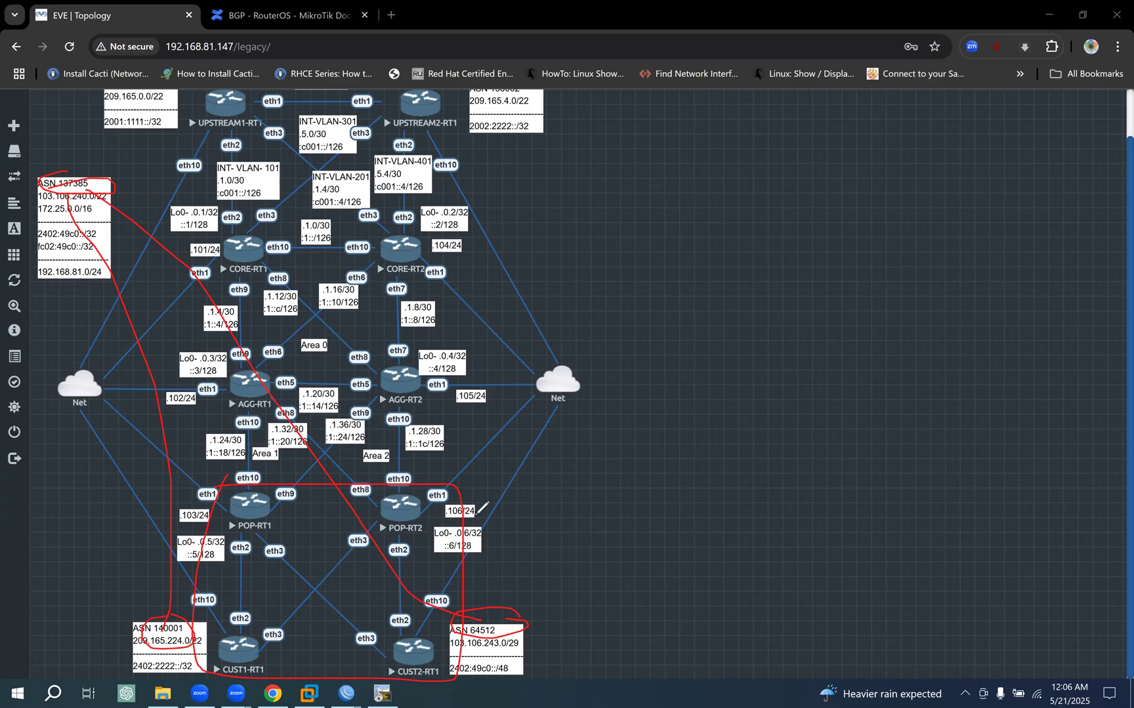
pyautogui.moveTo(219, 230)
pyautogui.mouseDown()
pyautogui.moveTo(219, 375)
pyautogui.moveTo(253, 503)
pyautogui.moveTo(457, 459)
pyautogui.moveTo(458, 318)
pyautogui.mouseUp()
pyautogui.moveTo(433, 197); pyautogui.dragTo(164, 230)
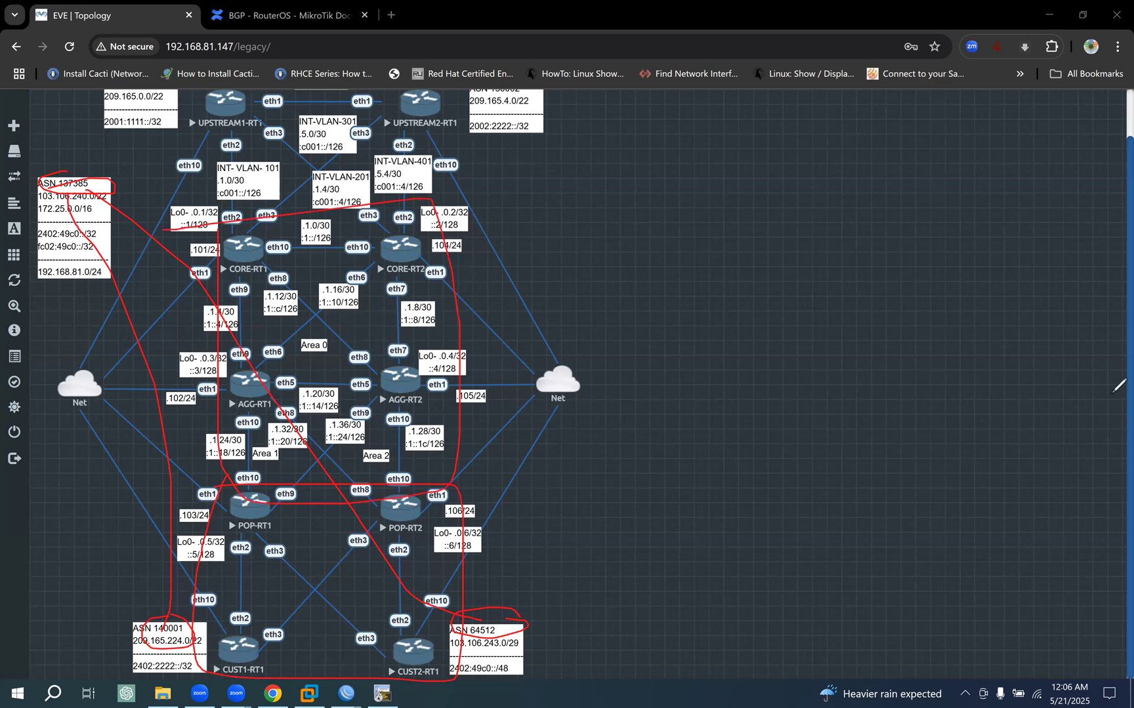
pyautogui.press('Escape')
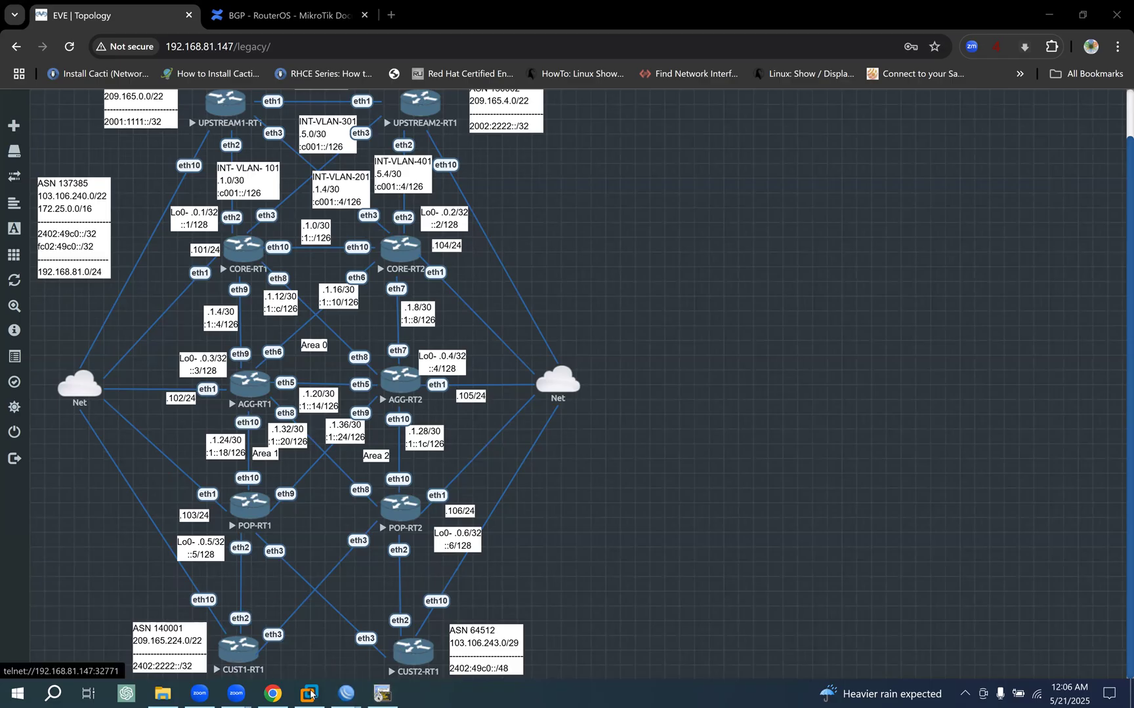
# - Switch to SecureCRT and export the full configuration of CUST1-RT1 to review it
pyautogui.click(382, 693)
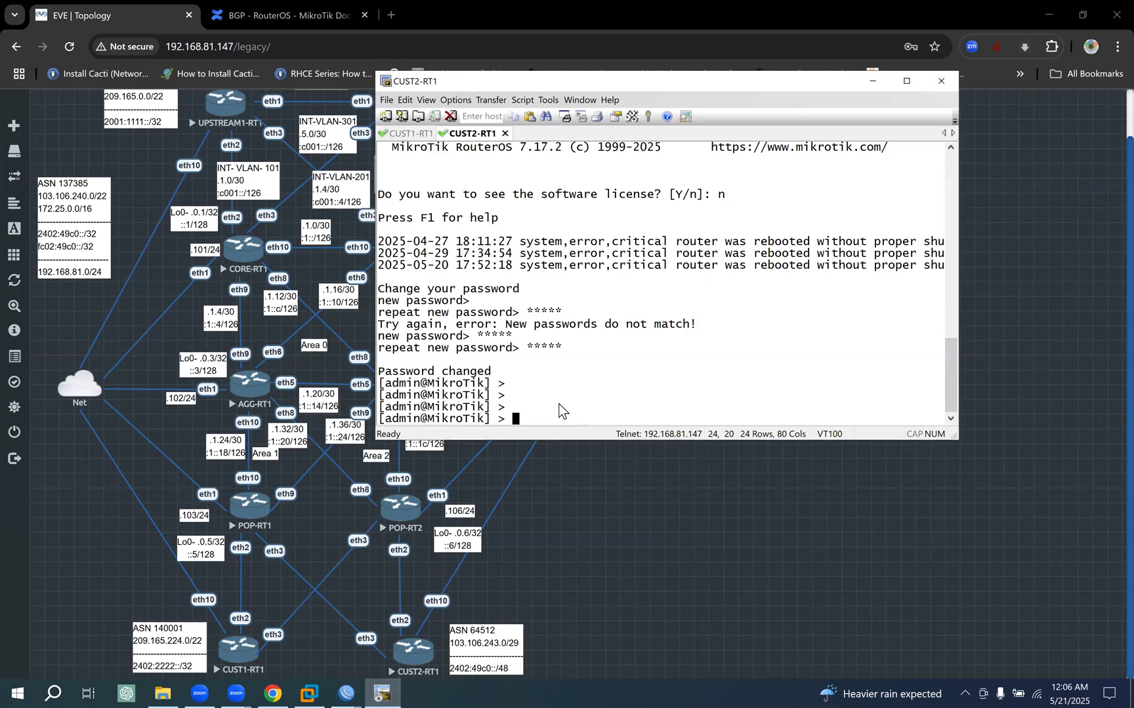
pyautogui.click(408, 135)
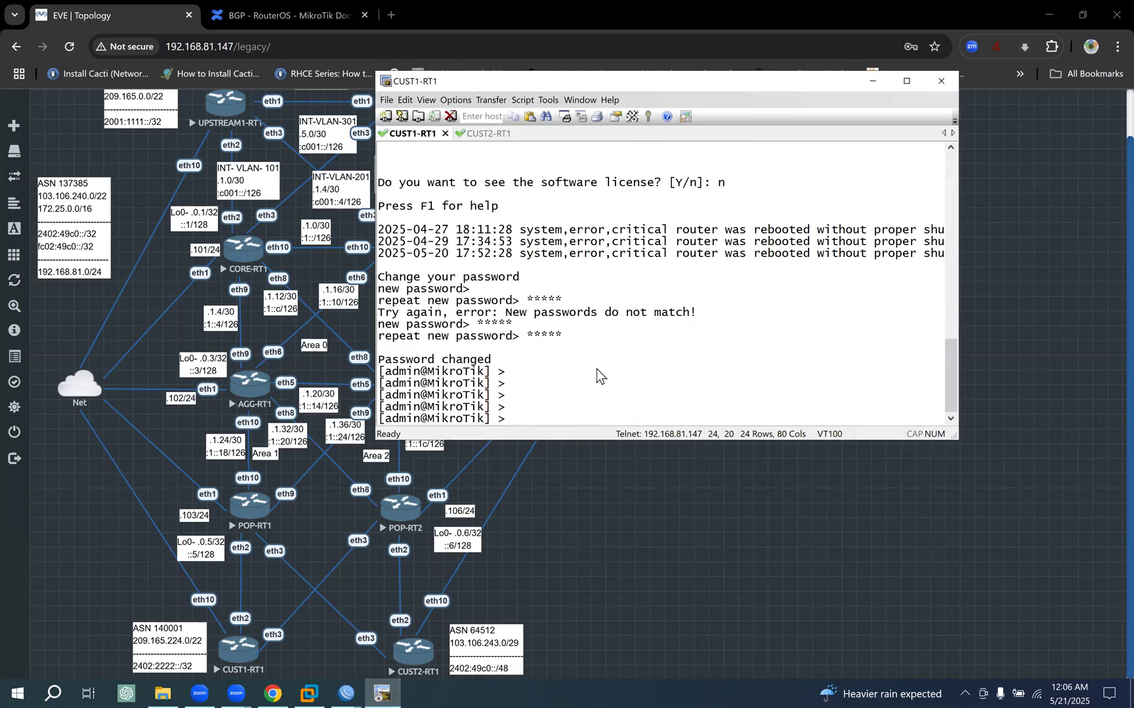
pyautogui.write('export')
pyautogui.press('Return')
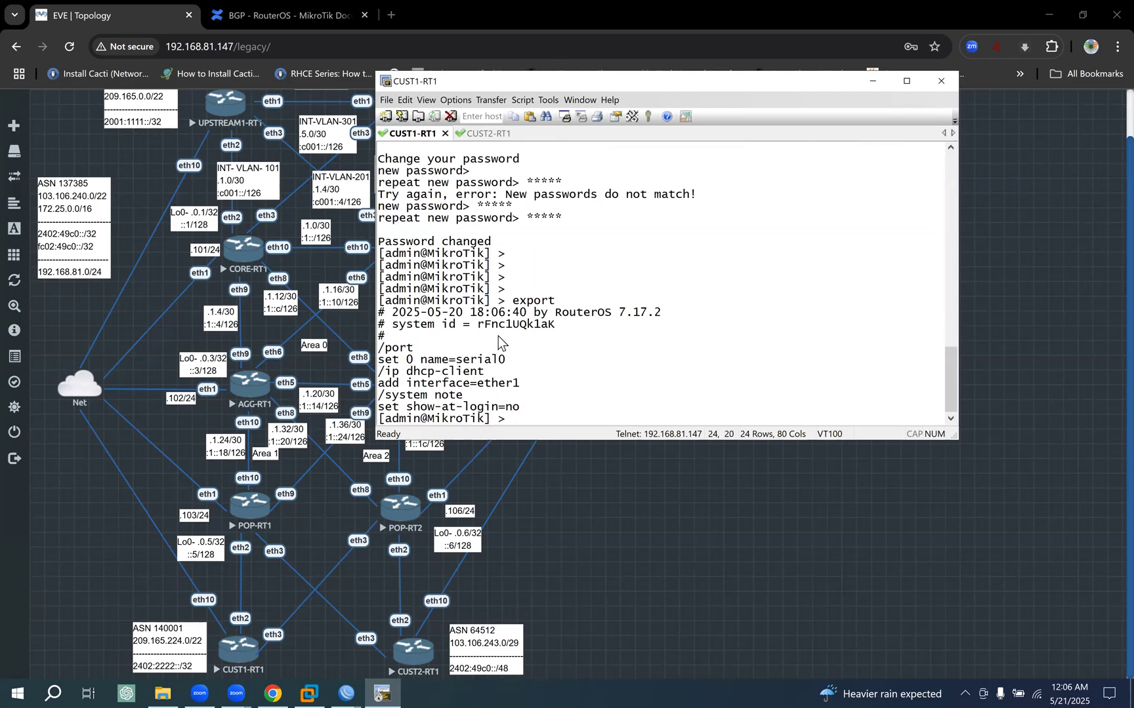
pyautogui.moveTo(422, 313); pyautogui.dragTo(448, 313)
pyautogui.moveTo(565, 345); pyautogui.dragTo(615, 398)
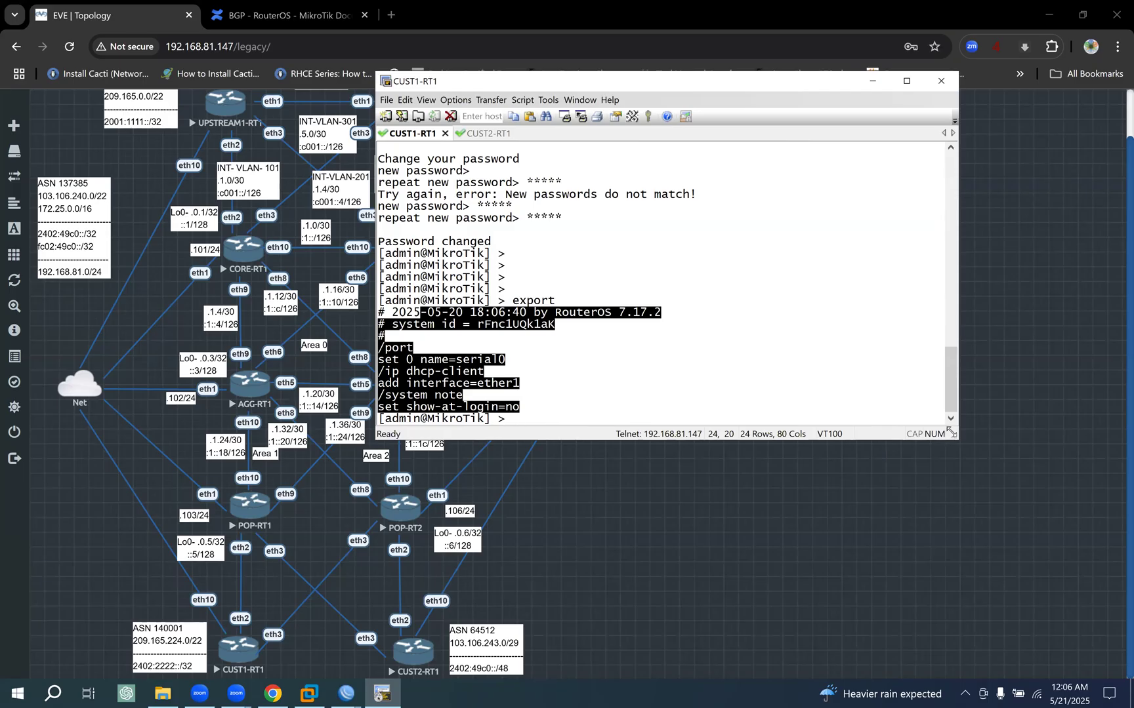
# - Widen the terminal window to 92 columns and move it slightly lower over the topology
pyautogui.moveTo(949, 431); pyautogui.dragTo(1041, 431)
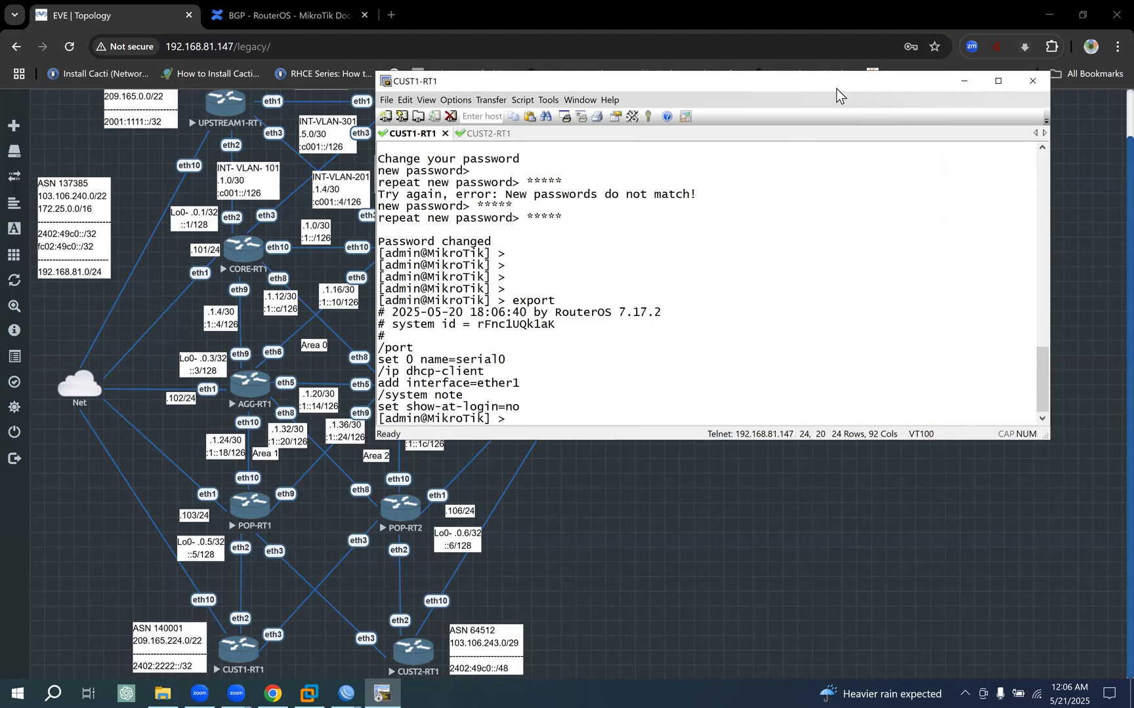
pyautogui.moveTo(835, 87); pyautogui.dragTo(839, 106)
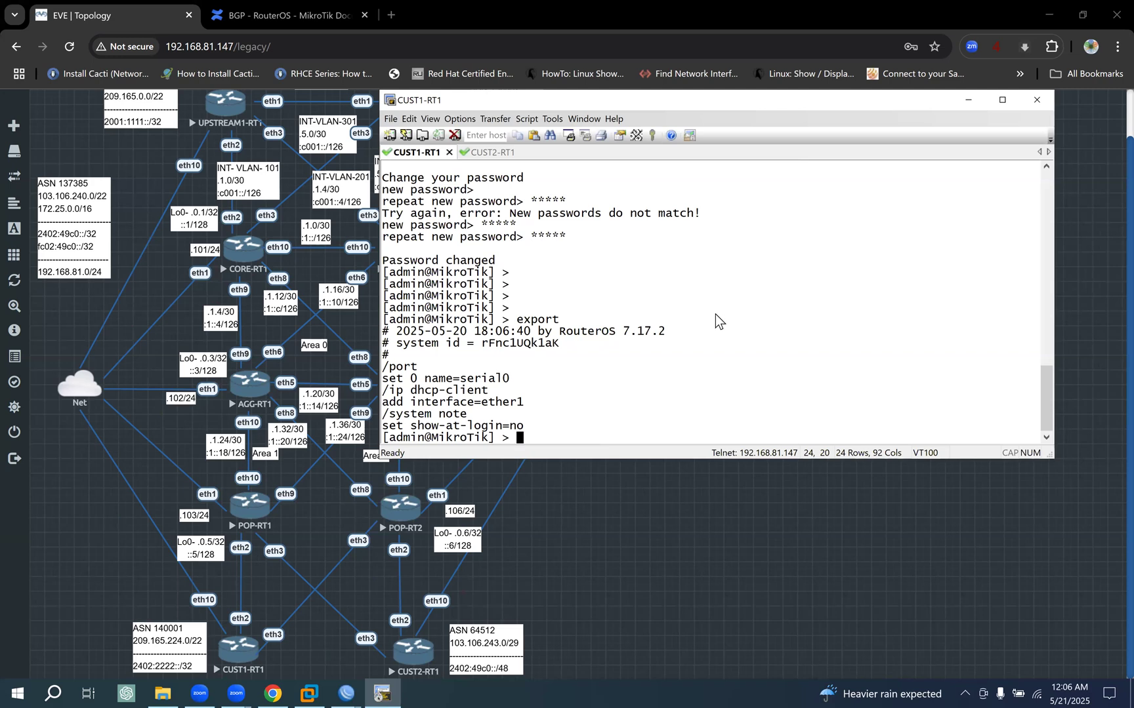
pyautogui.press('Return')
pyautogui.press('Return')
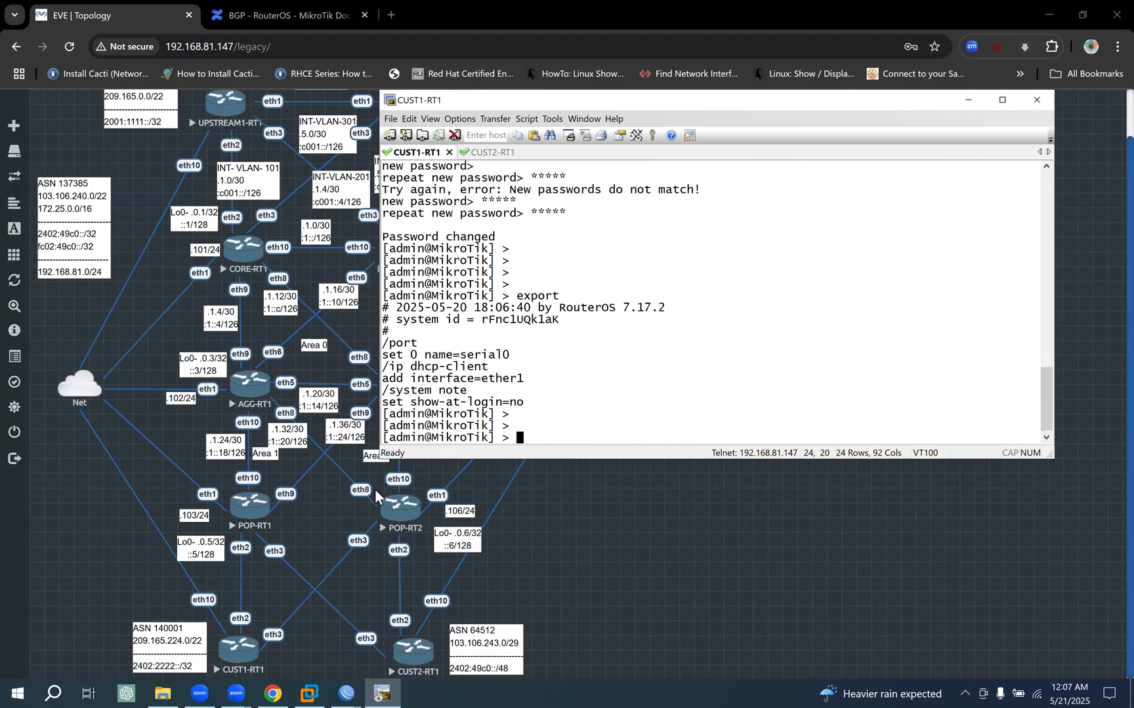
# - Open the POP-RT1 console from the topology in SecureCRT and log in as admin with the account password
pyautogui.click(254, 507)
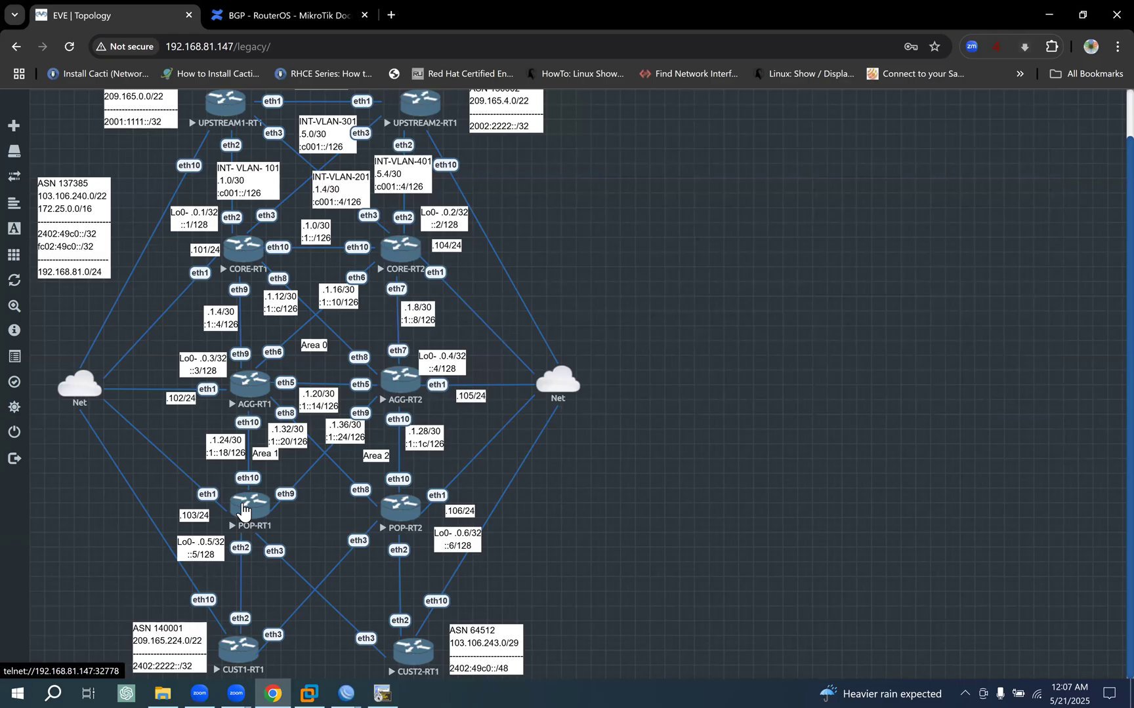
pyautogui.click(592, 160)
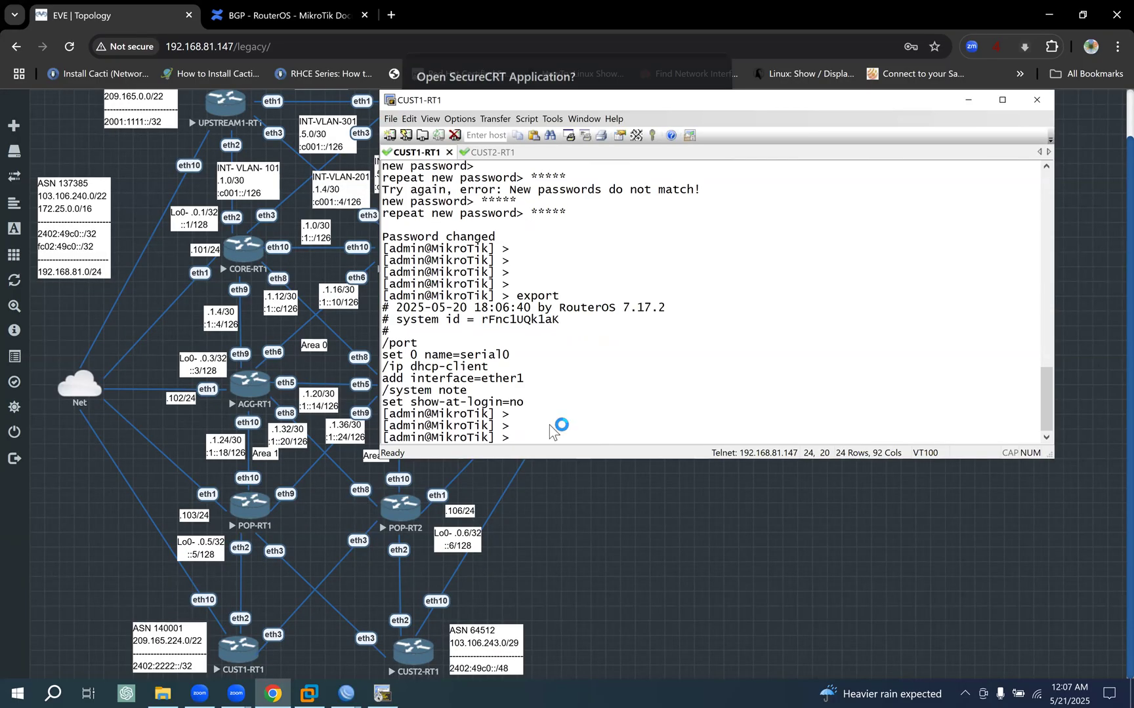
pyautogui.write('admin')
pyautogui.press('Return')
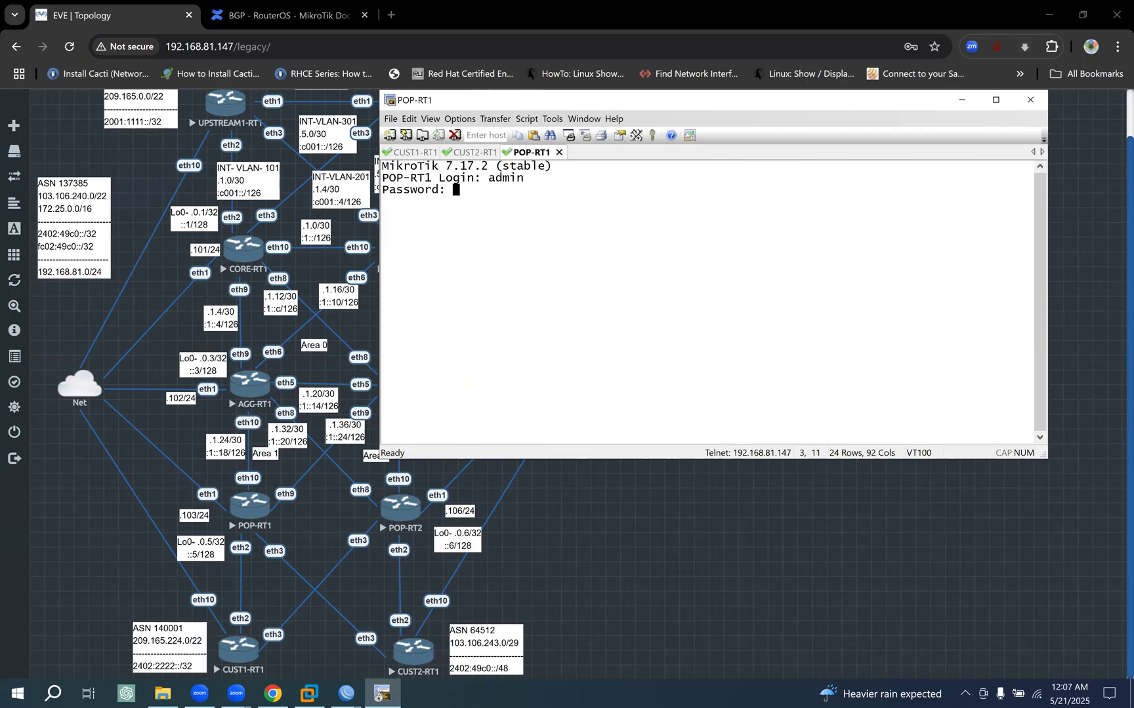
pyautogui.press('Return')
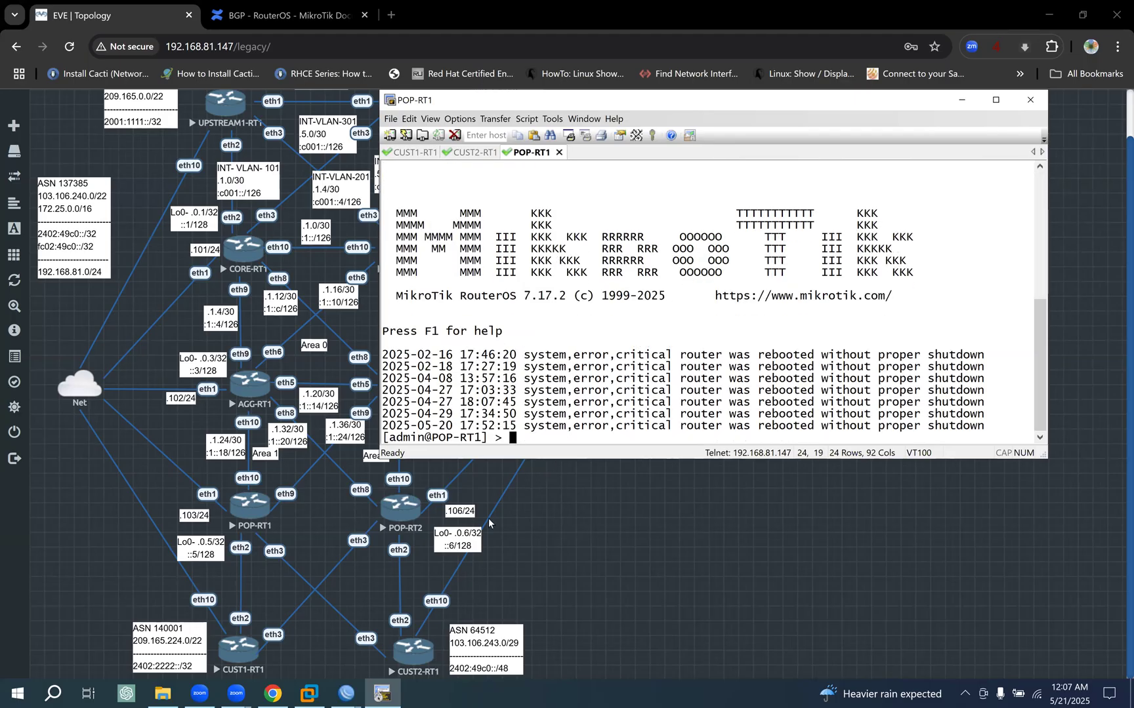
# - Open the POP-RT2 console from the topology in SecureCRT and log in as admin with the account password
pyautogui.click(397, 509)
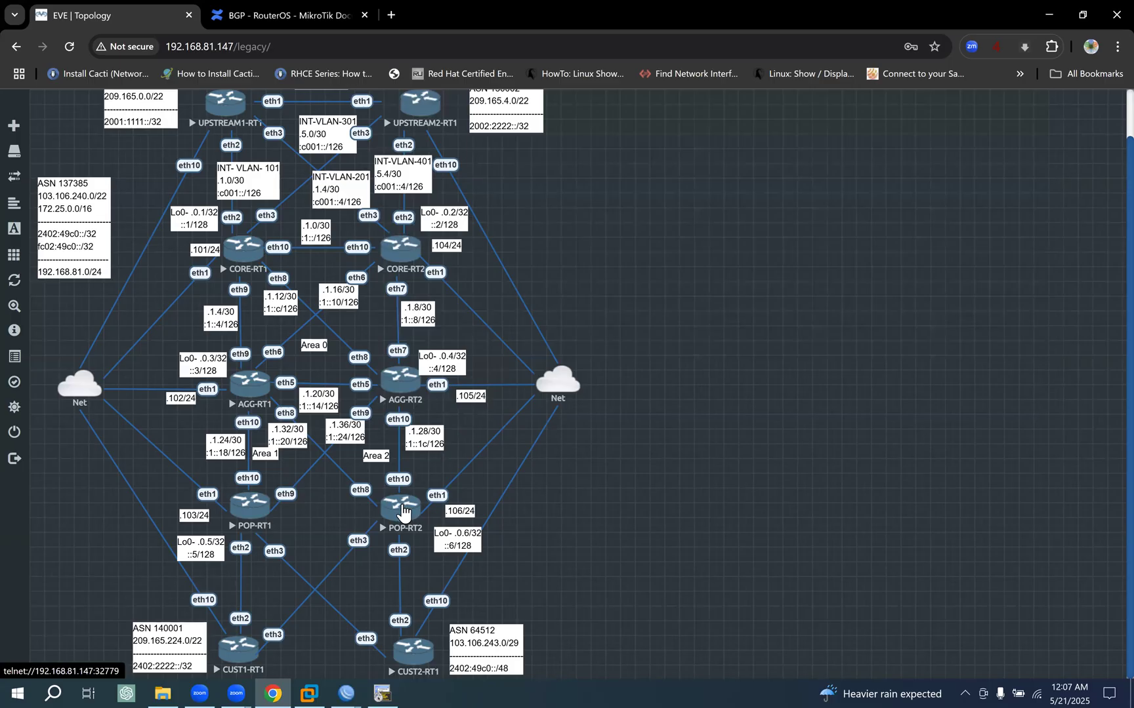
pyautogui.click(567, 160)
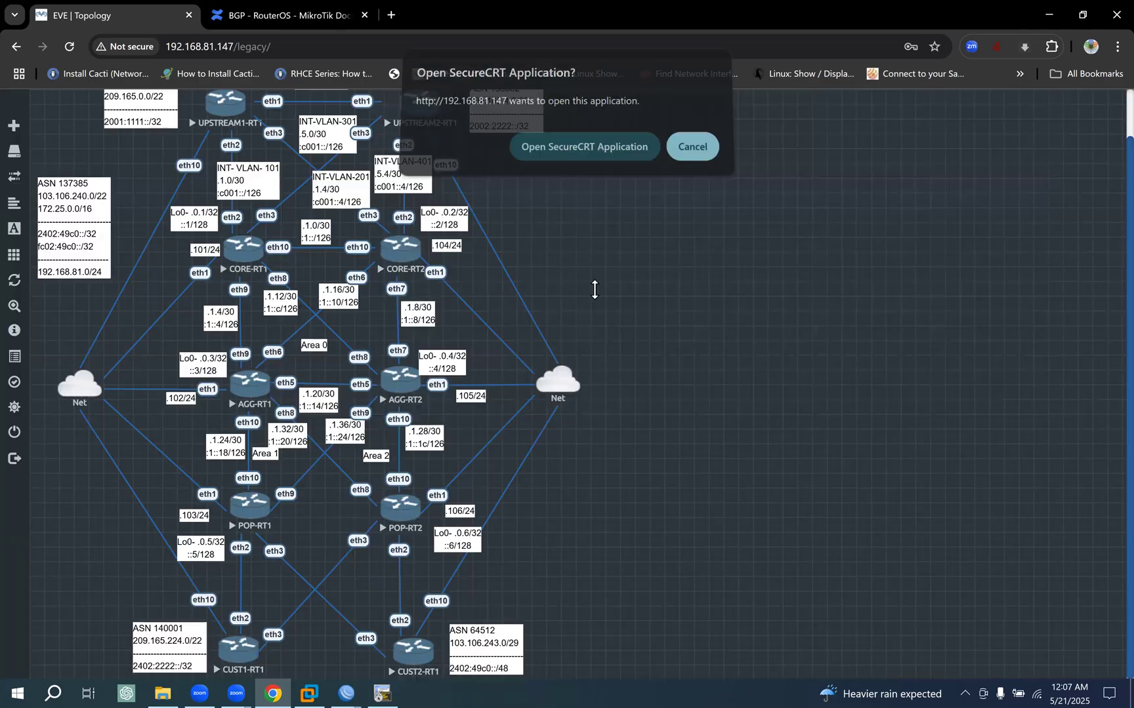
pyautogui.click(527, 154)
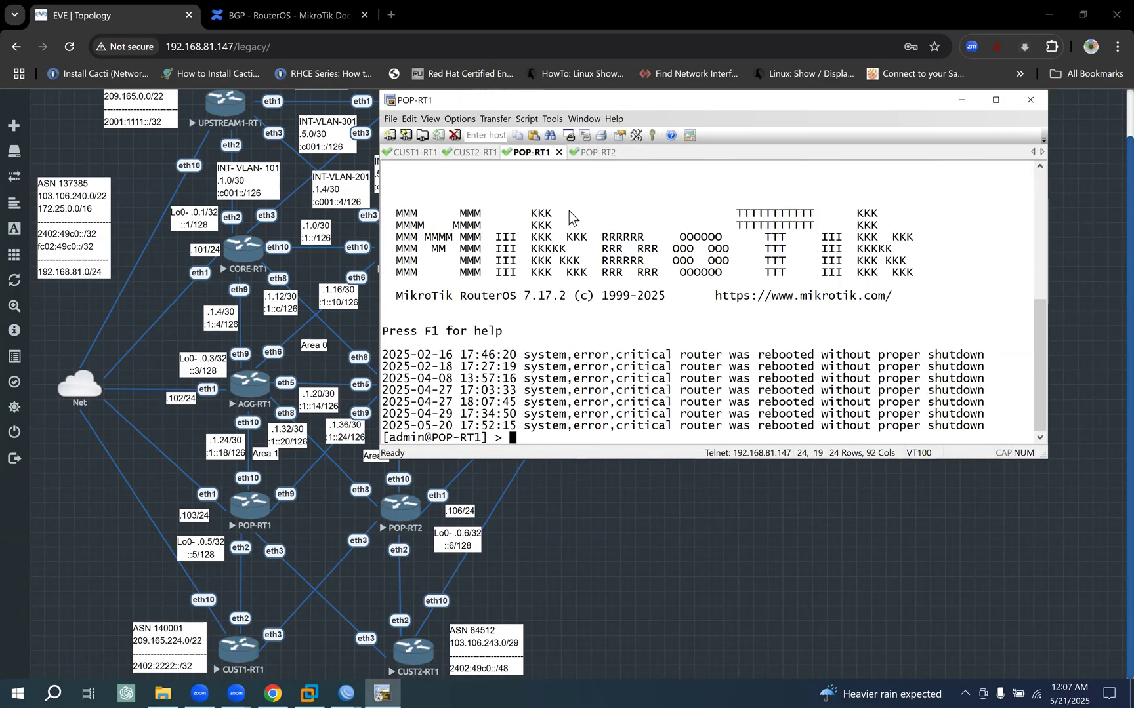
pyautogui.click(593, 154)
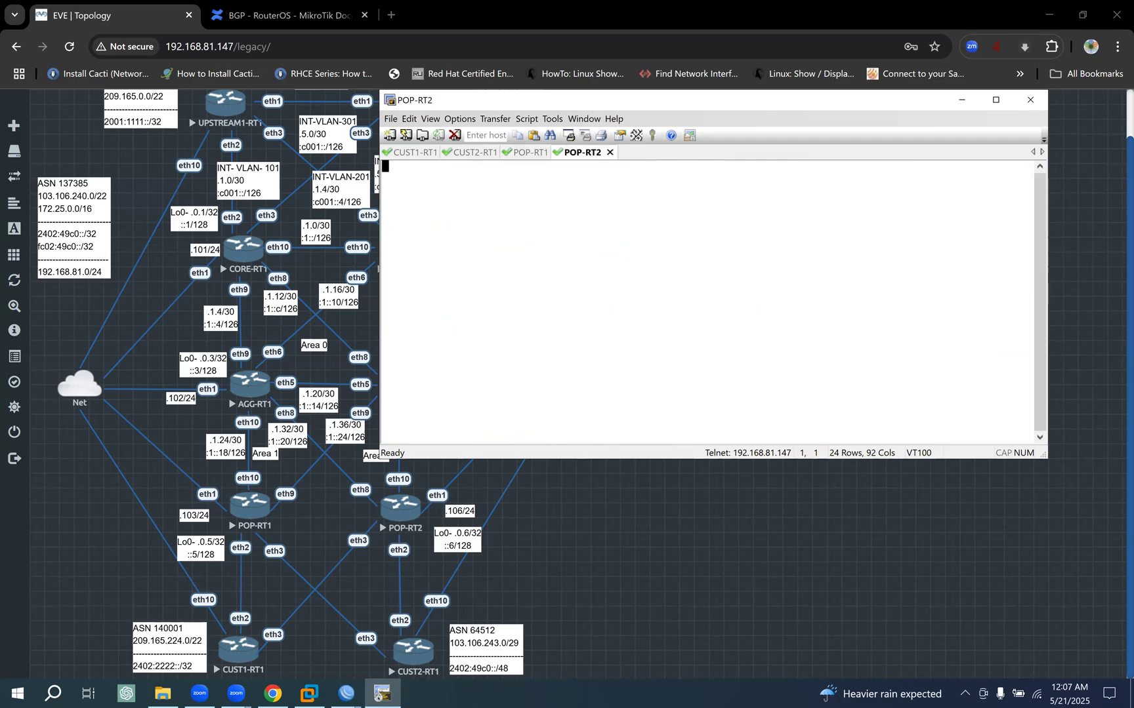
pyautogui.press('Return')
pyautogui.write('admin')
pyautogui.press('Return')
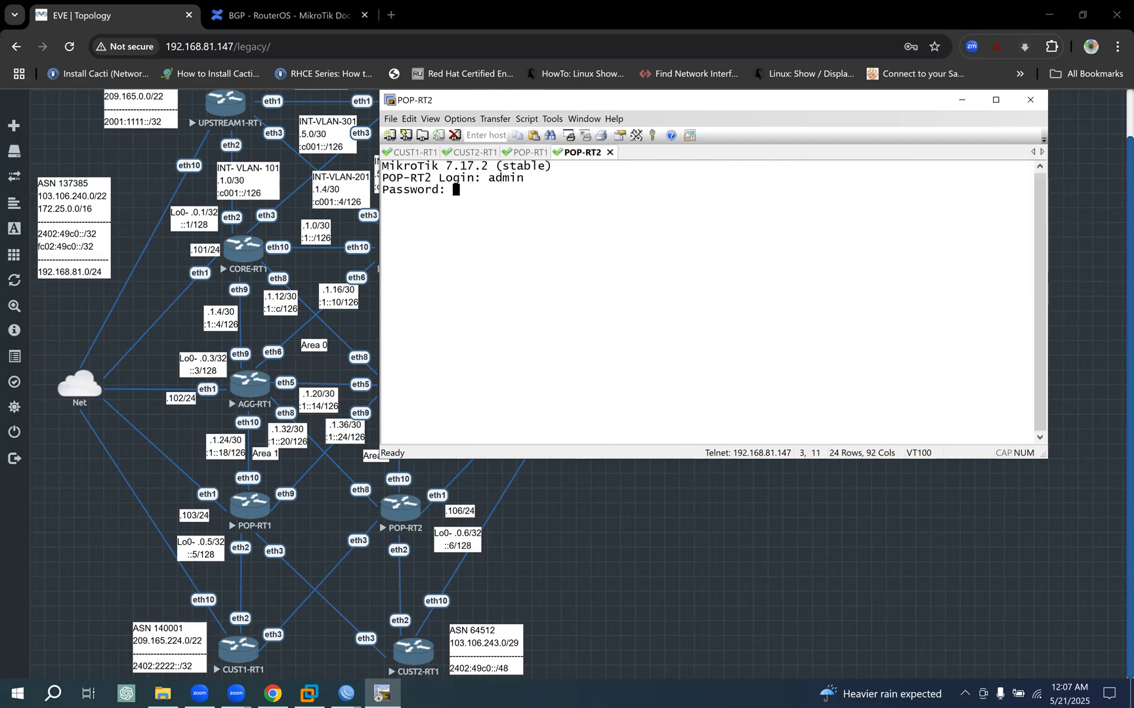
pyautogui.press('Return')
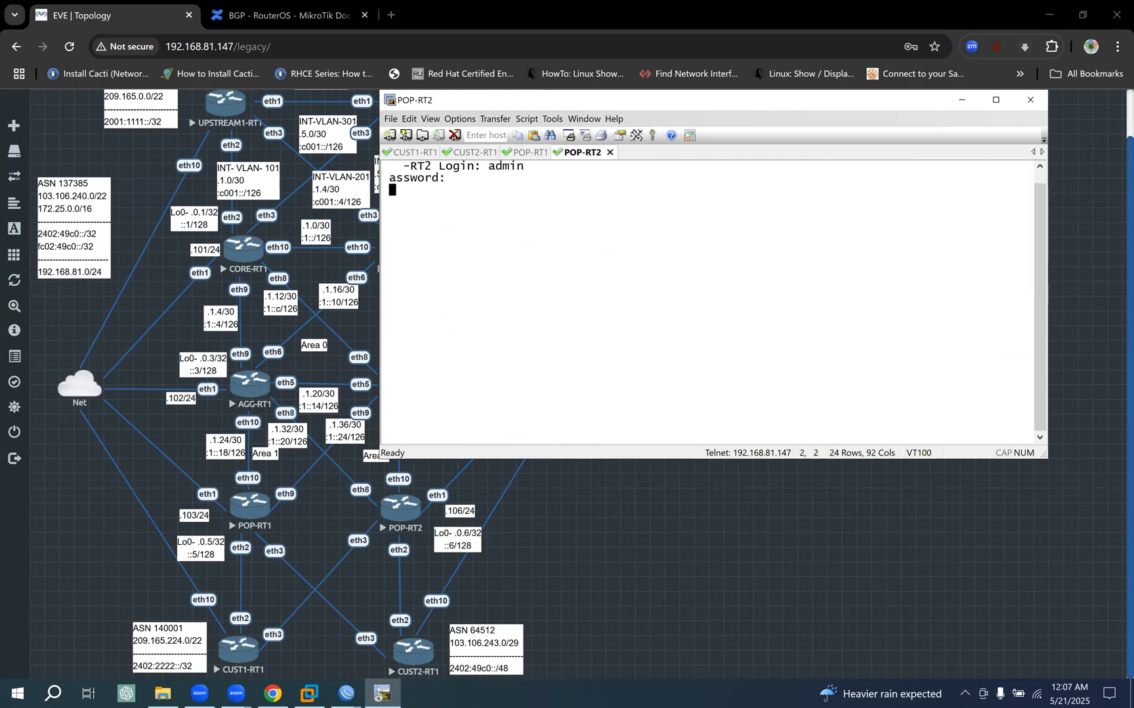
pyautogui.press('Return')
pyautogui.press('Return')
pyautogui.press('Return')
pyautogui.press('Return')
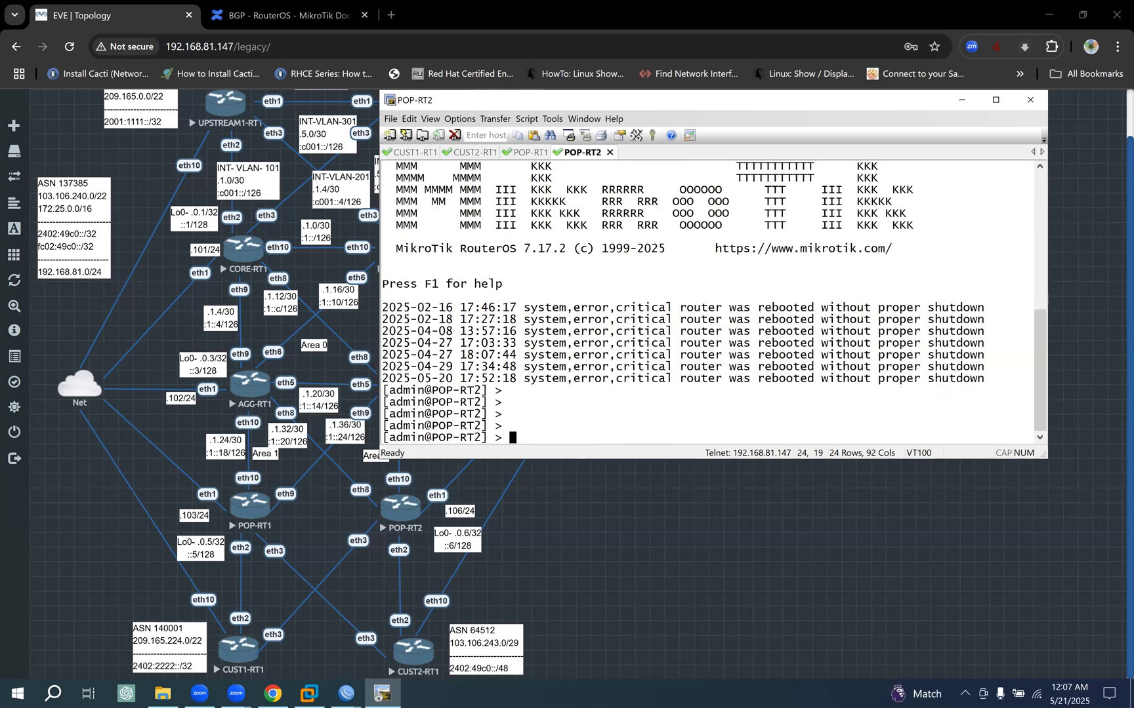
# - Export the IP address configuration of POP-RT1 with ip address/export and review the listed interface addresses
pyautogui.click(528, 152)
pyautogui.write('ip')
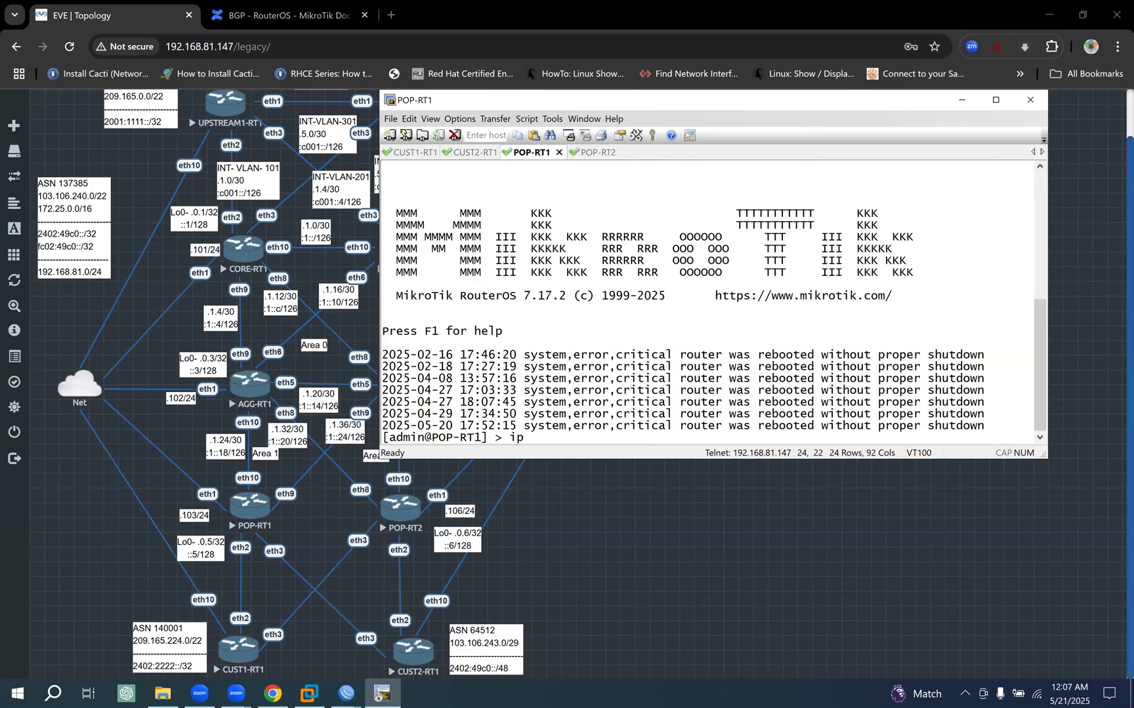
pyautogui.write(' address/export')
pyautogui.press('Return')
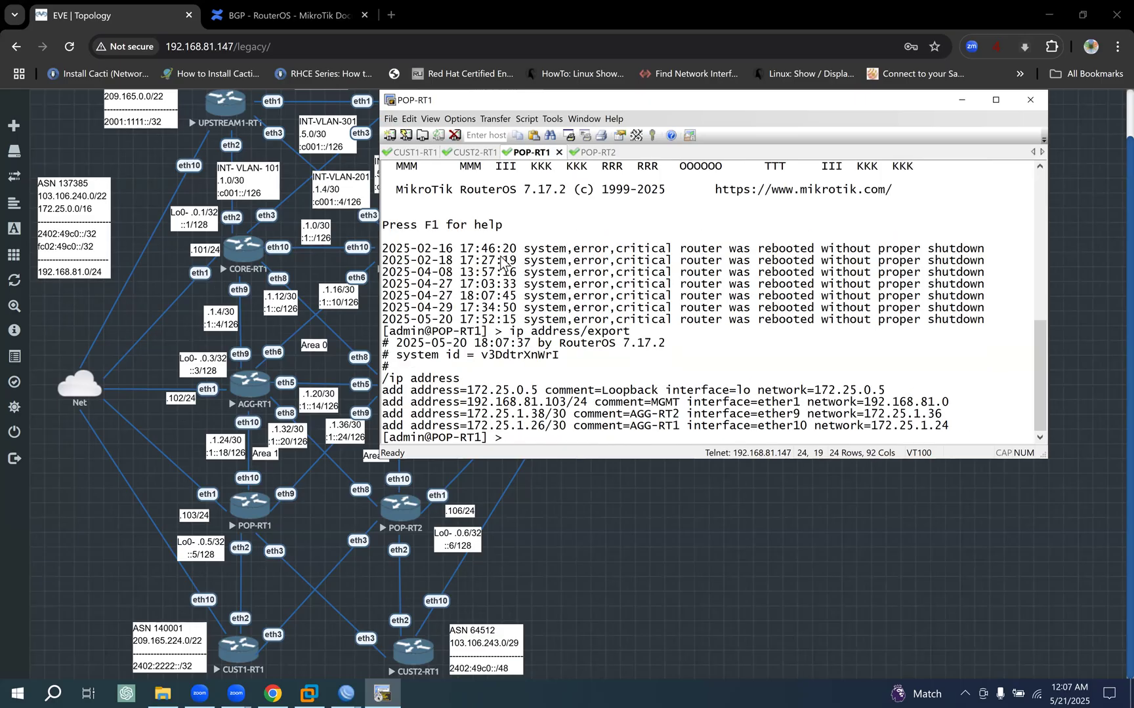
pyautogui.moveTo(451, 379); pyautogui.dragTo(920, 426)
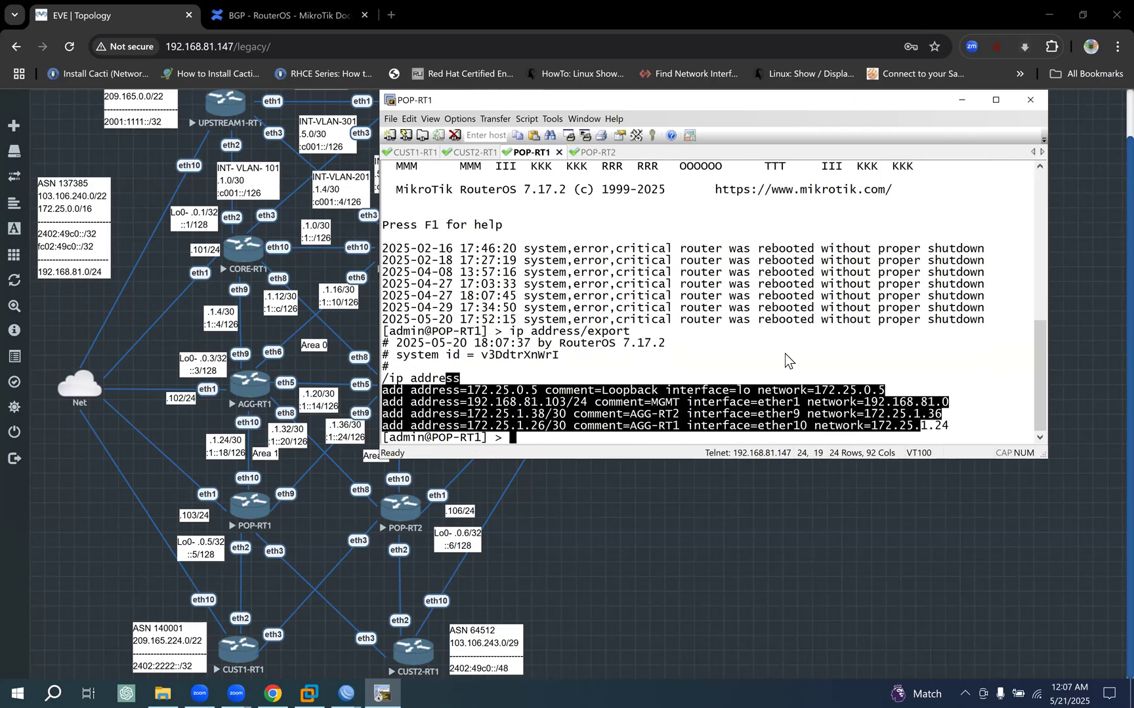
# - Export the IP address configuration of POP-RT2 with ip address/export
pyautogui.click(592, 153)
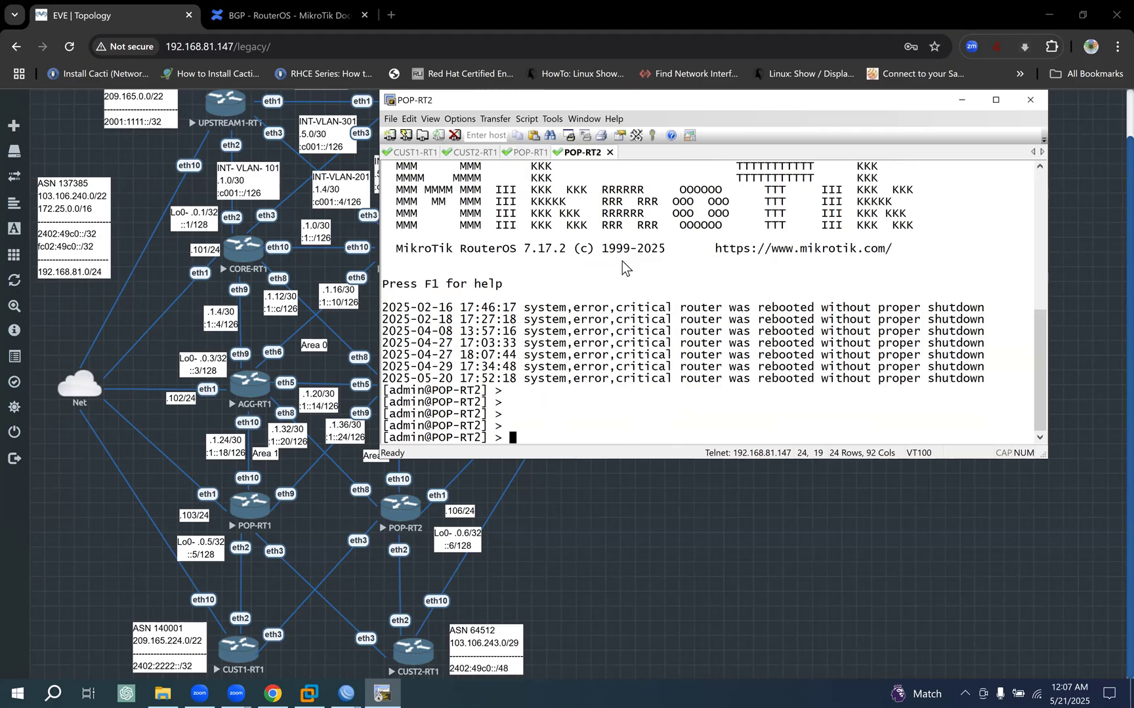
pyautogui.write('ip address/export')
pyautogui.press('Return')
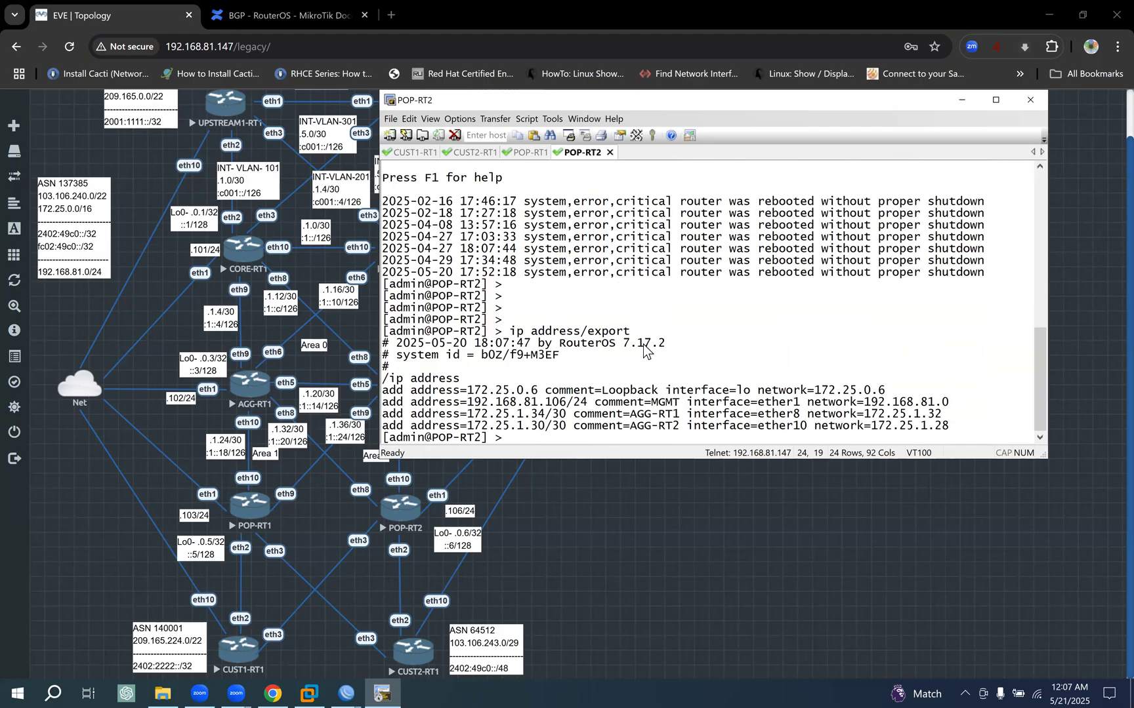
# - Enter the ip/address/ configuration level in the CUST1-RT1 console
pyautogui.click(412, 153)
pyautogui.write('ip')
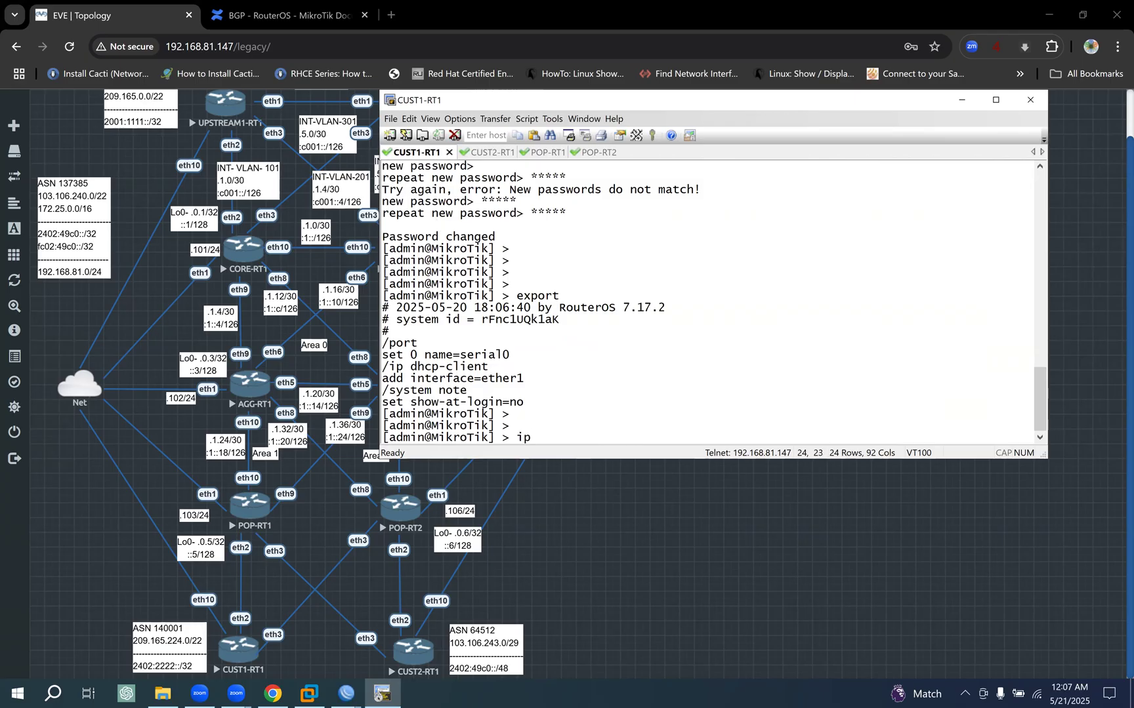
pyautogui.press('BackSpace')
pyautogui.write('ip/address/')
pyautogui.press('Return')
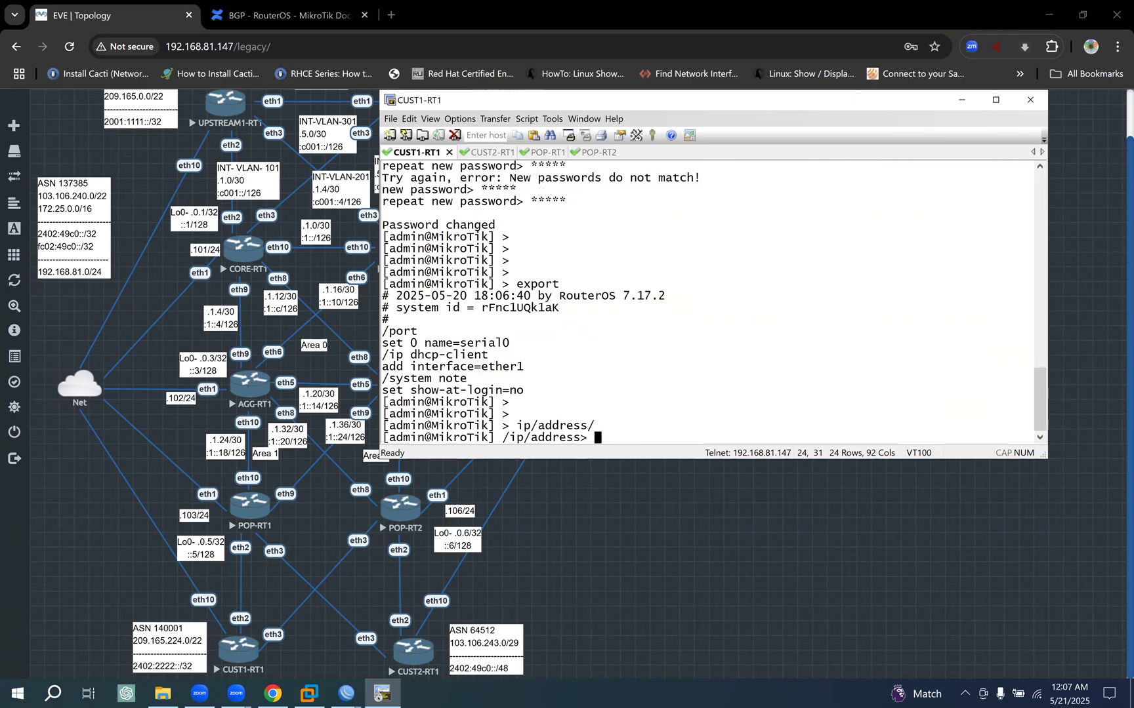
# - Add loopback address 209.165.224.1/32 on interface lo of CUST1-RT1, checking POP-RT1's loopback entry as a reference
pyautogui.write('add address=')
pyautogui.click(544, 154)
pyautogui.moveTo(474, 392); pyautogui.dragTo(539, 394)
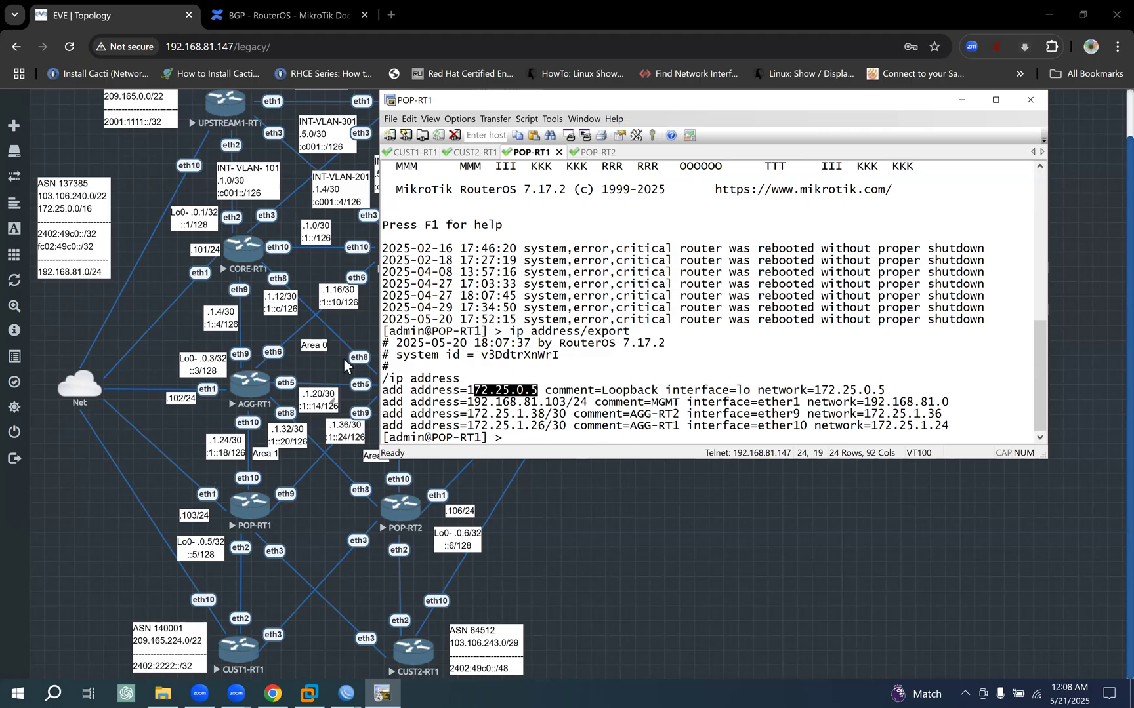
pyautogui.click(419, 153)
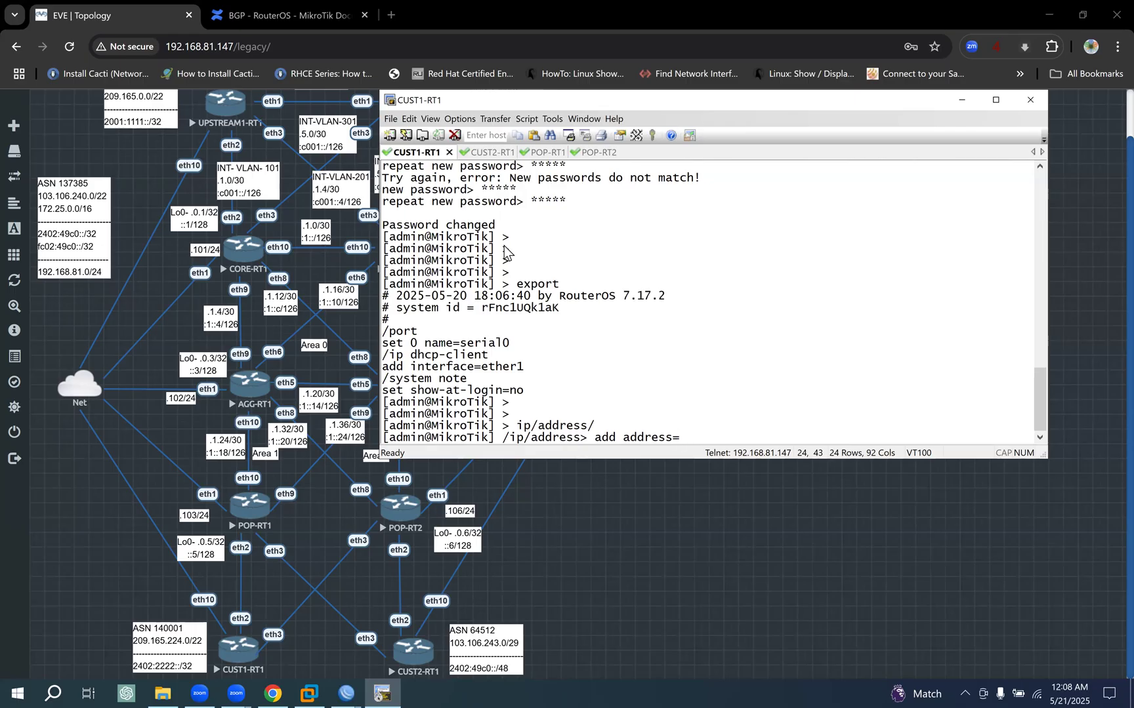
pyautogui.write('209.165.224.1')
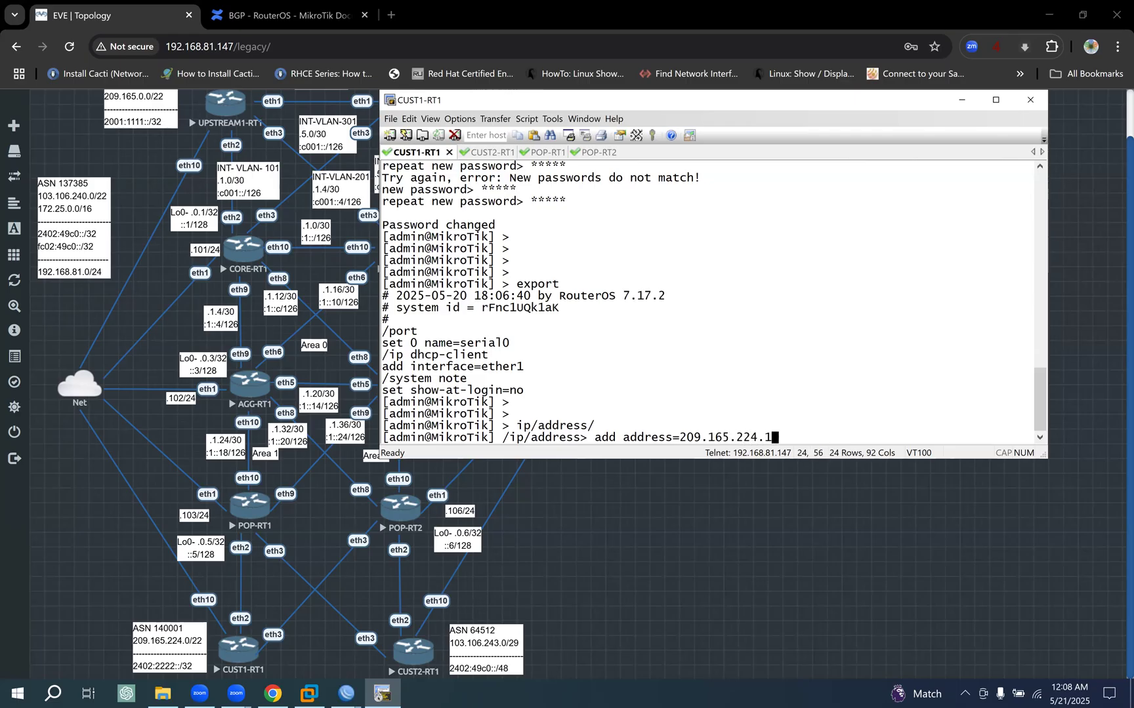
pyautogui.write('/32 interface=lo')
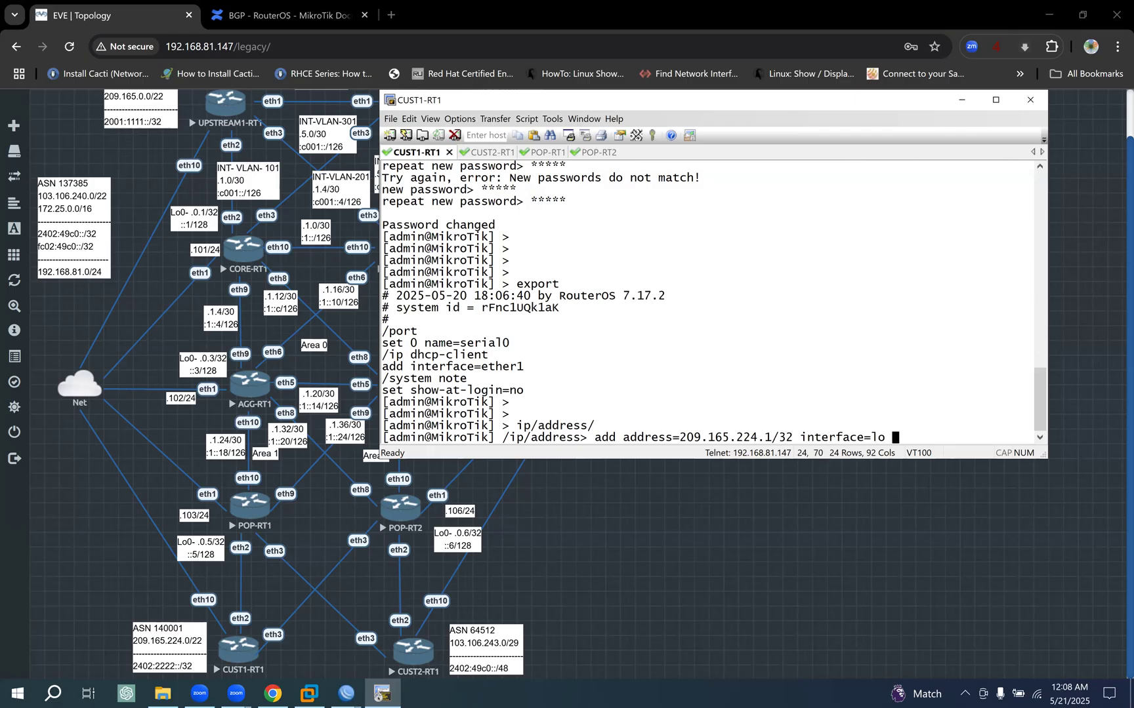
pyautogui.press('Return')
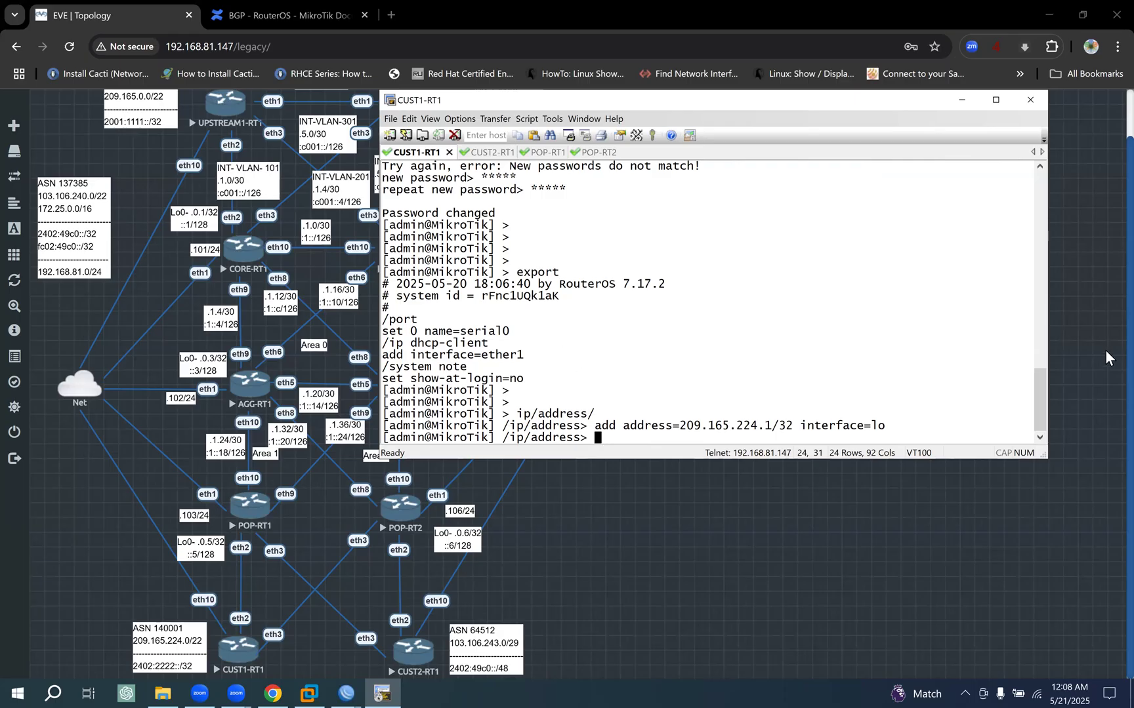
# - Mark CUST1-RT1's eth10 link on the topology and check the managed addresses in WinBox for those already used
pyautogui.moveTo(222, 592)
pyautogui.mouseDown()
pyautogui.moveTo(217, 605)
pyautogui.moveTo(199, 594)
pyautogui.mouseUp()
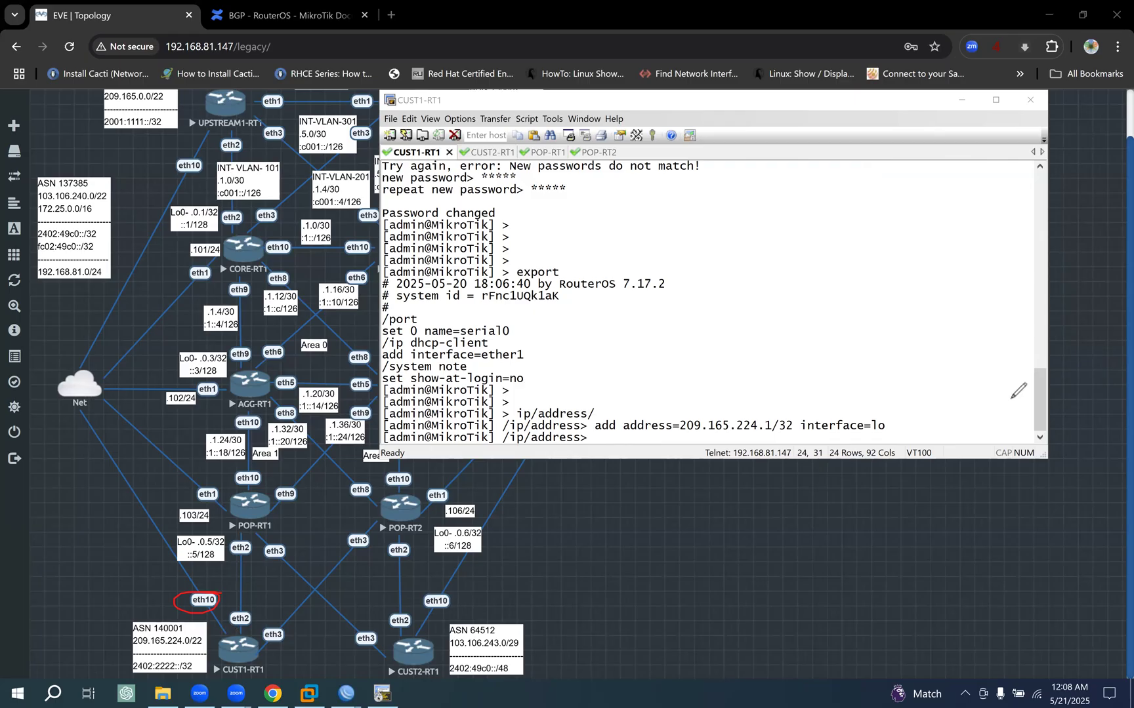
pyautogui.click(341, 689)
pyautogui.click(41, 639)
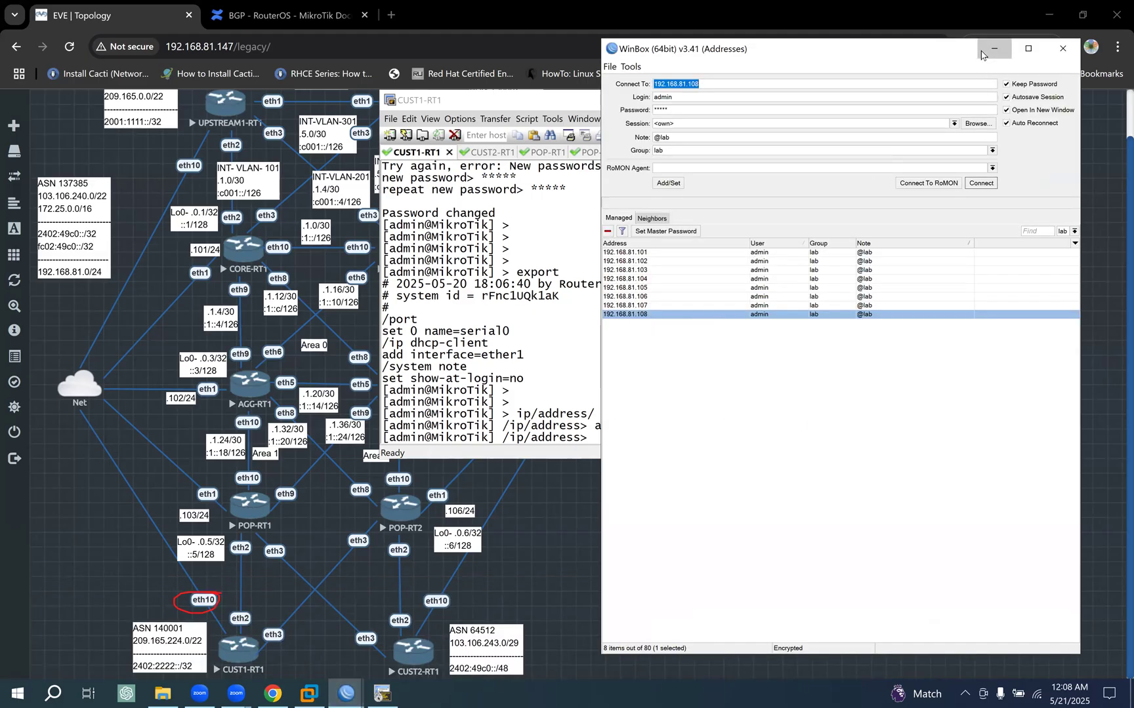
pyautogui.click(991, 51)
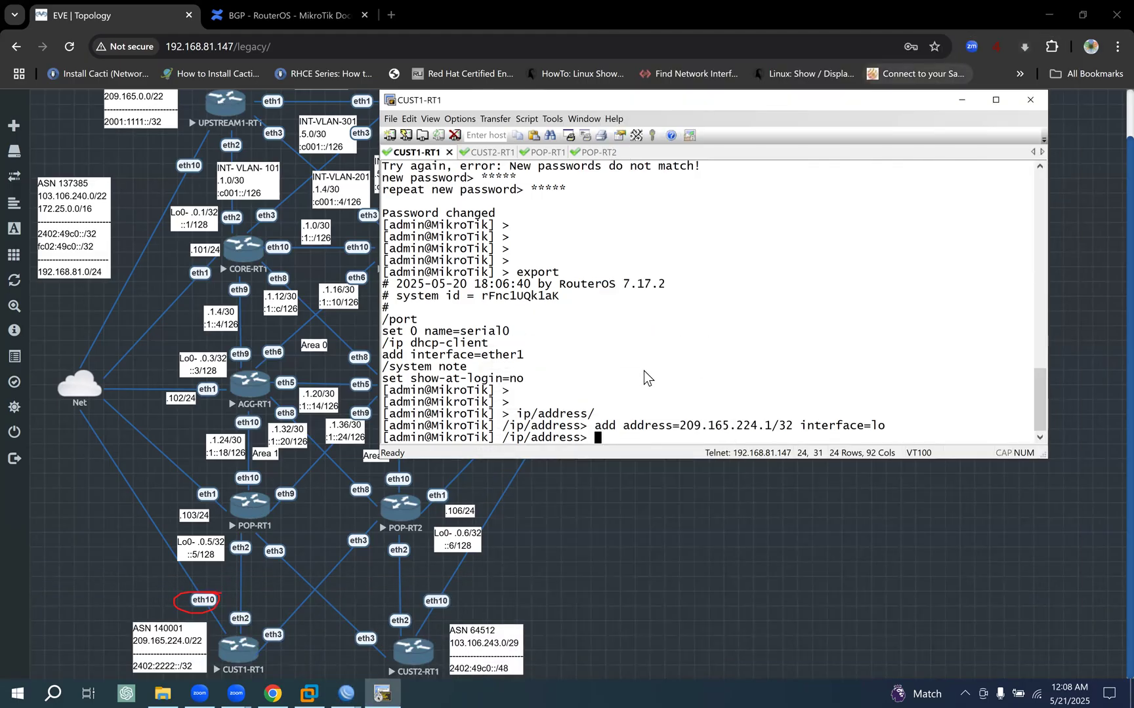
# - Add management address 192.168.81.109/24 on interface ether10 of CUST1-RT1
pyautogui.write('add address=')
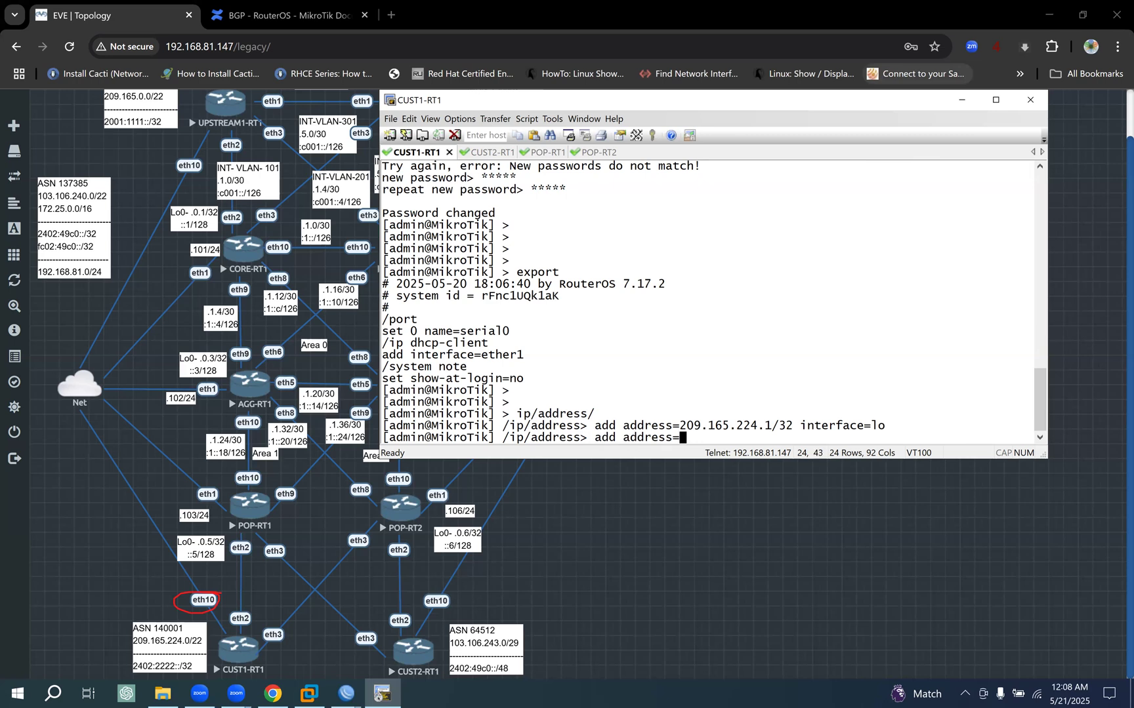
pyautogui.write('192.168.')
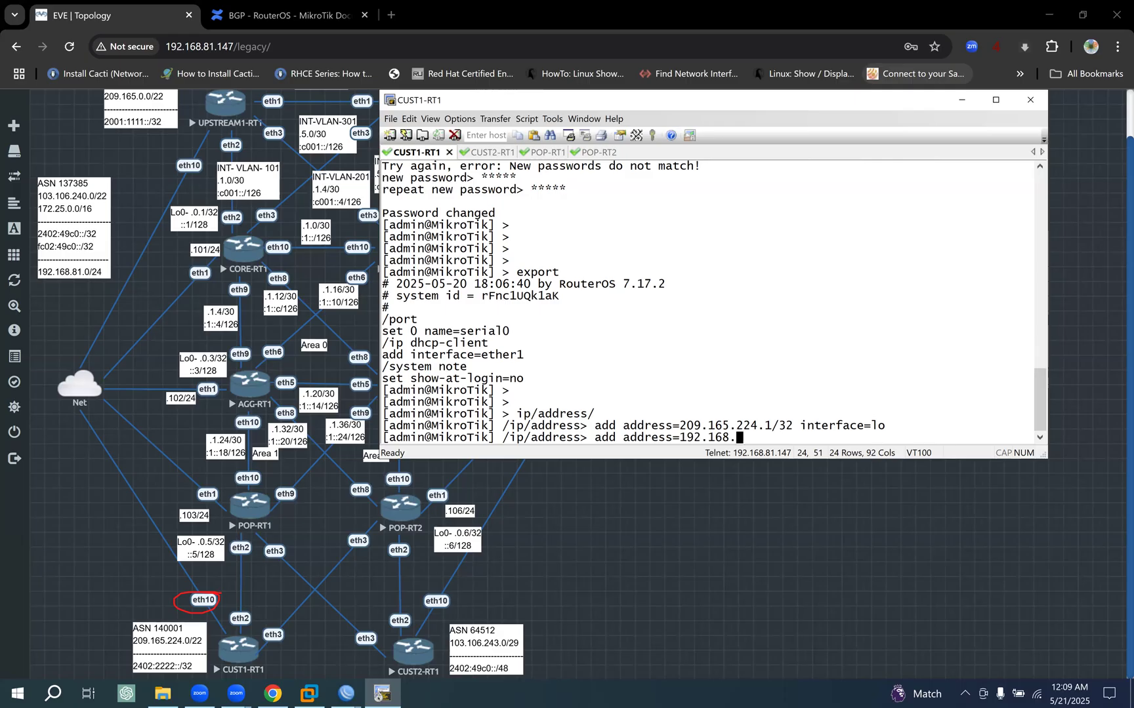
pyautogui.write('81.109/24 interface=')
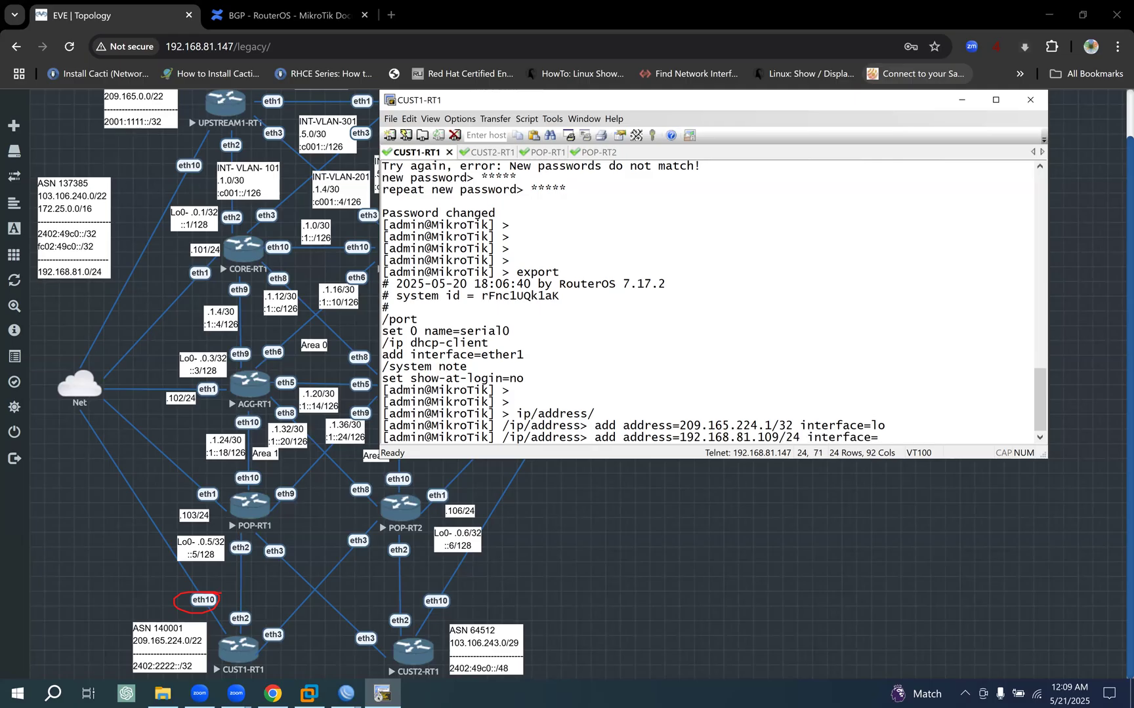
pyautogui.write('ether10')
pyautogui.press('Return')
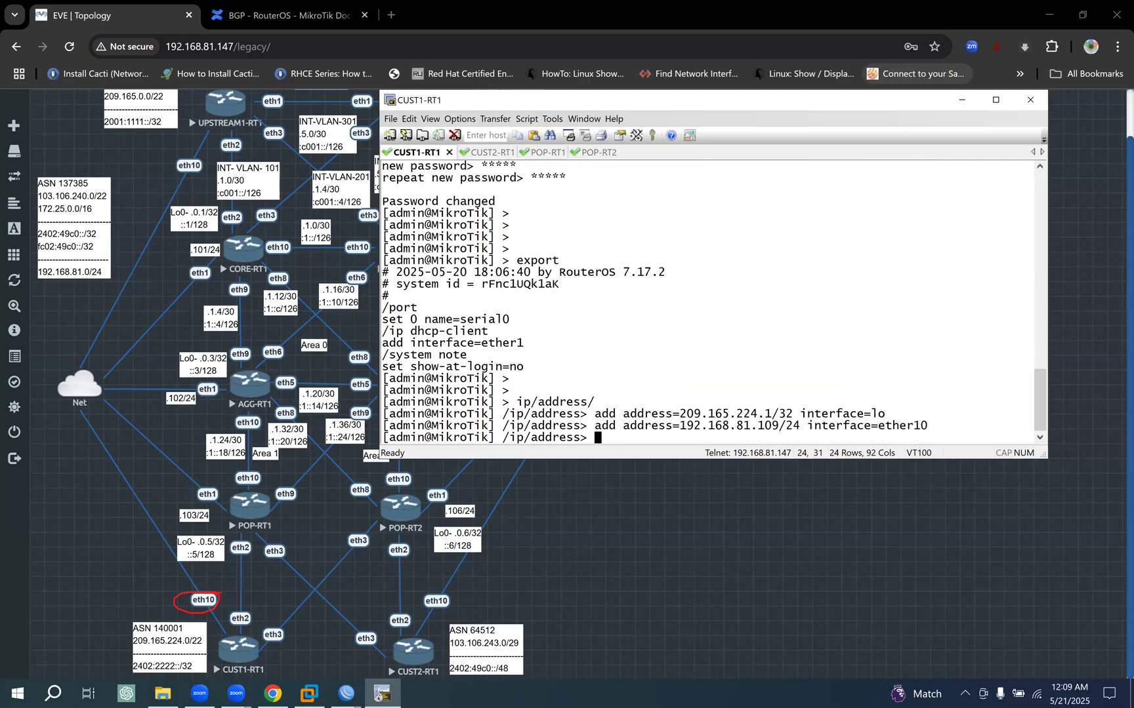
# - Print the IP addresses configured on CUST1-RT1 and return to the root command level
pyautogui.write('print')
pyautogui.press('Return')
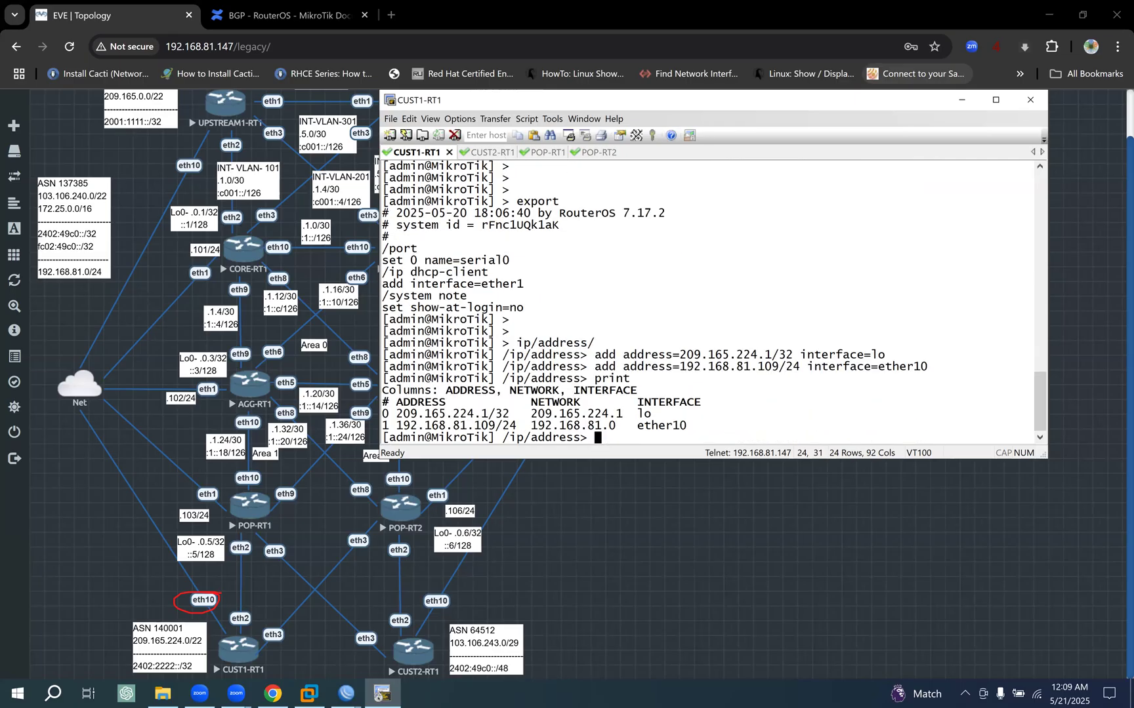
pyautogui.write('/')
pyautogui.press('Return')
pyautogui.press('Return')
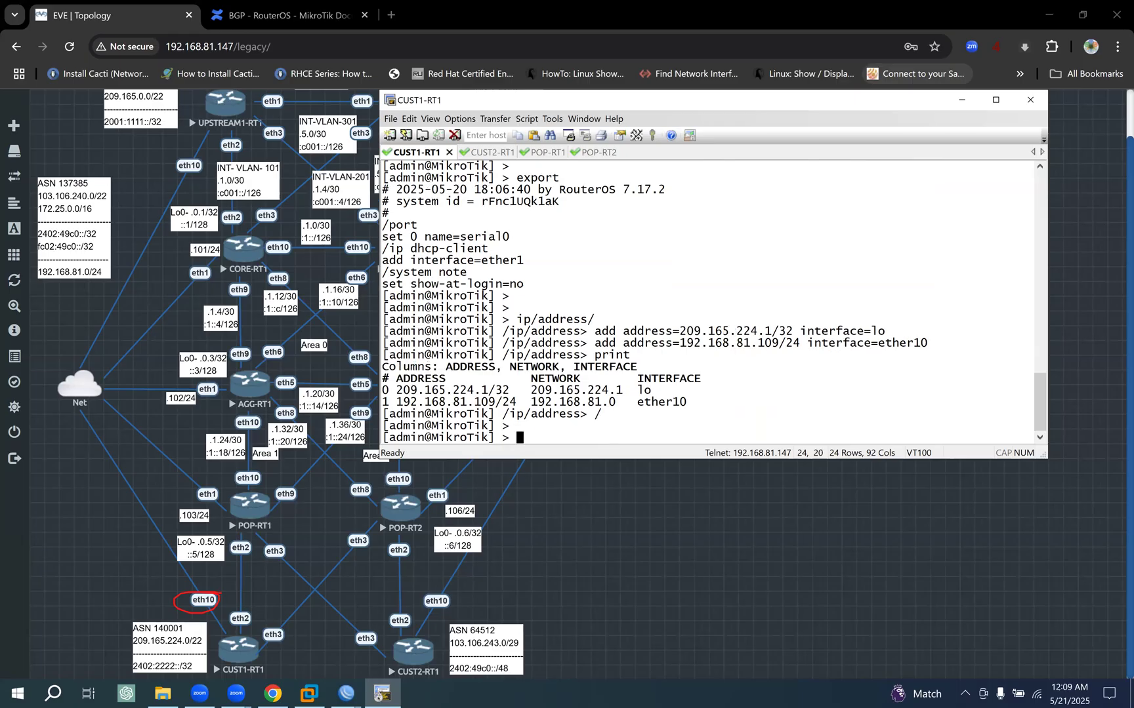
pyautogui.click(343, 689)
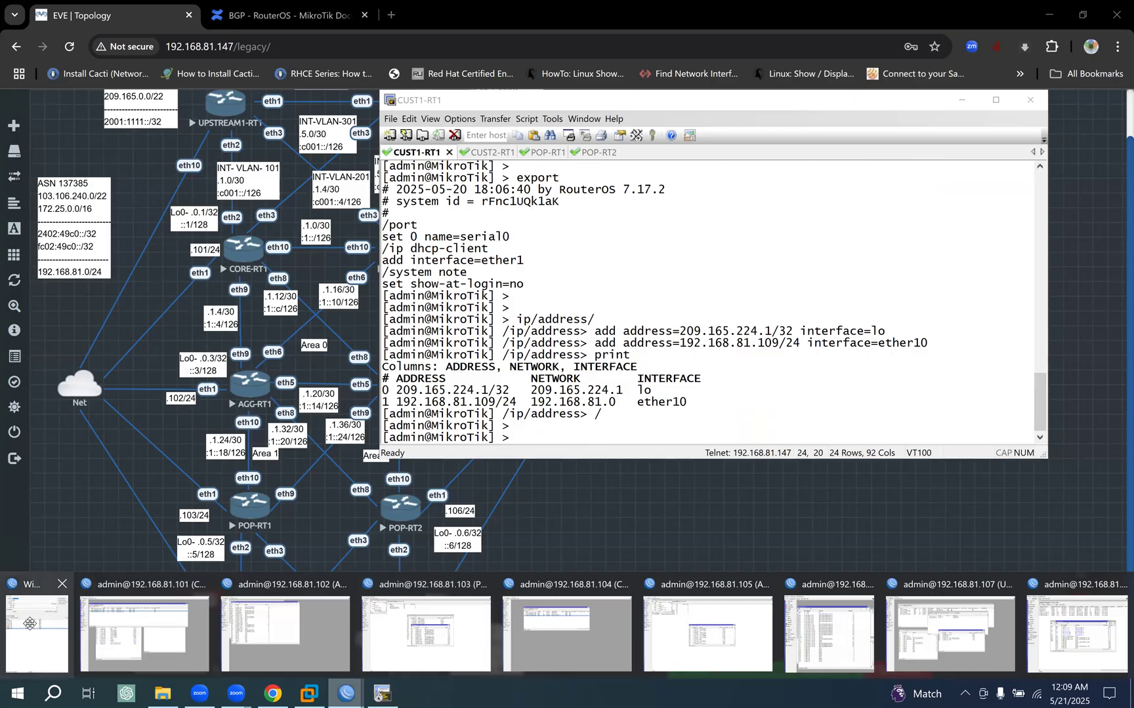
pyautogui.click(30, 624)
pyautogui.click(718, 83)
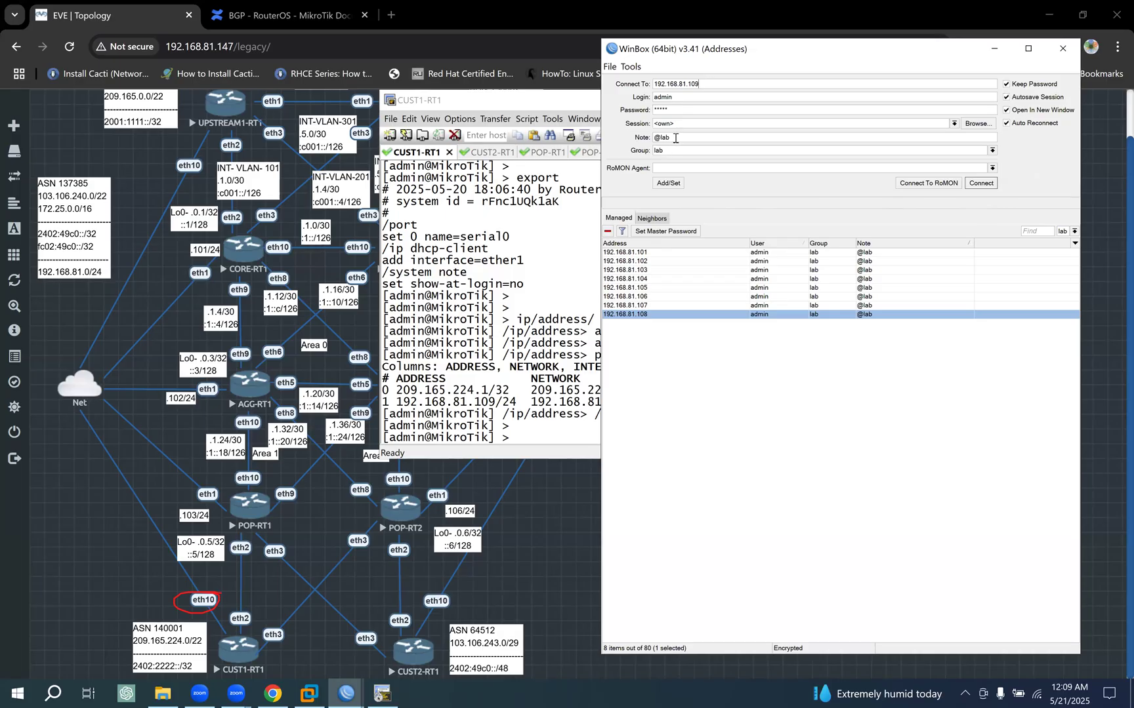
pyautogui.click(677, 183)
# - Connect to the 192.168.81.109 entry, minimize the connection list and maximize the router's session window
pyautogui.doubleClick(755, 323)
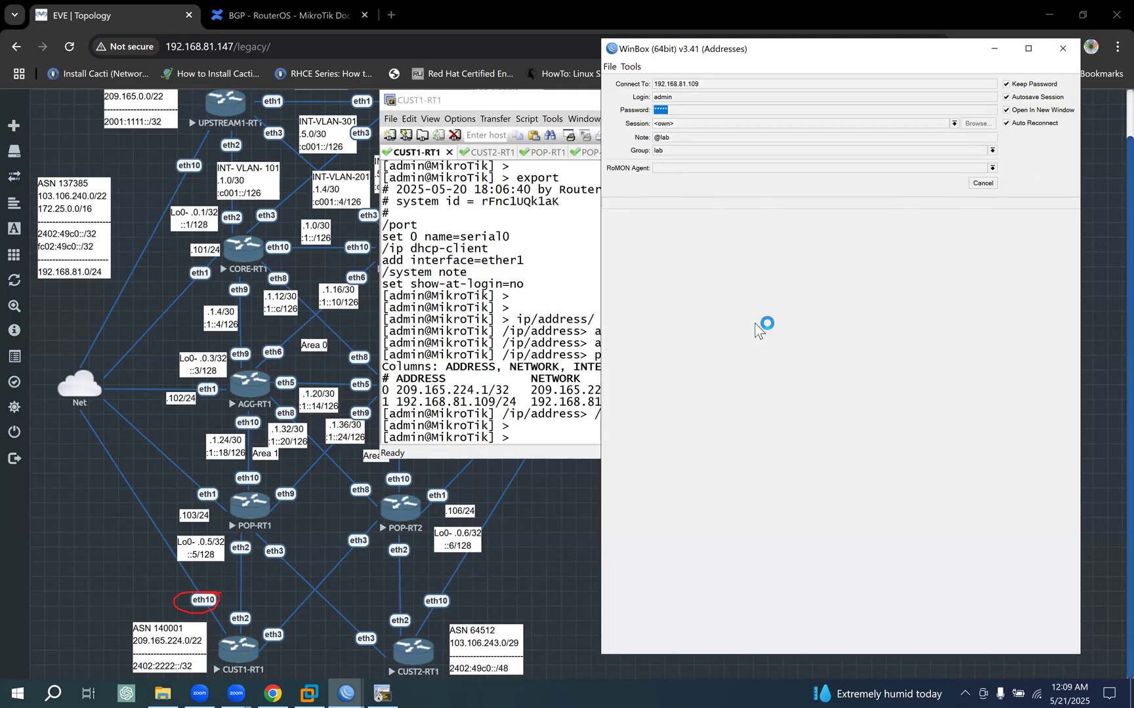
pyautogui.click(993, 51)
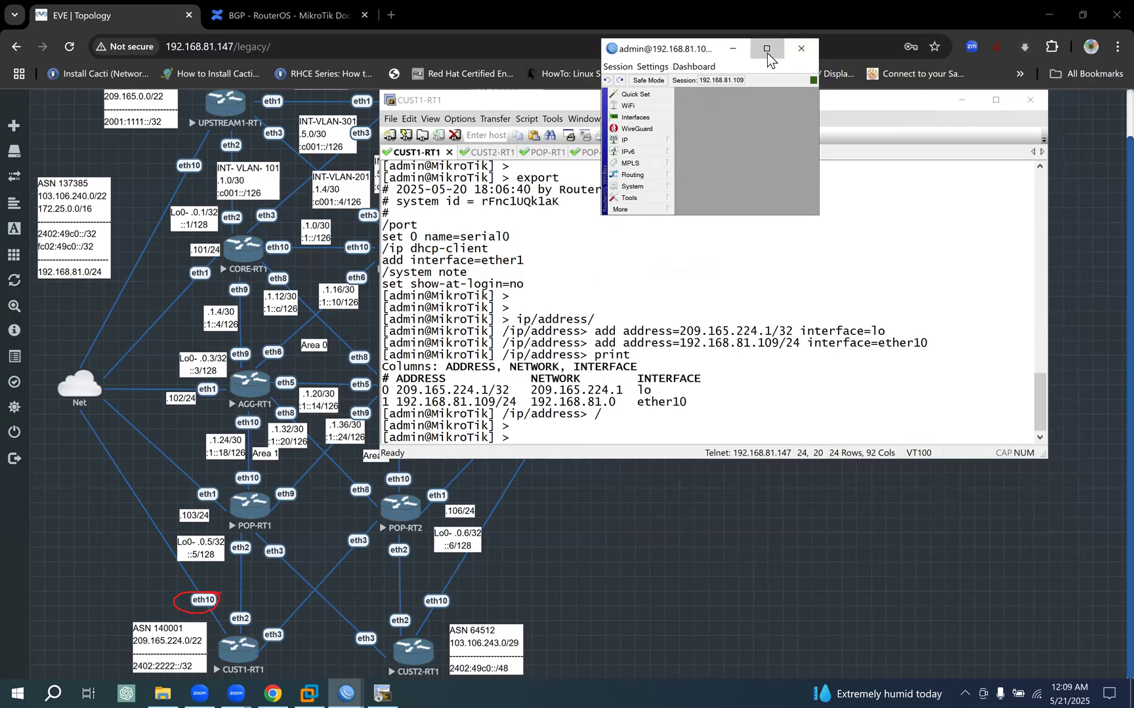
pyautogui.click(768, 47)
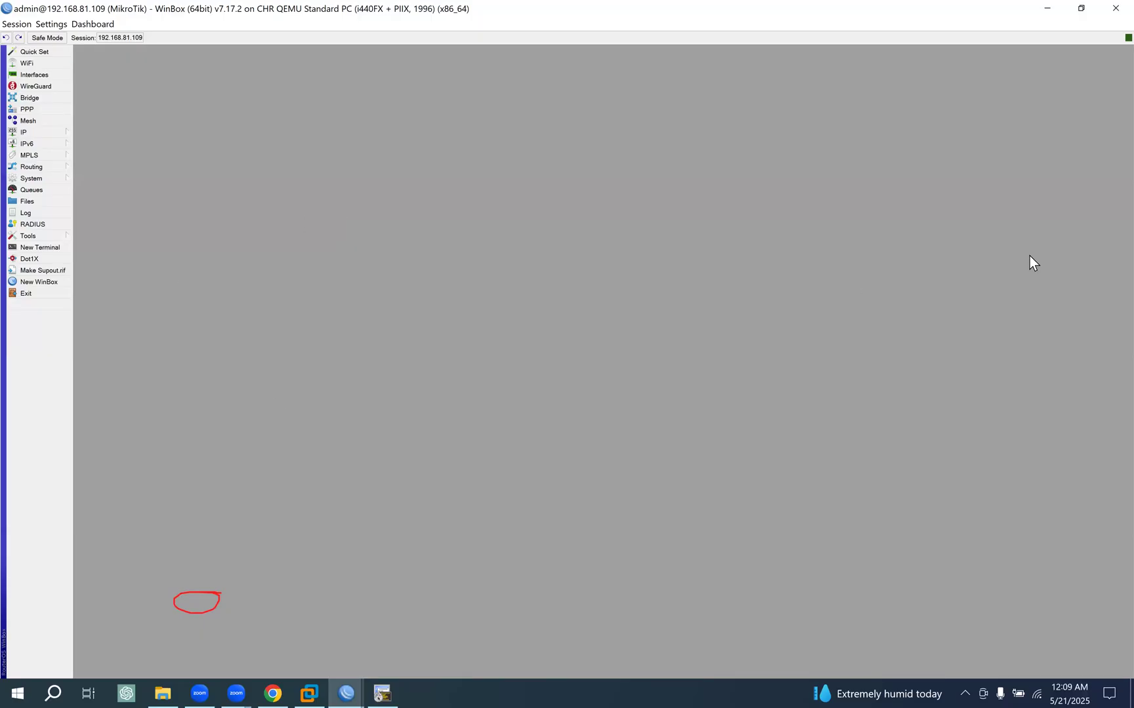
pyautogui.click(994, 457)
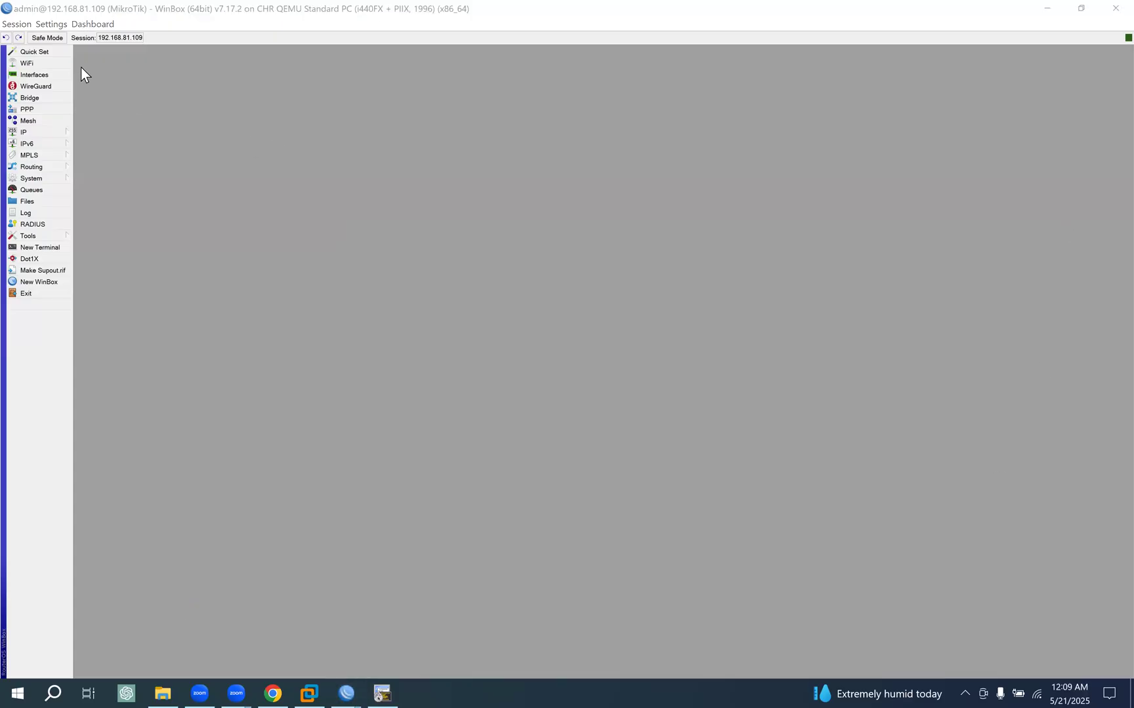
# - Set the system identity of router 192.168.81.109 to CUST1-RT1
pyautogui.click(42, 175)
pyautogui.click(98, 248)
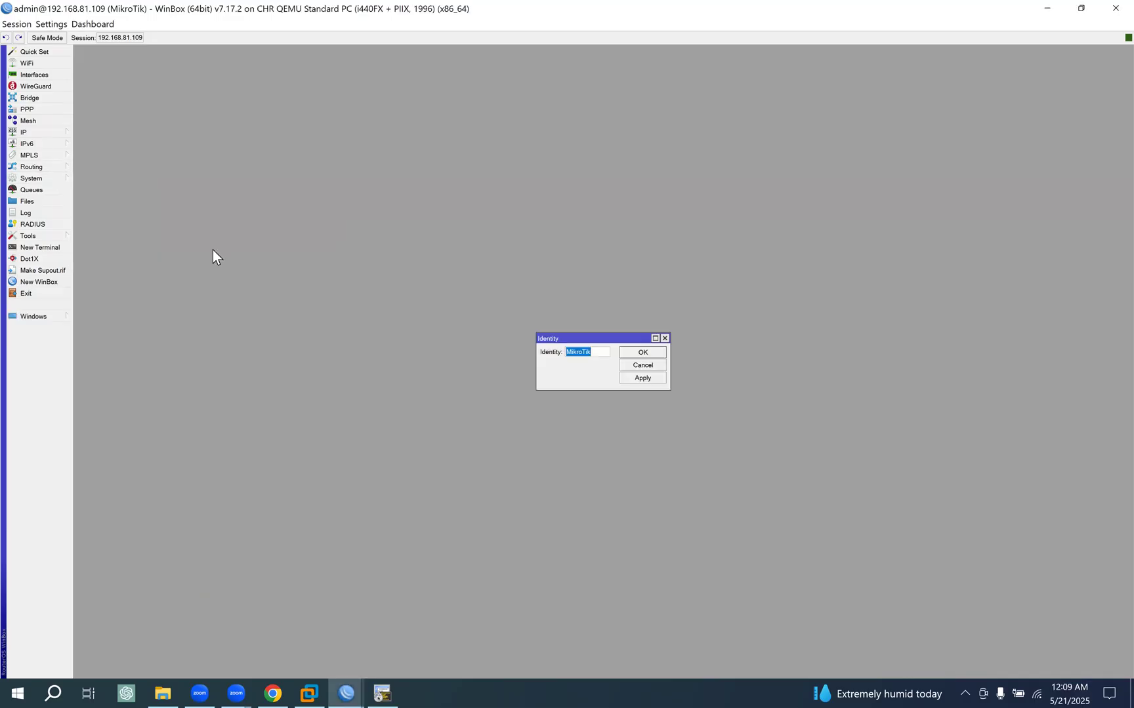
pyautogui.click(369, 687)
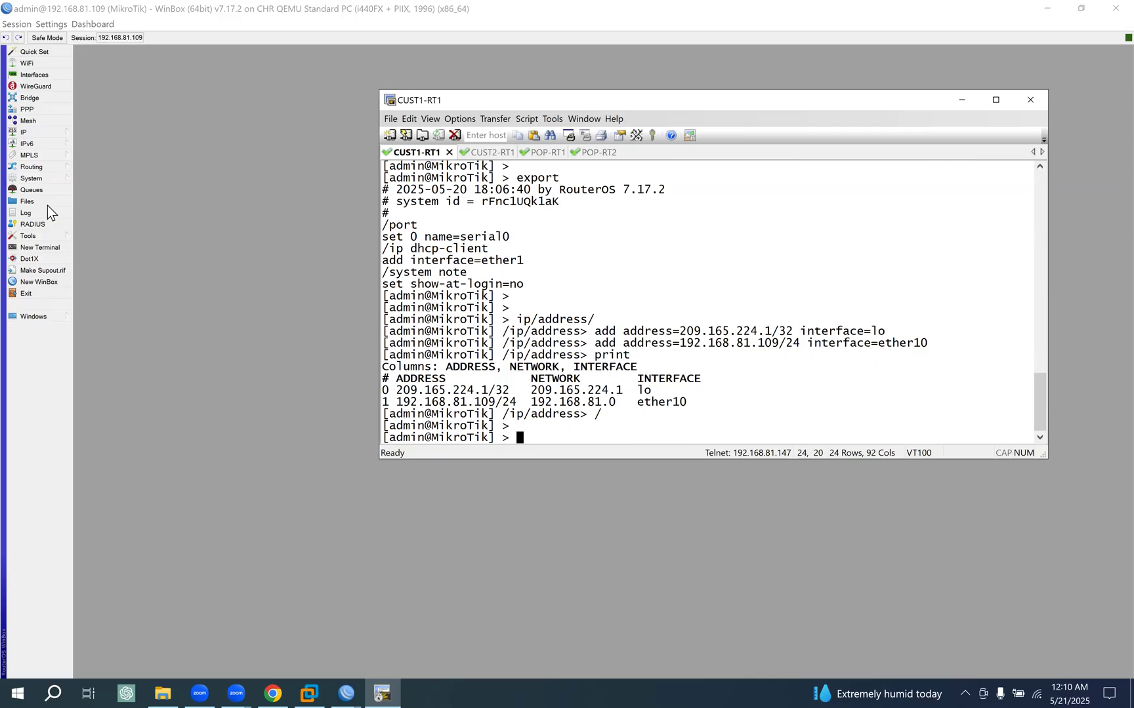
pyautogui.click(42, 180)
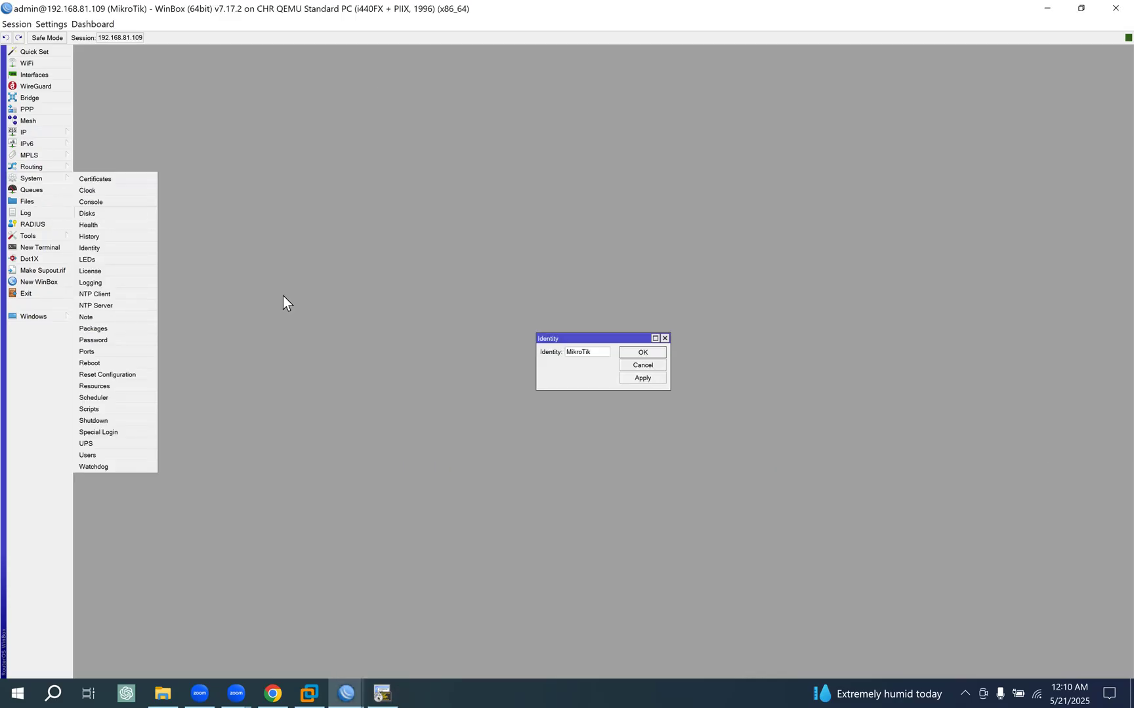
pyautogui.moveTo(577, 336); pyautogui.dragTo(291, 242)
pyautogui.write('CUST1')
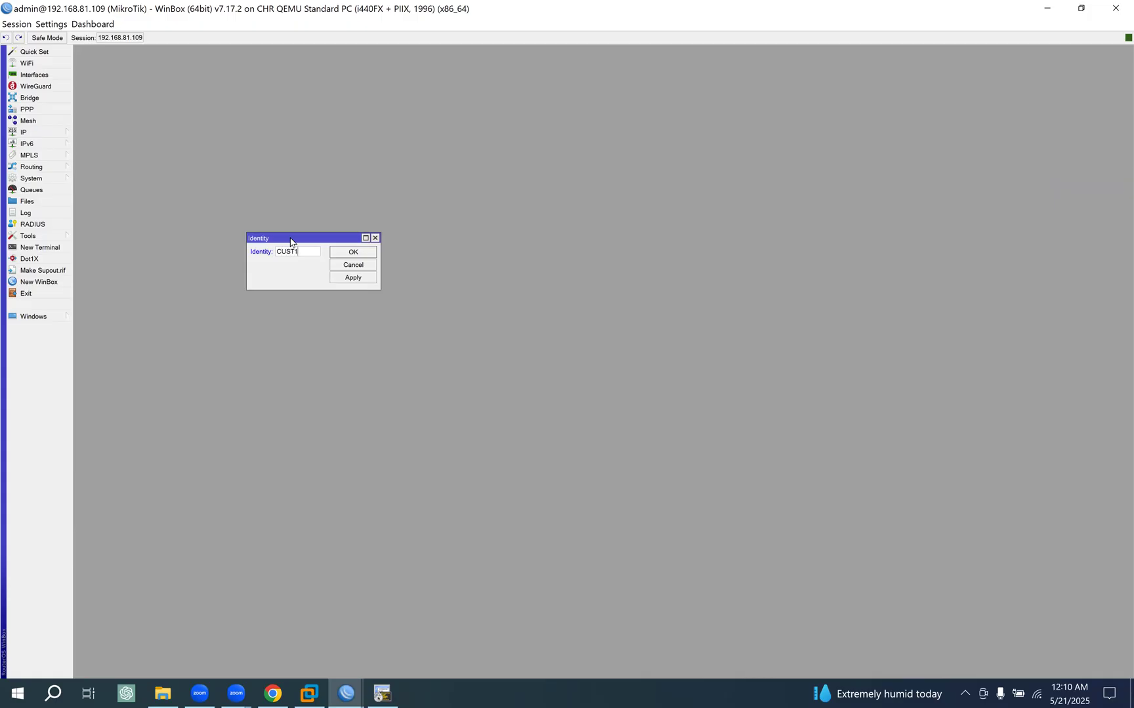
pyautogui.click(354, 278)
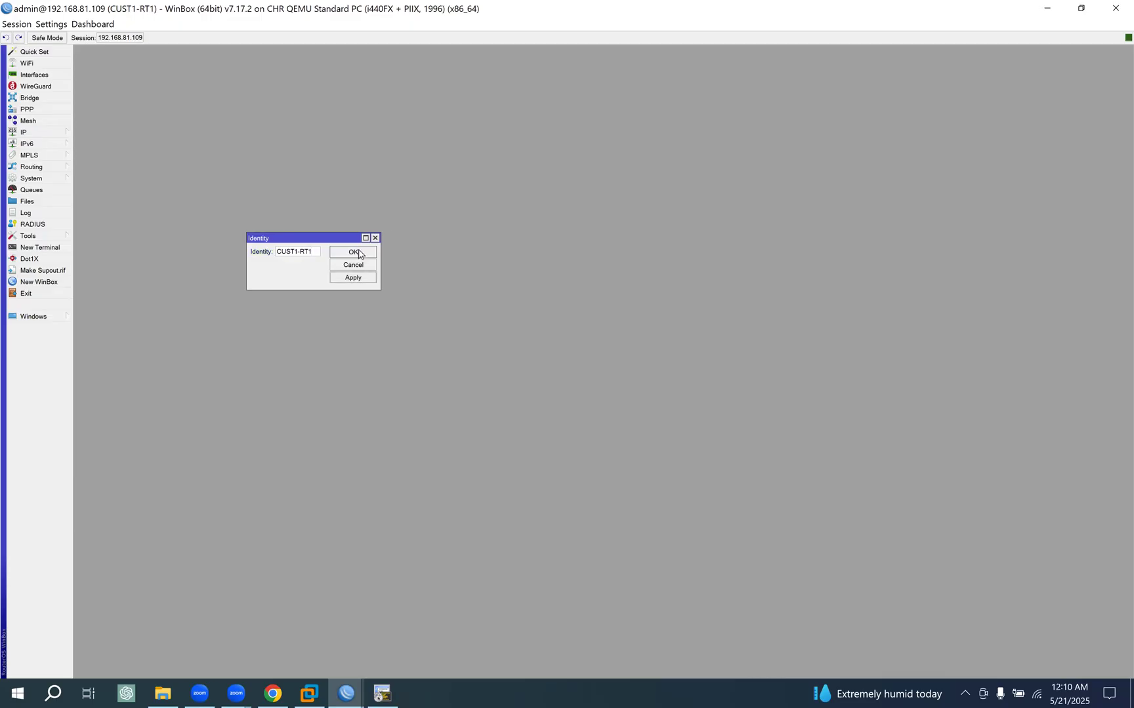
pyautogui.click(354, 253)
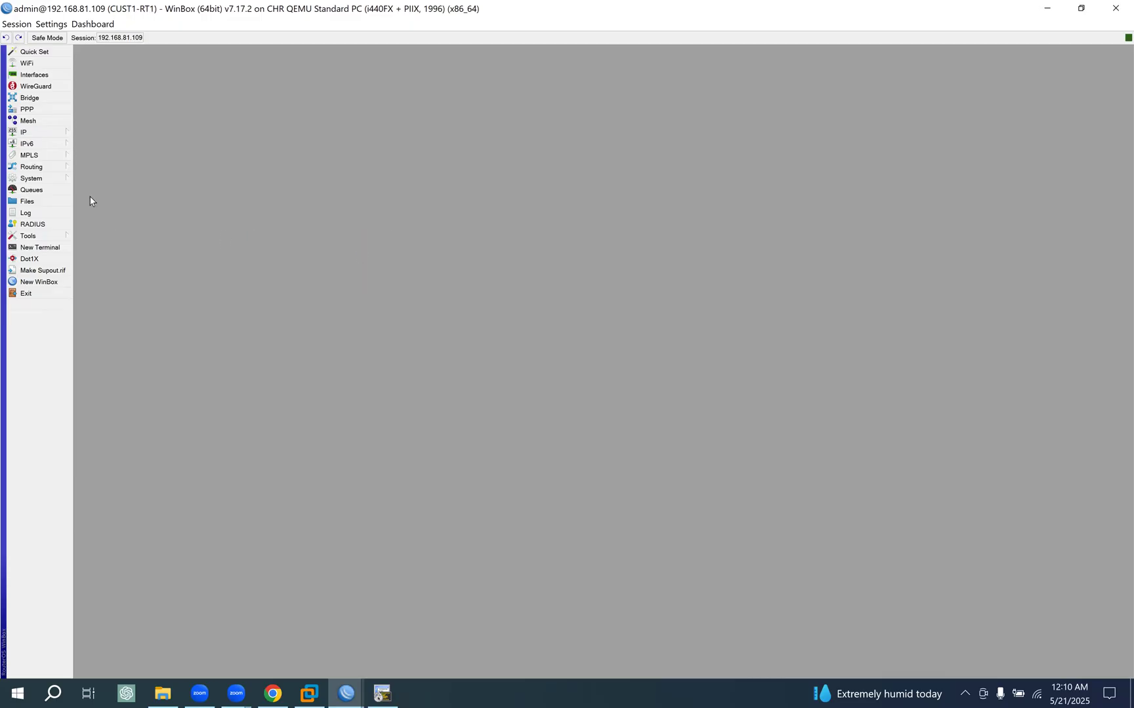
# - Review CUST1-RT1's IP address list in an enlarged window, and refresh the router's prompt in the SecureCRT console
pyautogui.click(46, 134)
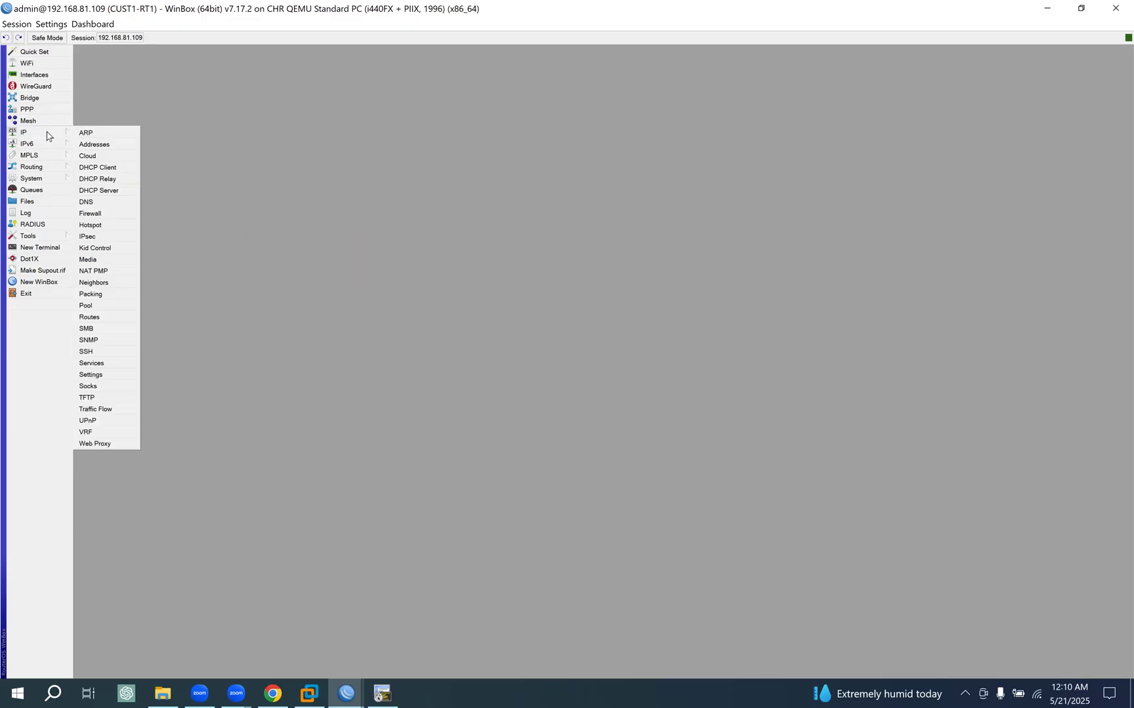
pyautogui.click(89, 145)
pyautogui.moveTo(559, 271); pyautogui.dragTo(207, 109)
pyautogui.moveTo(346, 294); pyautogui.dragTo(457, 297)
pyautogui.moveTo(235, 129); pyautogui.dragTo(252, 129)
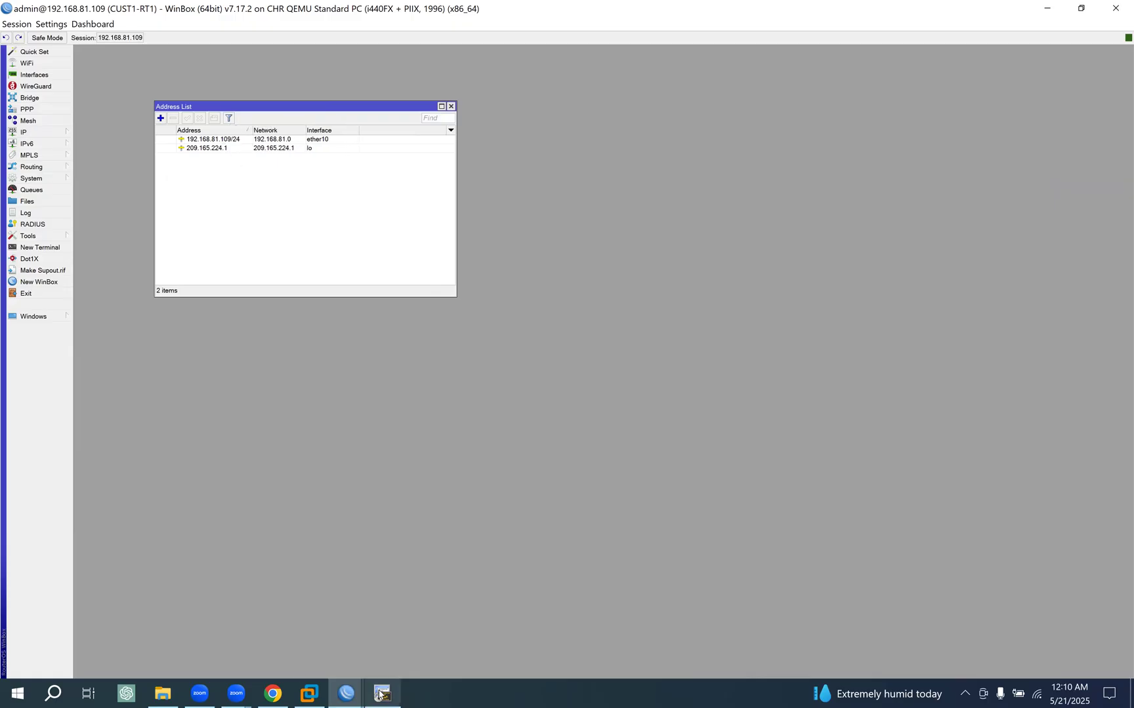
pyautogui.click(383, 694)
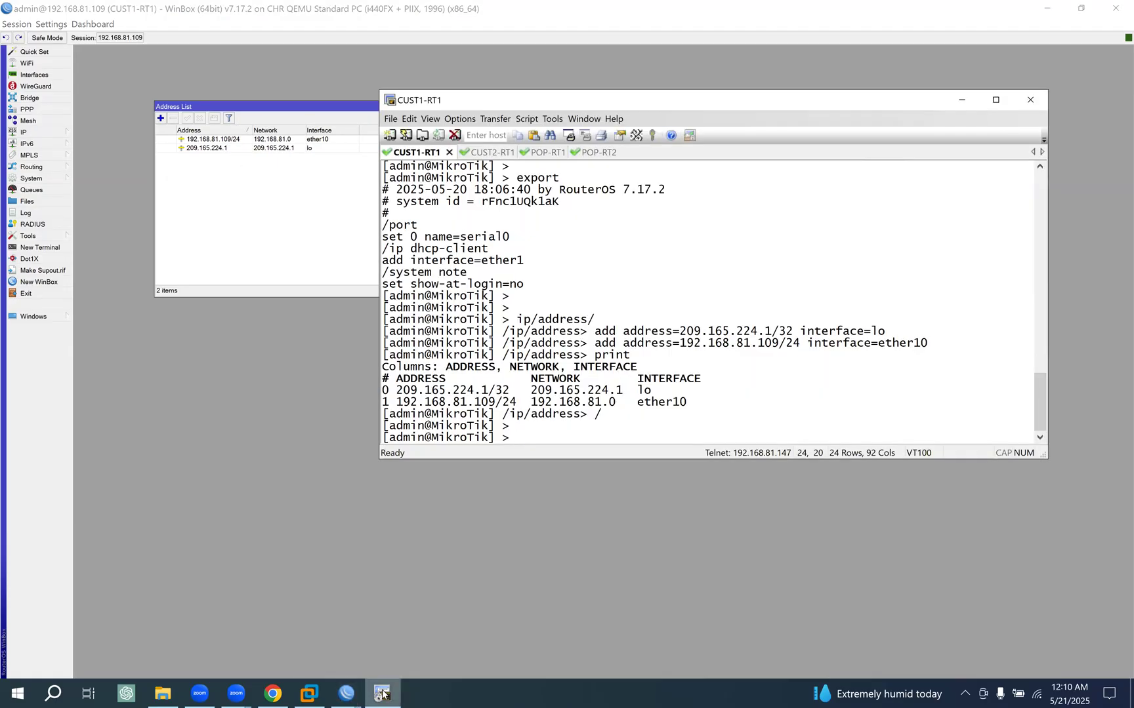
pyautogui.press('Return')
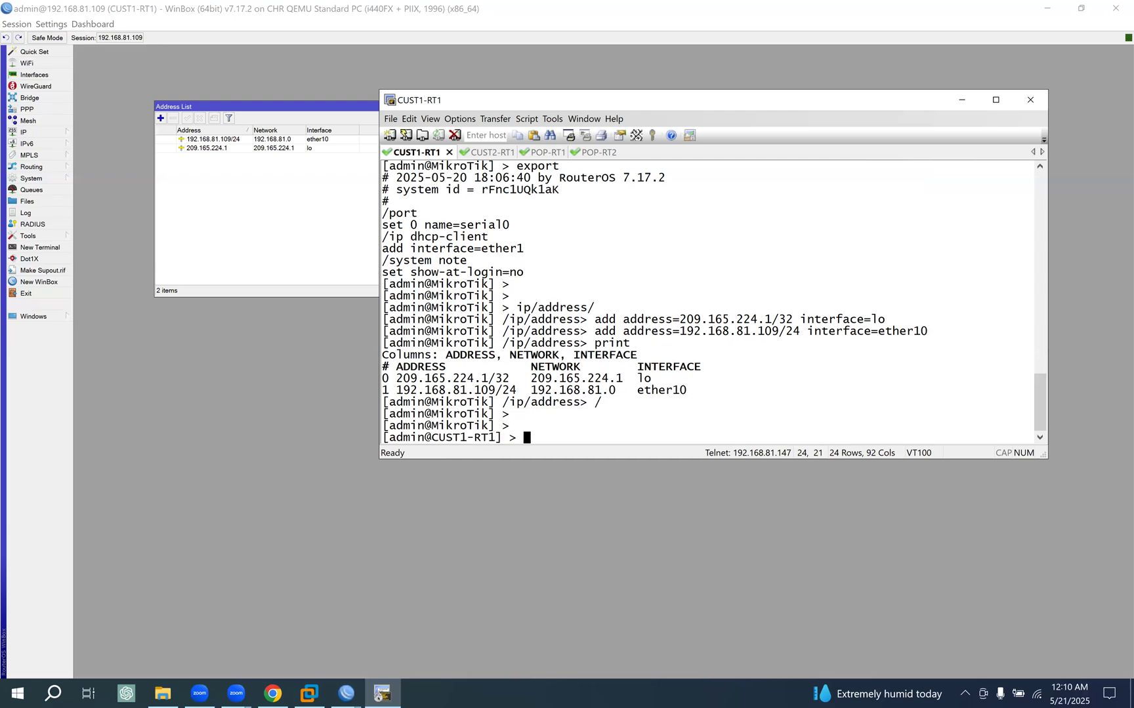
# - Check the POP-RT1 console and the EVE topology, then close the WinBox sessions of 192.168.81.108, .107, .105, .104, .102 and .101
pyautogui.click(545, 153)
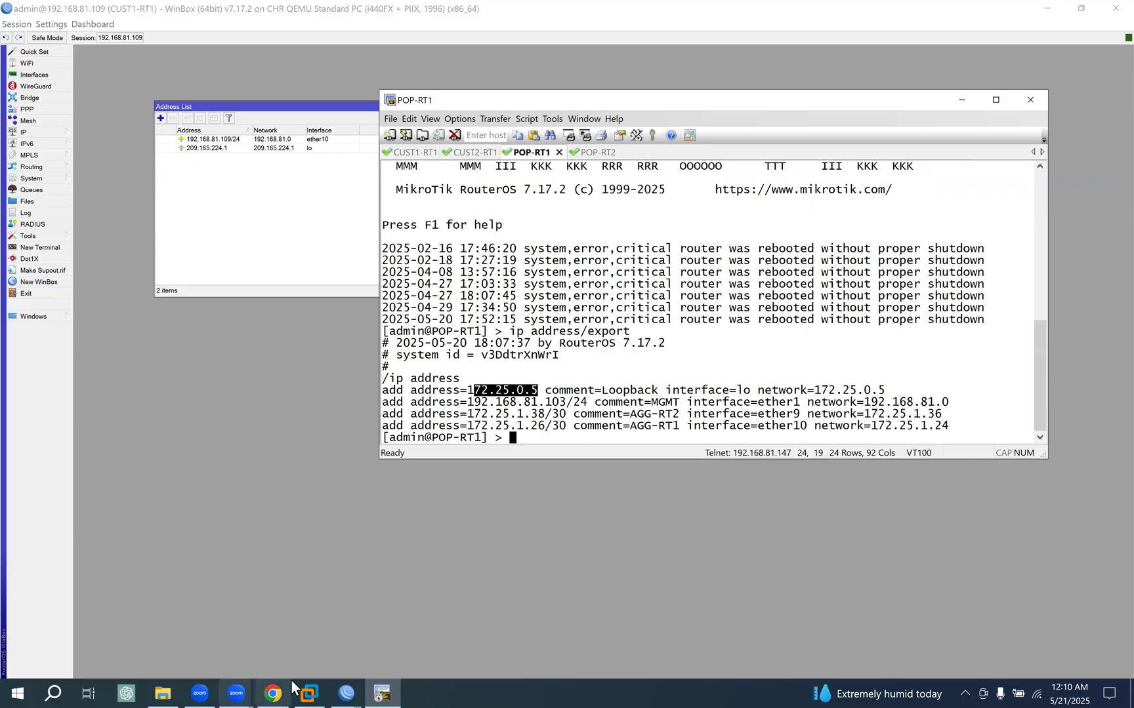
pyautogui.click(272, 690)
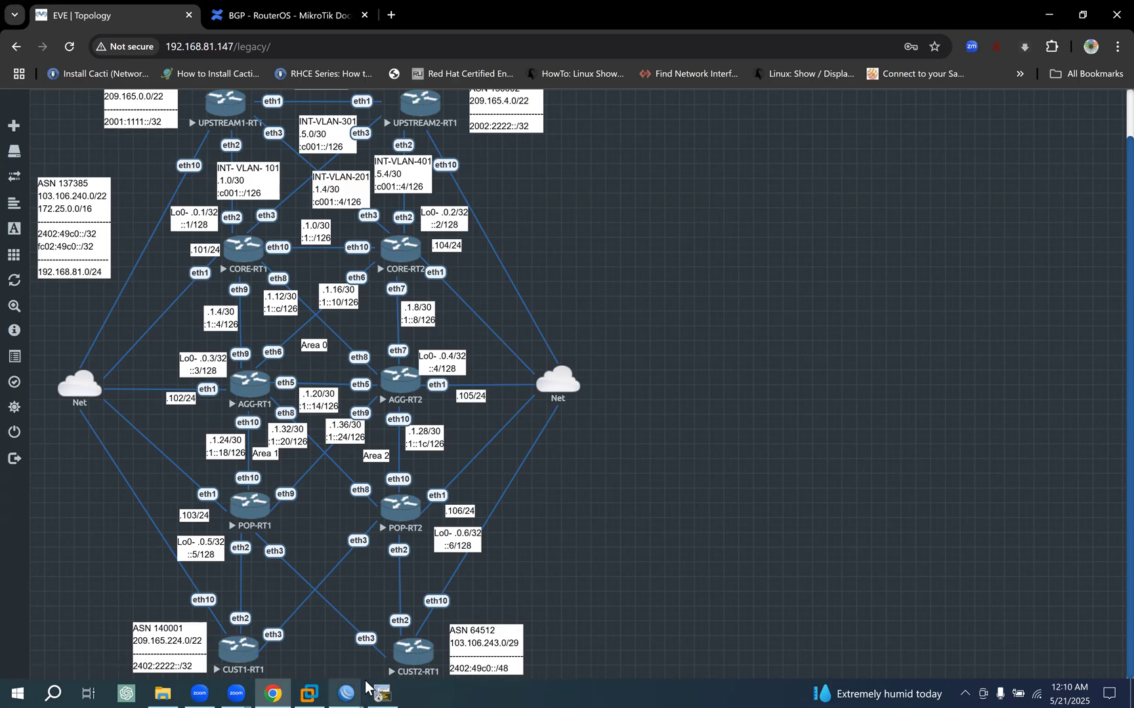
pyautogui.moveTo(348, 689)
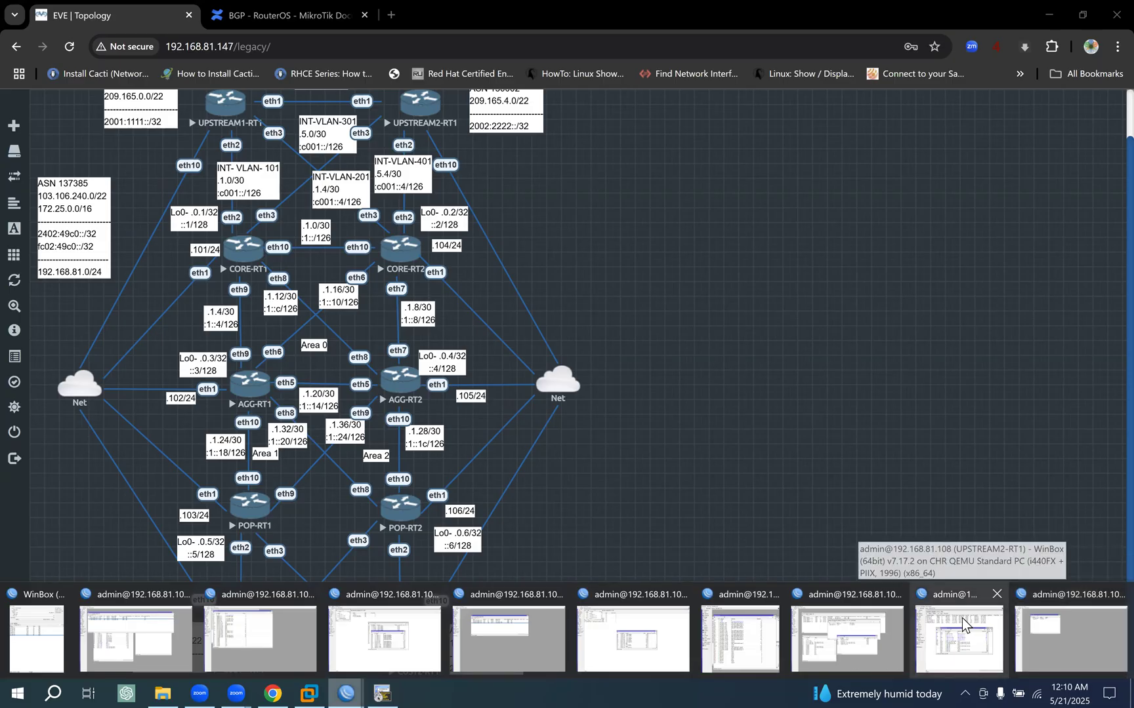
pyautogui.click(996, 594)
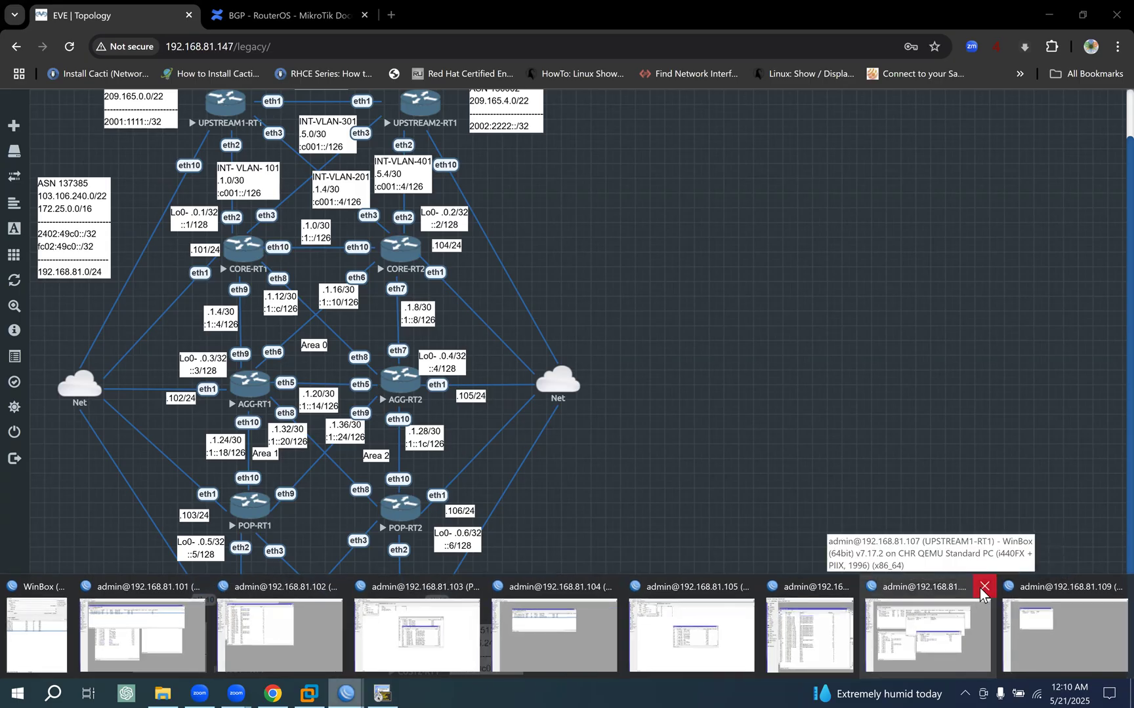
pyautogui.click(984, 591)
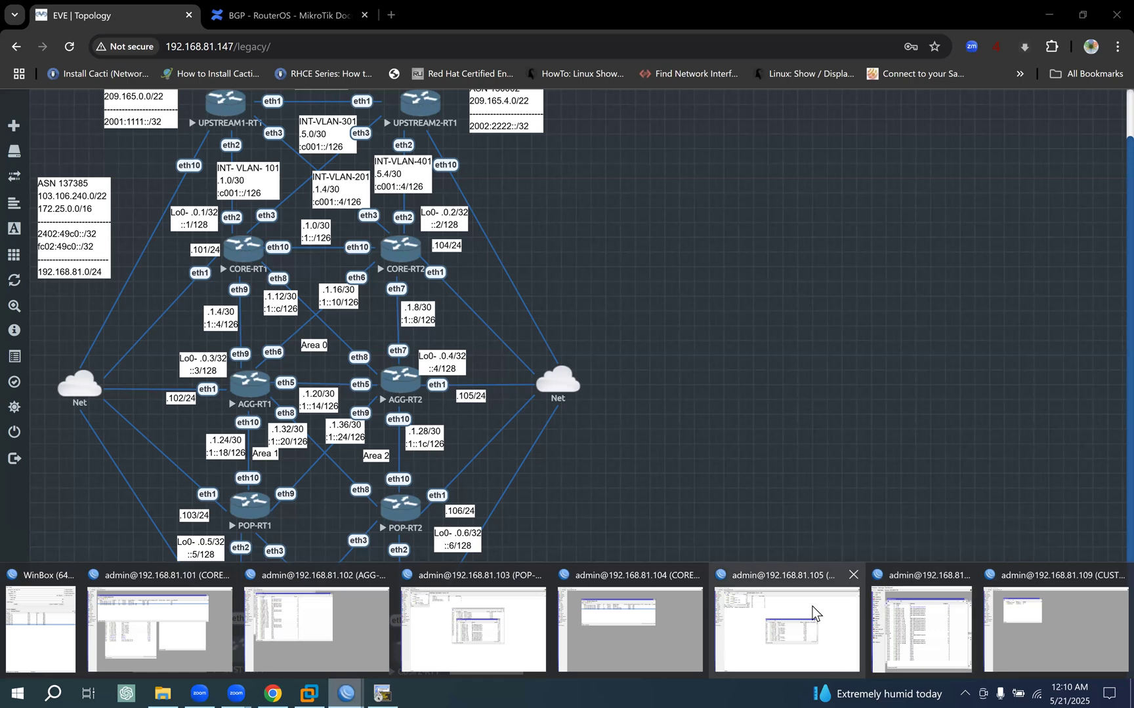
pyautogui.click(852, 575)
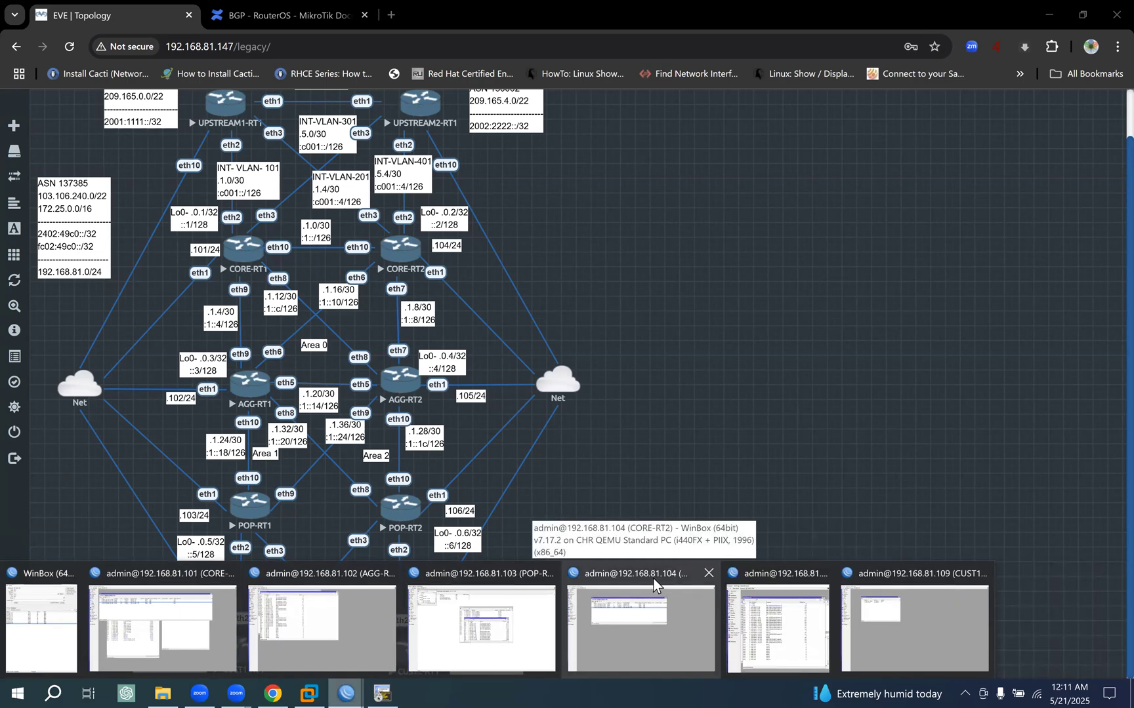
pyautogui.click(708, 574)
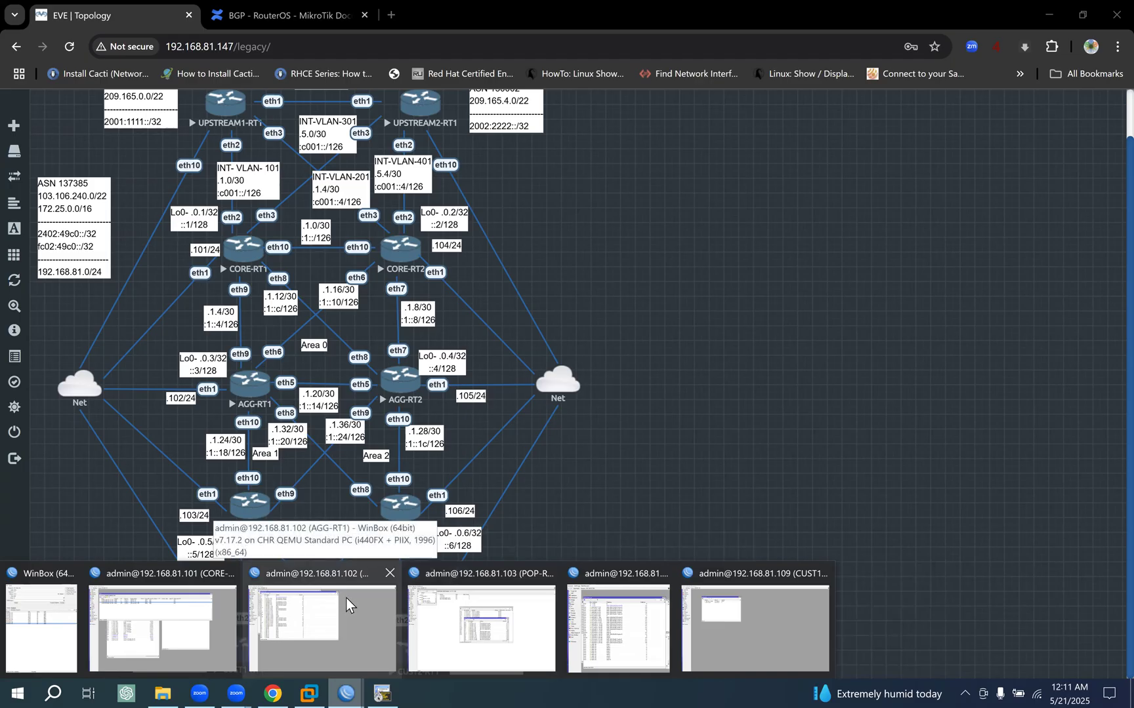
pyautogui.click(390, 573)
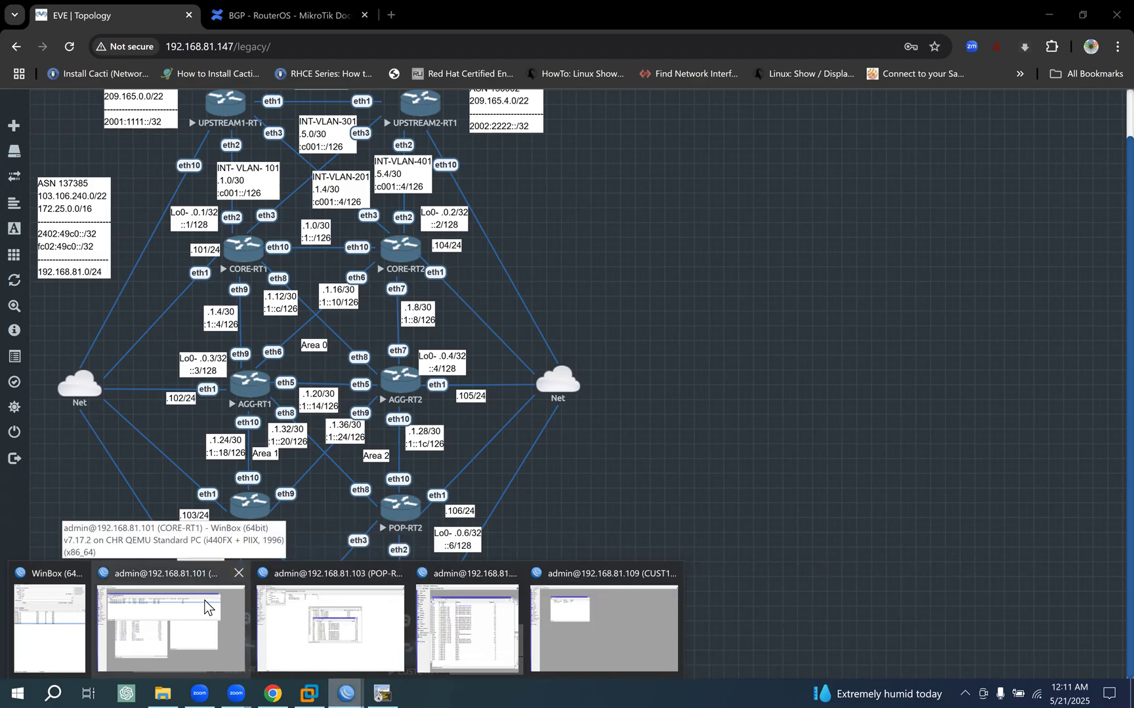
pyautogui.click(237, 574)
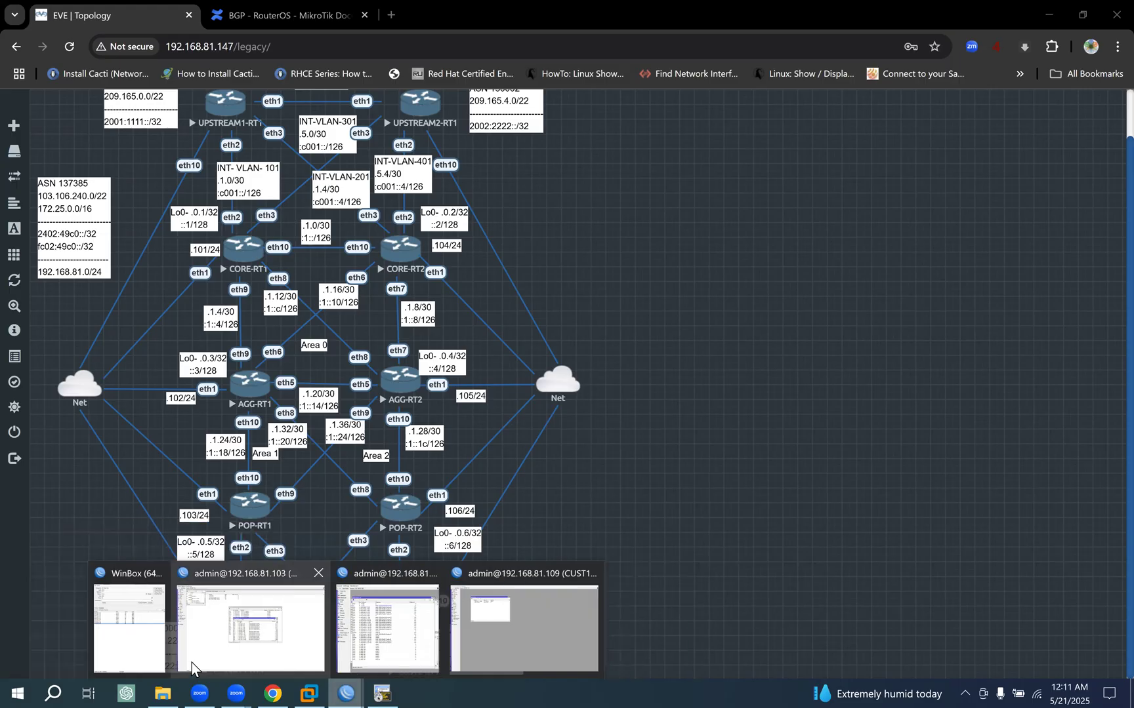
# - Switch to the POP-RT1 WinBox session and close its IPv6 address, IPv6 route, route and OSPF windows
pyautogui.click(256, 633)
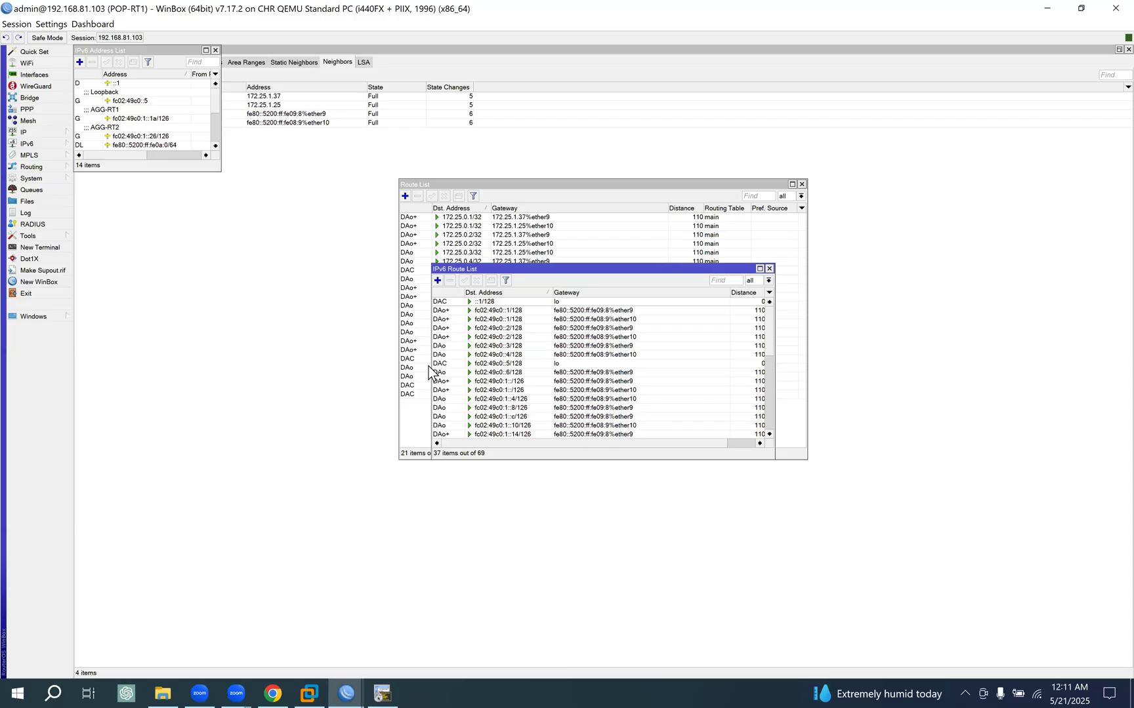
pyautogui.moveTo(157, 51); pyautogui.dragTo(279, 237)
pyautogui.click(338, 238)
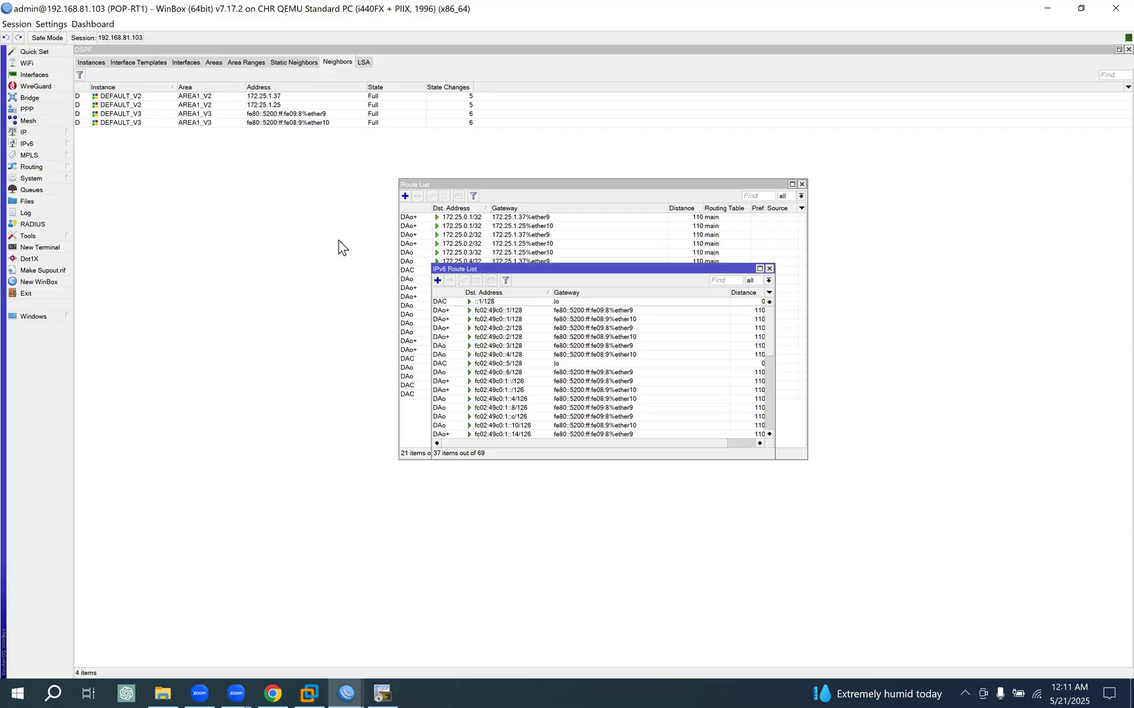
pyautogui.click(768, 268)
pyautogui.click(802, 185)
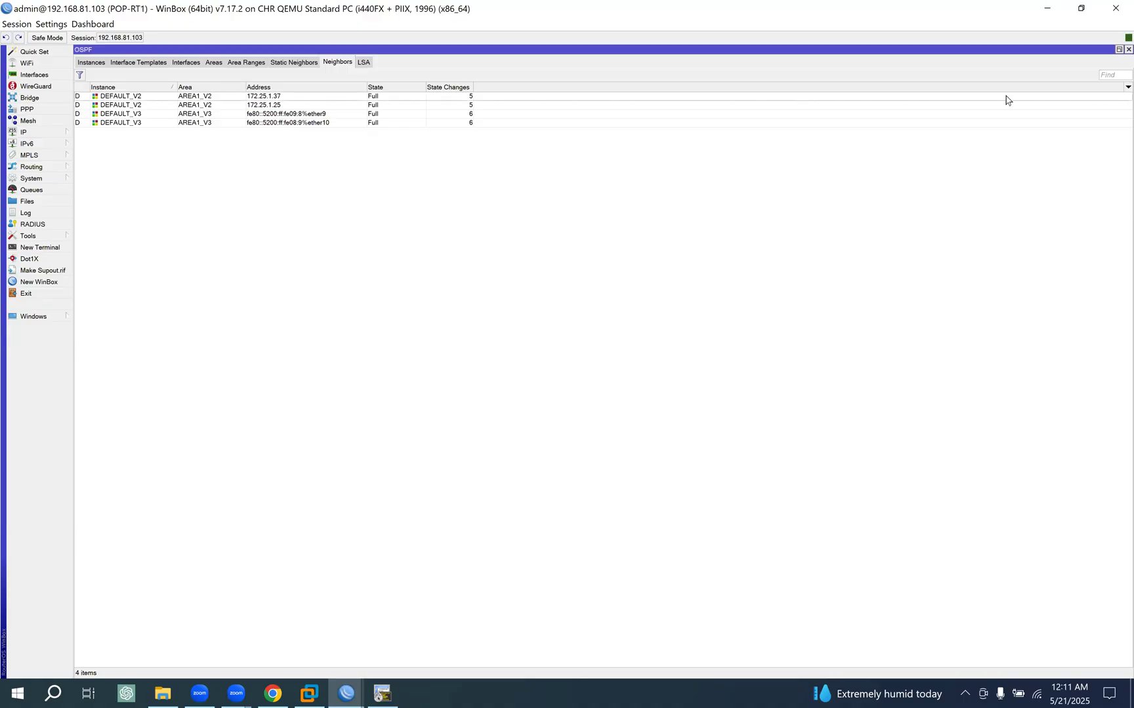
pyautogui.click(1127, 49)
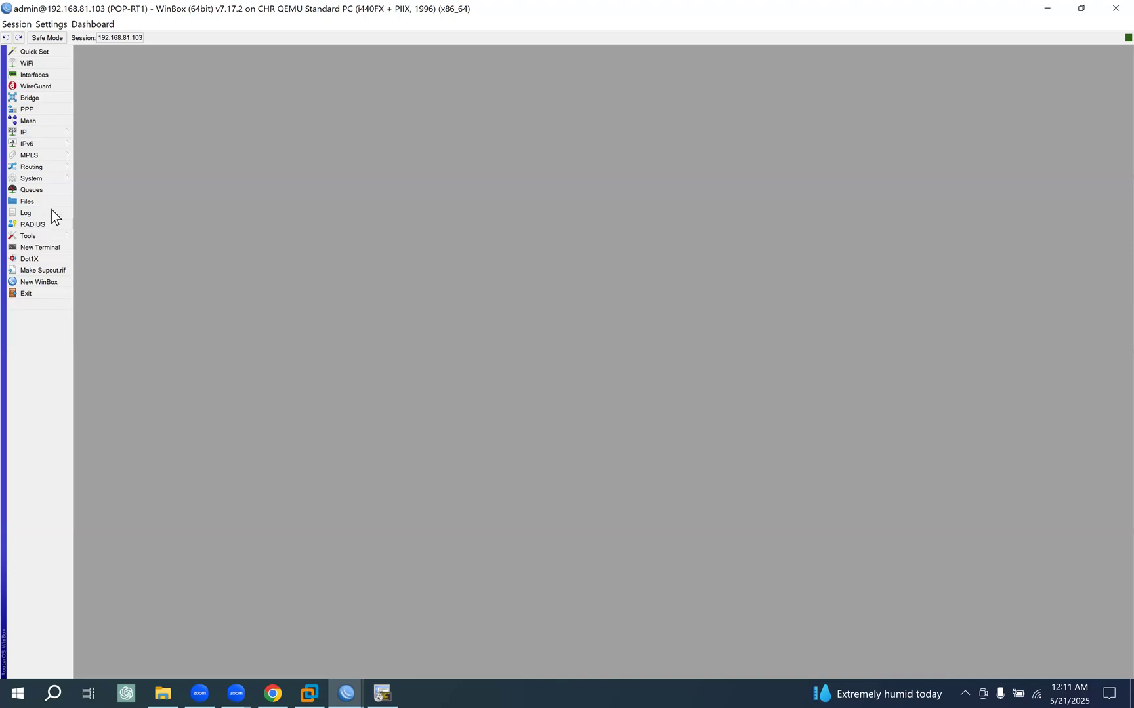
# - Open POP-RT1's IP address list in a repositioned, wider window and compare it with the links on the EVE topology
pyautogui.click(53, 132)
pyautogui.click(134, 147)
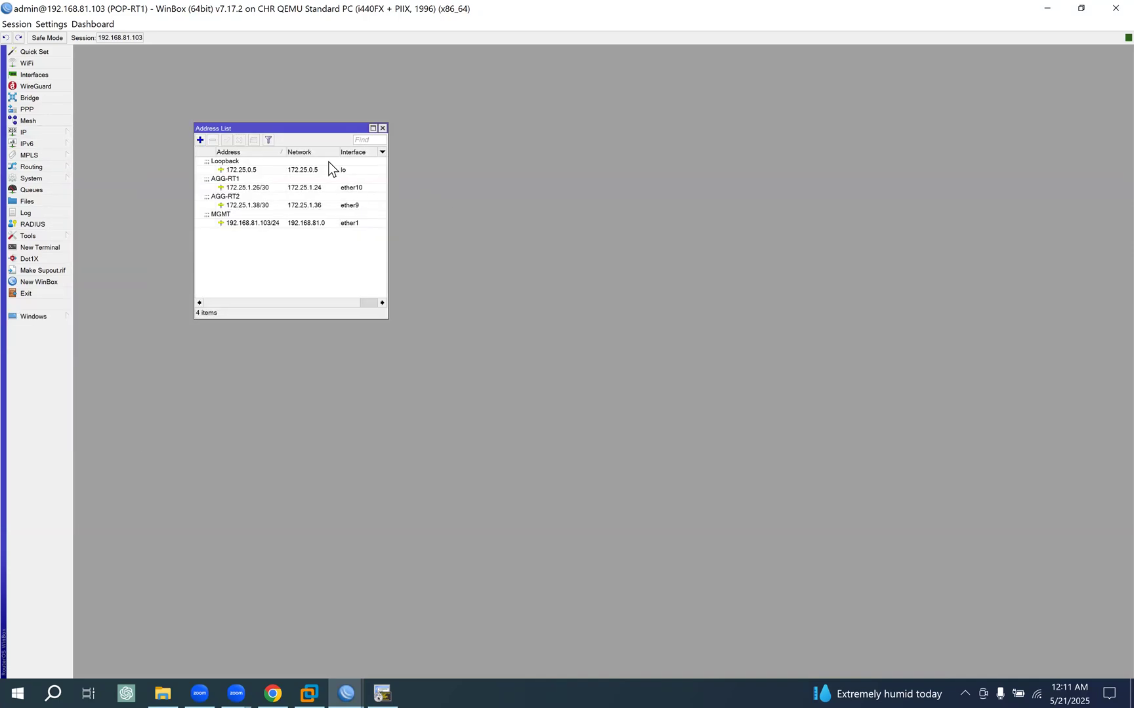
pyautogui.moveTo(269, 127); pyautogui.dragTo(196, 103)
pyautogui.moveTo(312, 289); pyautogui.dragTo(396, 295)
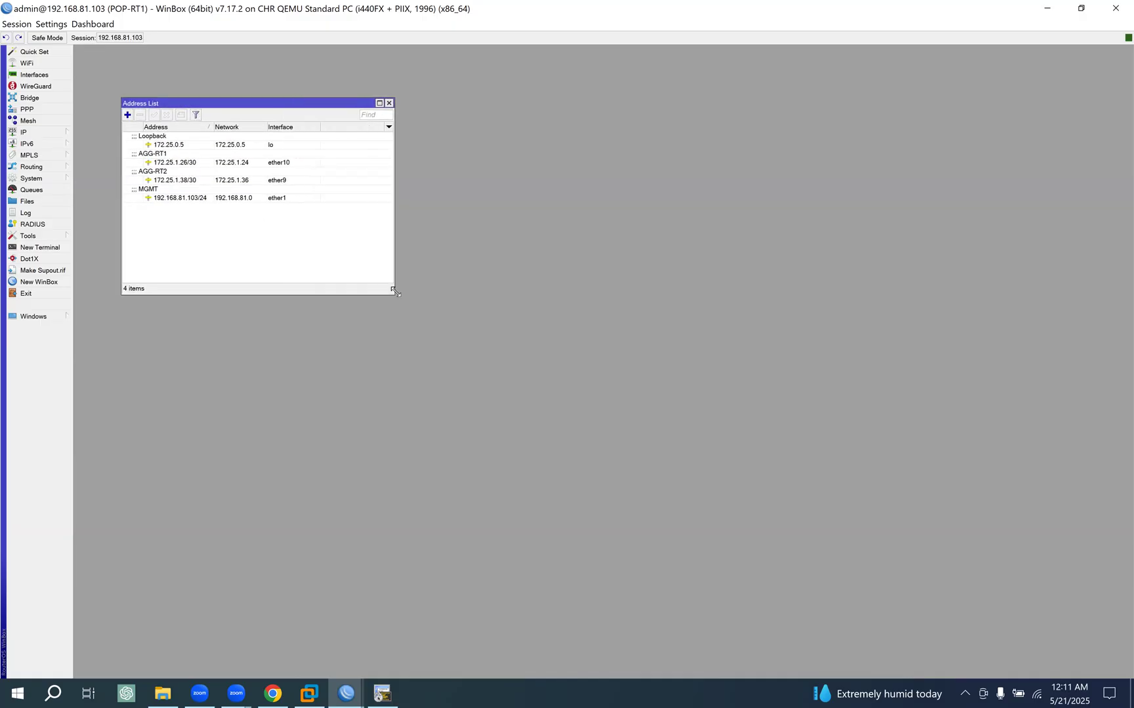
pyautogui.click(274, 694)
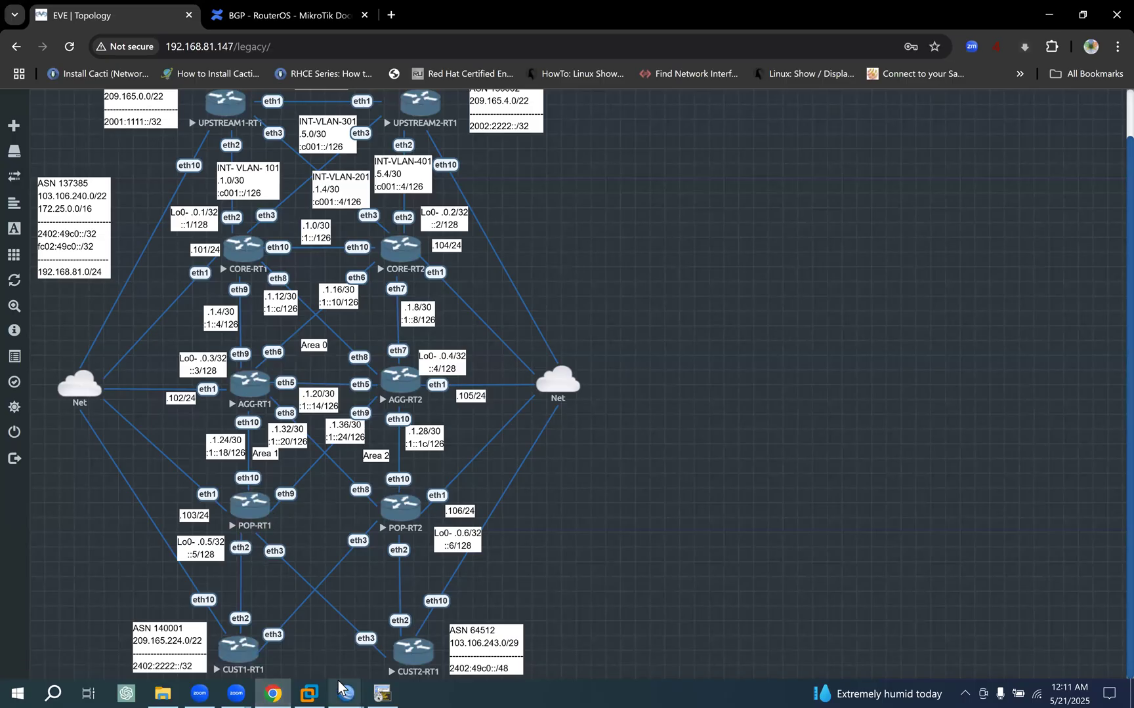
pyautogui.click(283, 643)
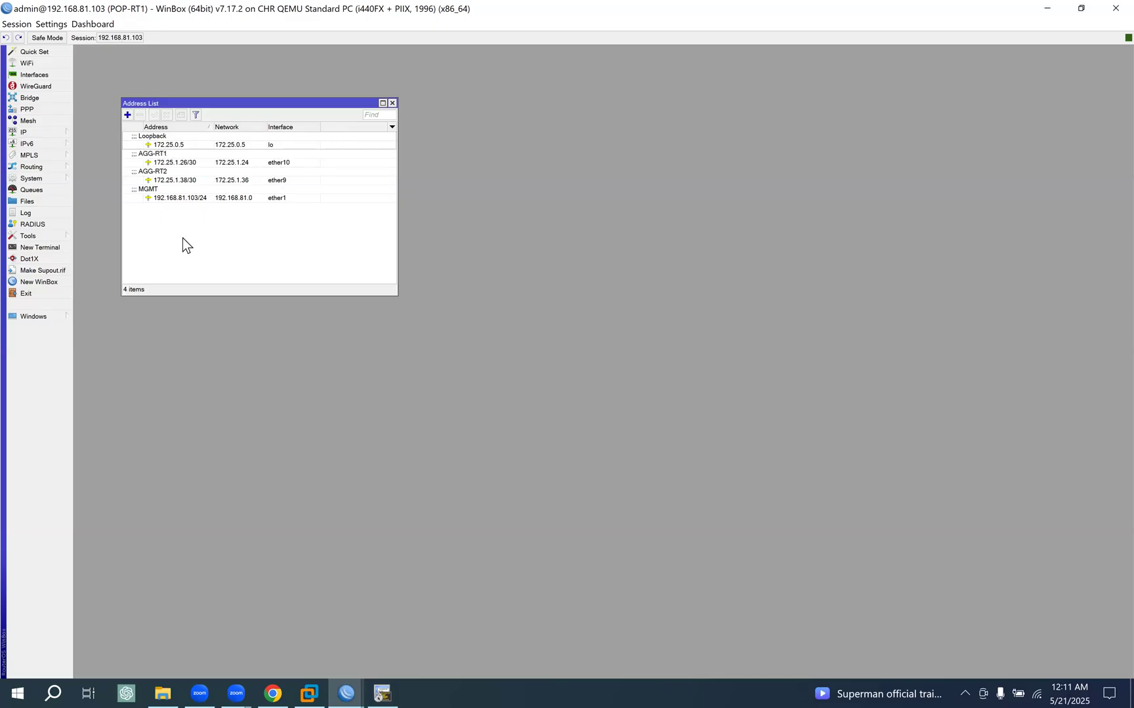
# - Start a new IP address entry on POP-RT1 with interface ether2, and move its dialog beside the address list
pyautogui.click(127, 115)
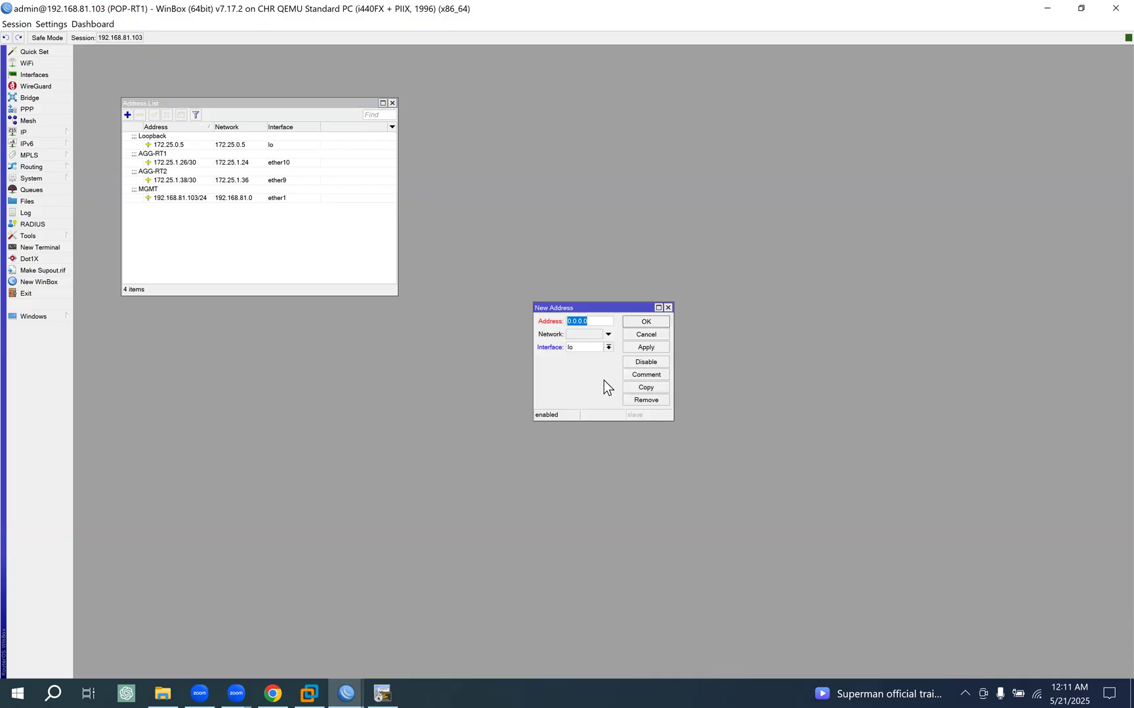
pyautogui.click(608, 348)
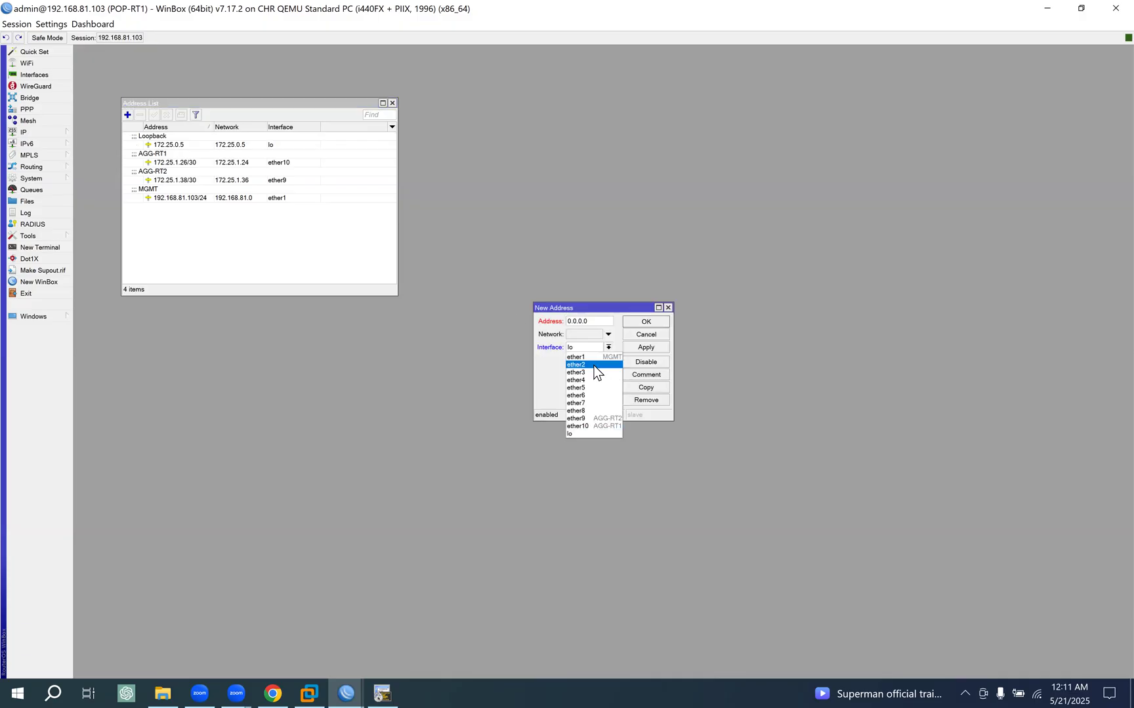
pyautogui.click(594, 366)
pyautogui.moveTo(589, 305); pyautogui.dragTo(499, 174)
# - Open a comment for interface ether2 in POP-RT1's interface list, placing its dialog above the list
pyautogui.click(33, 76)
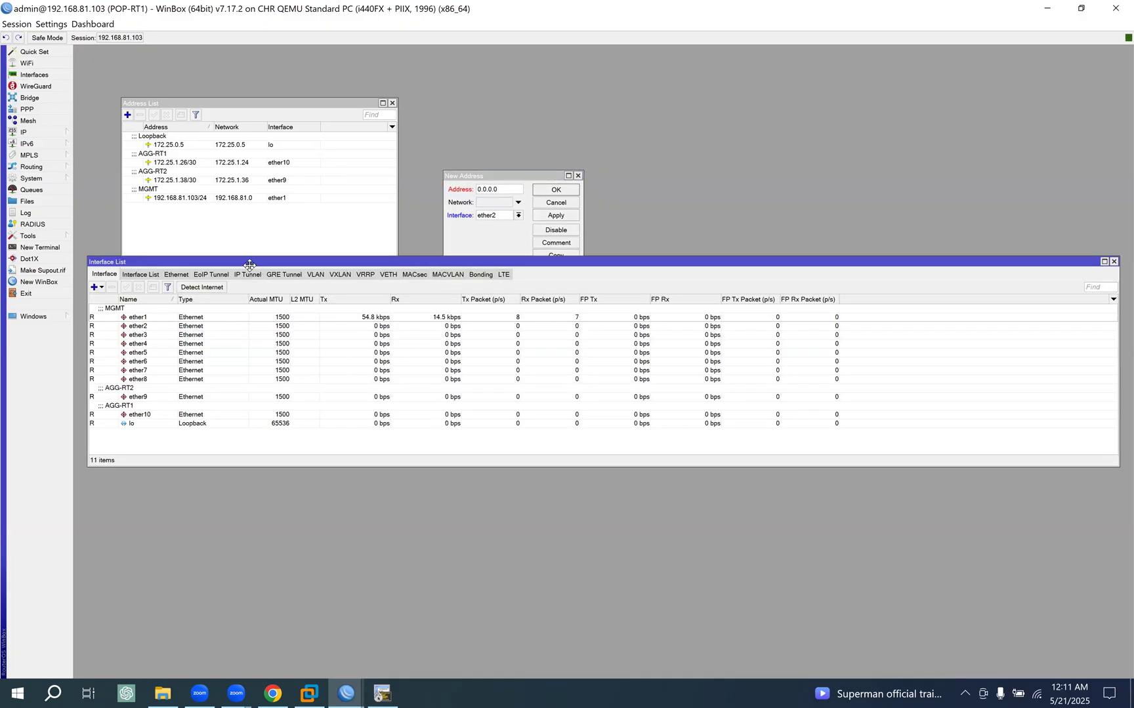
pyautogui.moveTo(249, 265); pyautogui.dragTo(250, 281)
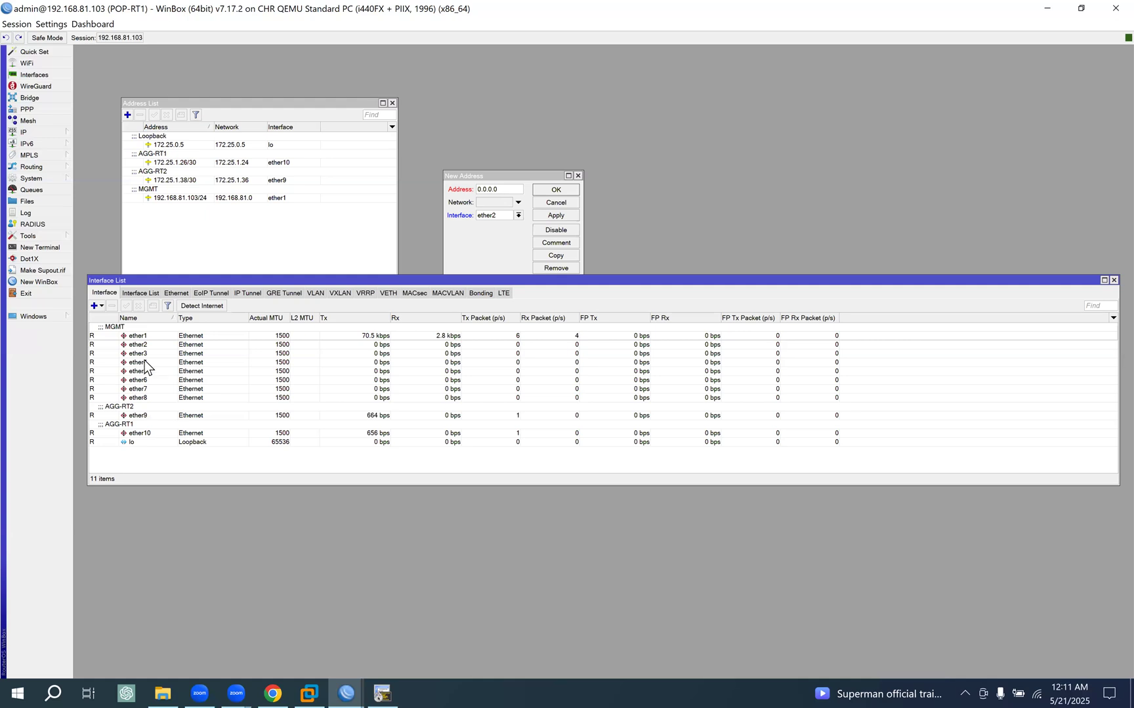
pyautogui.click(141, 345)
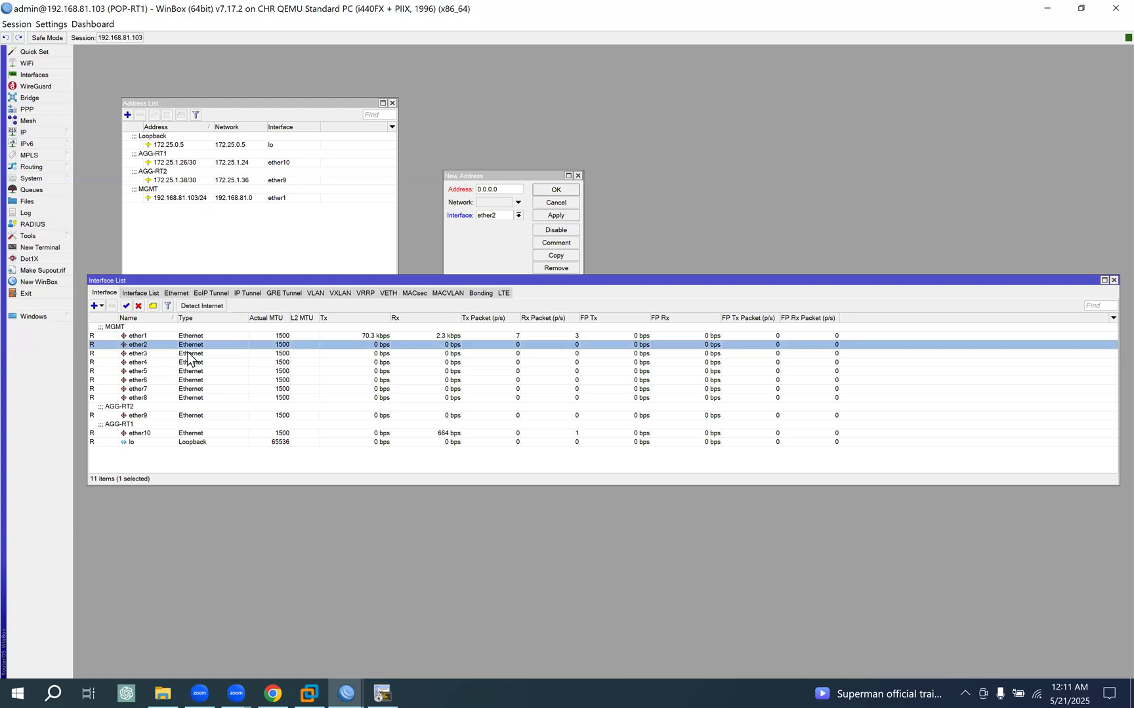
pyautogui.click(153, 305)
pyautogui.moveTo(576, 338); pyautogui.dragTo(639, 224)
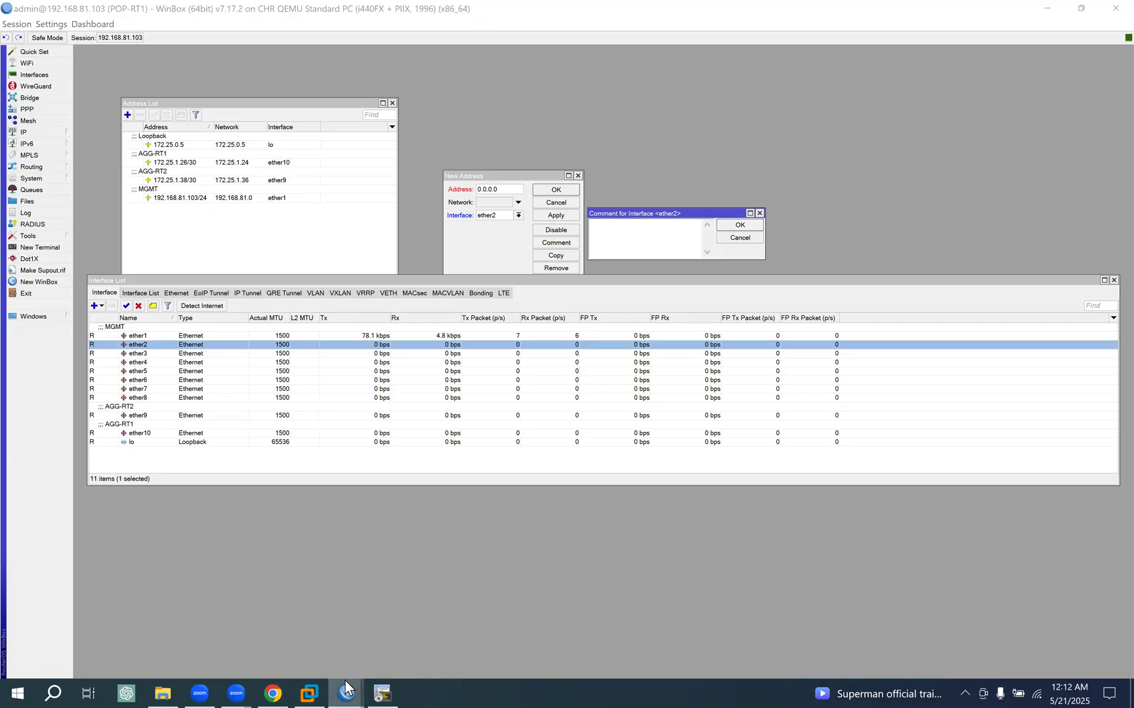
# - Switch to the CUST1-RT1 WinBox session and open its interface list
pyautogui.moveTo(345, 690)
pyautogui.click(482, 581)
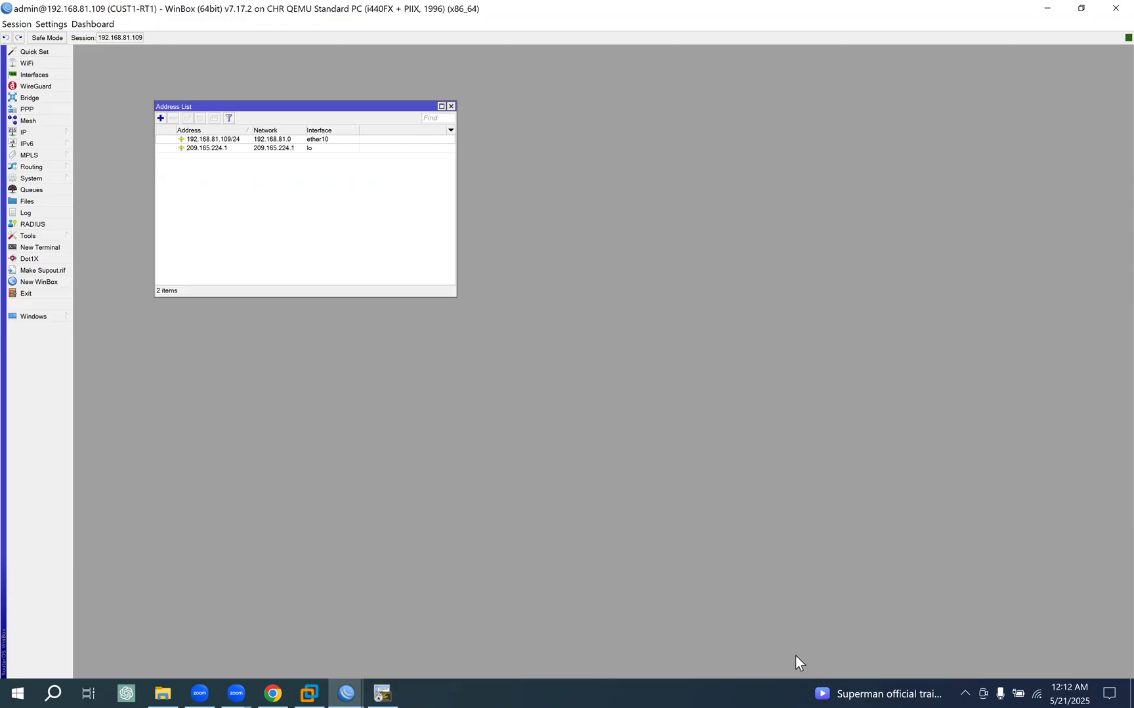
pyautogui.click(969, 541)
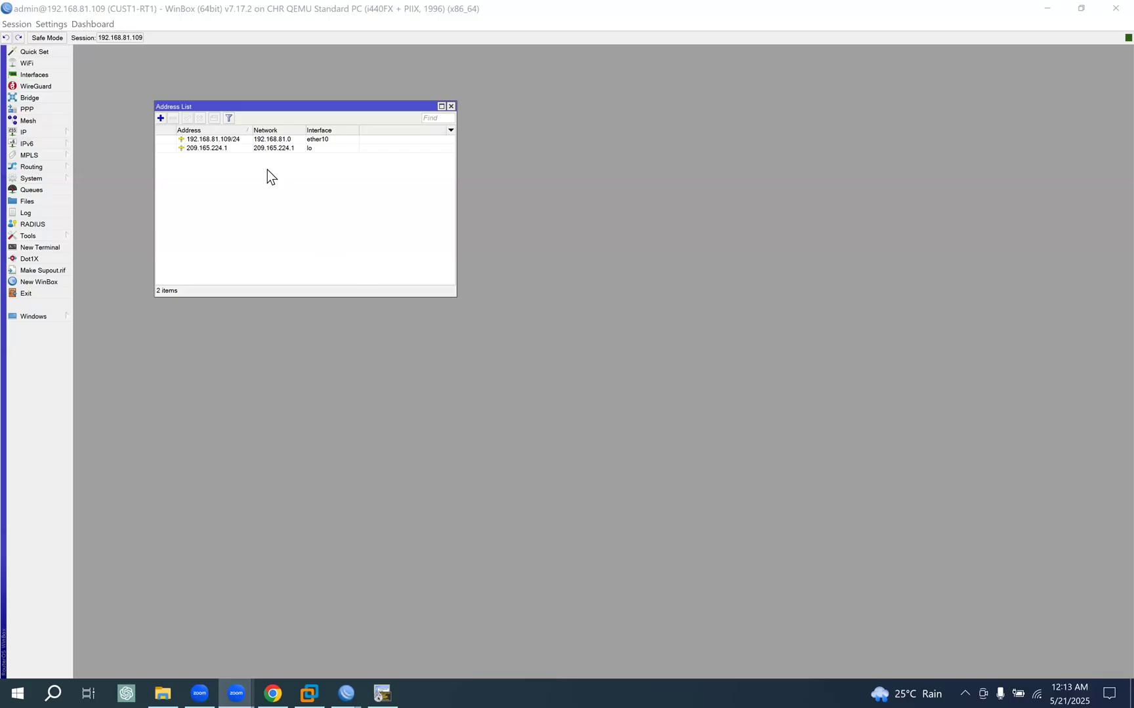
pyautogui.click(51, 74)
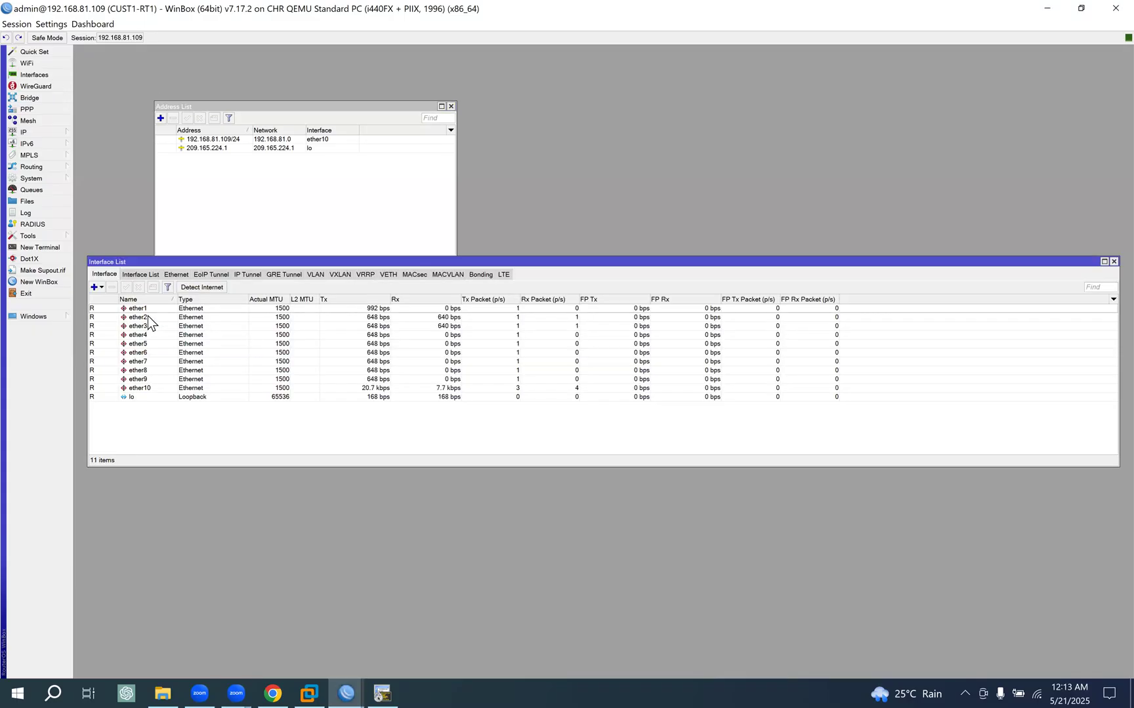
# - Copy the name POP-RT1 from its SecureCRT prompt and save it as the comment of CUST1-RT1's interface ether2
pyautogui.click(149, 317)
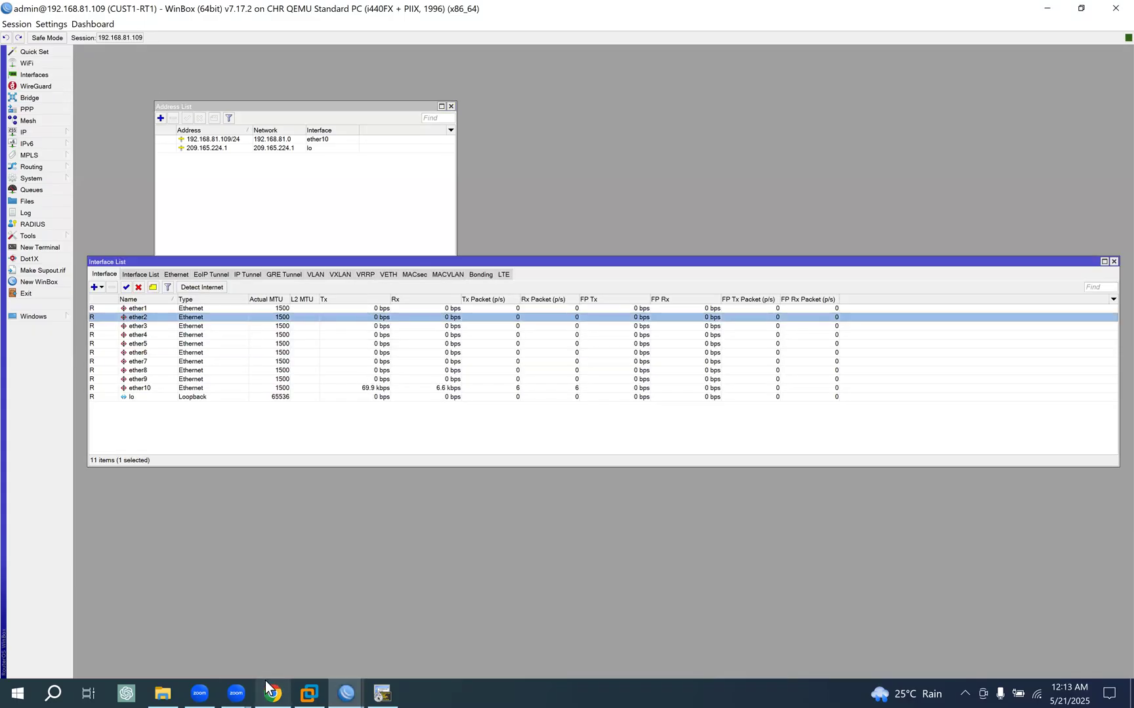
pyautogui.click(272, 690)
pyautogui.click(381, 691)
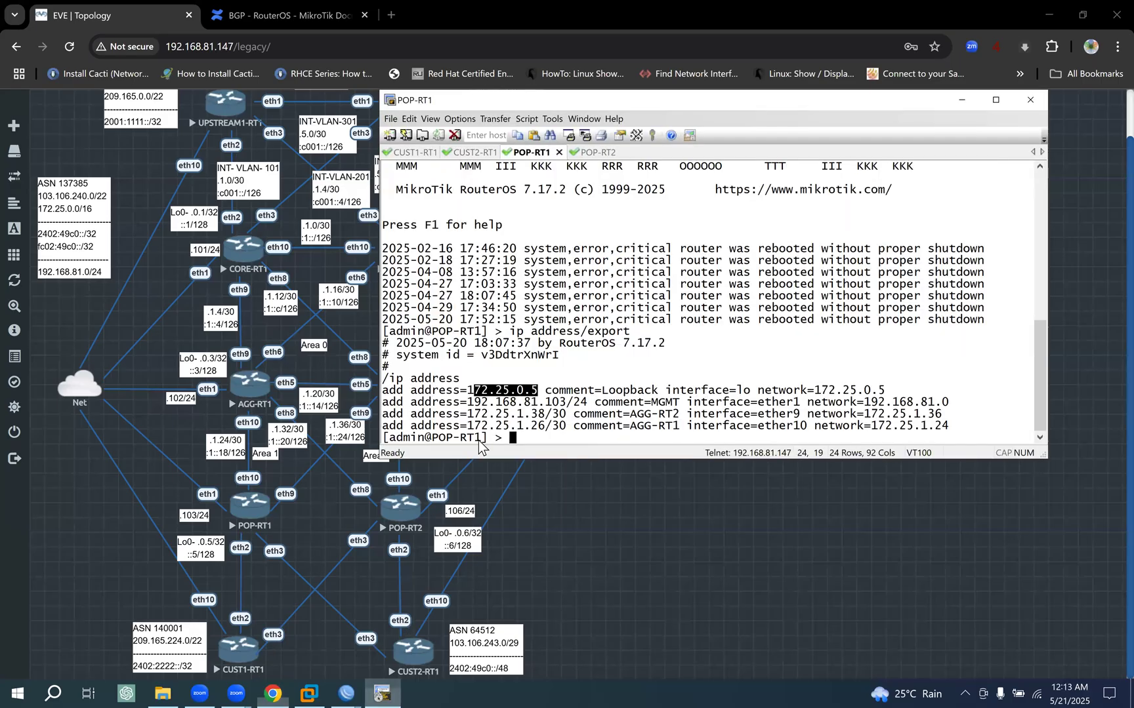
pyautogui.moveTo(433, 438); pyautogui.dragTo(482, 441)
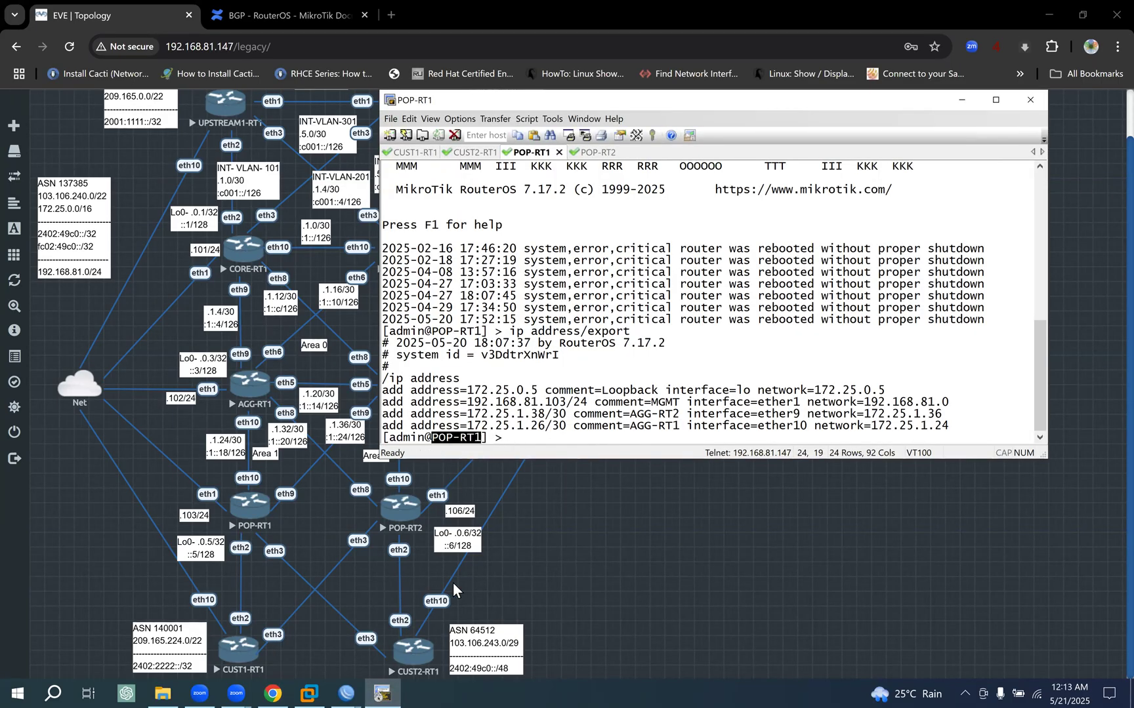
pyautogui.click(345, 693)
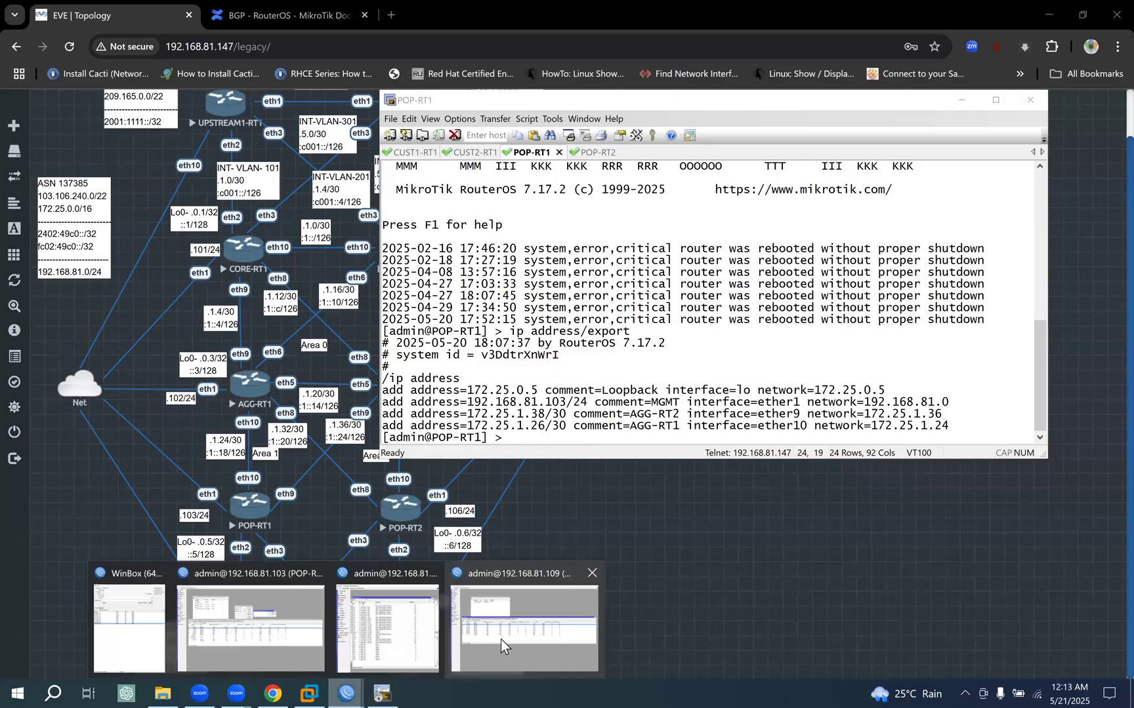
pyautogui.click(501, 640)
pyautogui.click(154, 288)
pyautogui.write('POP-RT1')
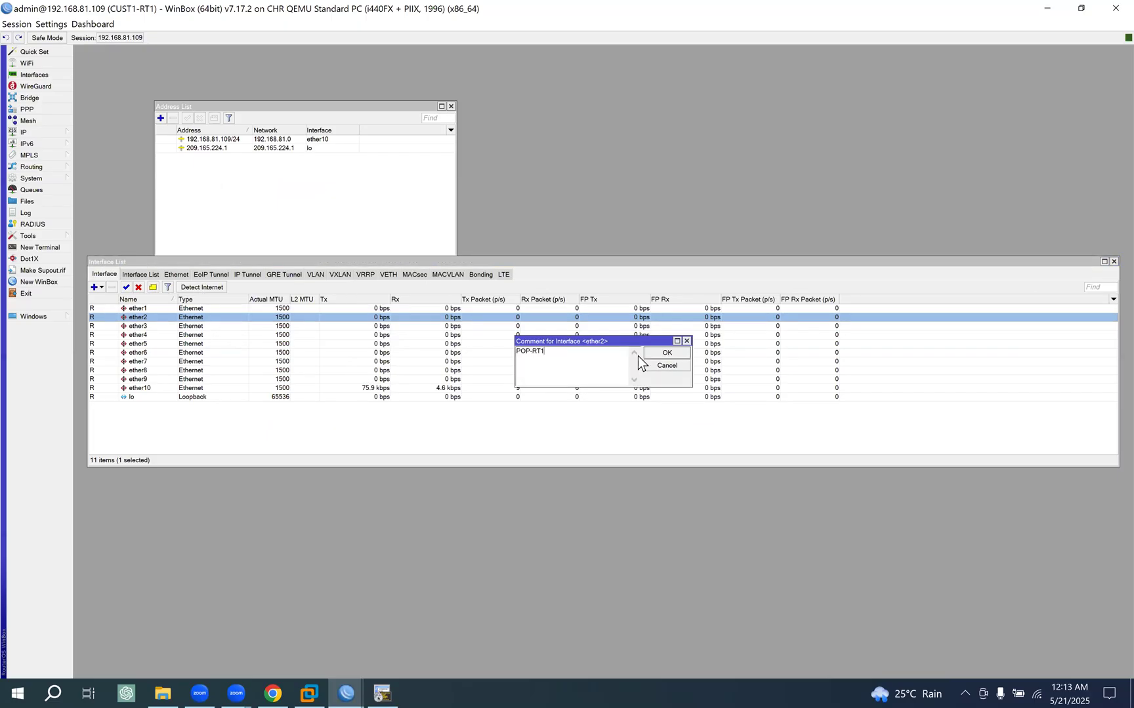
pyautogui.click(666, 353)
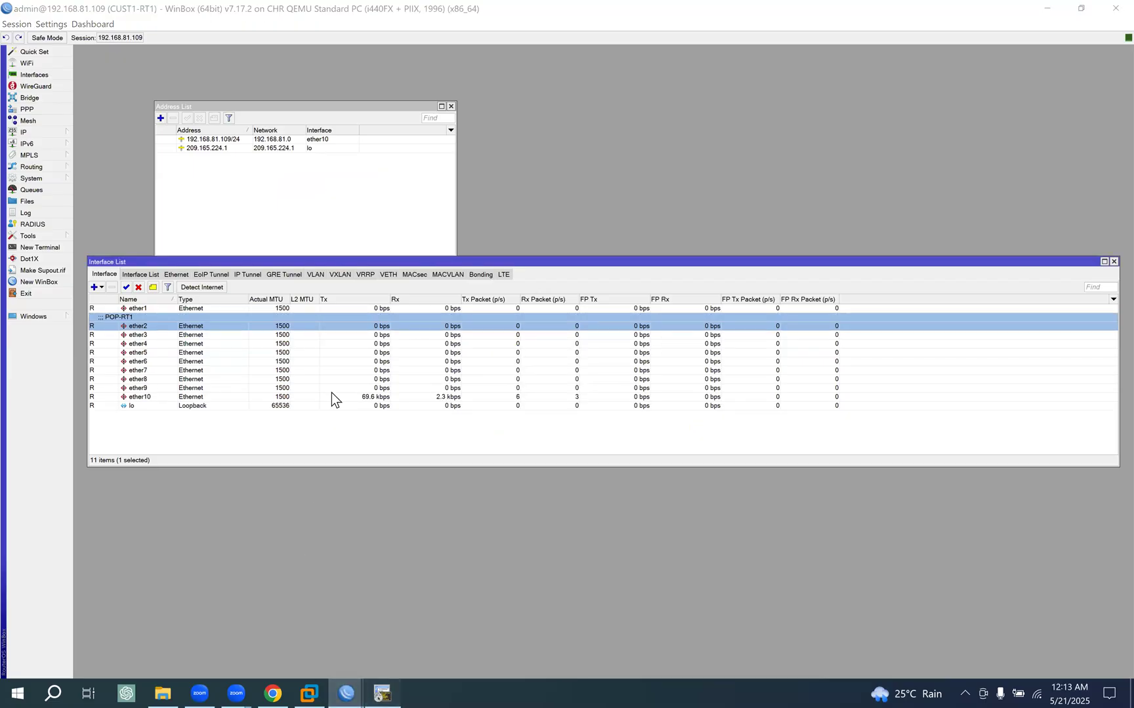
# - Copy the name CUST1-RT1 from its SecureCRT prompt and save it as the comment of POP-RT1's interface ether2 in WinBox
pyautogui.hotkey('alt', 'Tab')
pyautogui.click(422, 153)
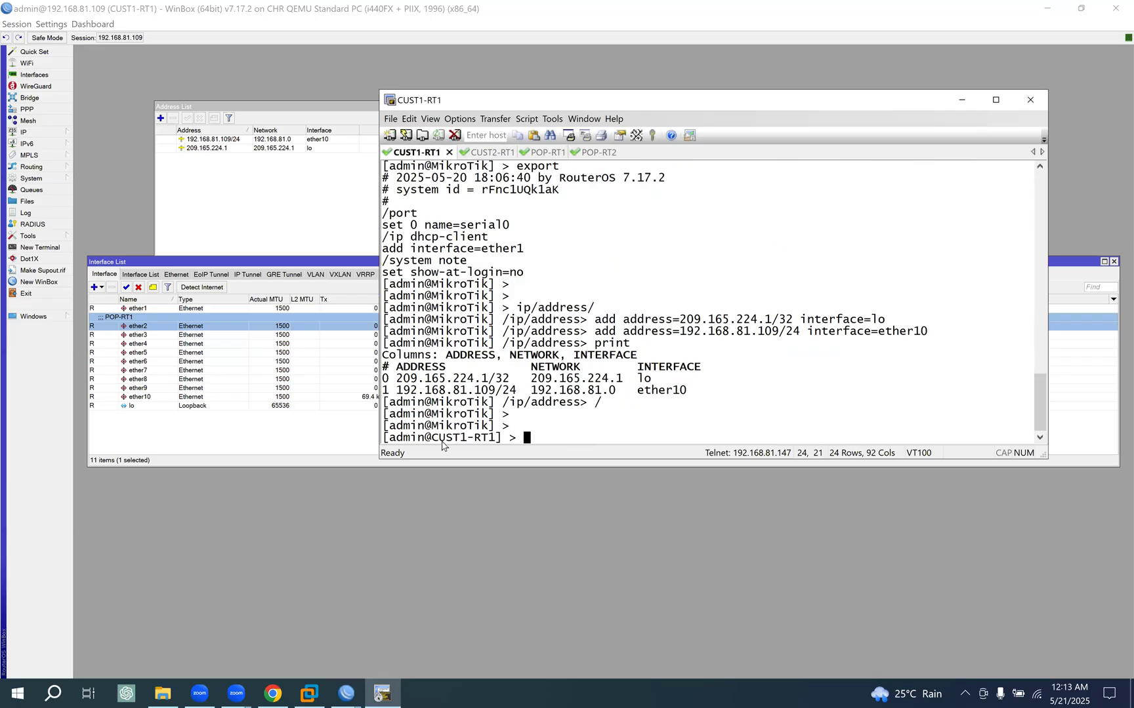
pyautogui.moveTo(431, 439); pyautogui.dragTo(497, 438)
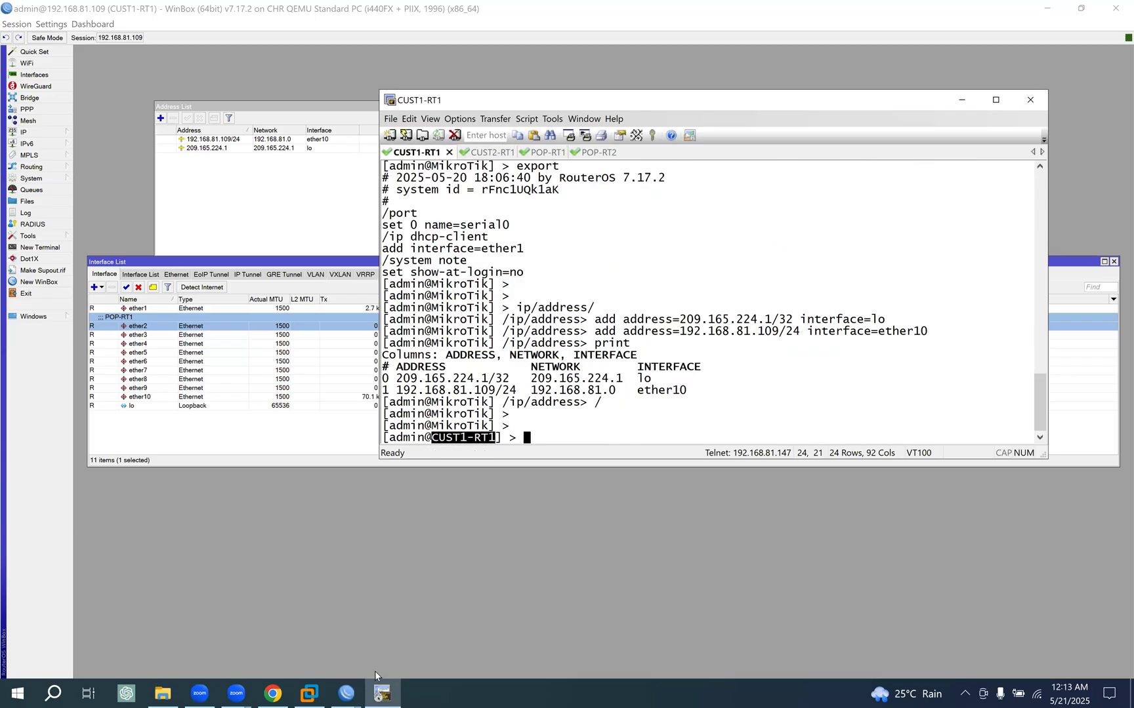
pyautogui.click(346, 694)
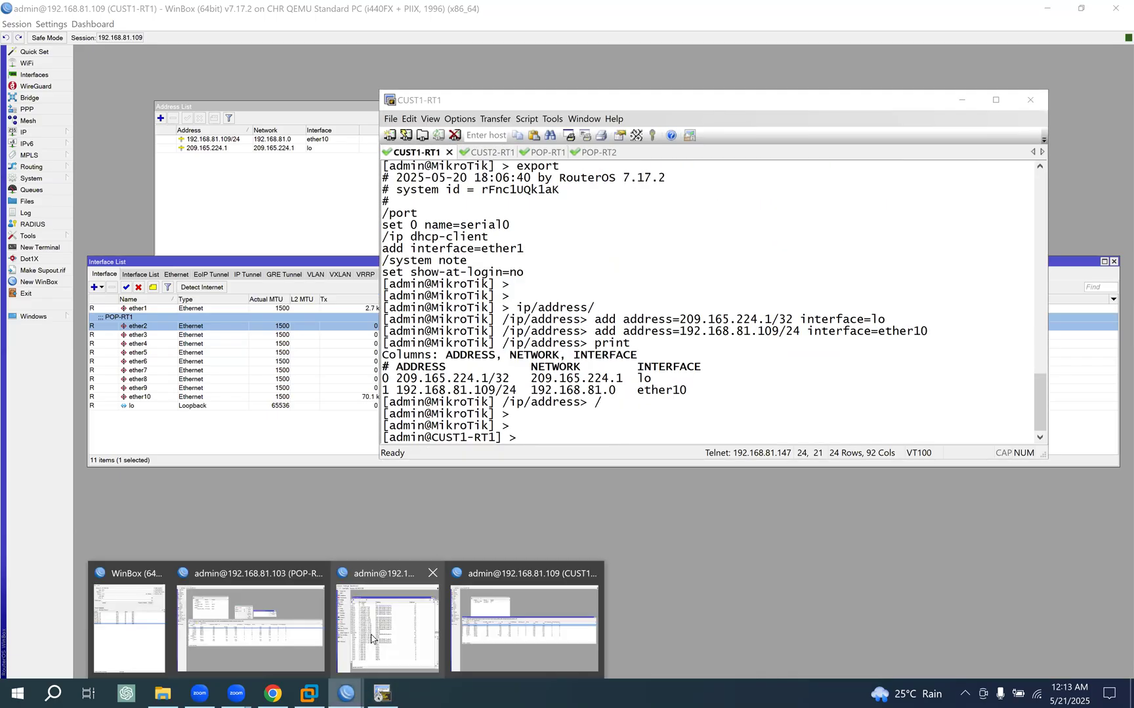
pyautogui.click(271, 627)
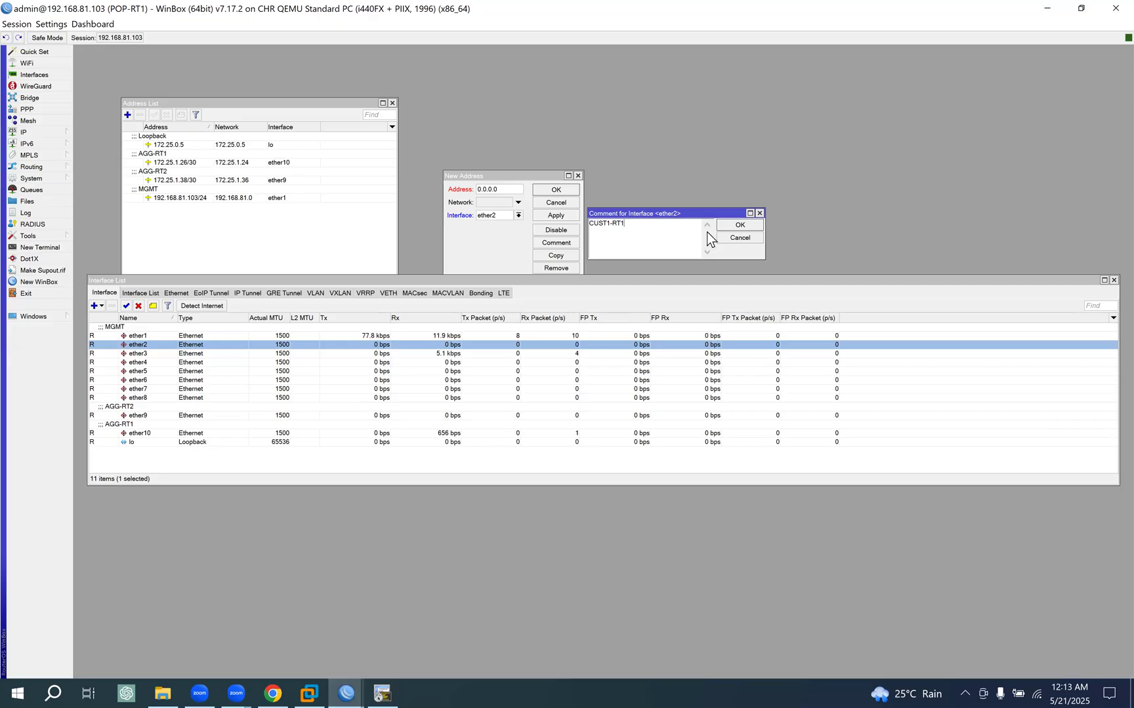
pyautogui.click(739, 225)
# - Discard the unfinished address entry on POP-RT1, lower the interface list, and start a fresh address entry with its interface chosen, placed beside the address list
pyautogui.click(576, 203)
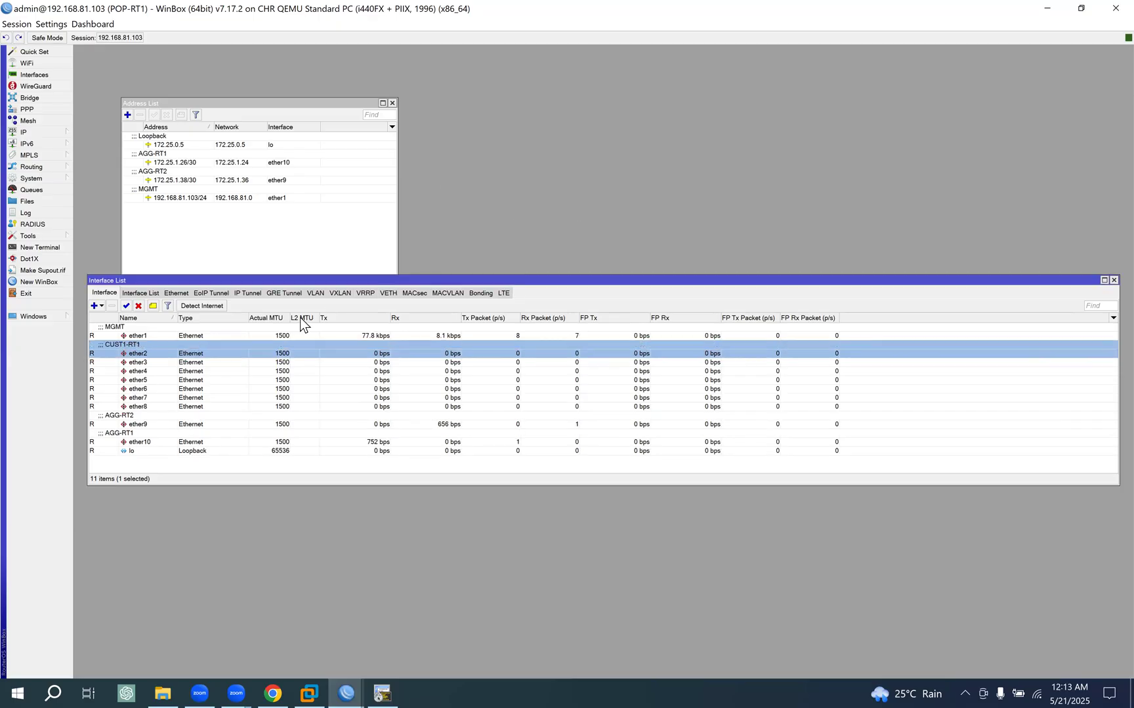
pyautogui.moveTo(426, 281); pyautogui.dragTo(425, 369)
pyautogui.click(128, 115)
pyautogui.click(517, 215)
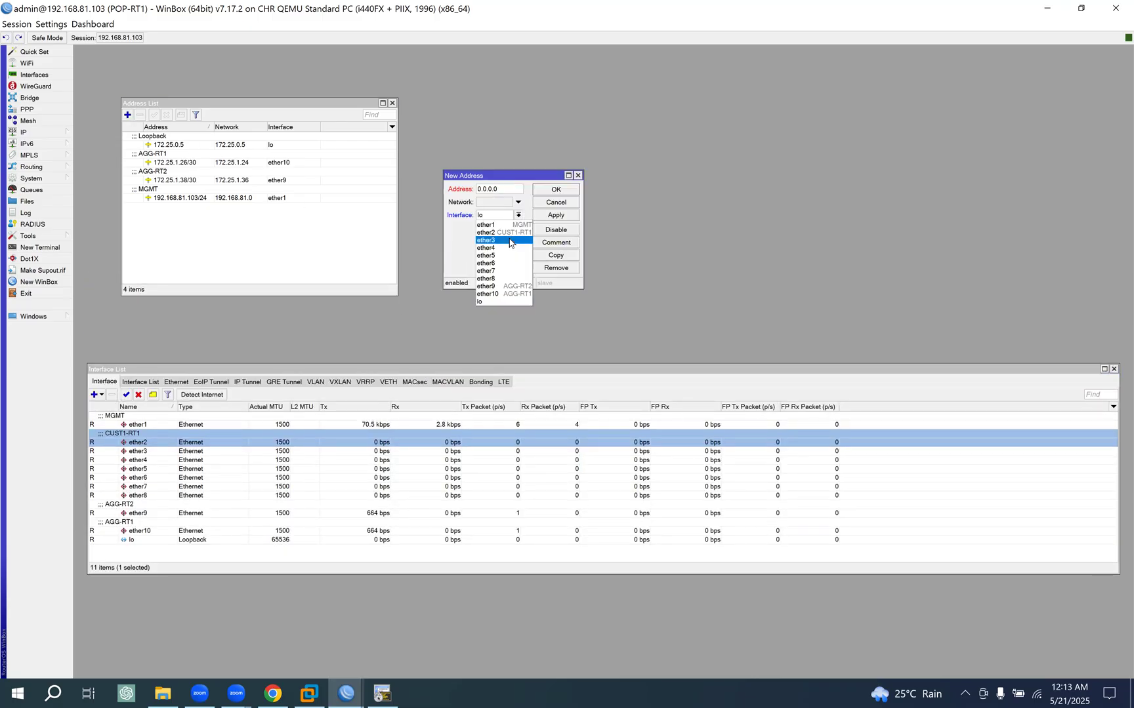
pyautogui.press('Return')
pyautogui.moveTo(520, 174); pyautogui.dragTo(504, 134)
# - Switch to the EVE topology in Chrome, duplicate the .1.24/30 label, and place the copy beside the POP-RT1 to CUST1-RT1 link
pyautogui.click(269, 683)
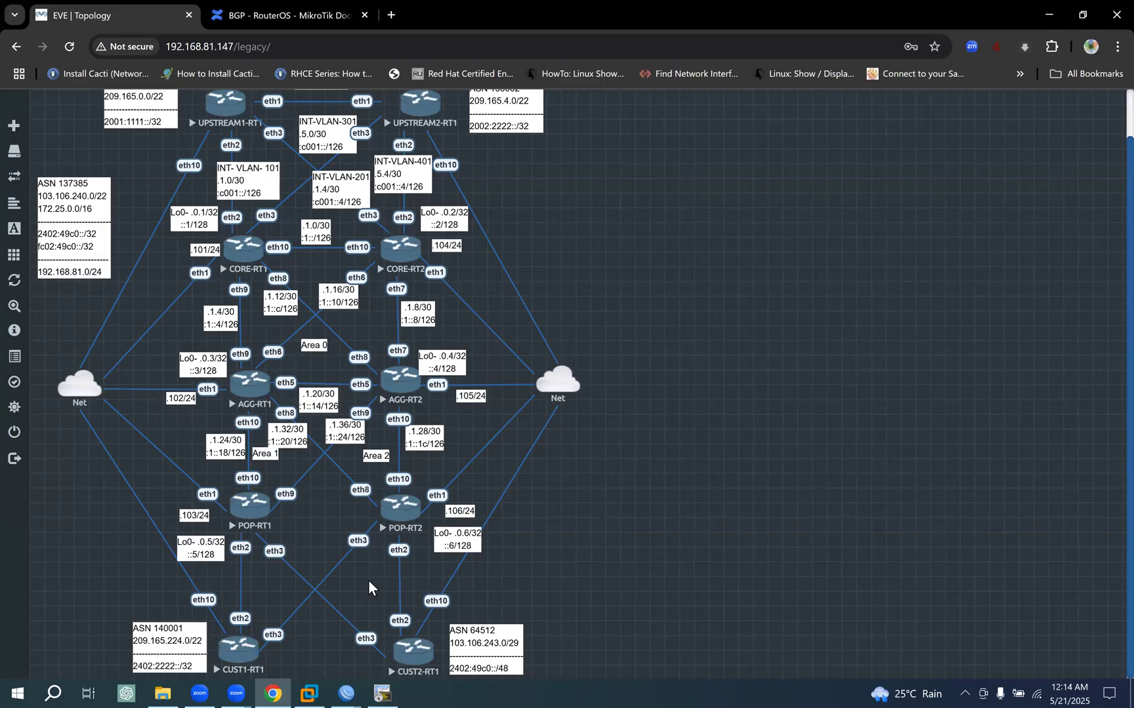
pyautogui.doubleClick(60, 210)
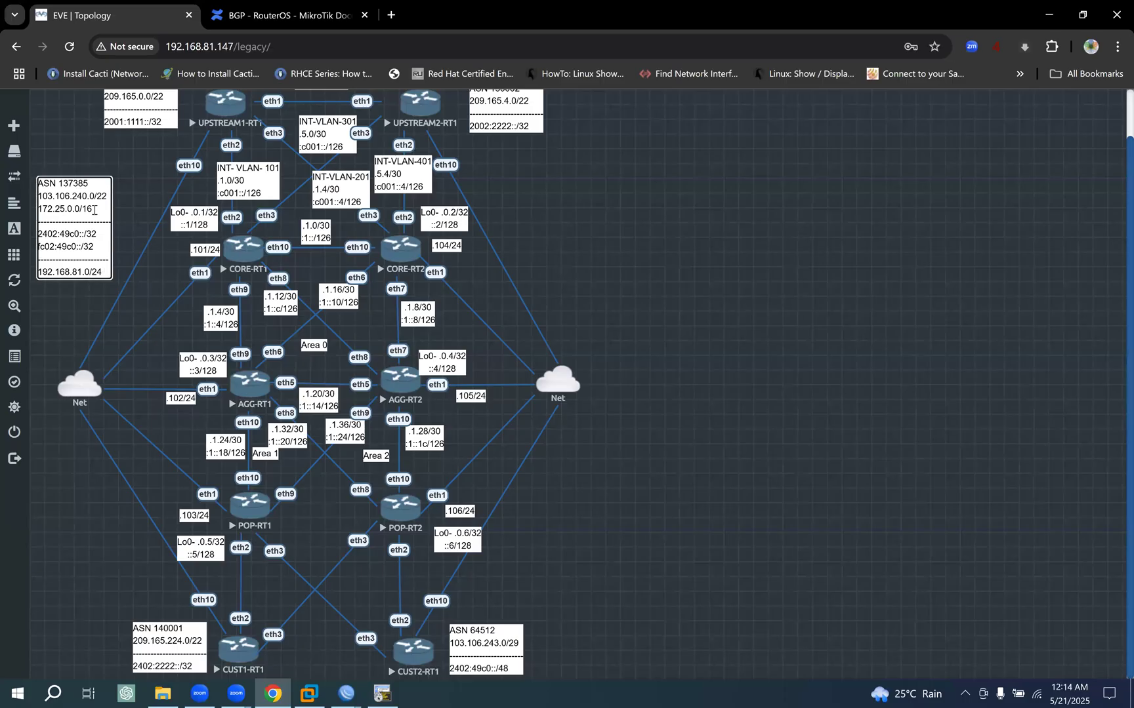
pyautogui.click(283, 564)
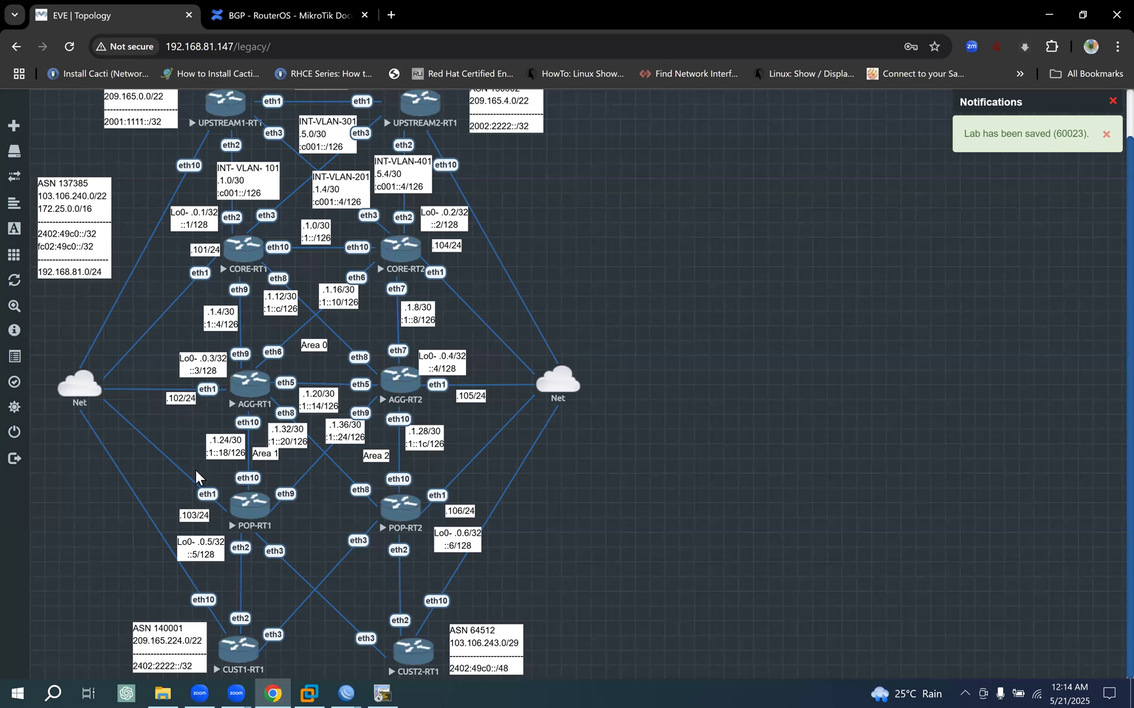
pyautogui.rightClick(223, 446)
pyautogui.click(294, 477)
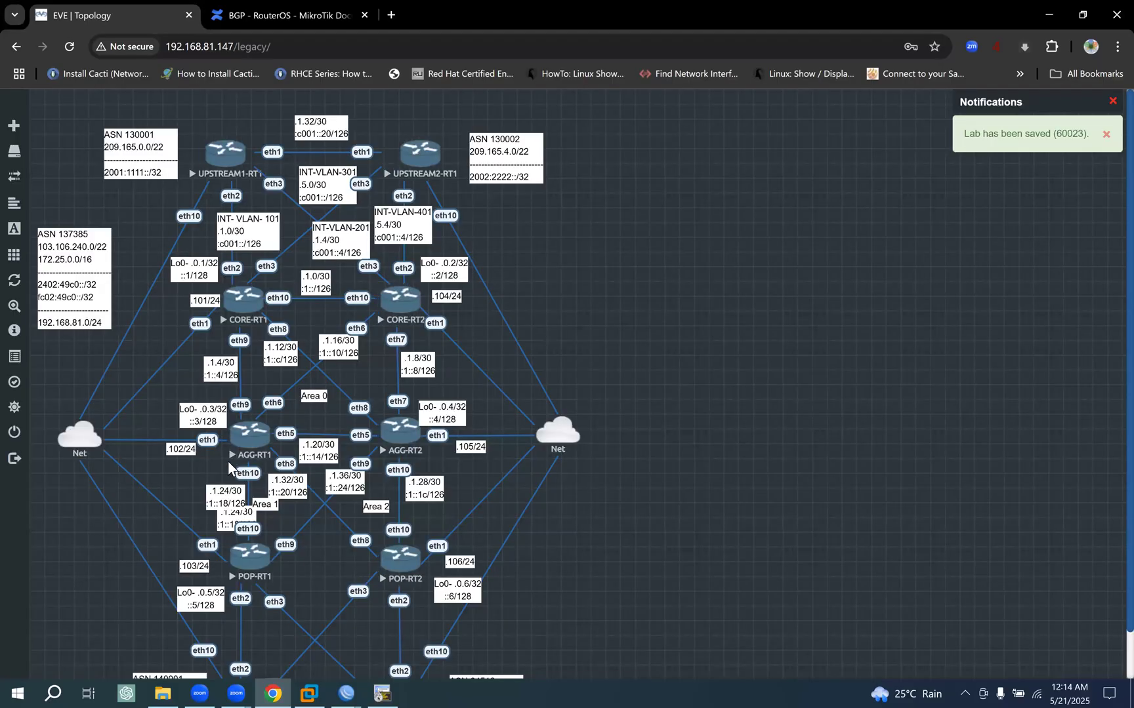
pyautogui.moveTo(234, 519); pyautogui.dragTo(256, 633)
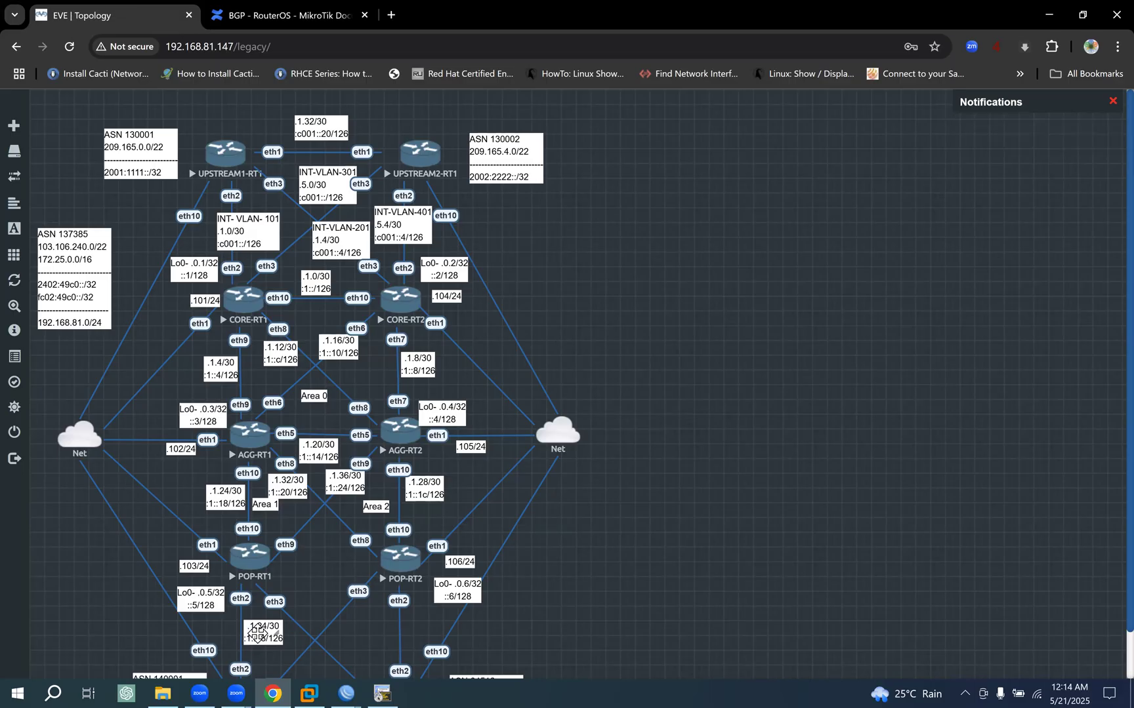
pyautogui.scroll(-1, 250, 576)
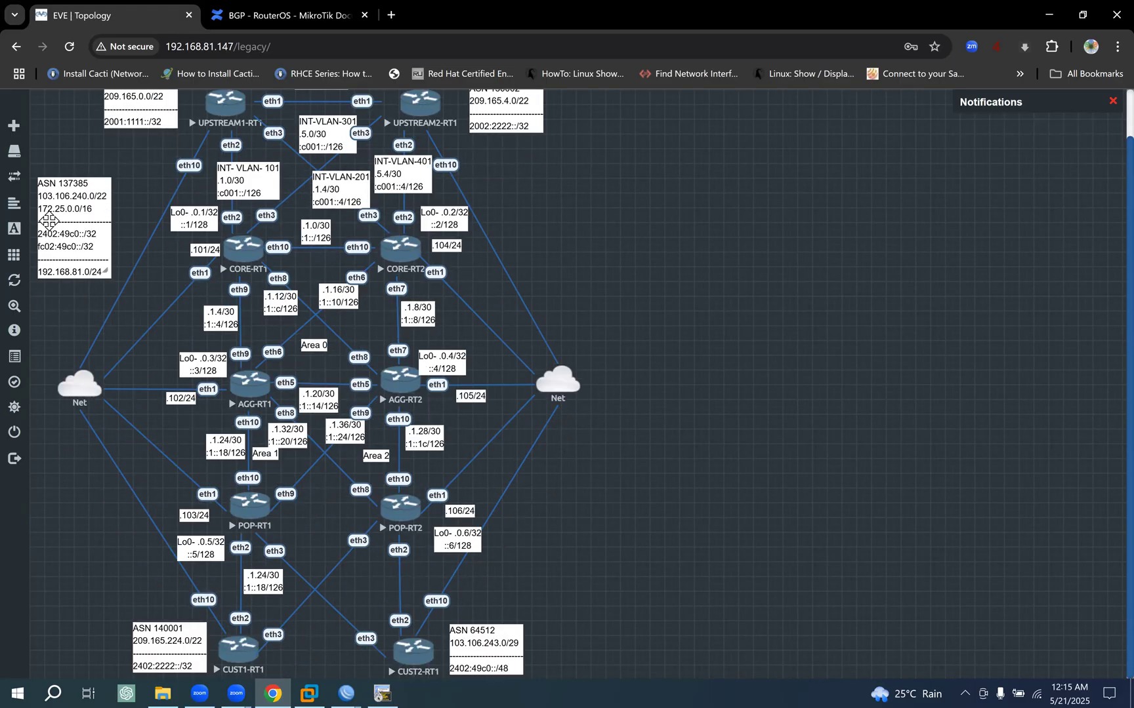
# - Change the IPv4 line of the copied label on the POP-RT1 to CUST1-RT1 link to .4.0/30
pyautogui.doubleClick(261, 578)
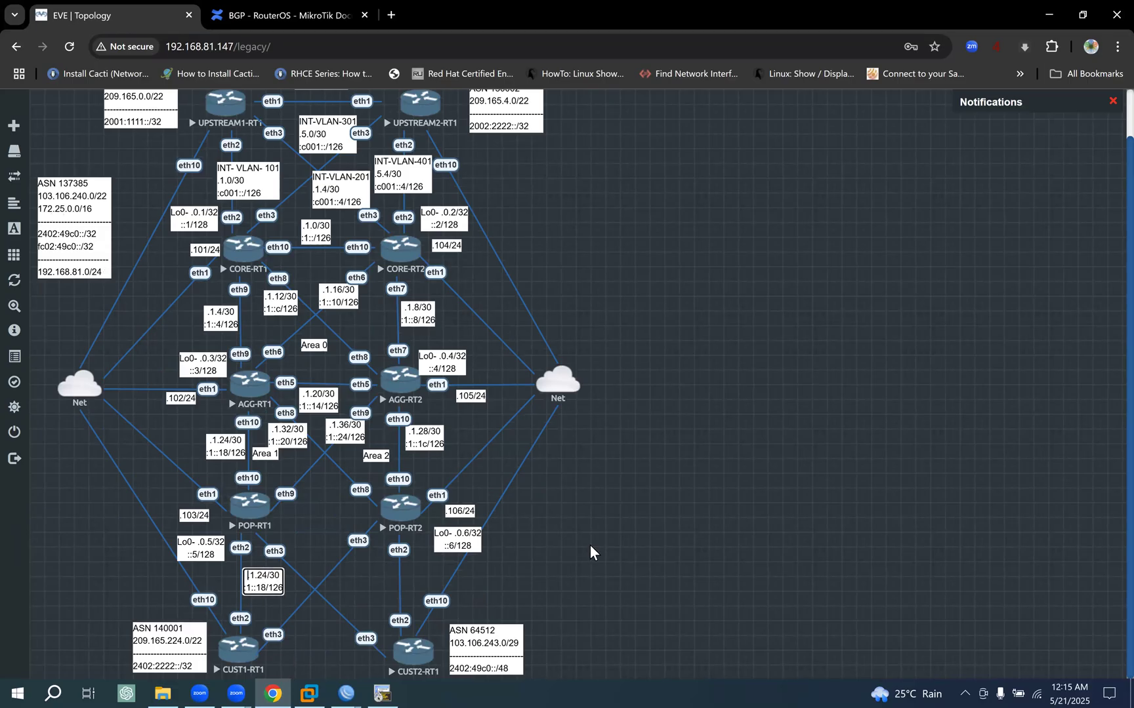
pyautogui.press('BackSpace')
pyautogui.write('4')
pyautogui.press('BackSpace')
pyautogui.press('BackSpace')
pyautogui.write('0')
# - Copy the prefix fc02:49c0::/32 from the ASN 137385 address label, leaving the label unchanged
pyautogui.click(76, 247)
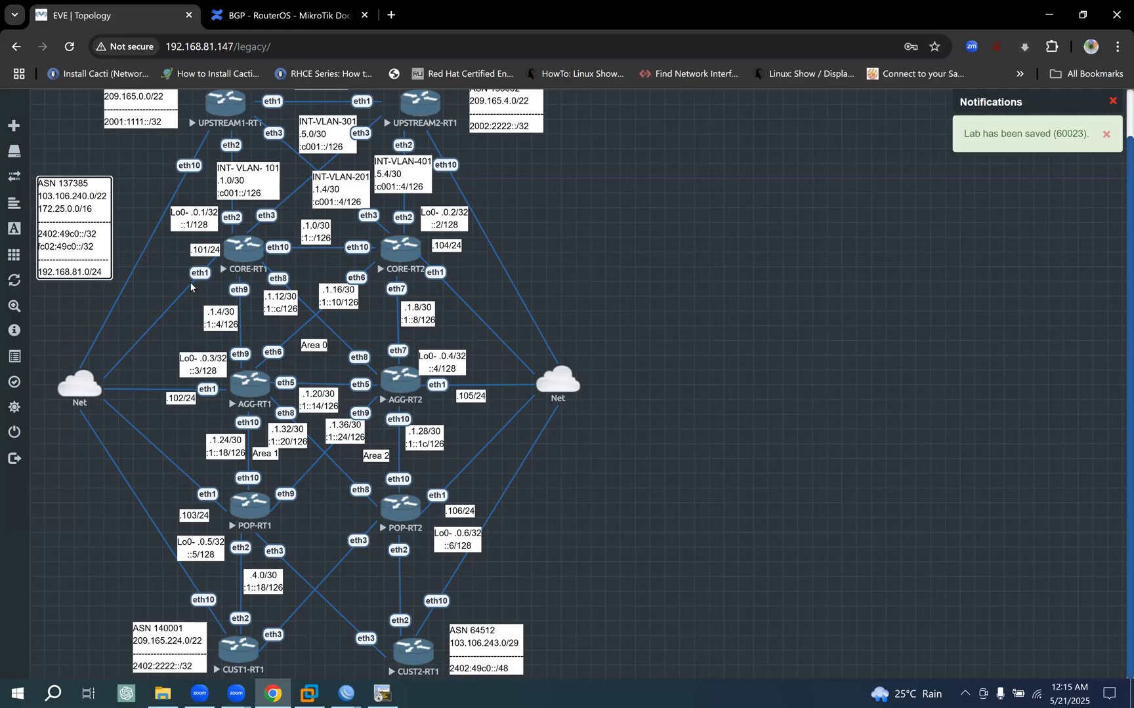
pyautogui.hotkey('shift', 'Right')
pyautogui.hotkey('shift', 'Right')
pyautogui.hotkey('shift', 'Right')
pyautogui.hotkey('shift', 'Right')
pyautogui.hotkey('shift', 'Right')
pyautogui.hotkey('shift', 'Right')
pyautogui.click(687, 200)
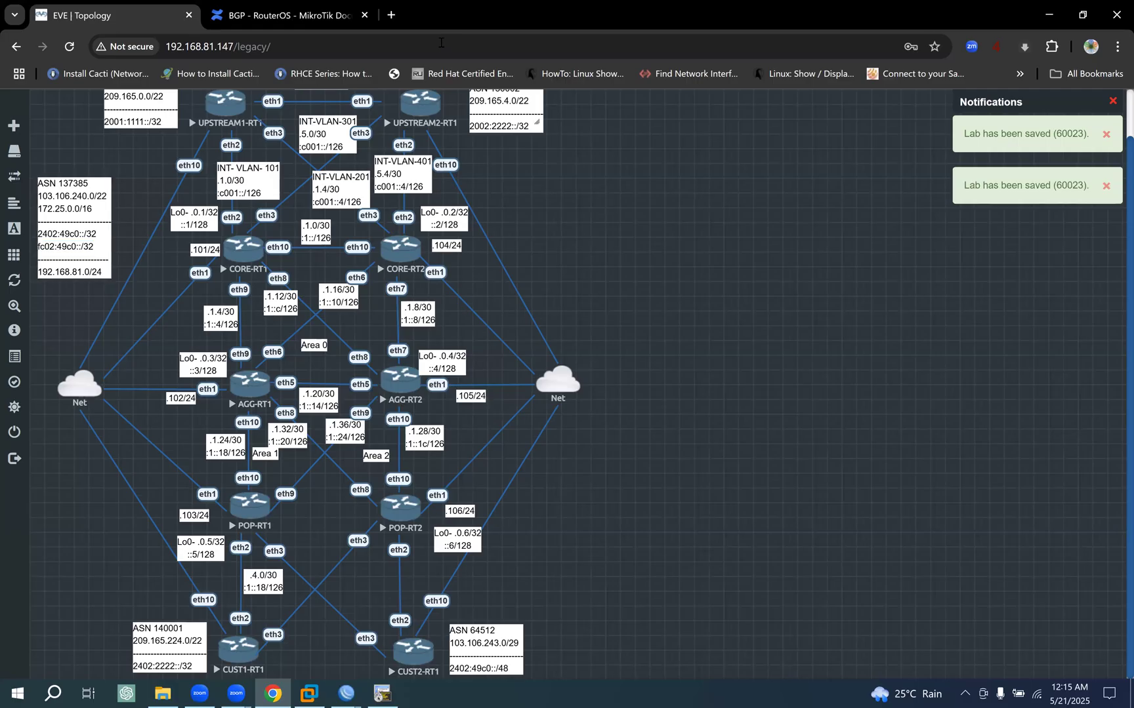
# - Open the Site24x7 IPv6 Subnet Calculator in a new browser tab
pyautogui.click(392, 14)
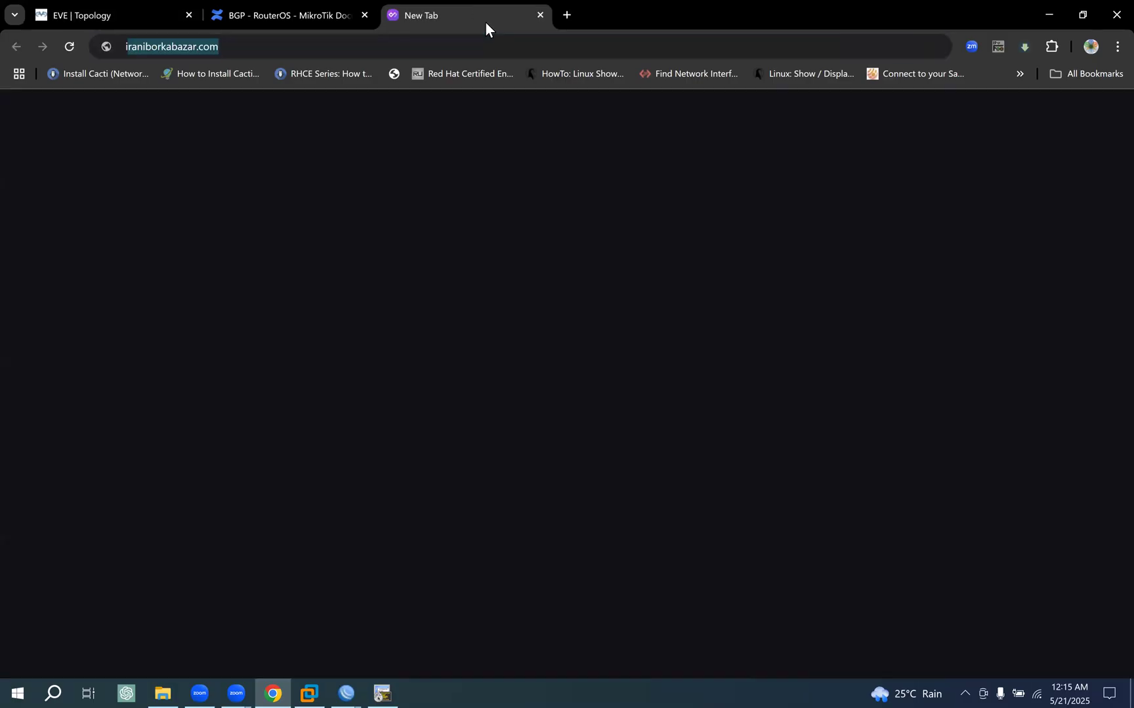
pyautogui.write('ipv6')
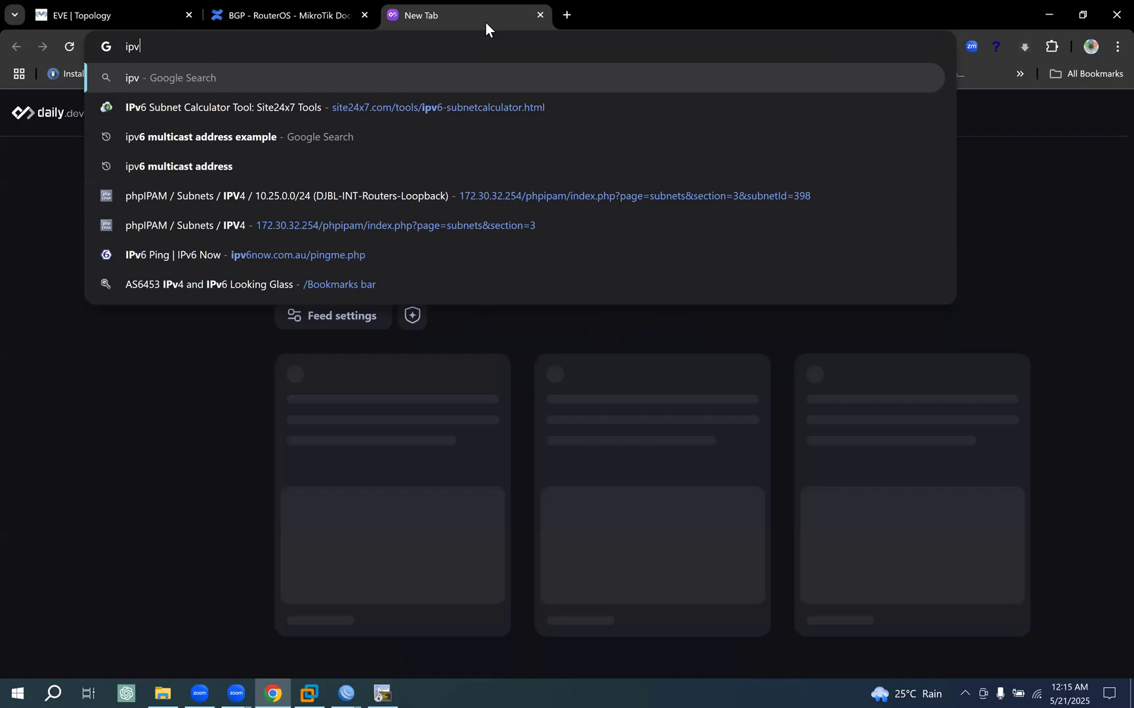
pyautogui.press('Return')
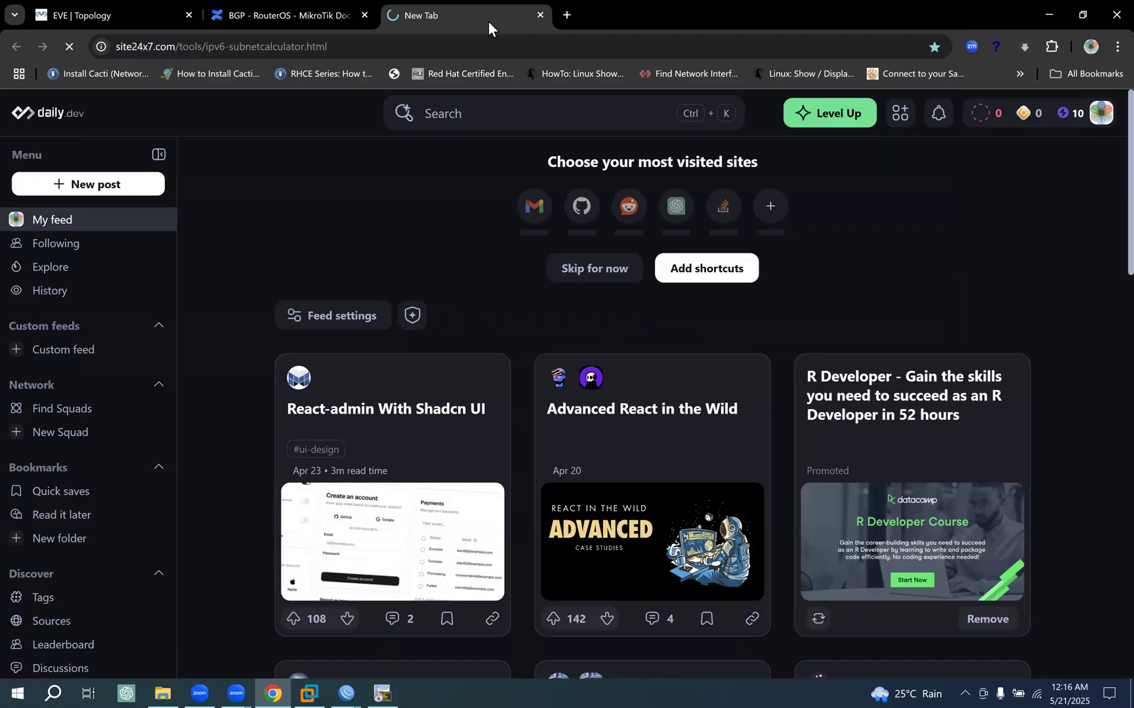
pyautogui.click(328, 5)
pyautogui.click(434, 3)
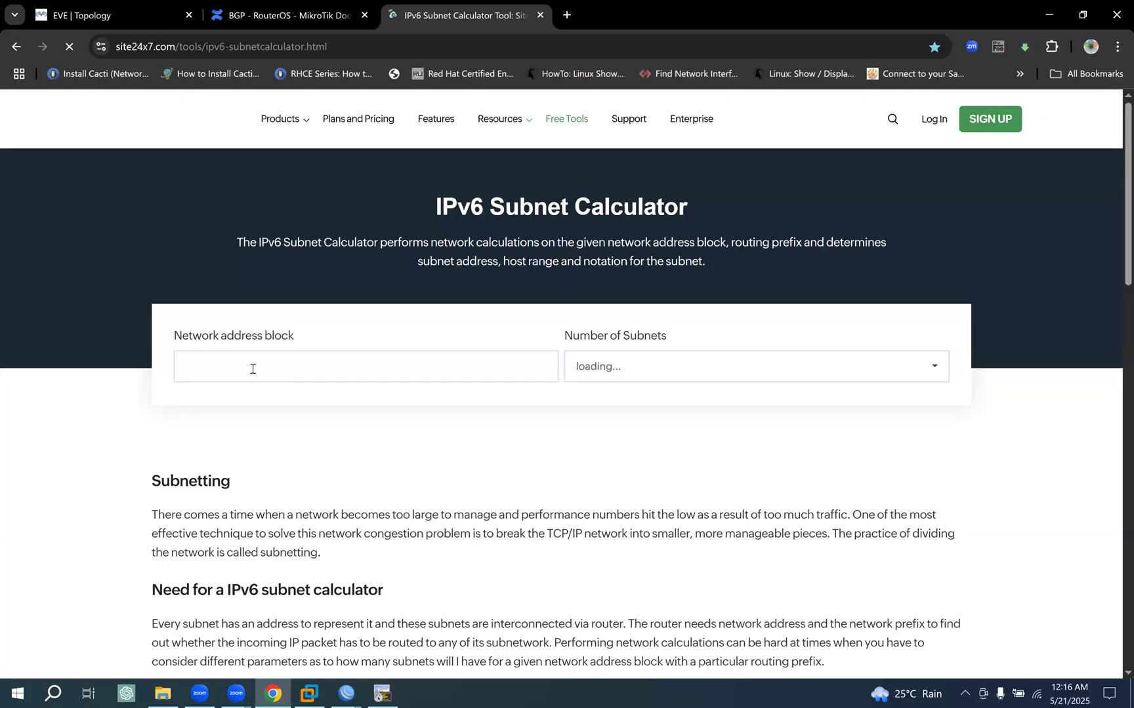
# - Calculate the division of network block fc02:49c0::/32 into /40 subnets
pyautogui.click(328, 368)
pyautogui.write('fd00::/8')
pyautogui.tripleClick(182, 363)
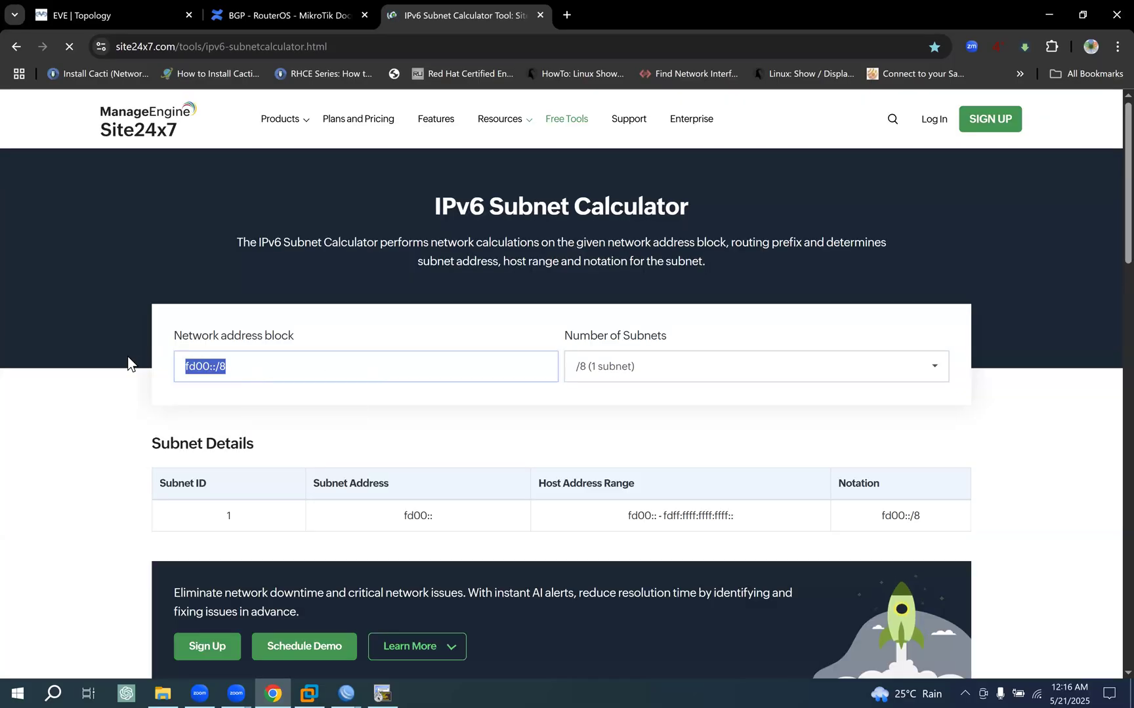
pyautogui.write('fc02:49c0::/32')
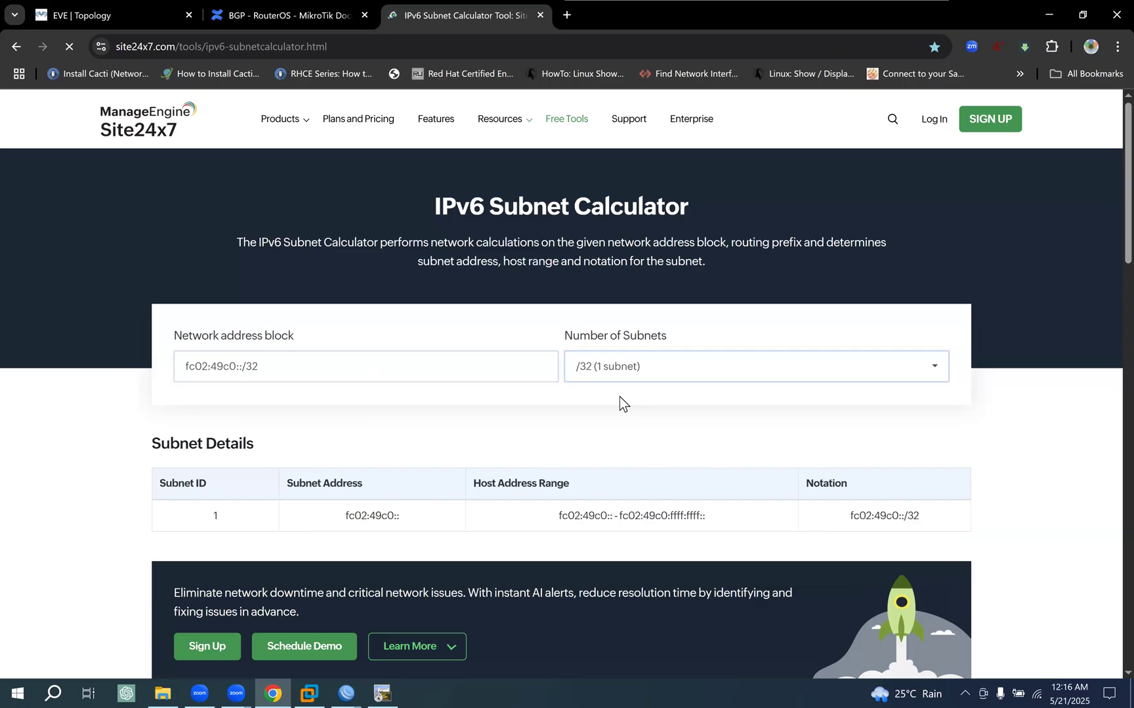
pyautogui.click(617, 367)
pyautogui.click(588, 148)
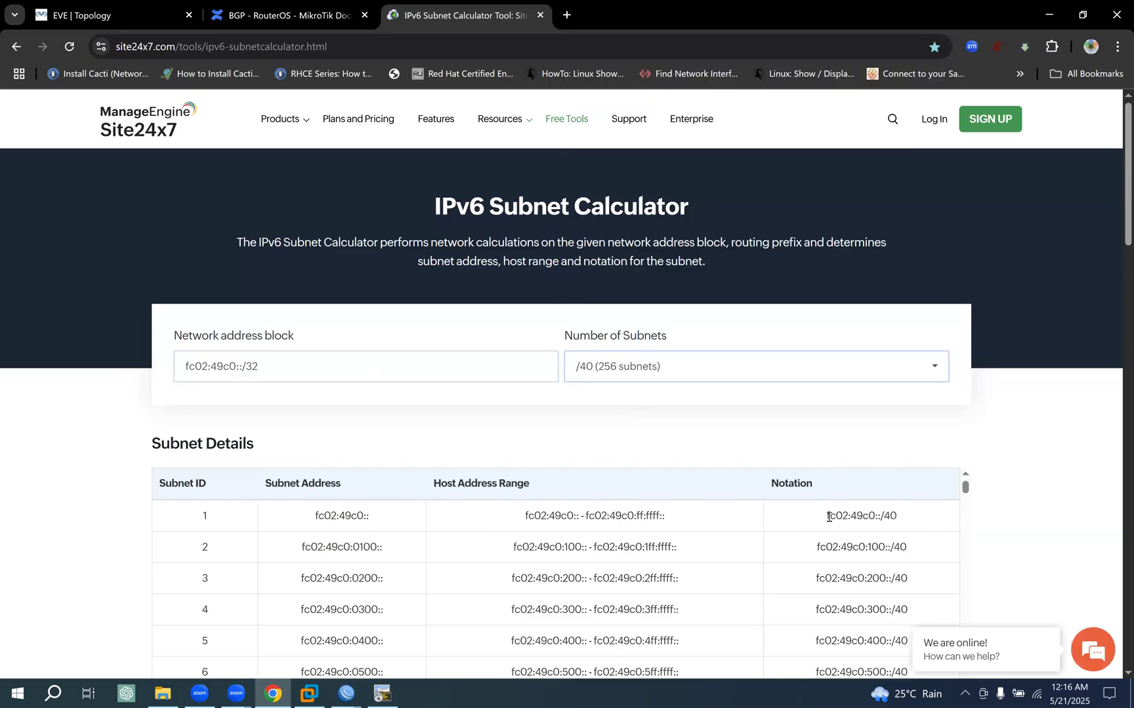
# - Use the first resulting subnet, fc02:49c0::/40, as the network block and divide it into /48 subnets
pyautogui.moveTo(826, 515); pyautogui.dragTo(923, 519)
pyautogui.hotkey('ctrl', 'c')
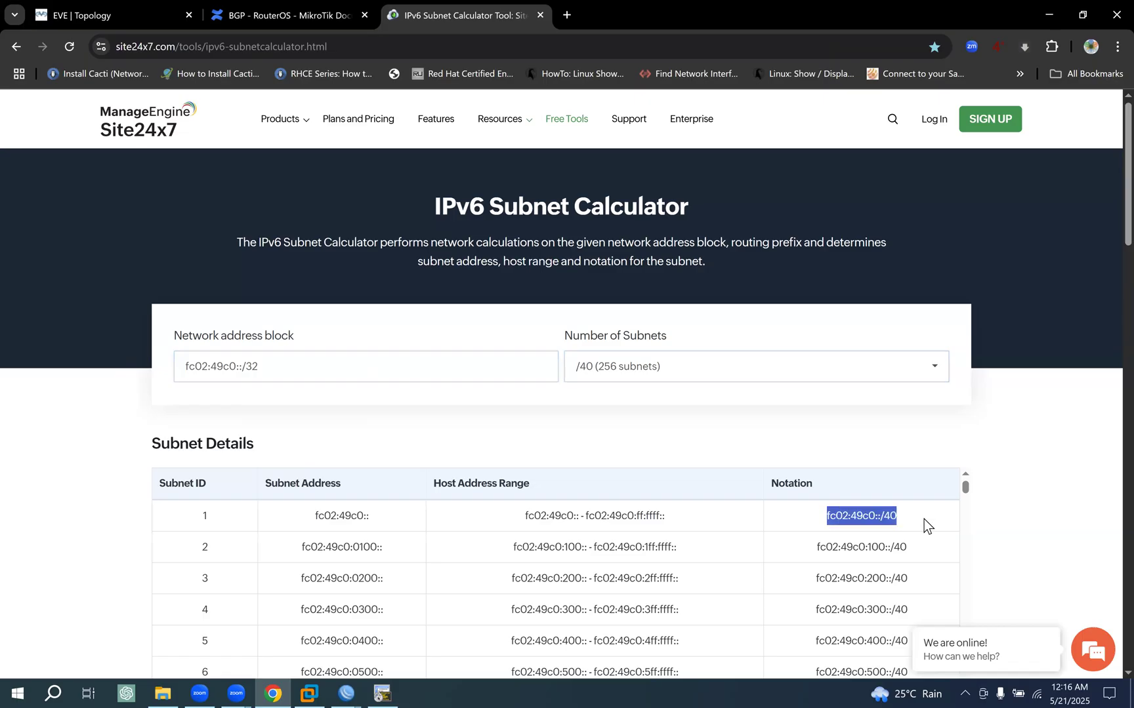
pyautogui.moveTo(269, 367); pyautogui.dragTo(104, 369)
pyautogui.hotkey('ctrl', 'v')
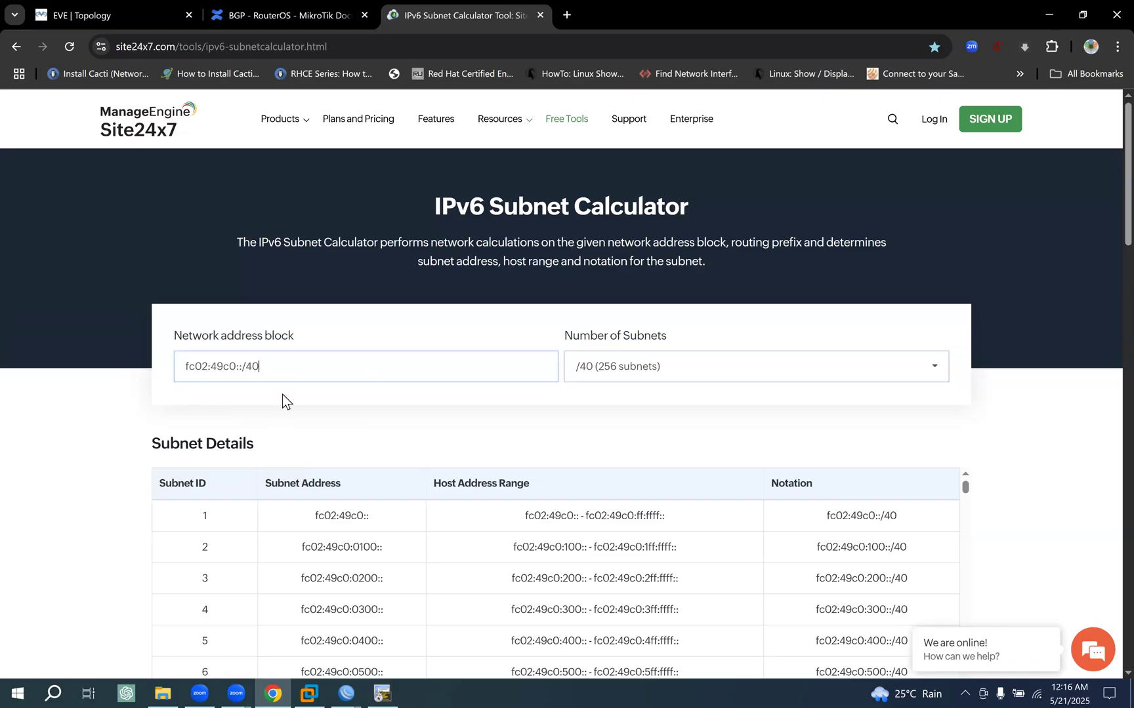
pyautogui.click(681, 372)
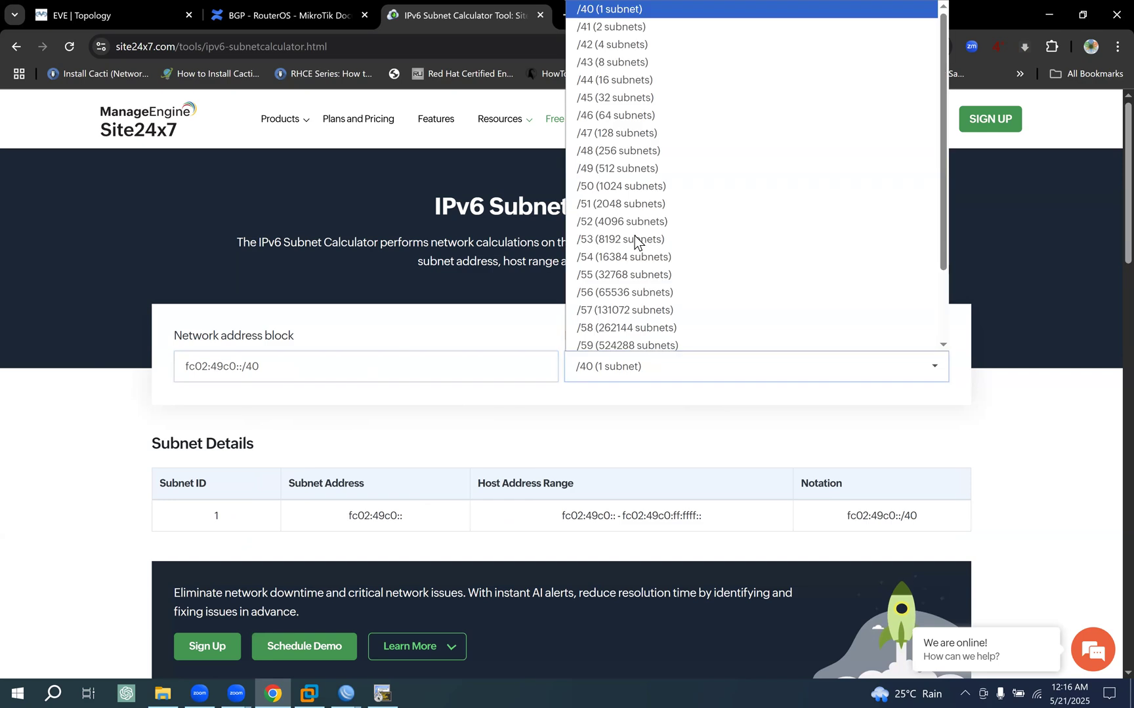
pyautogui.click(617, 147)
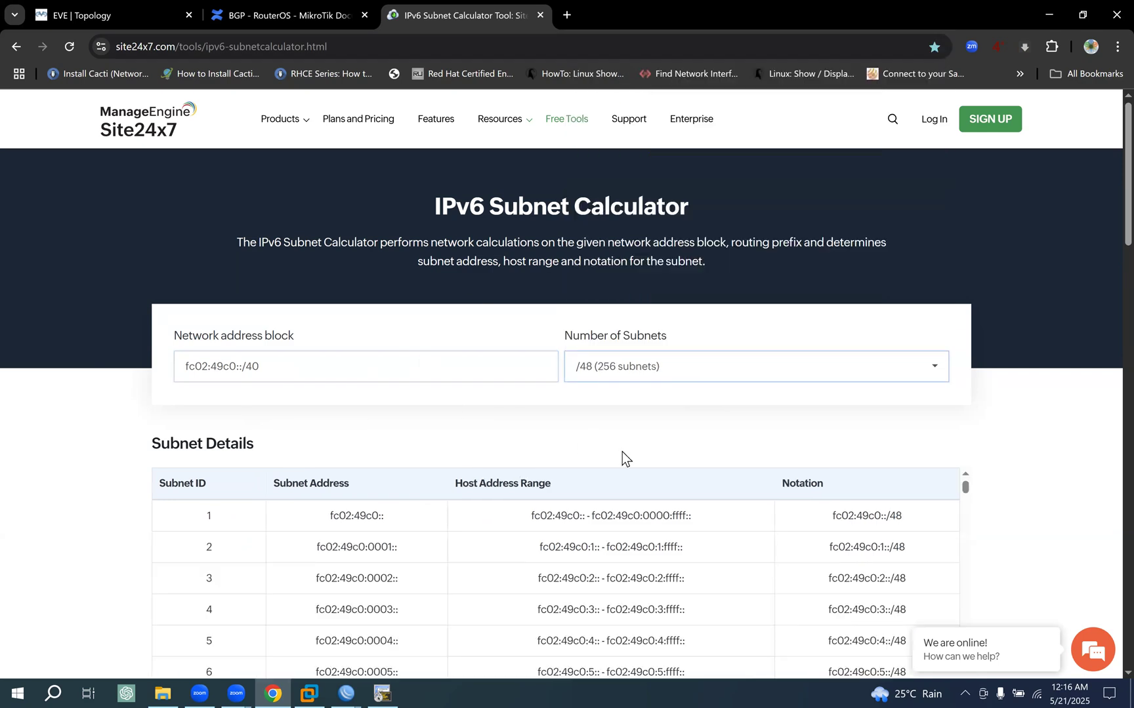
# - Copy the subnet notation fc02:49c0:4::/48 from the fifth row of the subnet details
pyautogui.moveTo(869, 518); pyautogui.dragTo(914, 595)
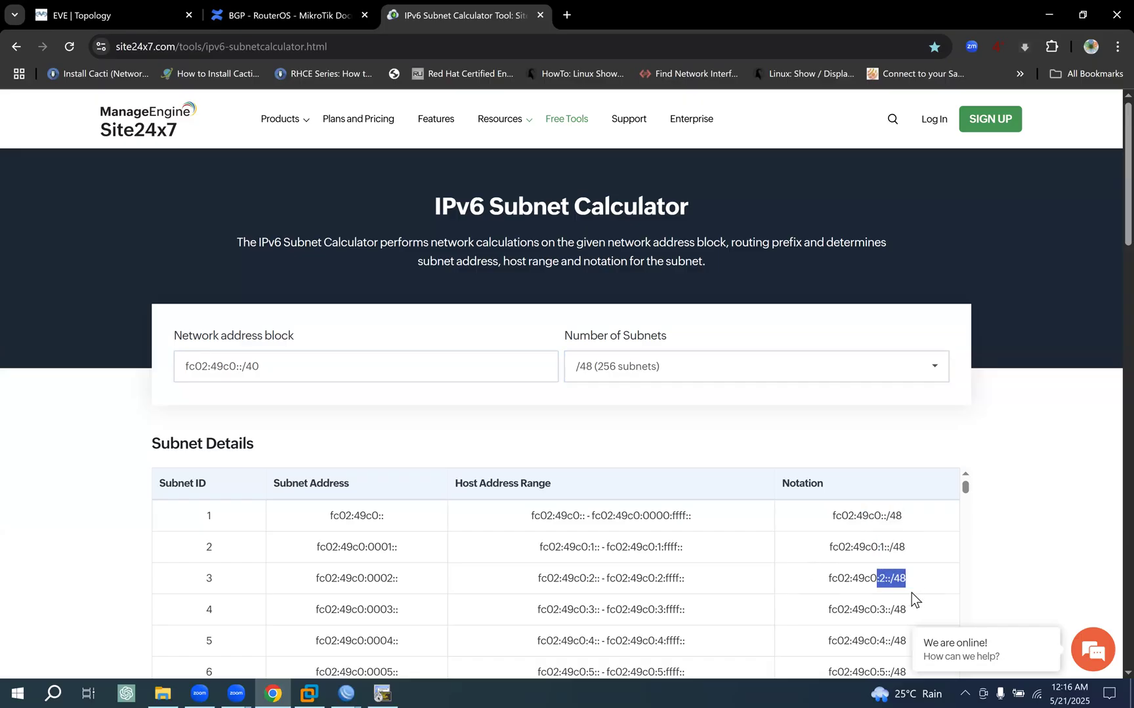
pyautogui.scroll(-1, 912, 591)
pyautogui.moveTo(830, 570); pyautogui.dragTo(926, 572)
pyautogui.hotkey('ctrl', 'c')
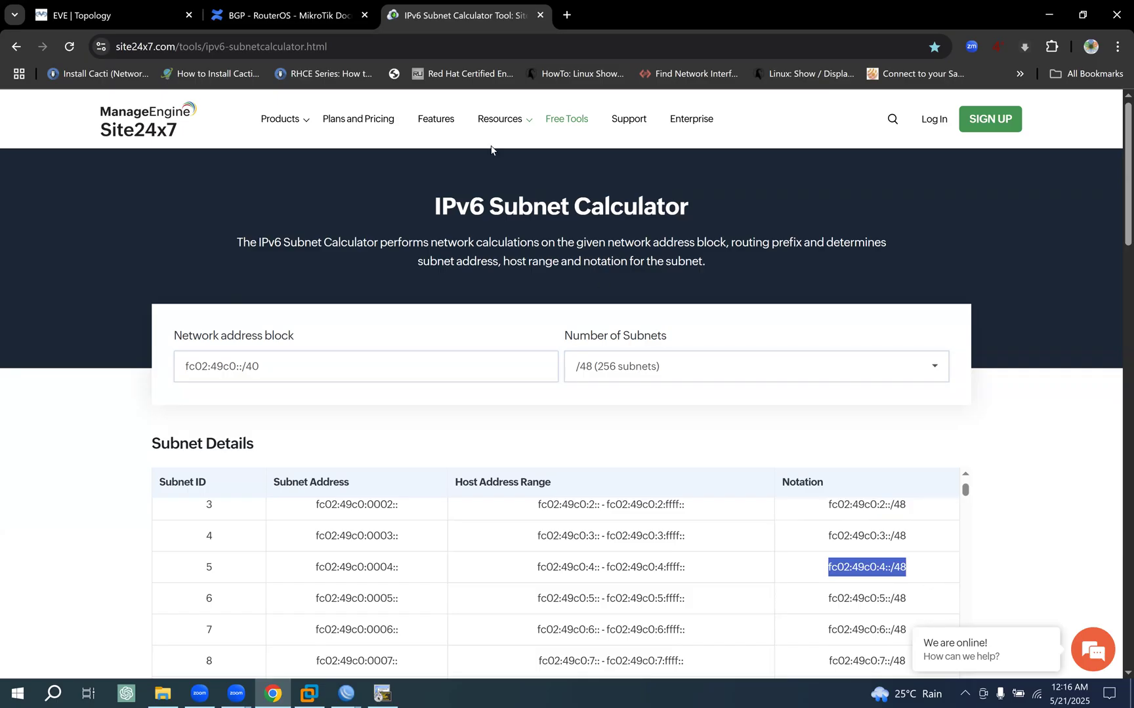
# - Add fc02:49c0:4::/48 as a third line of the POP-RT1 to CUST1-RT1 link label, and close the newly opened File Explorer window
pyautogui.click(145, 14)
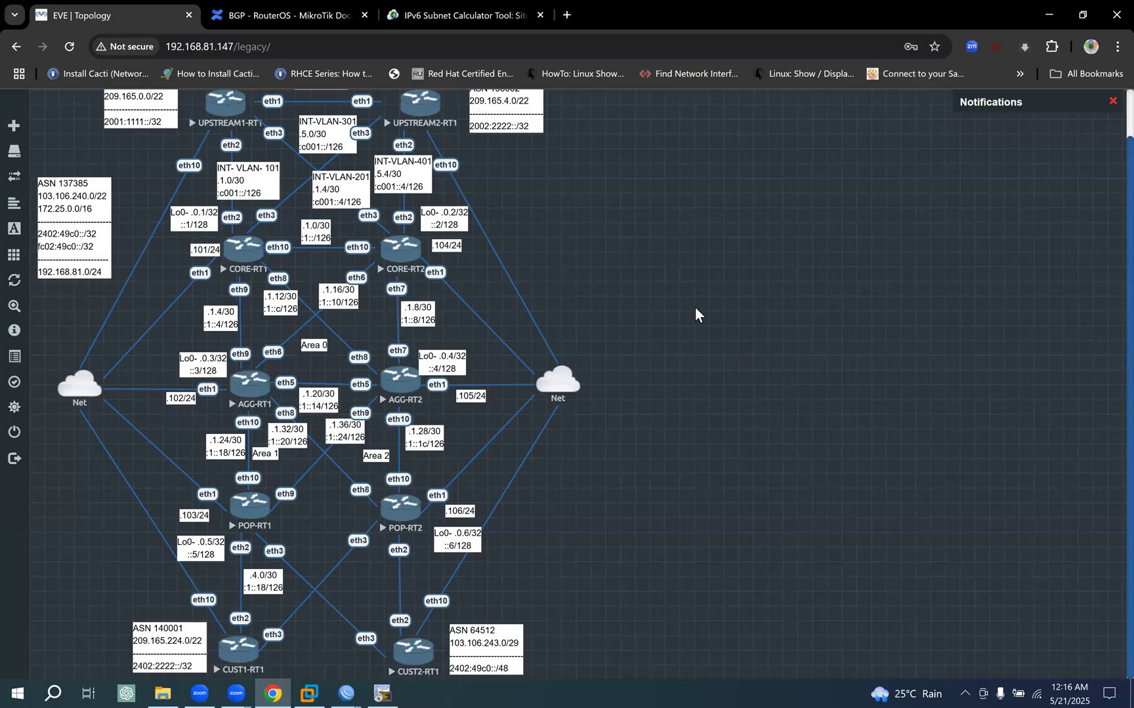
pyautogui.doubleClick(264, 579)
pyautogui.press('Return')
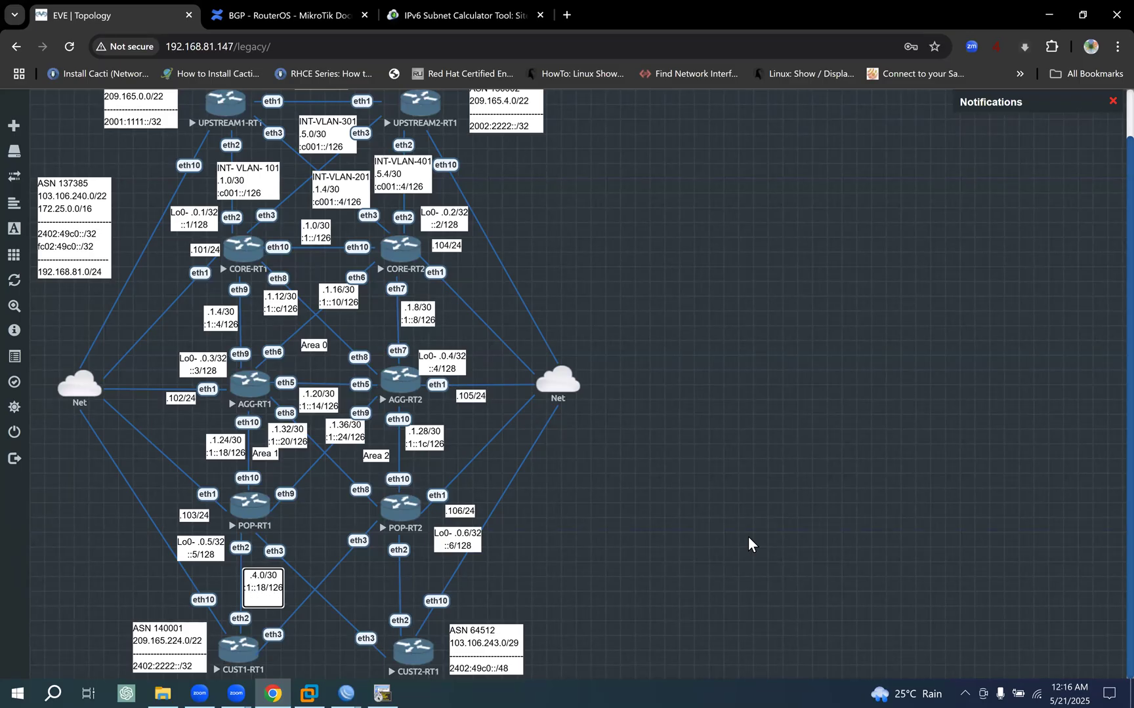
pyautogui.hotkey('ctrl', 'v')
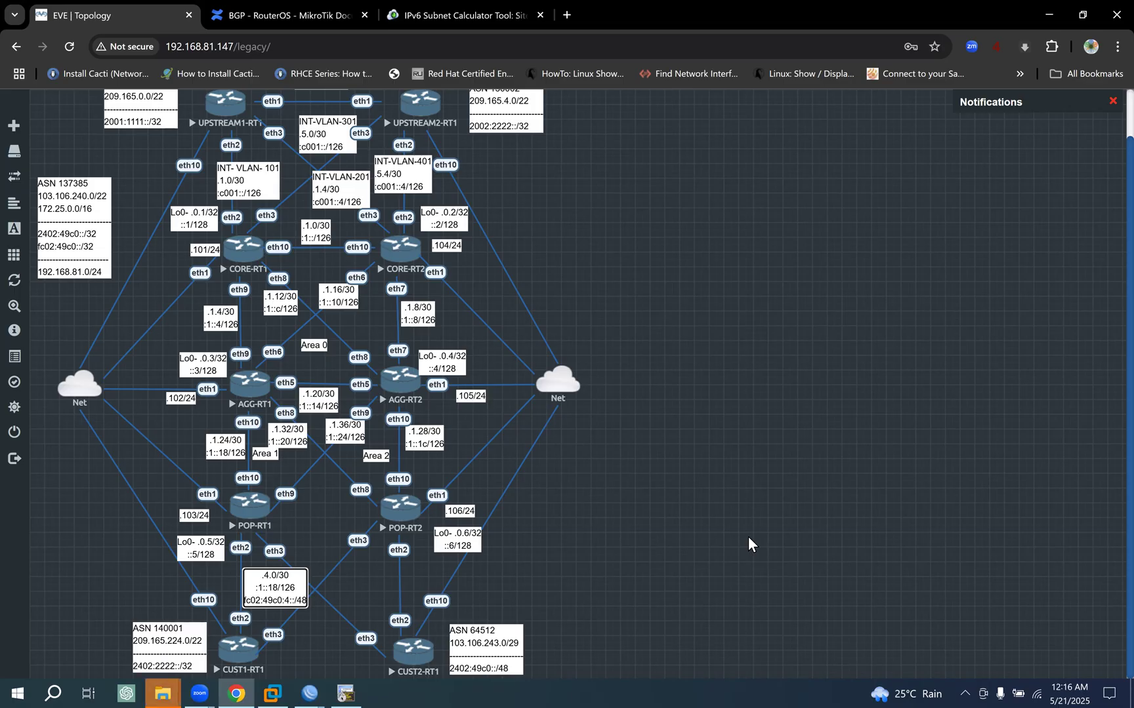
pyautogui.click(163, 694)
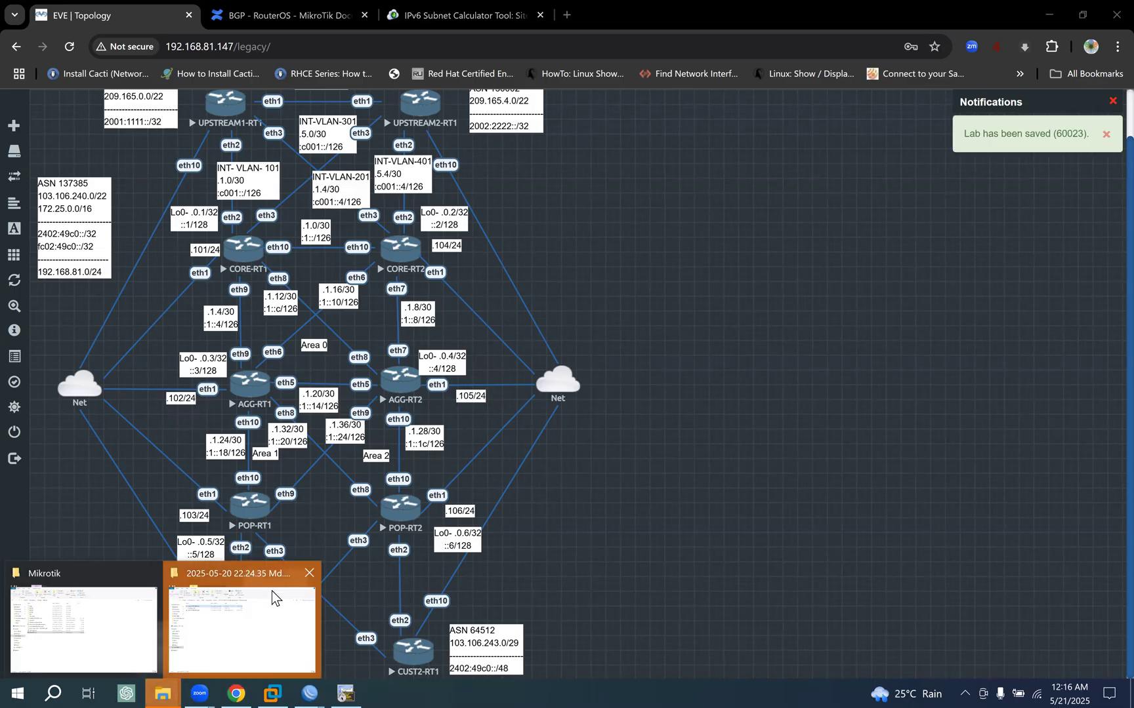
pyautogui.click(310, 574)
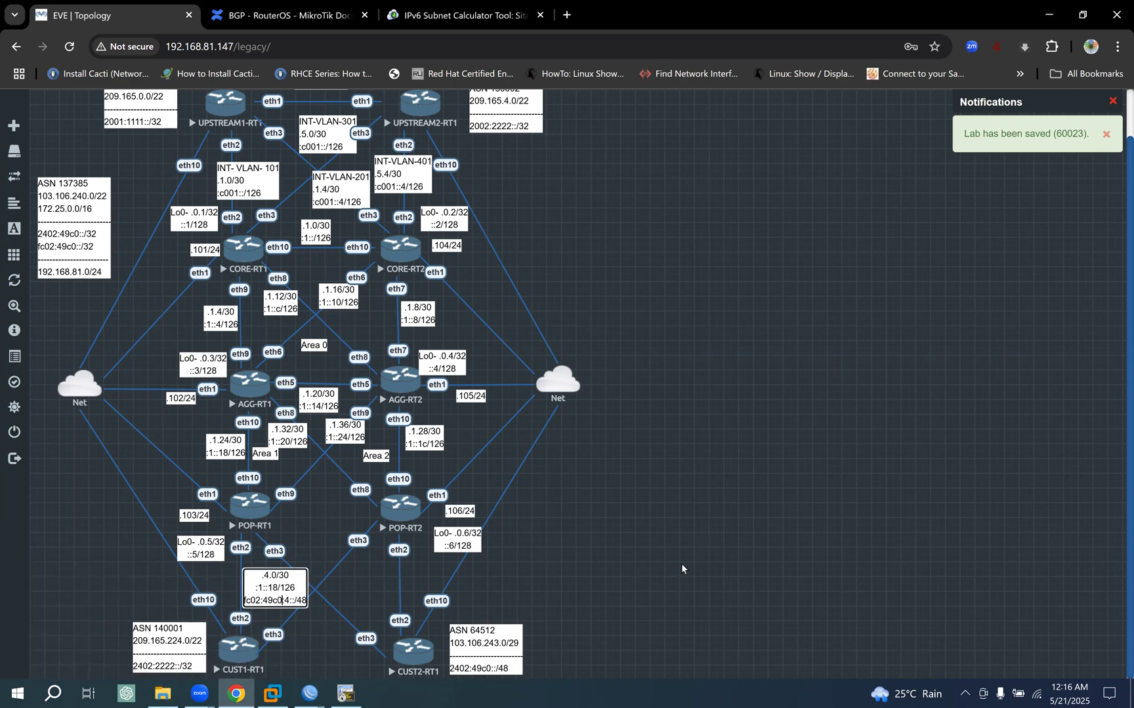
# - Shorten the third line of the POP-RT1 to CUST1-RT1 link label to :4::/48
pyautogui.press('BackSpace')
pyautogui.press('BackSpace')
pyautogui.press('BackSpace')
pyautogui.press('BackSpace')
pyautogui.press('BackSpace')
pyautogui.press('BackSpace')
pyautogui.press('BackSpace')
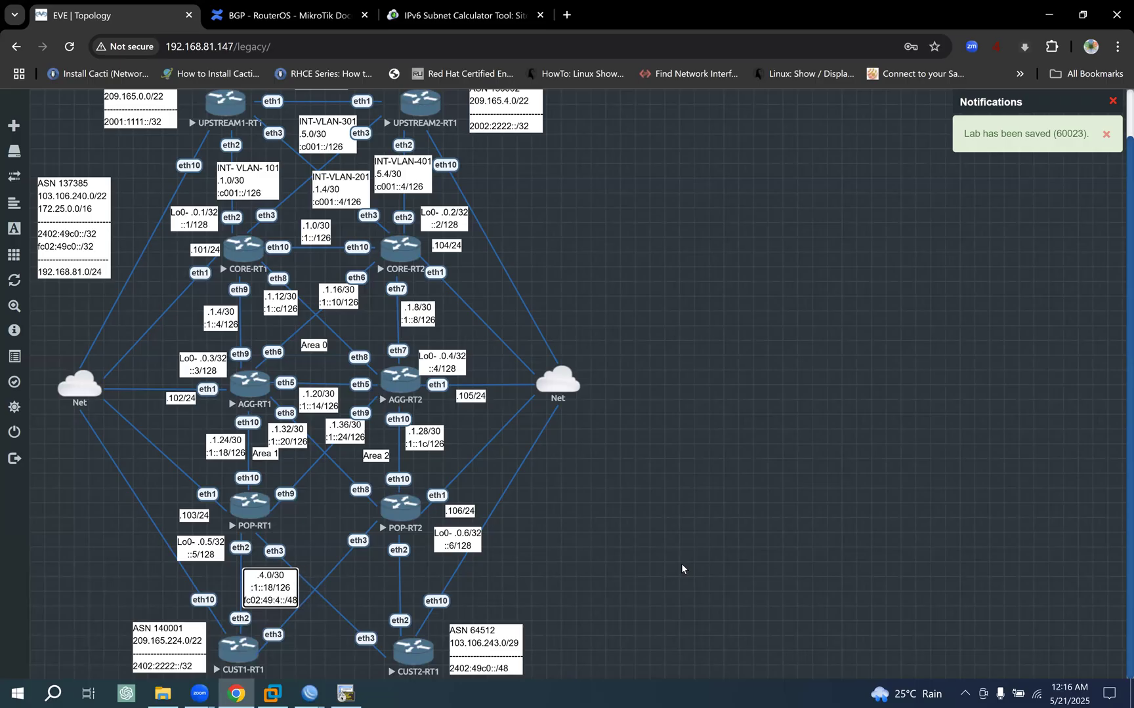
pyautogui.press('BackSpace')
pyautogui.press('BackSpace')
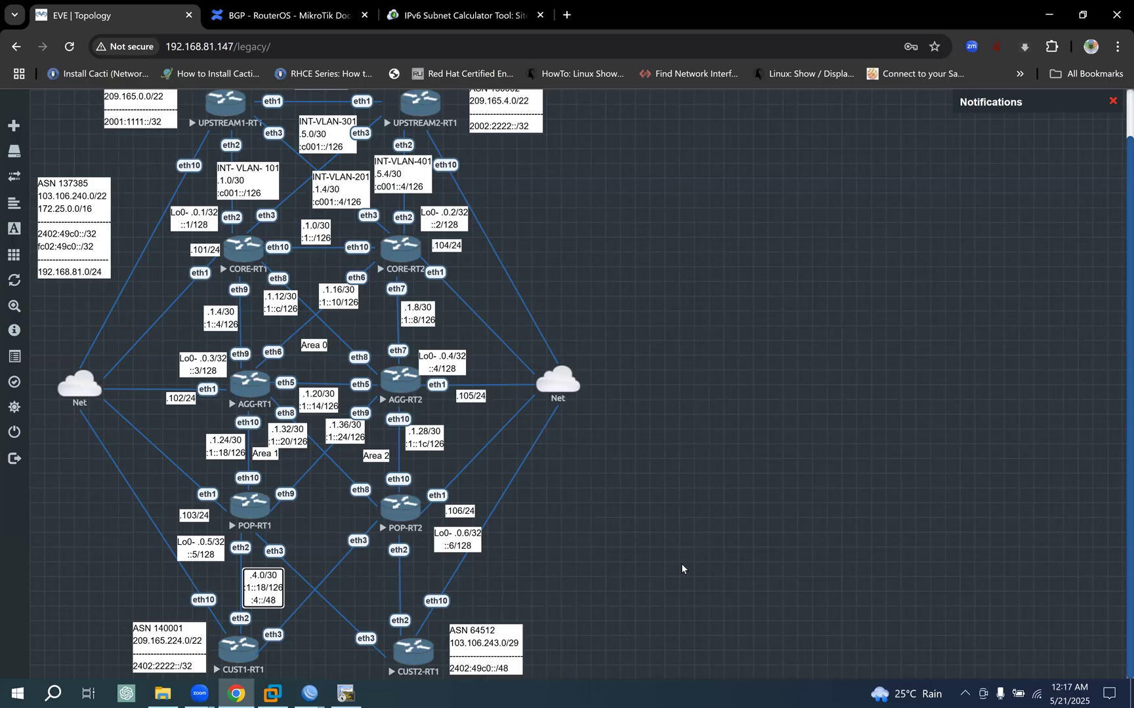
# - Reduce the POP-RT1 to CUST1-RT1 link label to two lines by removing :1::18/126 and setting the IPv6 line to :4::/126
pyautogui.write('126')
pyautogui.press('BackSpace')
pyautogui.press('BackSpace')
pyautogui.press('BackSpace')
pyautogui.press('BackSpace')
pyautogui.press('BackSpace')
pyautogui.press('BackSpace')
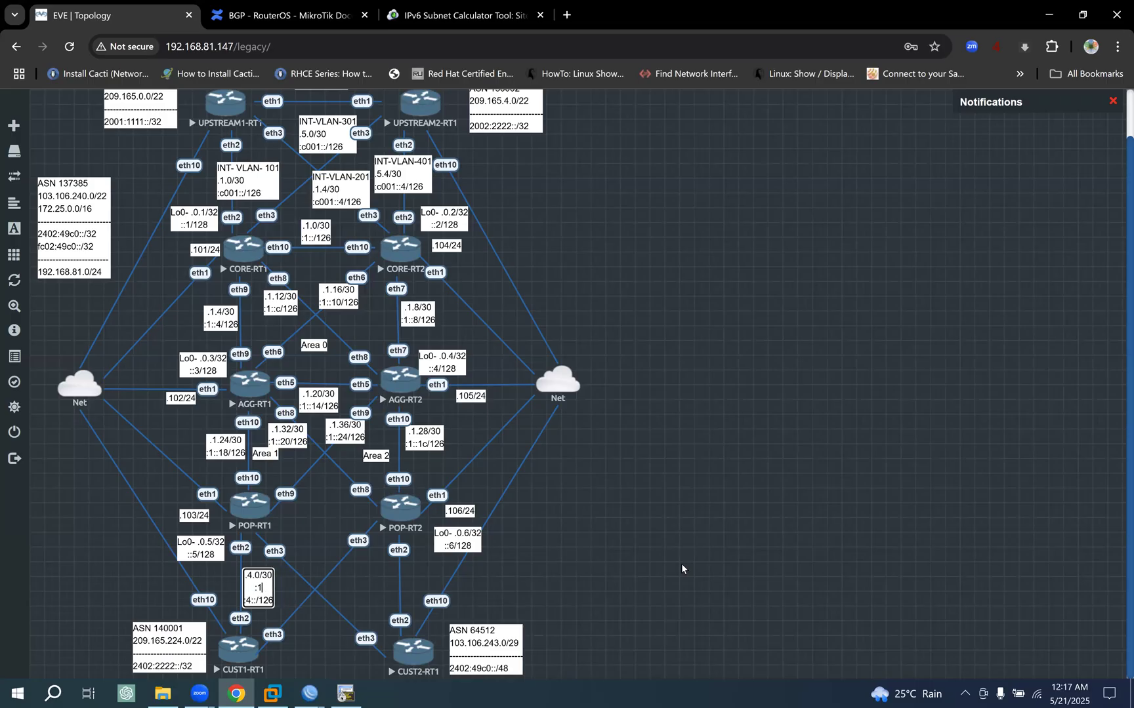
pyautogui.press('BackSpace')
pyautogui.click(822, 509)
# - Duplicate the POP-RT1 to CUST1-RT1 link label and place the copy on the POP-RT2 to CUST1-RT1 link below POP-RT2's eth3
pyautogui.rightClick(259, 587)
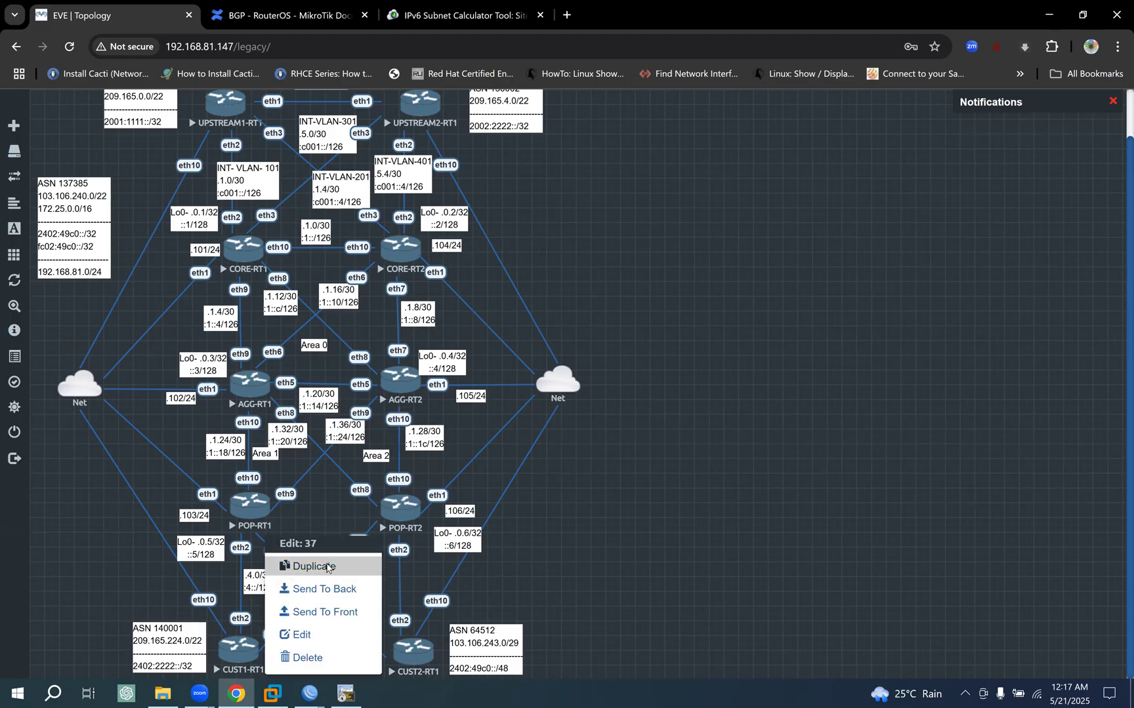
pyautogui.click(327, 568)
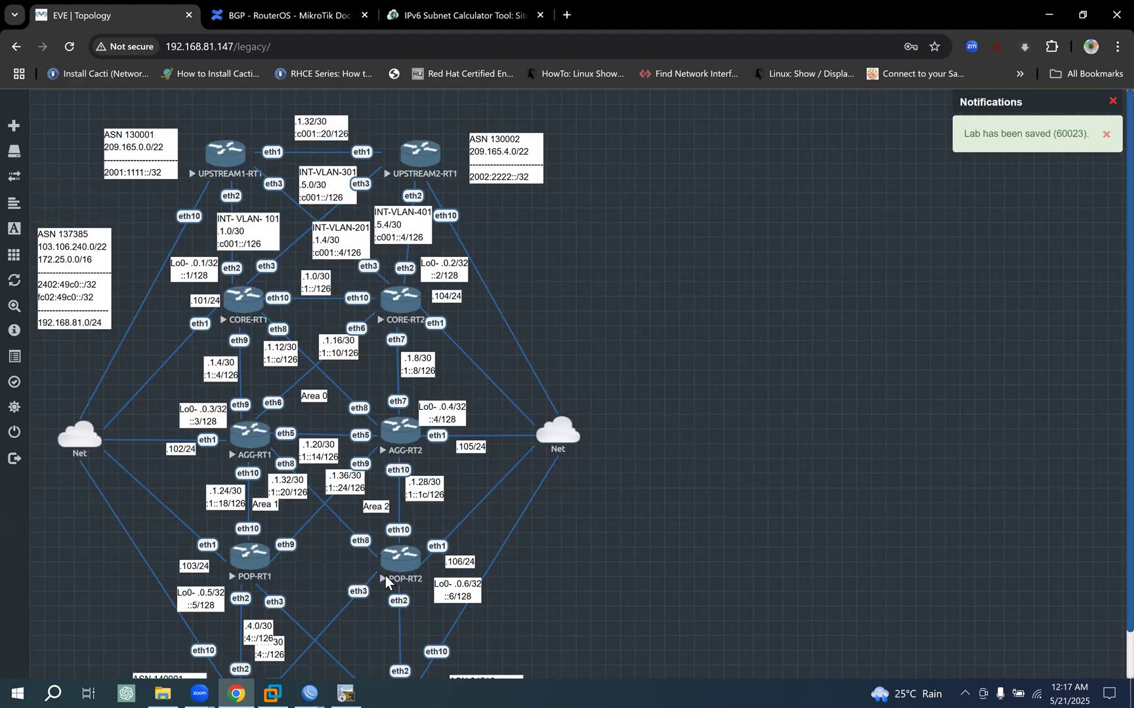
pyautogui.scroll(-1, 385, 576)
pyautogui.moveTo(272, 594); pyautogui.dragTo(360, 563)
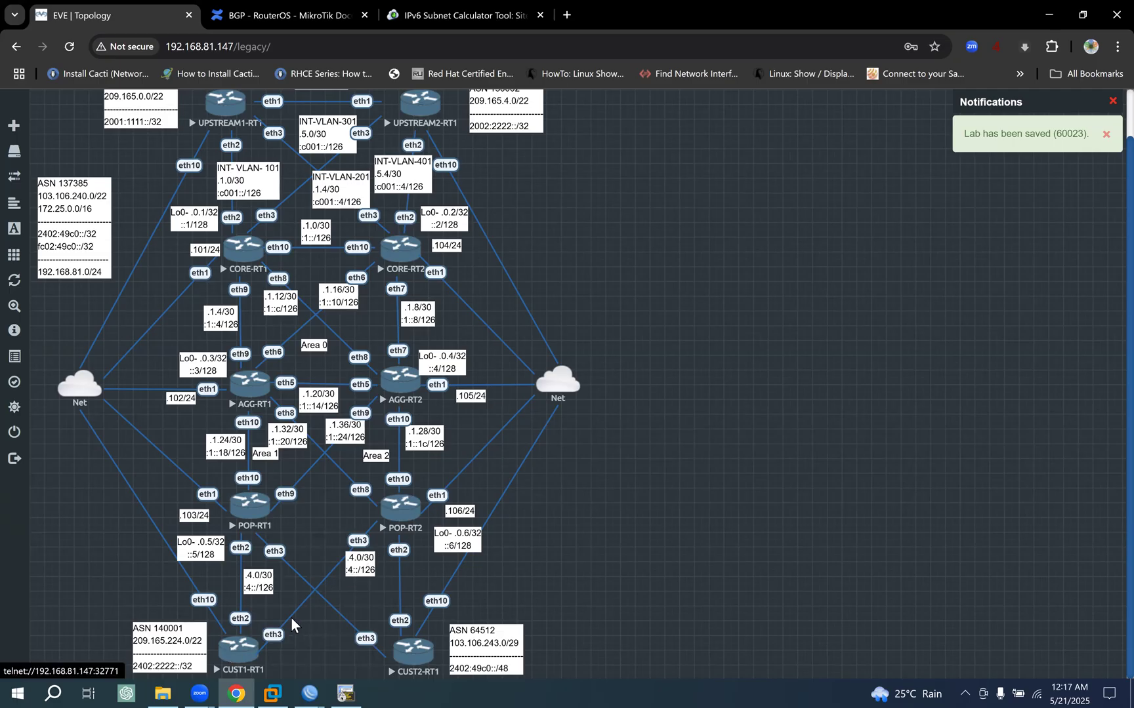
# - Set the POP-RT2 to CUST1-RT1 link label to .4.4/30 and :4::4/126
pyautogui.doubleClick(353, 560)
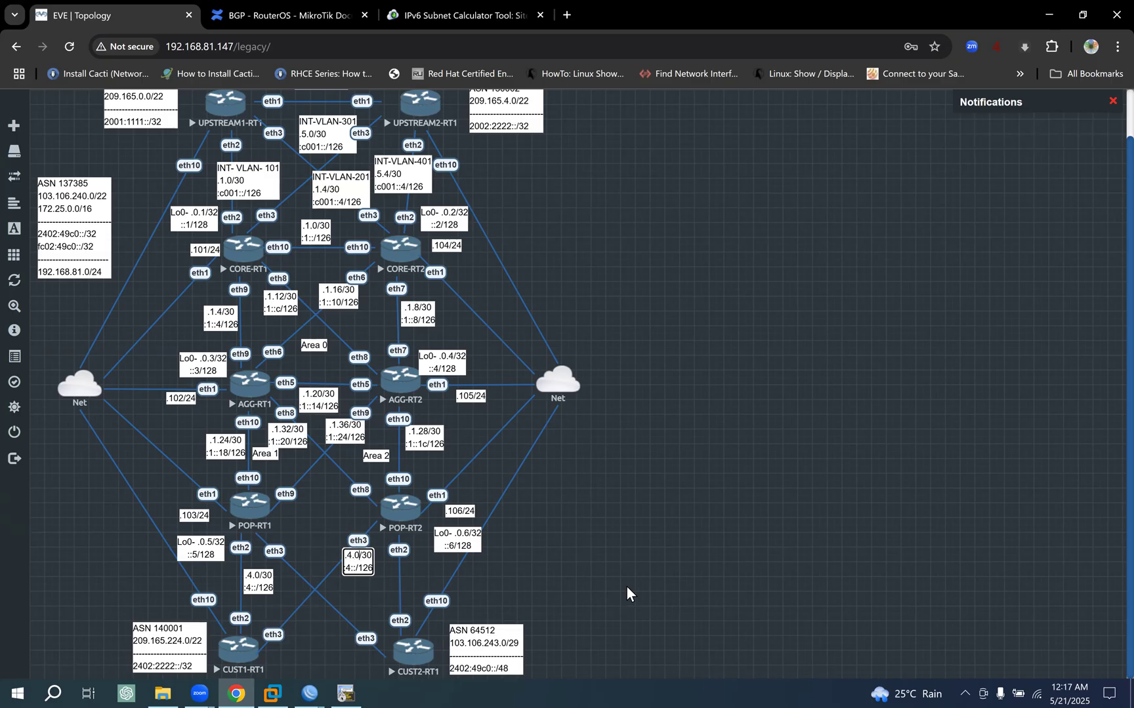
pyautogui.press('BackSpace')
pyautogui.write('4.4')
pyautogui.click(595, 573)
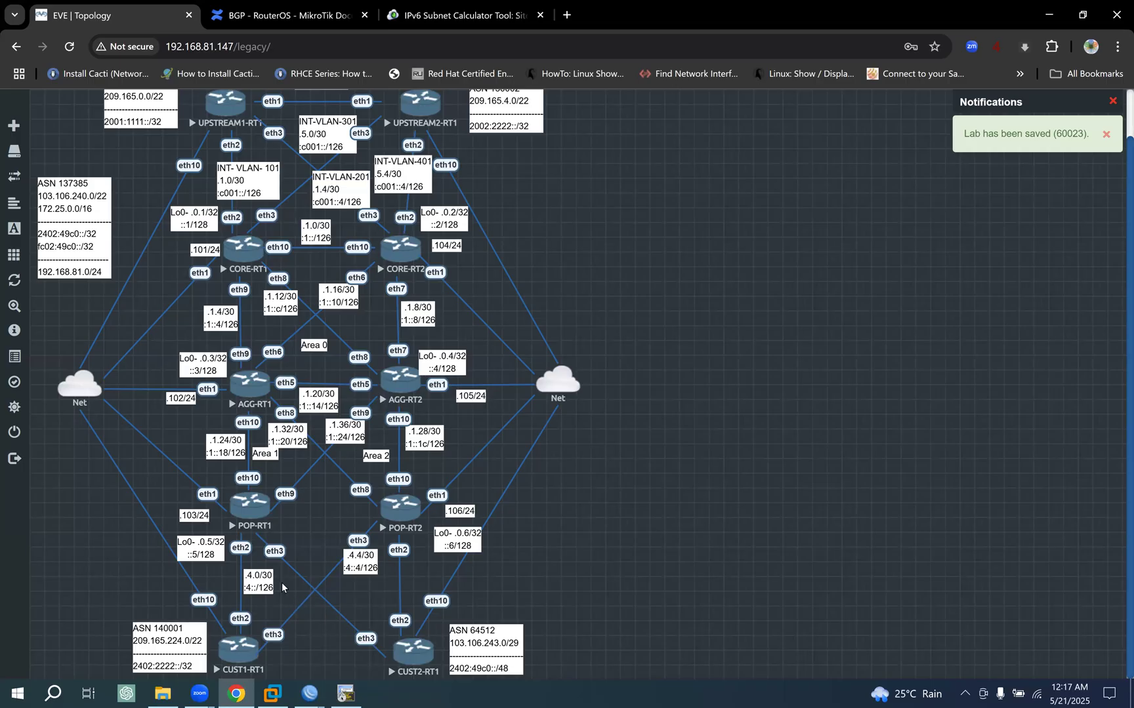
# - Duplicate the POP-RT2 to CUST1-RT1 link label and place the copy on the POP-RT1 to CUST2-RT1 link beside POP-RT1's eth3
pyautogui.rightClick(358, 563)
pyautogui.click(392, 568)
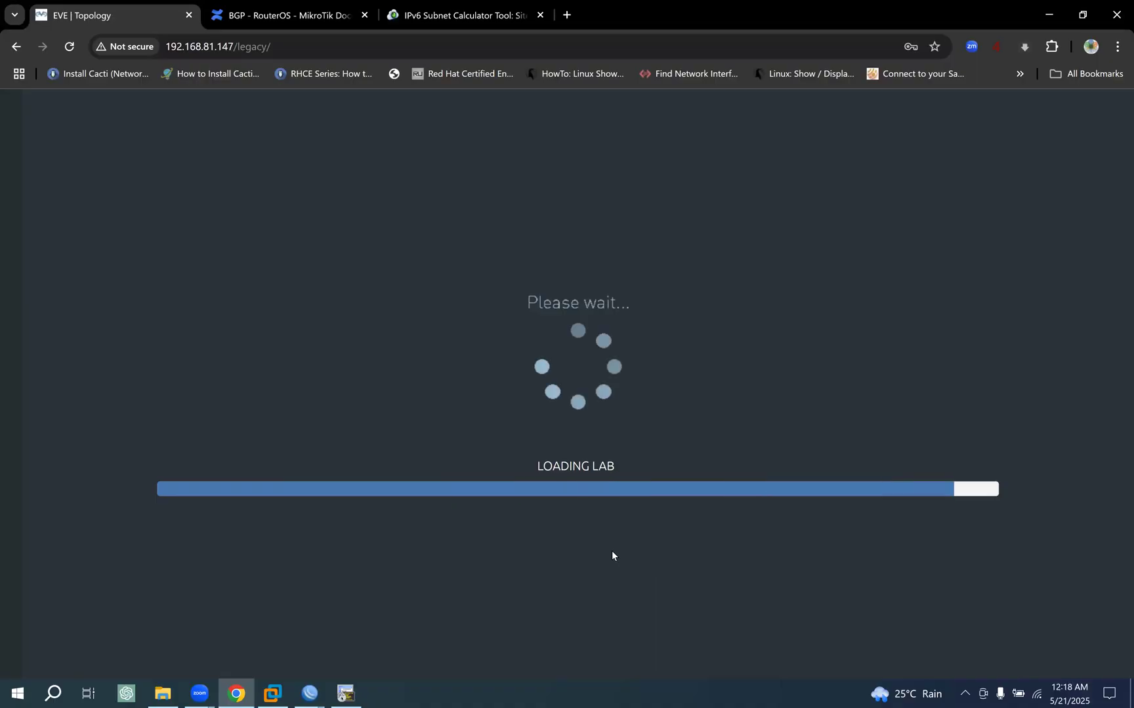
pyautogui.scroll(-2, 538, 520)
pyautogui.moveTo(368, 578); pyautogui.dragTo(304, 563)
# - Set the POP-RT1 to CUST2-RT1 link label to .4.8/30 and :4::8/126
pyautogui.press('Right')
pyautogui.press('Right')
pyautogui.press('Right')
pyautogui.press('Right')
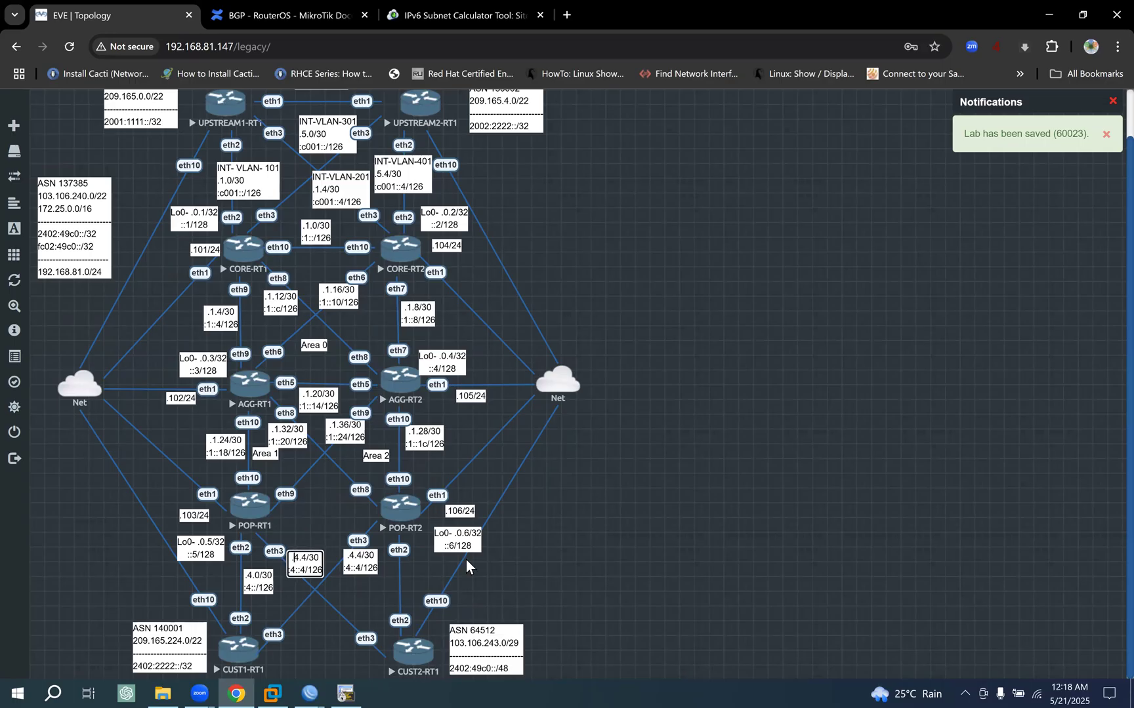
pyautogui.press('BackSpace')
pyautogui.write('8')
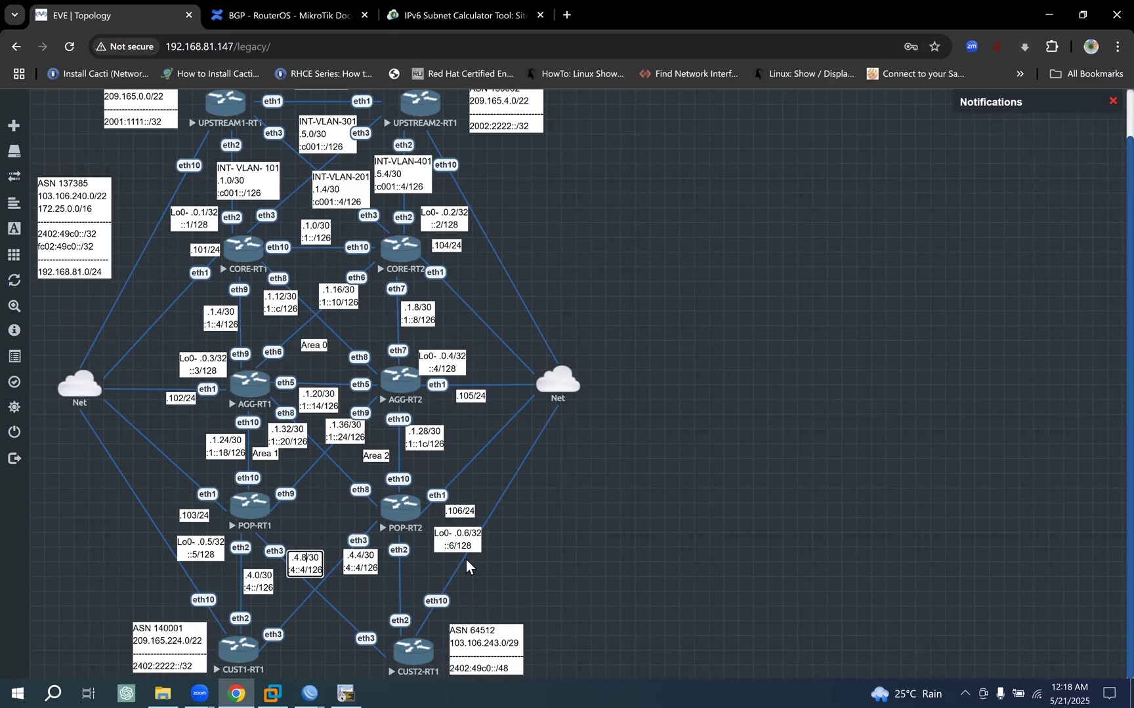
pyautogui.press('Down')
pyautogui.press('BackSpace')
pyautogui.write('8')
pyautogui.click(701, 569)
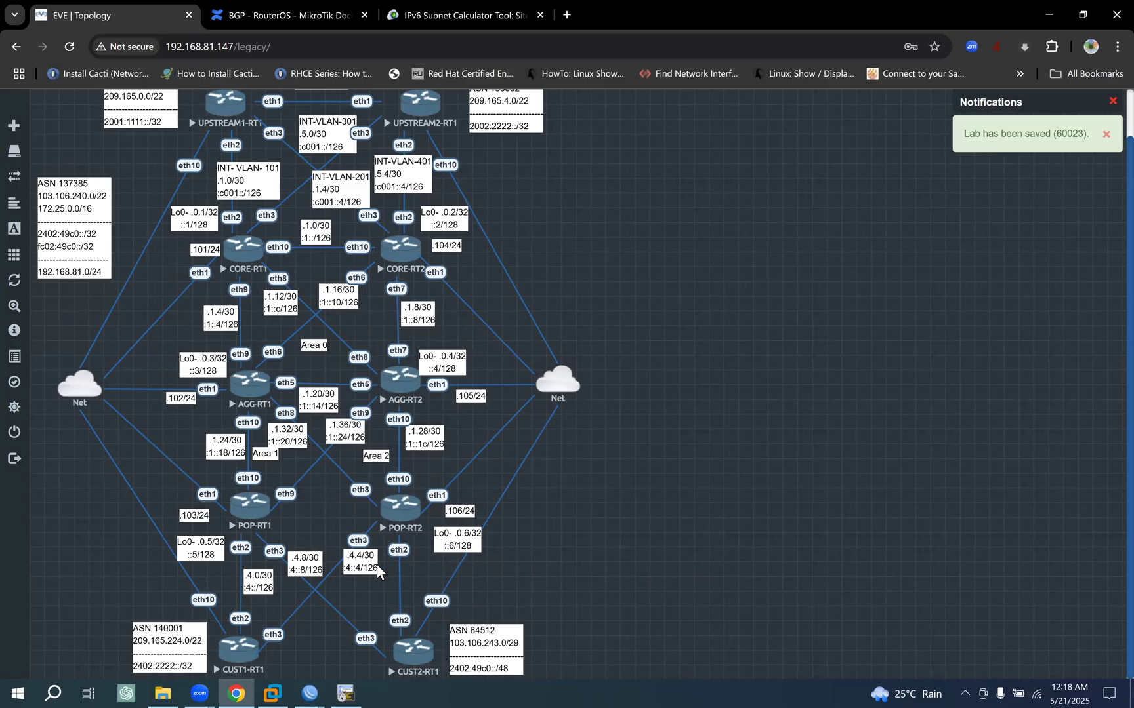
# - Duplicate the POP-RT1 to CUST2-RT1 link label and place the copy on the POP-RT2 to CUST2-RT1 link above CUST2-RT1's eth2
pyautogui.rightClick(309, 561)
pyautogui.click(353, 568)
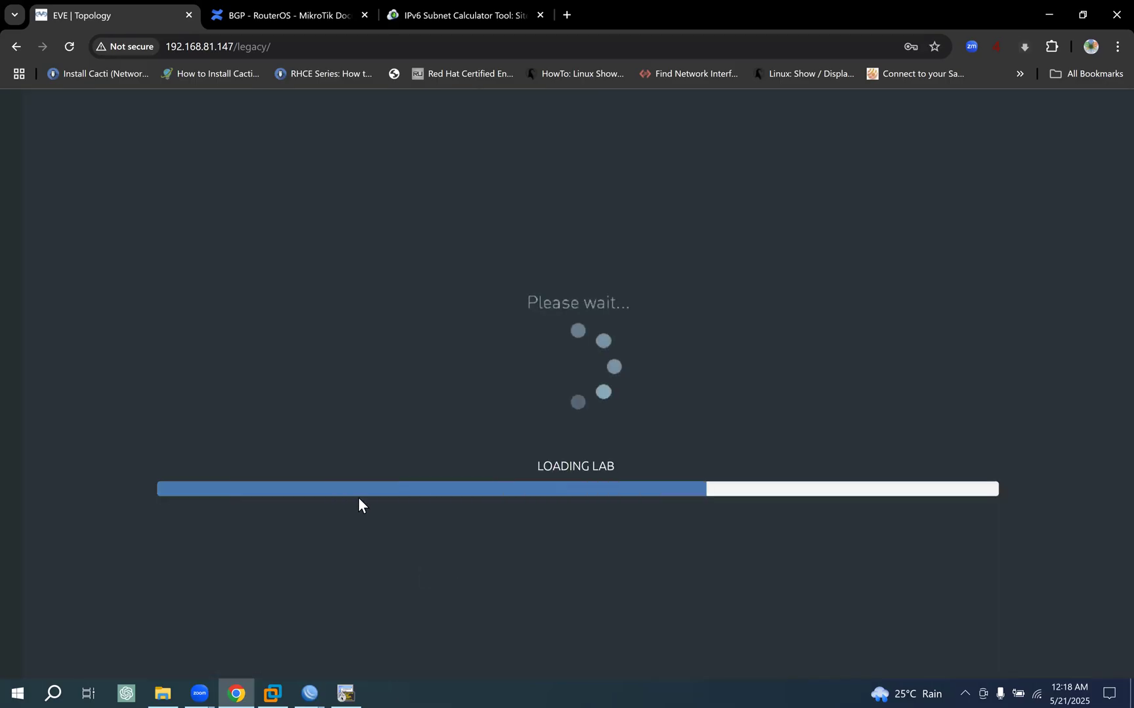
pyautogui.scroll(-2, 321, 582)
pyautogui.moveTo(321, 581); pyautogui.dragTo(381, 598)
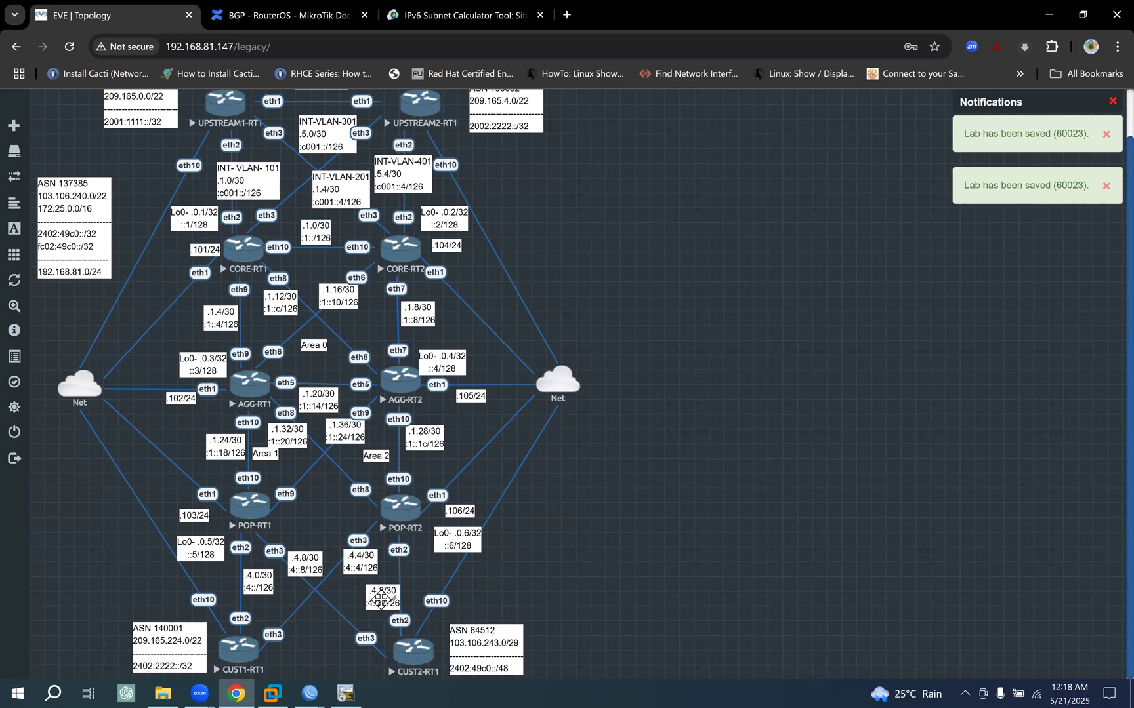
# - Set the POP-RT2 to CUST2-RT1 link label to .4.12/30 and :4::c/126
pyautogui.doubleClick(380, 596)
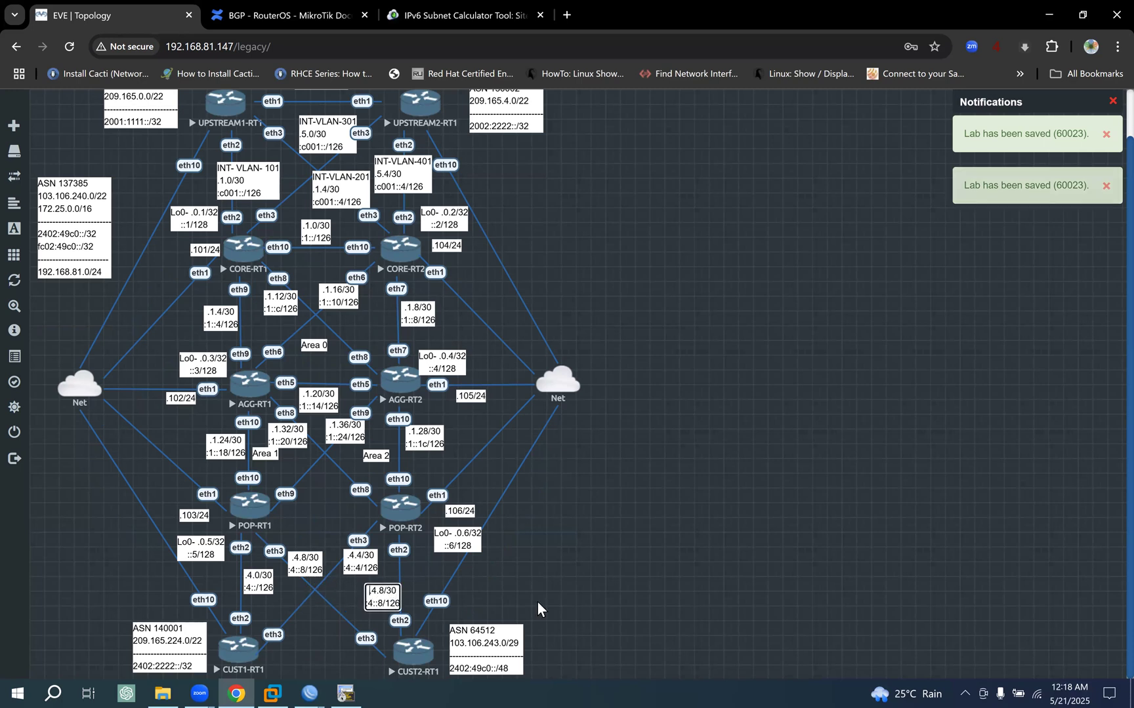
pyautogui.press('Delete')
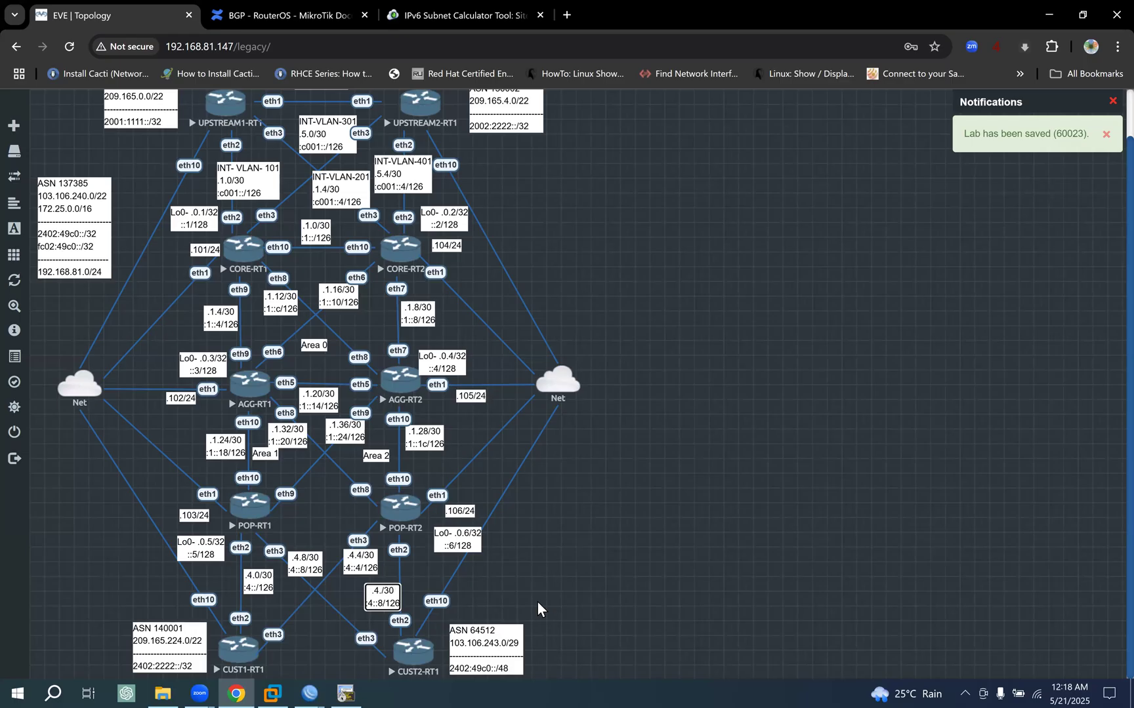
pyautogui.write('12')
pyautogui.press('Down')
pyautogui.press('BackSpace')
pyautogui.write('c')
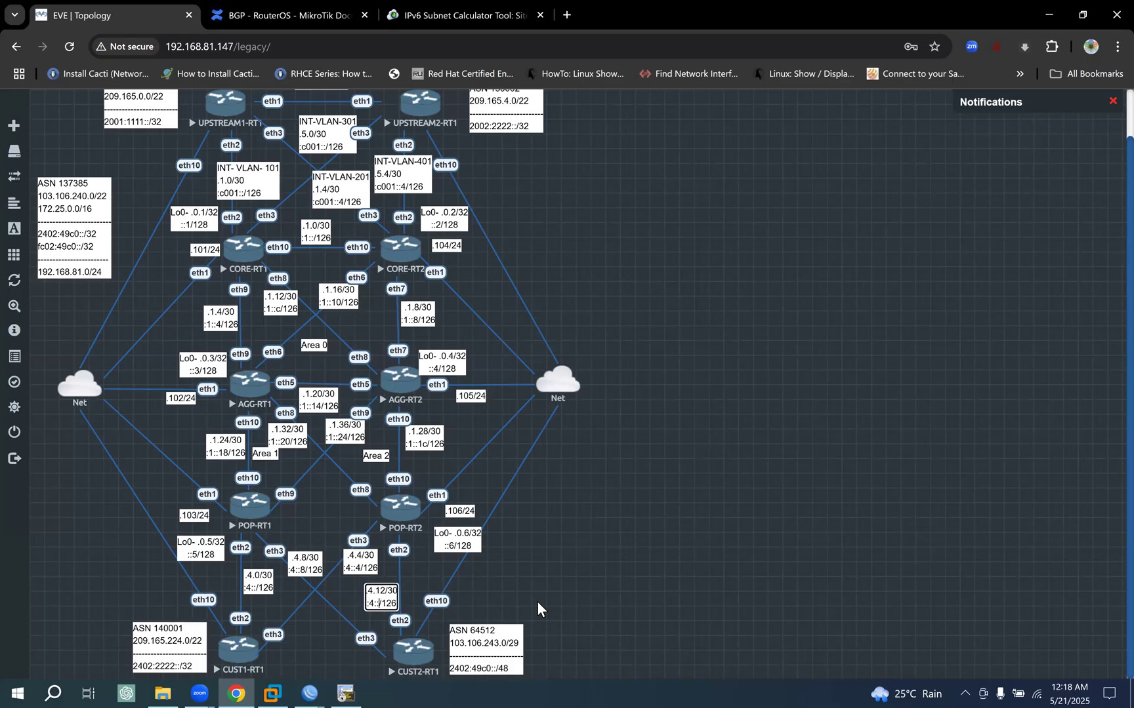
pyautogui.click(661, 524)
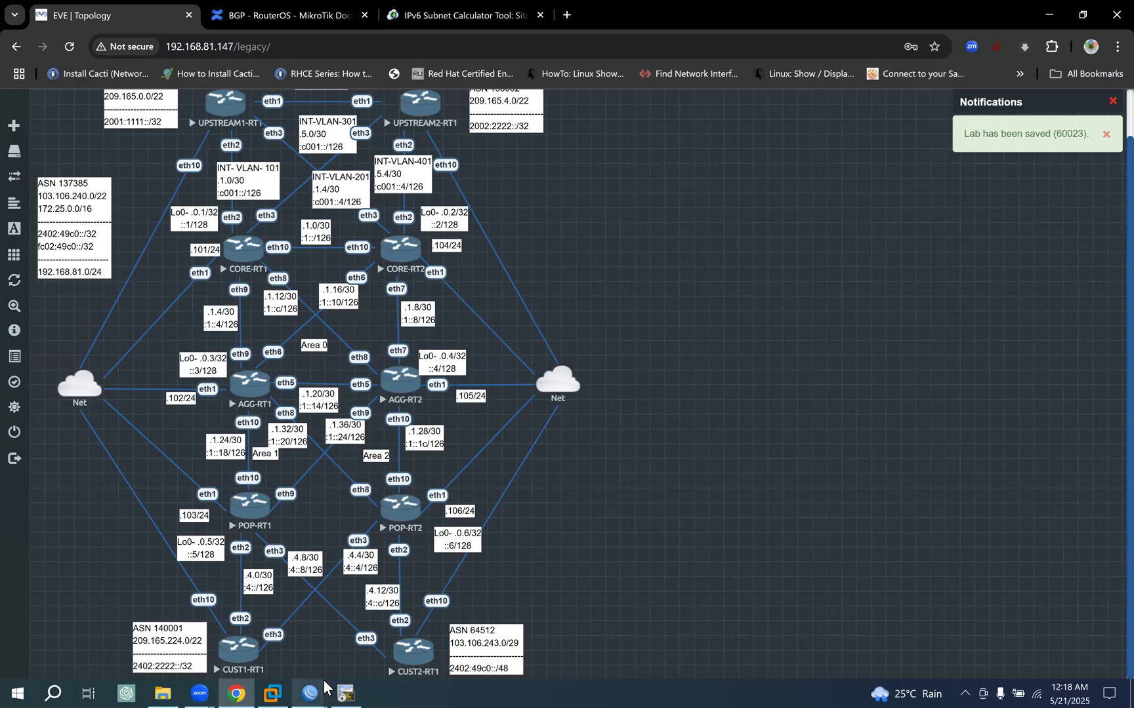
# - Switch to the POP-RT1 WinBox session and arrange it beside the topology, with its address list and new address dialog both in view
pyautogui.moveTo(284, 686)
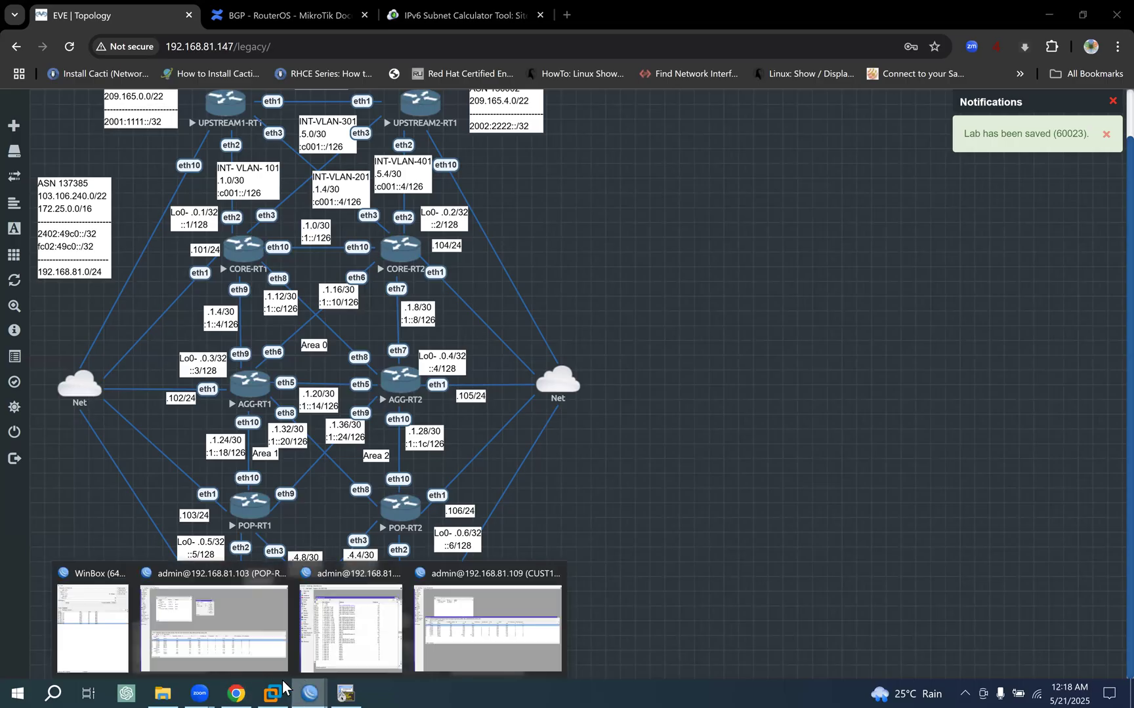
pyautogui.click(233, 623)
pyautogui.moveTo(1014, 7); pyautogui.dragTo(673, 178)
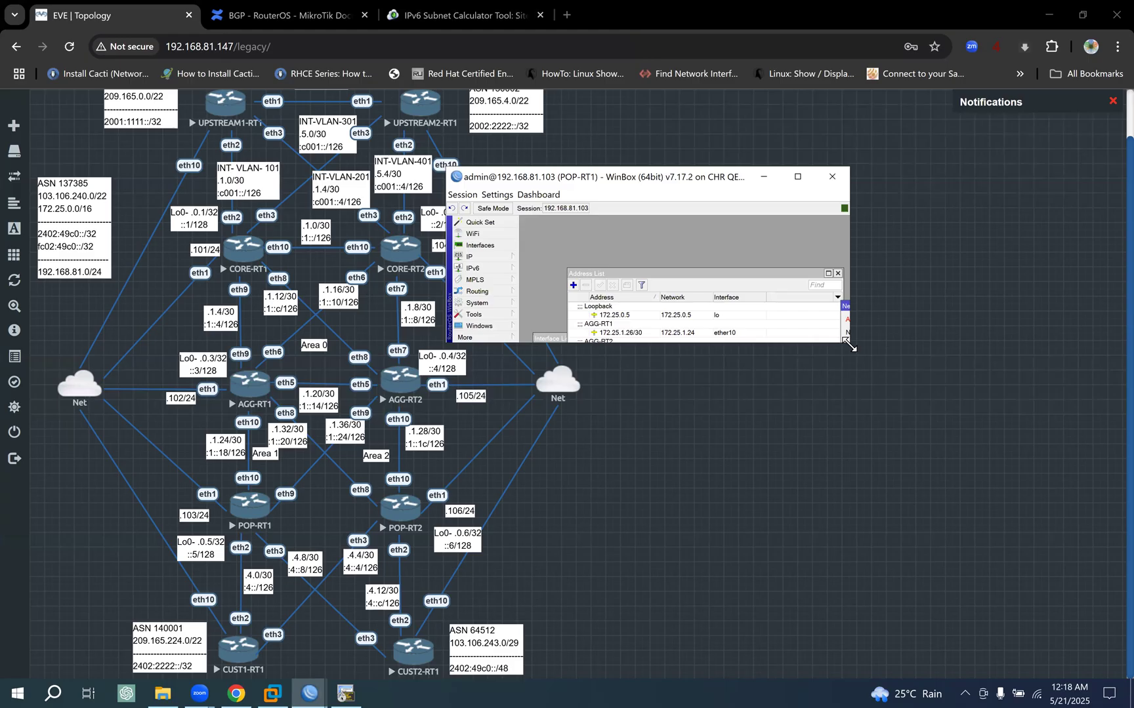
pyautogui.moveTo(849, 343); pyautogui.dragTo(1045, 580)
pyautogui.moveTo(646, 274); pyautogui.dragTo(604, 234)
pyautogui.moveTo(915, 306); pyautogui.dragTo(824, 268)
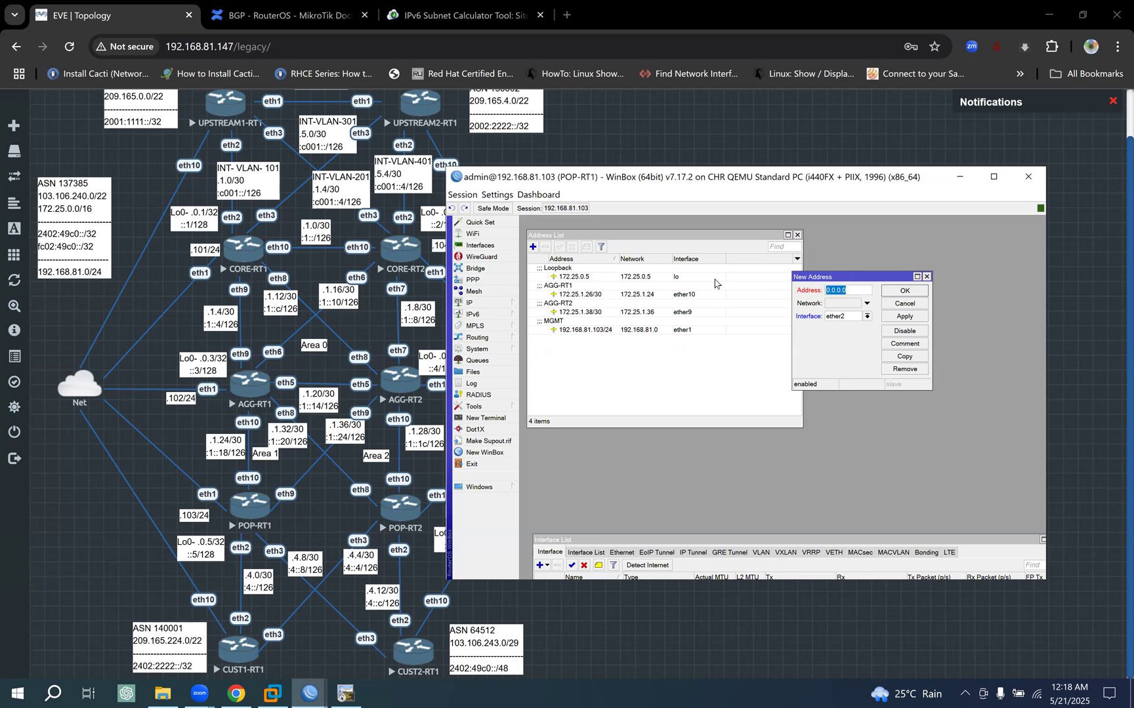
# - Add the IPv4 address 172.25.4.1/30 on POP-RT1's ether2
pyautogui.write('172.25.4.1/30')
pyautogui.click(908, 319)
pyautogui.click(937, 293)
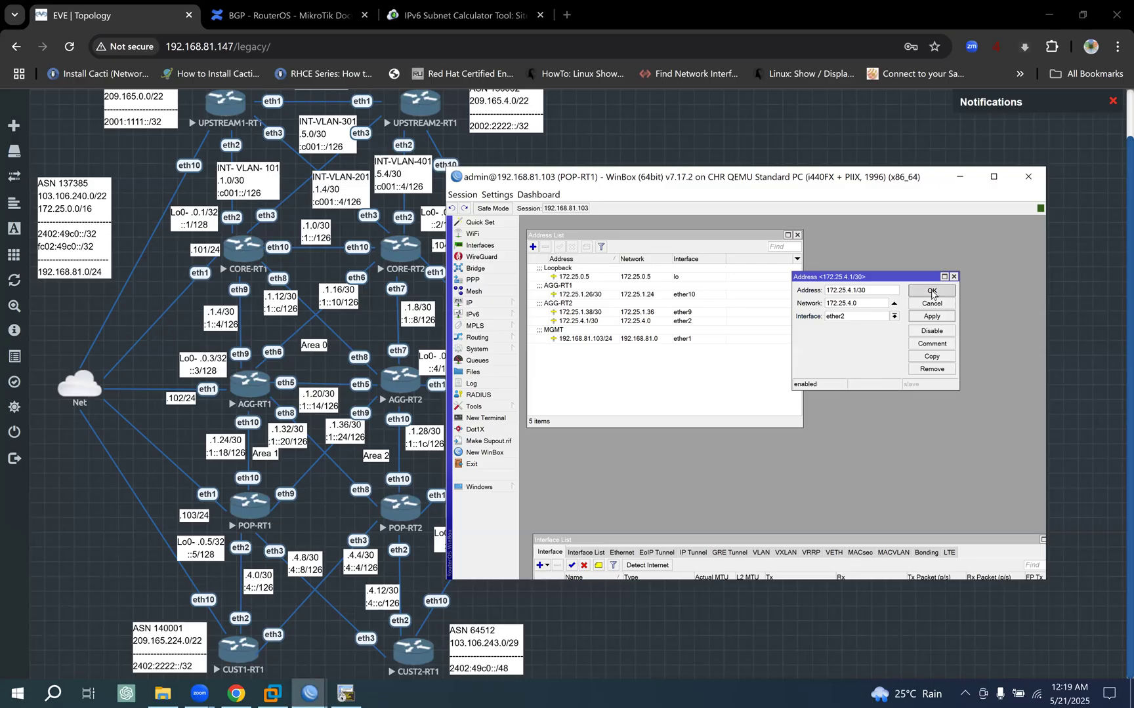
# - Copy the CUST1-RT1 comment from the ether2 interface and use it as the comment of the 172.25.4.1/30 address
pyautogui.click(579, 323)
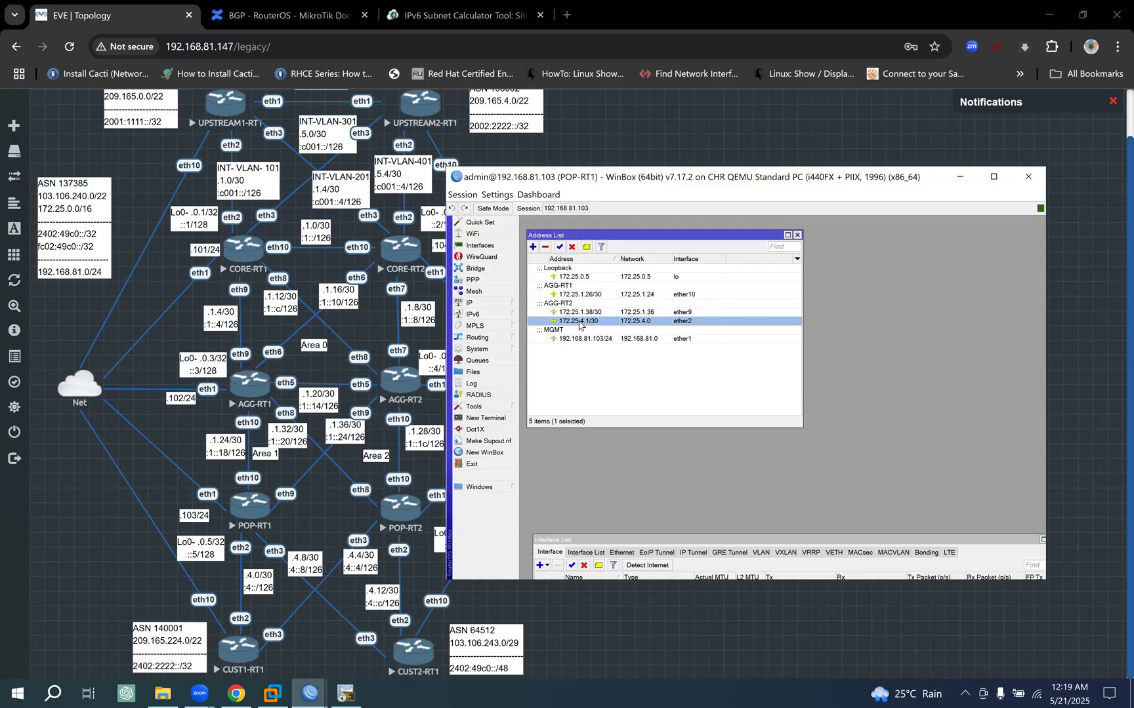
pyautogui.click(482, 246)
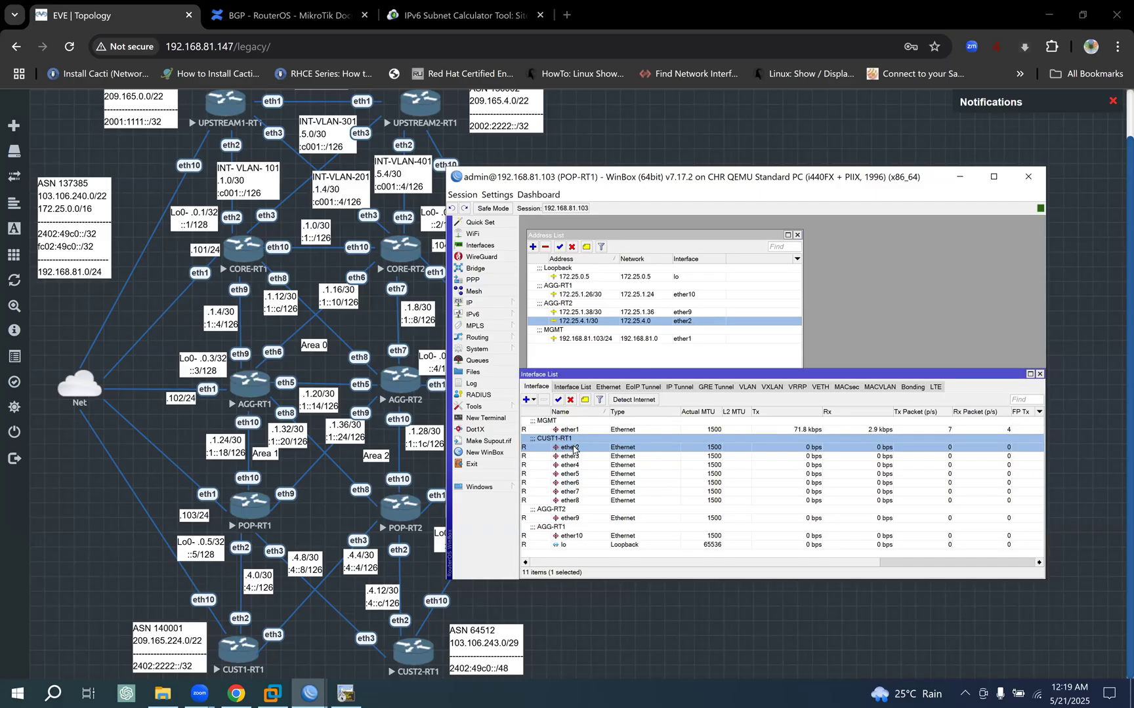
pyautogui.click(584, 400)
pyautogui.hotkey('ctrl', 'c')
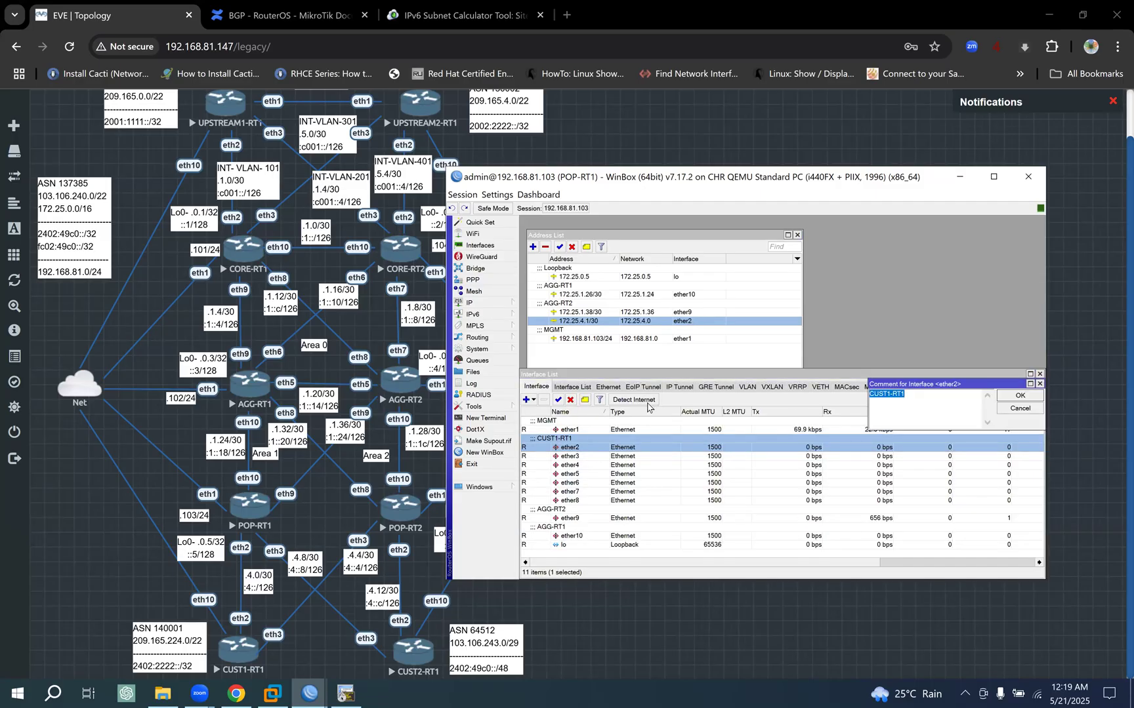
pyautogui.click(1019, 395)
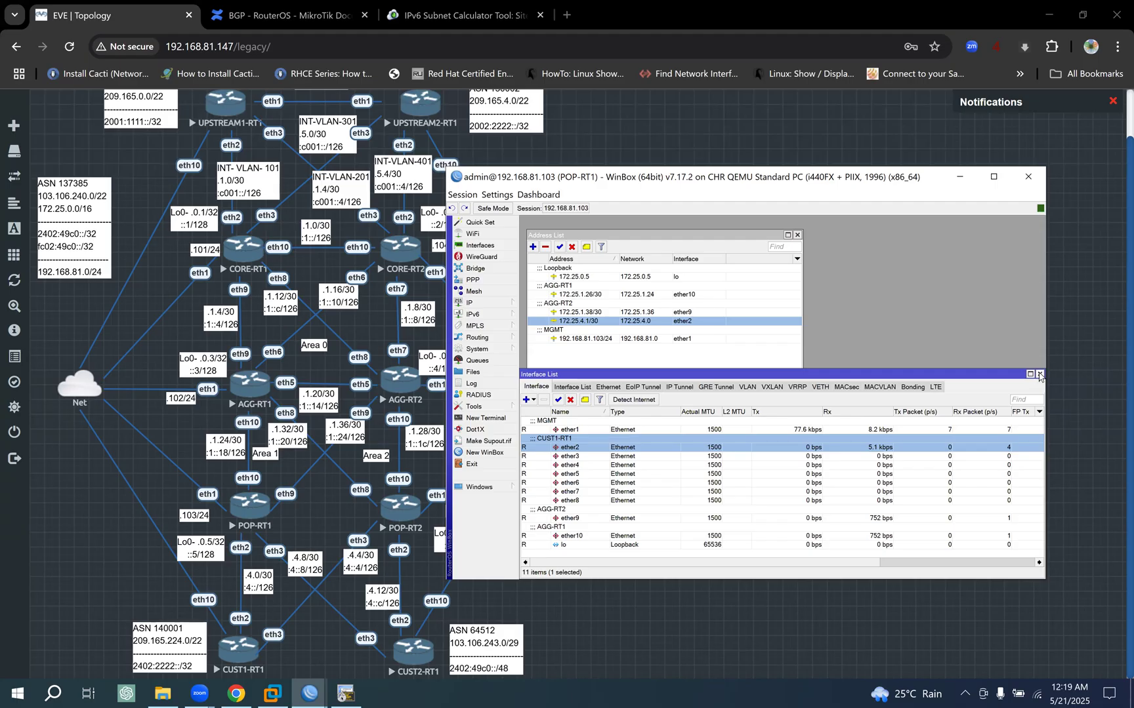
pyautogui.click(1039, 374)
pyautogui.click(587, 248)
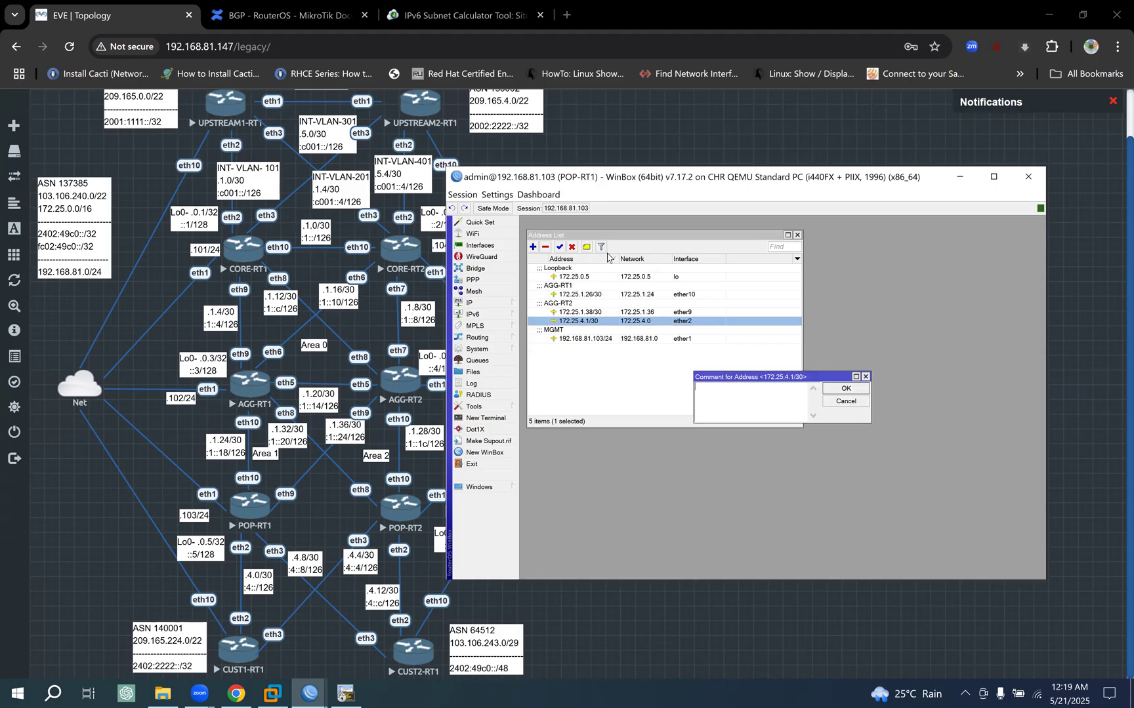
pyautogui.hotkey('ctrl', 'v')
pyautogui.click(846, 387)
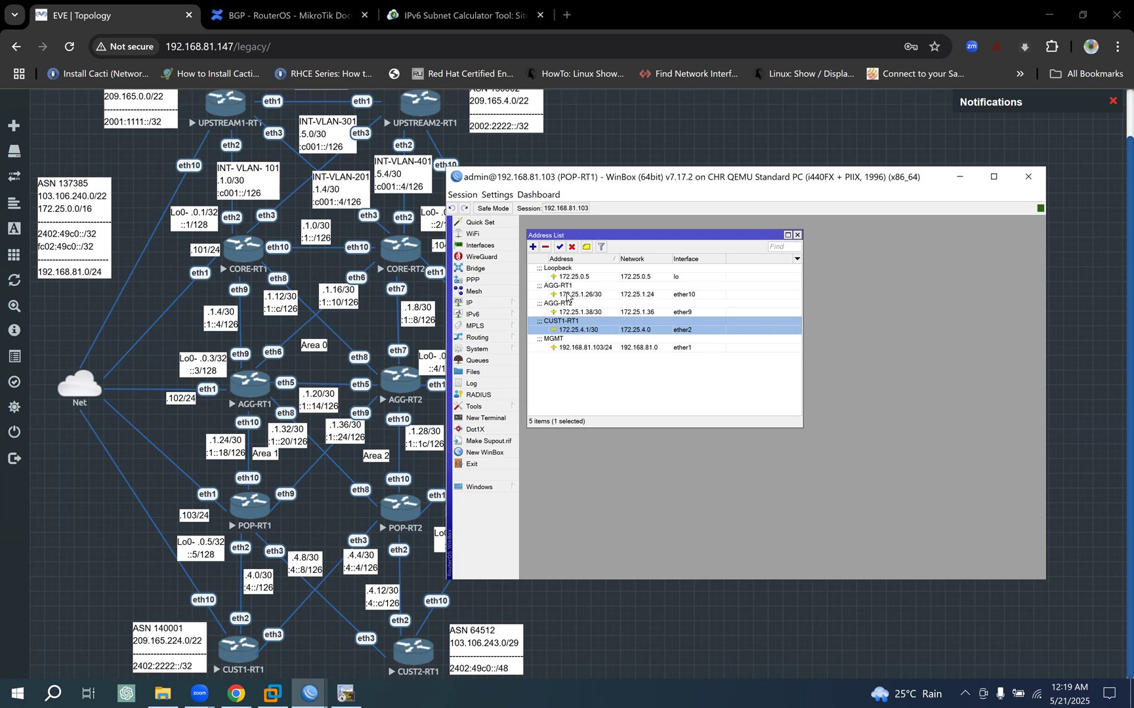
# - Open POP-RT1's IPv6 address list and move and enlarge it so all entries fit
pyautogui.click(492, 315)
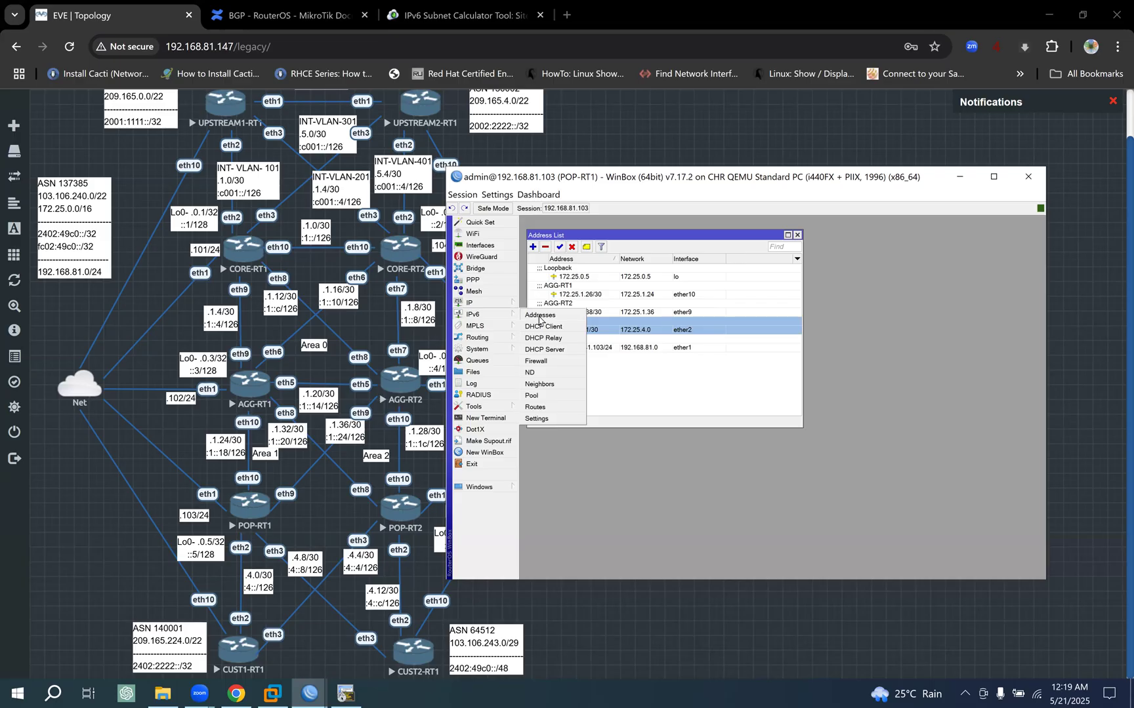
pyautogui.click(540, 316)
pyautogui.moveTo(788, 528); pyautogui.dragTo(959, 580)
pyautogui.moveTo(756, 410); pyautogui.dragTo(745, 320)
pyautogui.moveTo(942, 489); pyautogui.dragTo(976, 530)
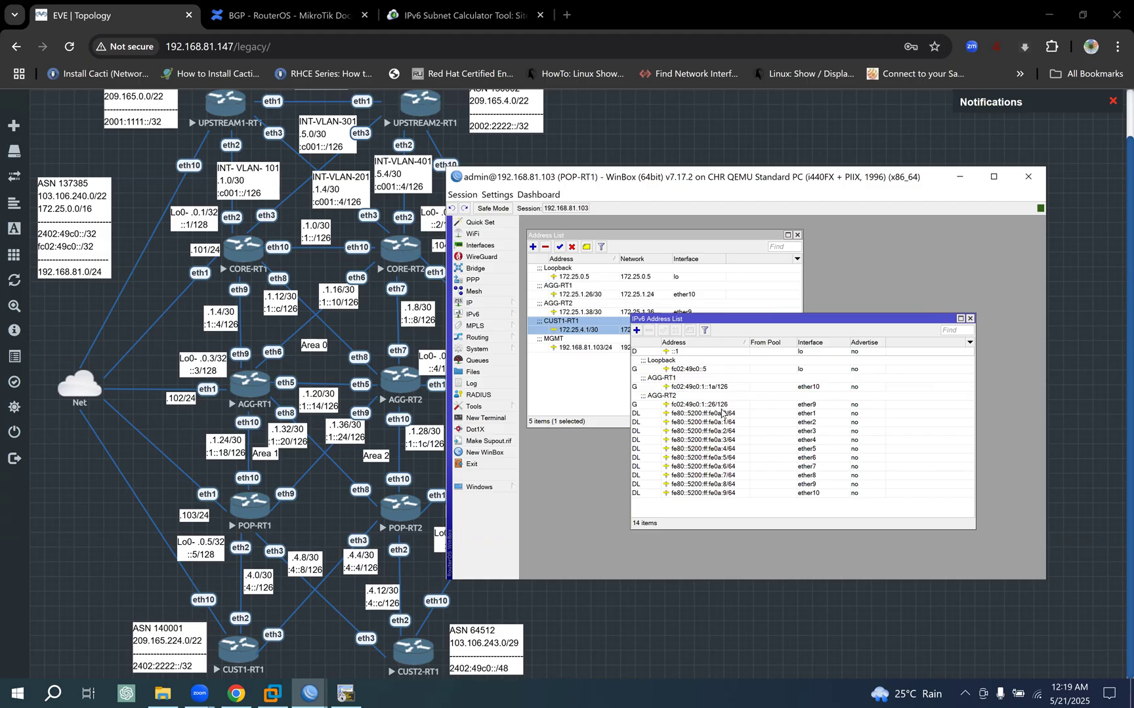
# - Add the IPv6 address fc02:49c0:4::1/126 on POP-RT1's ether2 with Advertise turned off
pyautogui.click(636, 330)
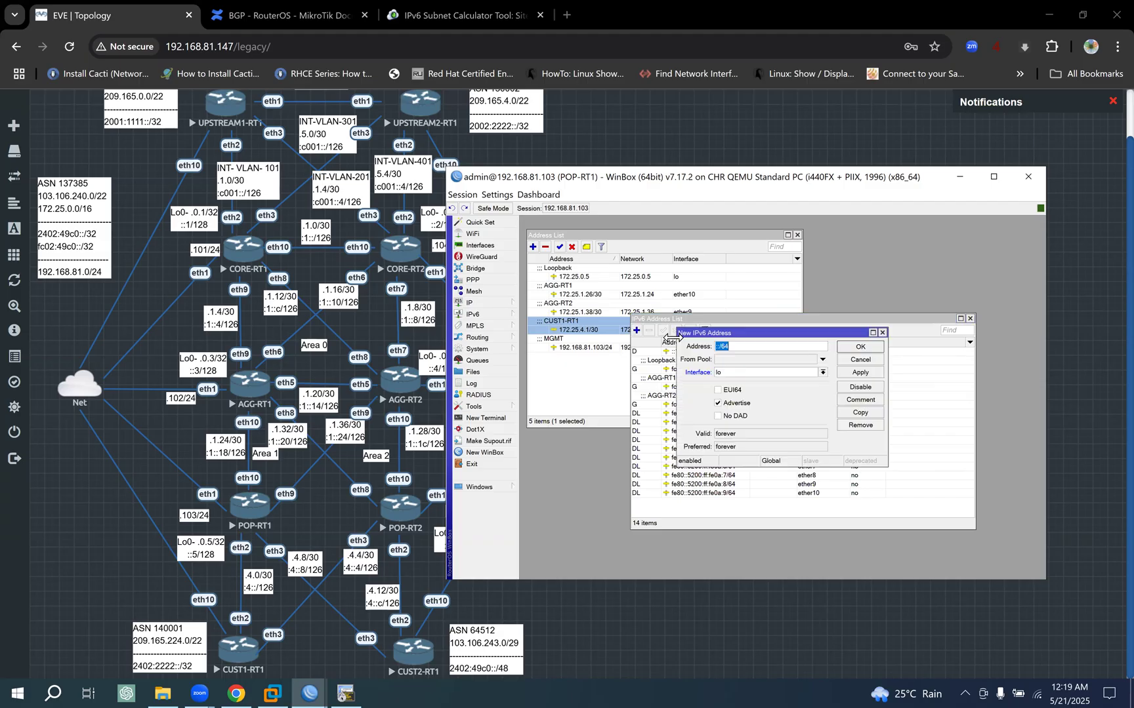
pyautogui.click(719, 403)
pyautogui.click(822, 372)
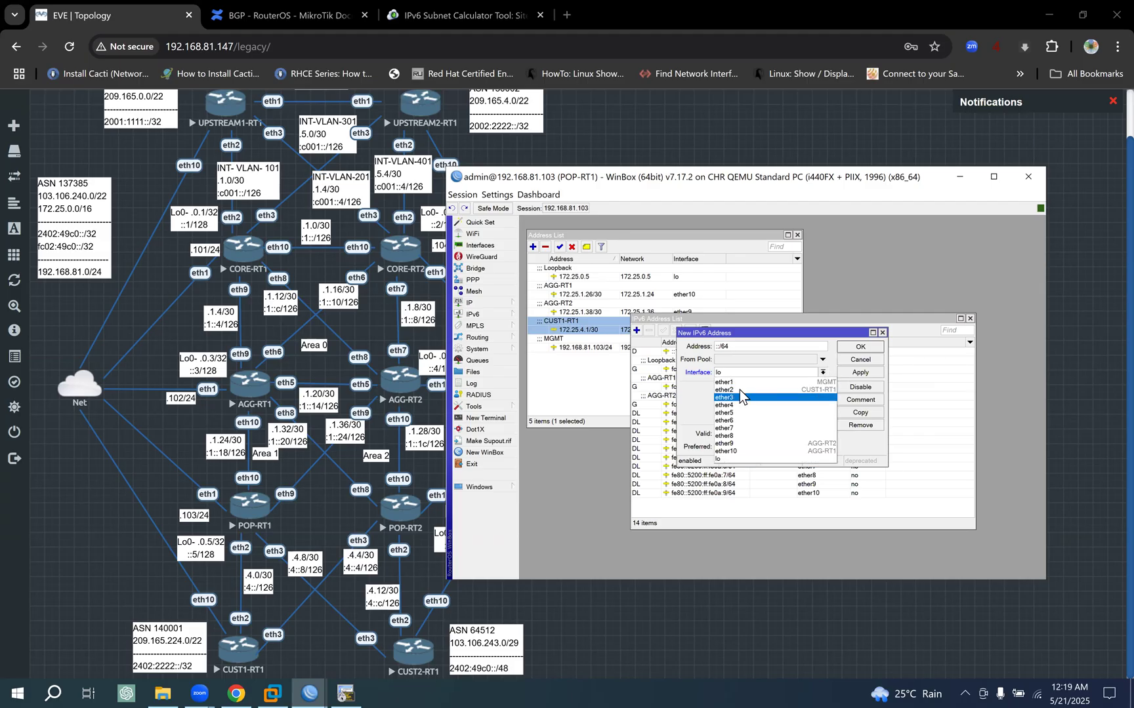
pyautogui.click(739, 390)
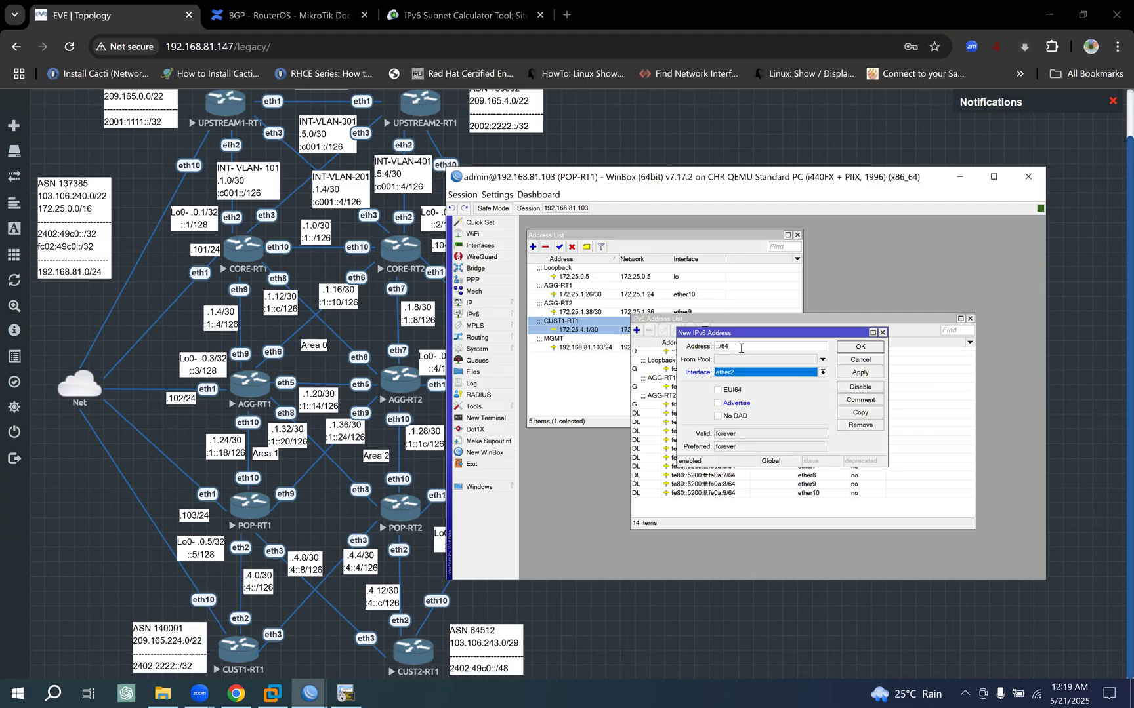
pyautogui.hotkey('shift', 'Tab')
pyautogui.hotkey('shift', 'Tab')
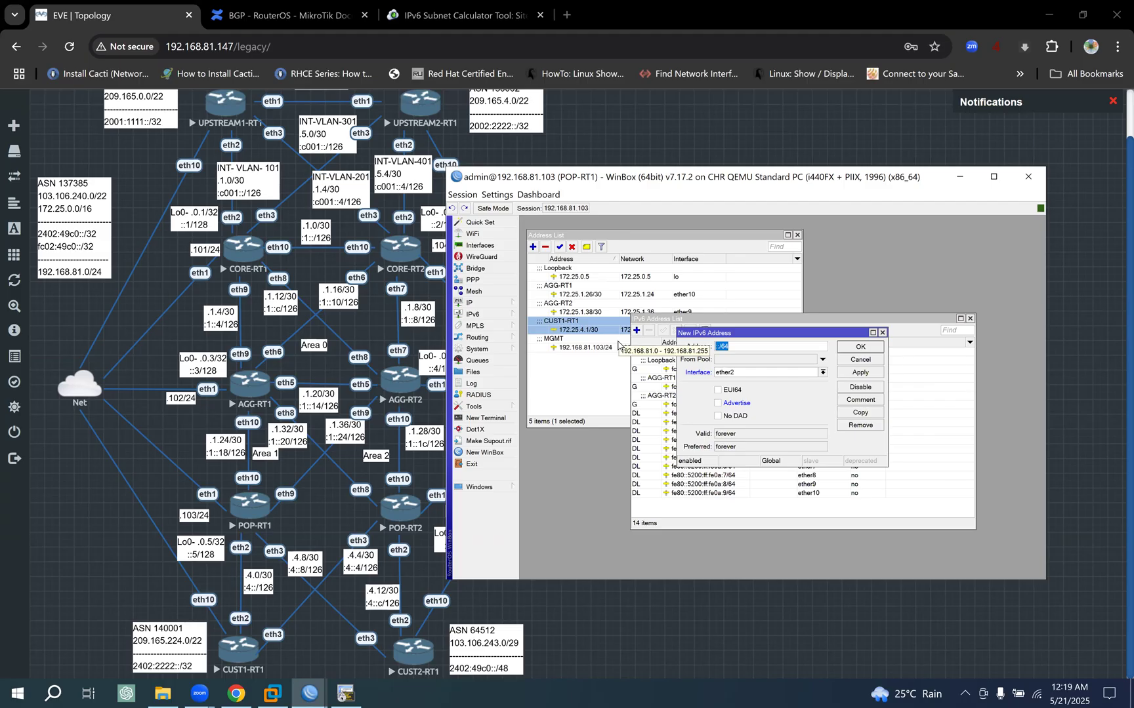
pyautogui.write('fc02:49c0::')
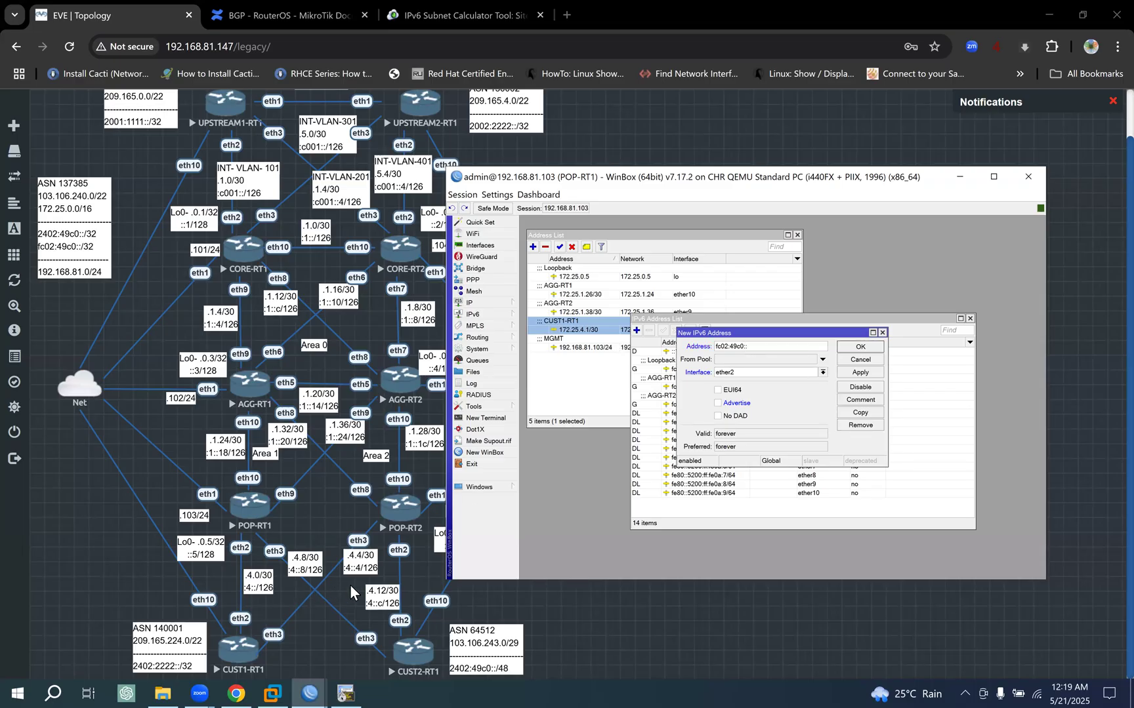
pyautogui.write('4::1/1')
pyautogui.click(860, 373)
pyautogui.click(860, 346)
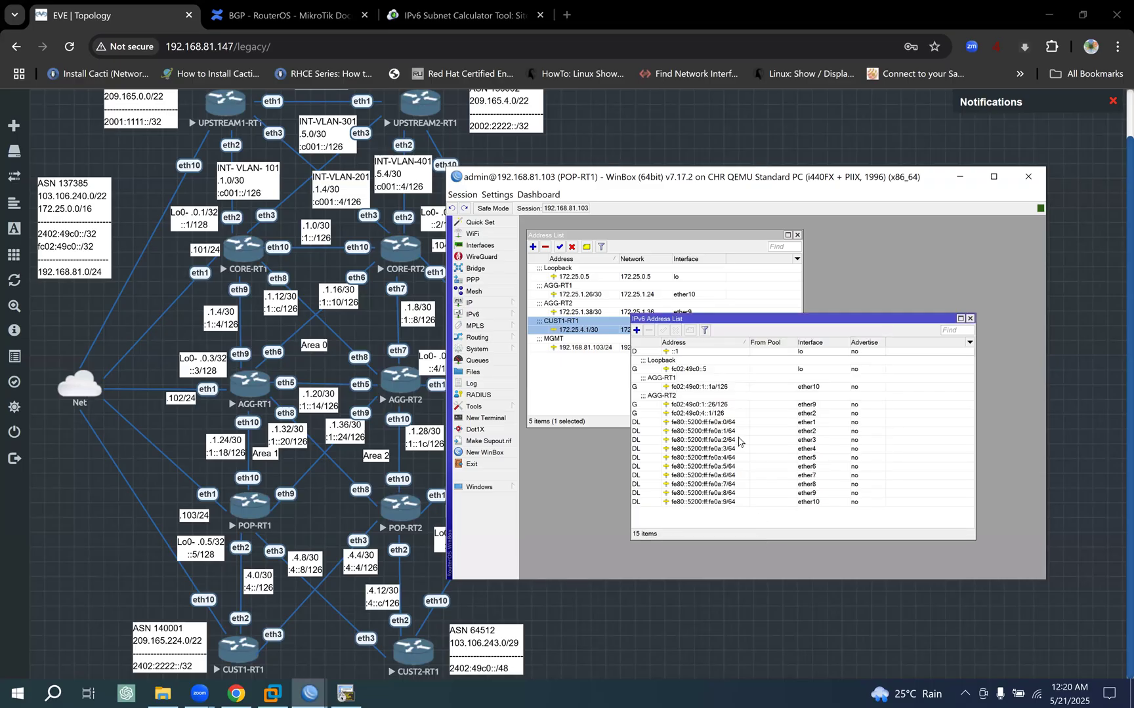
# - Copy the CUST1-RT1 comment from the 172.25.4.1/30 address and use it as the comment of the IPv6 address fc02:49c0:4::1/126
pyautogui.click(725, 407)
pyautogui.click(722, 414)
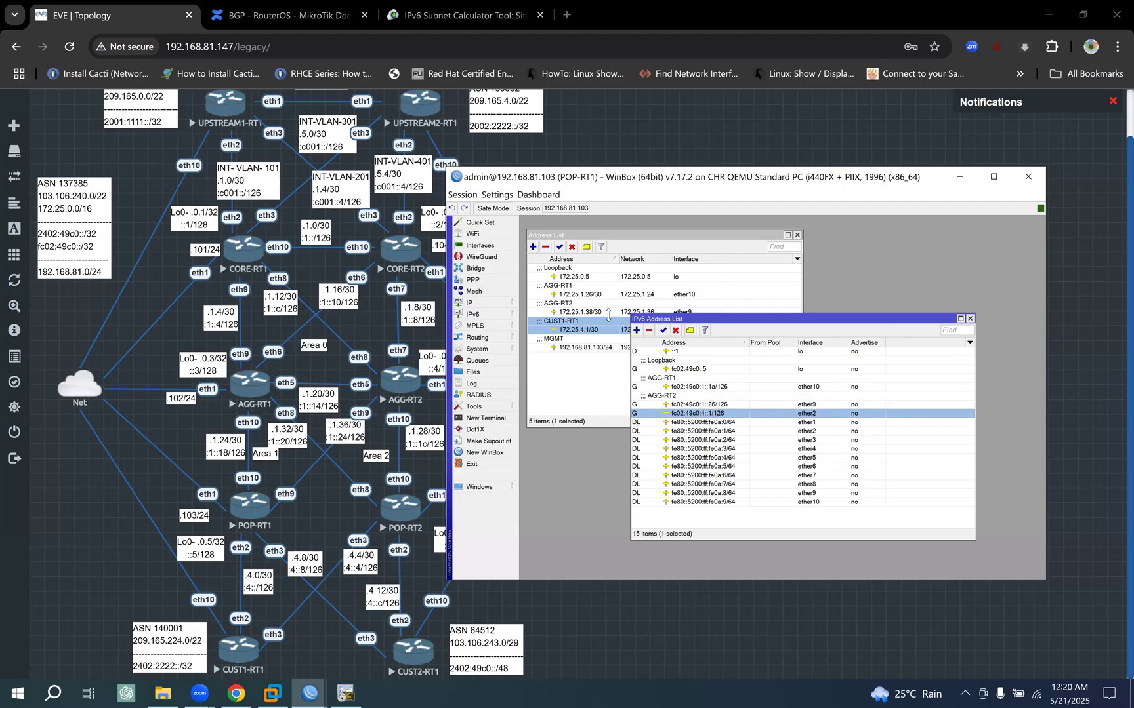
pyautogui.click(582, 326)
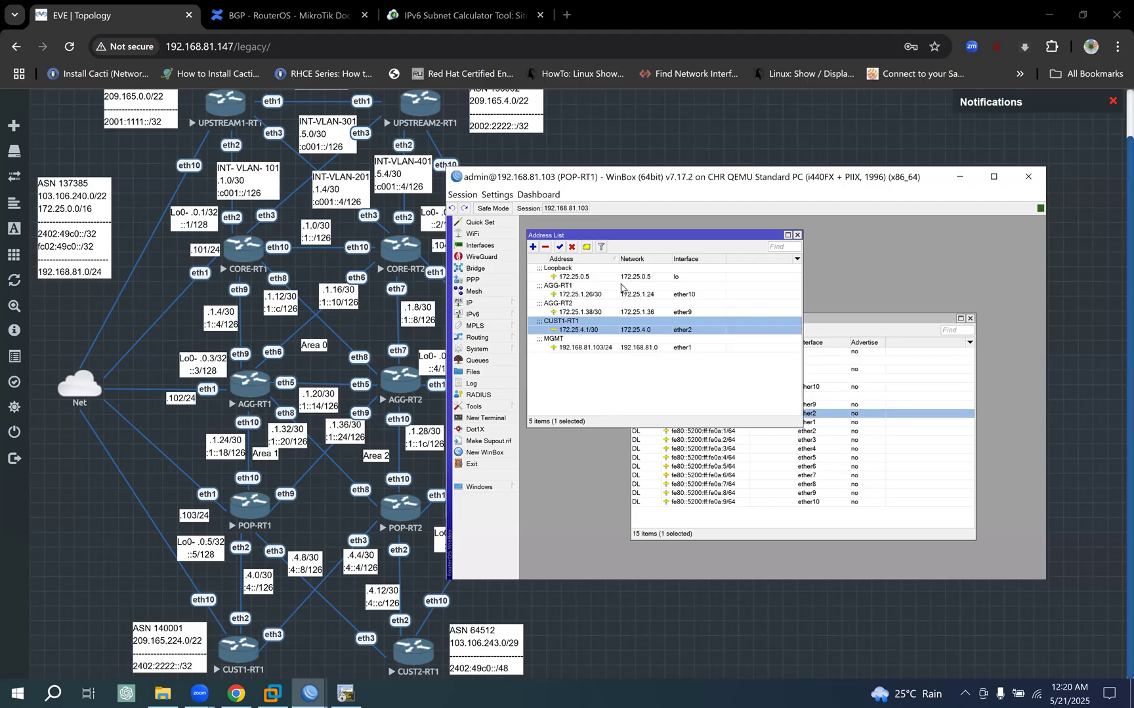
pyautogui.click(585, 247)
pyautogui.hotkey('ctrl', 'c')
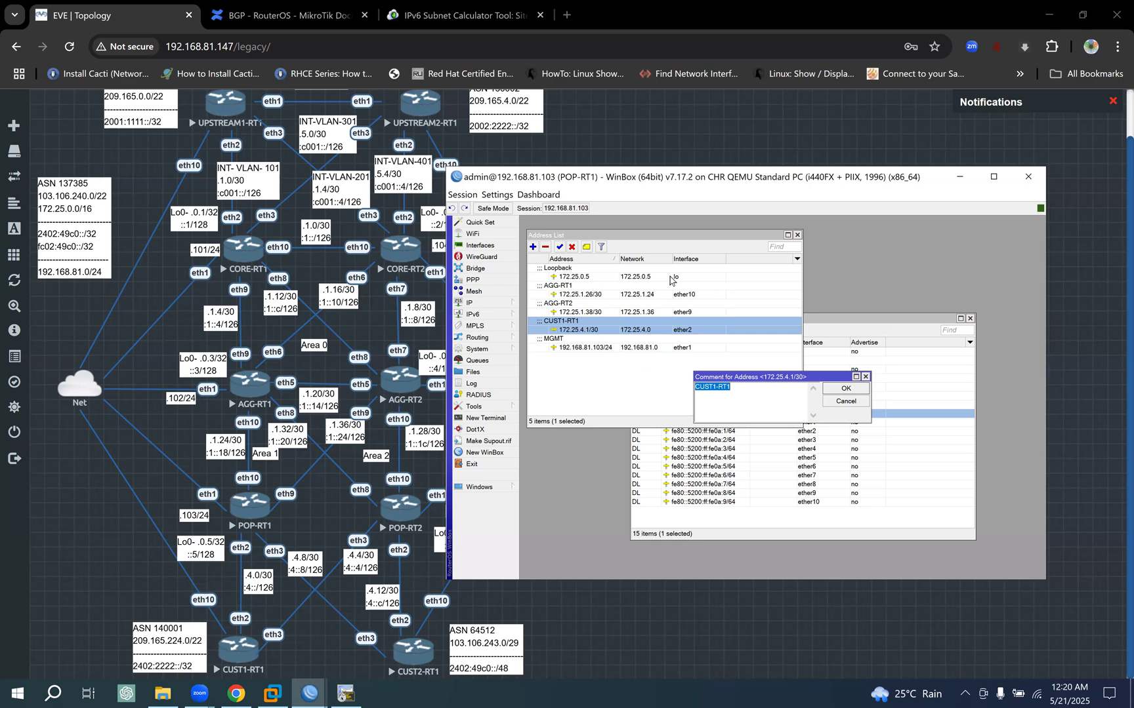
pyautogui.click(845, 388)
pyautogui.click(816, 364)
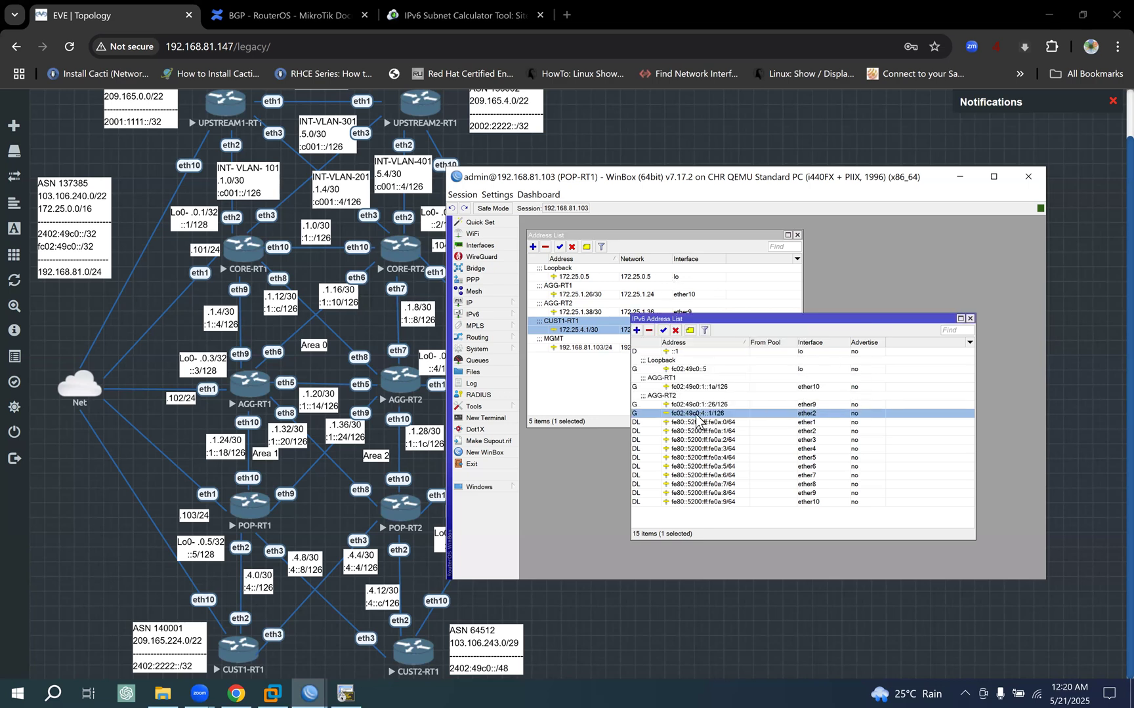
pyautogui.click(689, 330)
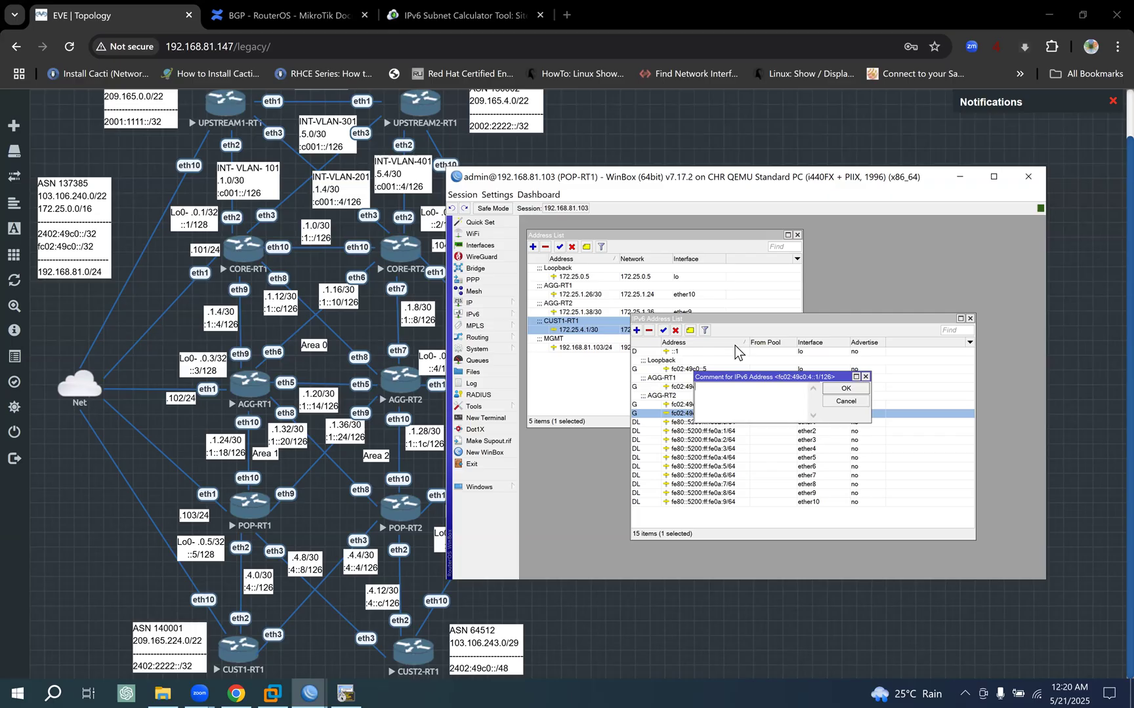
pyautogui.hotkey('ctrl', 'v')
pyautogui.click(845, 388)
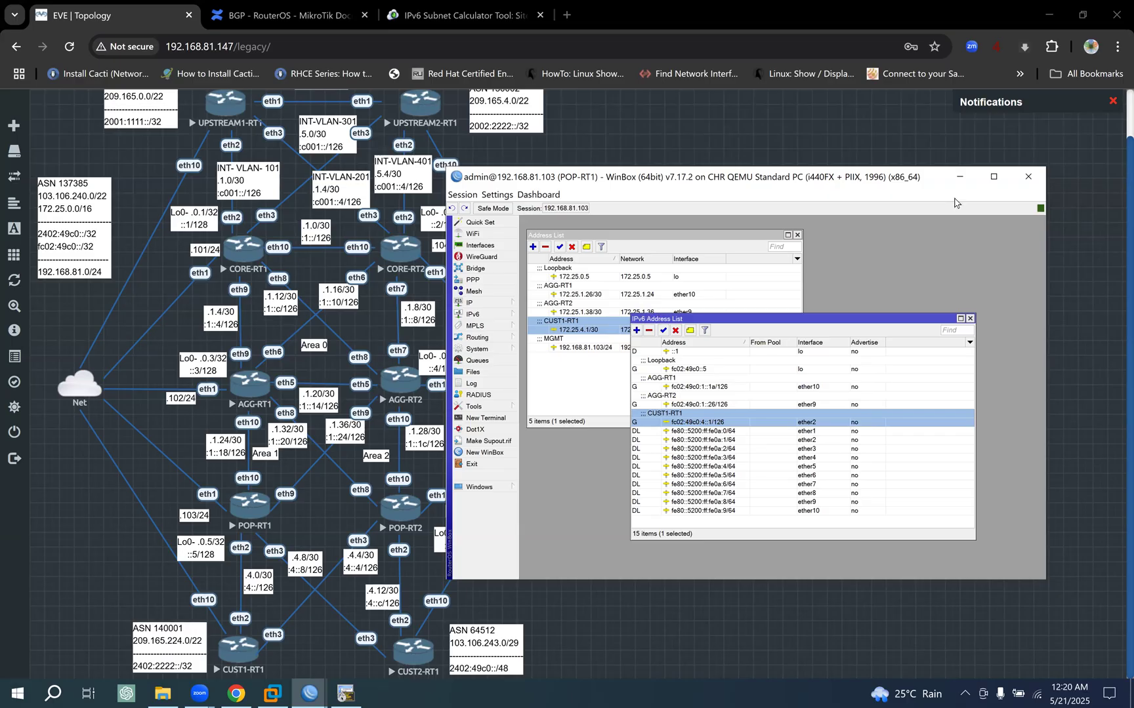
# - Switch to the CUST1-RT1 session, resize its window to sit beside the topology diagram, and reopen the interface list
pyautogui.click(959, 177)
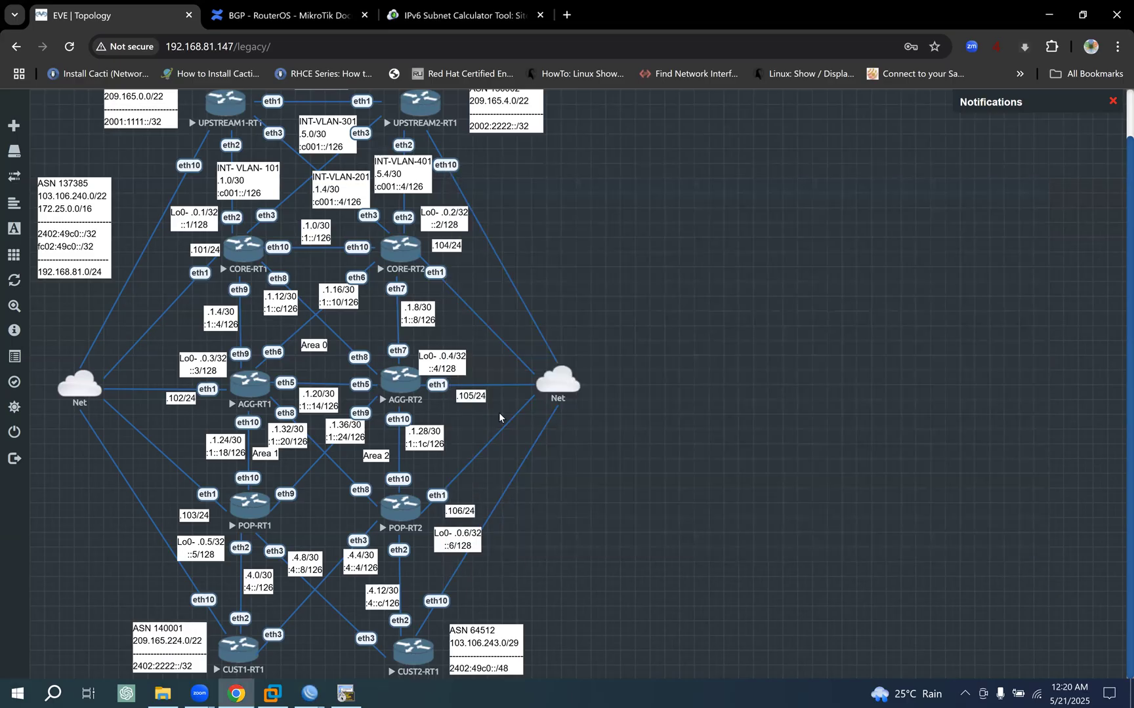
pyautogui.click(309, 693)
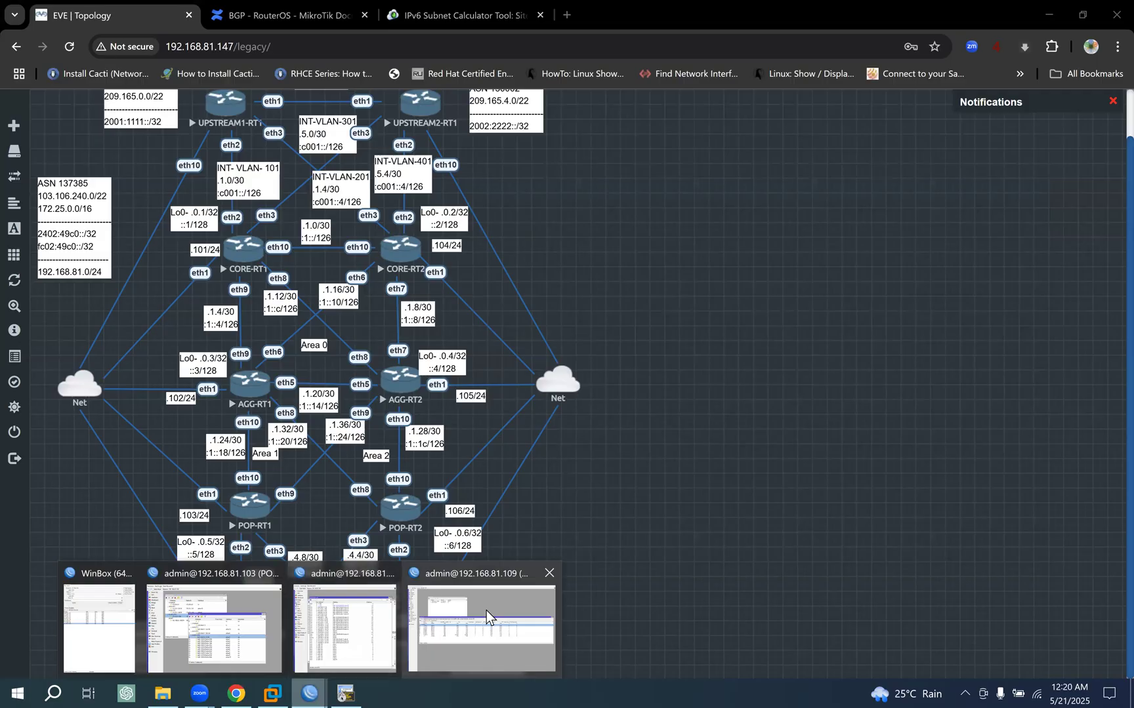
pyautogui.click(481, 628)
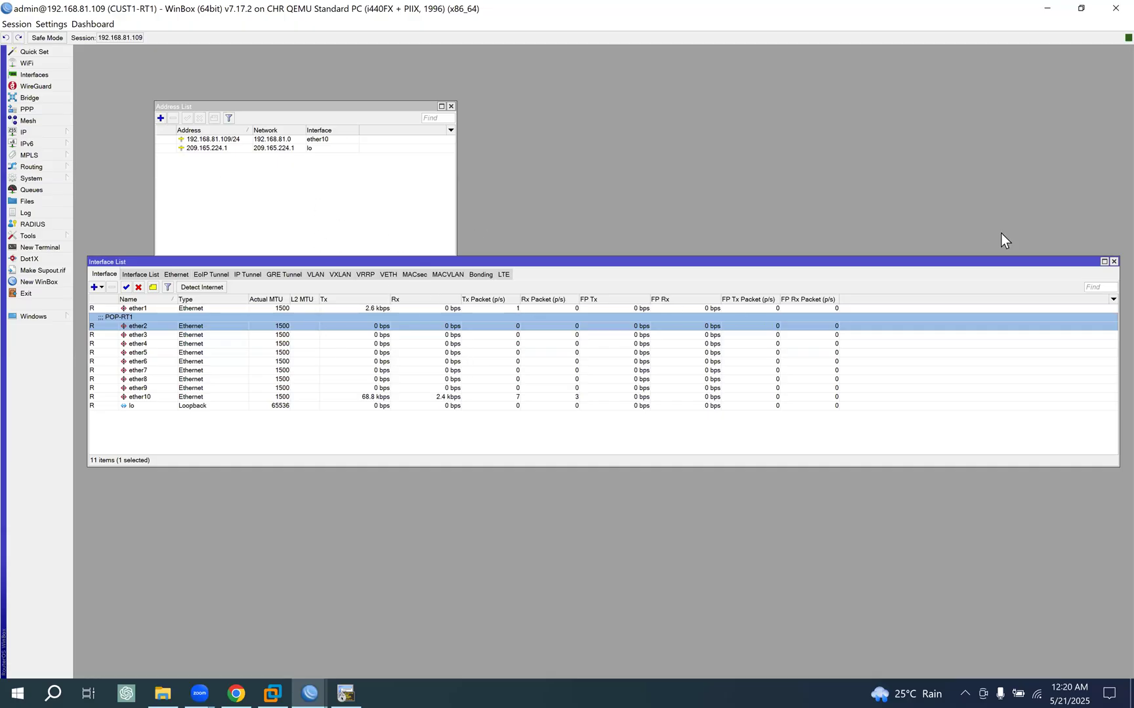
pyautogui.click(1113, 262)
pyautogui.click(1080, 9)
pyautogui.moveTo(683, 50); pyautogui.dragTo(575, 301)
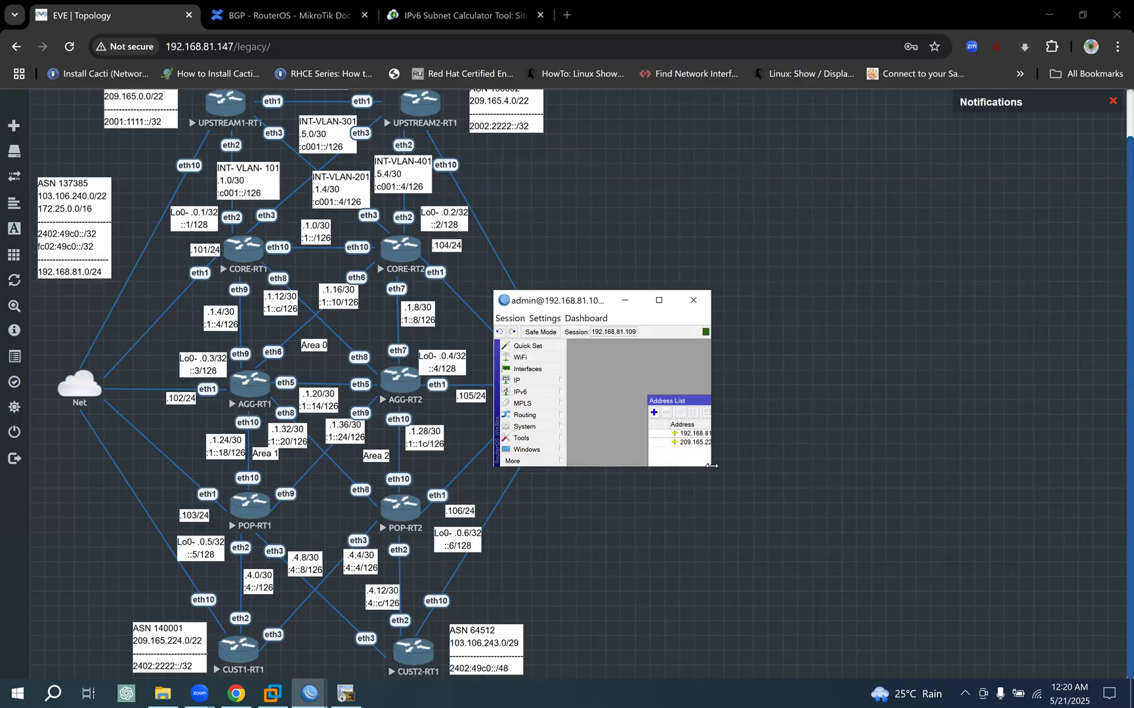
pyautogui.moveTo(1014, 496); pyautogui.dragTo(1031, 627)
pyautogui.moveTo(807, 302); pyautogui.dragTo(788, 150)
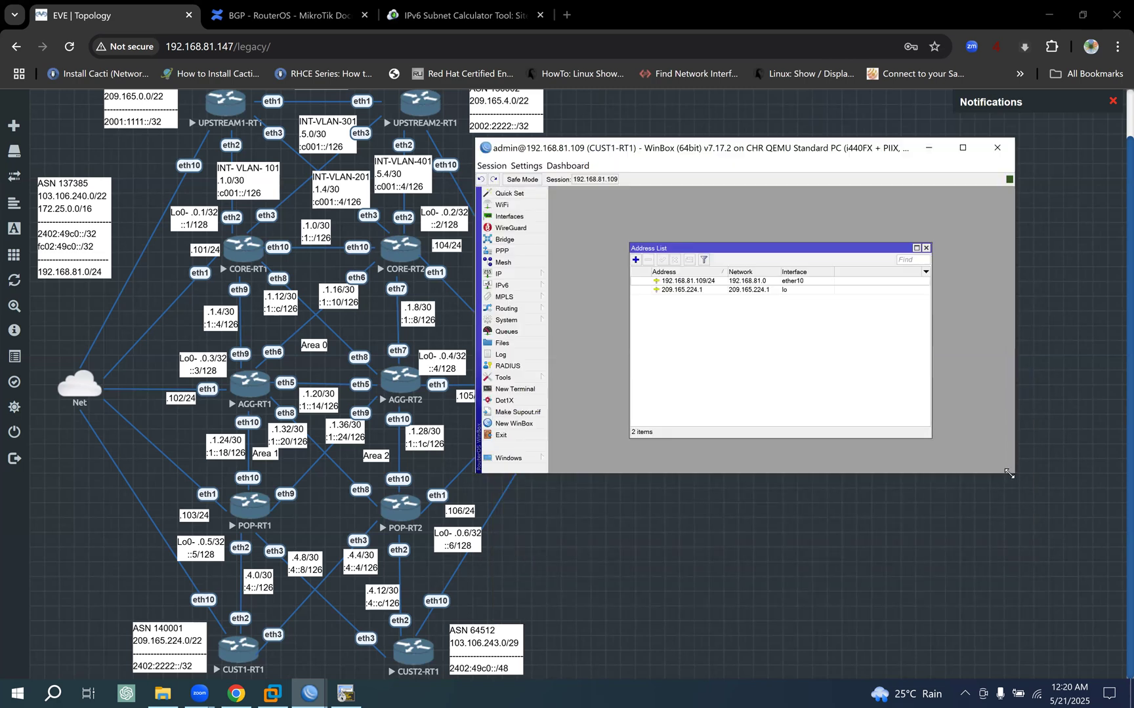
pyautogui.moveTo(1008, 473); pyautogui.dragTo(1058, 553)
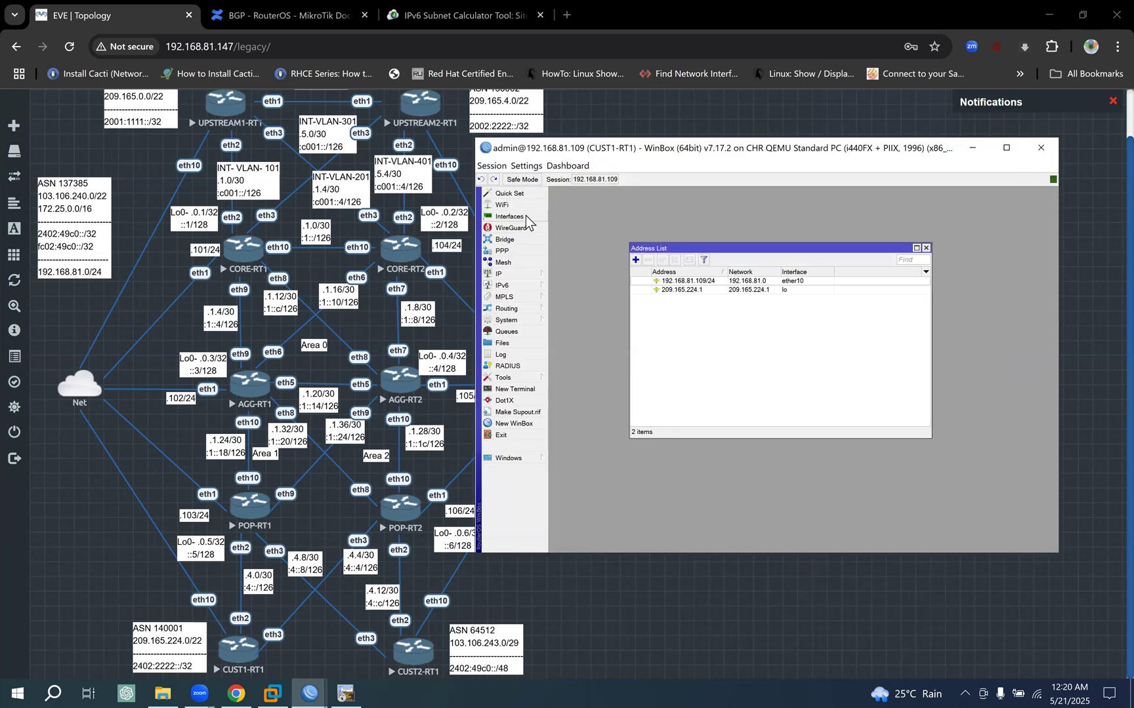
pyautogui.click(509, 217)
pyautogui.click(623, 404)
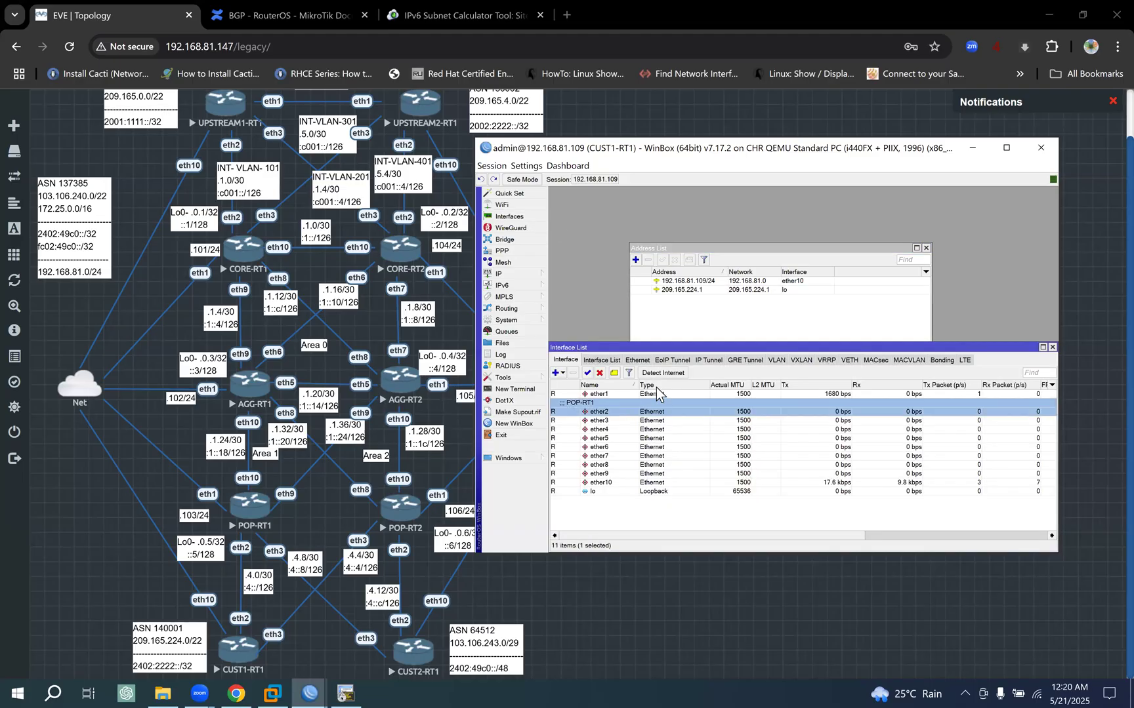
# - Add the IPv4 address 172.25.4.2/30 on CUST1-RT1's ether2, adapting the address copied from POP-RT1's ether2 entry
pyautogui.click(635, 259)
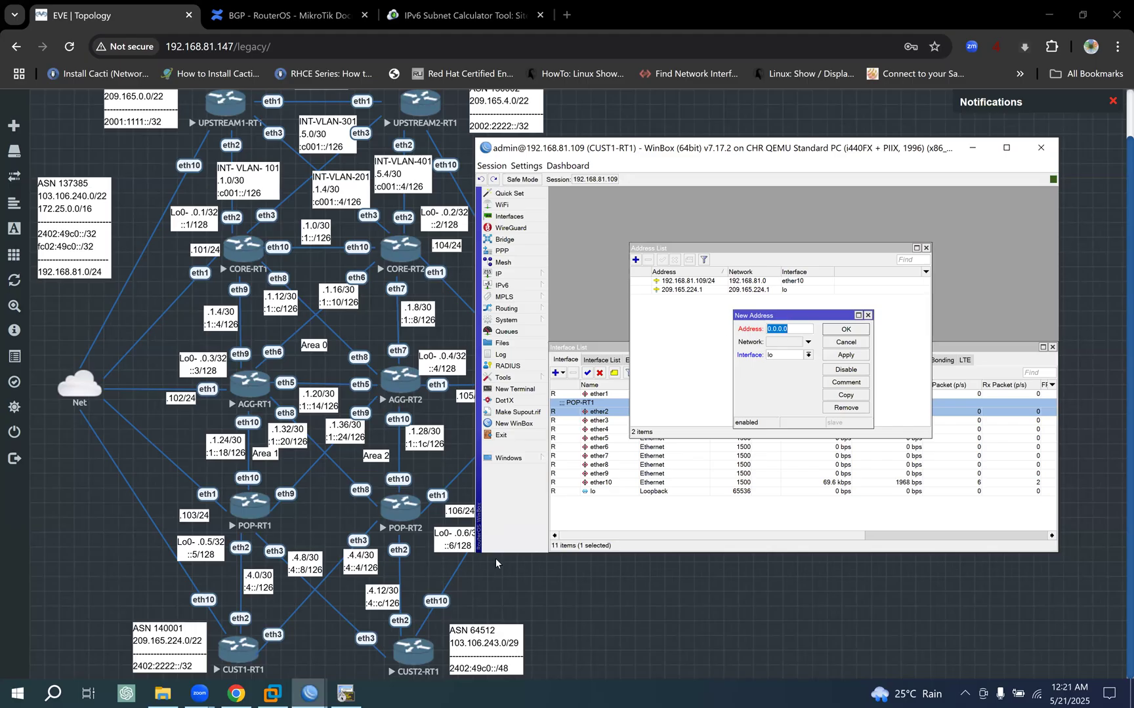
pyautogui.click(309, 693)
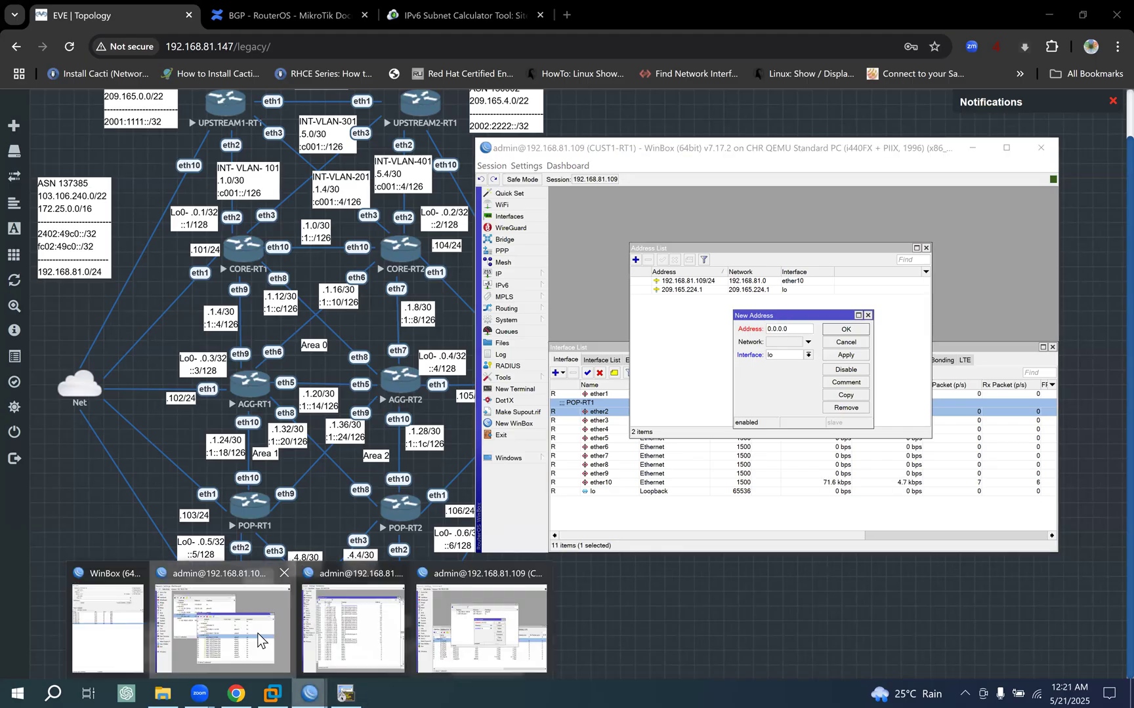
pyautogui.click(258, 634)
pyautogui.doubleClick(589, 330)
pyautogui.hotkey('ctrl', 'c')
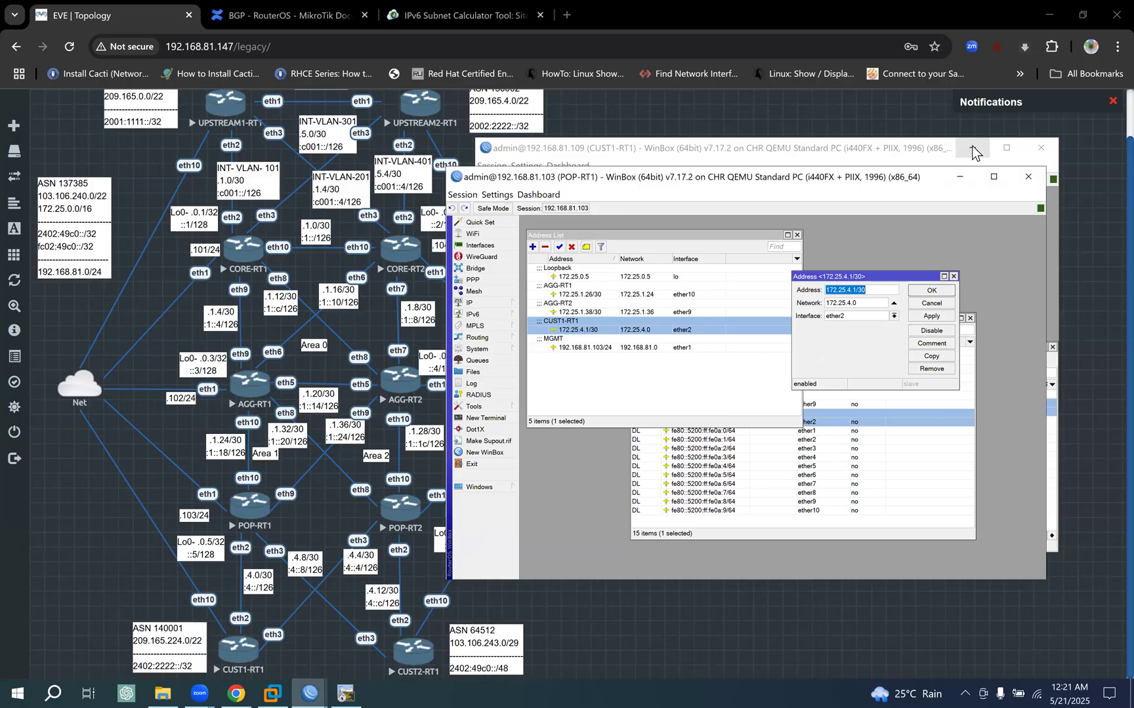
pyautogui.click(957, 177)
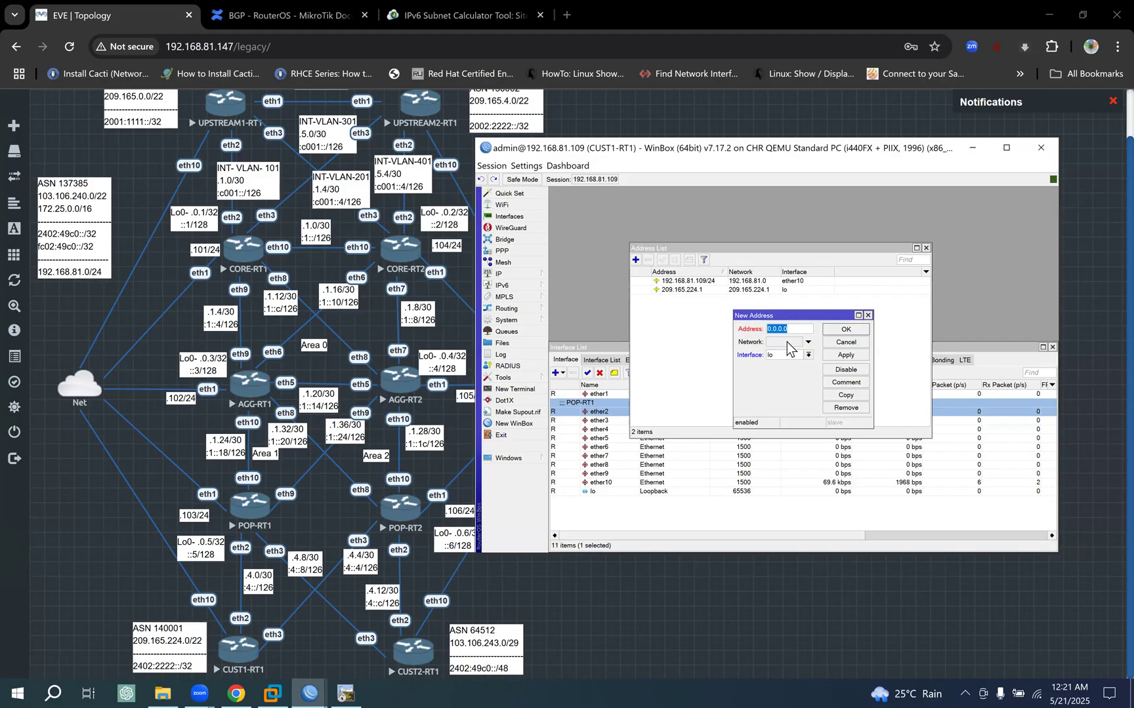
pyautogui.hotkey('ctrl', 'v')
pyautogui.press('Left')
pyautogui.press('Left')
pyautogui.press('Left')
pyautogui.press('BackSpace')
pyautogui.write('2')
pyautogui.click(808, 355)
pyautogui.click(795, 373)
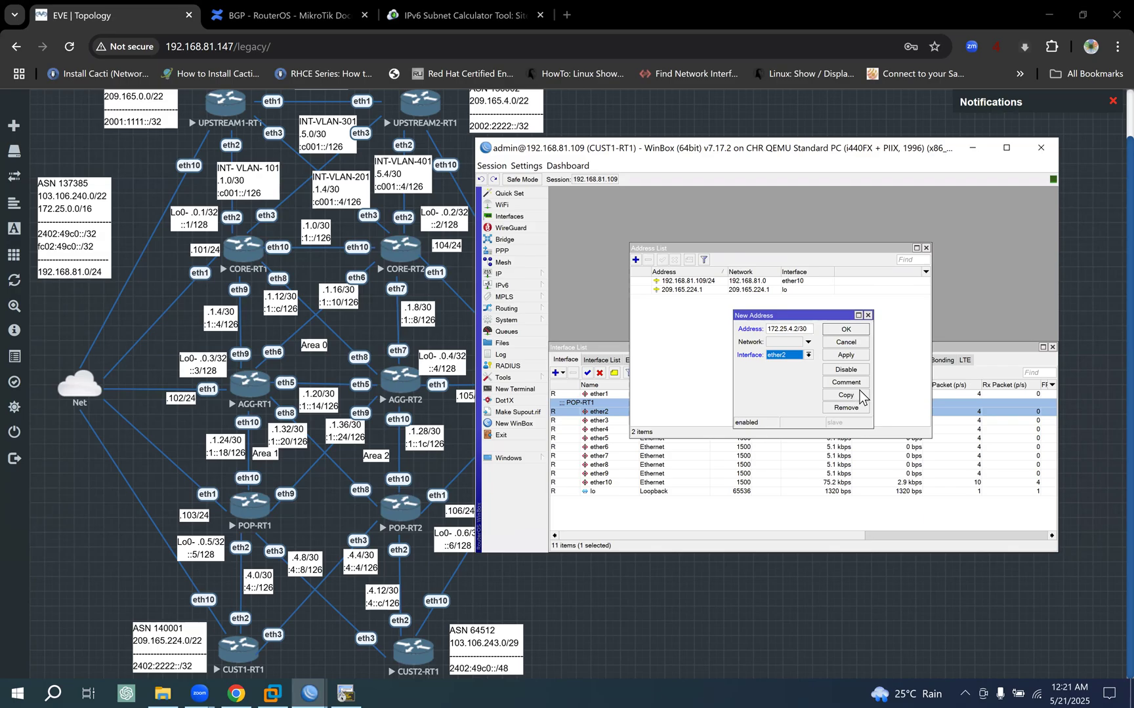
pyautogui.click(850, 355)
pyautogui.click(846, 330)
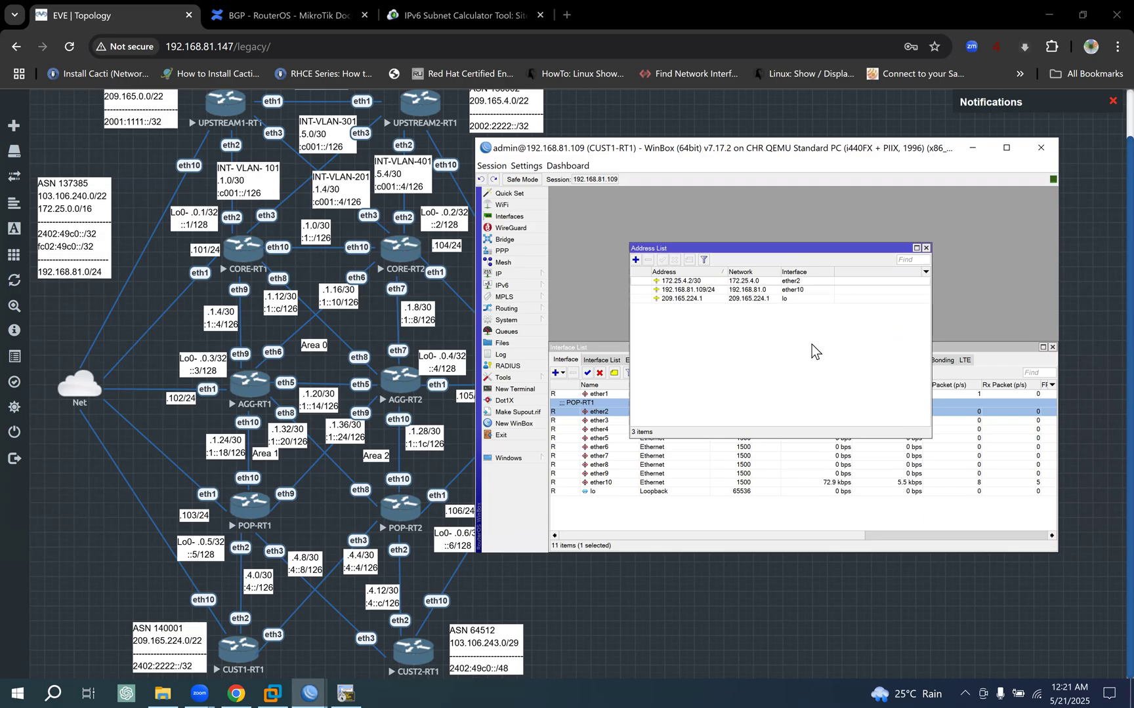
# - Copy the POP-RT1 comment from CUST1-RT1's ether2 interface and use it as the comment of the 172.25.4.2/30 address
pyautogui.doubleClick(600, 412)
pyautogui.click(914, 294)
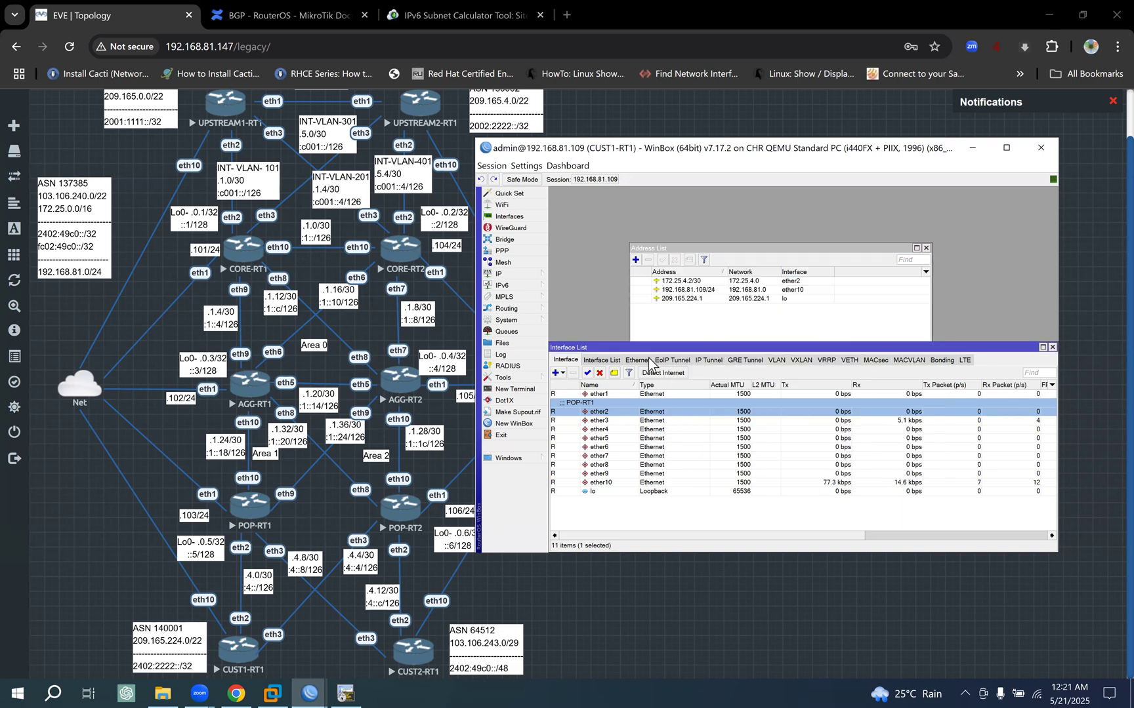
pyautogui.click(614, 374)
pyautogui.hotkey('ctrl', 'c')
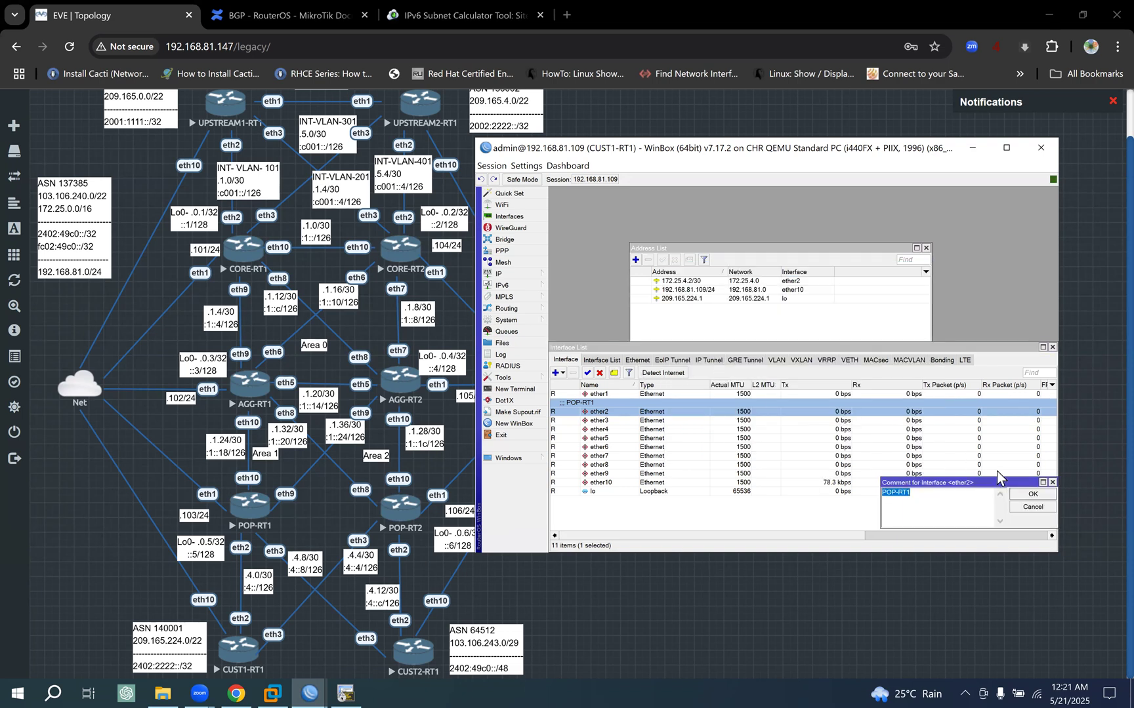
pyautogui.click(1032, 495)
pyautogui.click(838, 248)
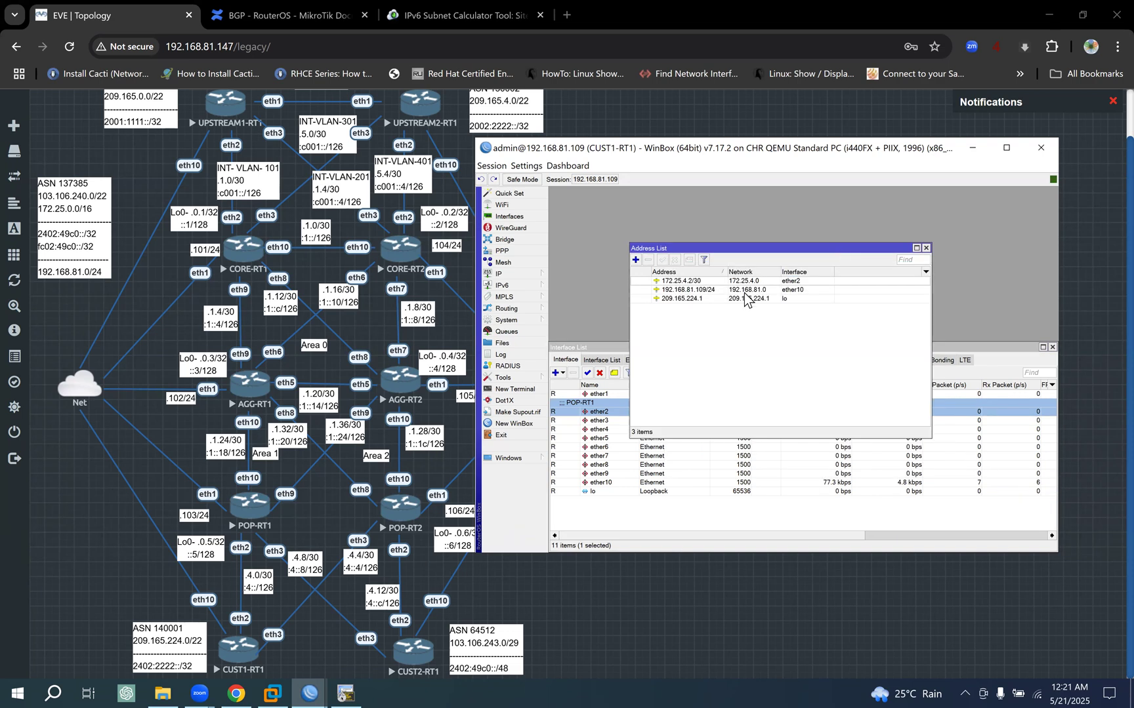
pyautogui.click(713, 282)
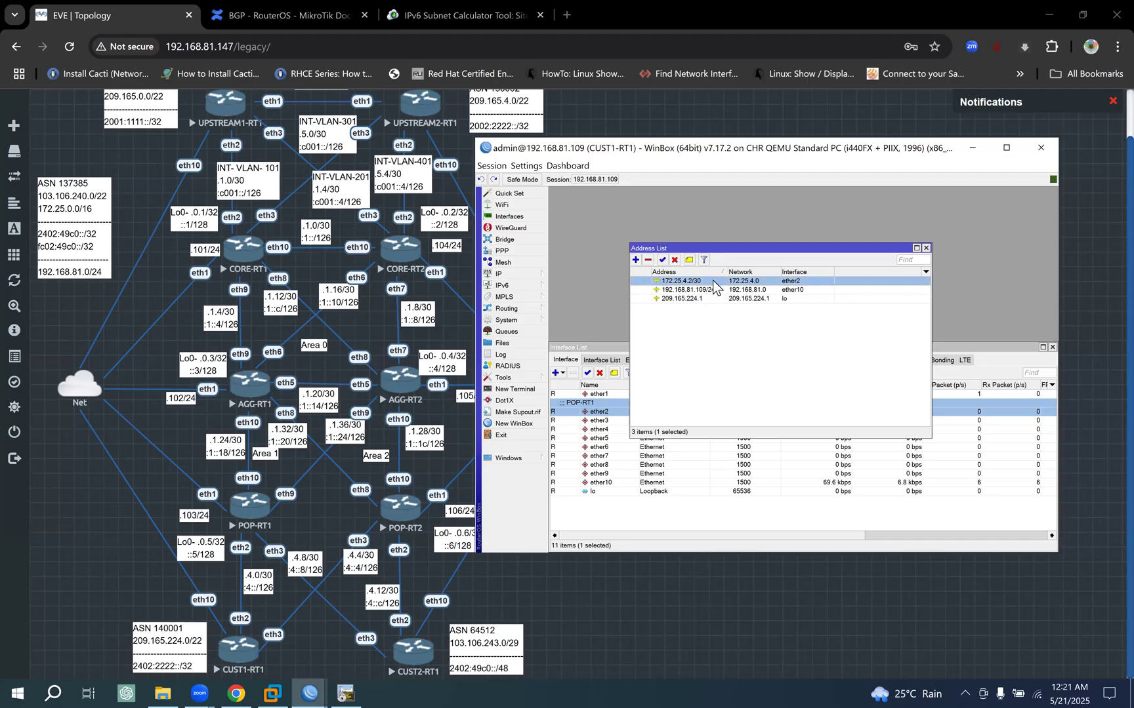
pyautogui.click(689, 260)
pyautogui.hotkey('ctrl', 'v')
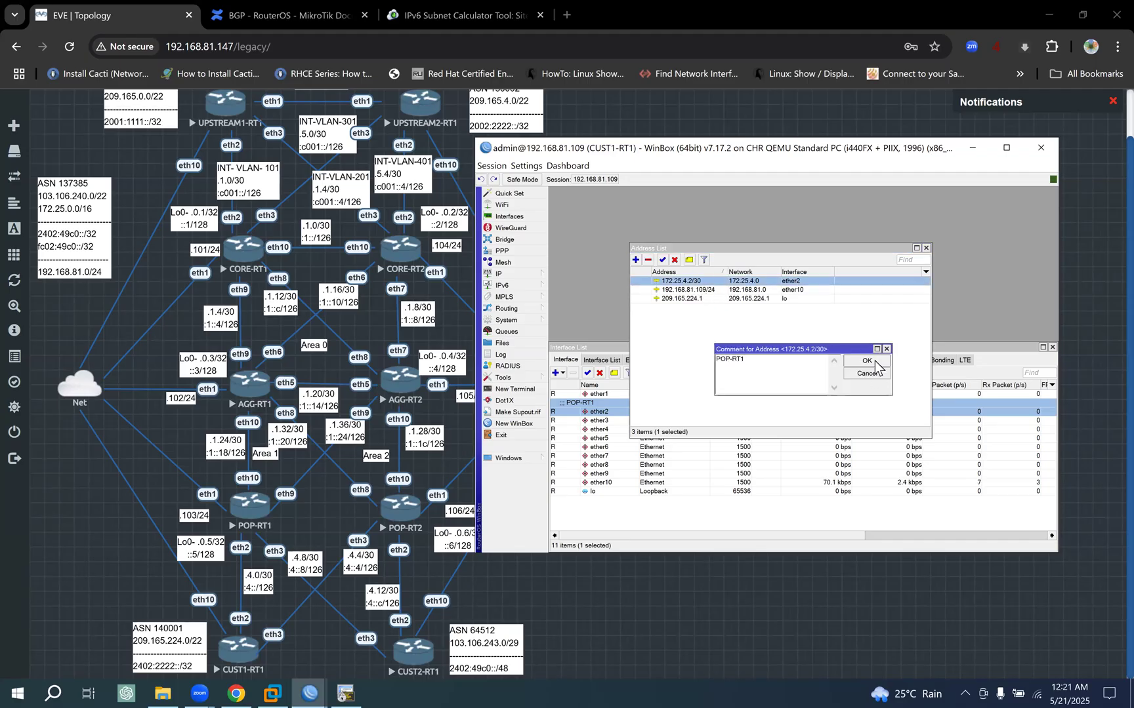
pyautogui.click(875, 363)
# - Ping 172.25.4.1 from CUST1-RT1 to test the IPv4 link to POP-RT1, and stop and close the ping
pyautogui.doubleClick(685, 289)
pyautogui.hotkey('ctrl', 'c')
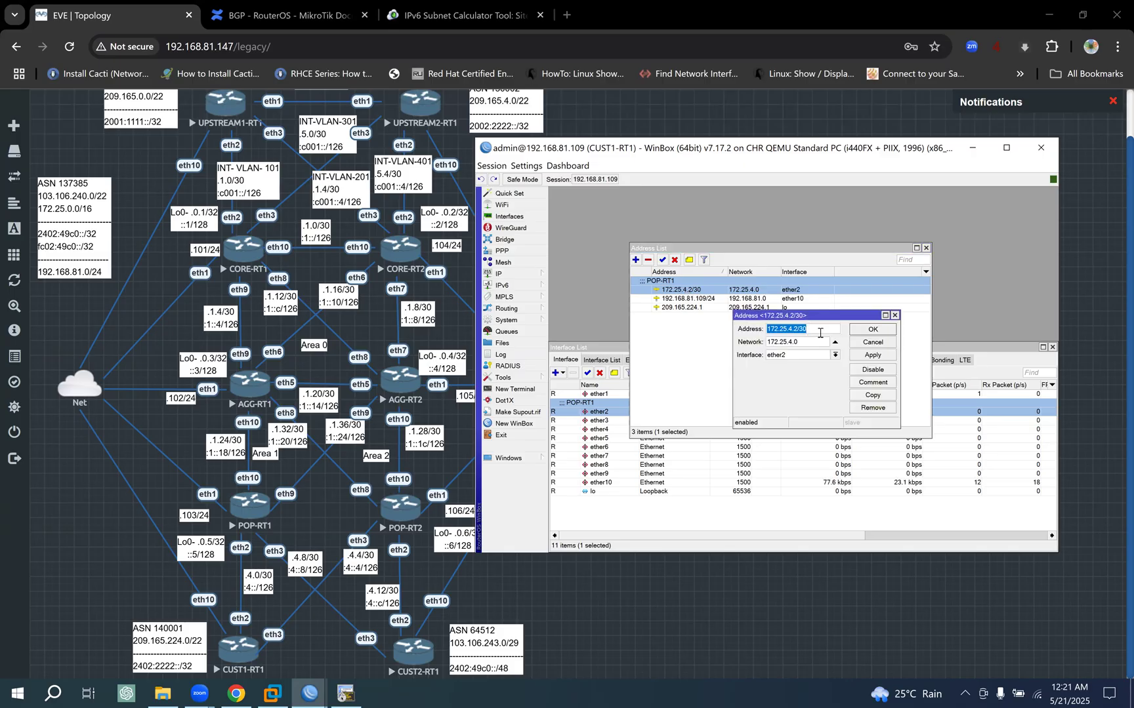
pyautogui.click(882, 342)
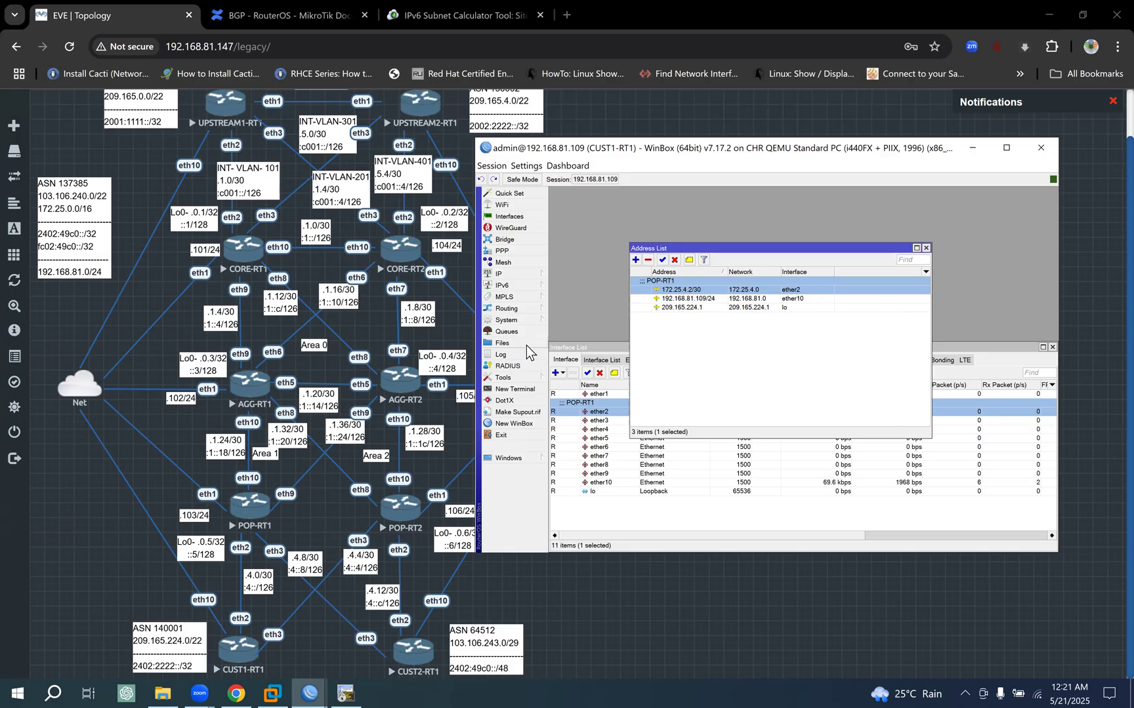
pyautogui.click(524, 378)
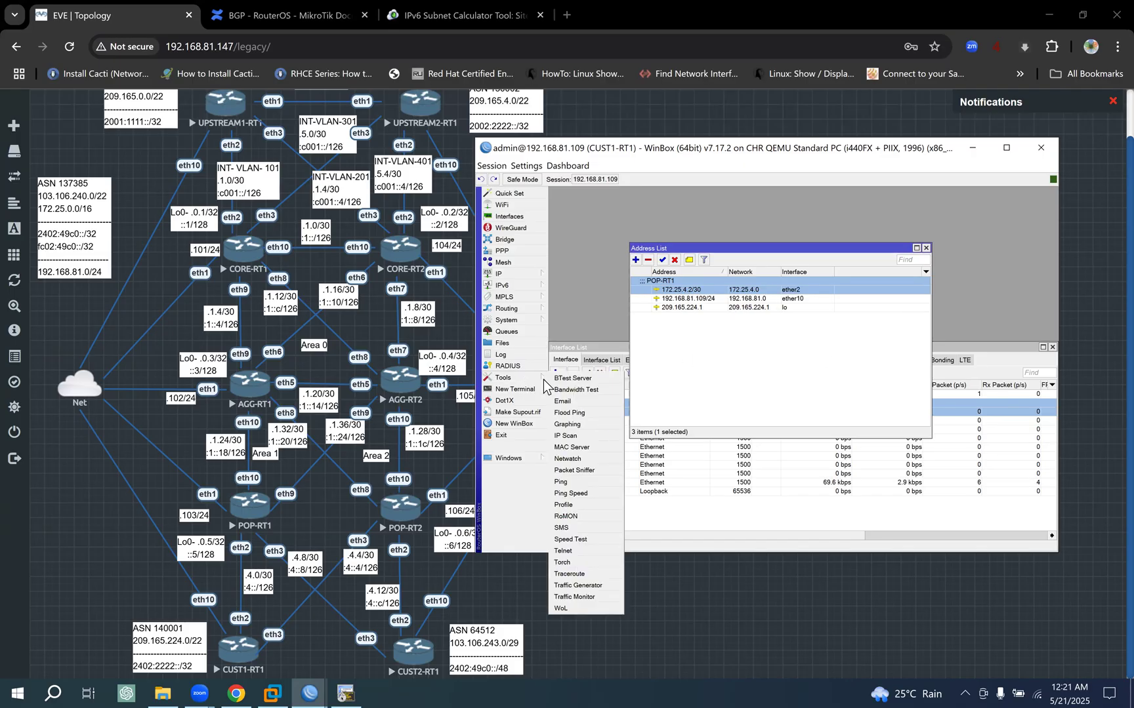
pyautogui.click(564, 482)
pyautogui.hotkey('ctrl', 'v')
pyautogui.press('BackSpace')
pyautogui.press('BackSpace')
pyautogui.press('BackSpace')
pyautogui.press('BackSpace')
pyautogui.write('1')
pyautogui.click(919, 250)
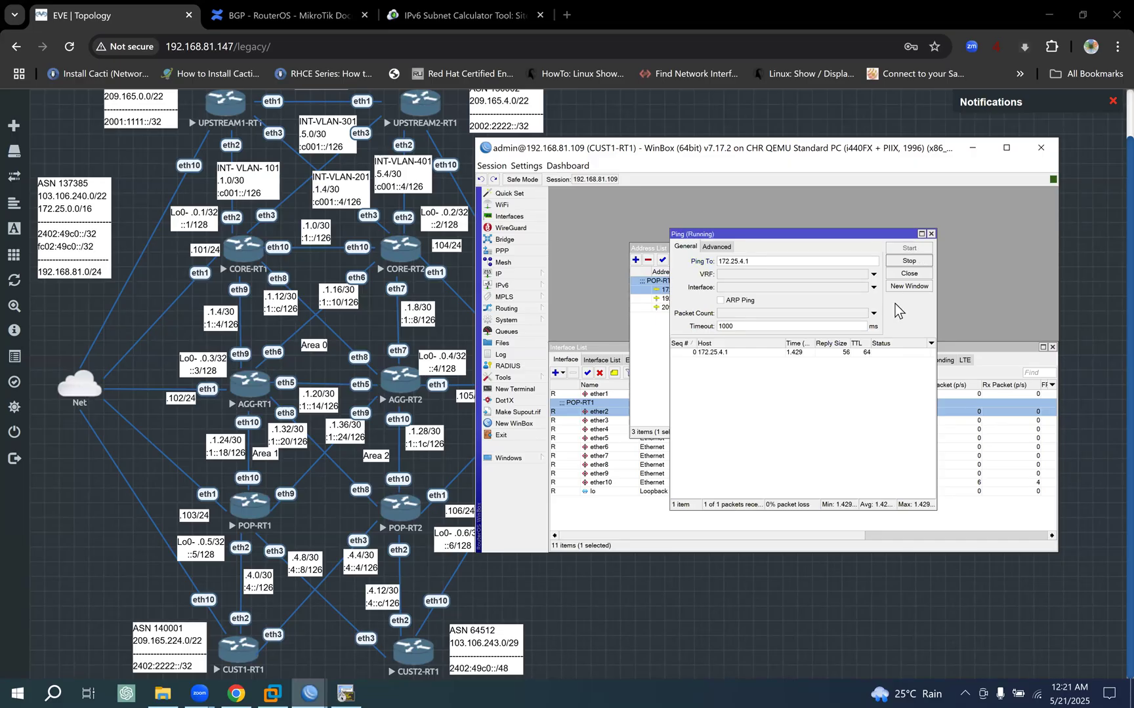
pyautogui.click(908, 264)
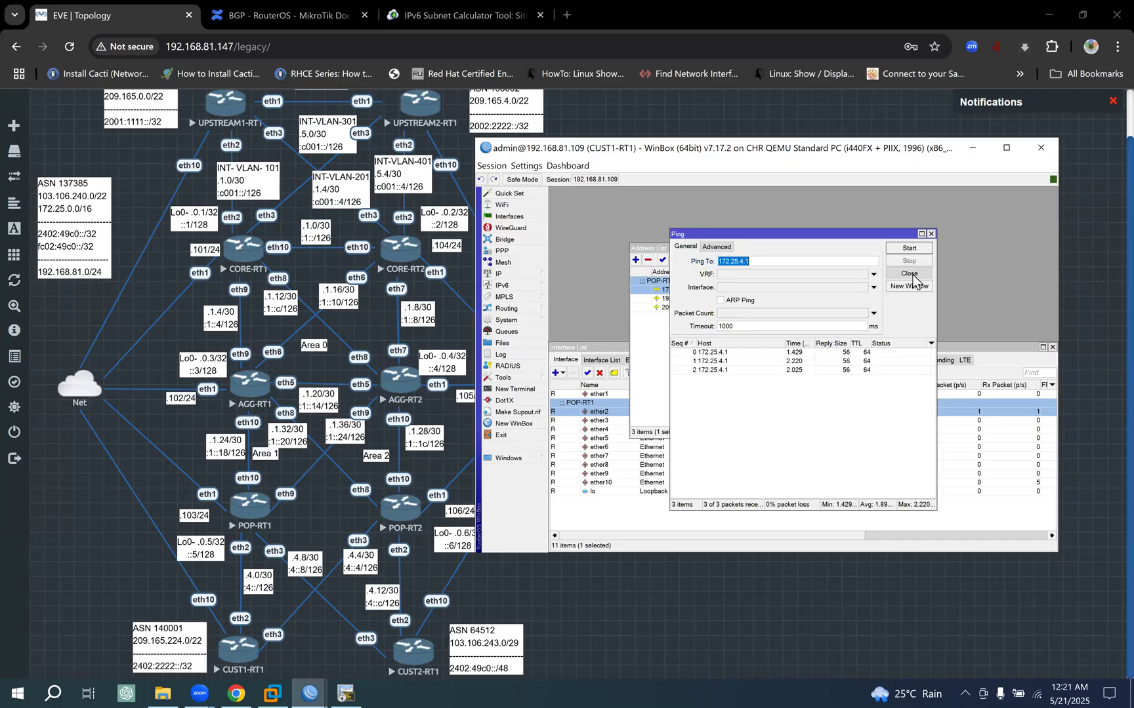
pyautogui.click(931, 234)
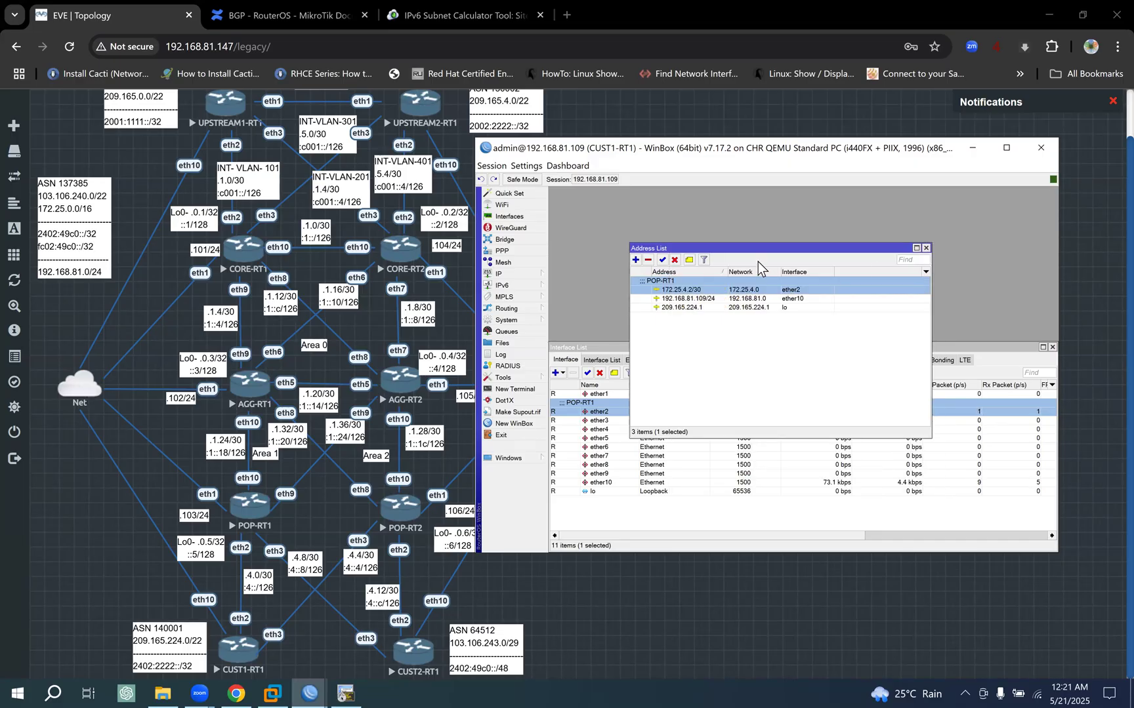
# - Close CUST1-RT1's IPv4 address list and open its IPv6 address list, moving it clear of the interface list entries
pyautogui.click(926, 248)
pyautogui.click(531, 285)
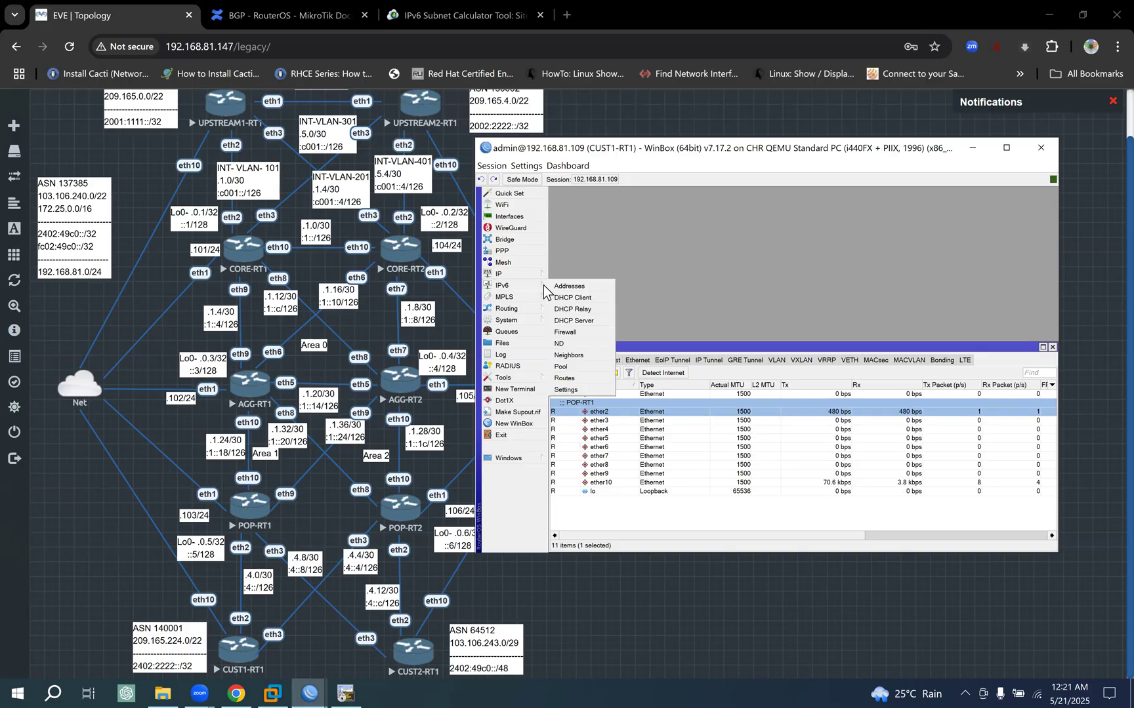
pyautogui.click(569, 287)
pyautogui.moveTo(733, 279); pyautogui.dragTo(683, 214)
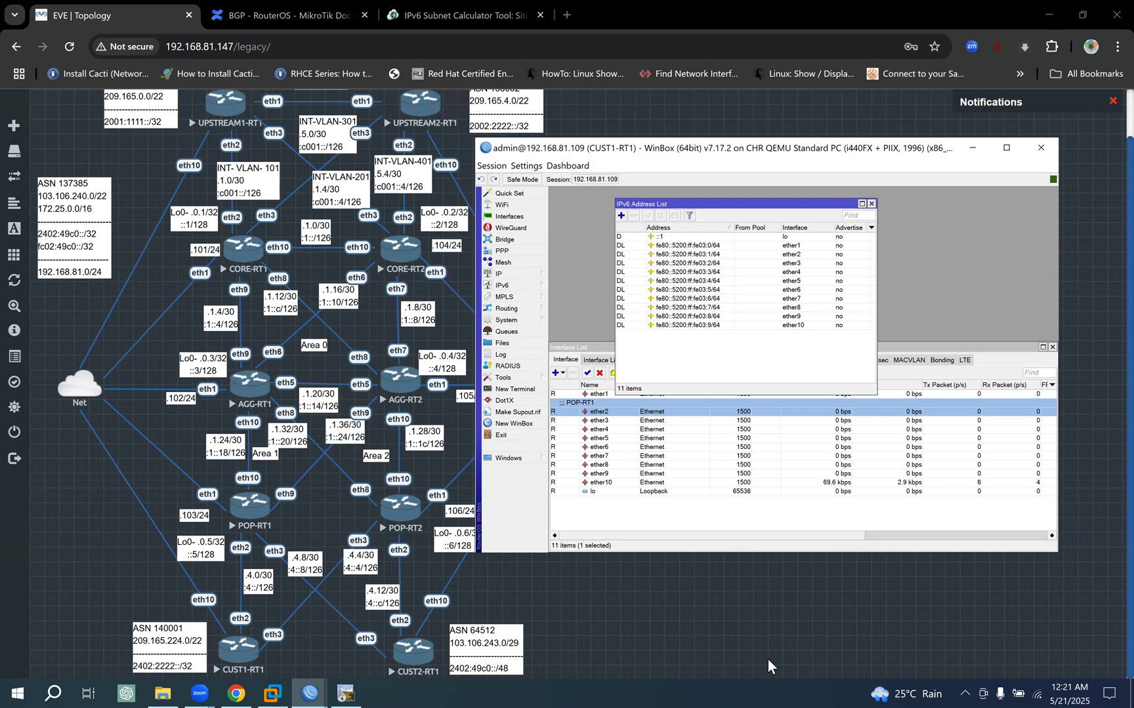
pyautogui.click(734, 656)
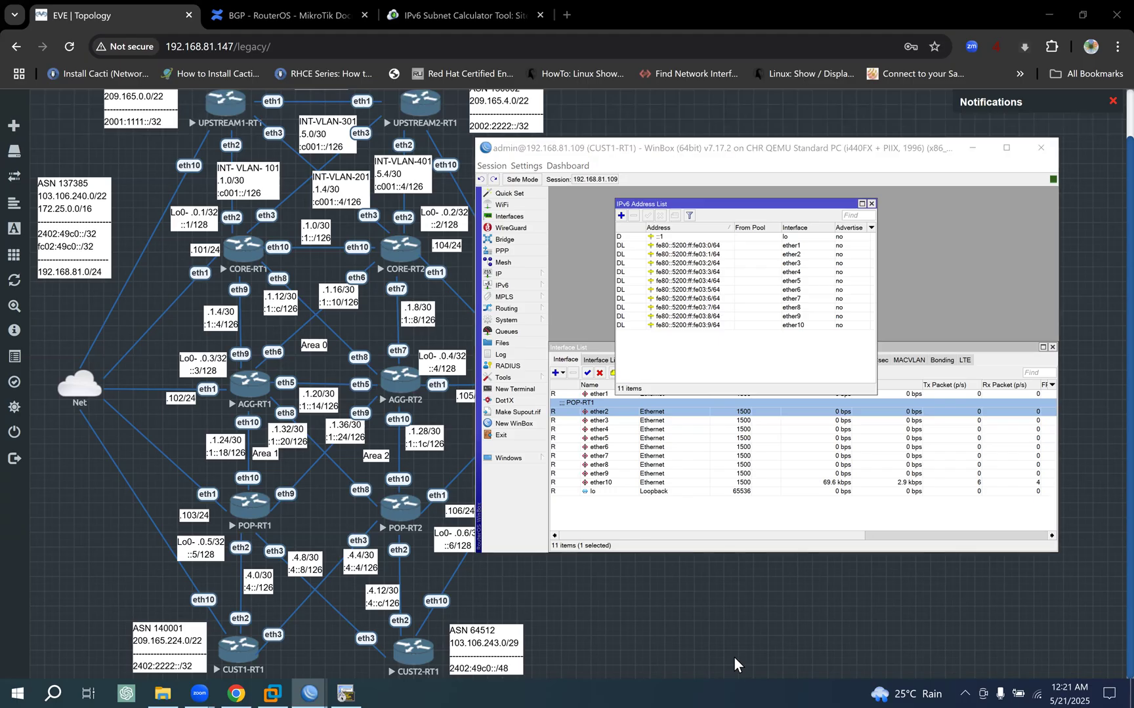
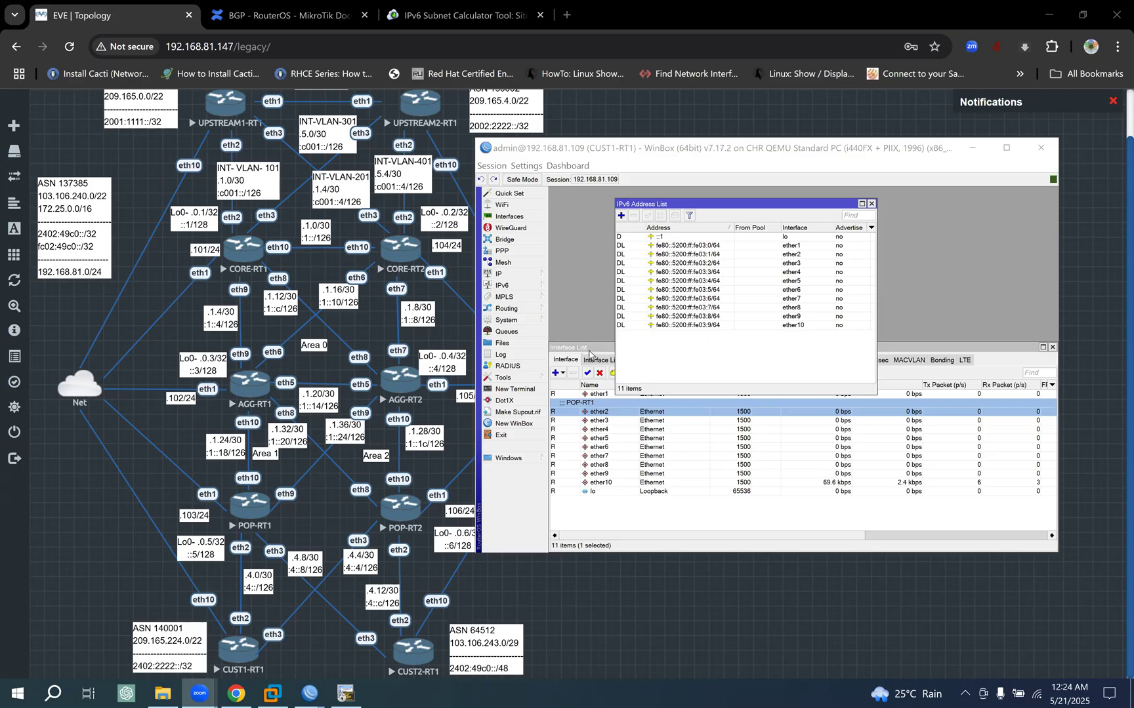
# - Start a new IPv6 address entry on CUST1-RT1 and assign it to the ether2 interface
pyautogui.click(588, 349)
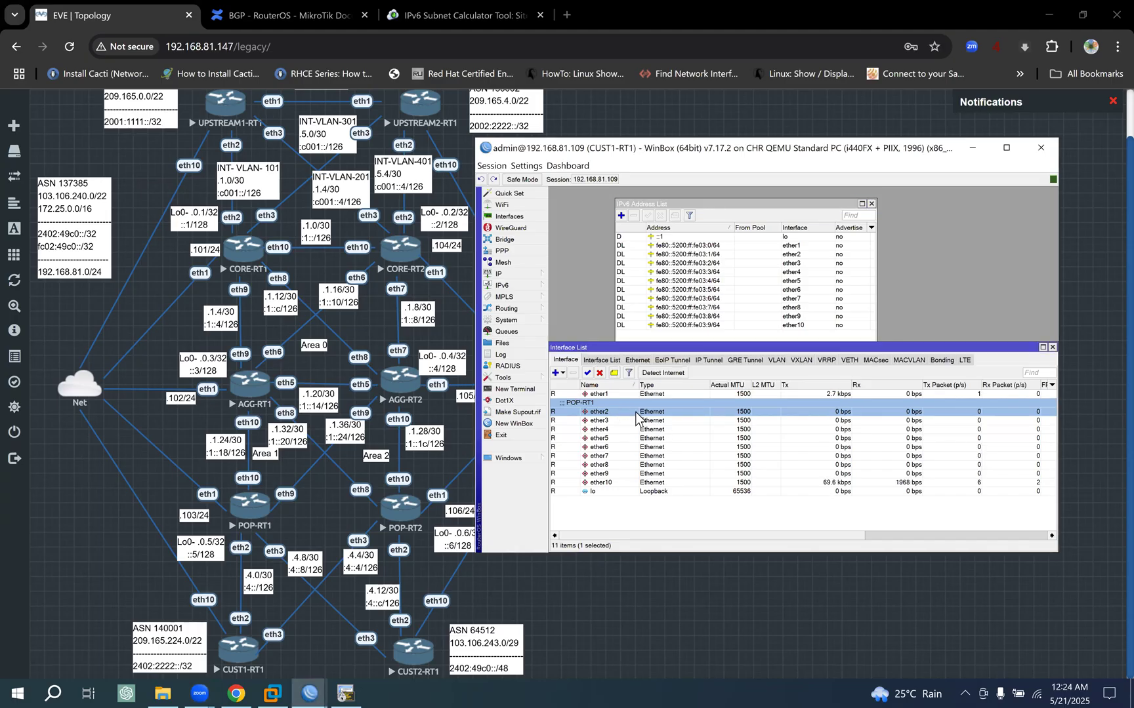
pyautogui.click(621, 216)
pyautogui.click(814, 345)
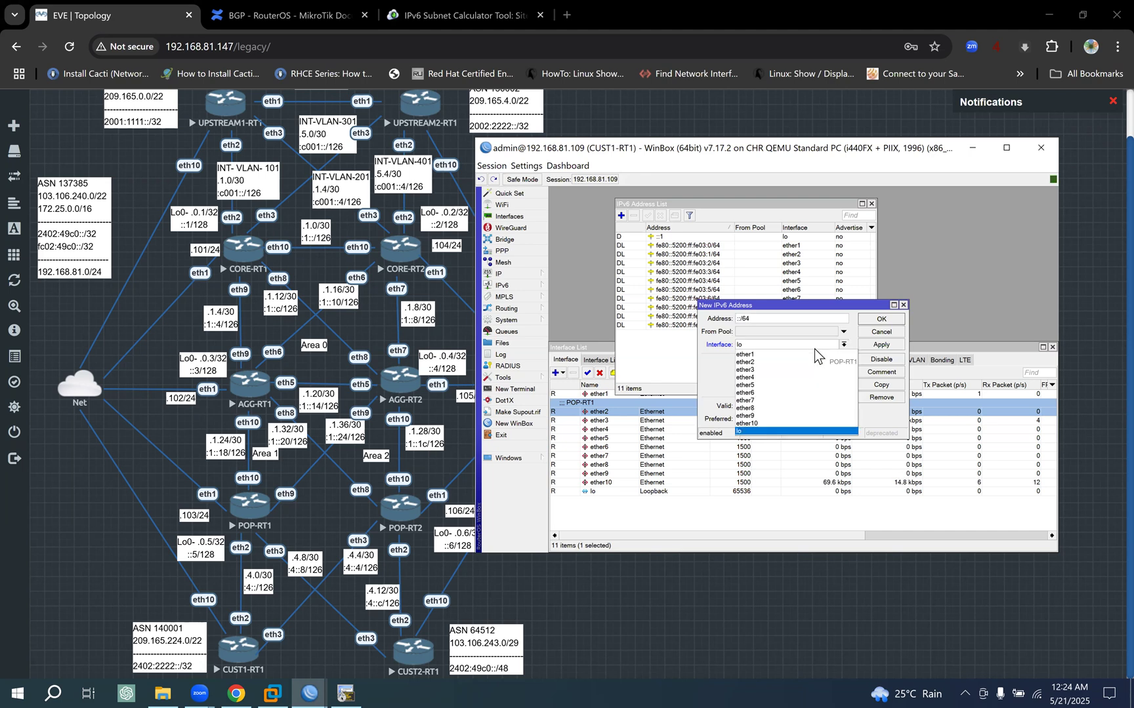
pyautogui.click(752, 361)
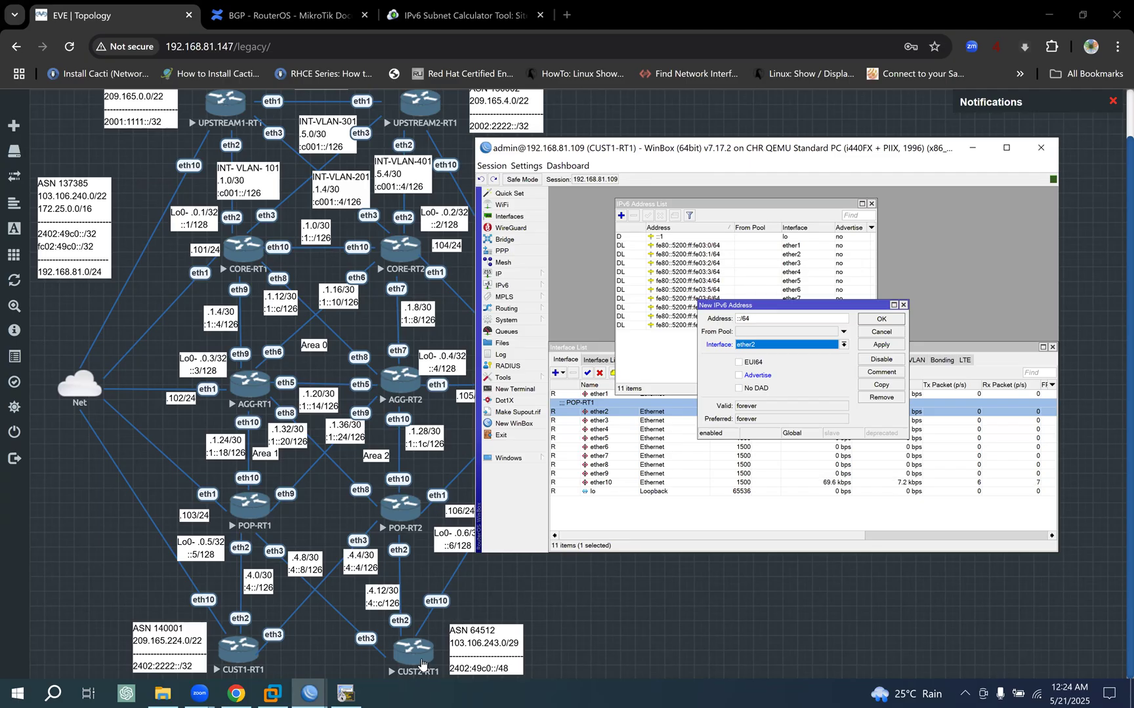
# - Copy the fc02:49c0:4::1/126 address from POP-RT1's ether2 IPv6 entry and return to CUST1-RT1's new address entry
pyautogui.moveTo(318, 689)
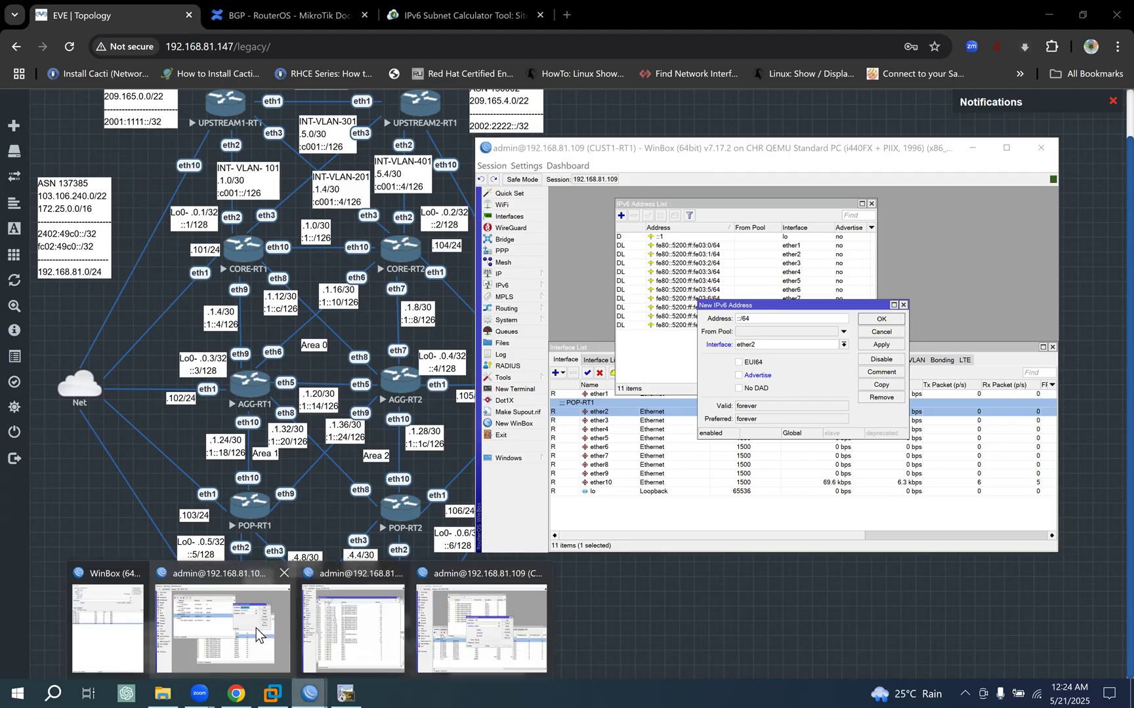
pyautogui.click(338, 639)
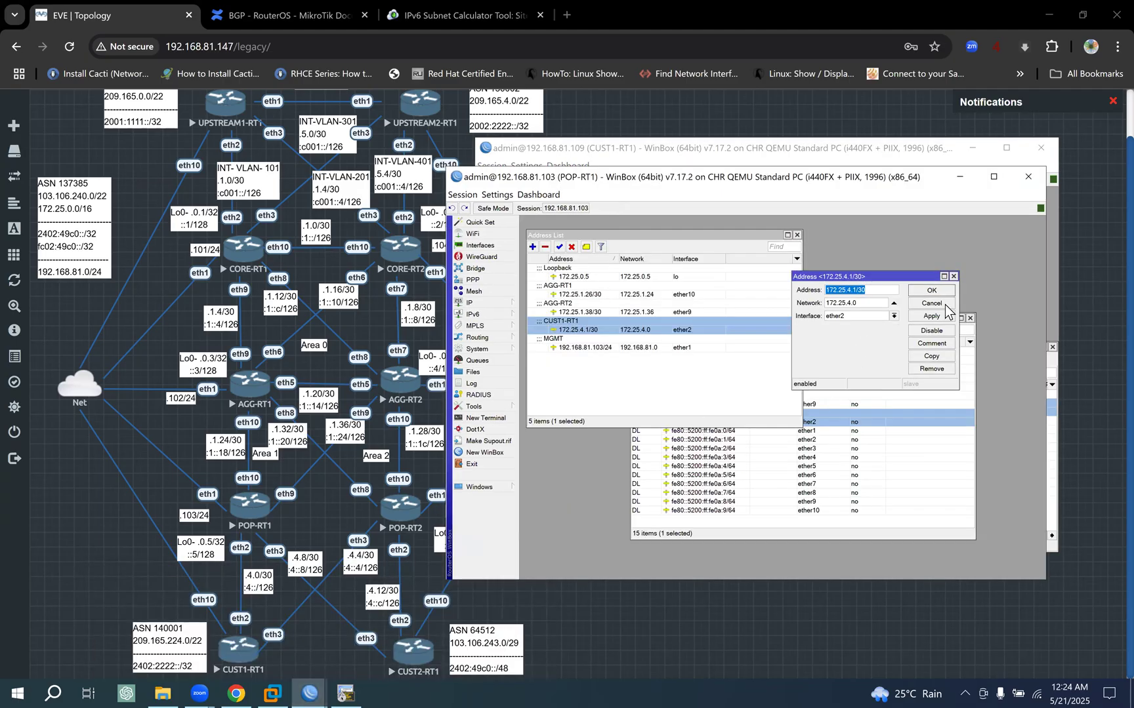
pyautogui.click(934, 305)
pyautogui.click(718, 422)
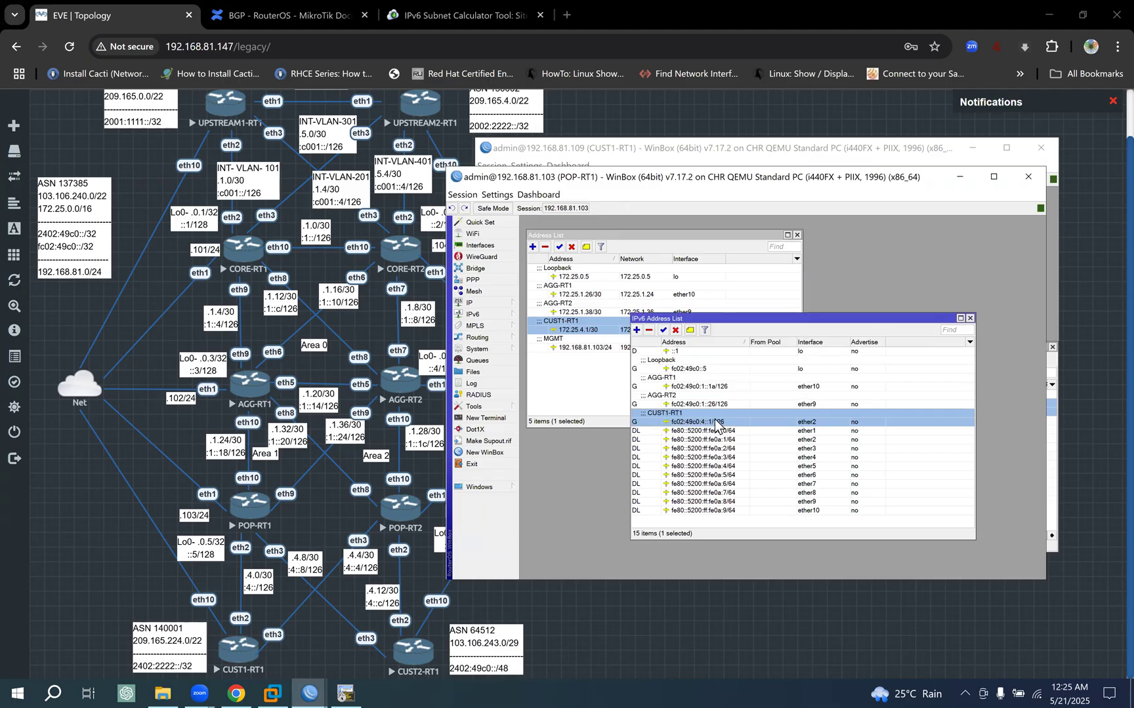
pyautogui.doubleClick(716, 421)
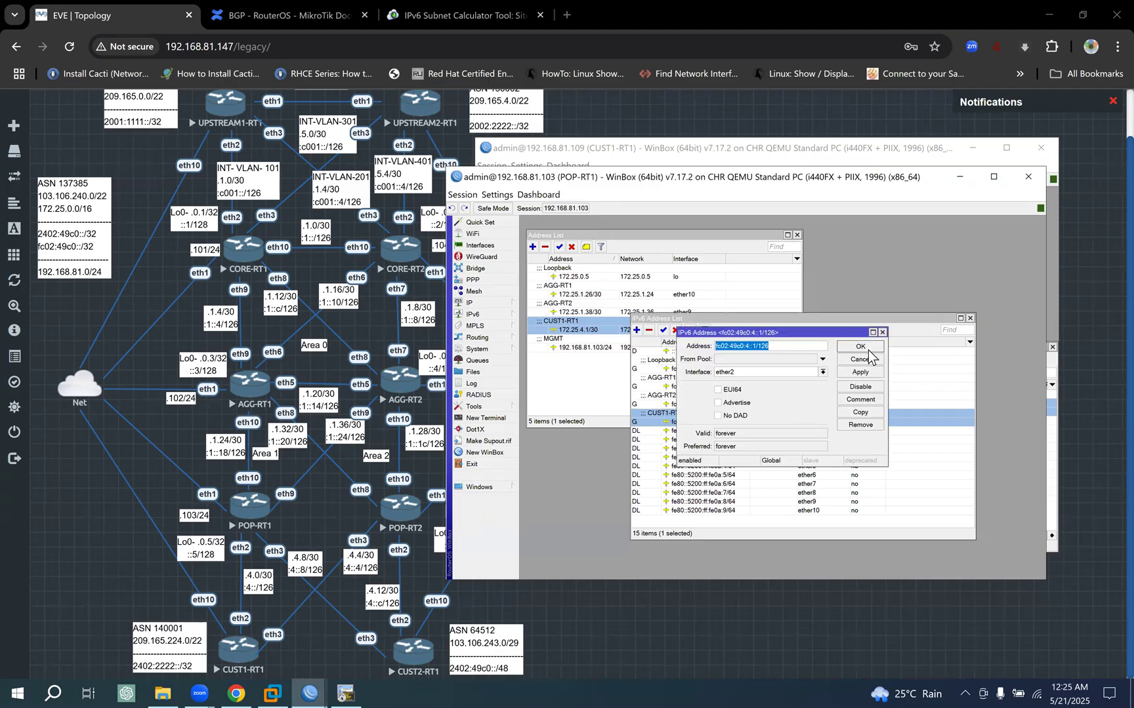
pyautogui.press('Escape')
pyautogui.click(957, 177)
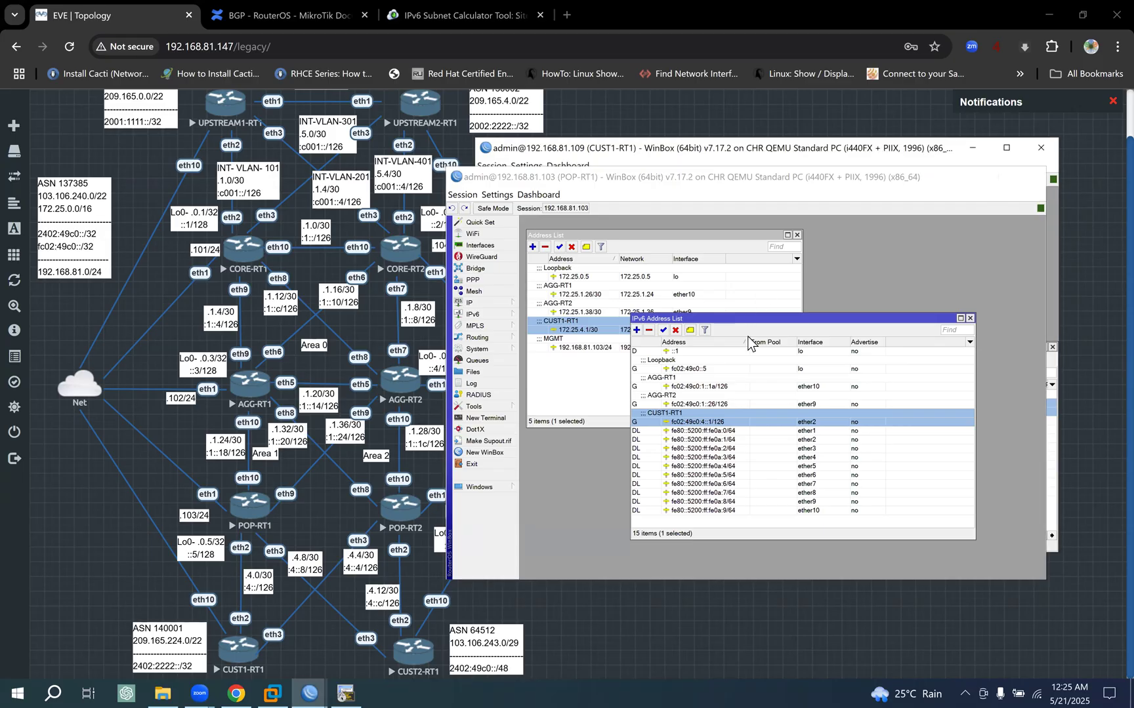
# - Paste the copied address into CUST1-RT1's new IPv6 entry, change it to fc02:49c0:4::2/126 and save it
pyautogui.write('fc02:49c0:4::1/126')
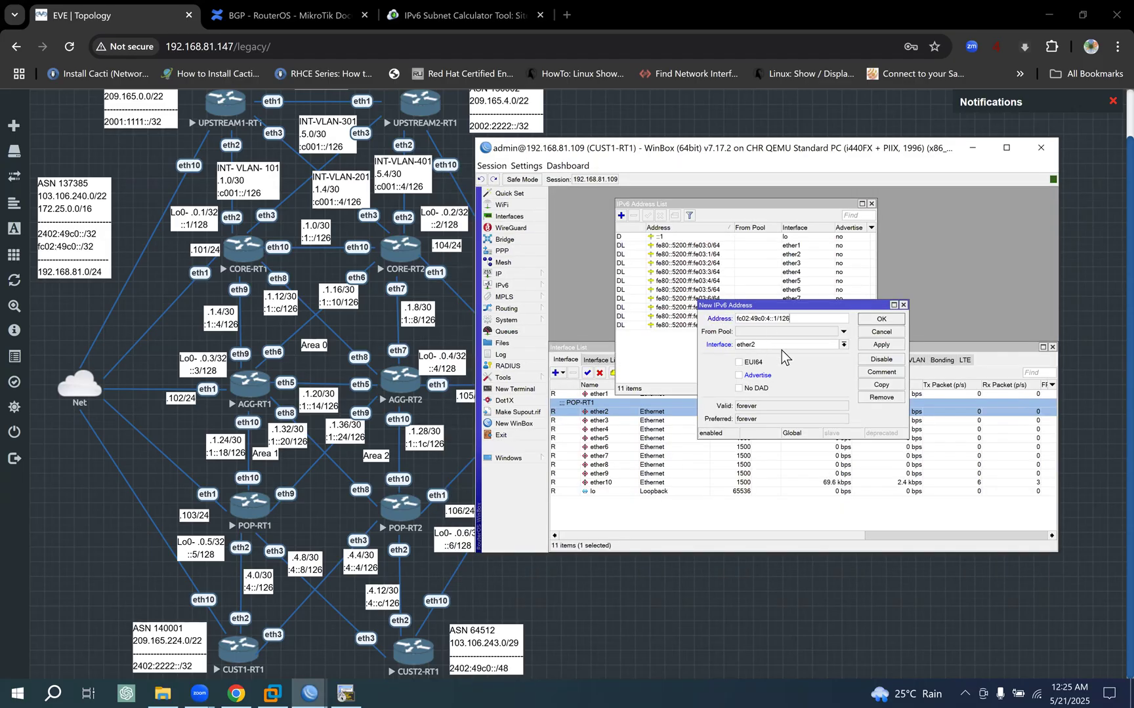
pyautogui.press('Left')
pyautogui.press('Left')
pyautogui.click(883, 346)
pyautogui.click(881, 319)
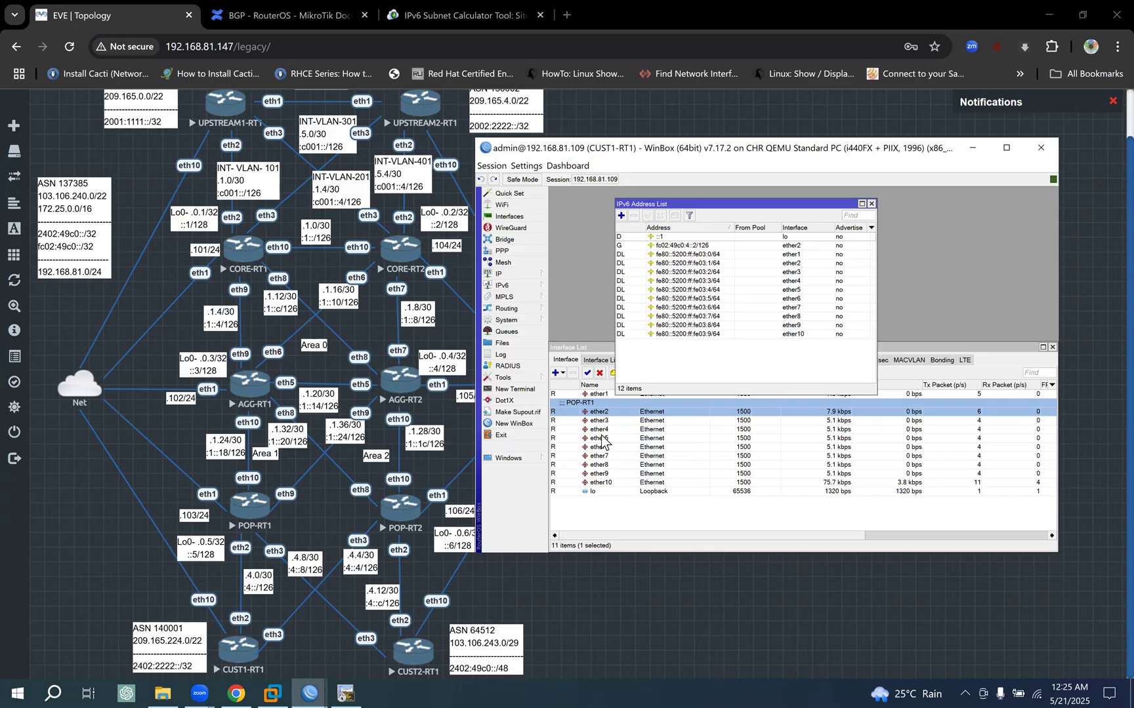
# - Copy the POP-RT1 comment from CUST1-RT1's ether2 interface and use it as the comment of the fc02:49c0:4::2/126 address
pyautogui.doubleClick(598, 407)
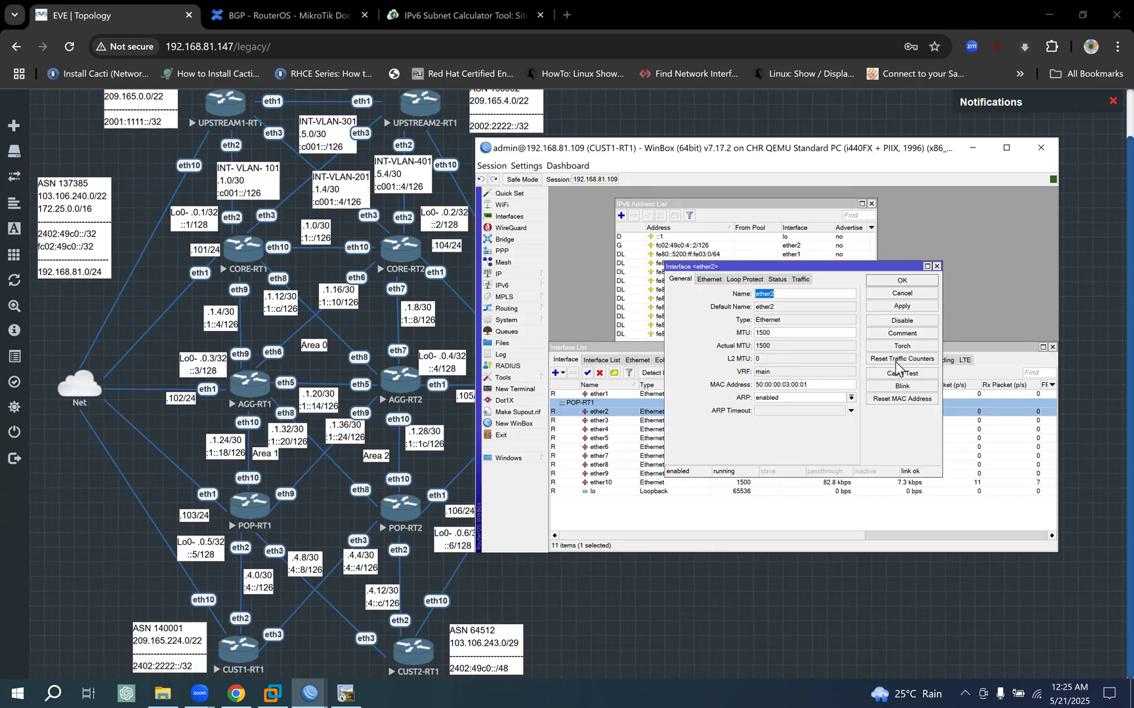
pyautogui.click(916, 335)
pyautogui.hotkey('ctrl', 'c')
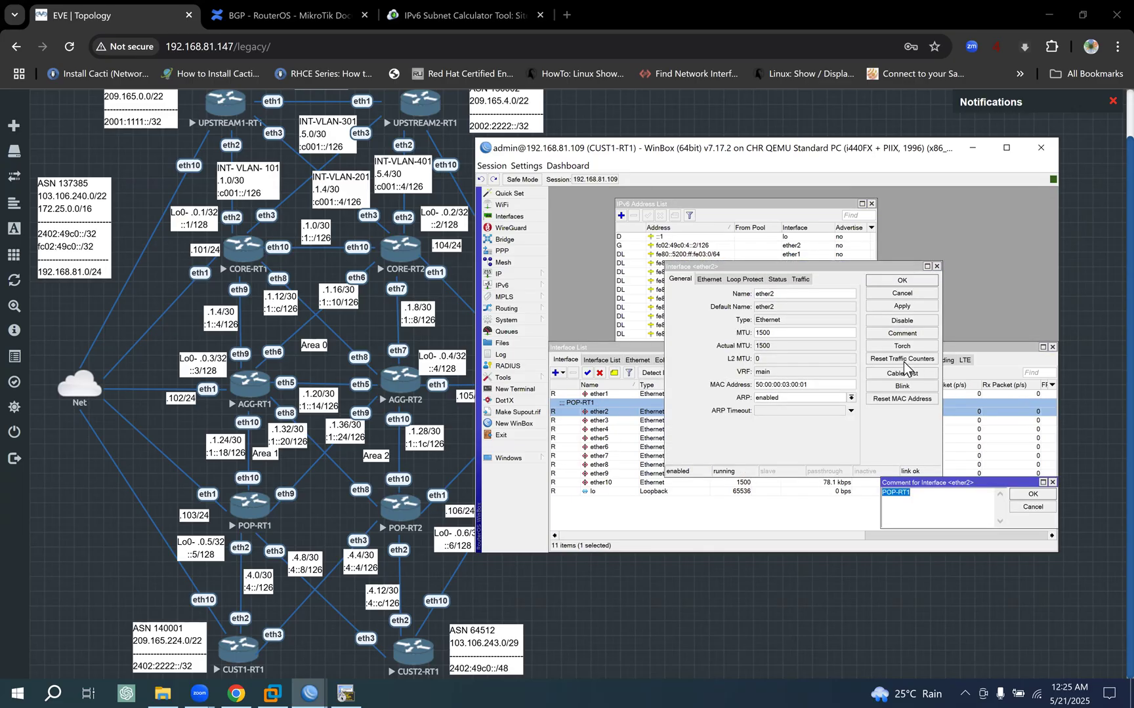
pyautogui.click(1033, 496)
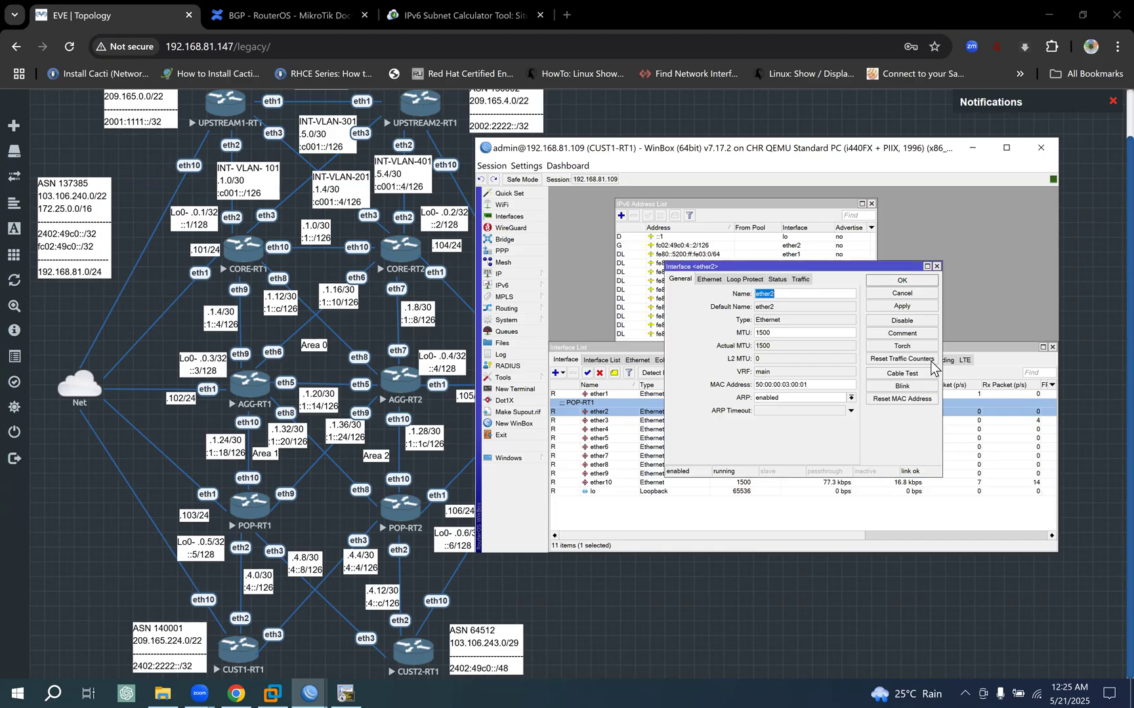
pyautogui.click(916, 283)
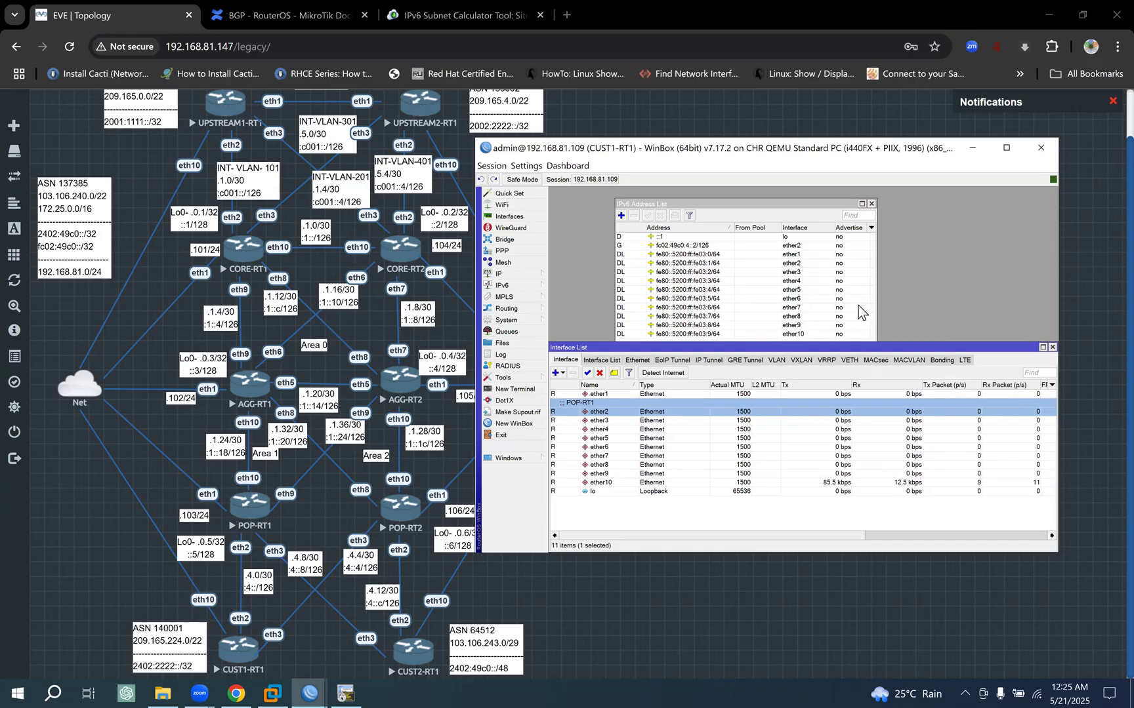
pyautogui.click(721, 228)
pyautogui.click(668, 246)
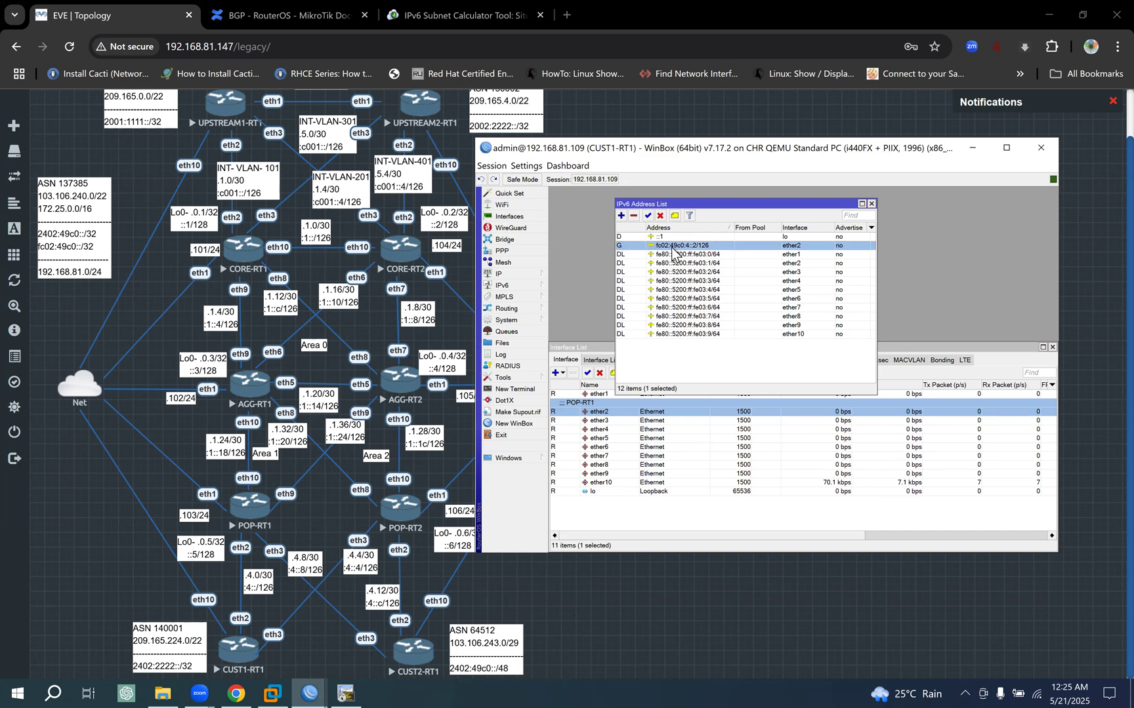
pyautogui.click(675, 215)
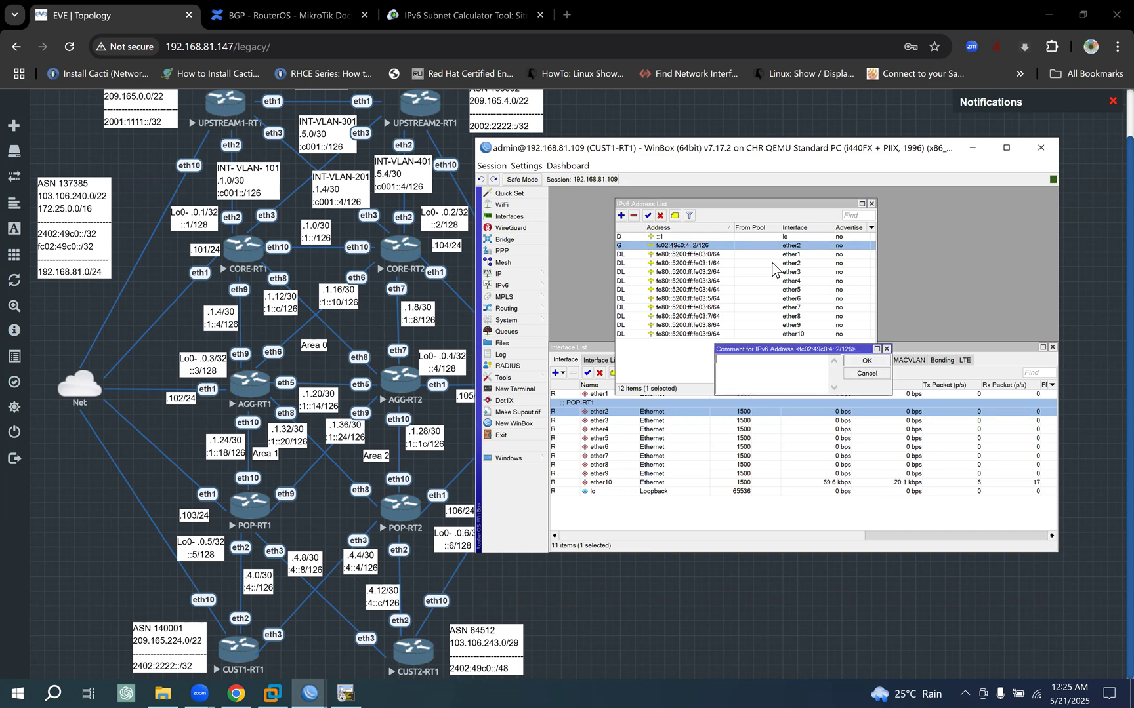
pyautogui.hotkey('ctrl', 'v')
pyautogui.click(865, 361)
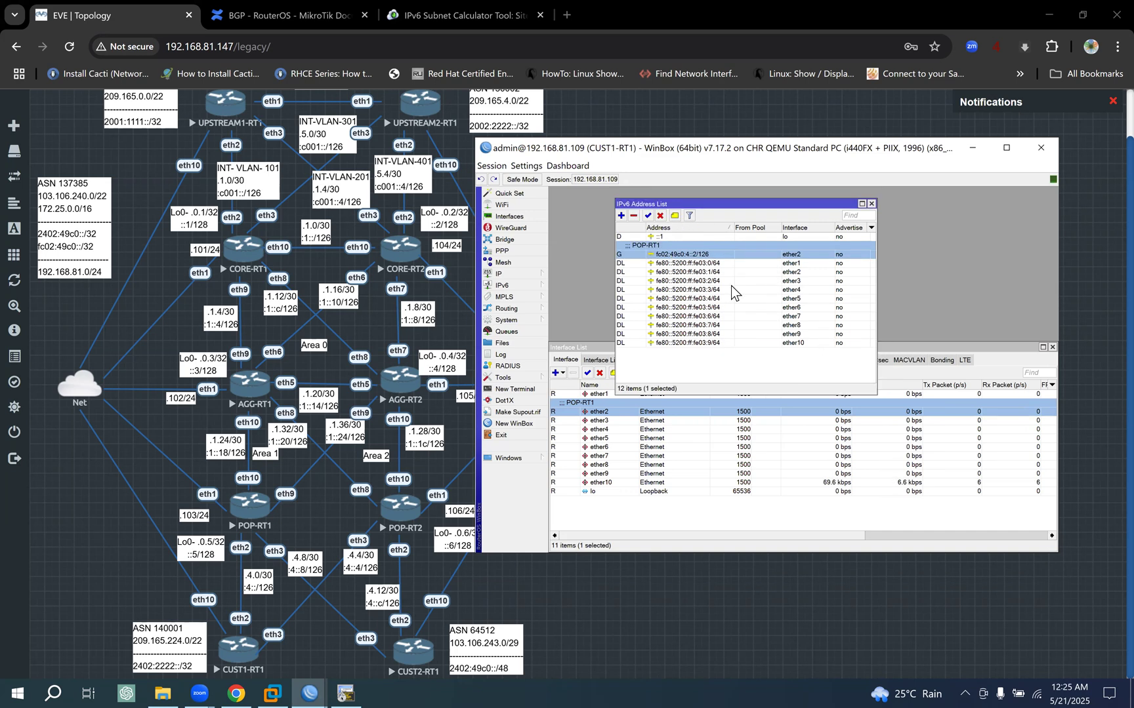
# - Open CUST1-RT1's IPv4 address list, select the 209.165.224.1 entry on lo and move the list clear of the IPv6 address list
pyautogui.click(587, 348)
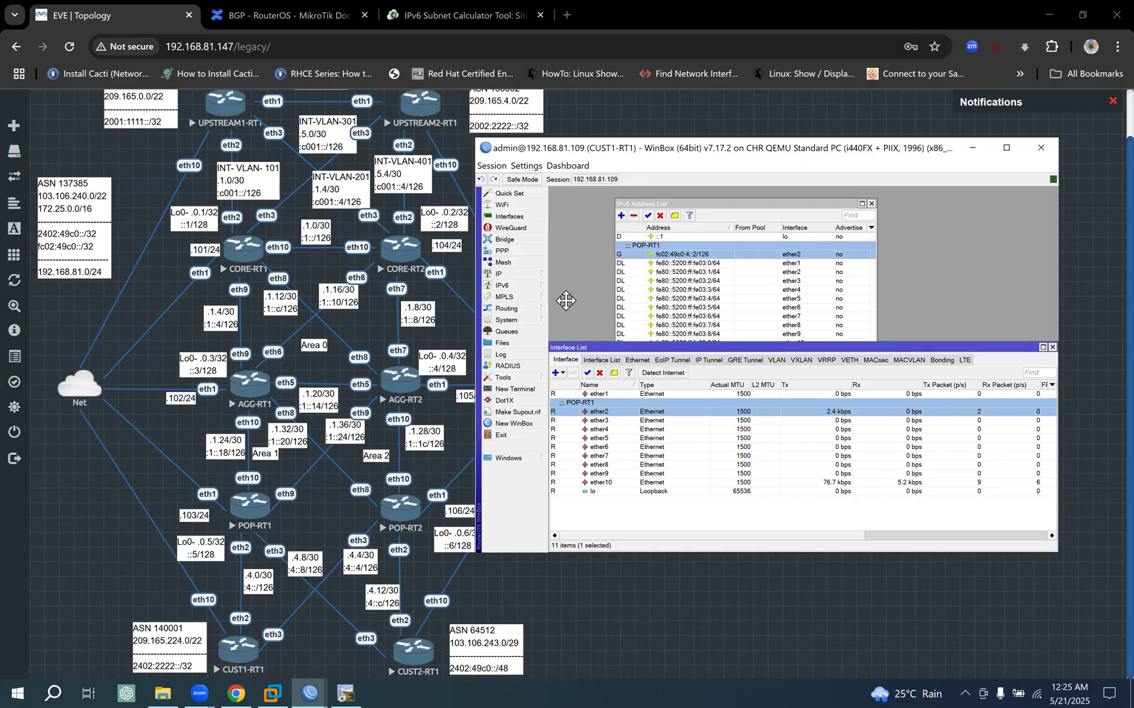
pyautogui.click(506, 273)
pyautogui.click(568, 286)
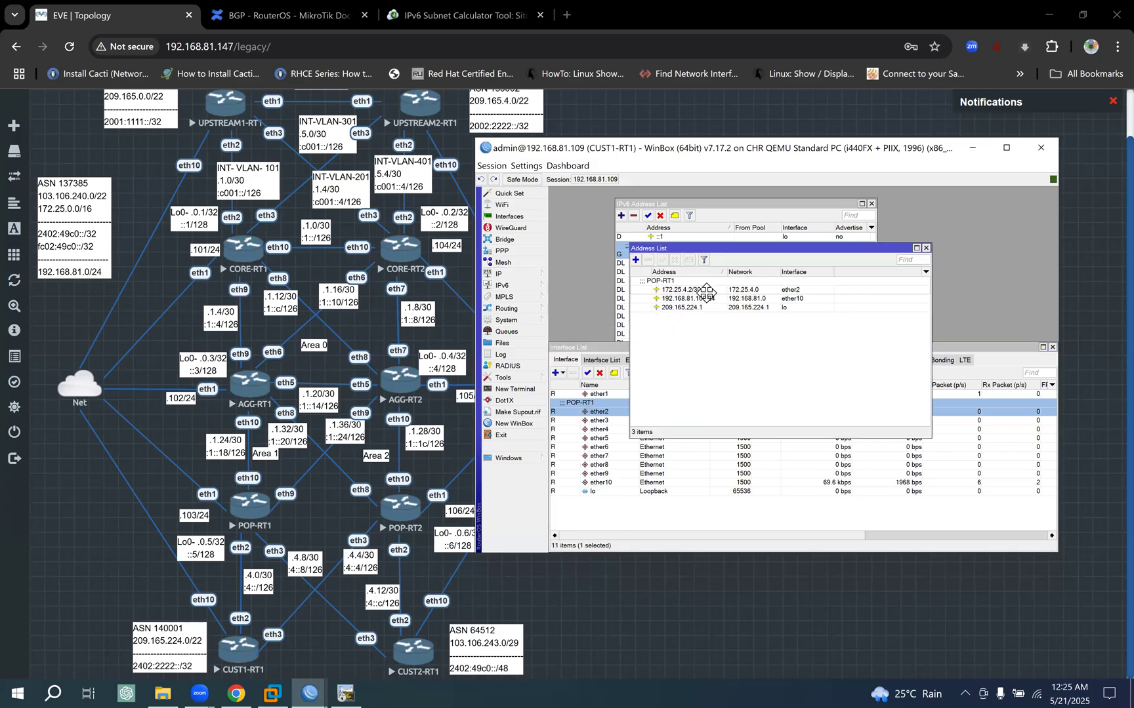
pyautogui.click(758, 307)
pyautogui.moveTo(805, 256); pyautogui.dragTo(835, 434)
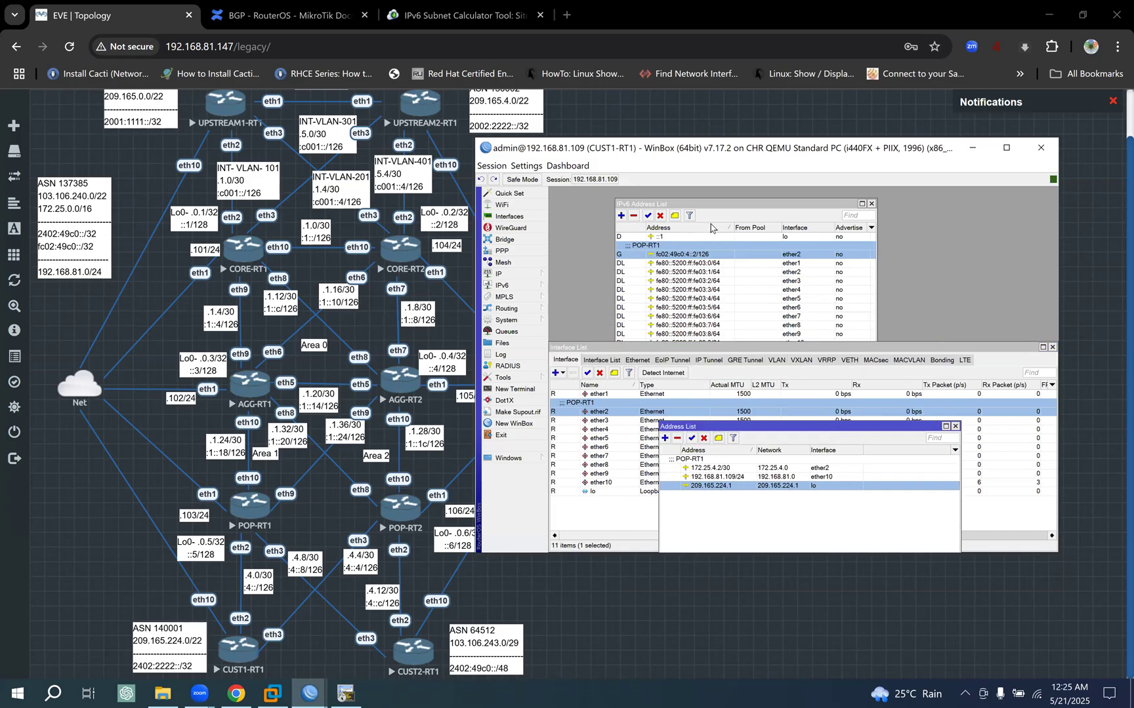
# - Add the IPv6 address 2402:2222::1 on CUST1-RT1's lo interface with advertising off, and close both address lists
pyautogui.click(739, 207)
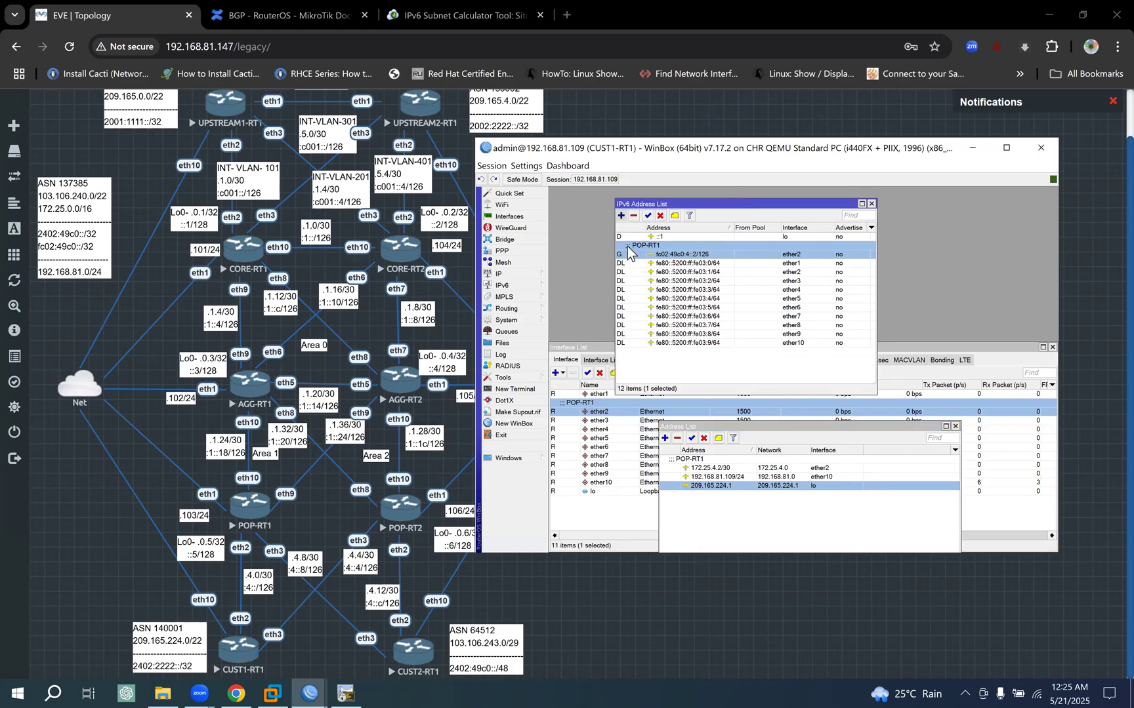
pyautogui.click(620, 215)
pyautogui.click(760, 375)
pyautogui.click(763, 319)
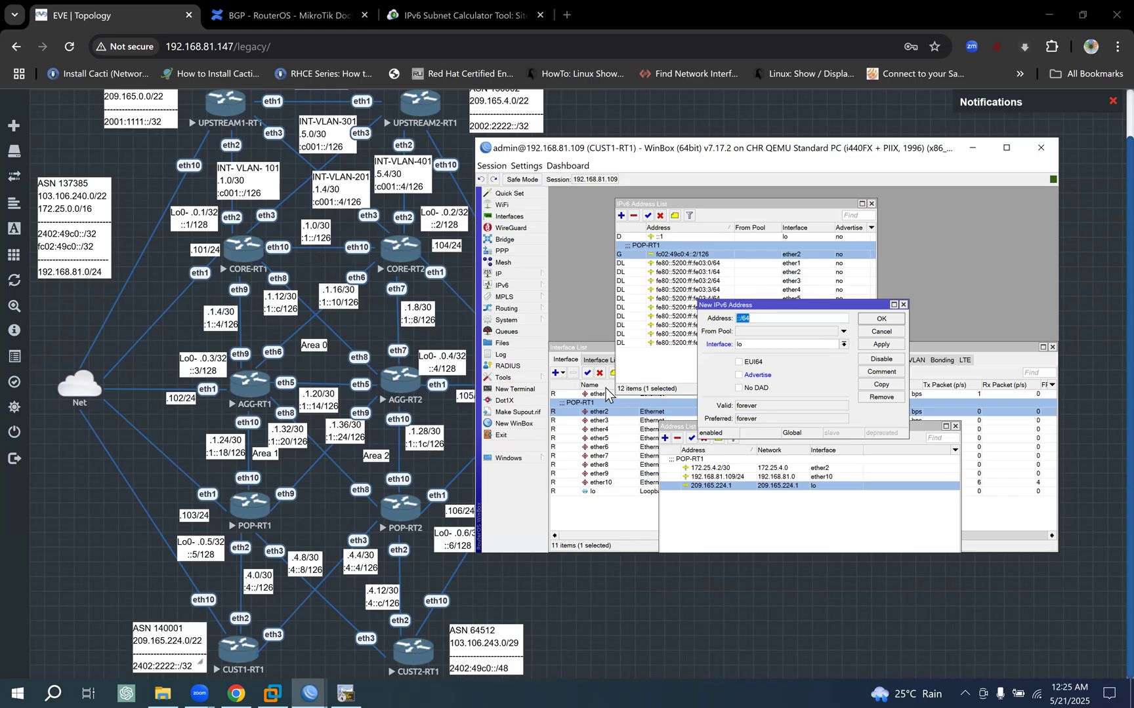
pyautogui.write('2402:2222')
pyautogui.click(886, 344)
pyautogui.click(886, 320)
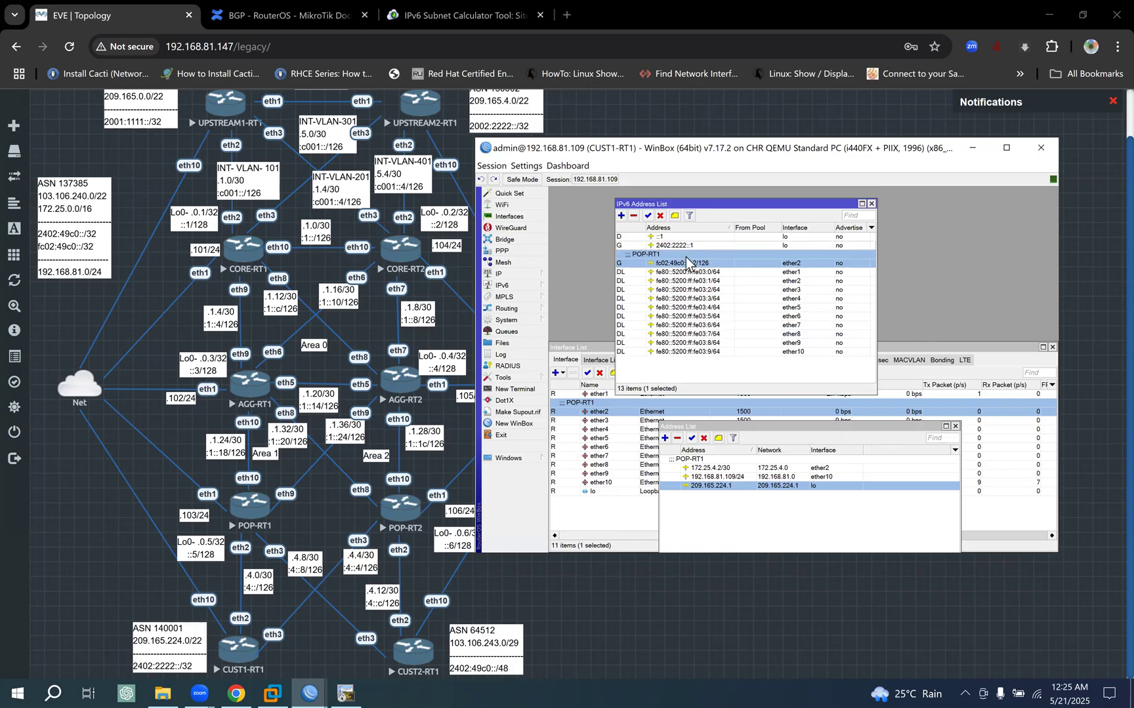
pyautogui.click(679, 244)
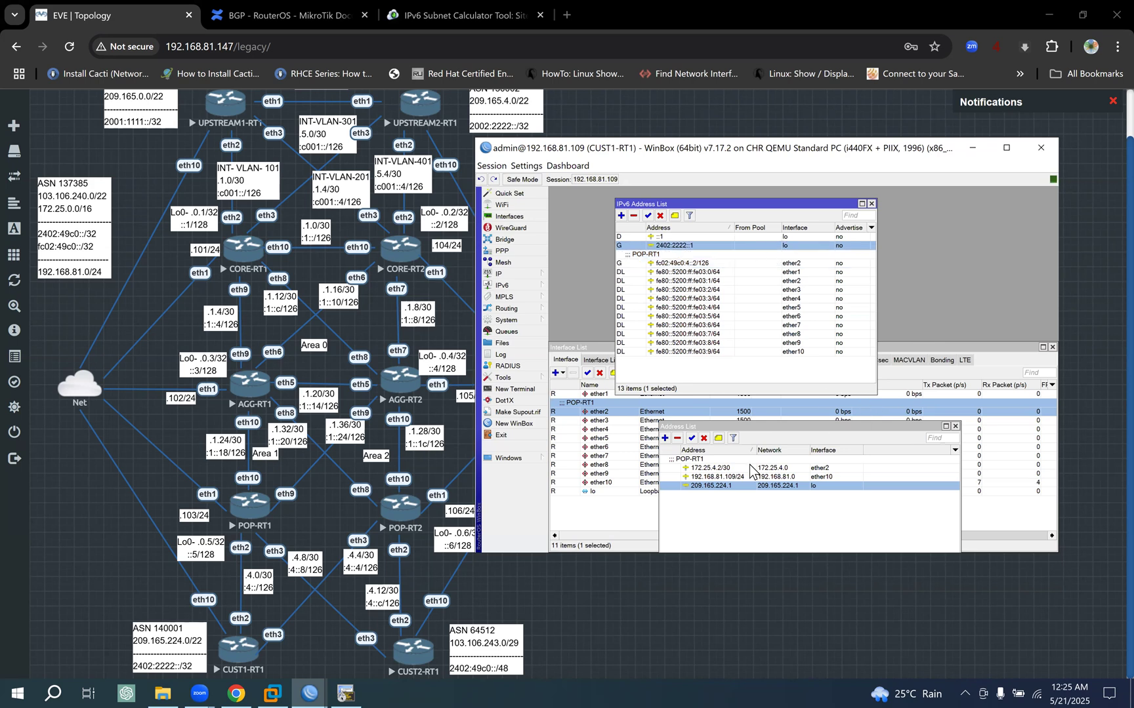
pyautogui.click(955, 427)
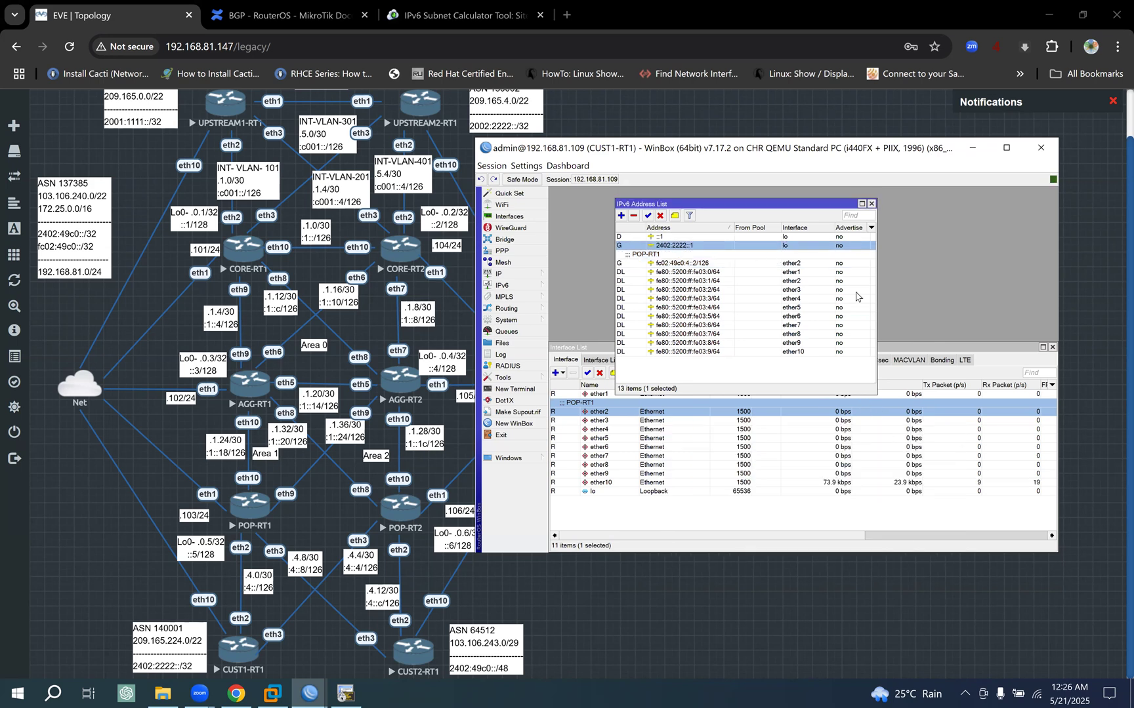
pyautogui.click(871, 204)
# - Comment CUST1-RT1's ether3 interface as POP-RT2, copying the router name from the prompt of the POP-RT2 terminal session
pyautogui.moveTo(694, 348); pyautogui.dragTo(697, 321)
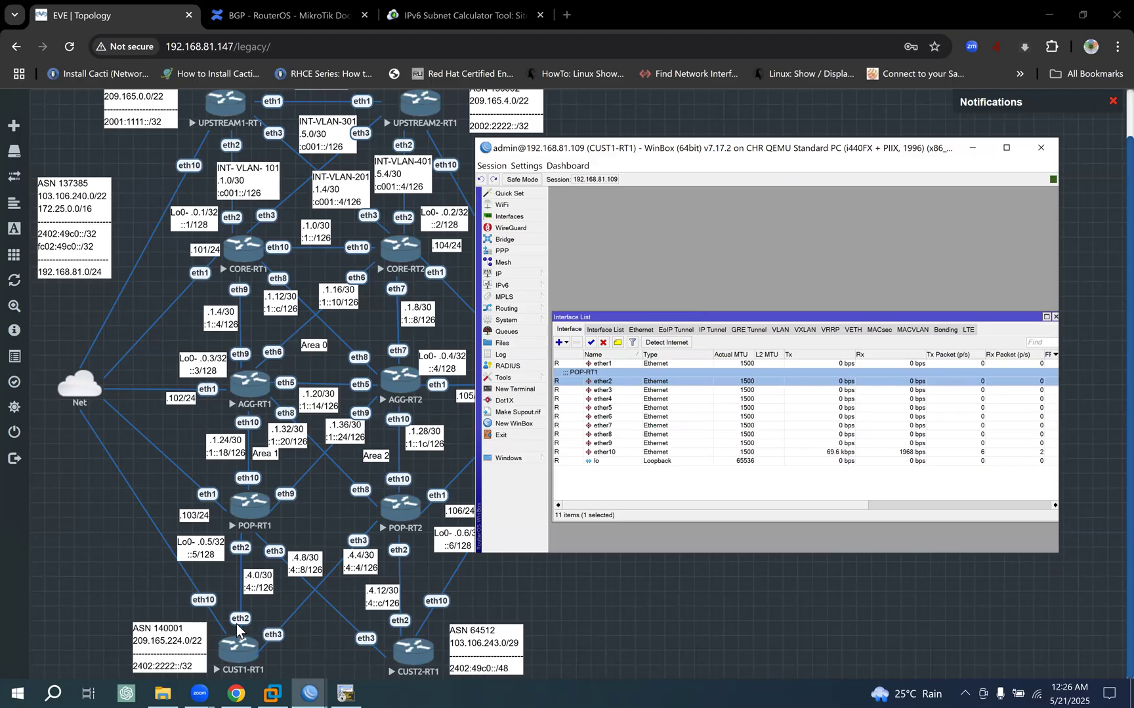
pyautogui.click(599, 391)
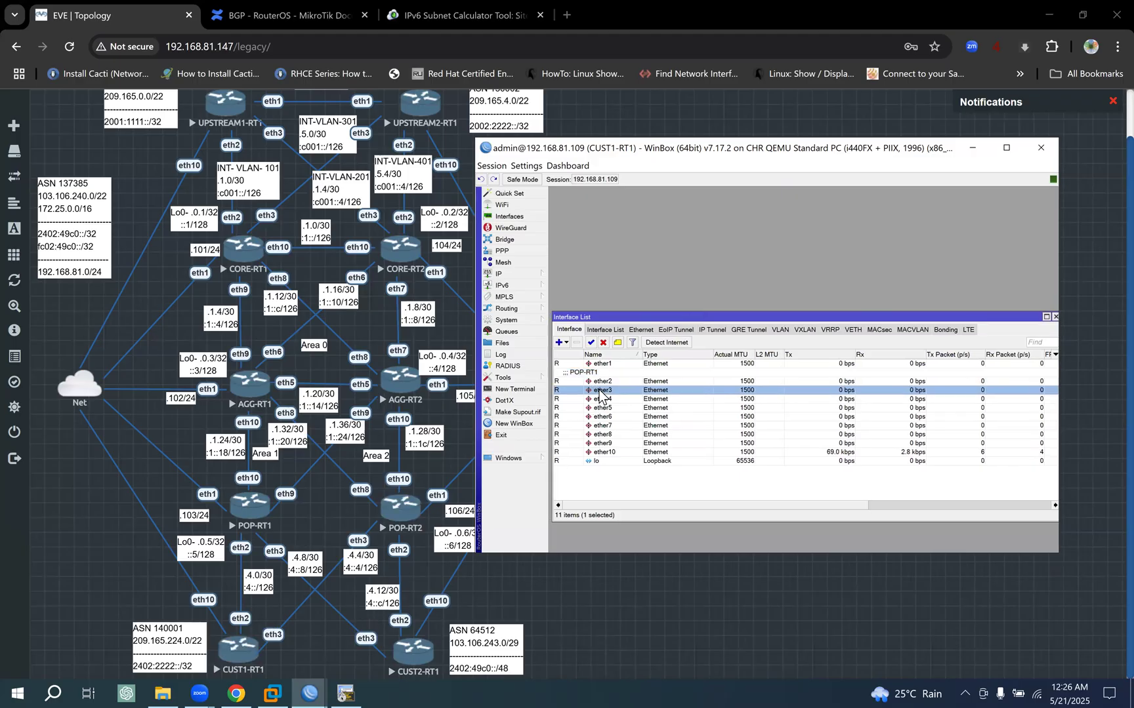
pyautogui.click(617, 342)
pyautogui.moveTo(894, 482); pyautogui.dragTo(685, 231)
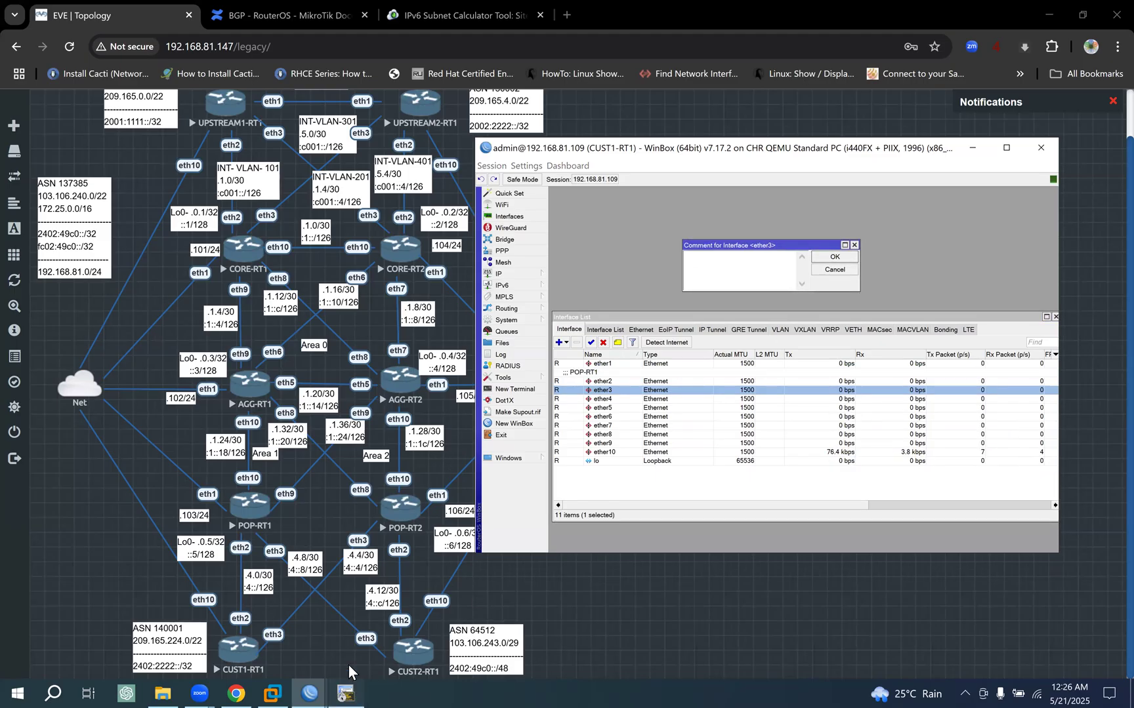
pyautogui.click(348, 692)
pyautogui.click(585, 154)
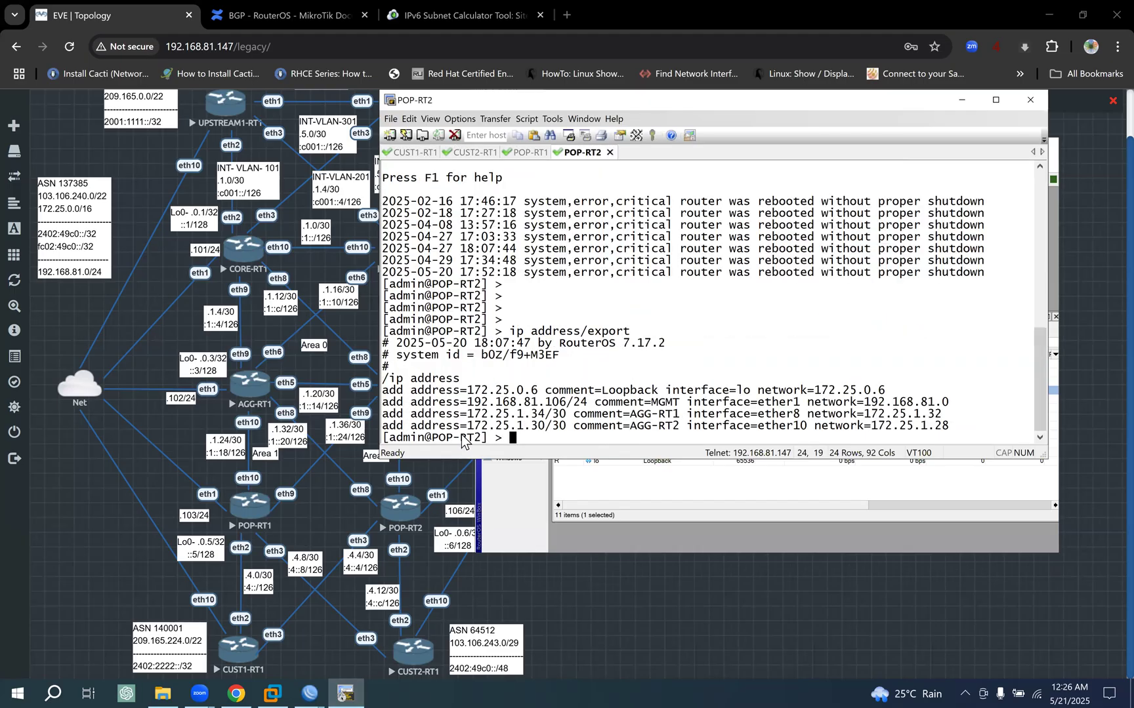
pyautogui.moveTo(434, 437); pyautogui.dragTo(482, 441)
pyautogui.hotkey('ctrl', 'c')
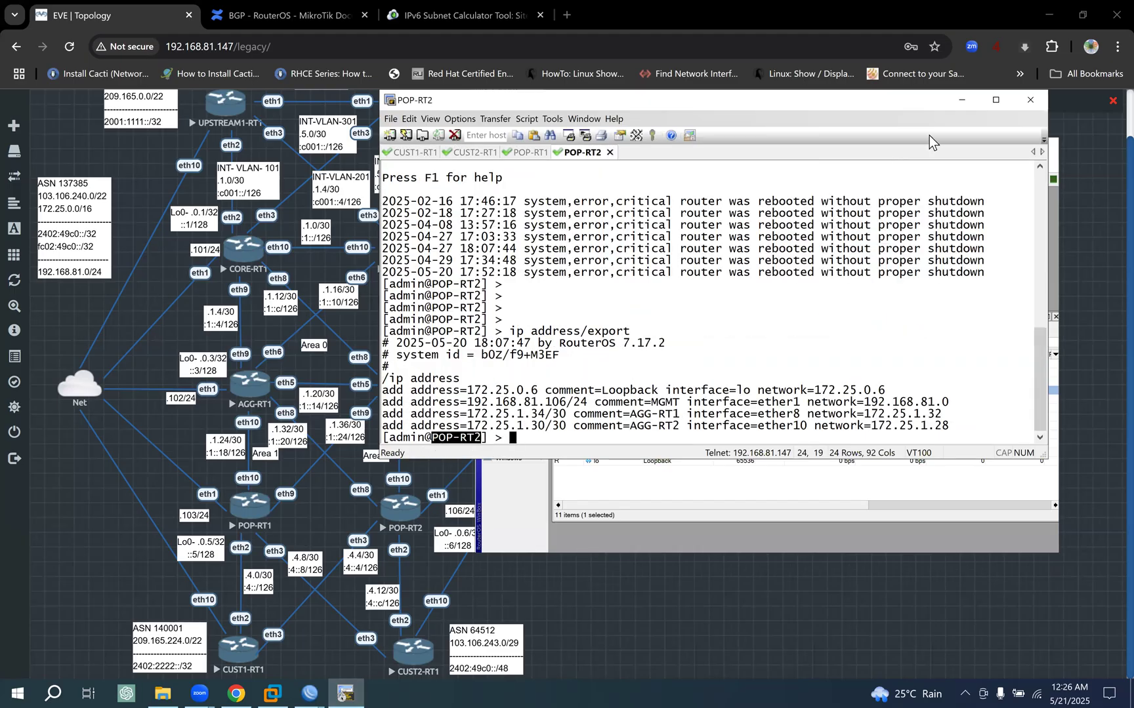
pyautogui.moveTo(841, 101); pyautogui.dragTo(702, 115)
pyautogui.click(817, 112)
pyautogui.hotkey('ctrl', 'v')
pyautogui.click(834, 258)
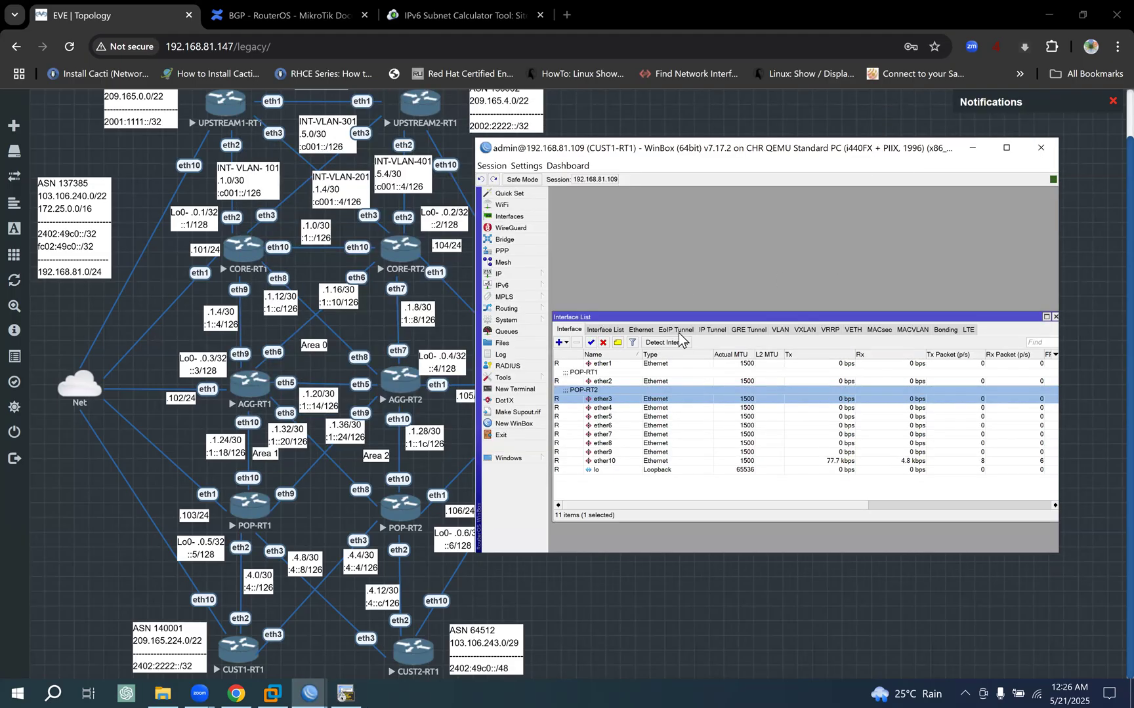
# - Add the IPv4 address 172.25.4.6/30 on CUST1-RT1's ether3 interface by duplicating the 172.25.4.2/30 entry
pyautogui.moveTo(675, 318); pyautogui.dragTo(610, 341)
pyautogui.click(504, 274)
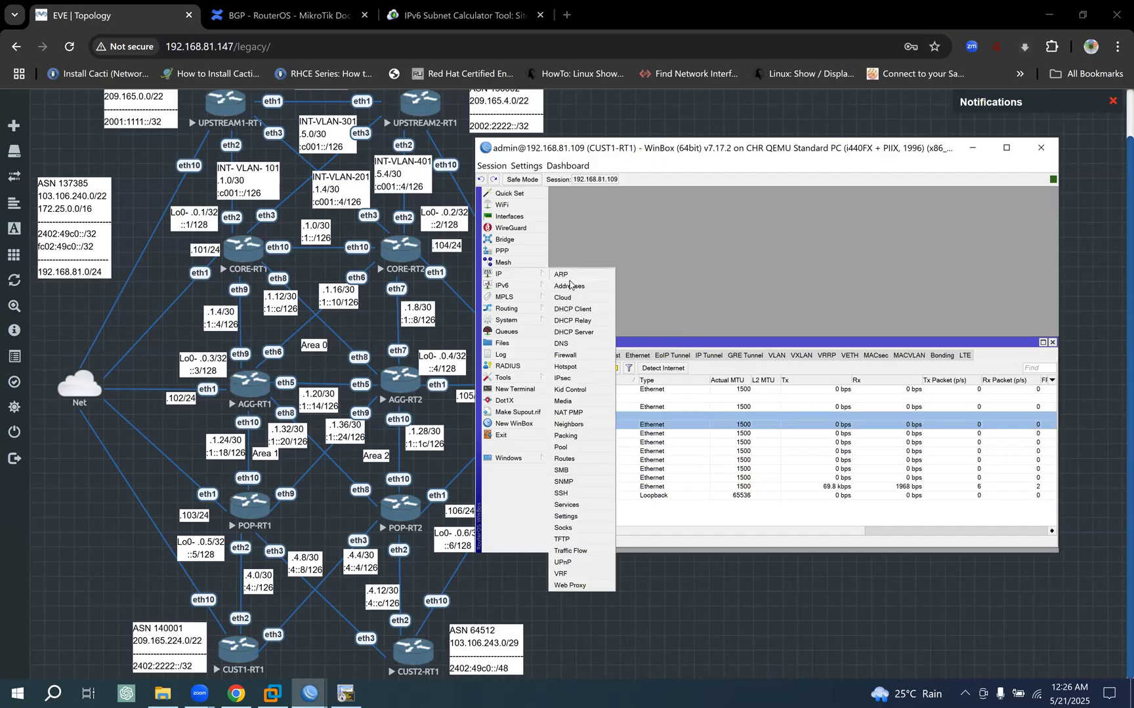
pyautogui.click(581, 286)
pyautogui.moveTo(763, 363); pyautogui.dragTo(713, 237)
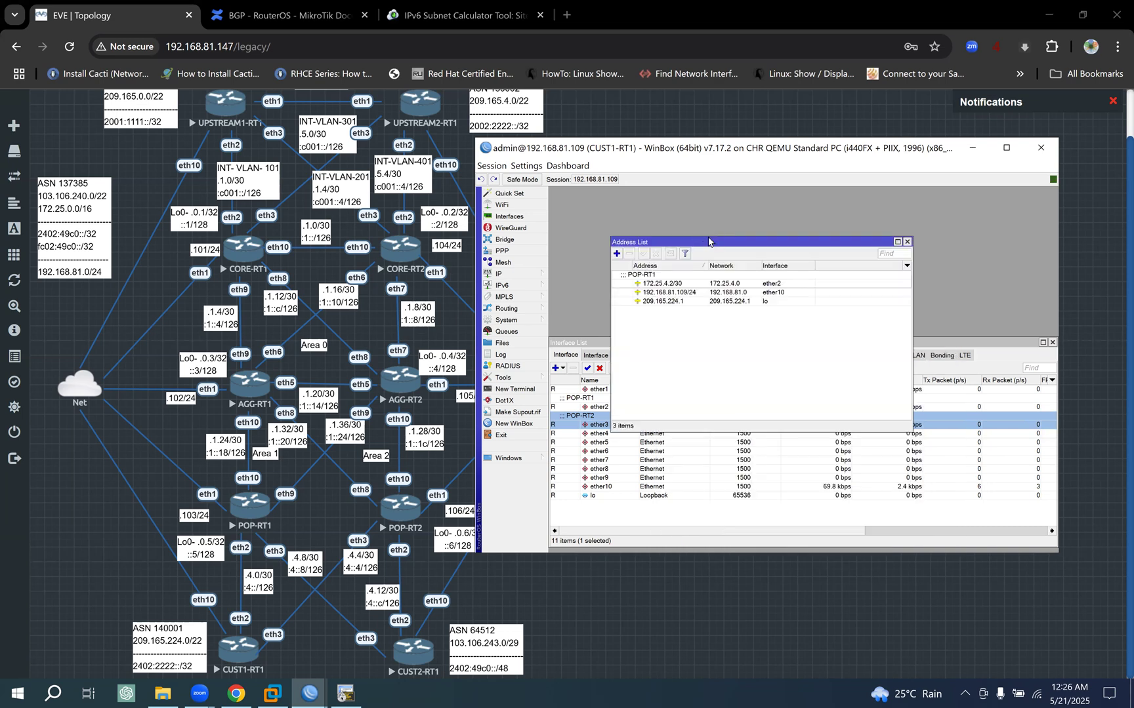
pyautogui.doubleClick(689, 279)
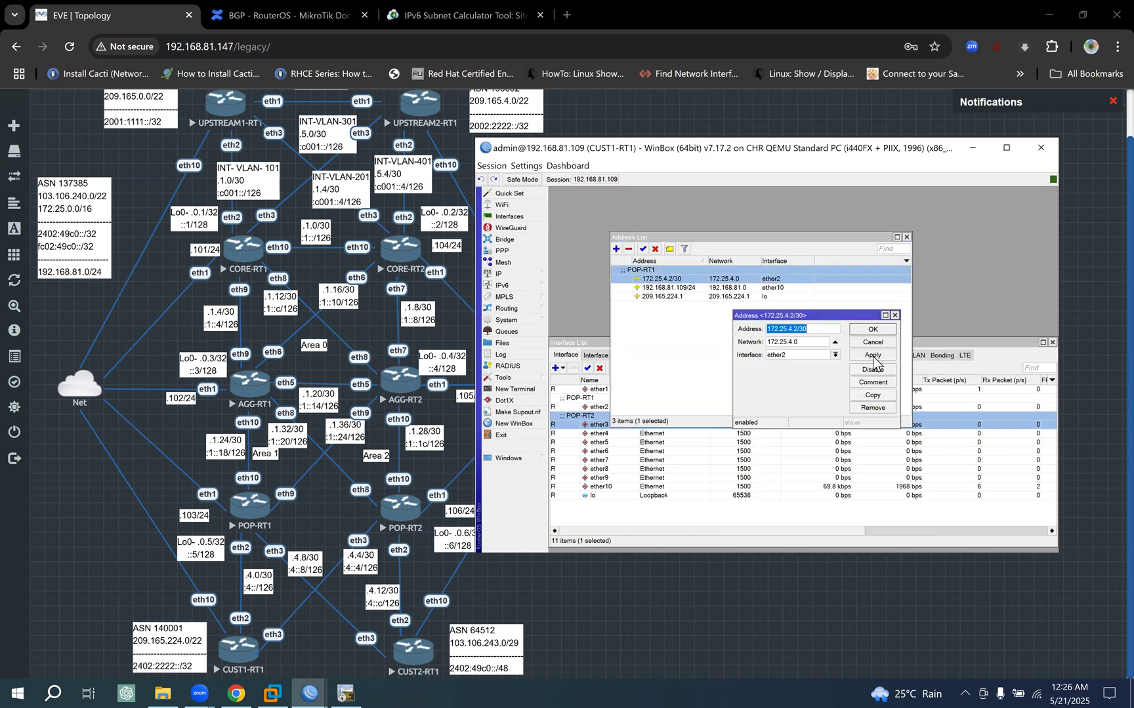
pyautogui.click(855, 393)
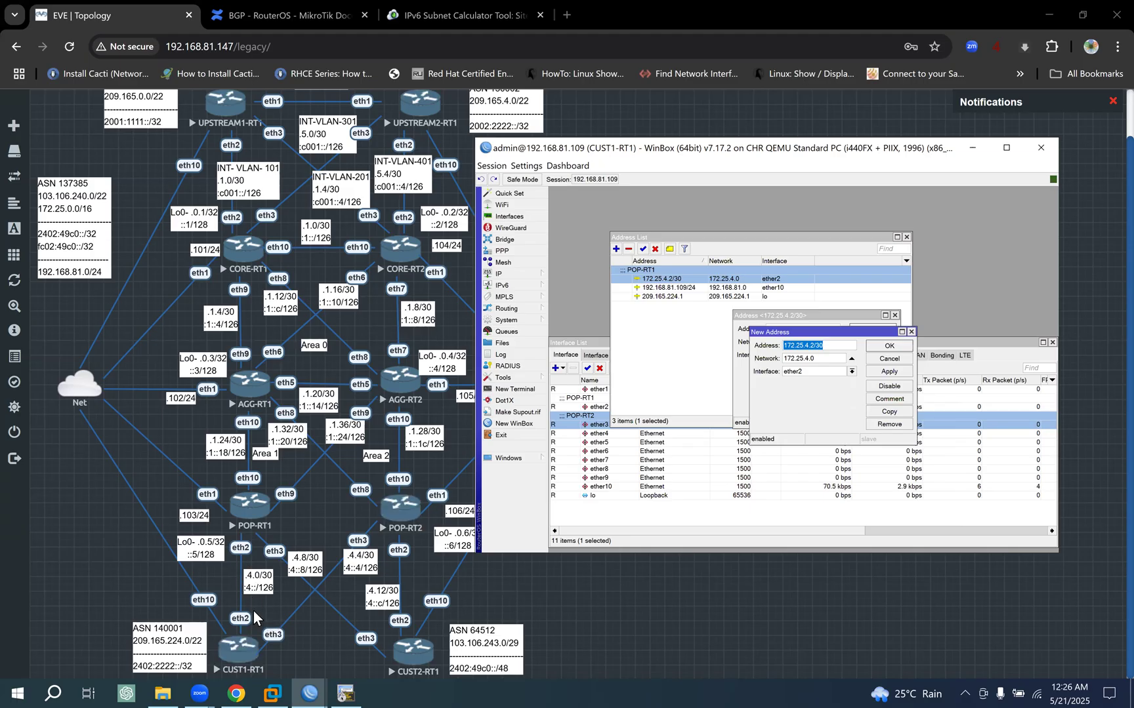
pyautogui.click(813, 345)
pyautogui.click(851, 372)
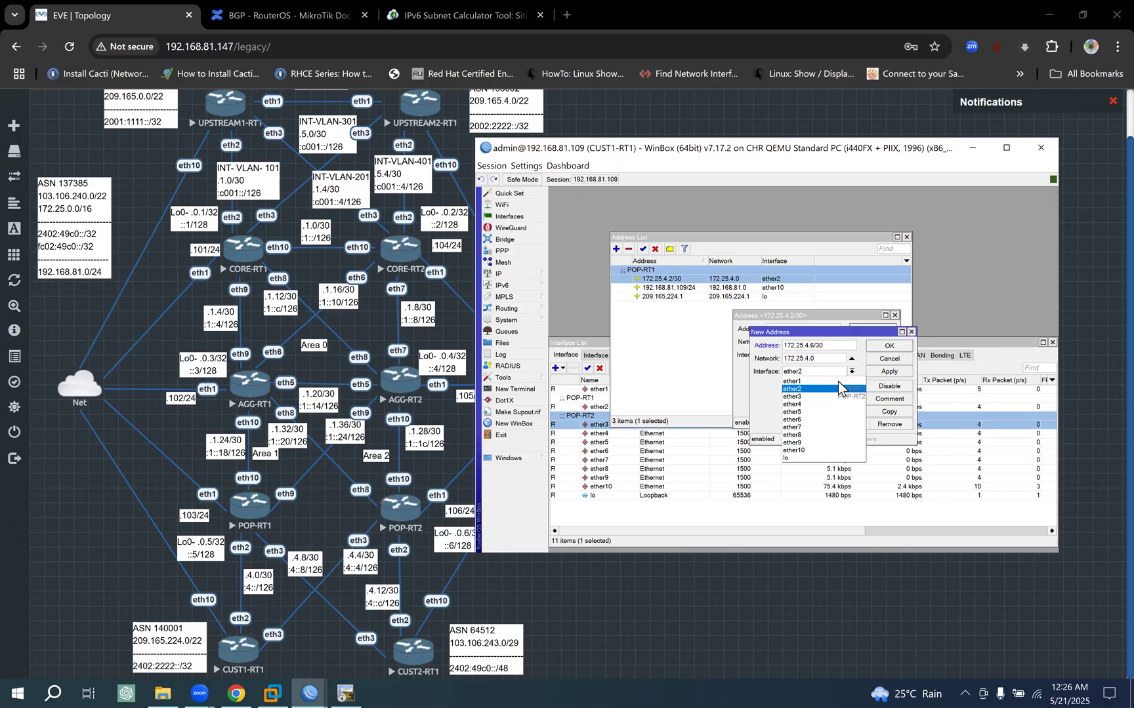
pyautogui.click(809, 396)
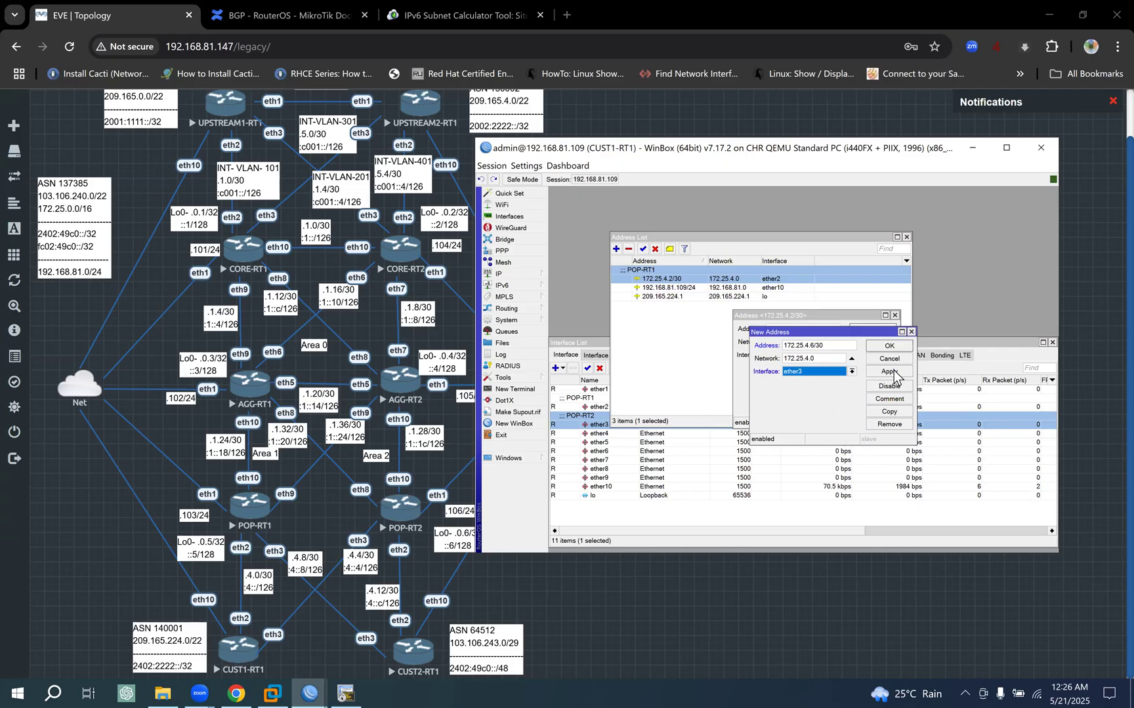
pyautogui.click(889, 372)
pyautogui.click(890, 342)
pyautogui.click(887, 330)
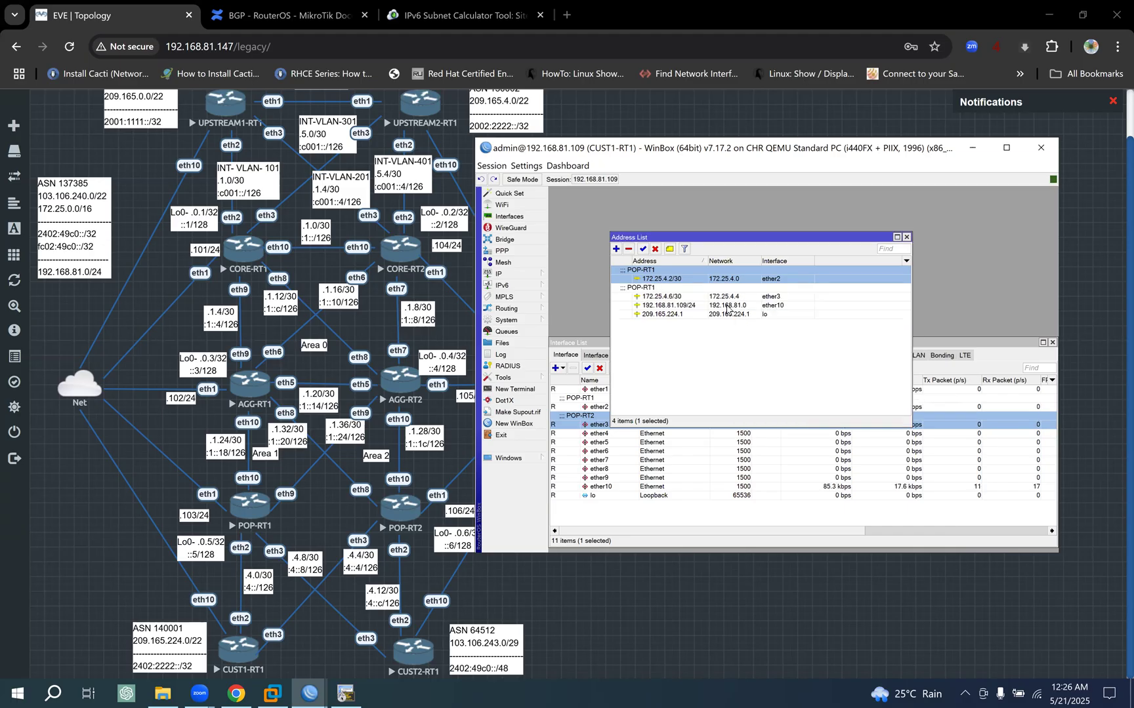
# - Copy the POP-RT2 comment from CUST1-RT1's ether3 interface and use it as the comment of the 172.25.4.6/30 address
pyautogui.click(937, 345)
pyautogui.doubleClick(605, 425)
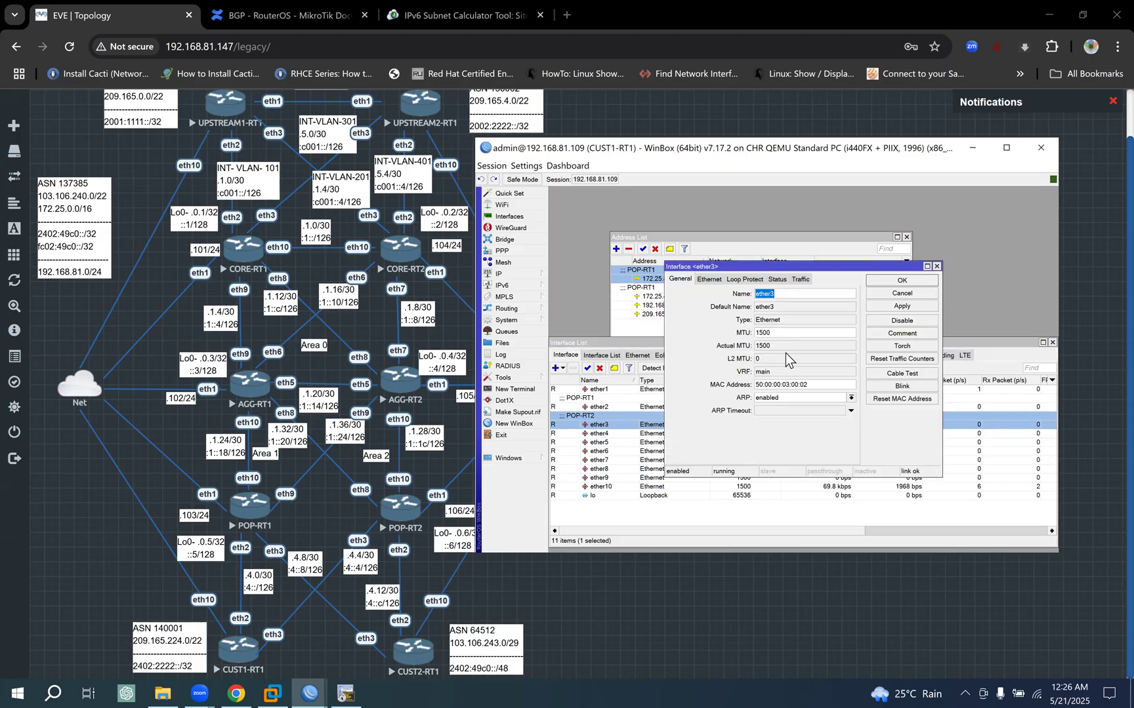
pyautogui.click(921, 333)
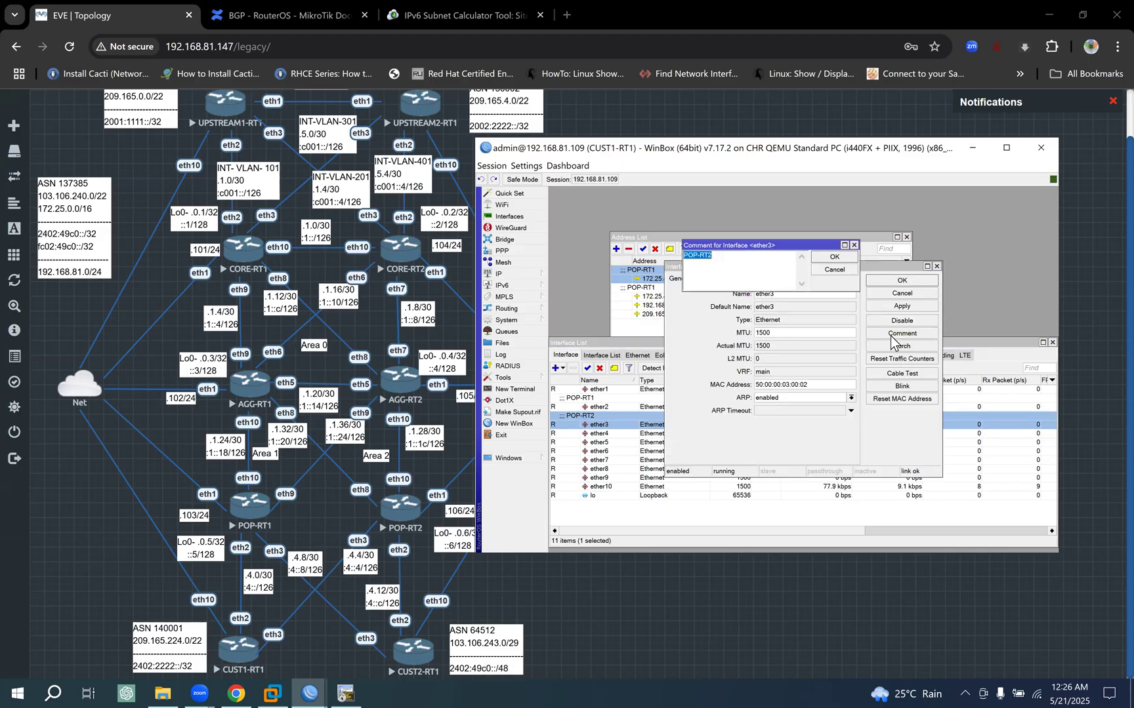
pyautogui.click(832, 258)
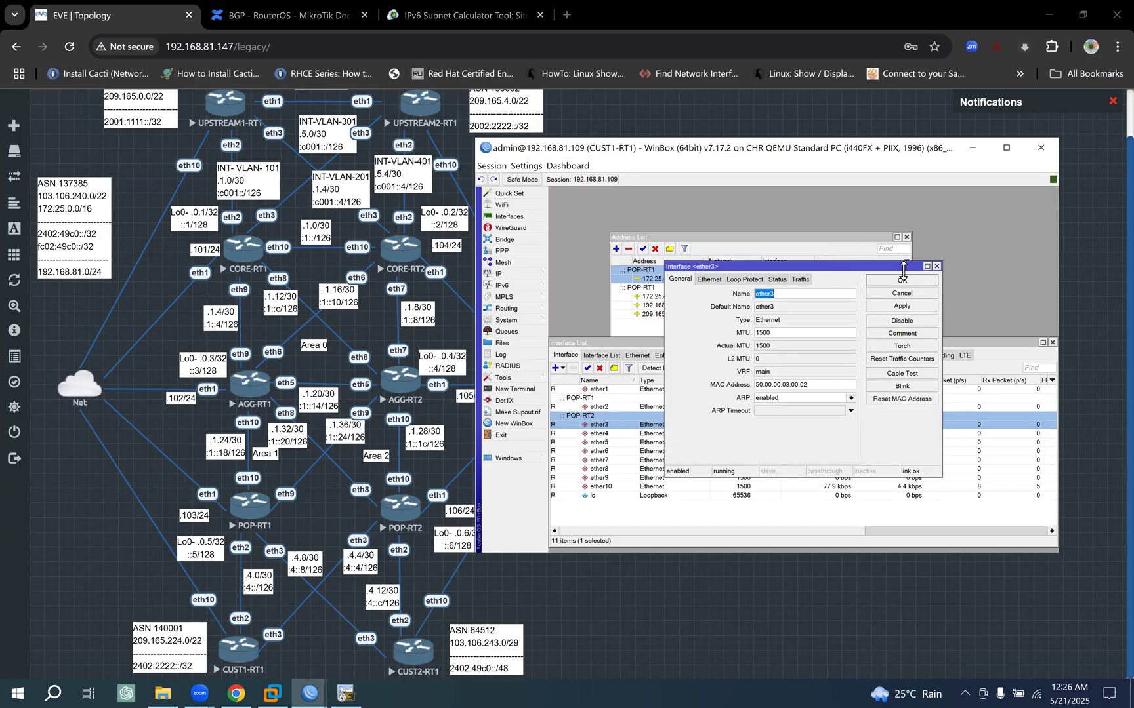
pyautogui.click(918, 281)
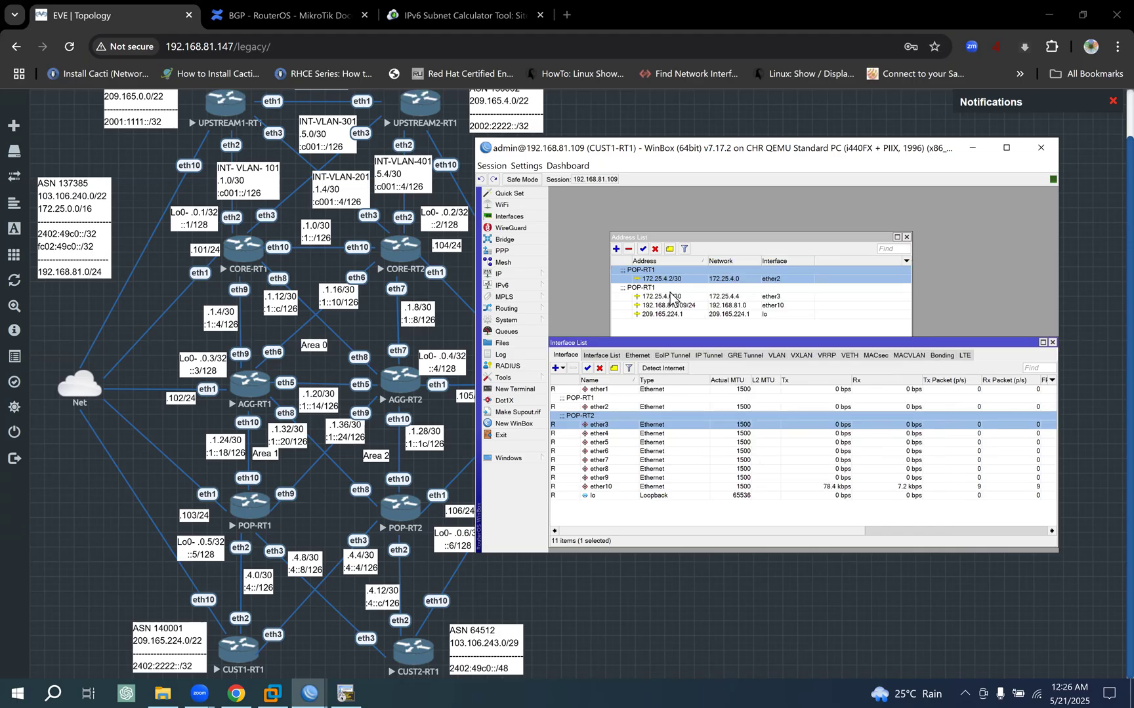
pyautogui.click(689, 297)
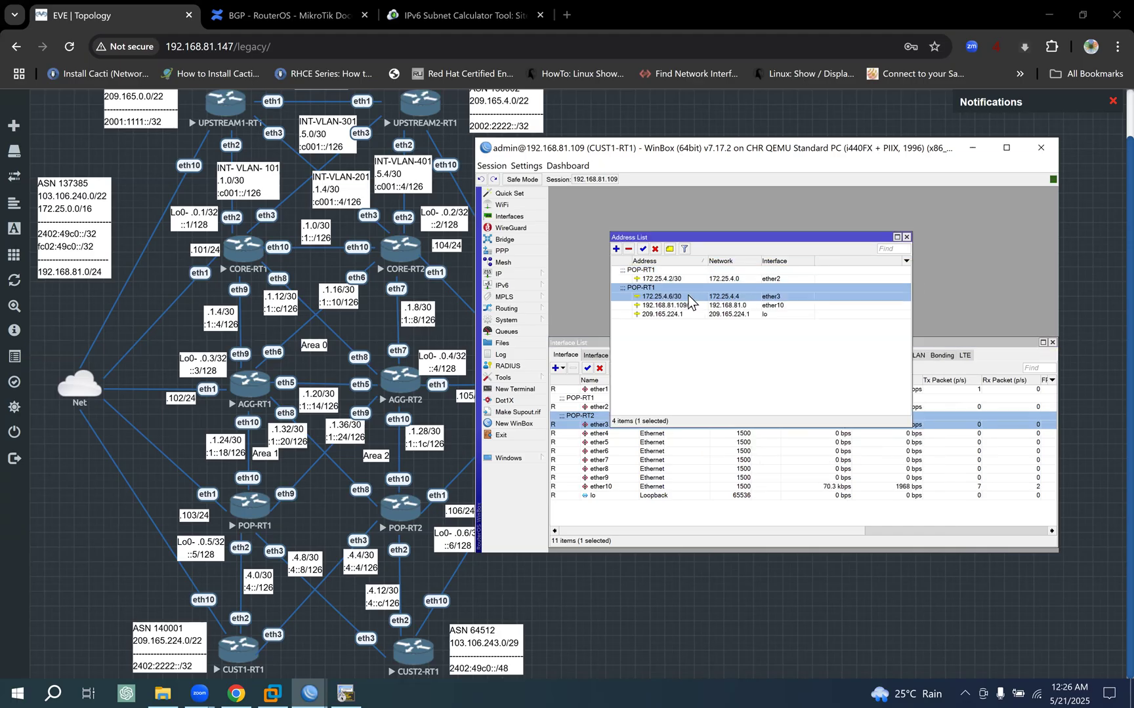
pyautogui.click(670, 249)
pyautogui.hotkey('ctrl', 'v')
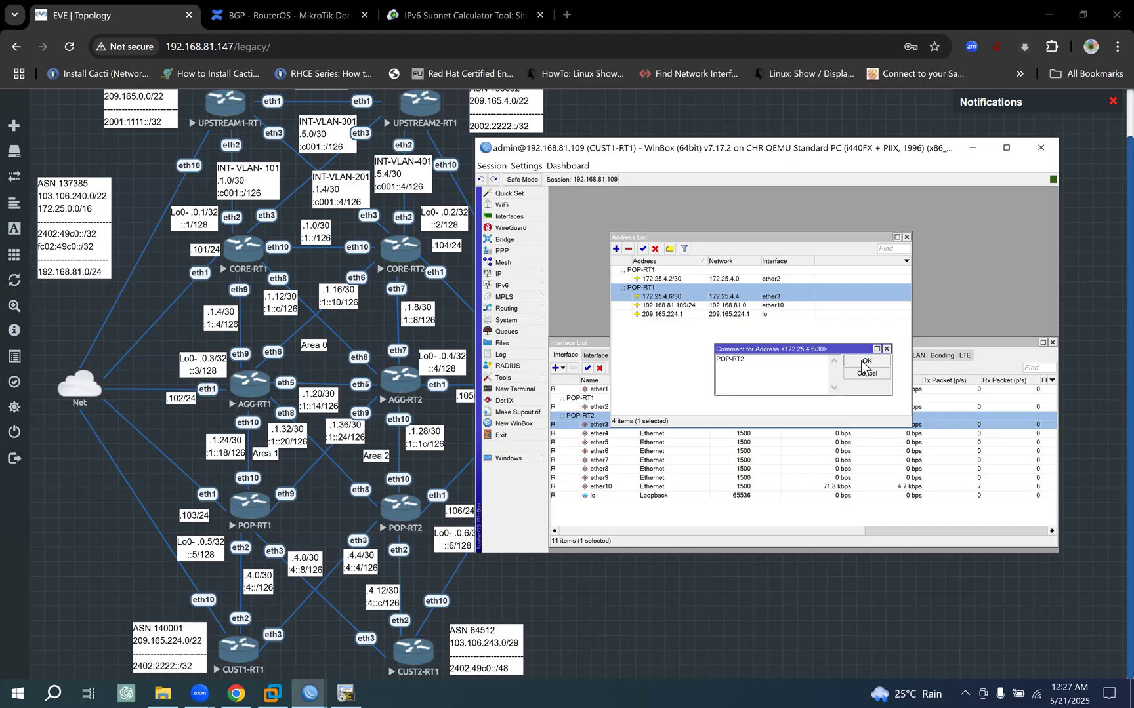
pyautogui.click(863, 363)
# - Add the IPv6 address fc02:49c0:4::6/126 on CUST1-RT1's ether3 interface by duplicating the fc02:49c0:4::2/126 entry
pyautogui.moveTo(776, 237); pyautogui.dragTo(770, 210)
pyautogui.click(892, 345)
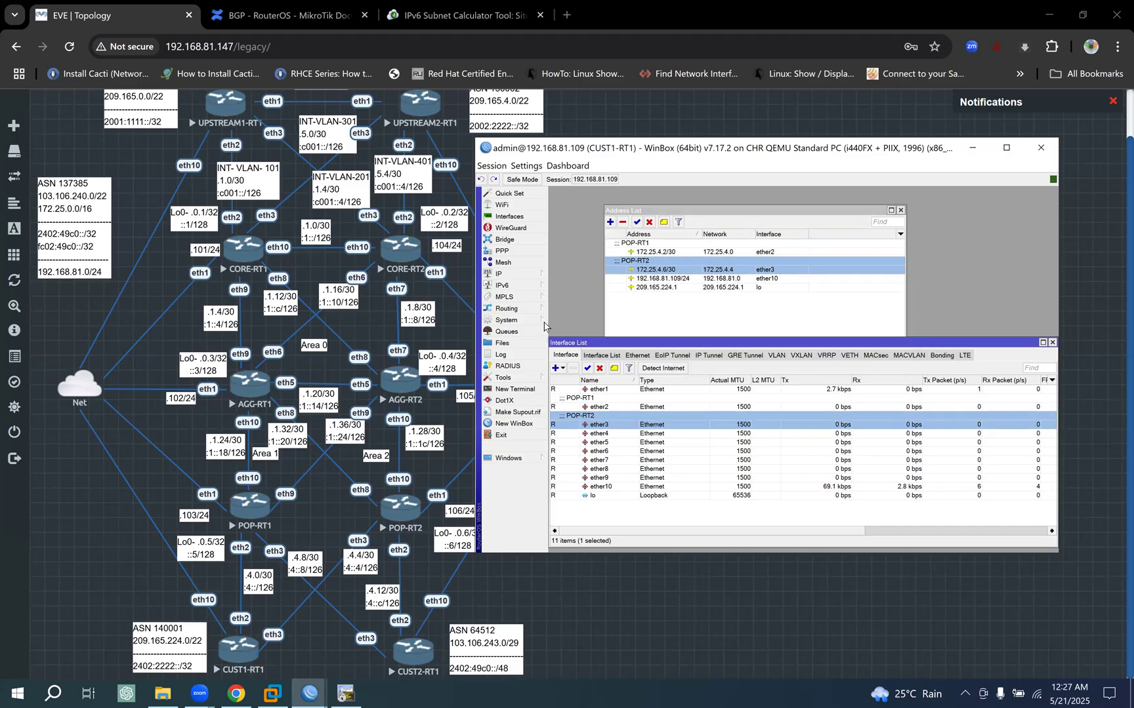
pyautogui.click(545, 287)
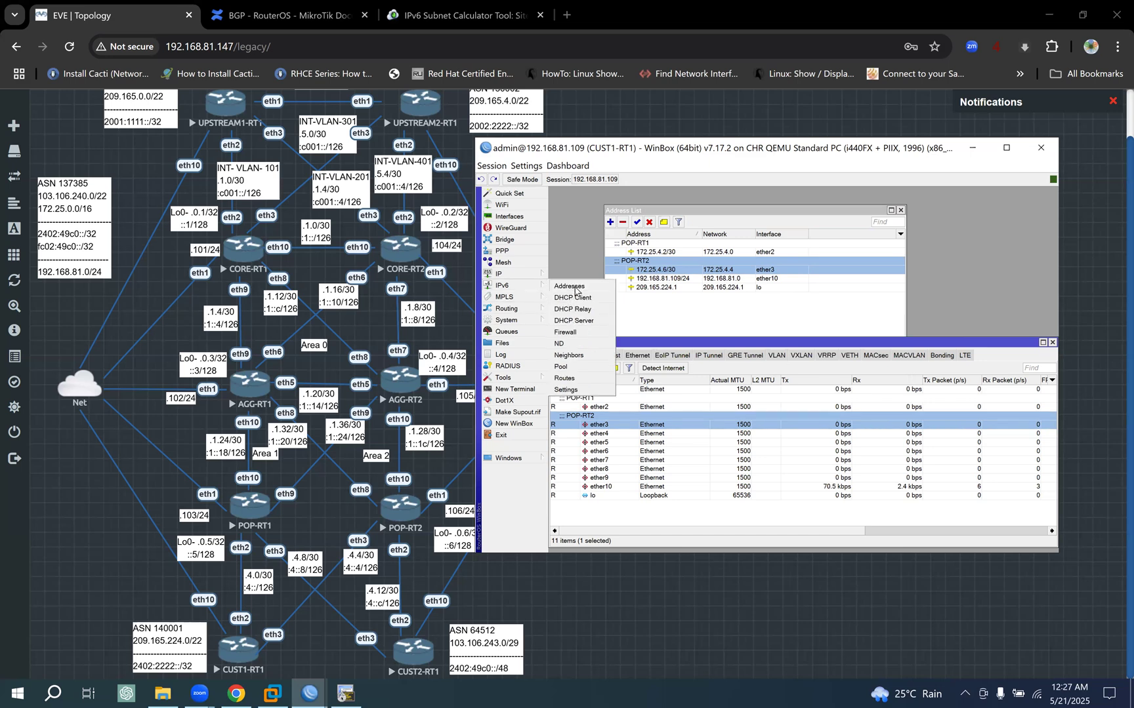
pyautogui.click(569, 287)
pyautogui.doubleClick(676, 264)
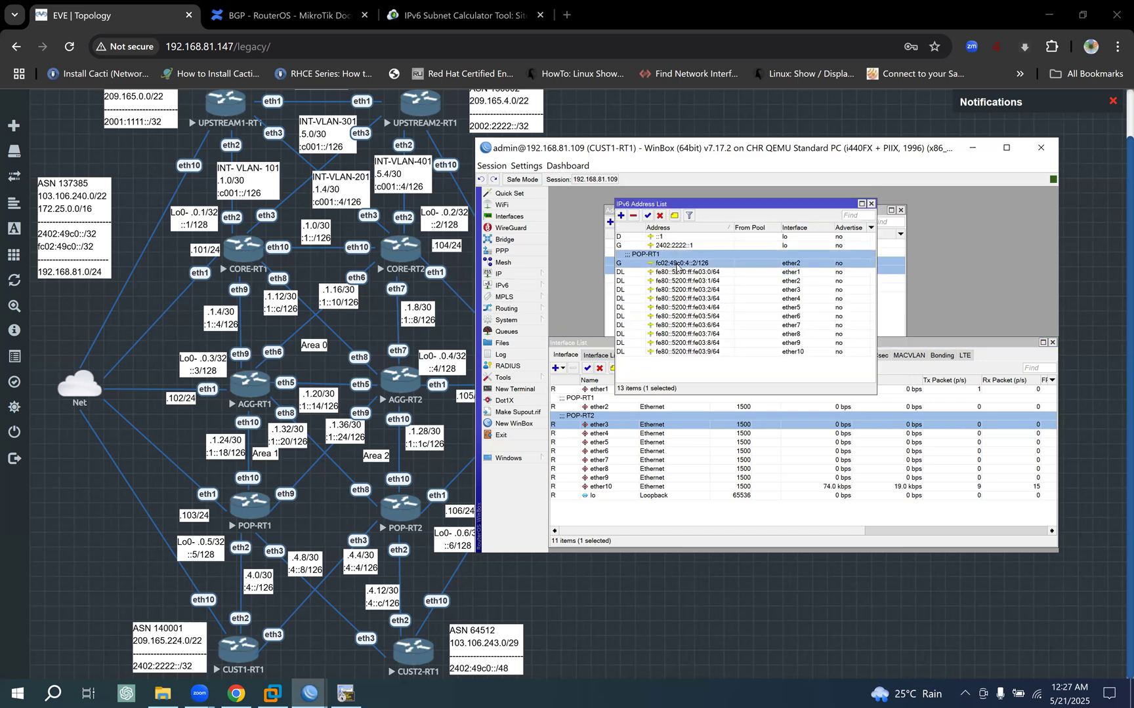
pyautogui.click(882, 385)
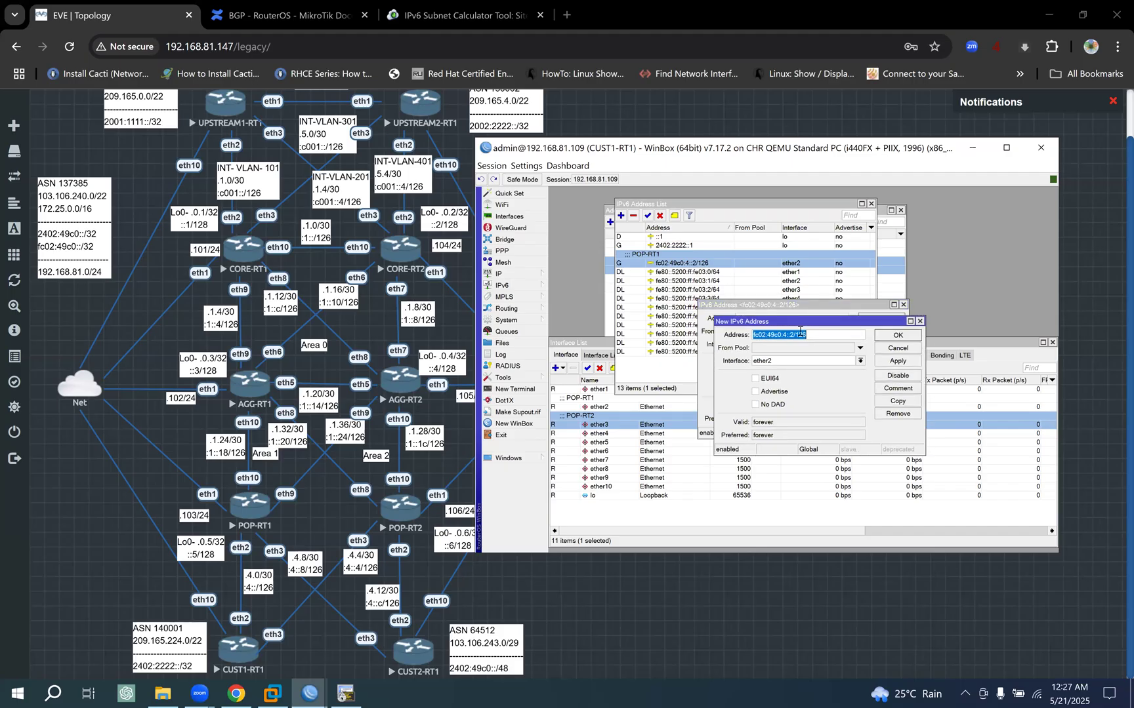
pyautogui.click(793, 334)
pyautogui.write('6')
pyautogui.click(820, 363)
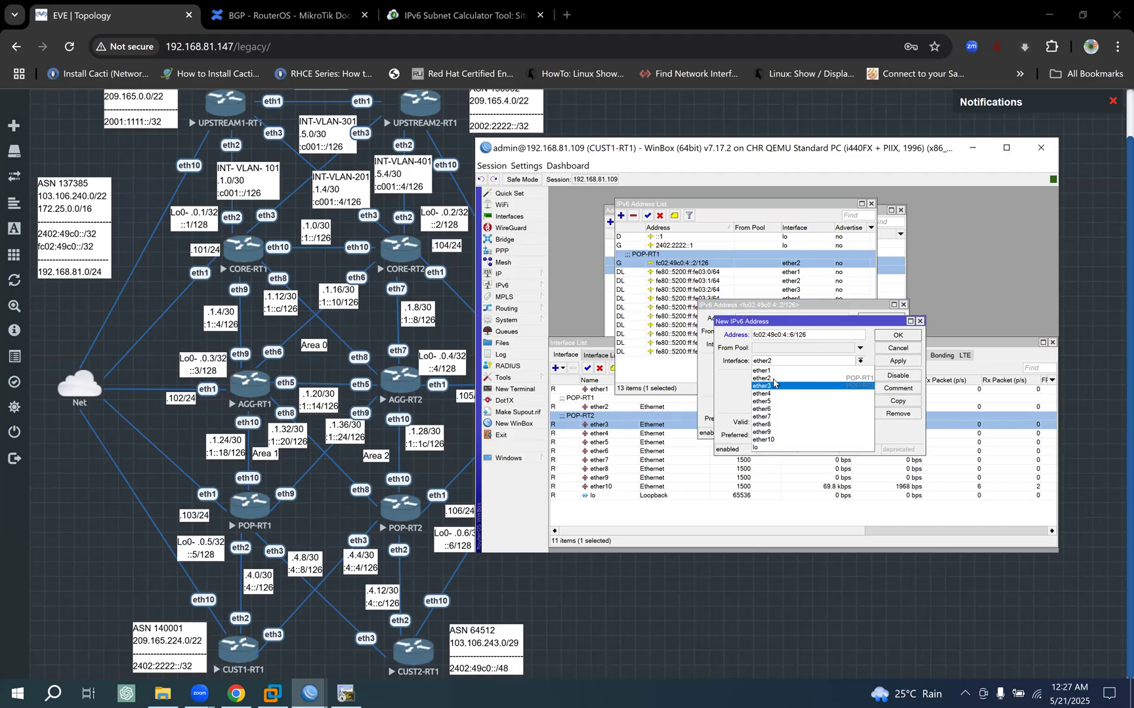
pyautogui.click(820, 372)
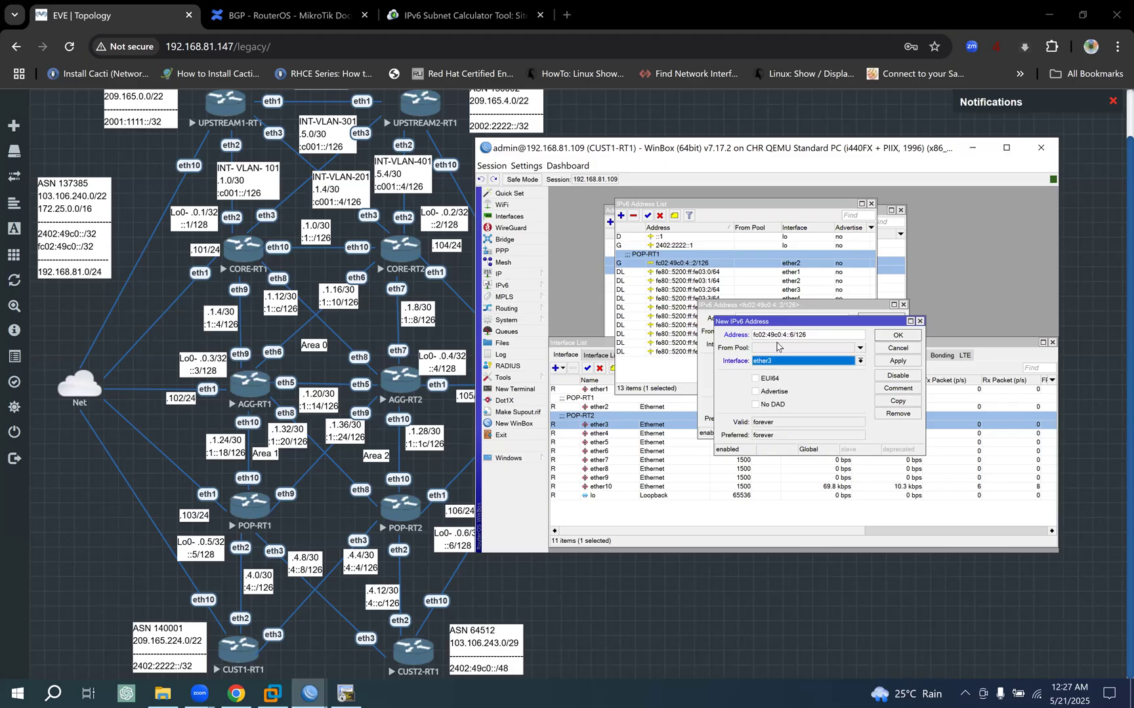
pyautogui.click(898, 361)
pyautogui.click(898, 337)
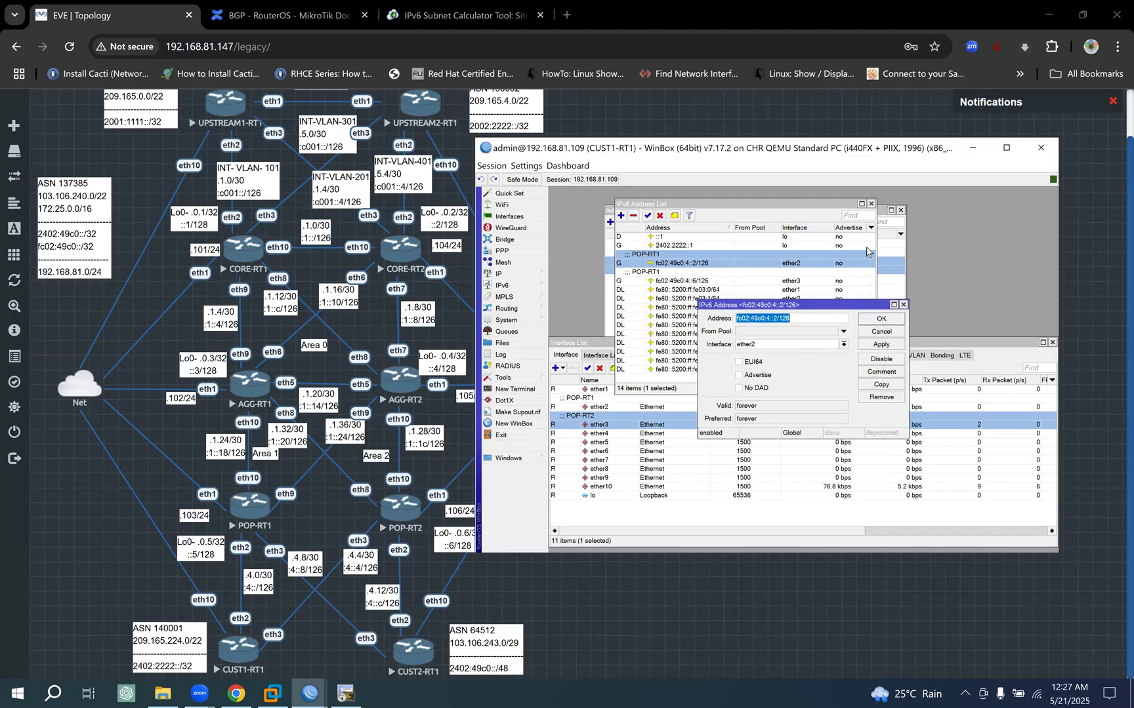
pyautogui.click(887, 321)
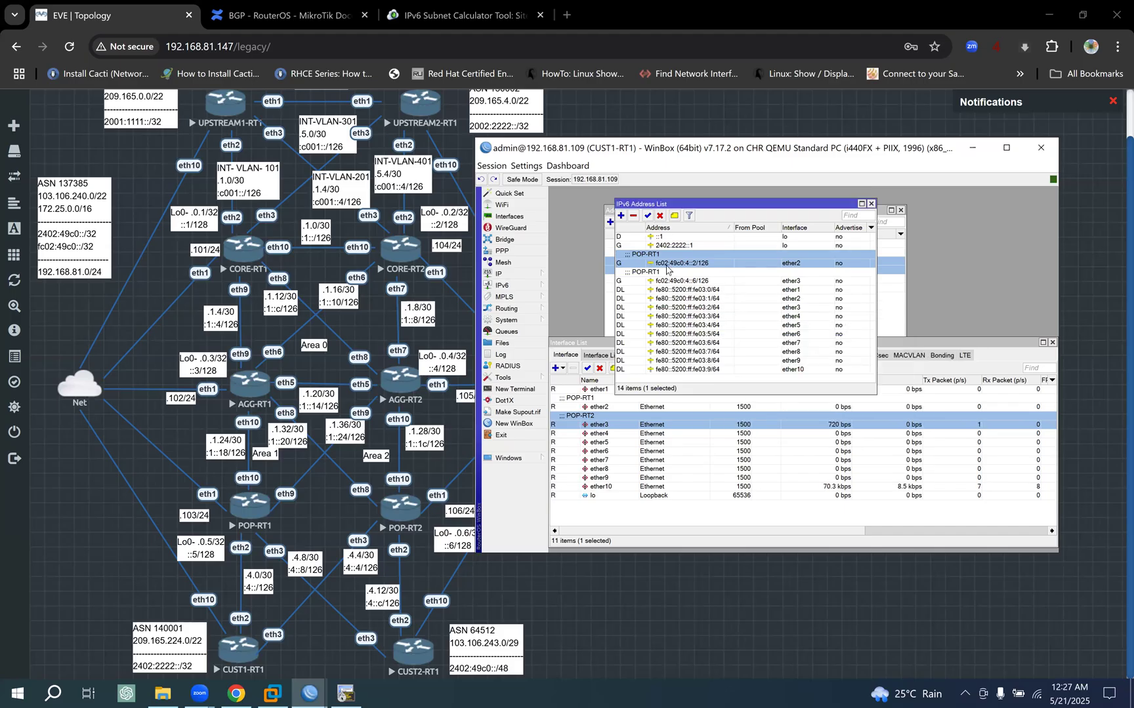
# - Change the comment of the fc02:49c0:4::6/126 address to POP-RT2, and close the IPv6 address and interface lists
pyautogui.click(700, 282)
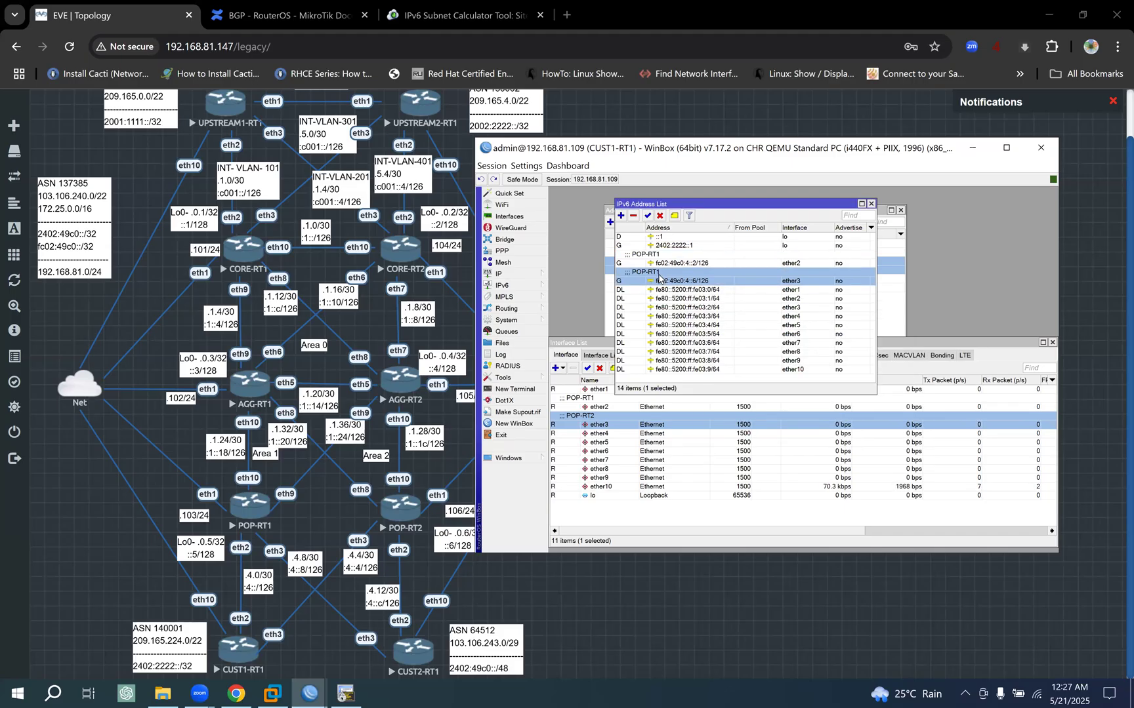
pyautogui.click(673, 216)
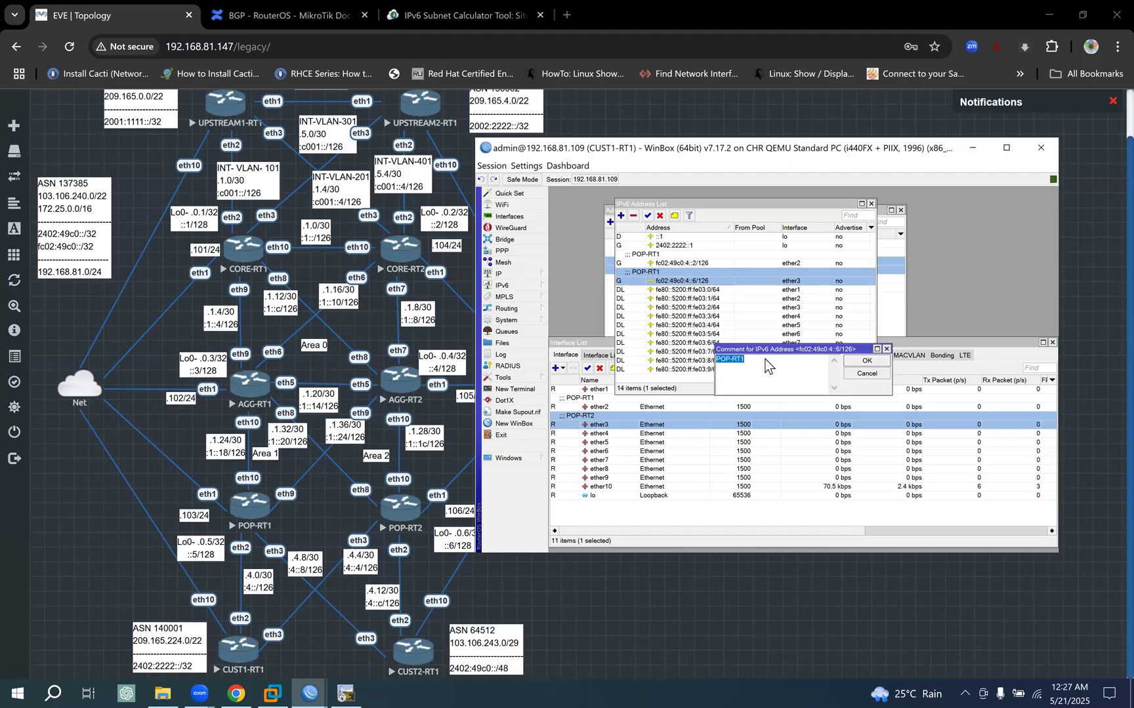
pyautogui.press('BackSpace')
pyautogui.write('2')
pyautogui.click(867, 361)
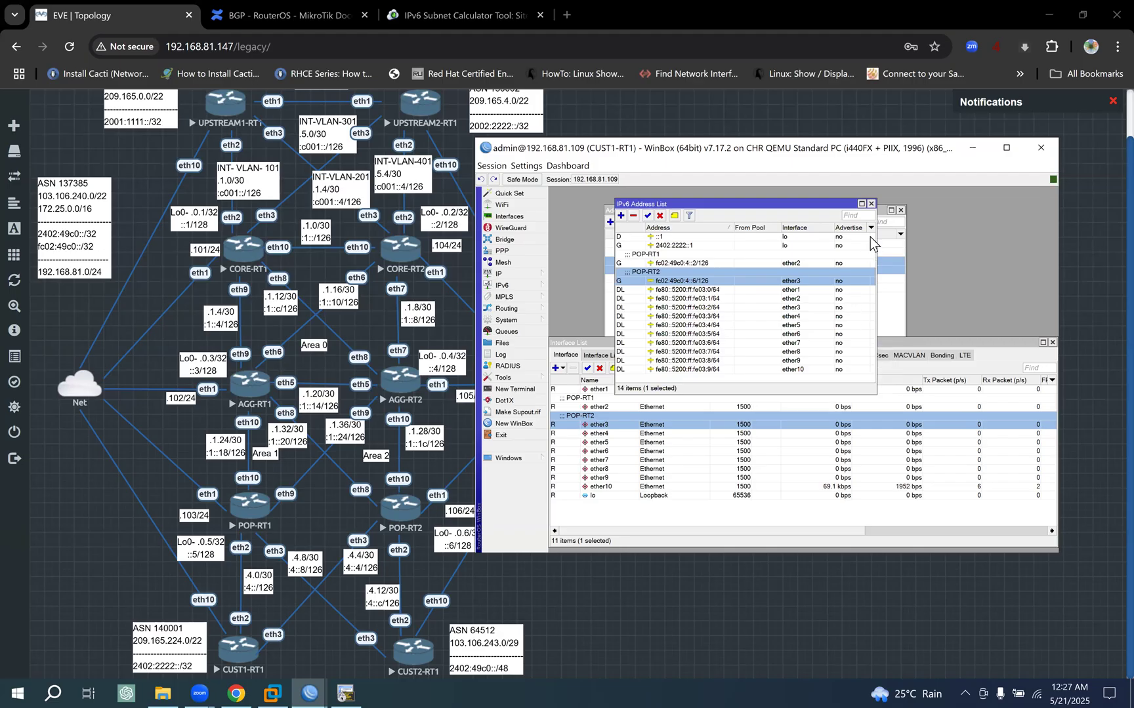
pyautogui.click(871, 204)
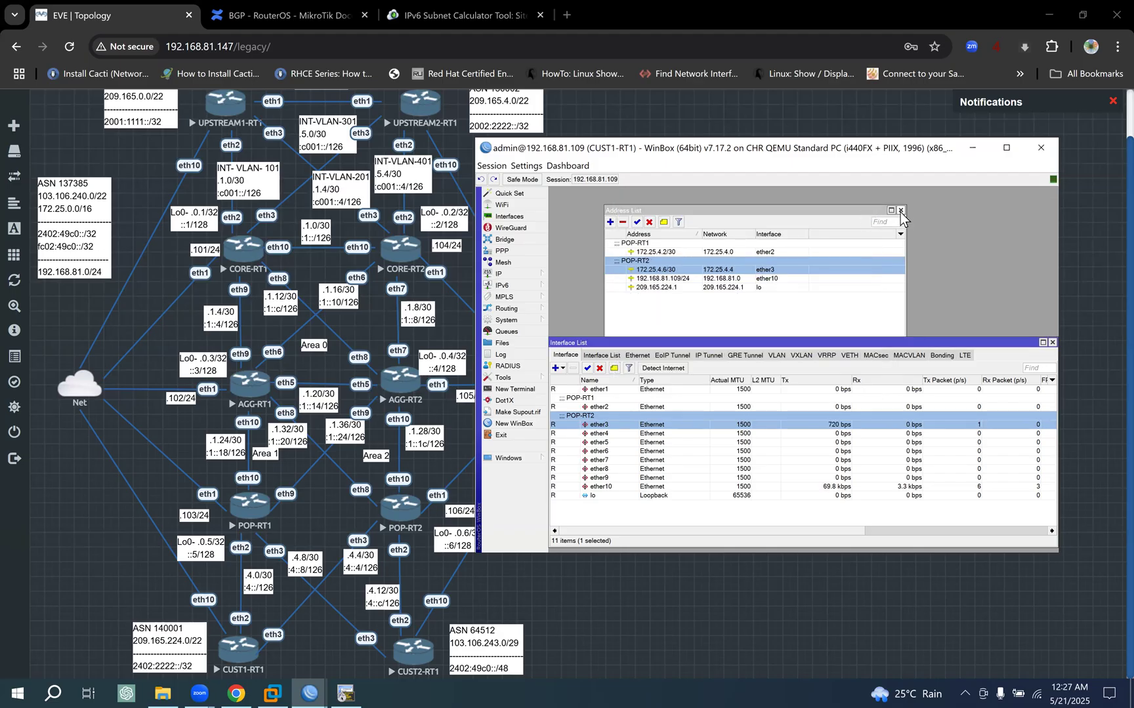
pyautogui.click(1052, 343)
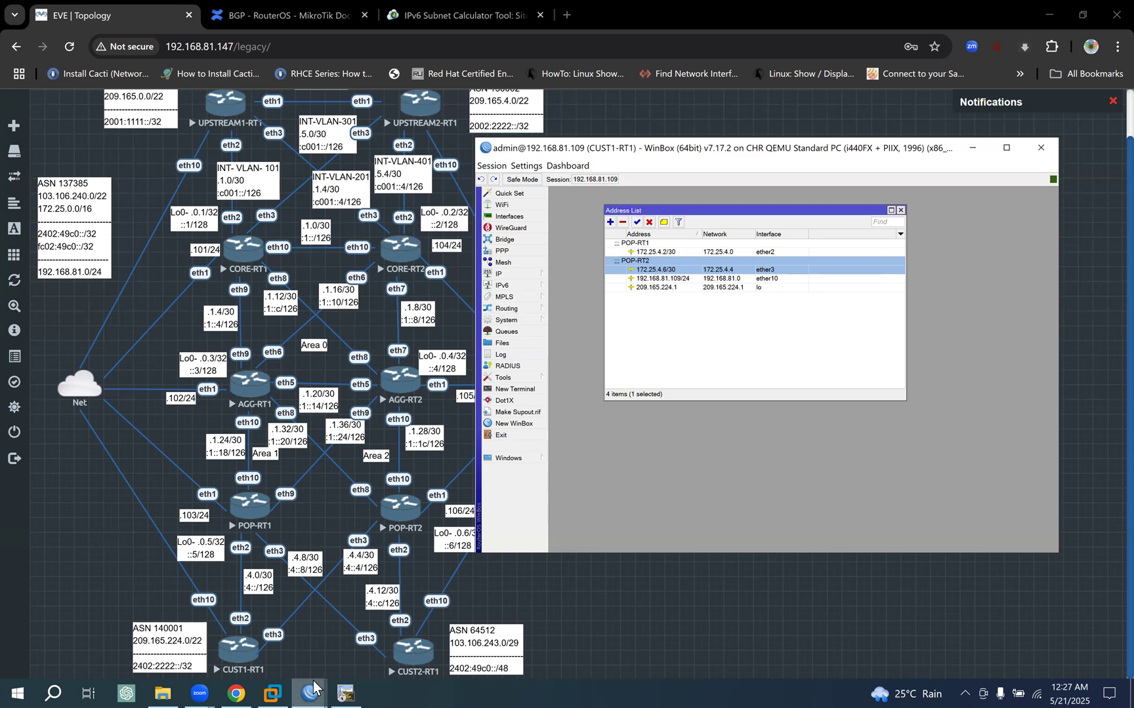
# - Minimize CUST1-RT1's session, switch to POP-RT2's WinBox session and close its open lists except the IPv6 address list
pyautogui.click(973, 148)
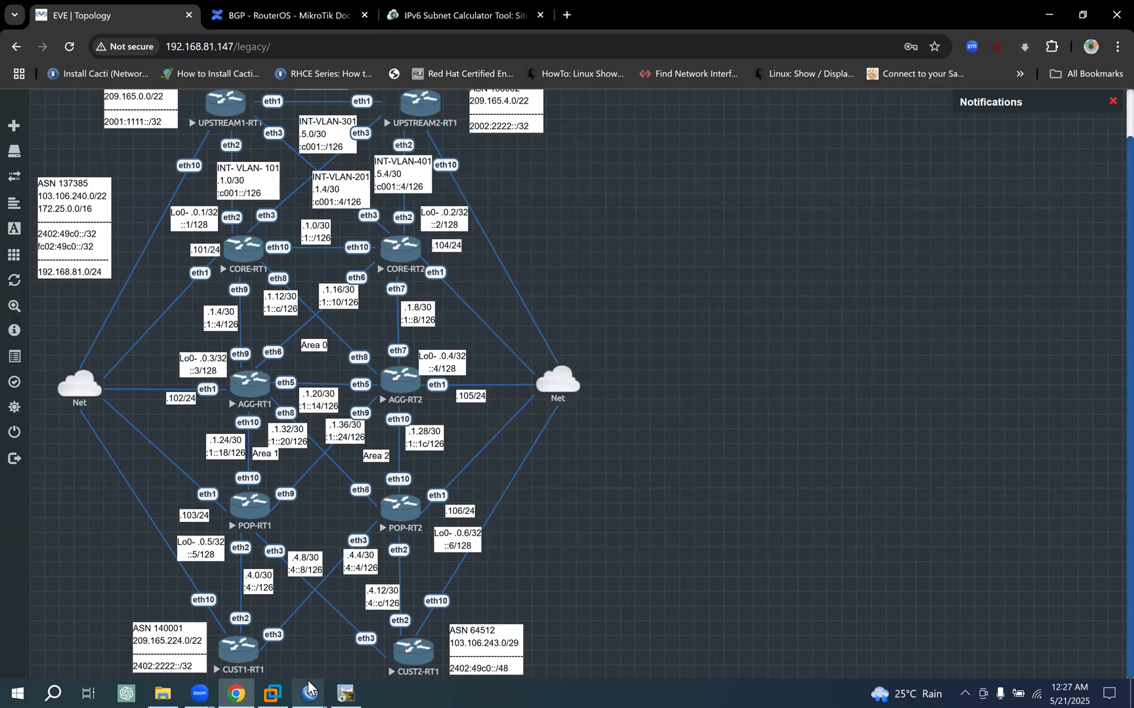
pyautogui.moveTo(308, 690)
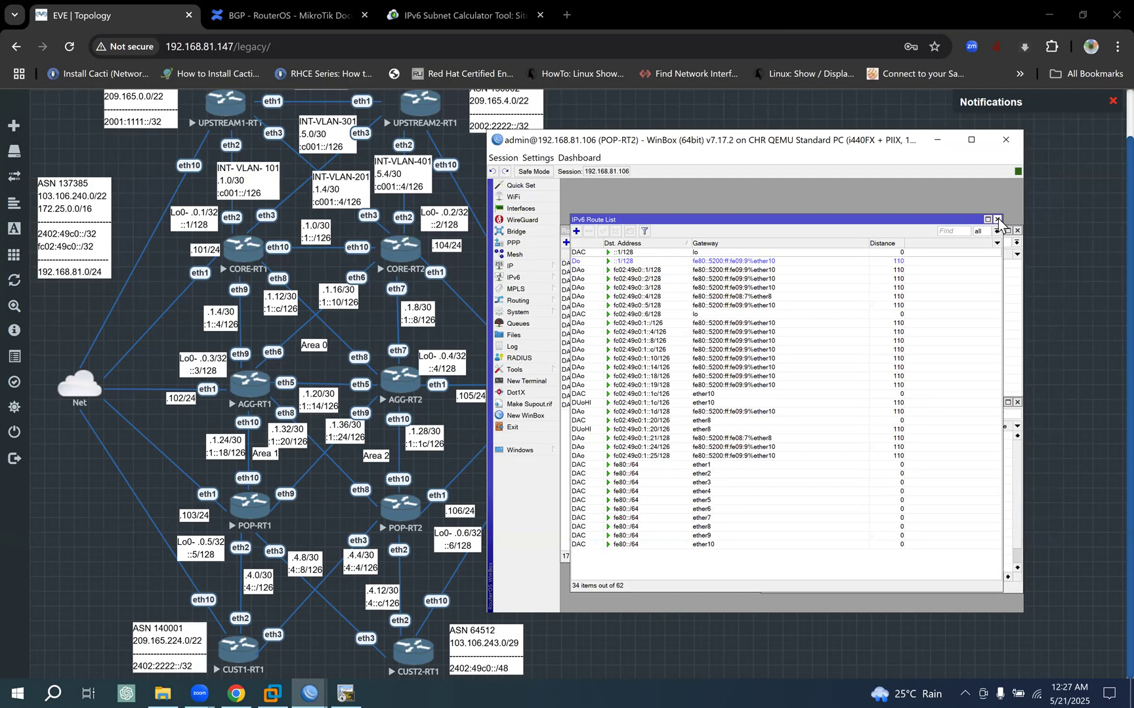
pyautogui.click(997, 219)
pyautogui.click(1017, 231)
pyautogui.moveTo(841, 404); pyautogui.dragTo(687, 223)
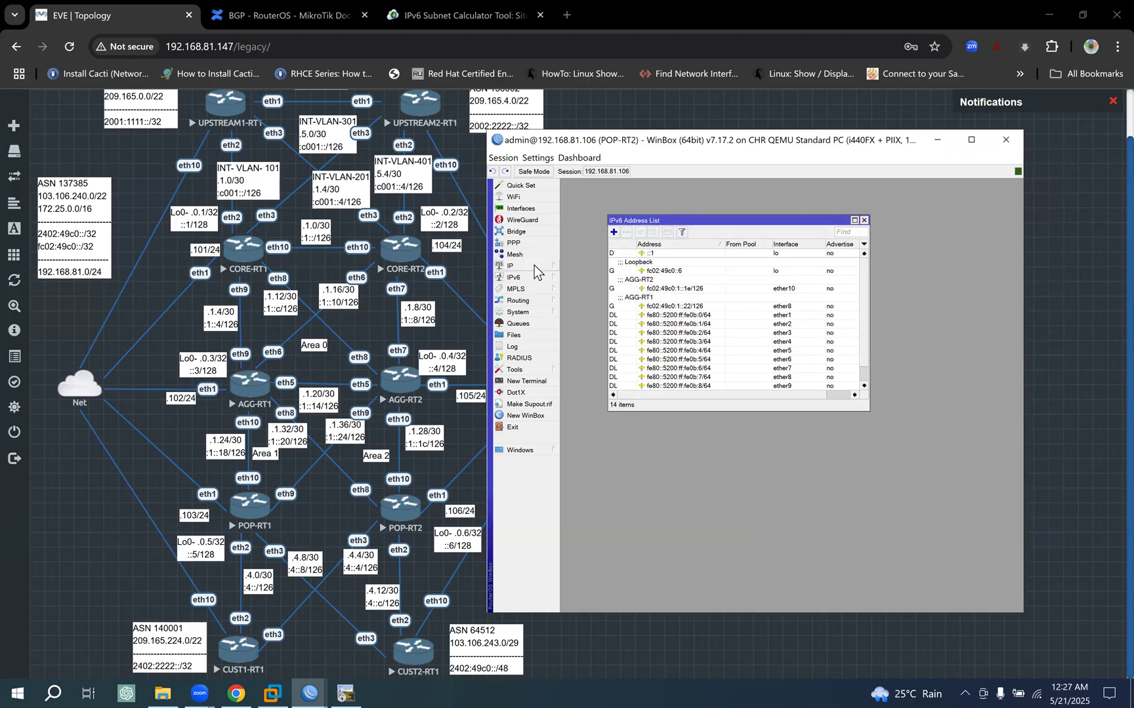
# - Open POP-RT2's IPv4 address list and place it below the entries of the IPv6 address list
pyautogui.click(534, 265)
pyautogui.click(592, 278)
pyautogui.moveTo(915, 265); pyautogui.dragTo(691, 354)
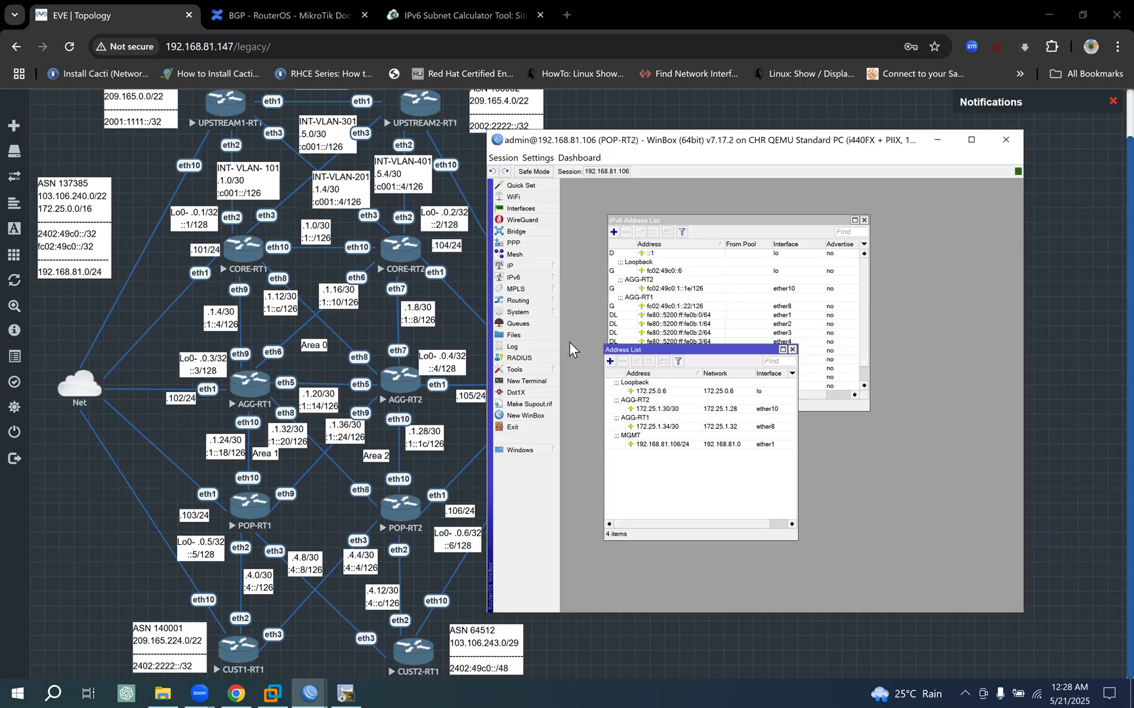
pyautogui.moveTo(685, 353); pyautogui.dragTo(688, 379)
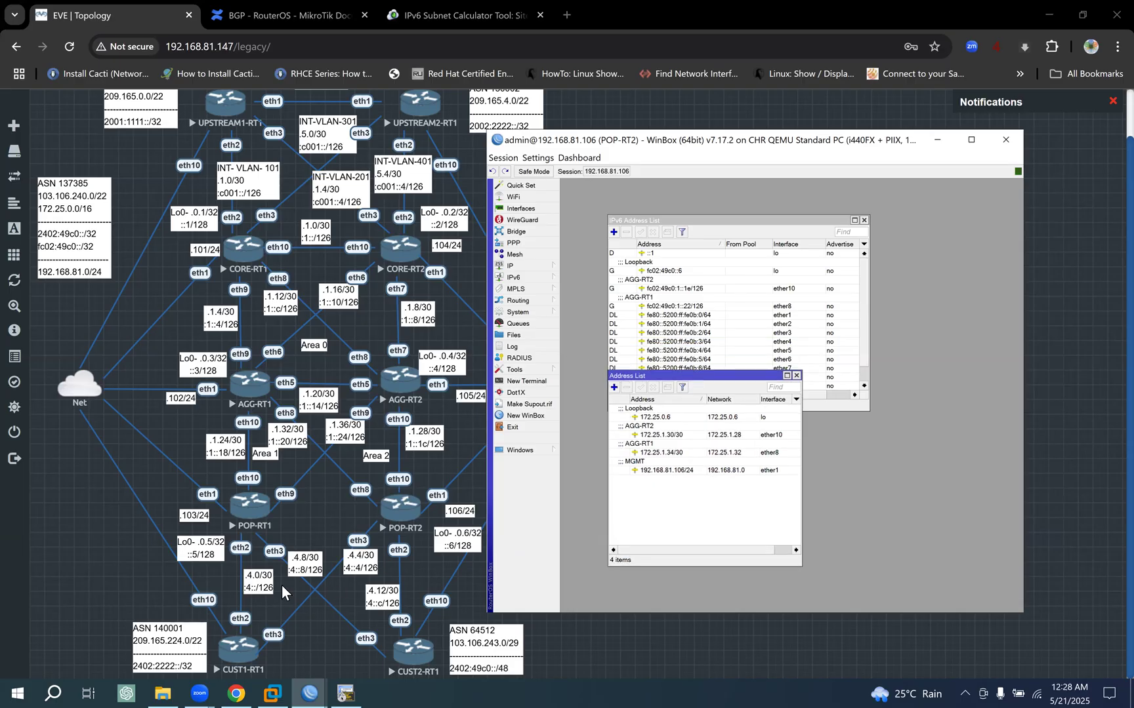
# - Comment POP-RT2's ether3 interface as CUST1-RT1, copying the router name from the CUST1-RT1 terminal session
pyautogui.click(528, 209)
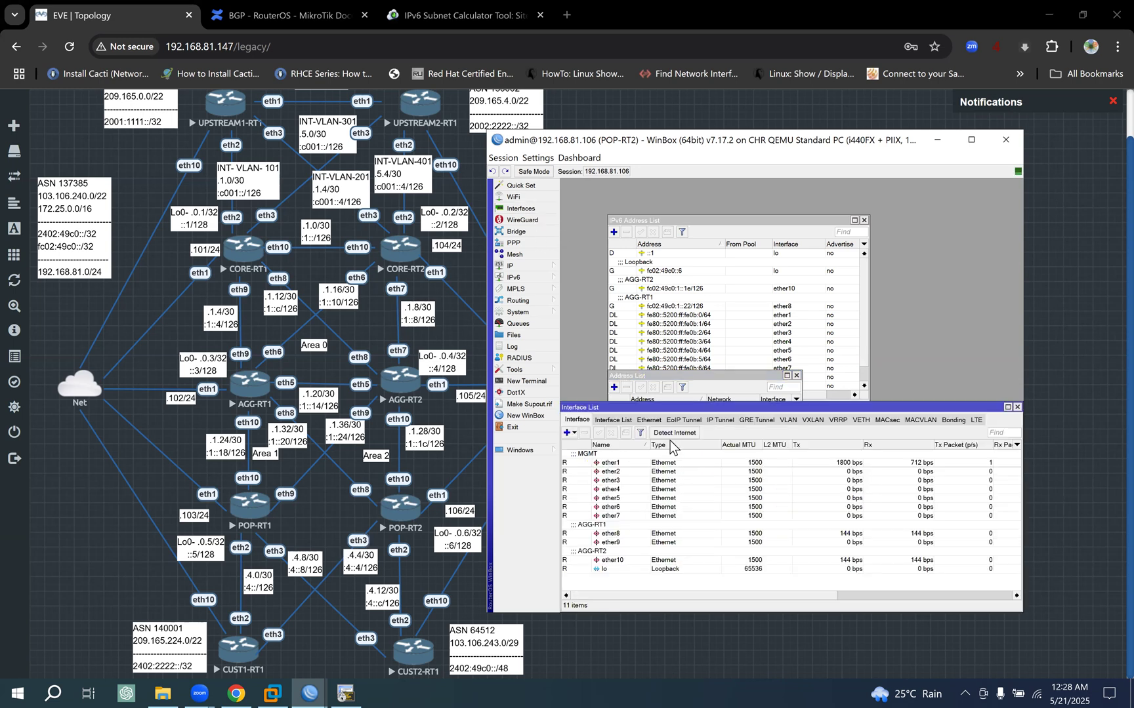
pyautogui.click(615, 480)
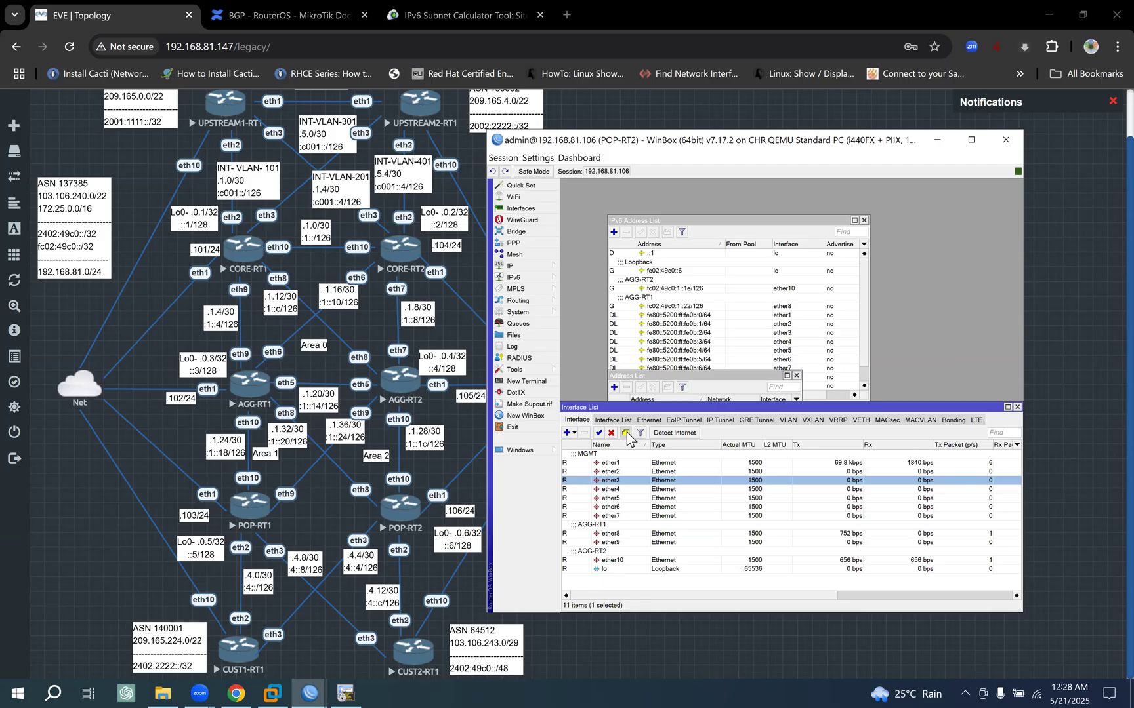
pyautogui.click(625, 433)
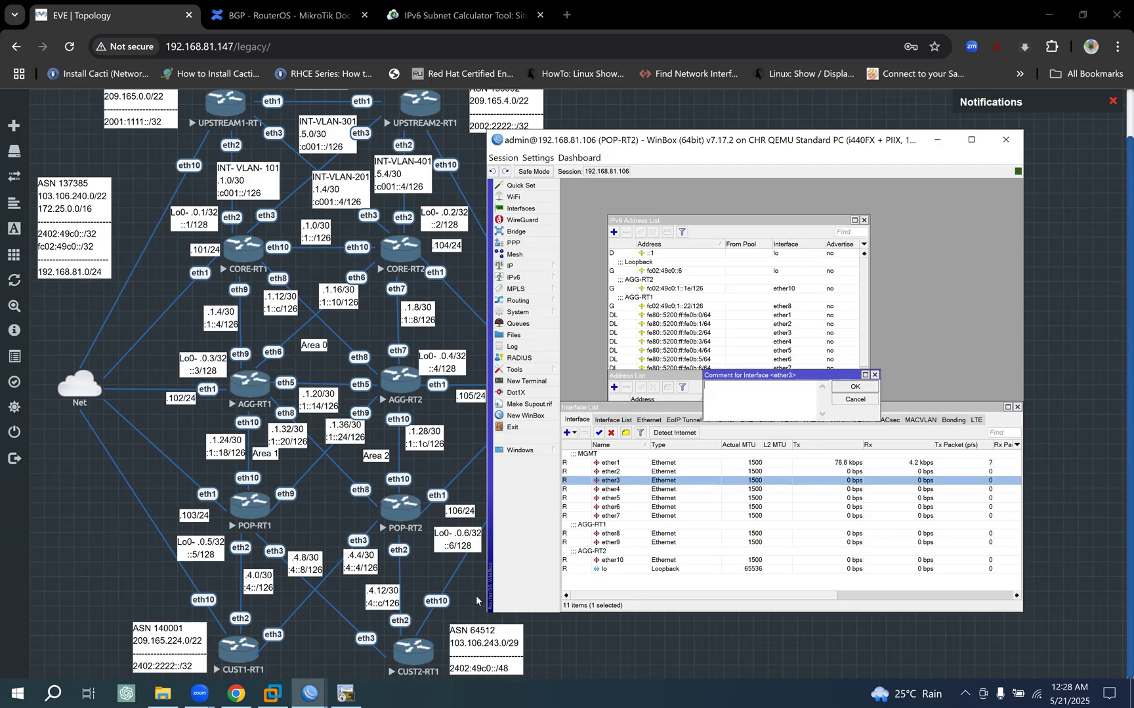
pyautogui.click(347, 692)
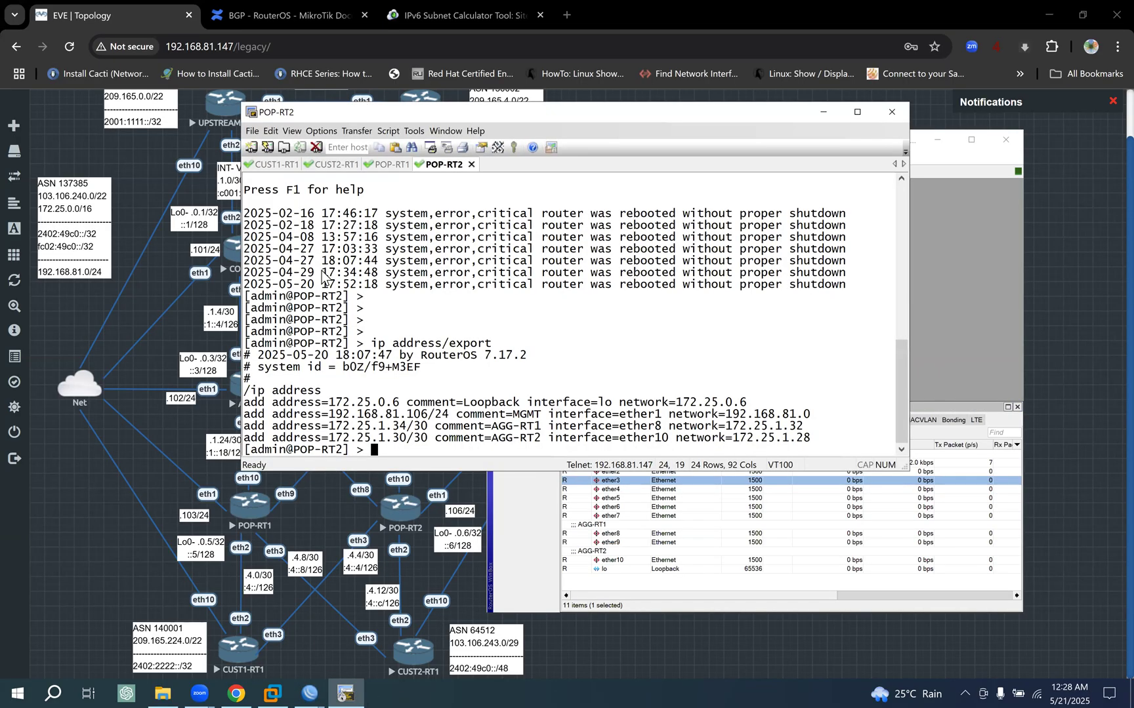
pyautogui.click(279, 165)
pyautogui.moveTo(294, 450); pyautogui.dragTo(363, 453)
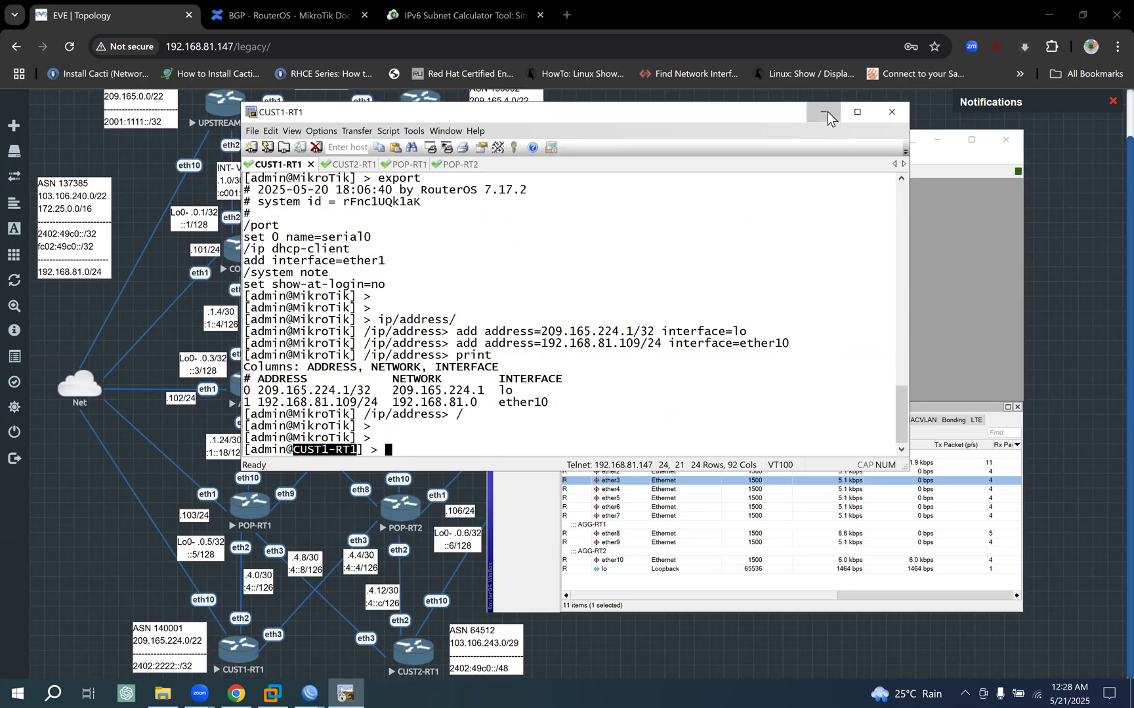
pyautogui.click(824, 112)
pyautogui.write('CUST1-RT1')
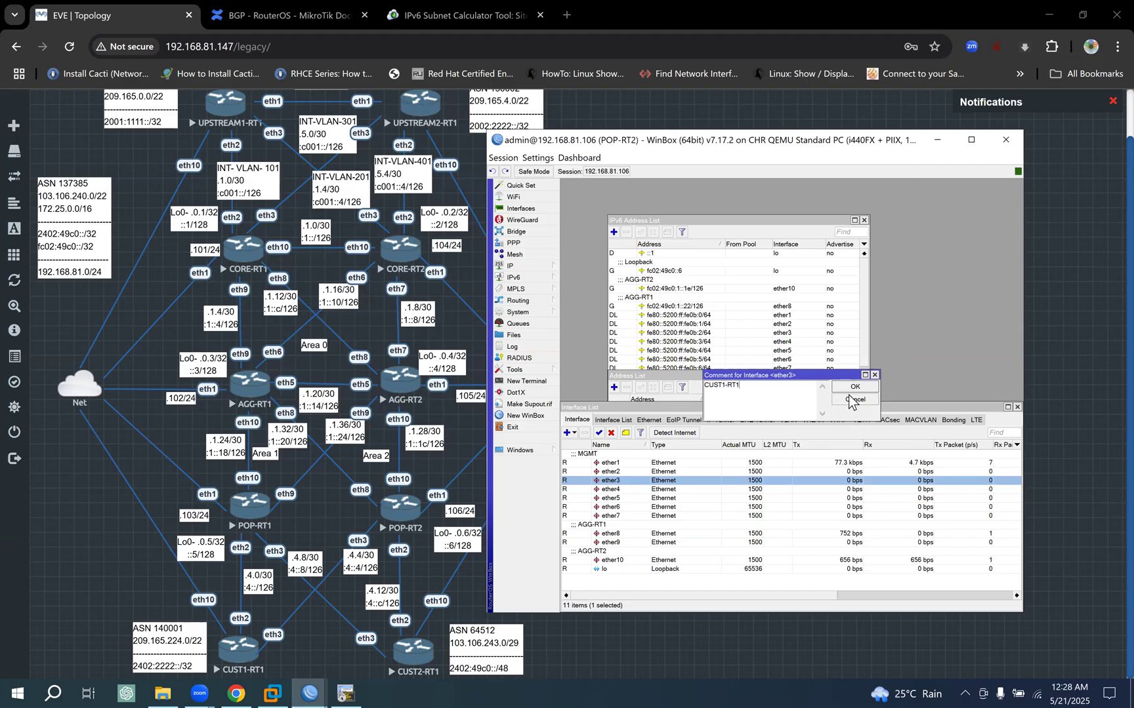
pyautogui.click(855, 386)
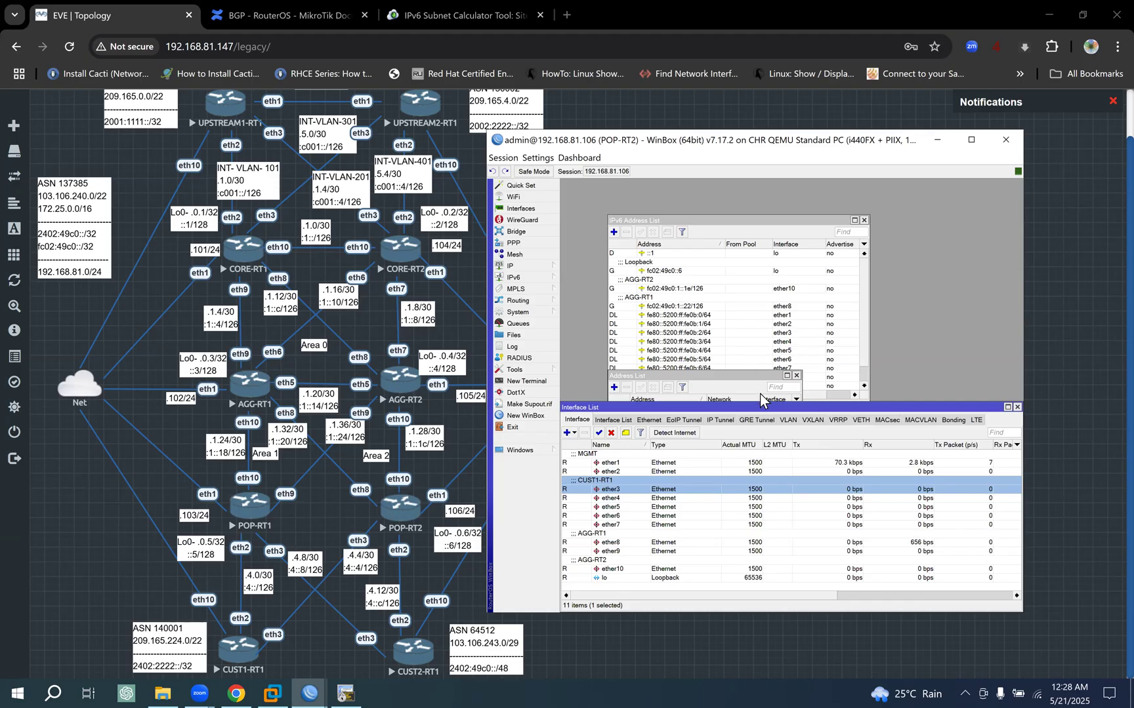
# - Start a new IPv4 address entry on POP-RT2 and assign it to interface ether3
pyautogui.moveTo(737, 378); pyautogui.dragTo(756, 293)
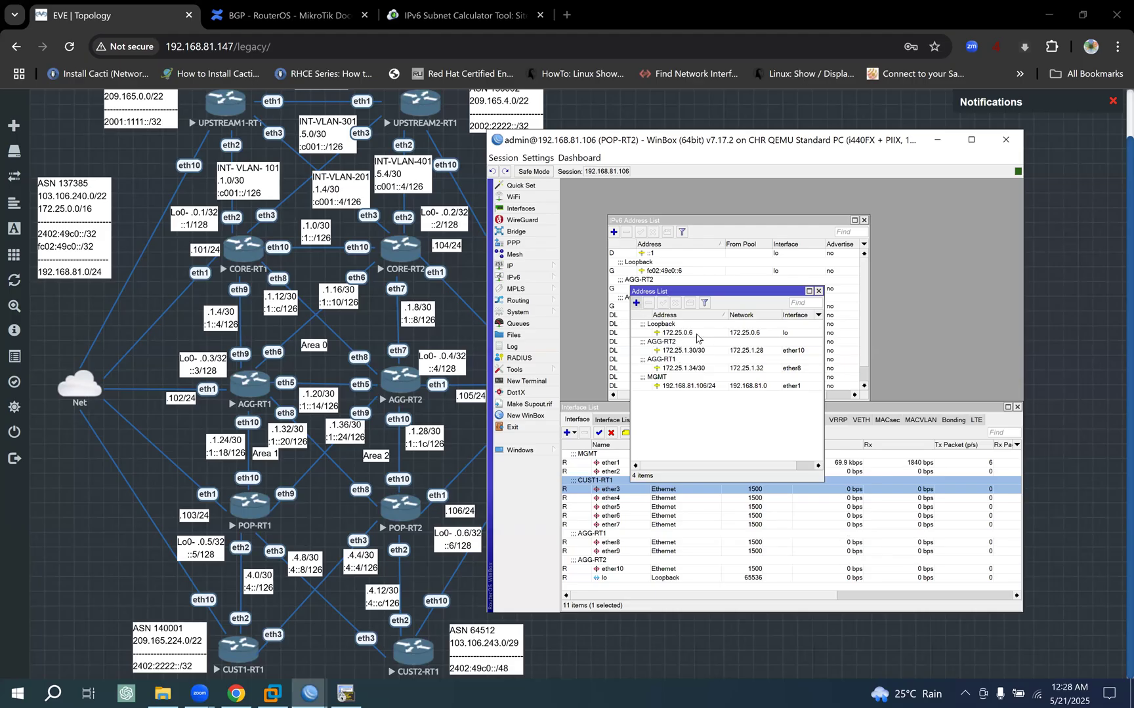
pyautogui.click(636, 302)
pyautogui.click(928, 482)
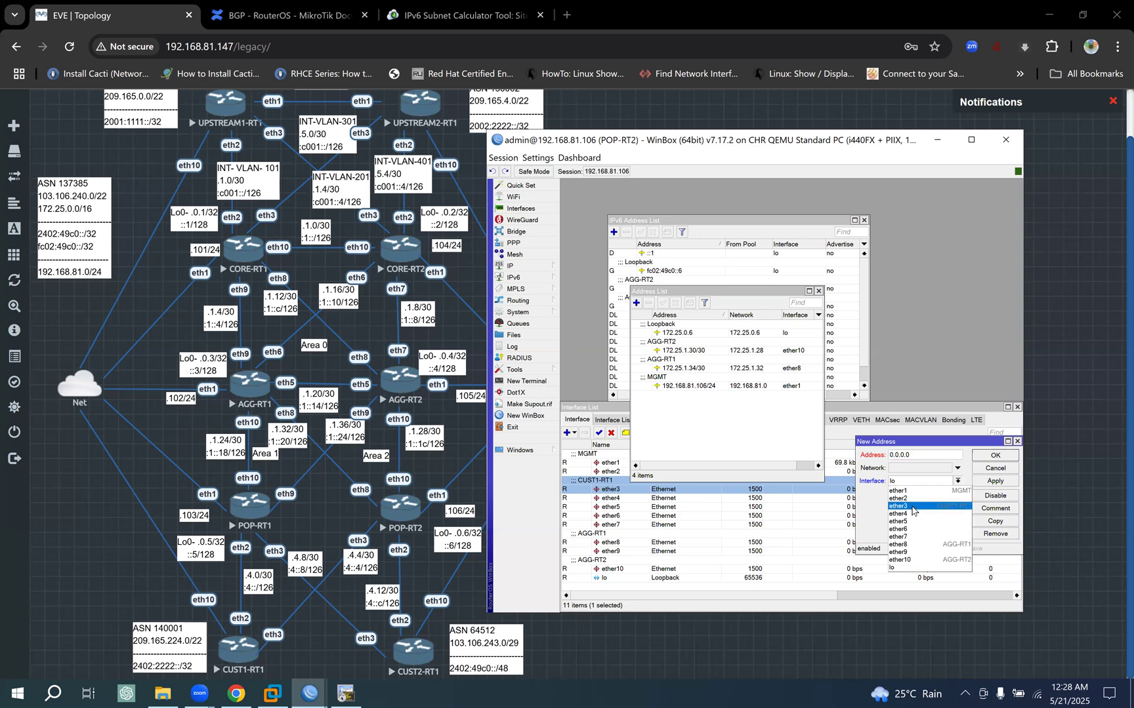
pyautogui.click(925, 515)
pyautogui.moveTo(927, 449); pyautogui.dragTo(857, 367)
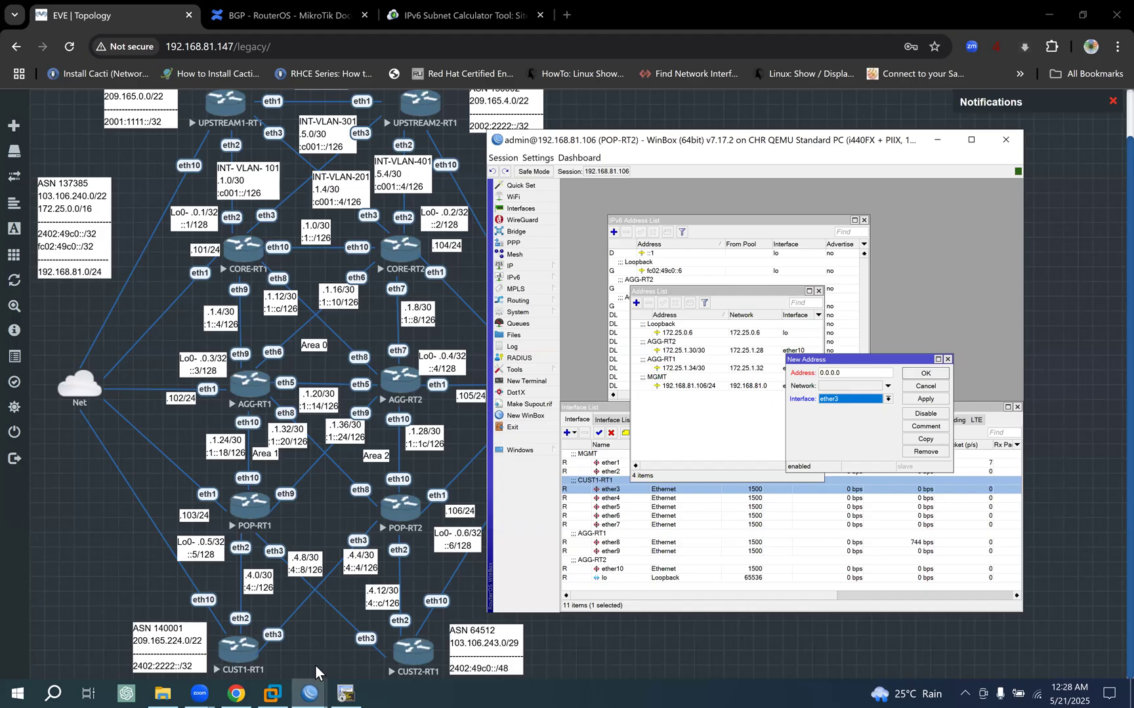
# - Copy 172.25.4.6/30 from CUST1-RT1's WinBox session and save it on POP-RT2's ether3 as 172.25.4.5/30
pyautogui.click(310, 694)
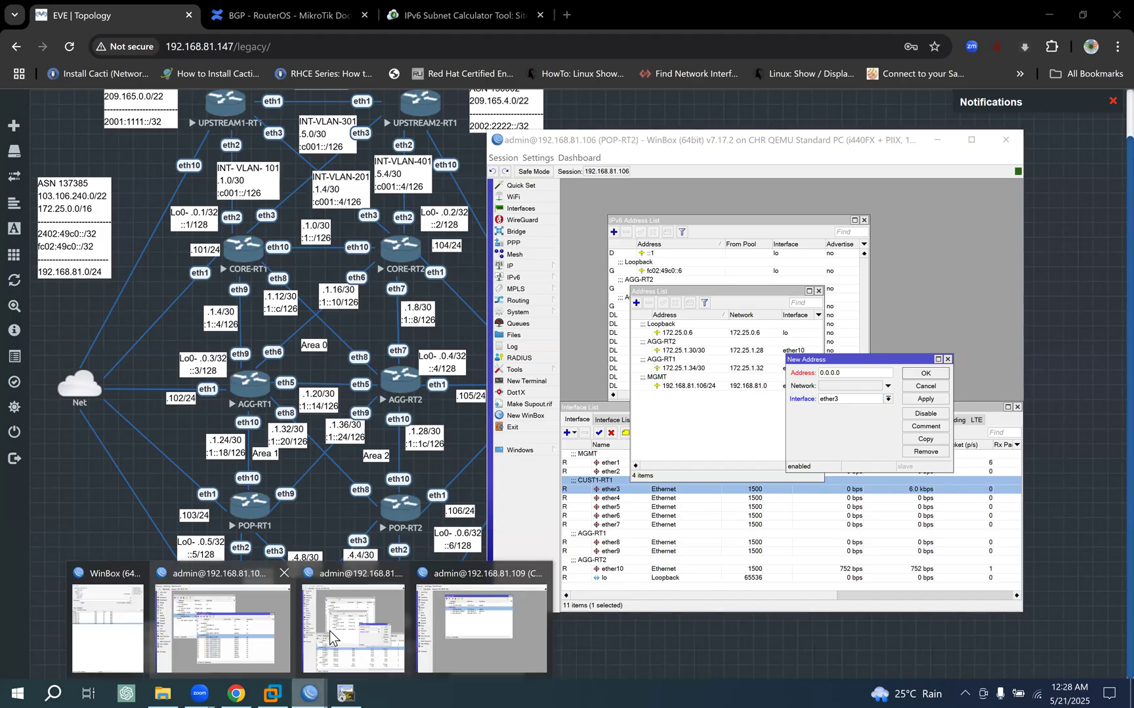
pyautogui.click(479, 625)
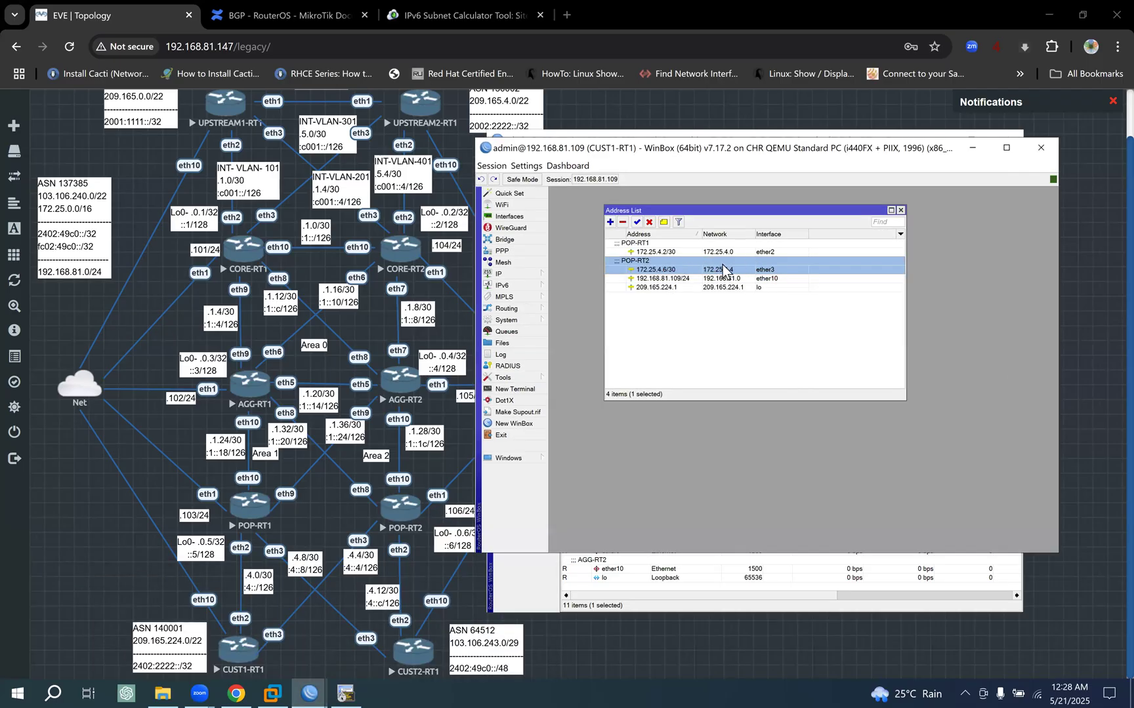
pyautogui.doubleClick(690, 271)
pyautogui.hotkey('ctrl', 'c')
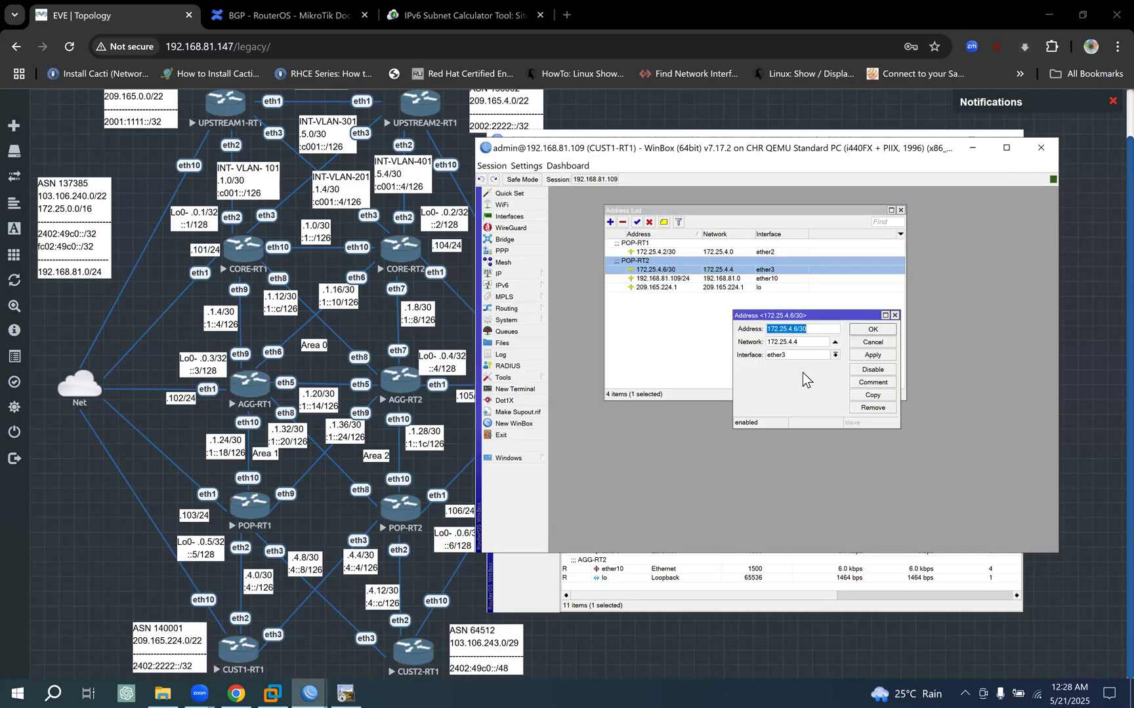
pyautogui.click(974, 153)
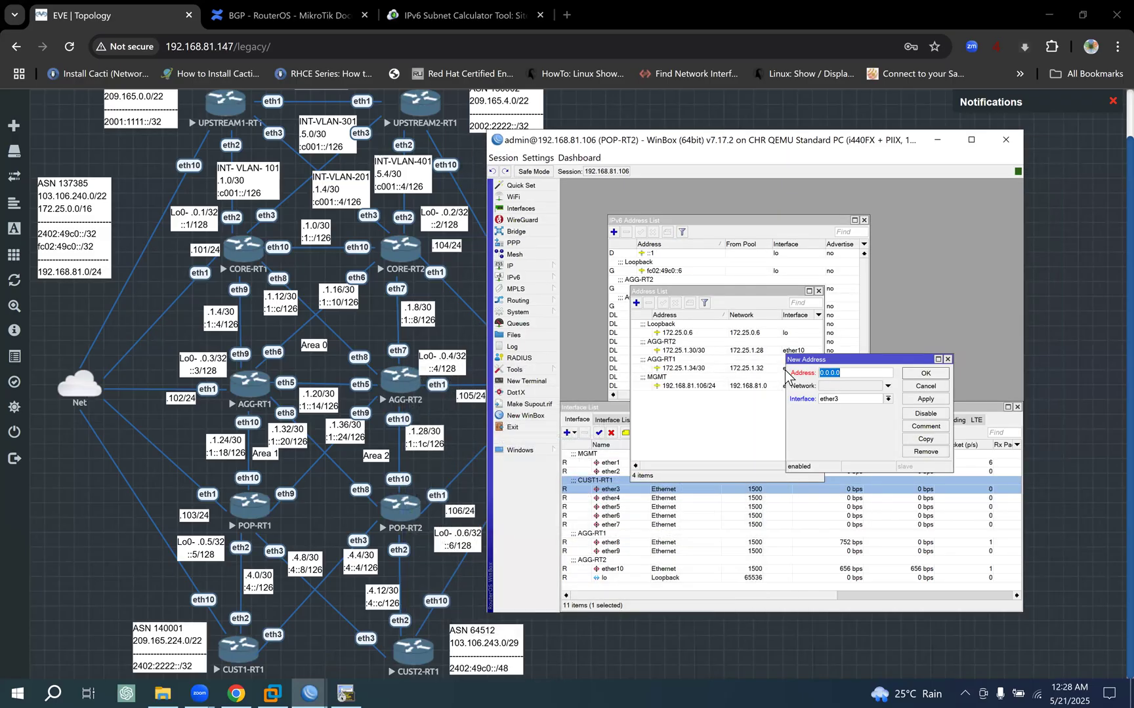
pyautogui.hotkey('ctrl', 'v')
pyautogui.press('BackSpace')
pyautogui.press('BackSpace')
pyautogui.press('BackSpace')
pyautogui.press('BackSpace')
pyautogui.write('5/30')
pyautogui.click(926, 399)
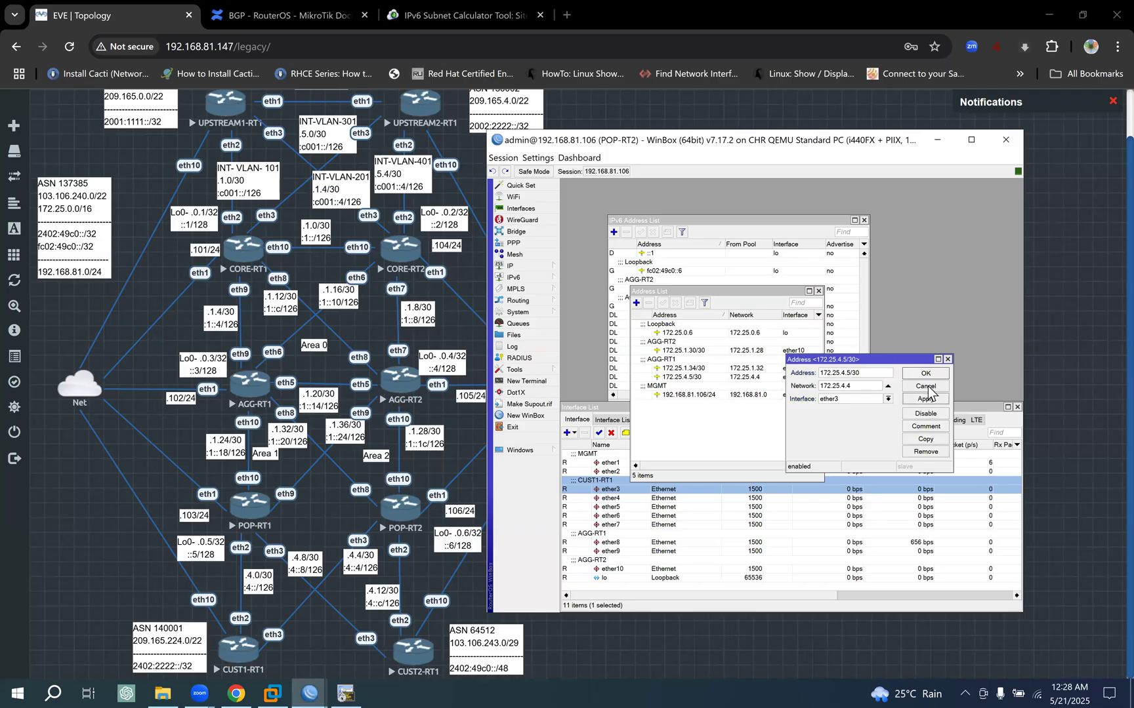
pyautogui.click(925, 373)
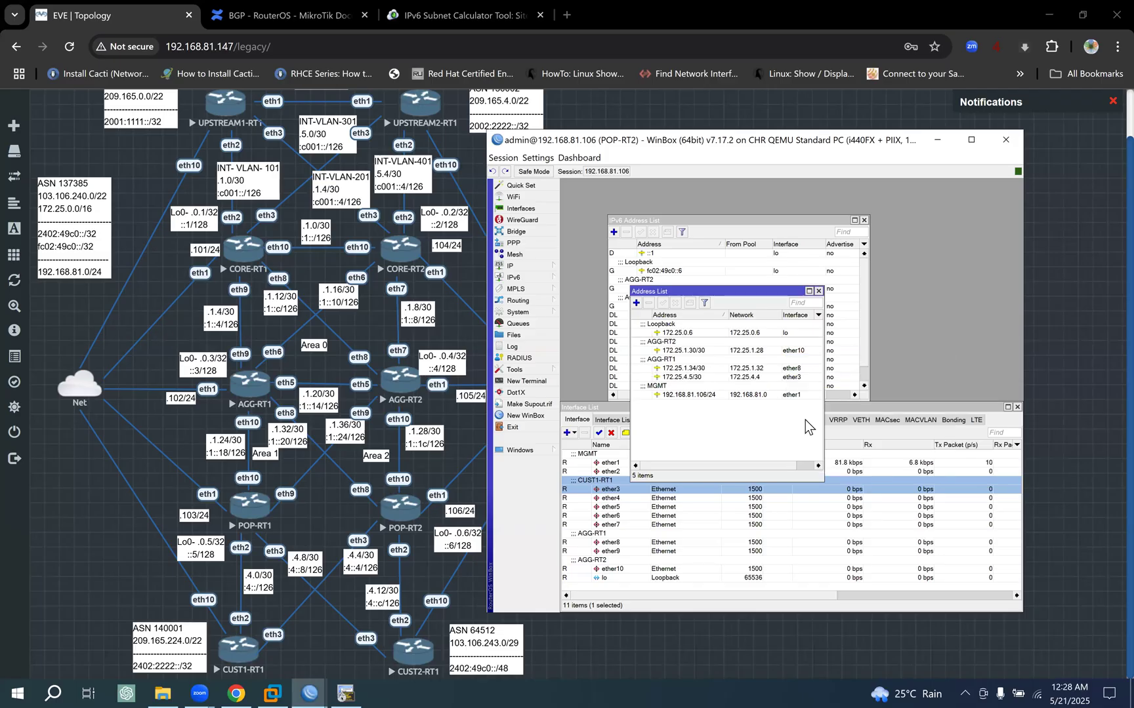
# - Comment POP-RT2's 172.25.4.5/30 address as CUST1-RT1, reusing the comment of the ether3 interface
pyautogui.doubleClick(620, 489)
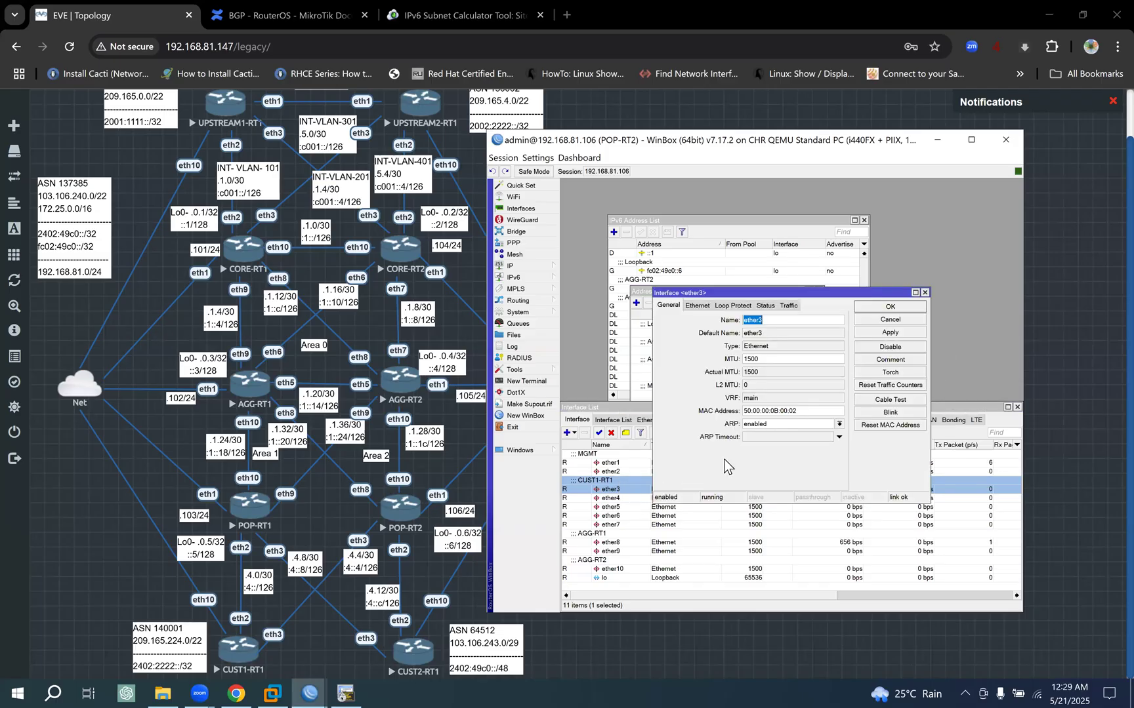
pyautogui.click(900, 361)
pyautogui.hotkey('ctrl', 'c')
pyautogui.click(855, 386)
pyautogui.click(890, 307)
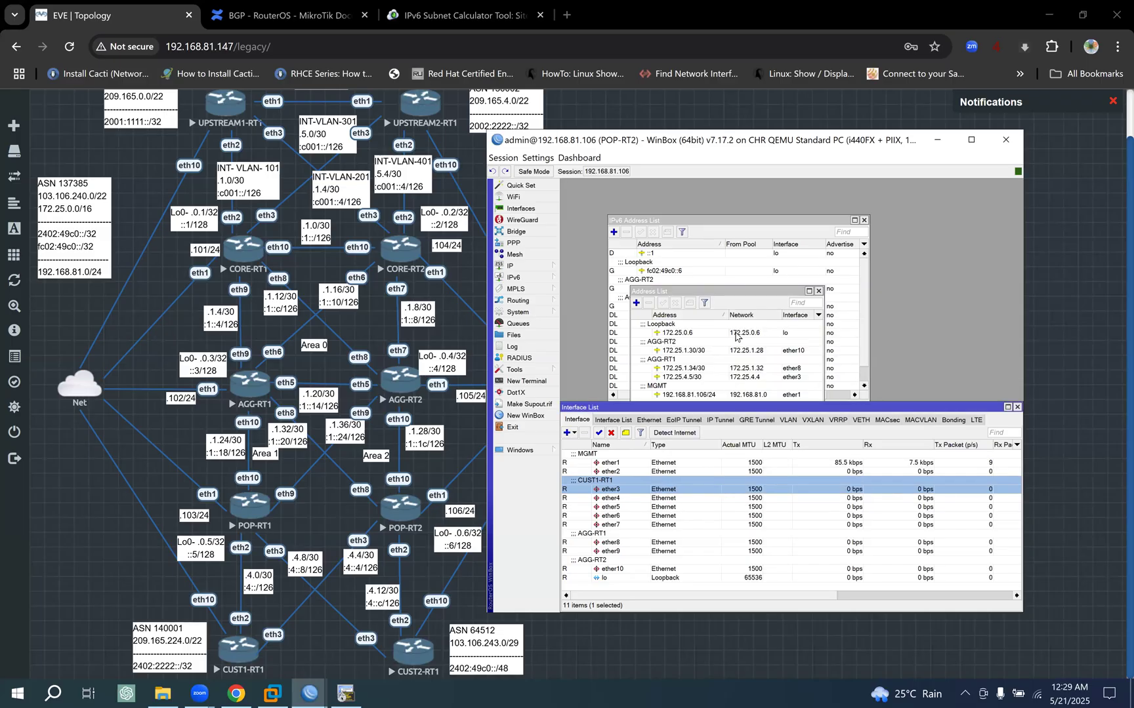
pyautogui.click(682, 333)
pyautogui.click(688, 377)
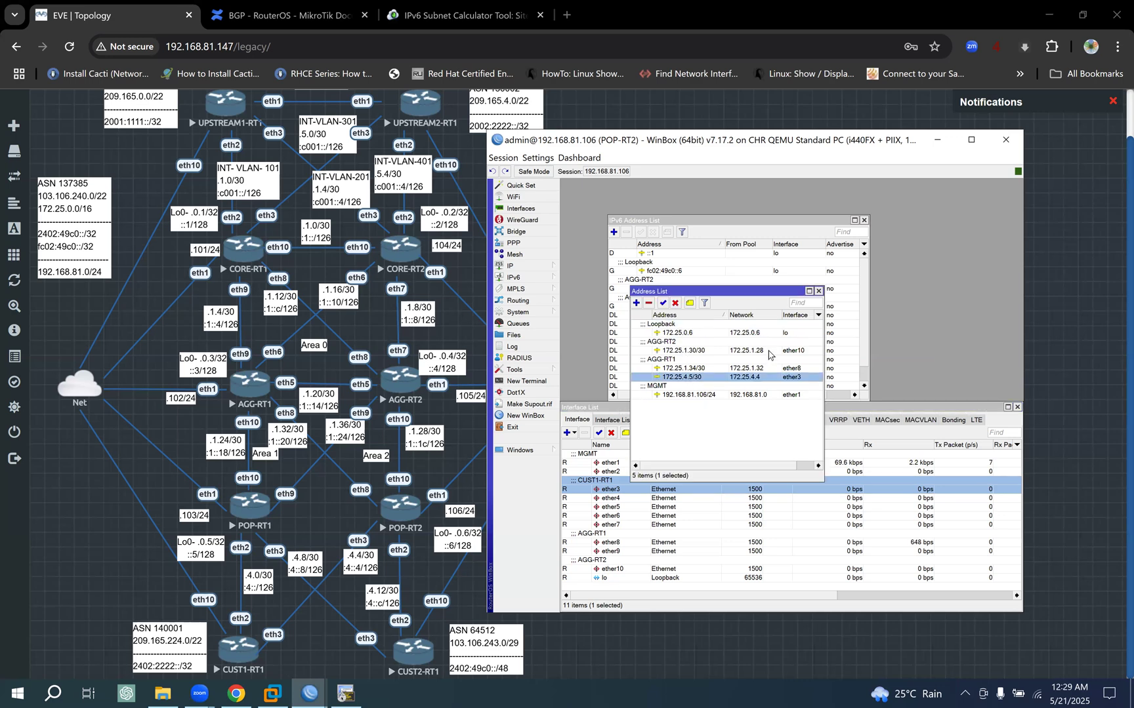
pyautogui.click(690, 302)
pyautogui.hotkey('ctrl', 'v')
pyautogui.click(858, 387)
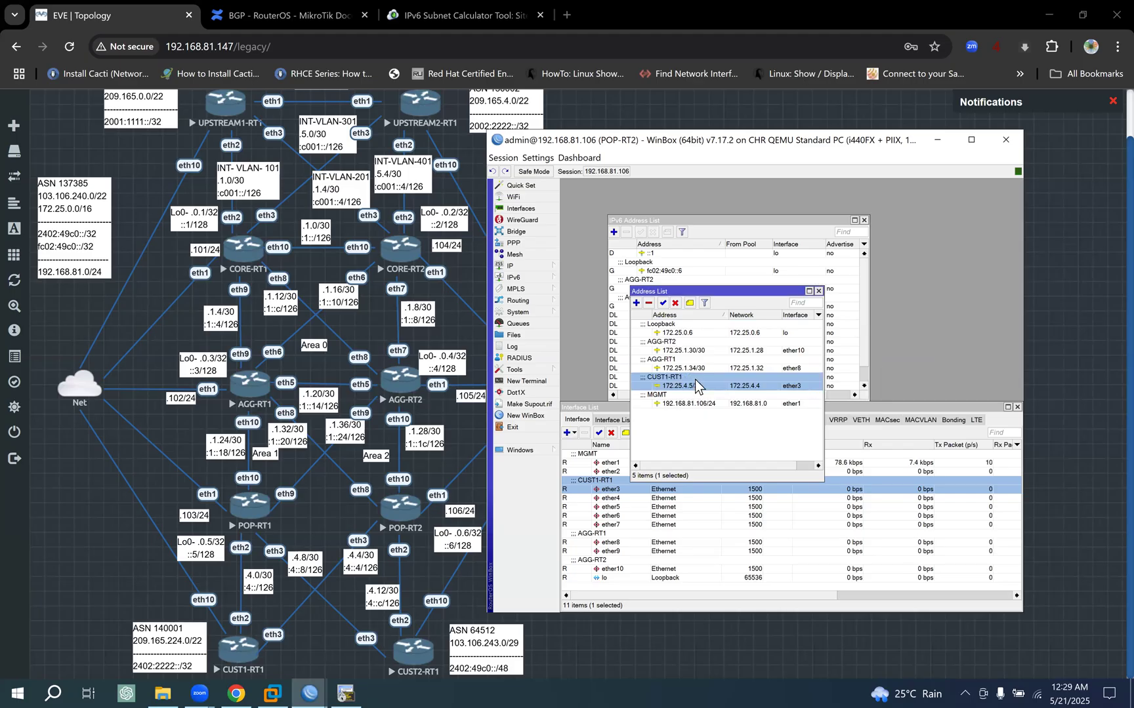
# - Arrange POP-RT2's IPv4 and IPv6 address lists side by side and start a new IPv6 address entry on ether3
pyautogui.moveTo(748, 296); pyautogui.dragTo(944, 220)
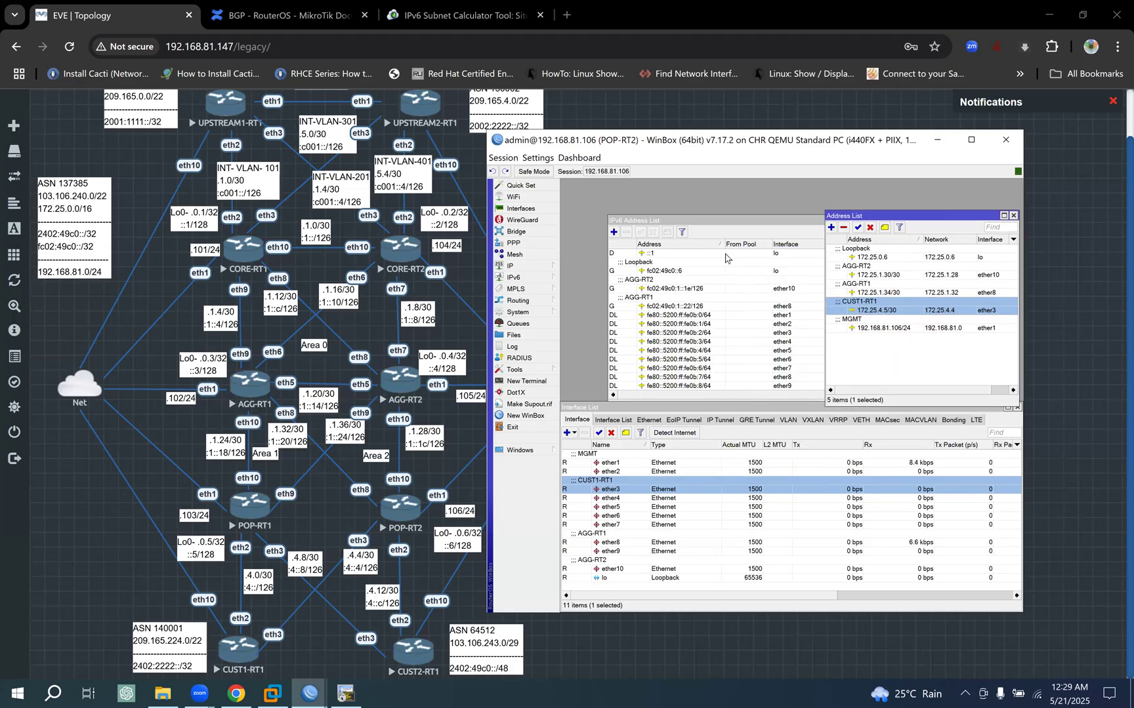
pyautogui.moveTo(715, 220); pyautogui.dragTo(690, 205)
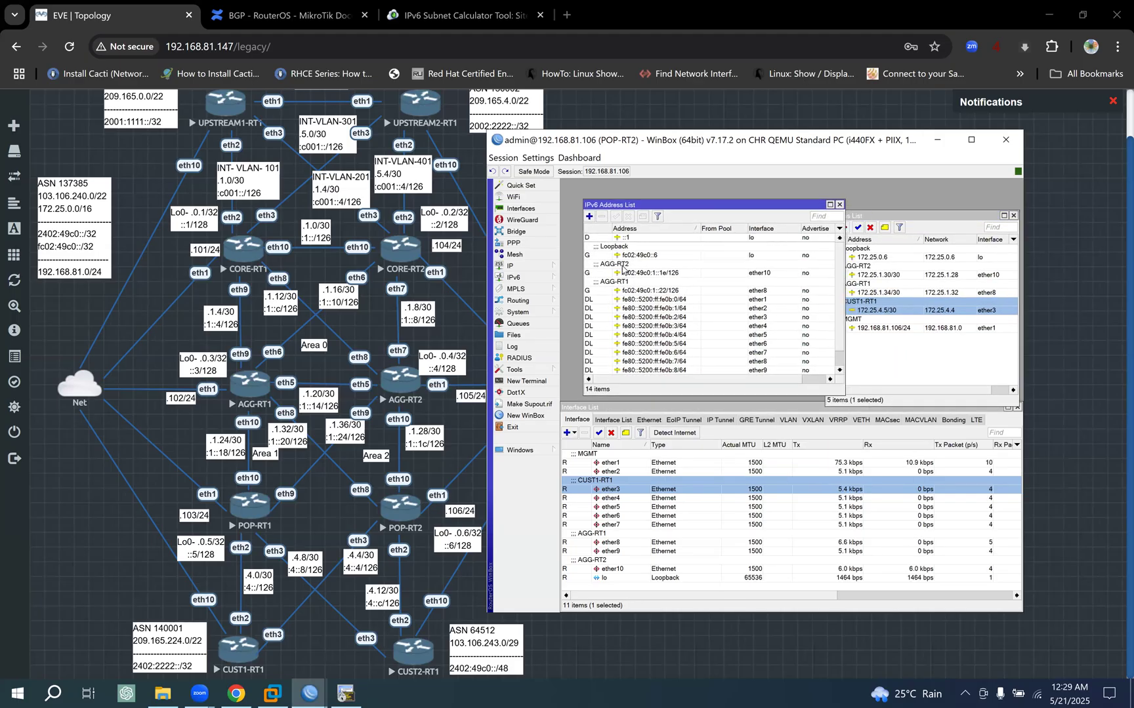
pyautogui.click(589, 217)
pyautogui.click(945, 470)
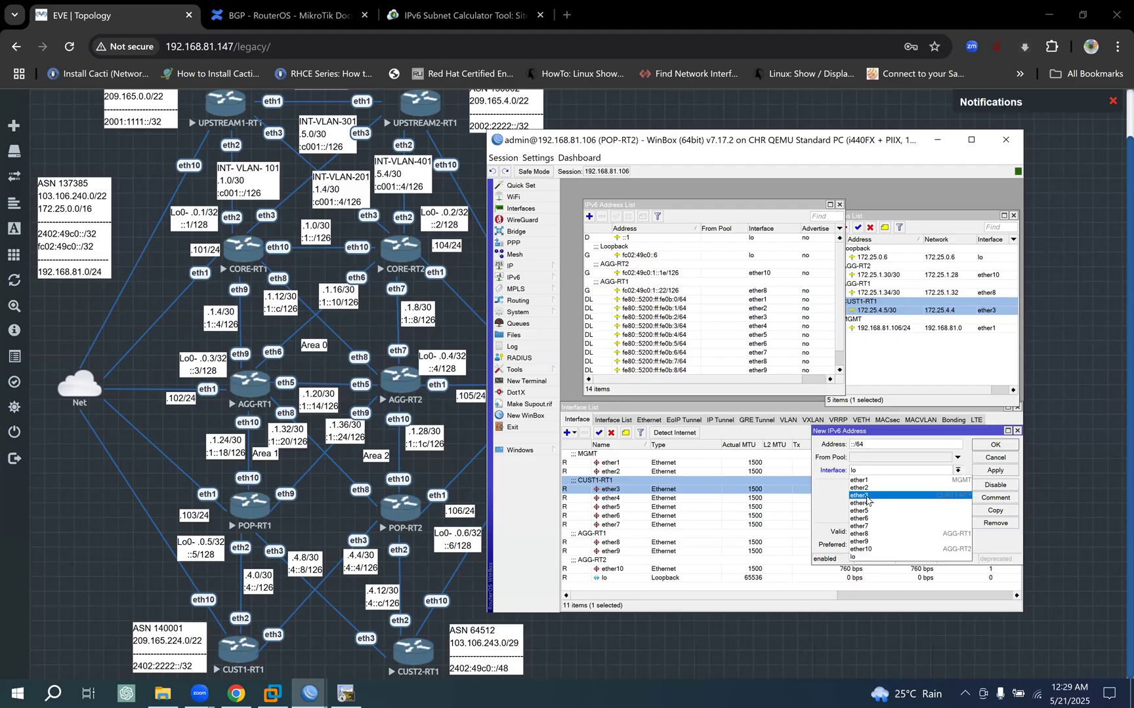
pyautogui.click(865, 497)
pyautogui.moveTo(887, 433); pyautogui.dragTo(712, 316)
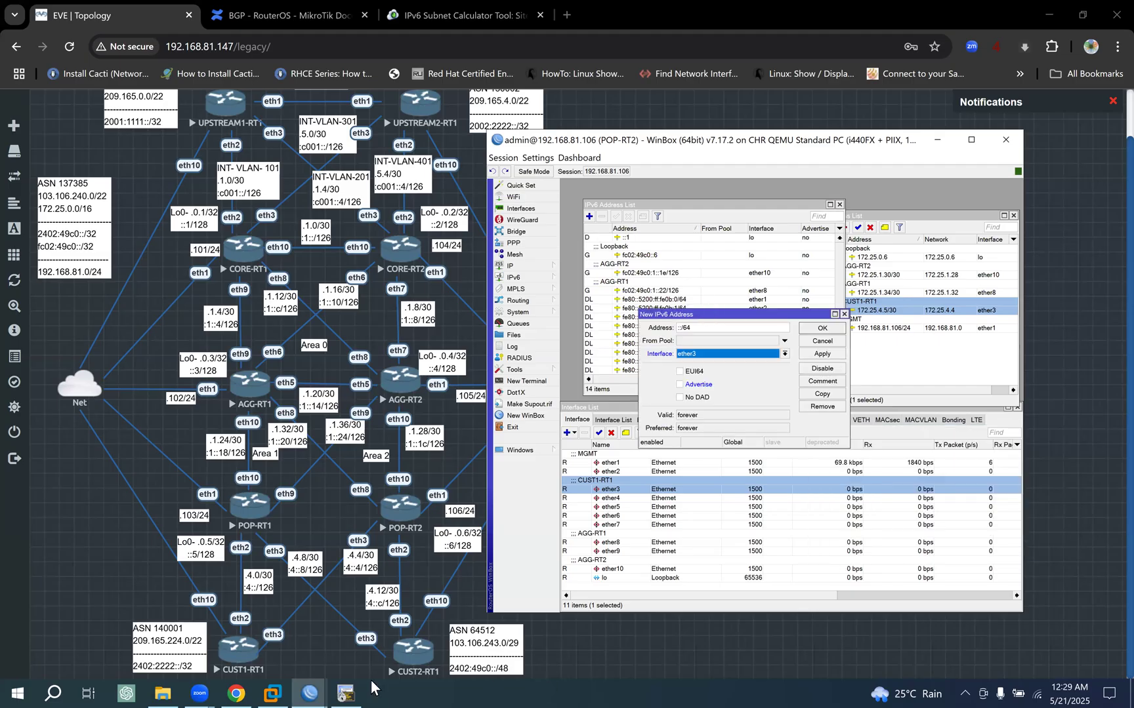
# - Copy fc02:49c0:4::6/126 from CUST1-RT1's IPv6 address list, close its open address dialogs and return to POP-RT2's session
pyautogui.moveTo(311, 693)
pyautogui.click(463, 641)
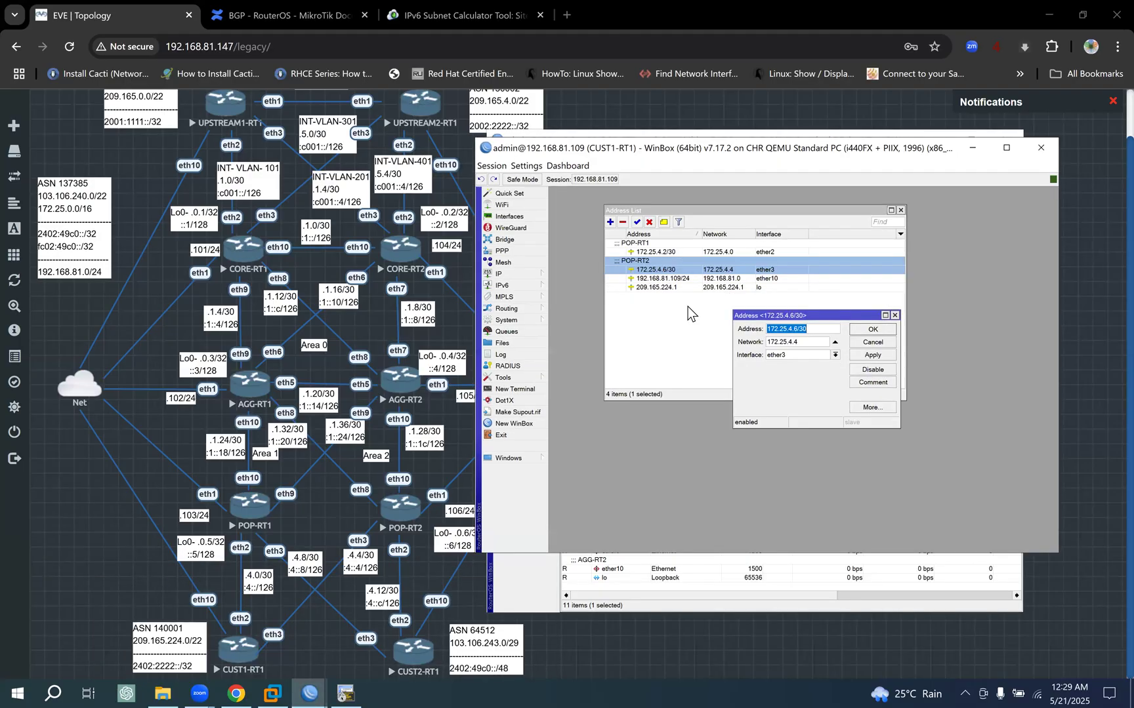
pyautogui.click(522, 284)
pyautogui.click(571, 287)
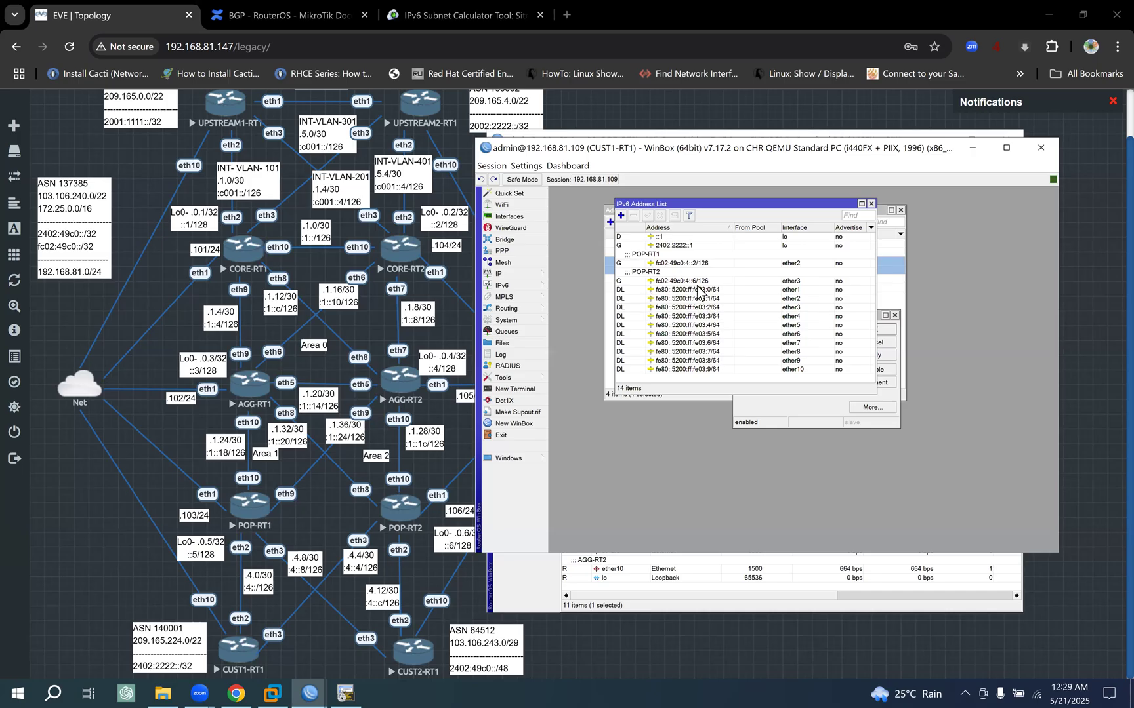
pyautogui.doubleClick(682, 281)
pyautogui.hotkey('ctrl', 'c')
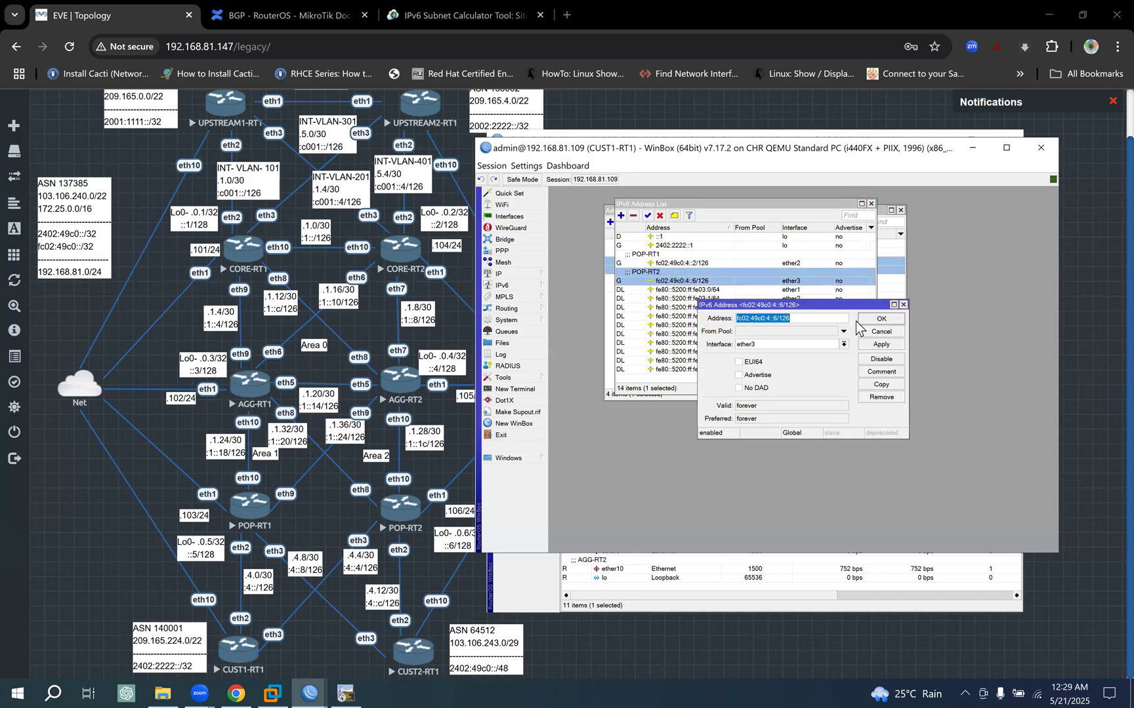
pyautogui.click(903, 305)
pyautogui.moveTo(771, 205); pyautogui.dragTo(769, 308)
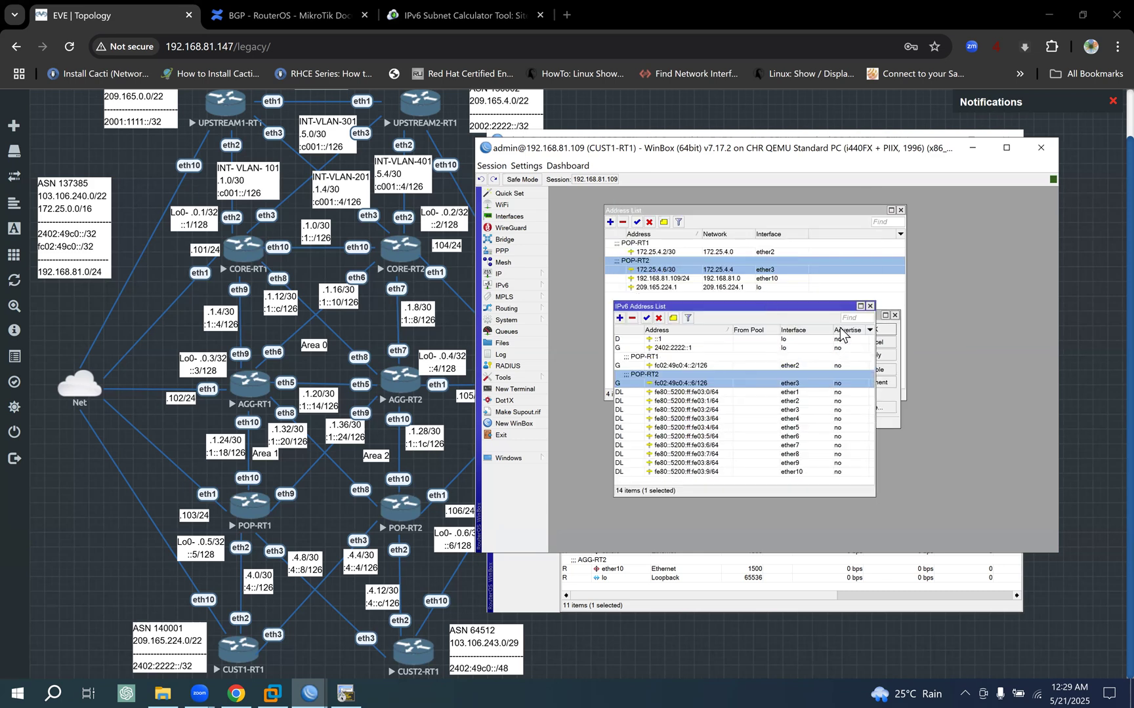
pyautogui.click(894, 315)
pyautogui.click(895, 315)
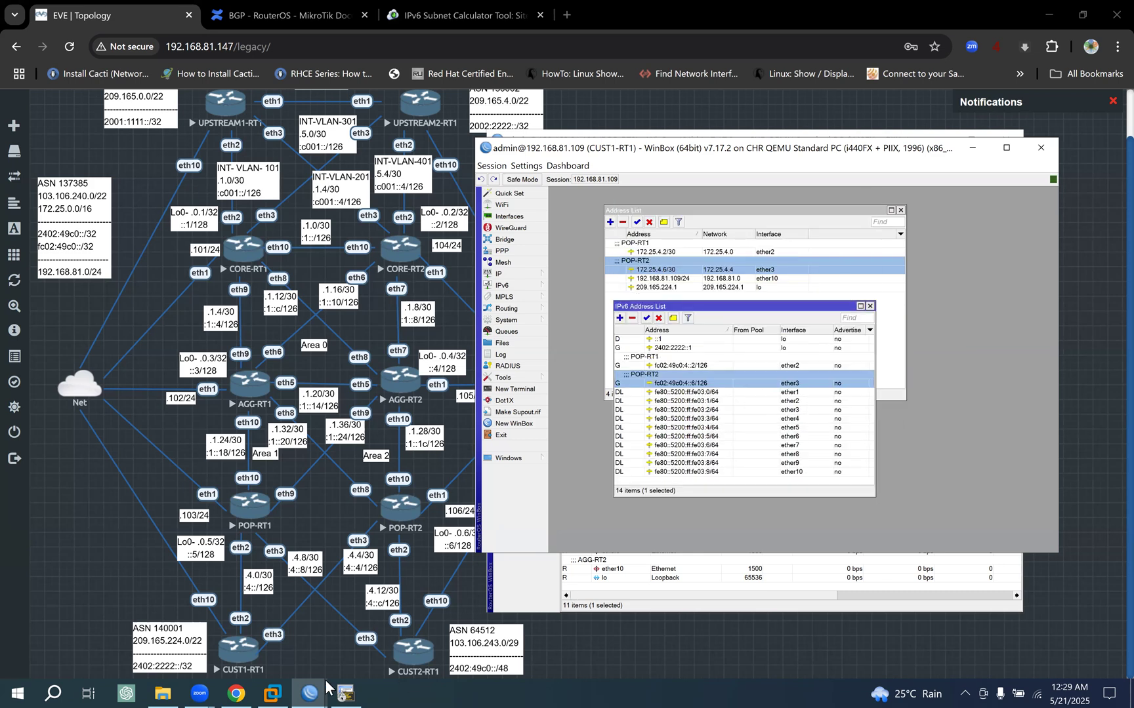
pyautogui.click(972, 147)
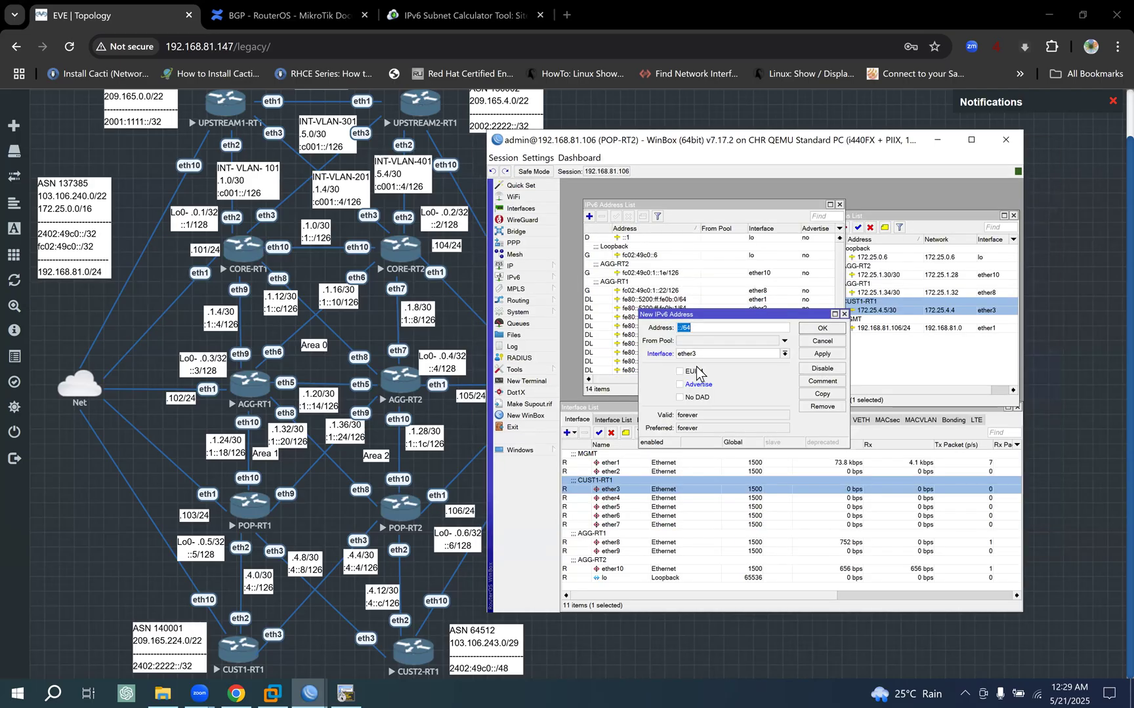
# - Set the new IPv6 address on POP-RT2's ether3 to fc02:49c0:4::5/126 and save it
pyautogui.hotkey('ctrl', 'v')
pyautogui.press('Left')
pyautogui.press('BackSpace')
pyautogui.write('5')
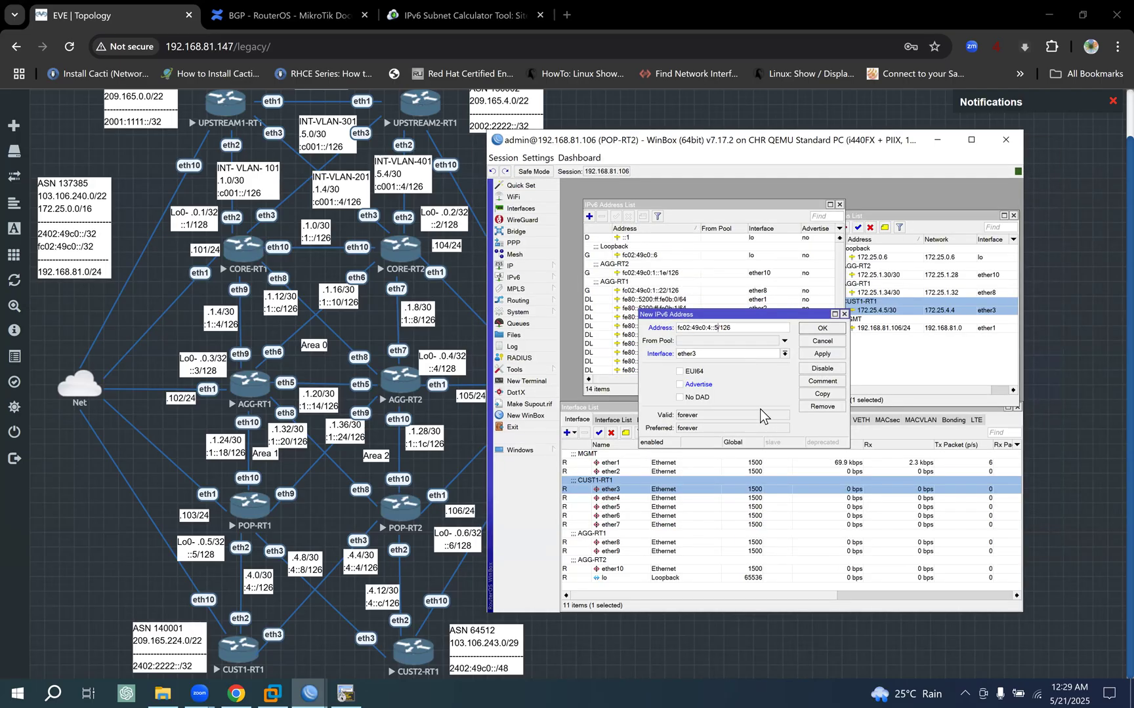
pyautogui.click(824, 355)
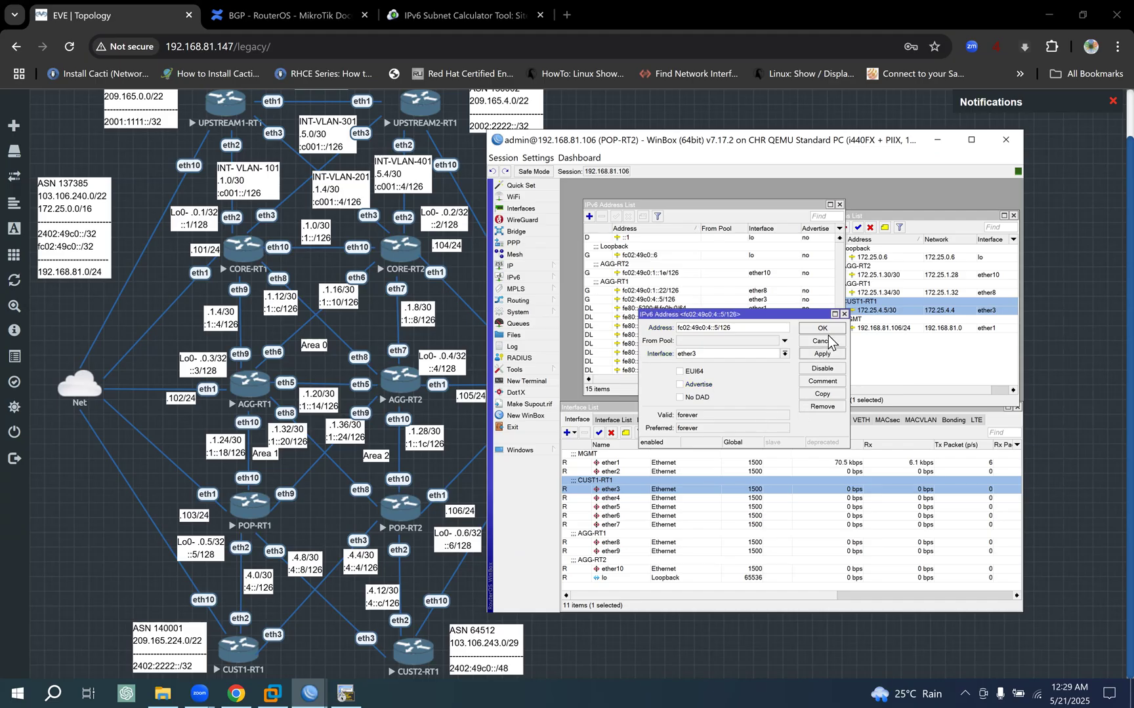
pyautogui.click(828, 331)
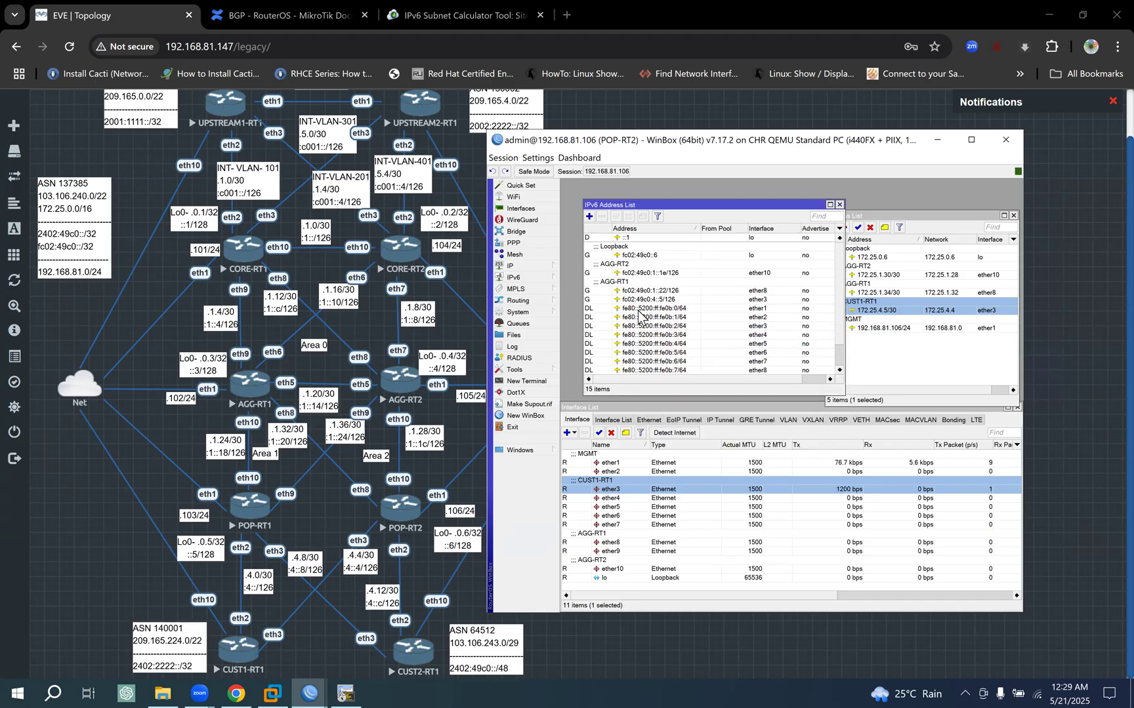
# - Copy the fc02:49c0:4::5/126 address from POP-RT2's ether3 entry, leave the entry unchanged, and close the interface list
pyautogui.click(735, 300)
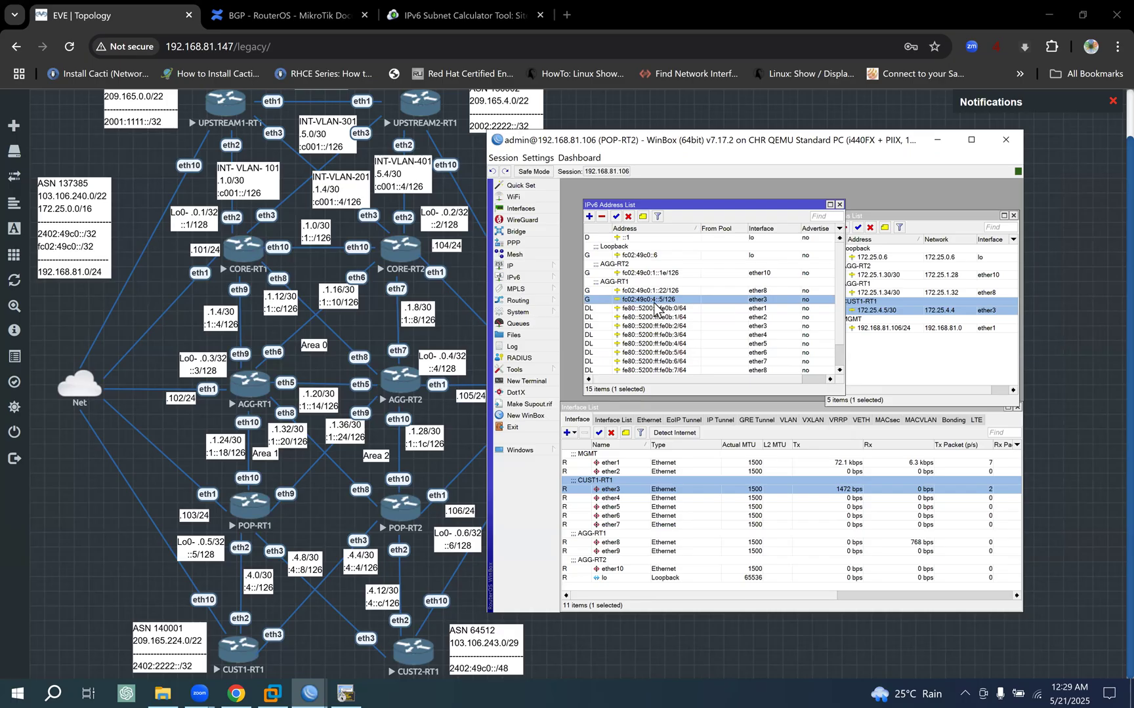
pyautogui.doubleClick(653, 303)
pyautogui.hotkey('ctrl', 'c')
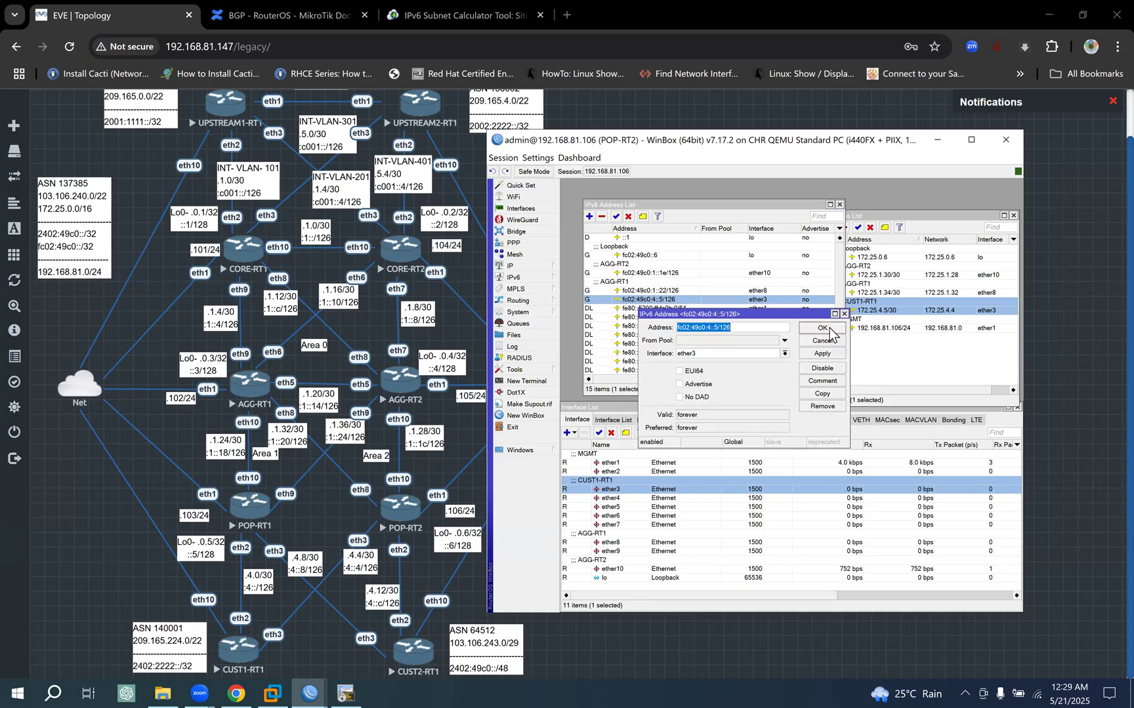
pyautogui.click(837, 344)
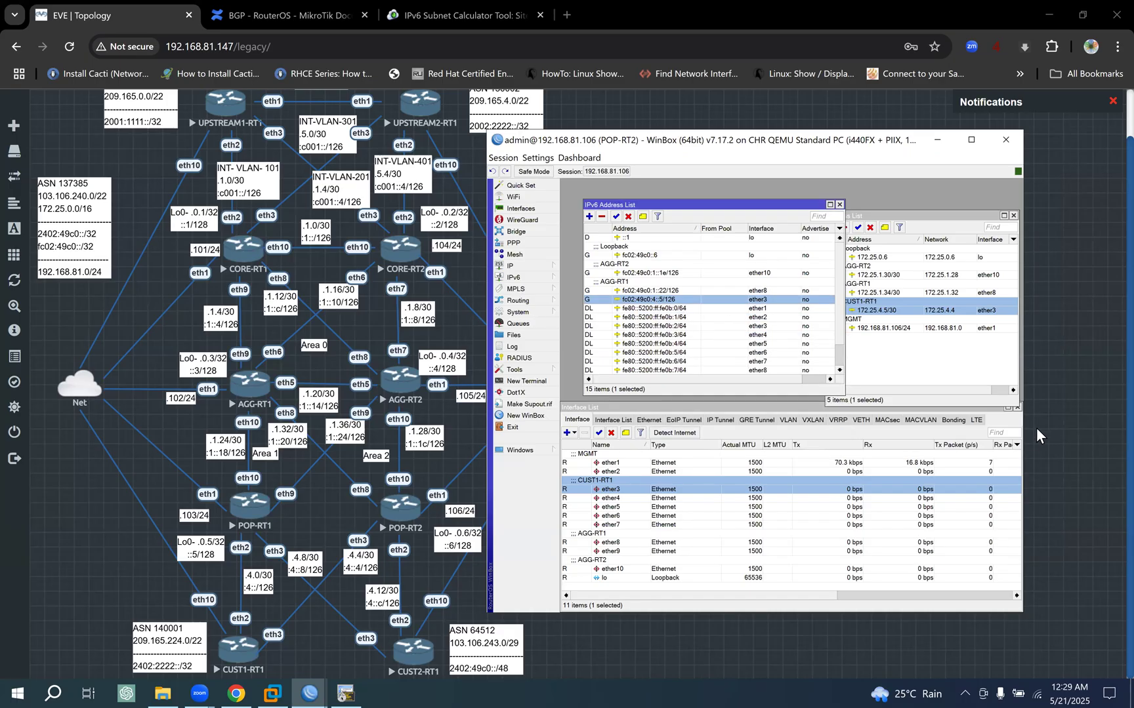
pyautogui.click(712, 407)
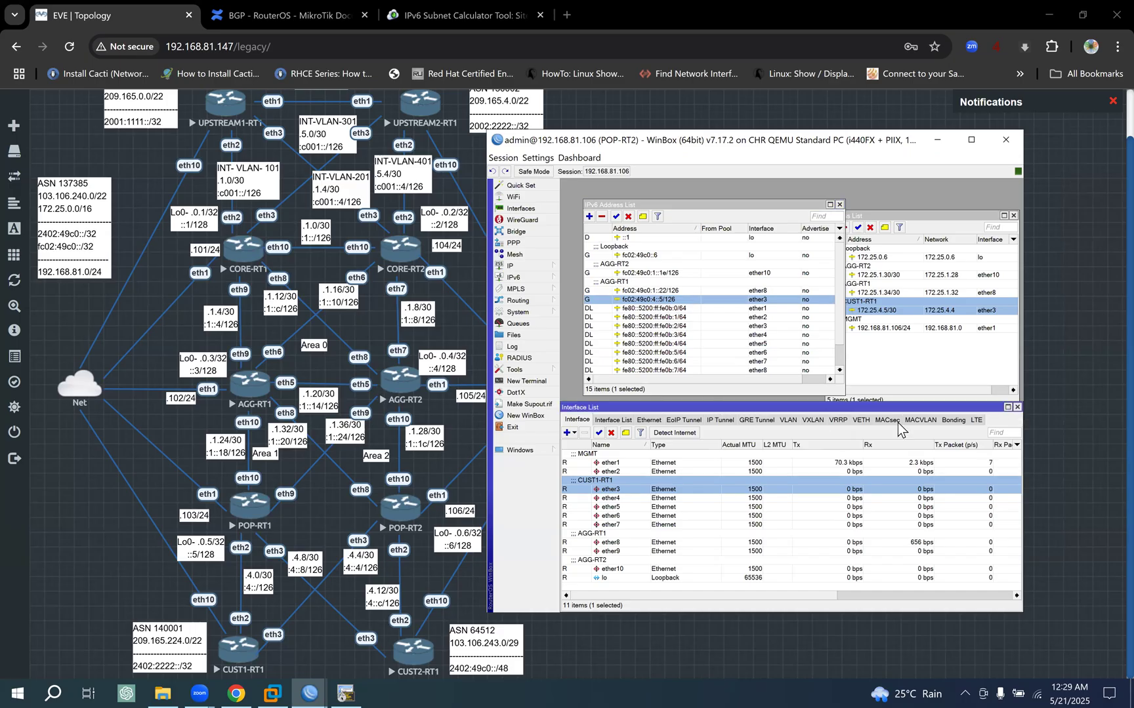
pyautogui.click(1017, 408)
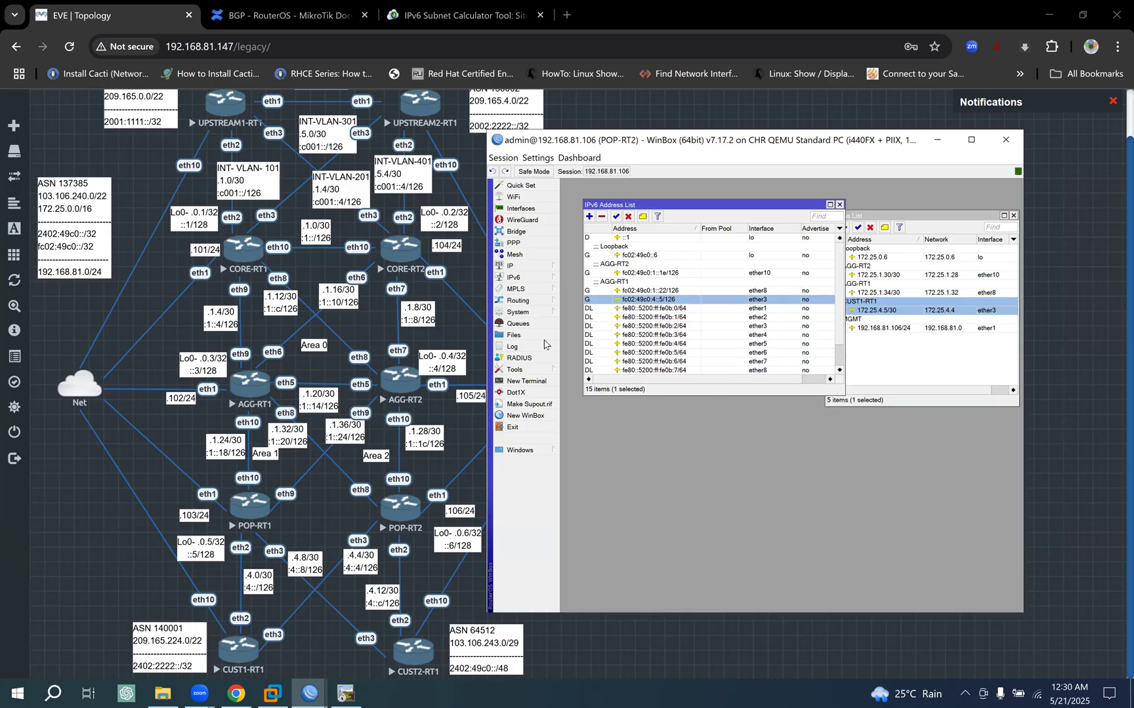
# - Ping CUST1-RT1's IPv6 address fc02:49c0:4::6 from POP-RT2 and stop the ping
pyautogui.click(536, 371)
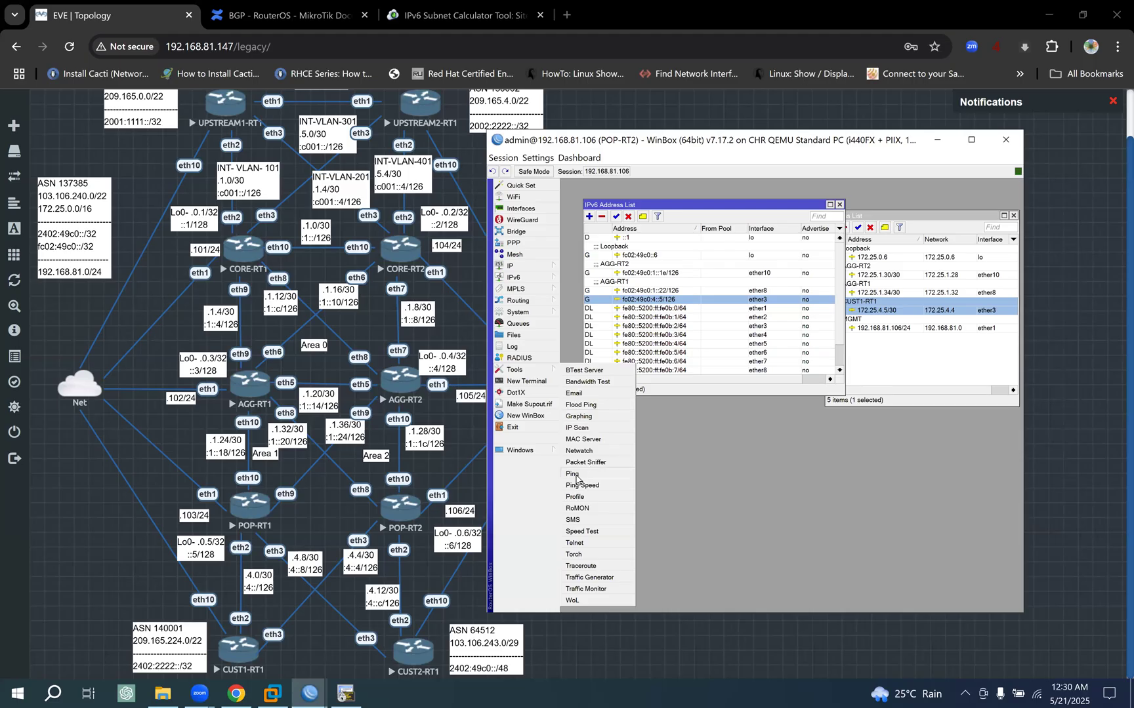
pyautogui.hotkey('ctrl', 'v')
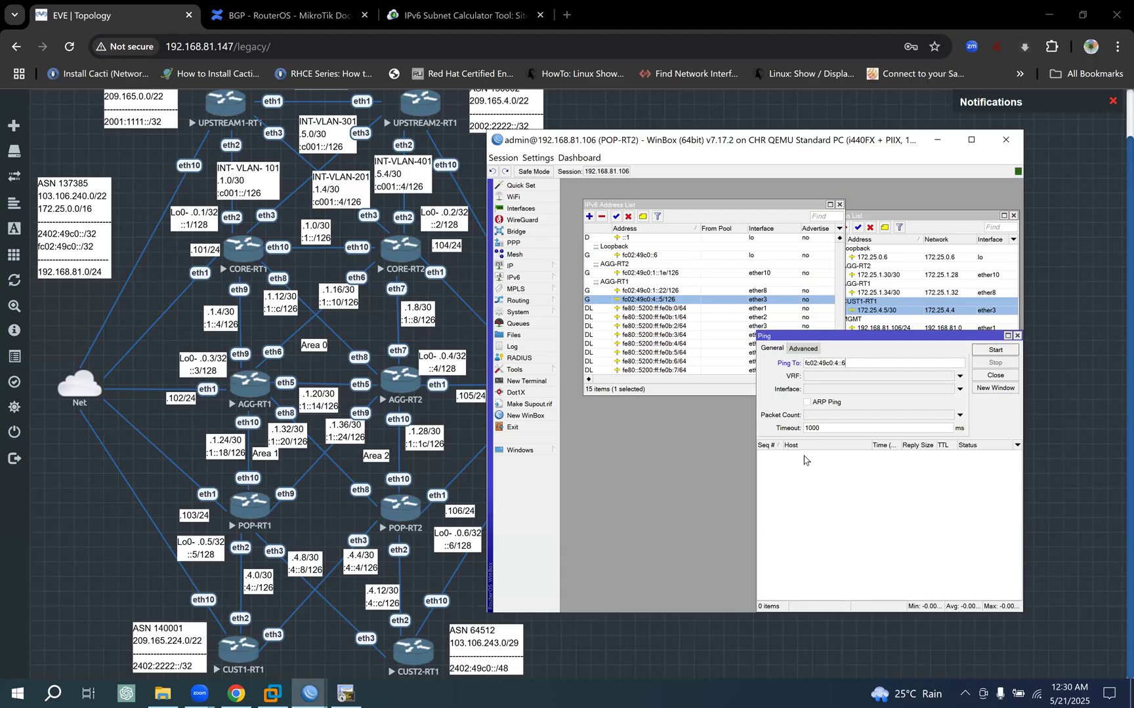
pyautogui.click(994, 351)
pyautogui.moveTo(860, 335); pyautogui.dragTo(734, 352)
pyautogui.click(860, 380)
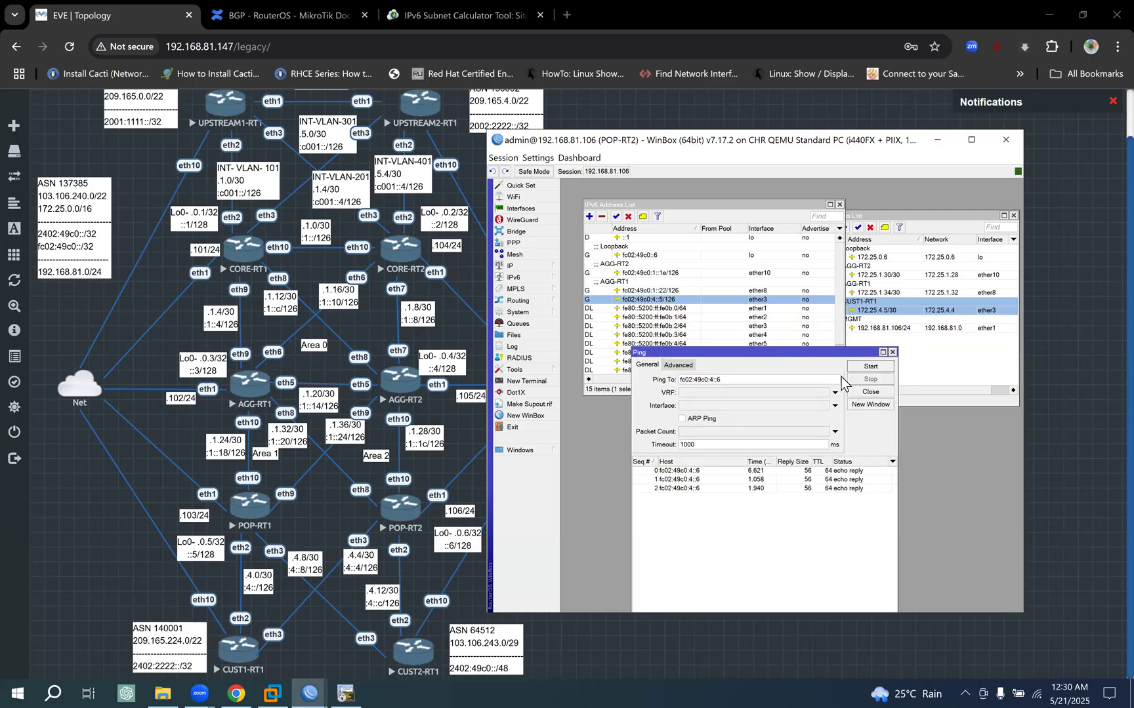
# - Ping CUST1-RT1's IPv4 address 172.25.4.6 from POP-RT2, reusing the ether3 address, and close the Ping tool
pyautogui.click(917, 312)
pyautogui.doubleClick(917, 313)
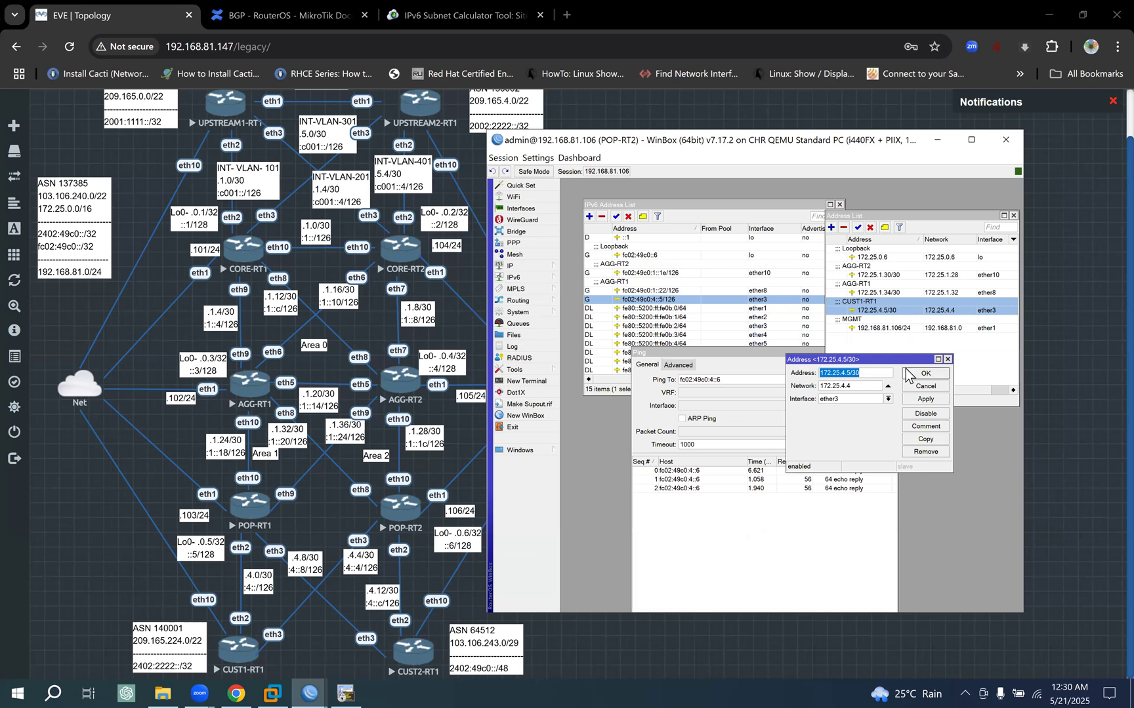
pyautogui.click(936, 394)
pyautogui.moveTo(729, 382); pyautogui.dragTo(568, 382)
pyautogui.write('172.25.4.5/30')
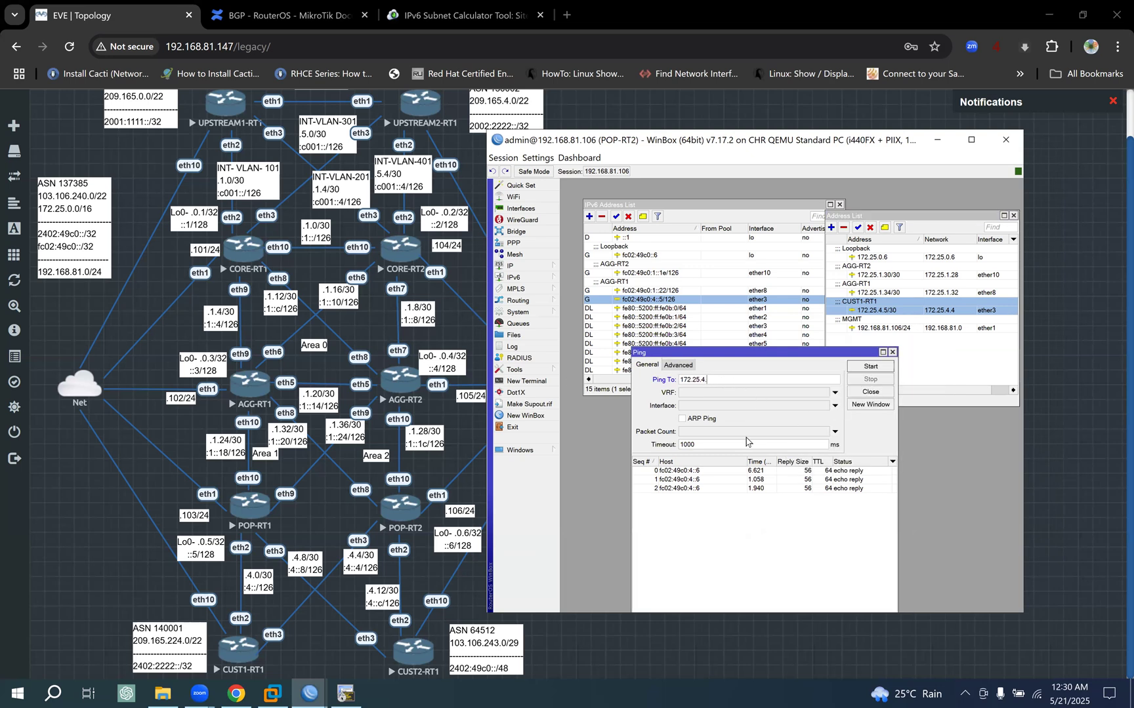
pyautogui.write('6')
pyautogui.click(871, 366)
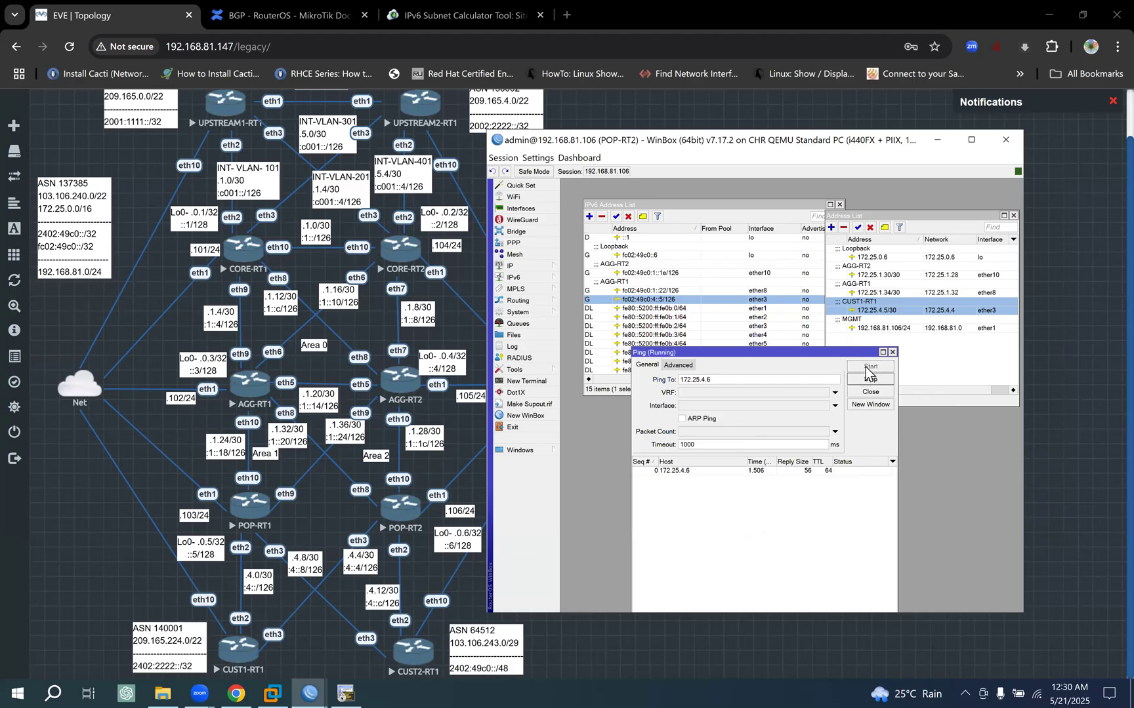
pyautogui.click(871, 391)
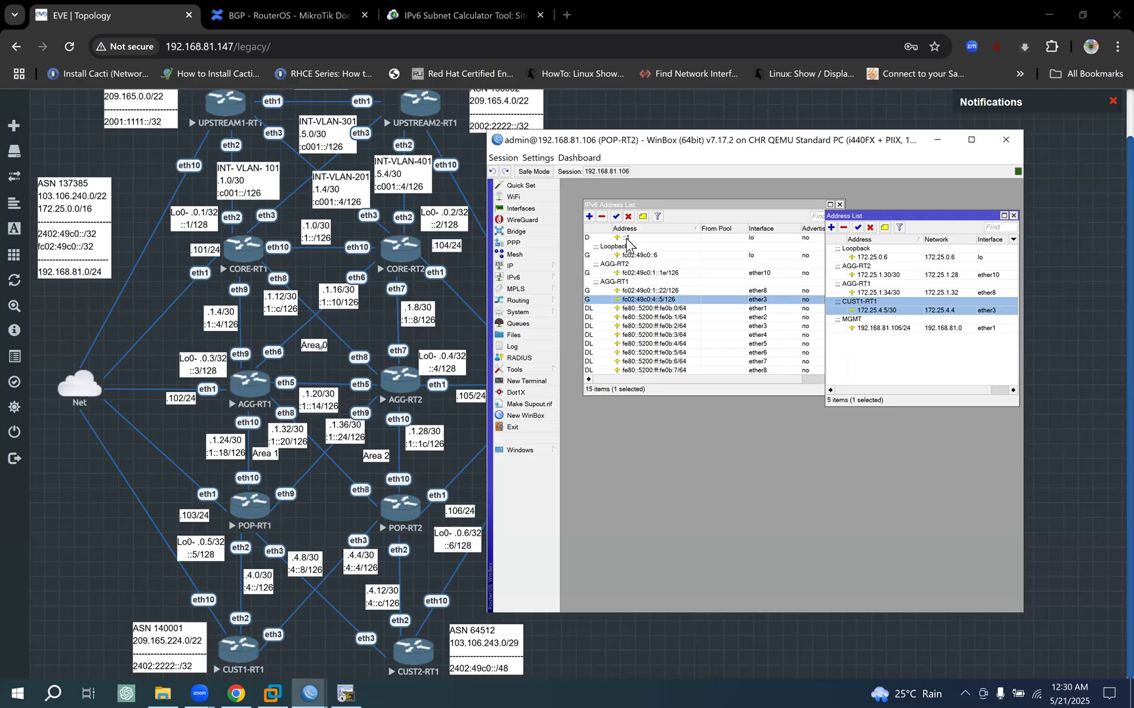
# - Leave POP-RT2's session, maximize CUST1-RT1's session and arrange its IPv4 and IPv6 address lists side by side
pyautogui.moveTo(916, 223); pyautogui.dragTo(883, 323)
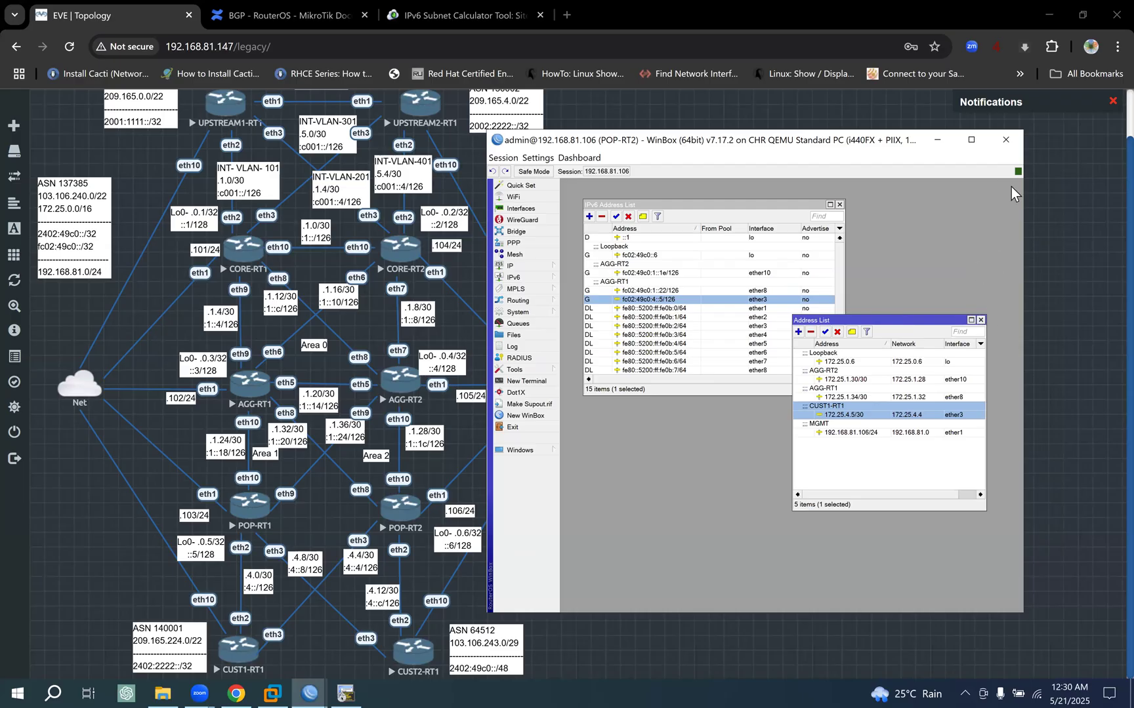
pyautogui.click(938, 148)
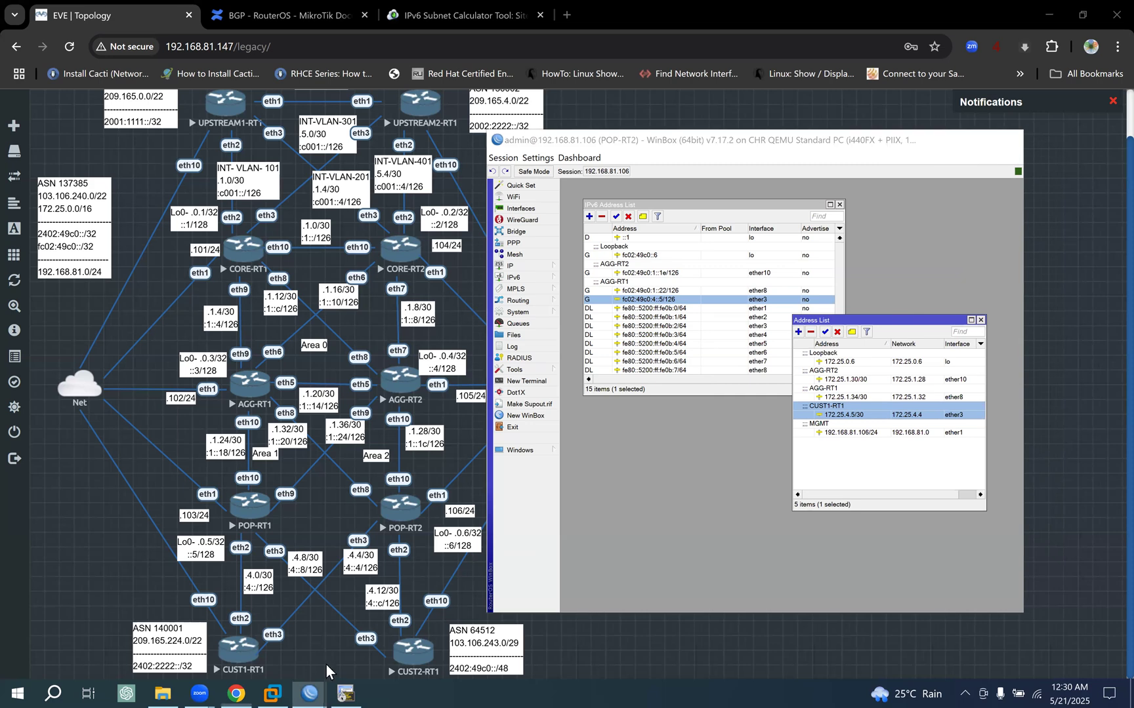
pyautogui.moveTo(309, 694)
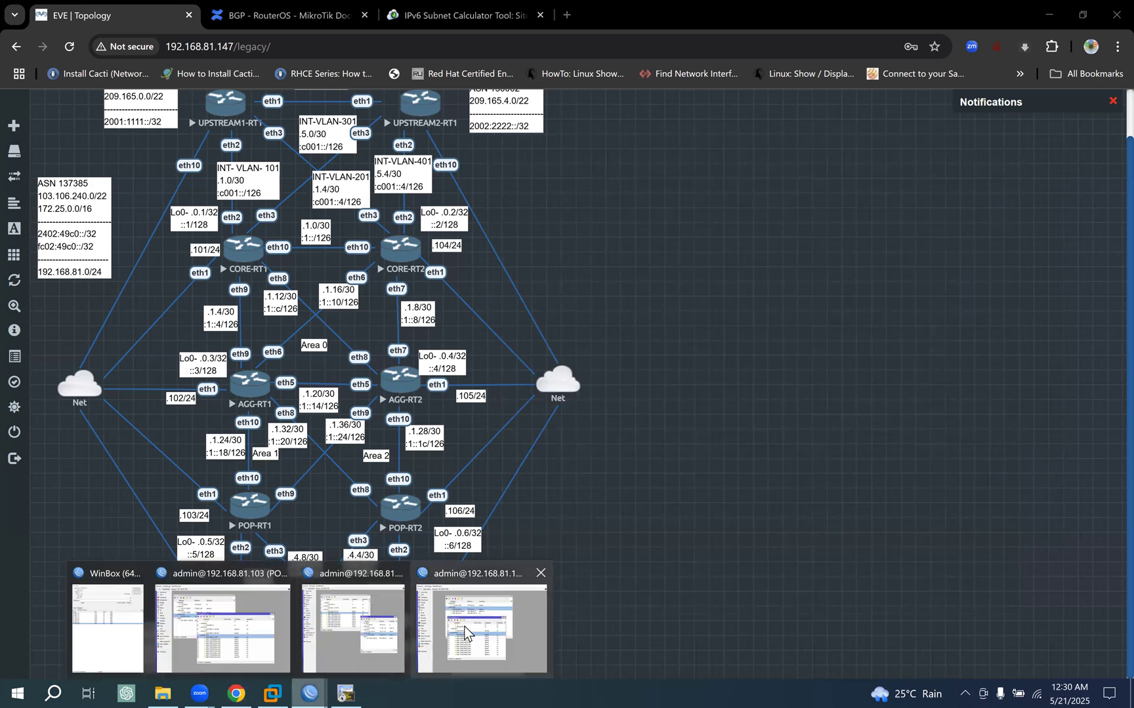
pyautogui.click(503, 600)
pyautogui.click(1004, 149)
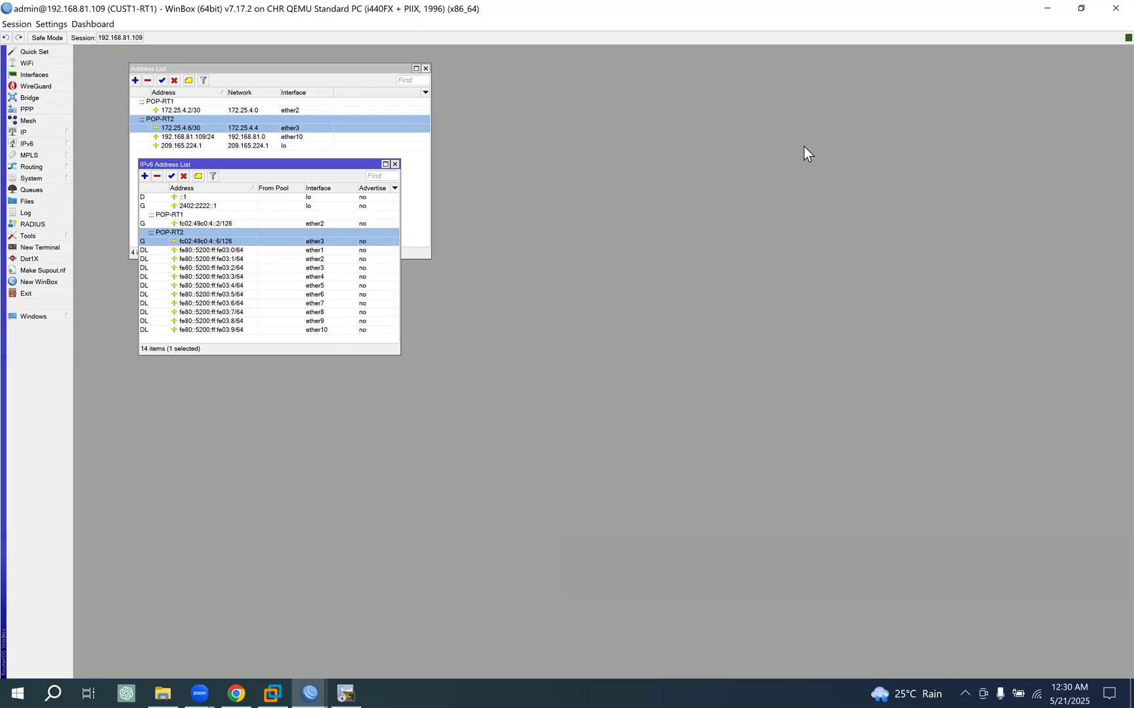
pyautogui.moveTo(318, 170); pyautogui.dragTo(500, 73)
pyautogui.moveTo(329, 73); pyautogui.dragTo(299, 70)
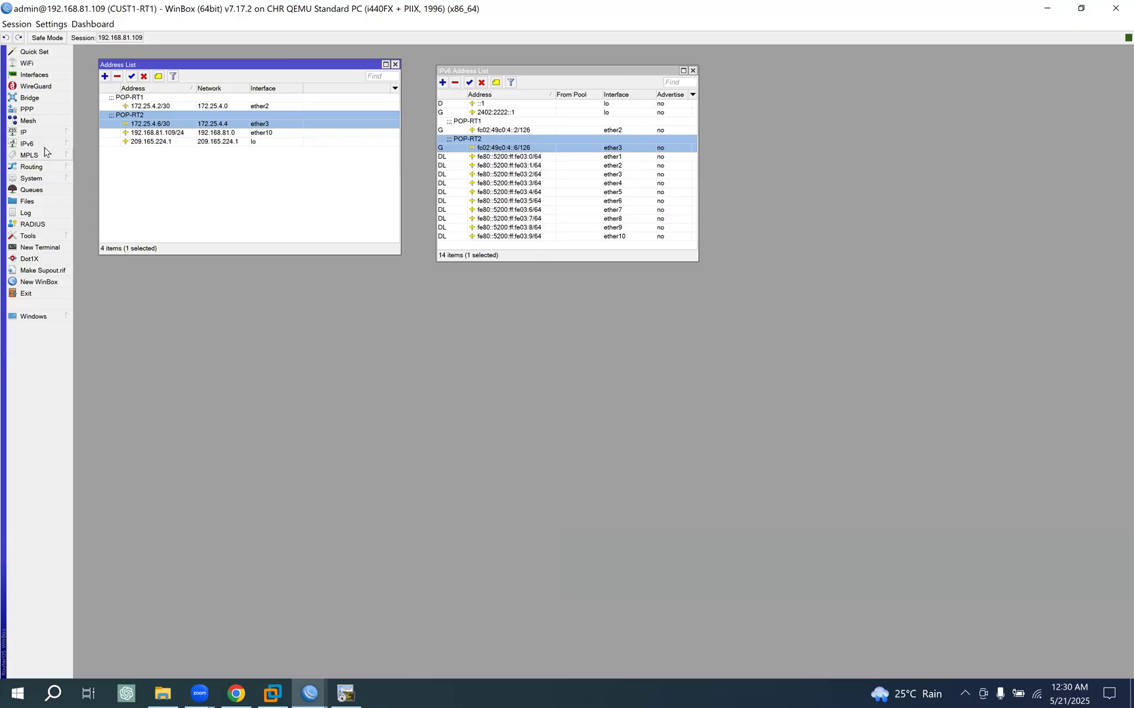
# - Open CUST1-RT1's BGP routing settings and place their window below the two address lists
pyautogui.click(41, 168)
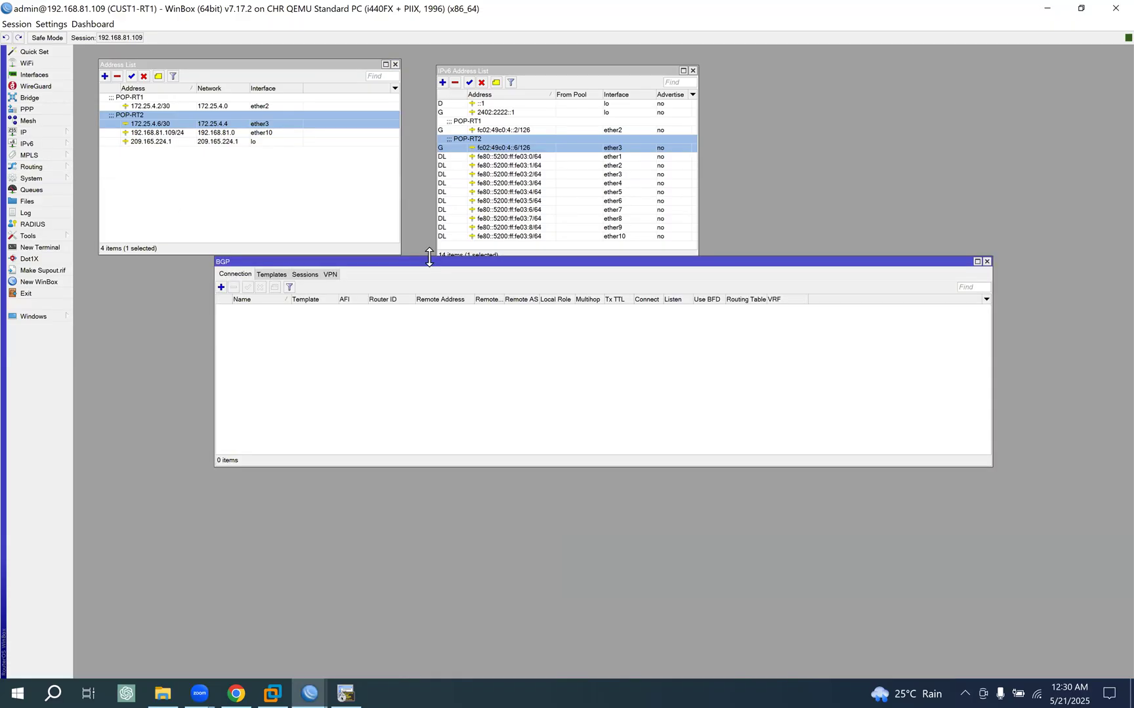
pyautogui.moveTo(311, 258); pyautogui.dragTo(167, 307)
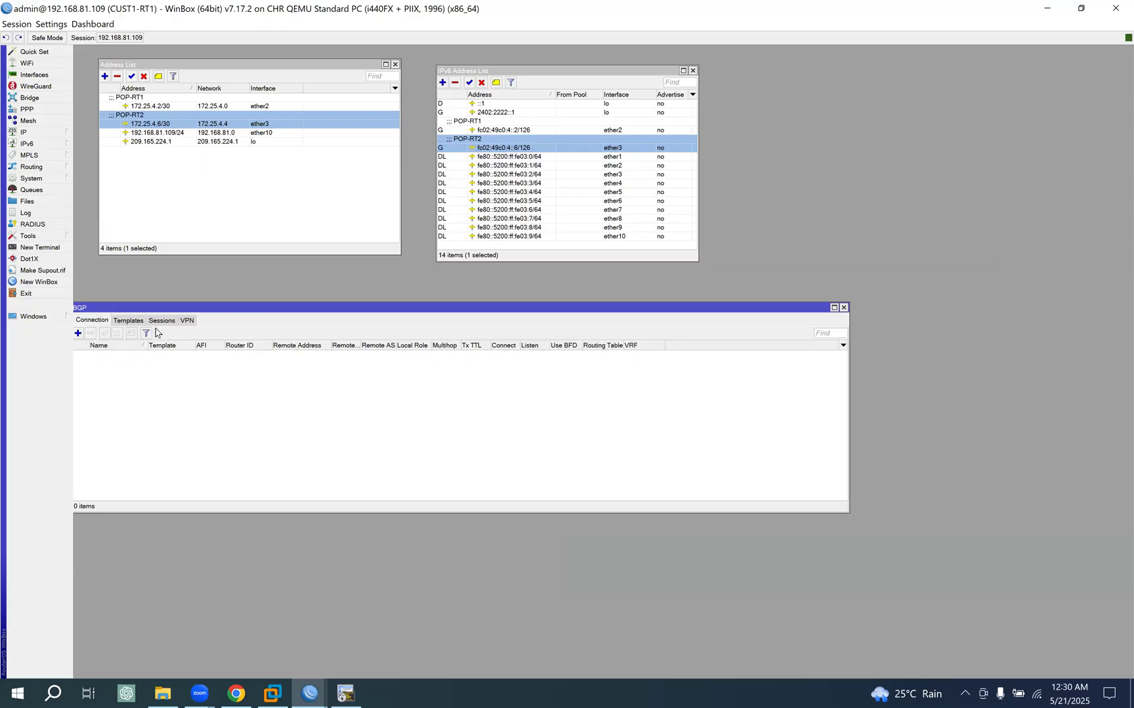
pyautogui.moveTo(273, 309); pyautogui.dragTo(326, 308)
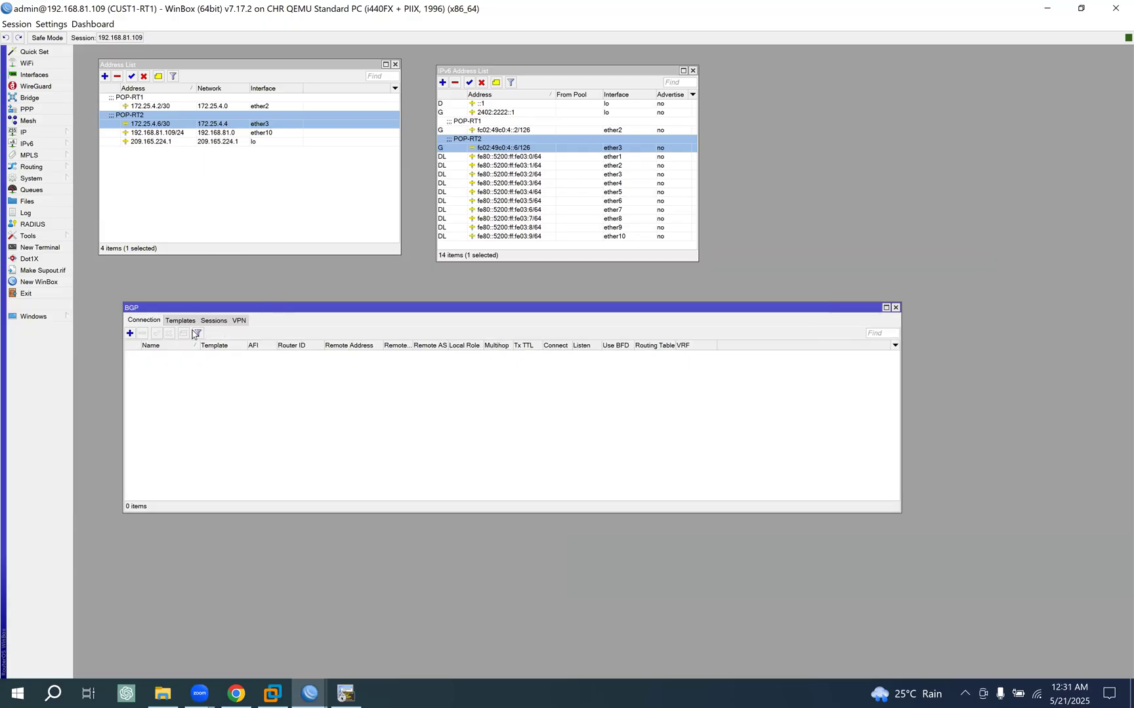
# - Set the Router ID of the default BGP template to 209.165.224.1, copied from the loopback address, and save it
pyautogui.click(186, 321)
pyautogui.doubleClick(183, 356)
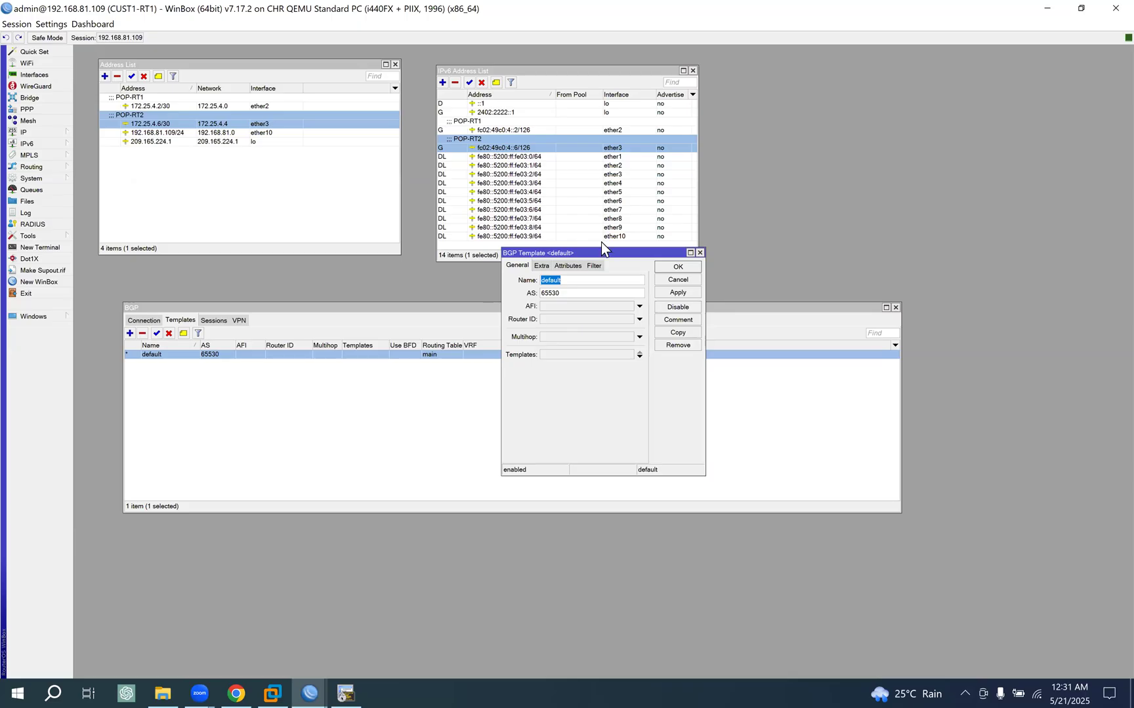
pyautogui.moveTo(597, 253); pyautogui.dragTo(690, 208)
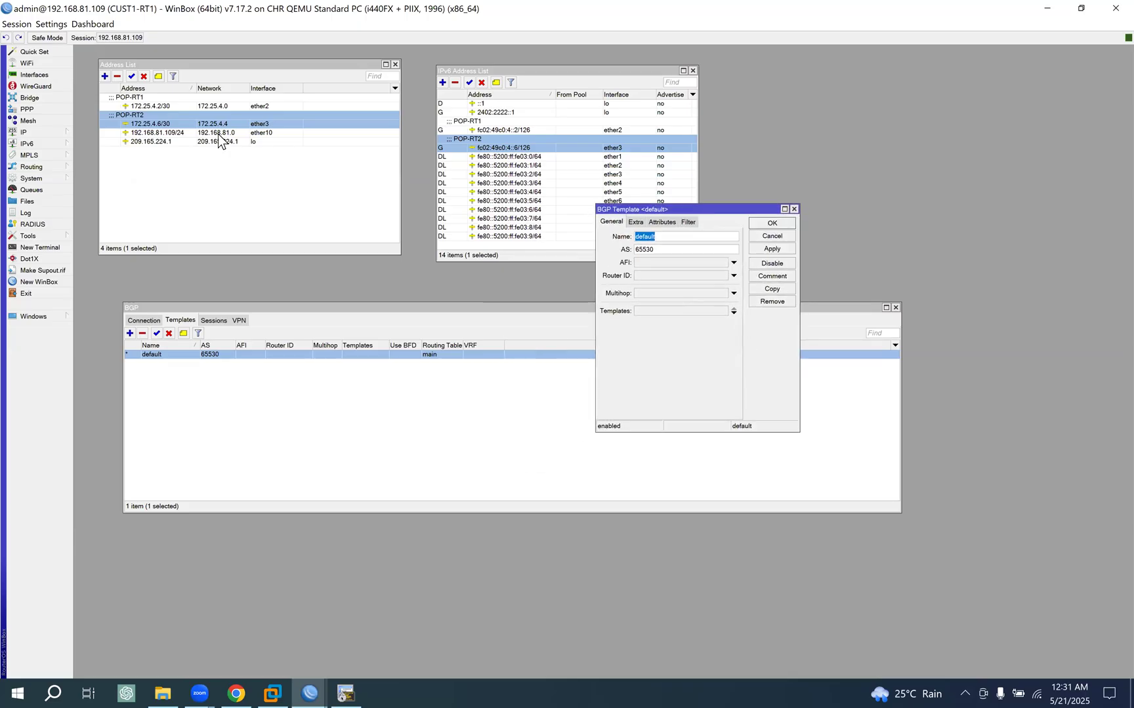
pyautogui.doubleClick(172, 103)
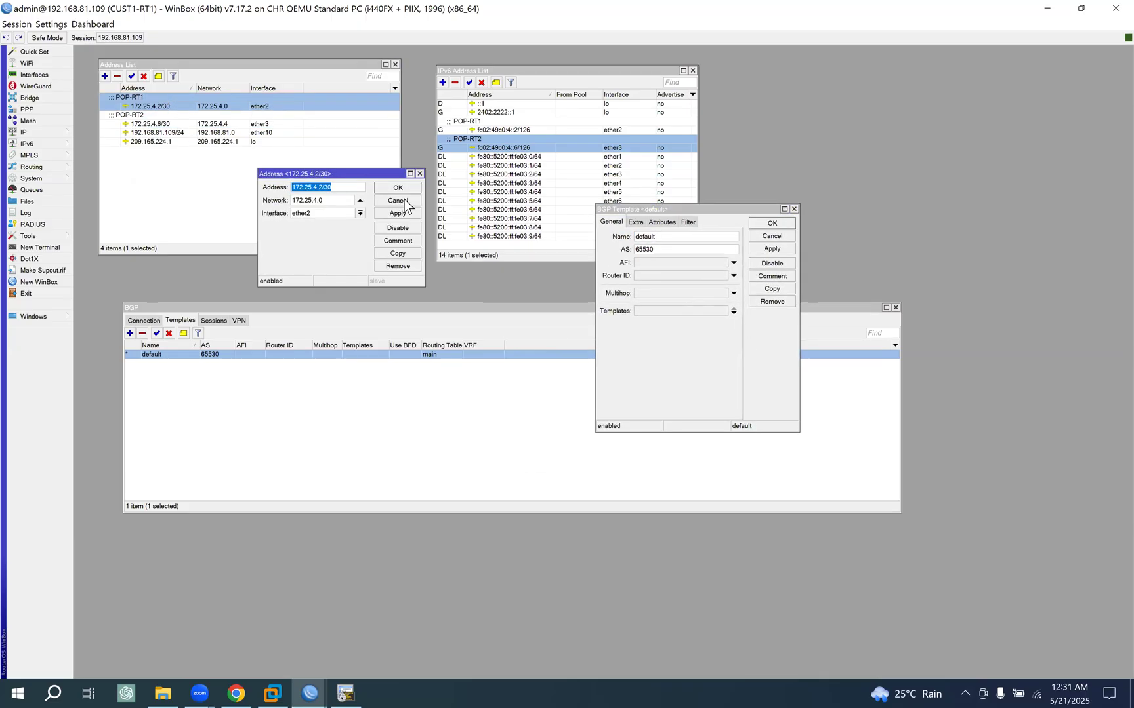
pyautogui.press('Escape')
pyautogui.doubleClick(227, 141)
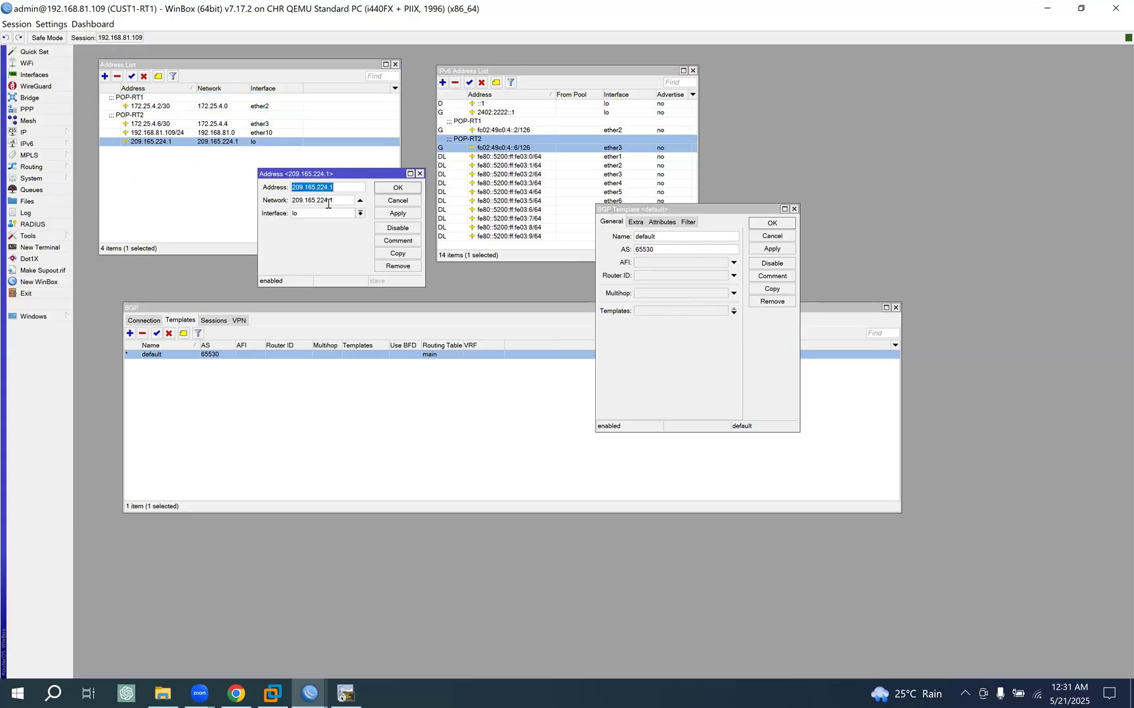
pyautogui.click(402, 199)
pyautogui.click(652, 279)
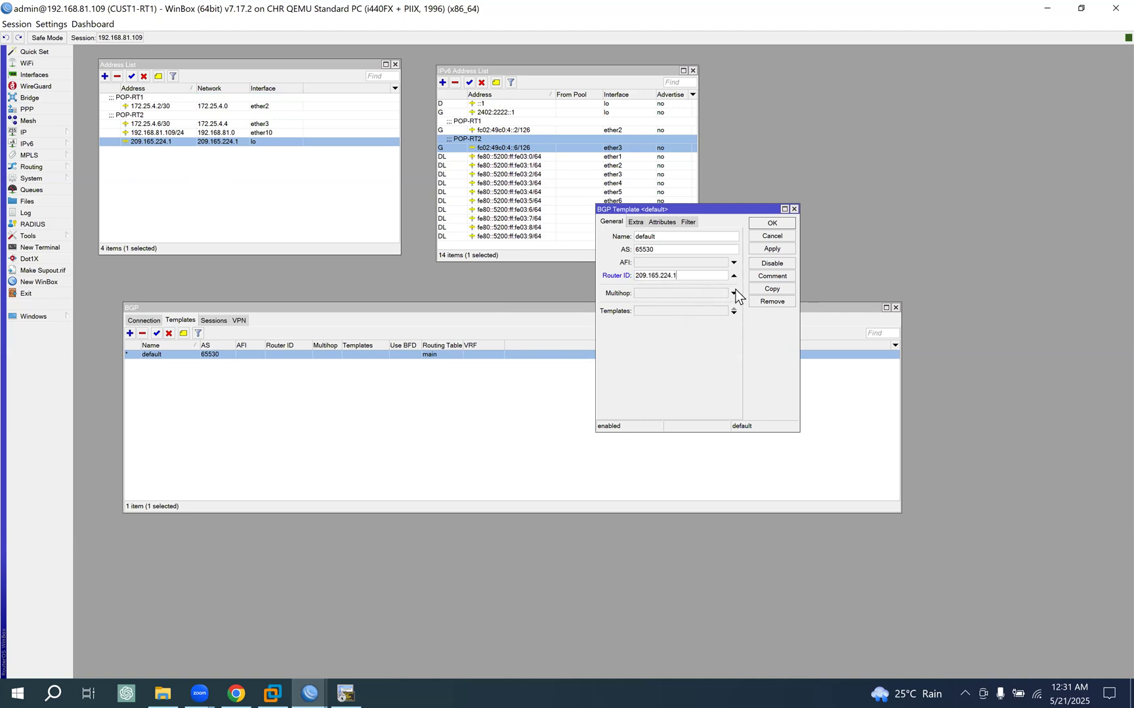
pyautogui.click(769, 252)
pyautogui.click(772, 223)
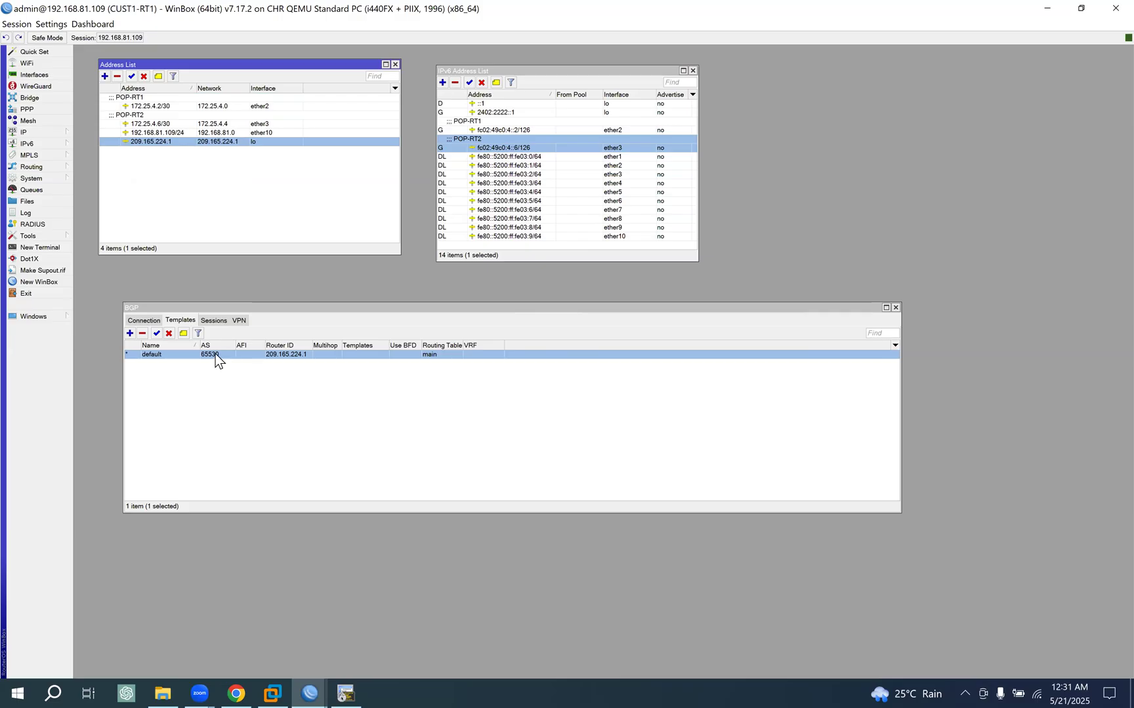
# - Check the customer's ASN in the EVE topology, set the default BGP template's AS to 140001 and save it
pyautogui.click(233, 690)
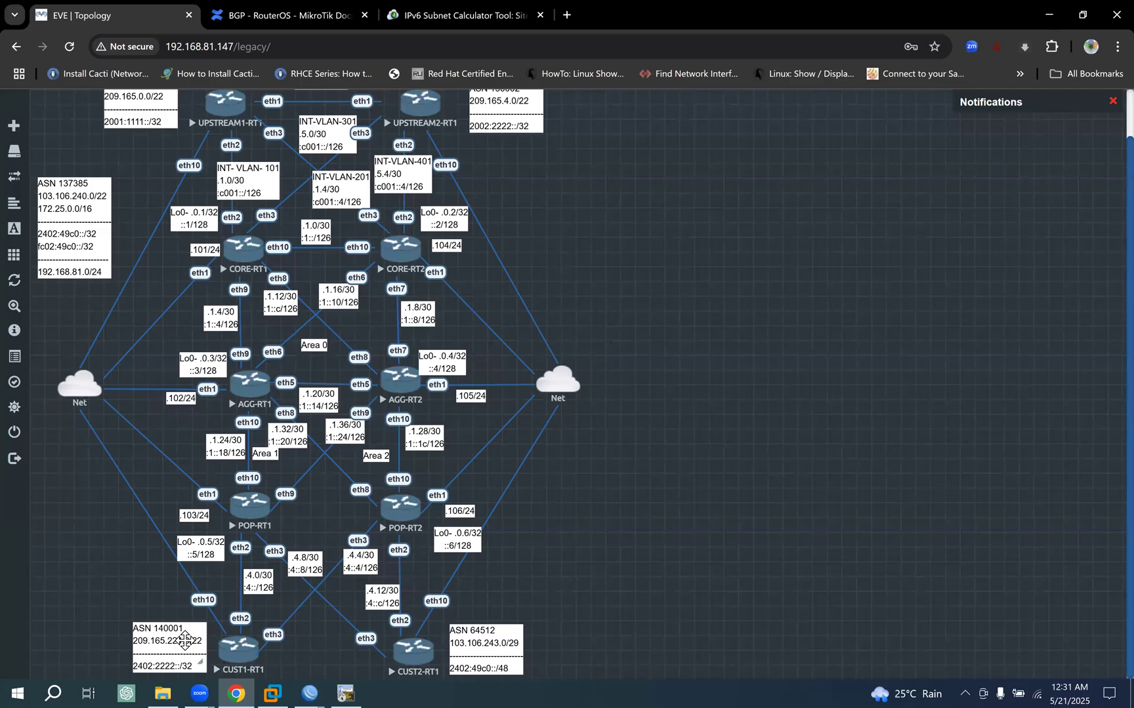
pyautogui.click(310, 689)
pyautogui.click(497, 621)
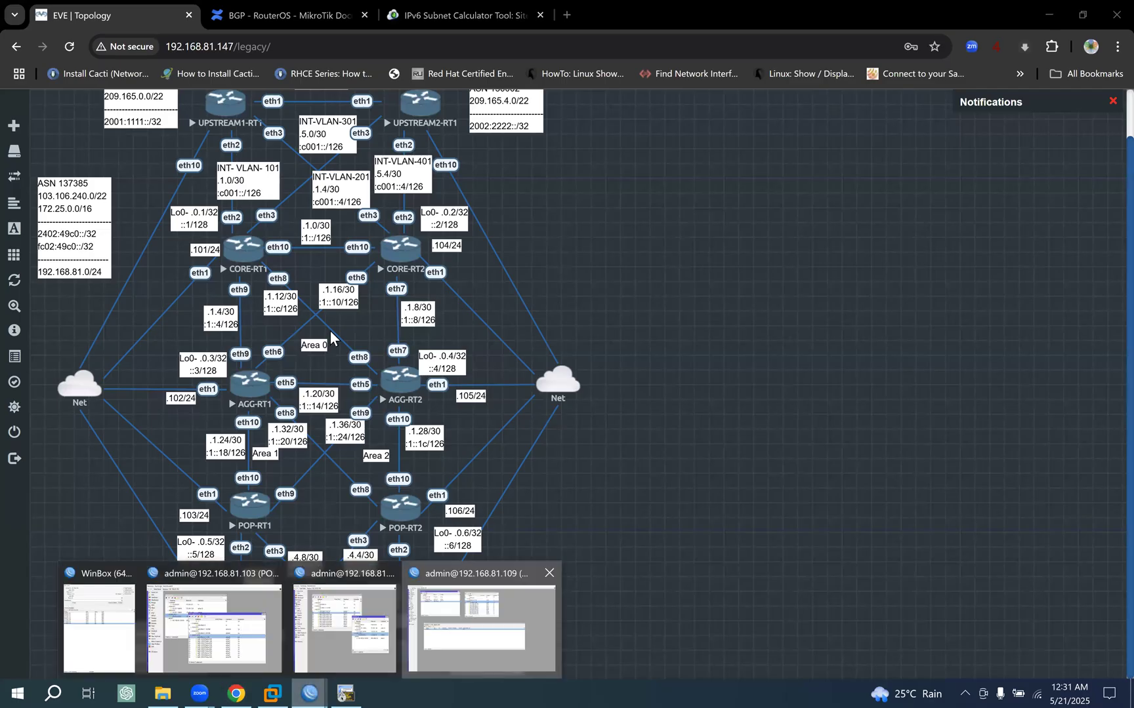
pyautogui.doubleClick(207, 354)
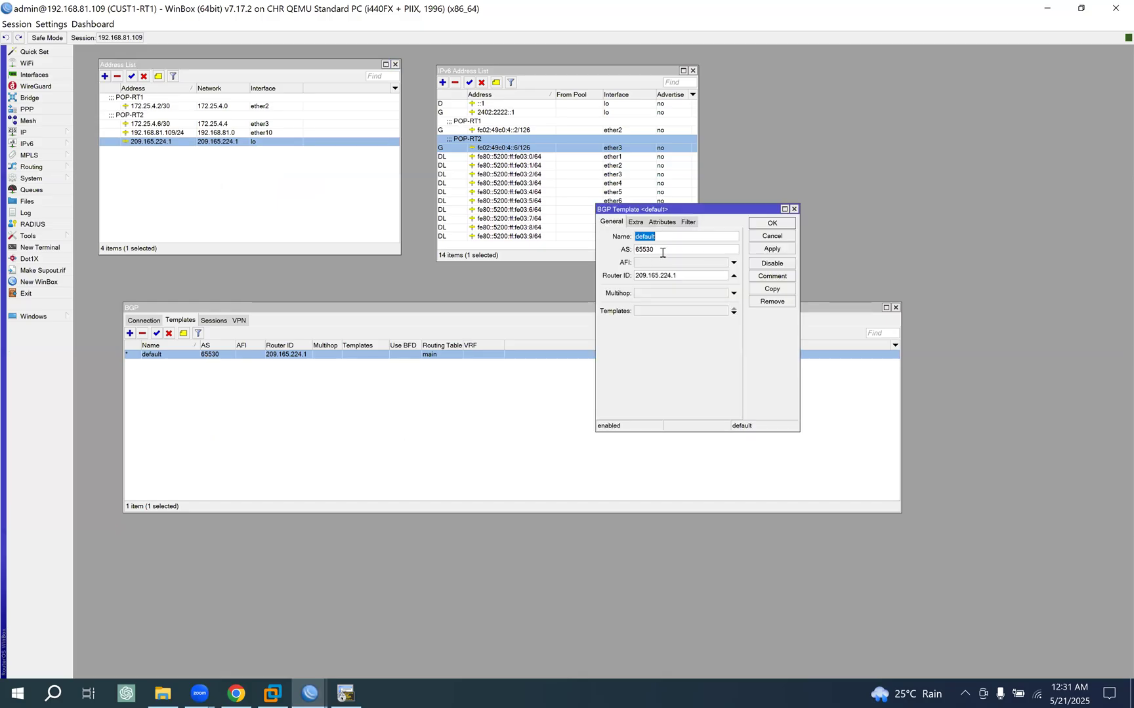
pyautogui.press('Tab')
pyautogui.write('1')
pyautogui.click(774, 250)
pyautogui.click(775, 224)
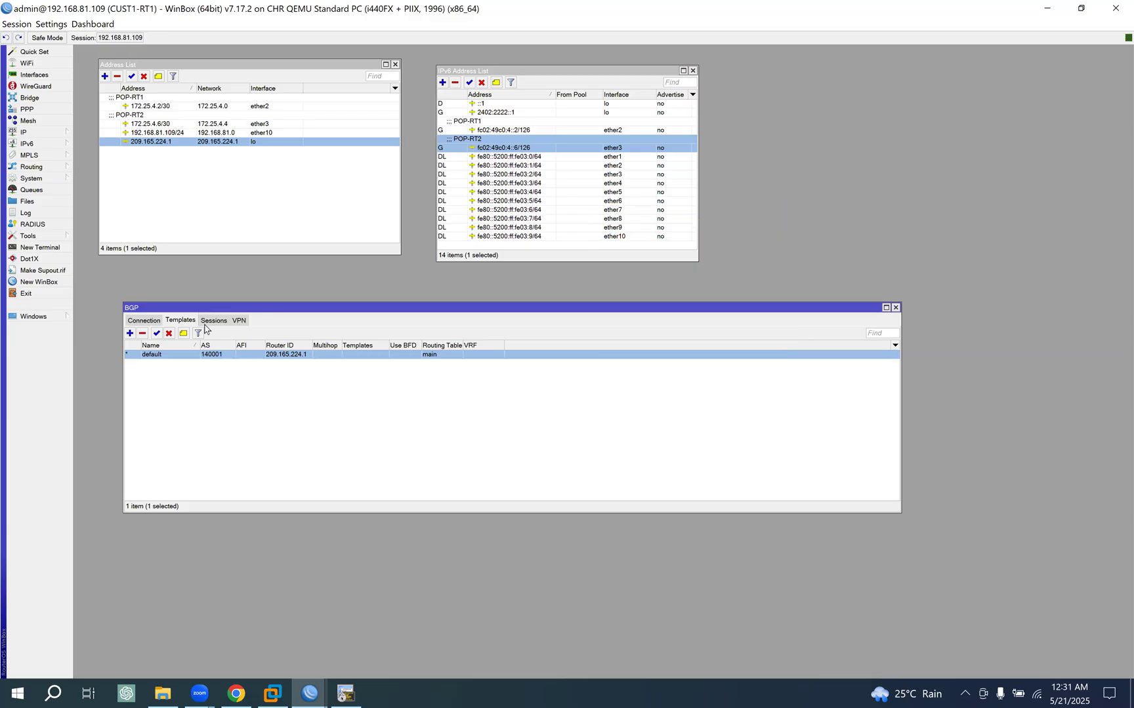
# - Start a new BGP connection on CUST1-RT1 and move its dialog below the address lists
pyautogui.click(143, 320)
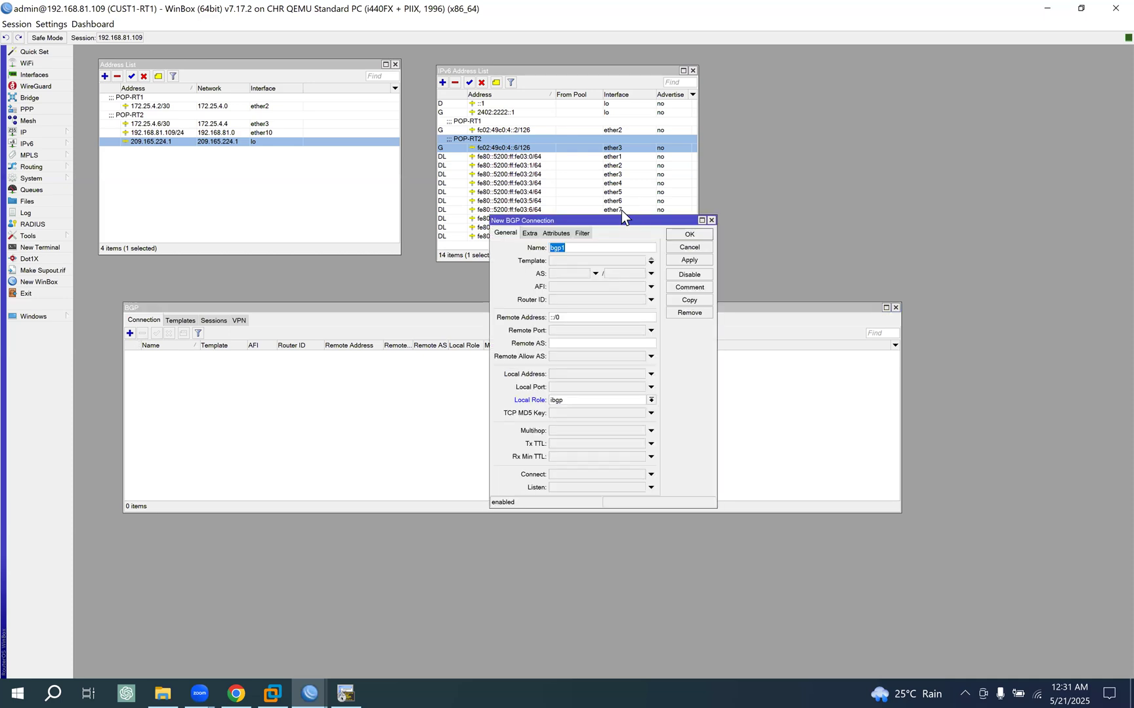
pyautogui.moveTo(606, 220); pyautogui.dragTo(431, 293)
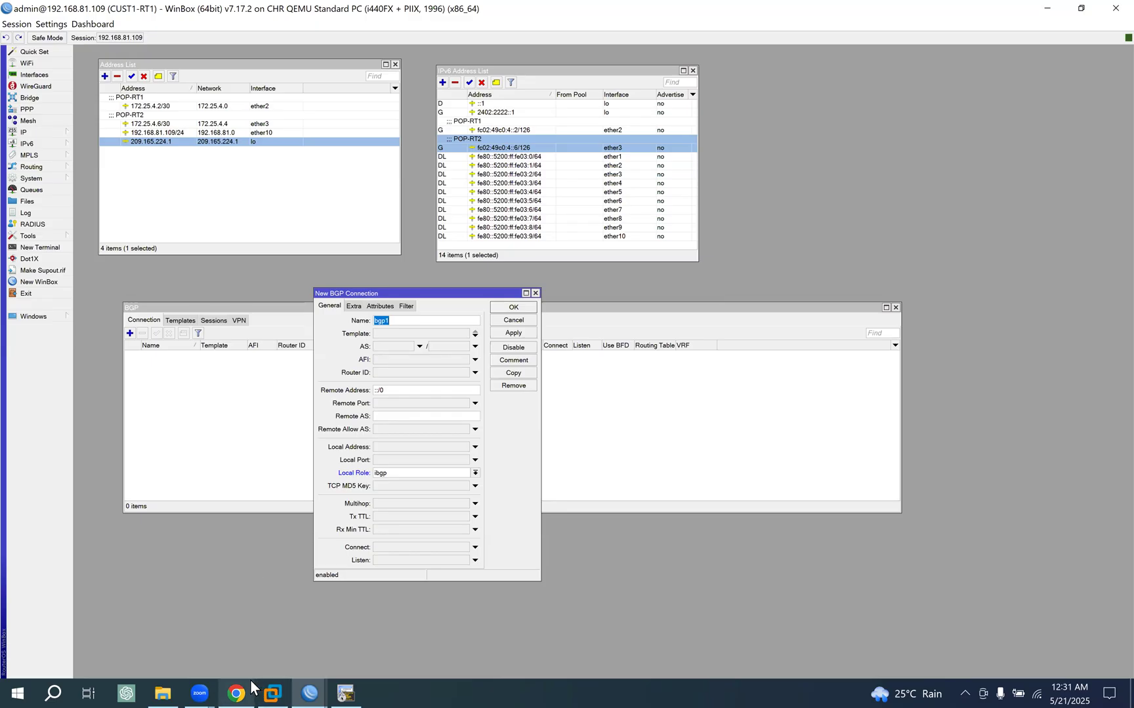
# - Connect to CORE-RT1 at 192.168.81.101 to check how its BGP connections are named, and return to CUST1-RT1's new connection
pyautogui.hotkey('alt', 'Tab')
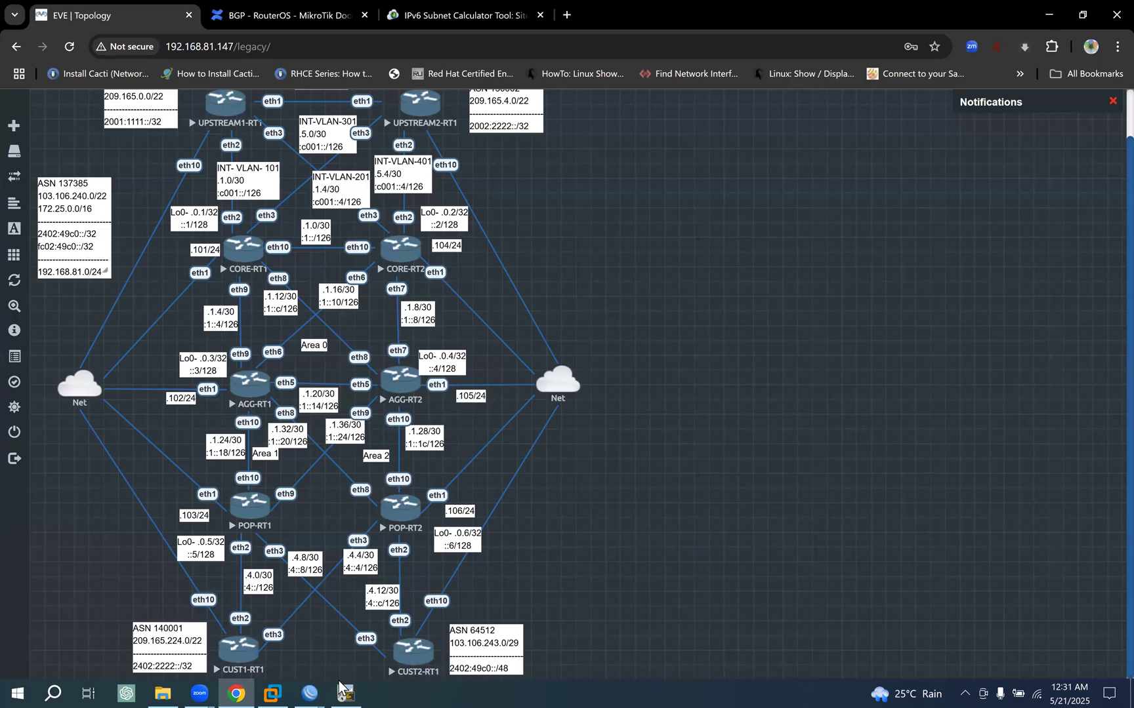
pyautogui.moveTo(311, 689)
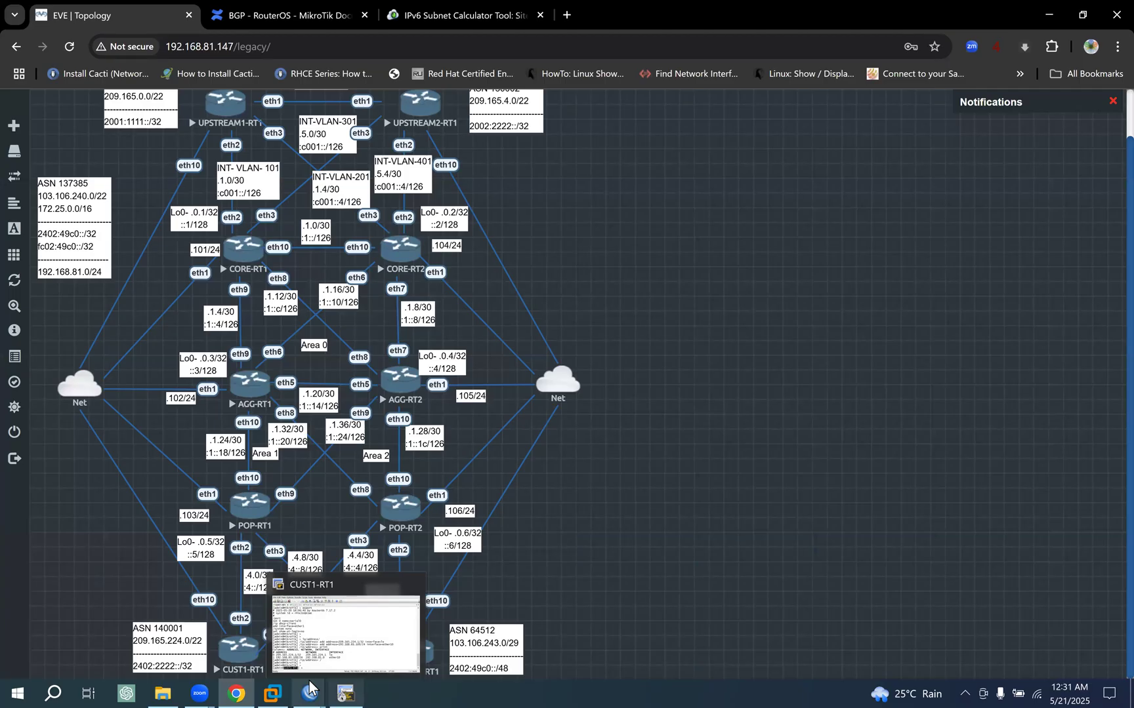
pyautogui.moveTo(345, 694)
pyautogui.click(110, 625)
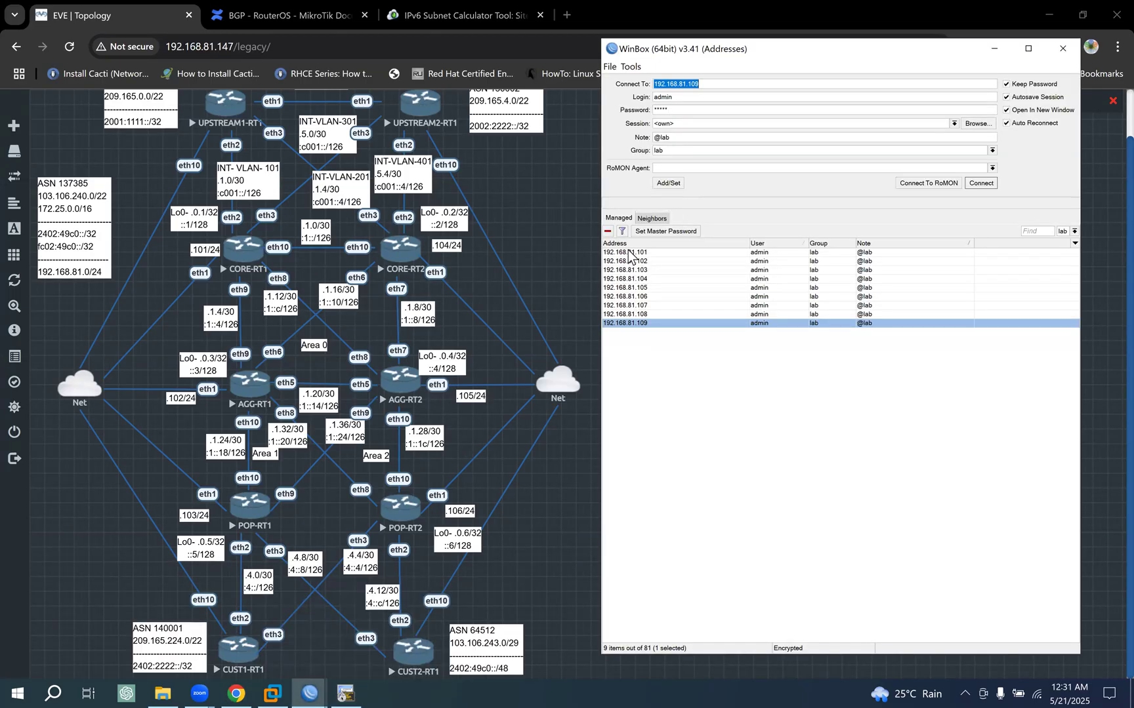
pyautogui.click(628, 253)
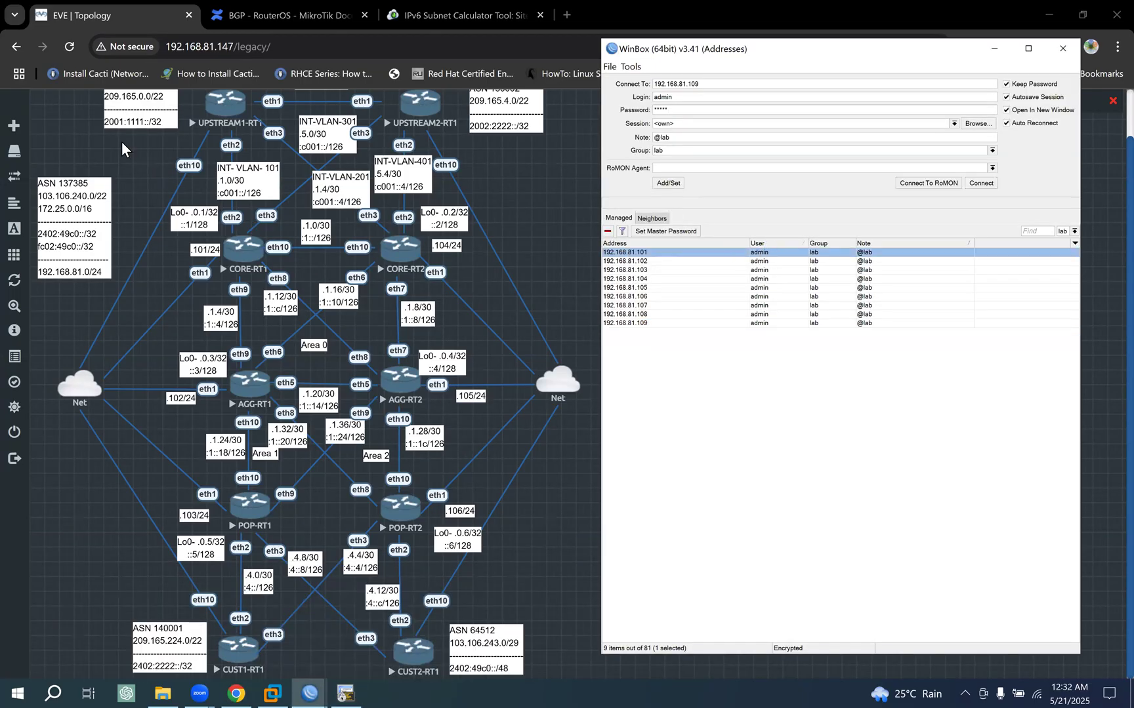
pyautogui.hotkey('alt', 'Tab')
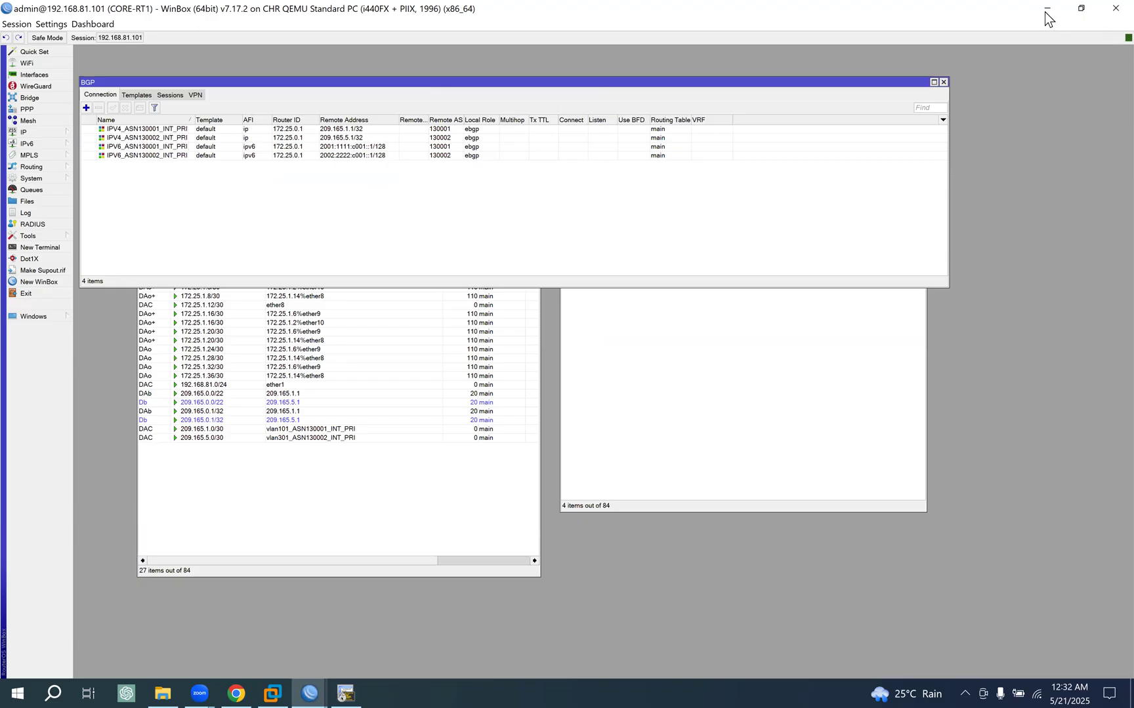
pyautogui.hotkey('alt', 'Tab')
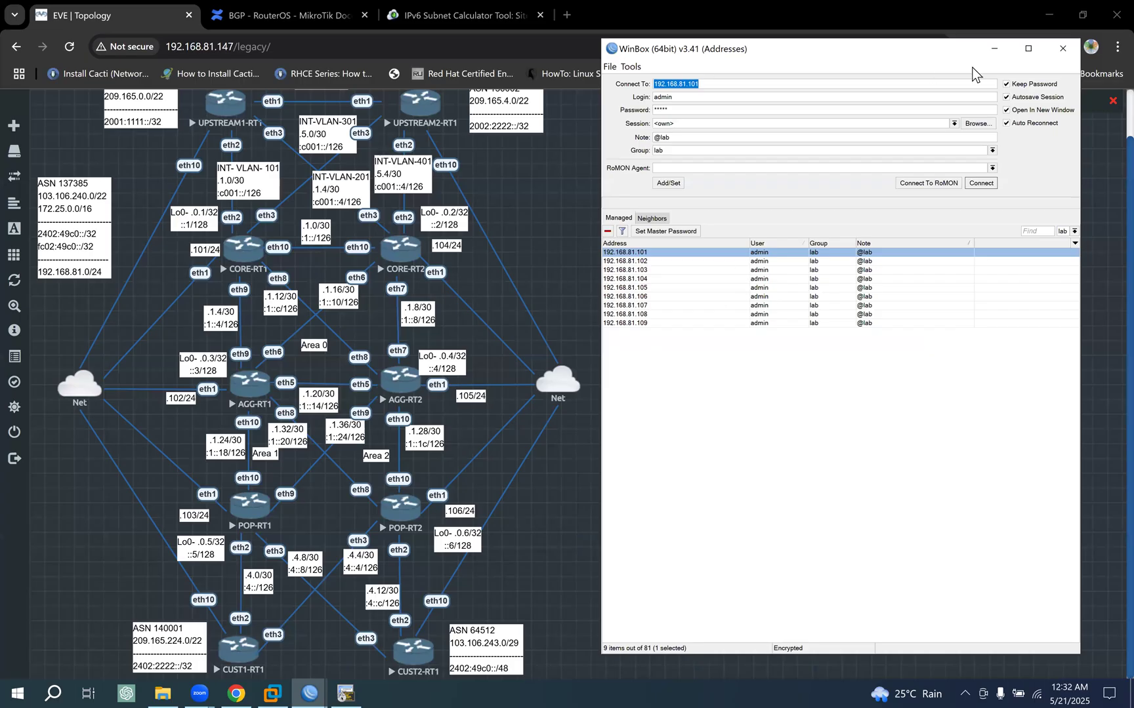
pyautogui.click(994, 49)
pyautogui.click(314, 689)
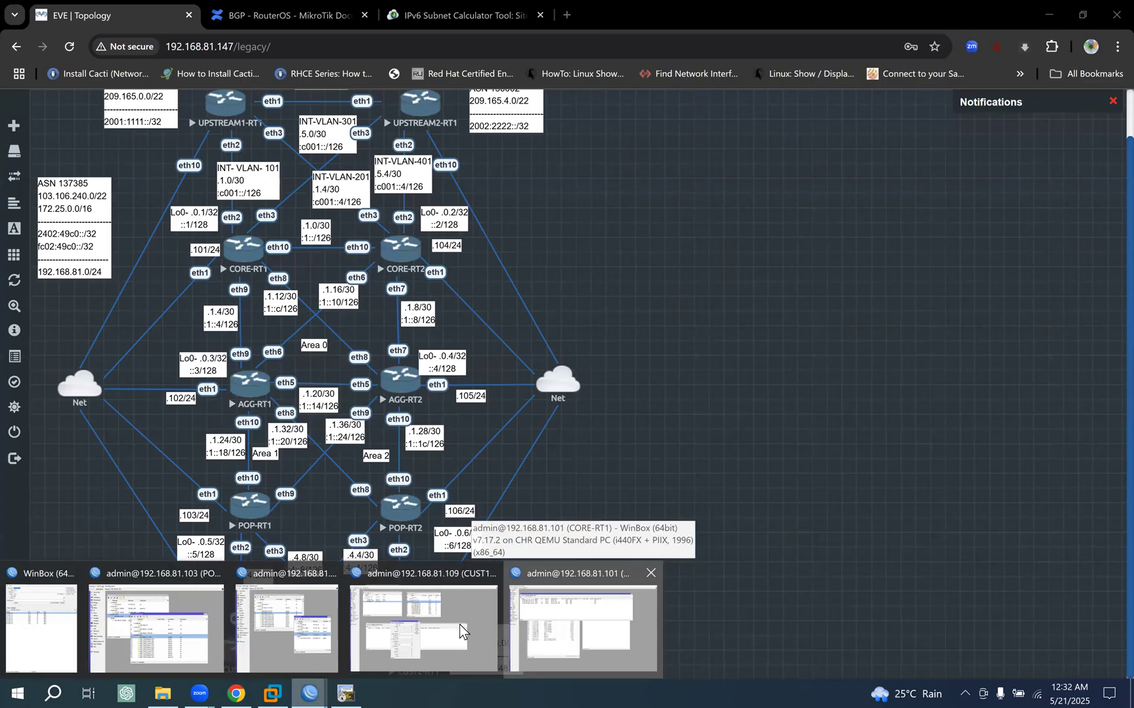
pyautogui.click(354, 656)
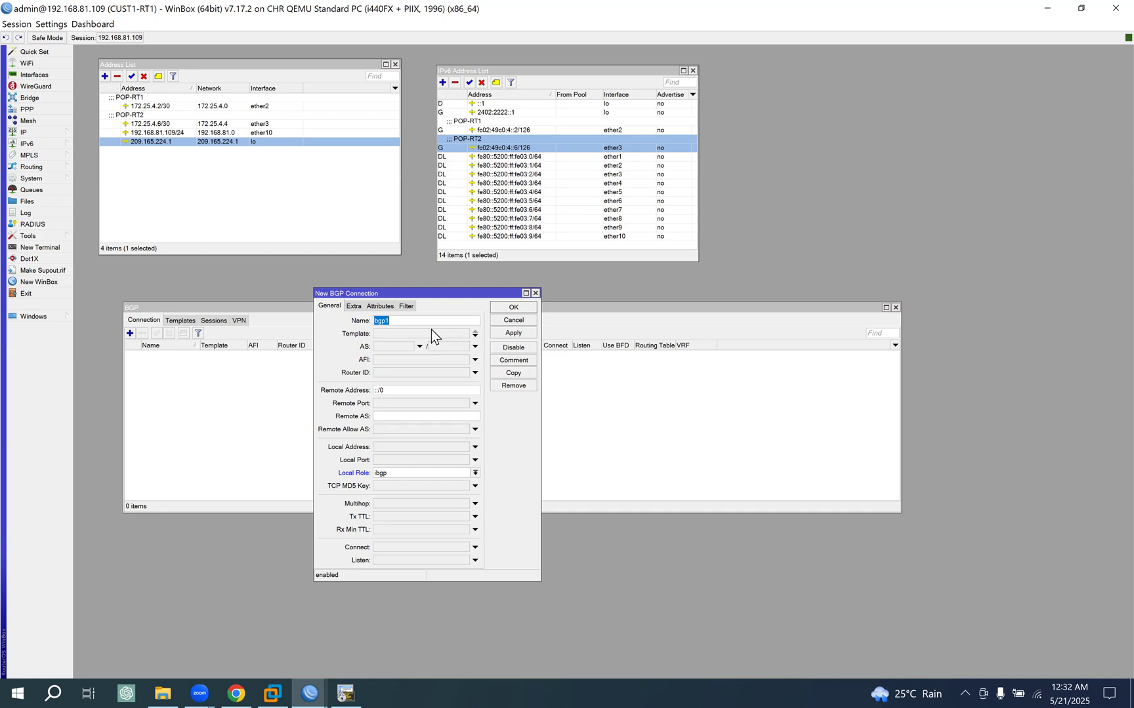
# - Name the new BGP connection IPV4_ASN137385_INT_PRI, checking the topology and CORE-RT1's connection names for the naming pattern
pyautogui.write('IPV4')
pyautogui.write('_ASN137385')
pyautogui.click(237, 688)
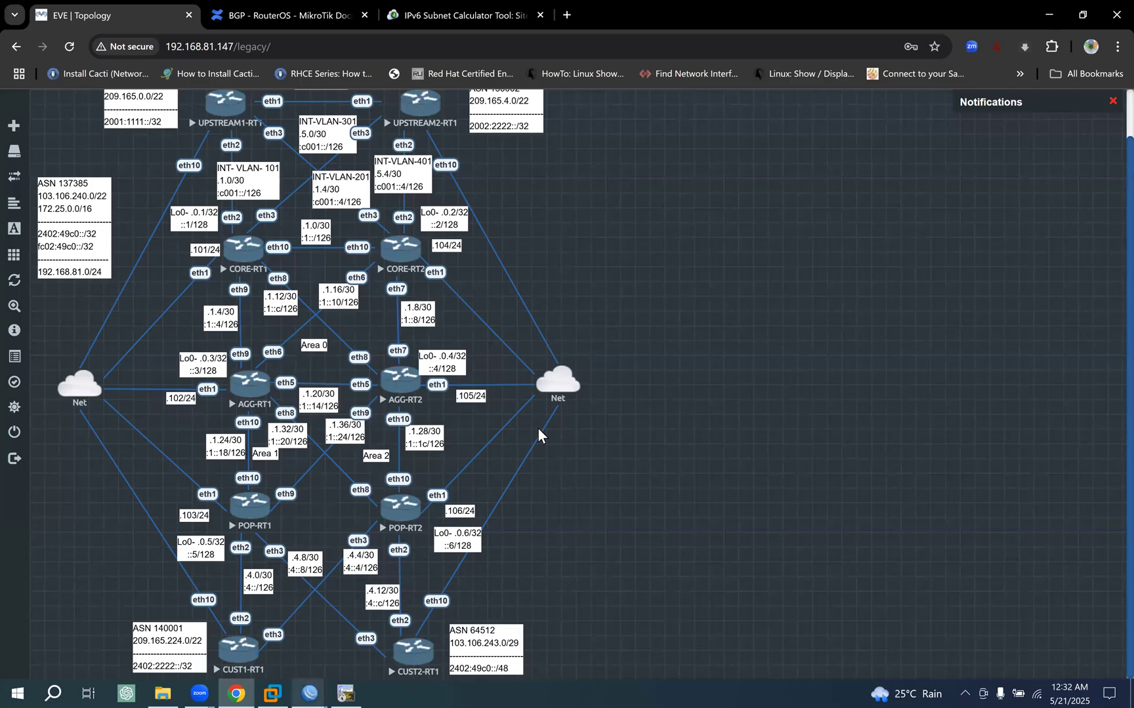
pyautogui.moveTo(310, 694)
pyautogui.click(397, 649)
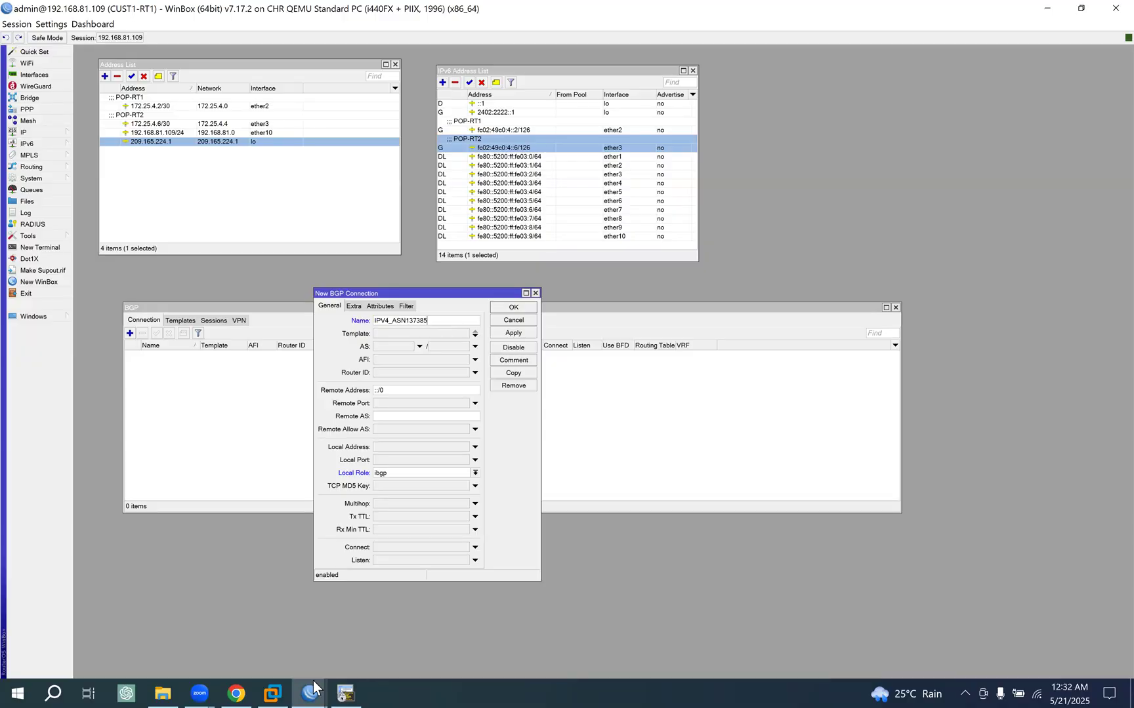
pyautogui.hotkey('alt', 'Tab')
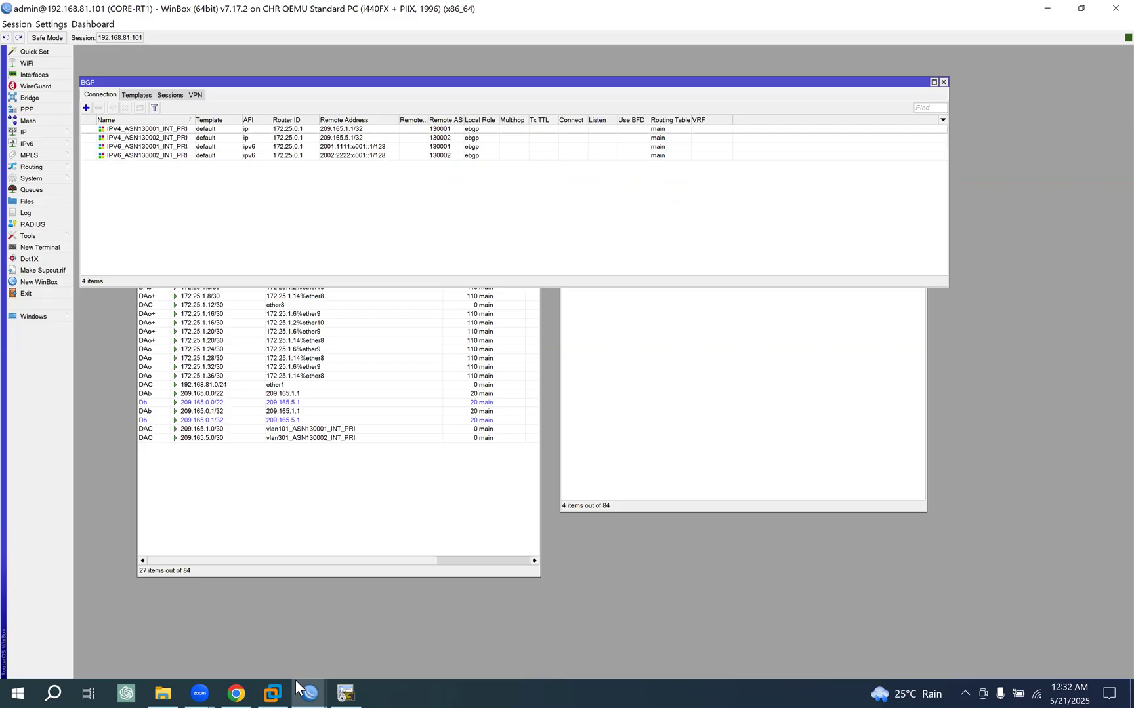
pyautogui.moveTo(309, 694)
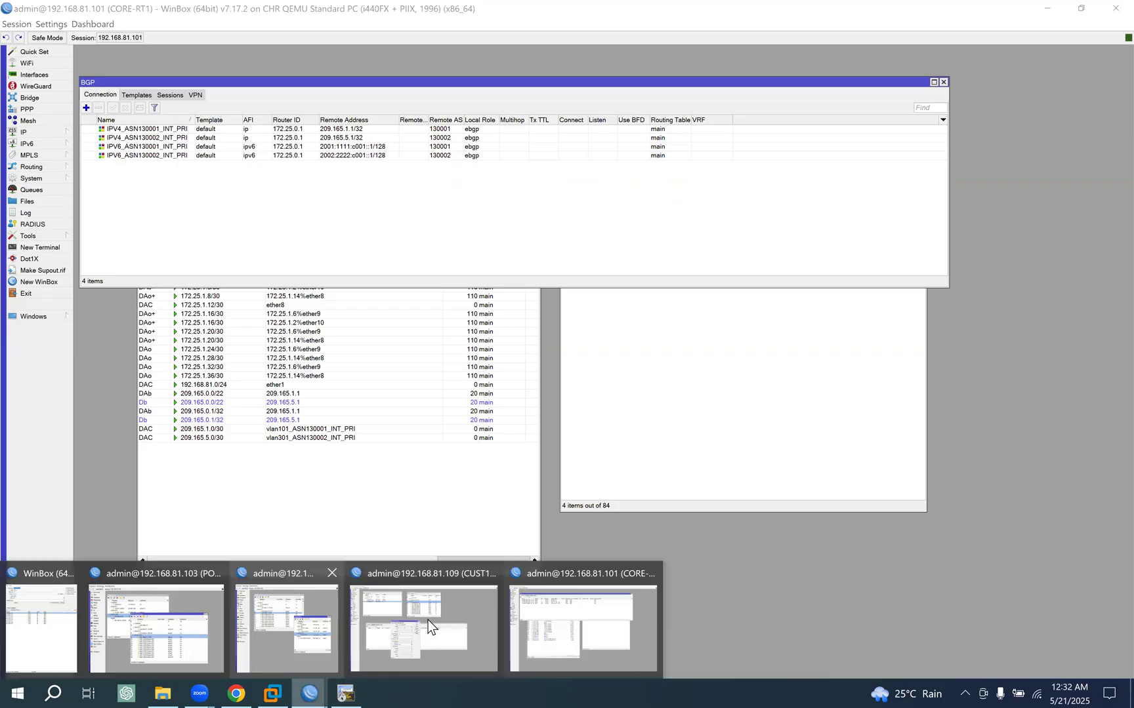
pyautogui.click(442, 566)
pyautogui.click(444, 321)
pyautogui.write('_ASN137385_INT_PRI')
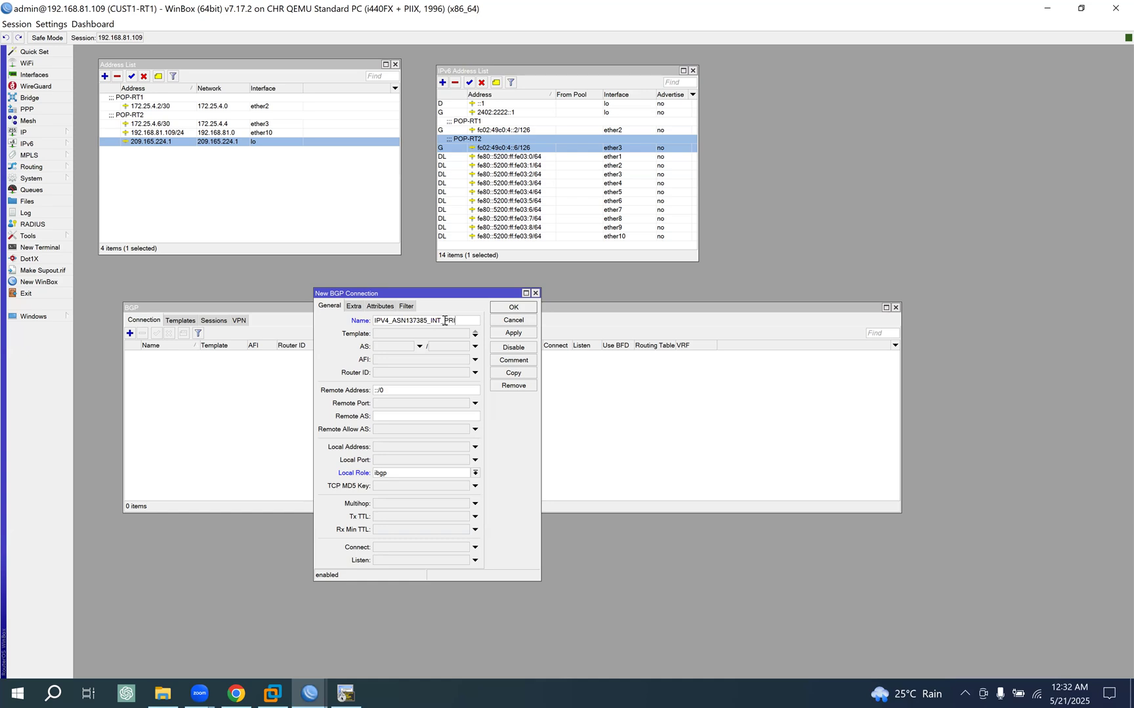
# - Assign the default template and set the Remote Address to 172.25.4.1, based on the copied ether2 address
pyautogui.click(474, 336)
pyautogui.moveTo(448, 296); pyautogui.dragTo(580, 297)
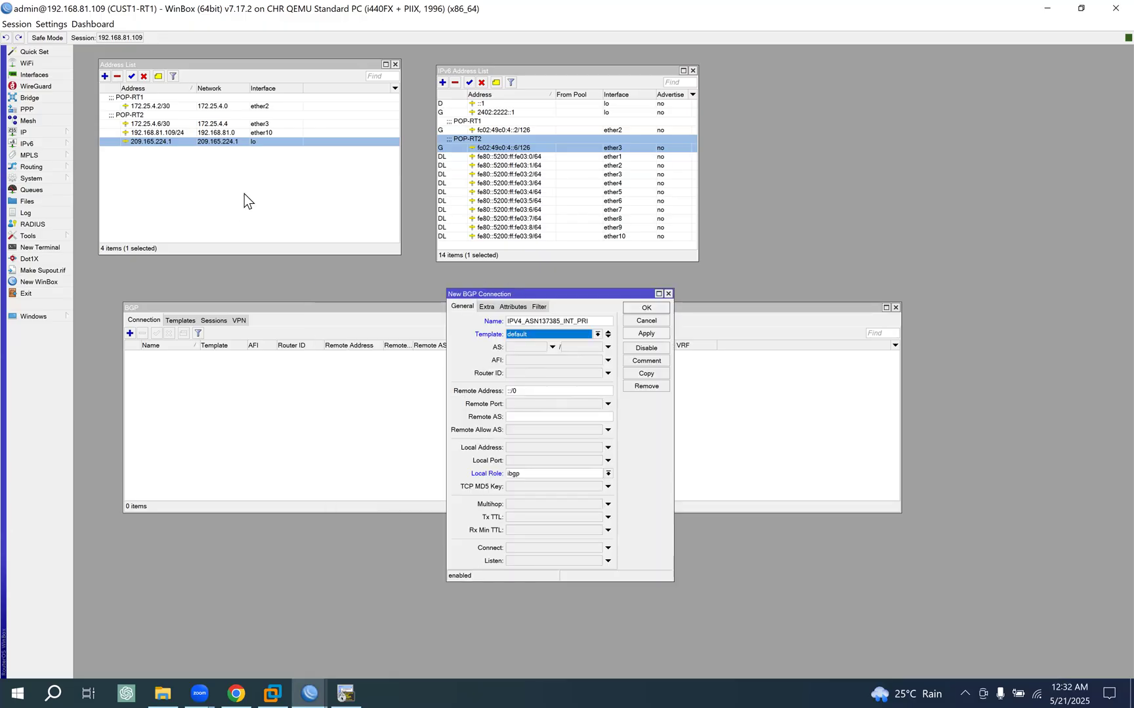
pyautogui.doubleClick(166, 105)
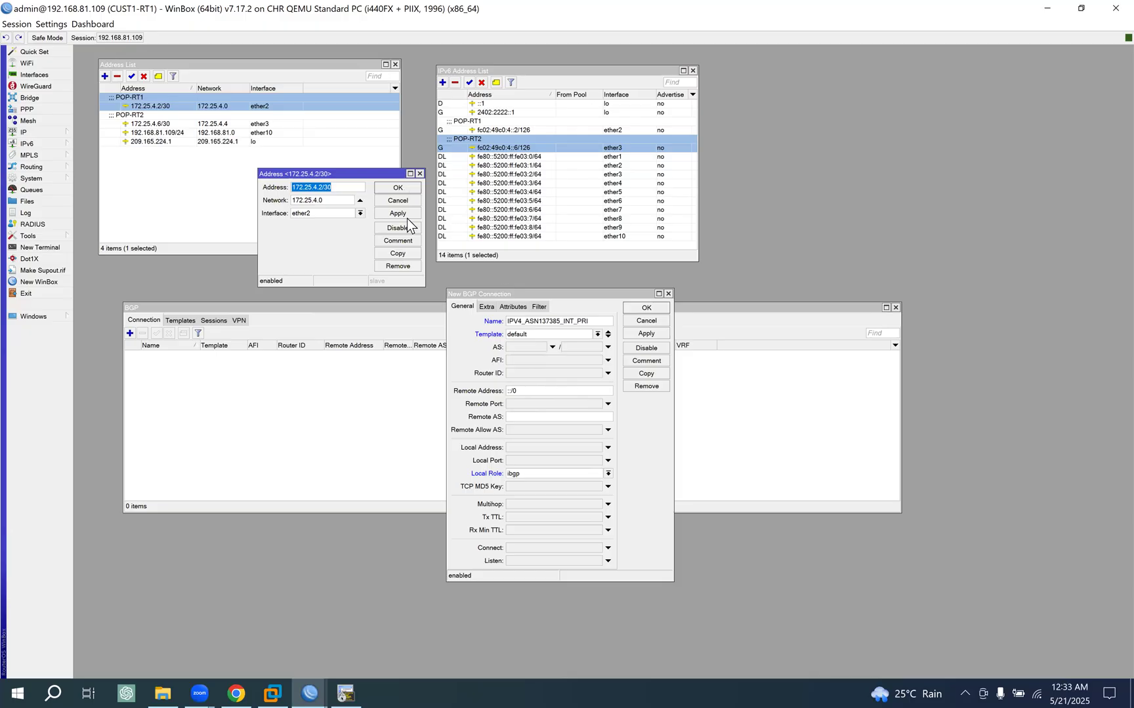
pyautogui.click(398, 200)
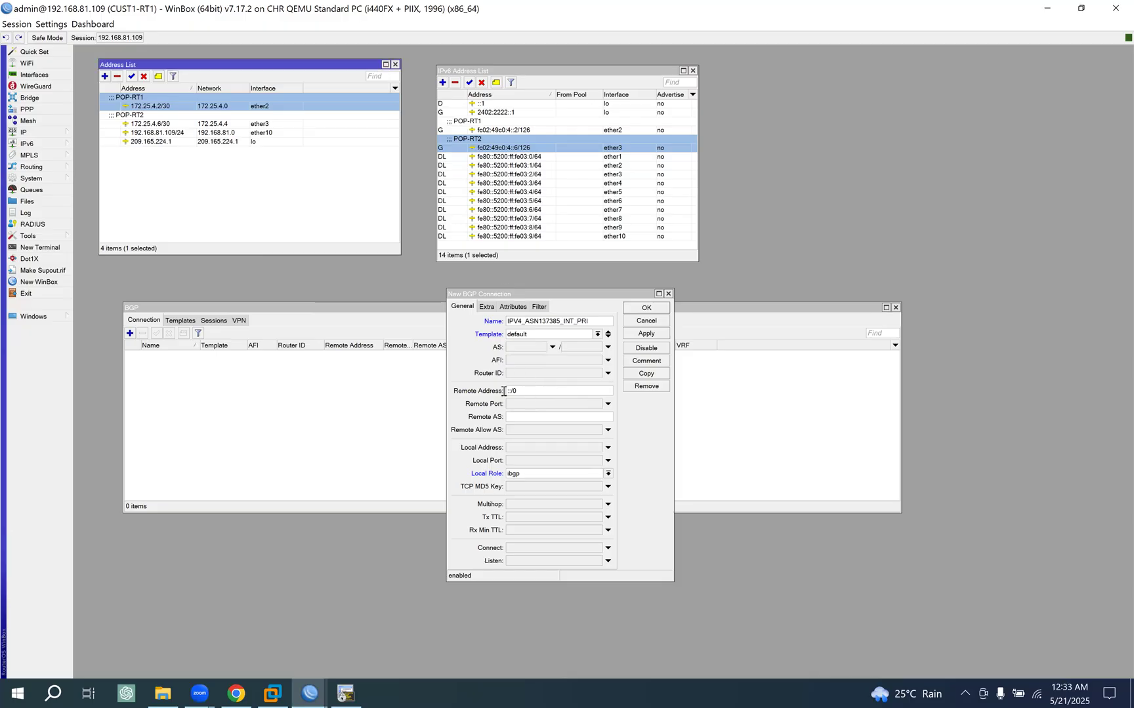
pyautogui.click(530, 390)
pyautogui.write('172.25.4.2/30')
pyautogui.press('BackSpace')
pyautogui.press('BackSpace')
pyautogui.press('BackSpace')
pyautogui.press('BackSpace')
pyautogui.write('1')
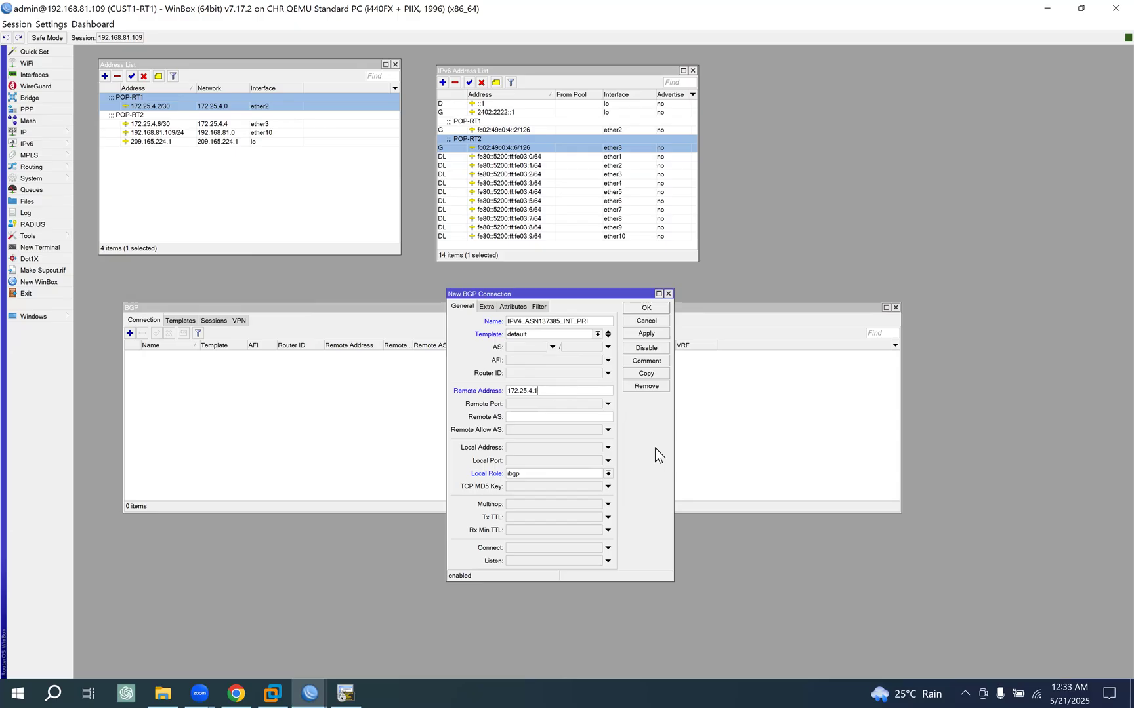
# - Set the Local Role to ebgp and the Remote AS to 137385, and save the primary IPv4 connection
pyautogui.click(534, 474)
pyautogui.click(531, 482)
pyautogui.click(523, 416)
pyautogui.write('137385')
pyautogui.click(656, 335)
pyautogui.click(657, 308)
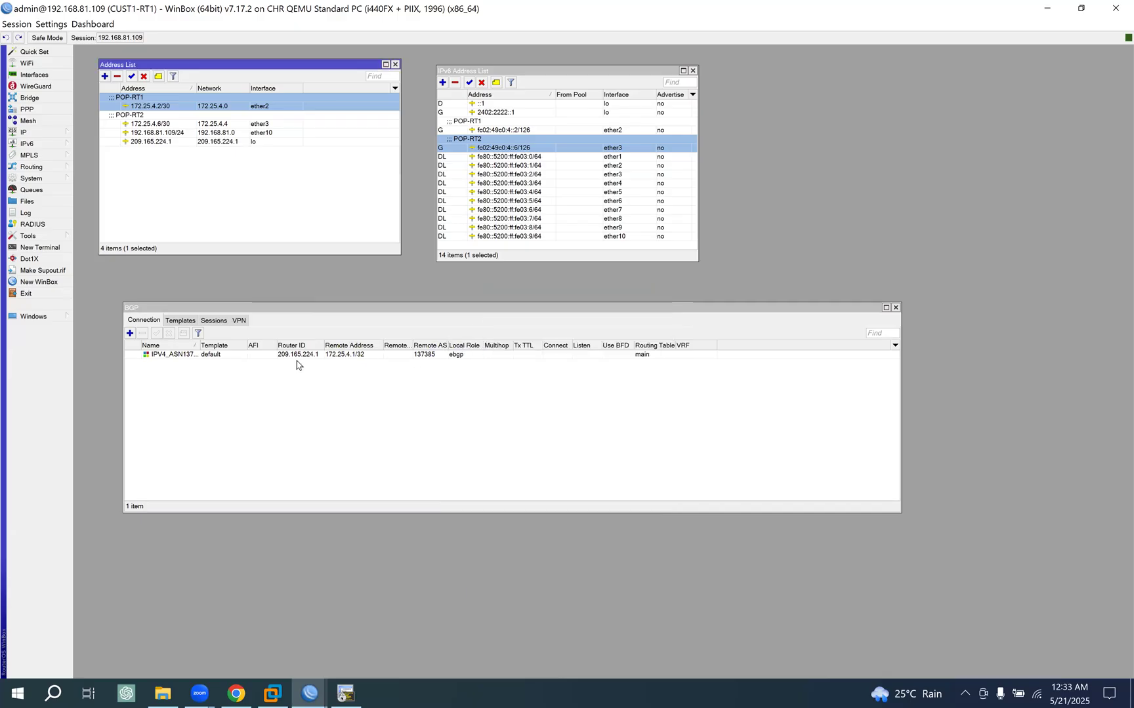
# - Widen the connection list's Name column and duplicate the primary IPv4 connection under the name IPV4_ASN137385_INT_SEC
pyautogui.moveTo(199, 343); pyautogui.dragTo(247, 342)
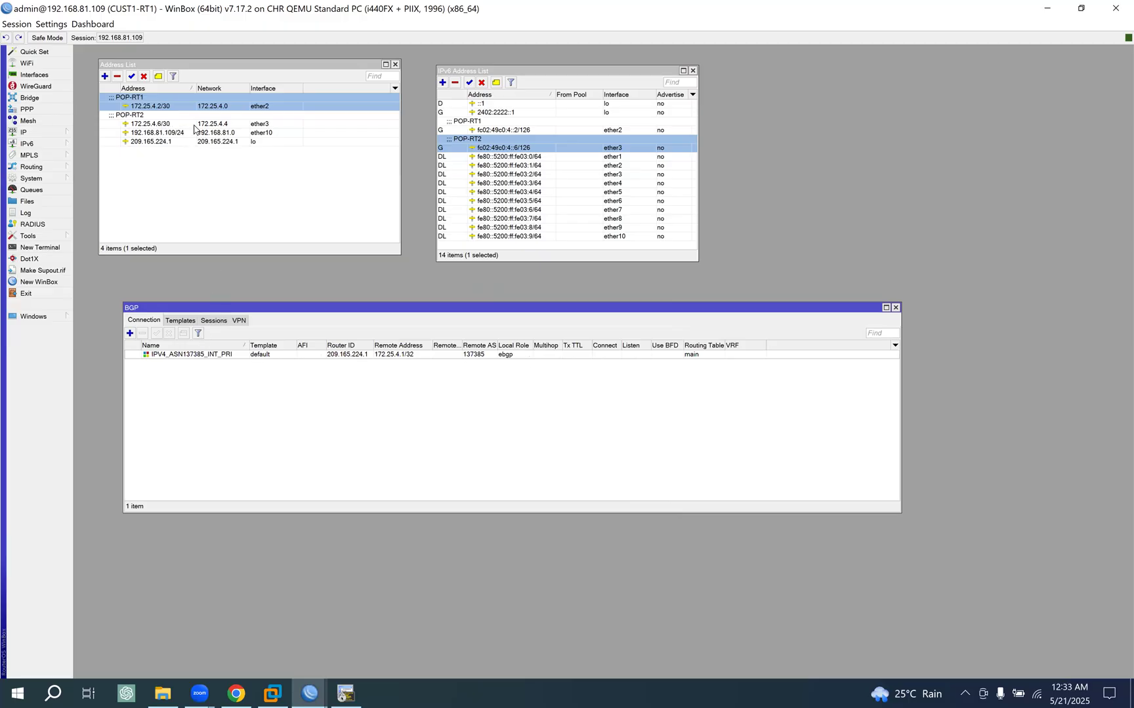
pyautogui.doubleClick(267, 355)
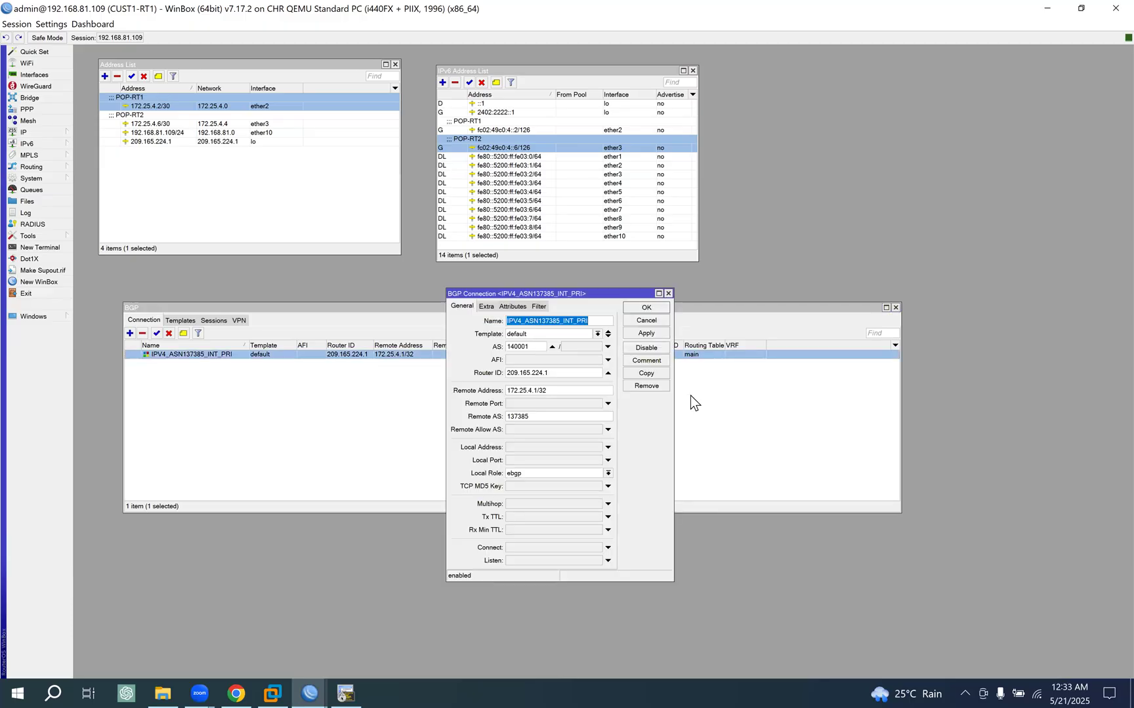
pyautogui.click(646, 374)
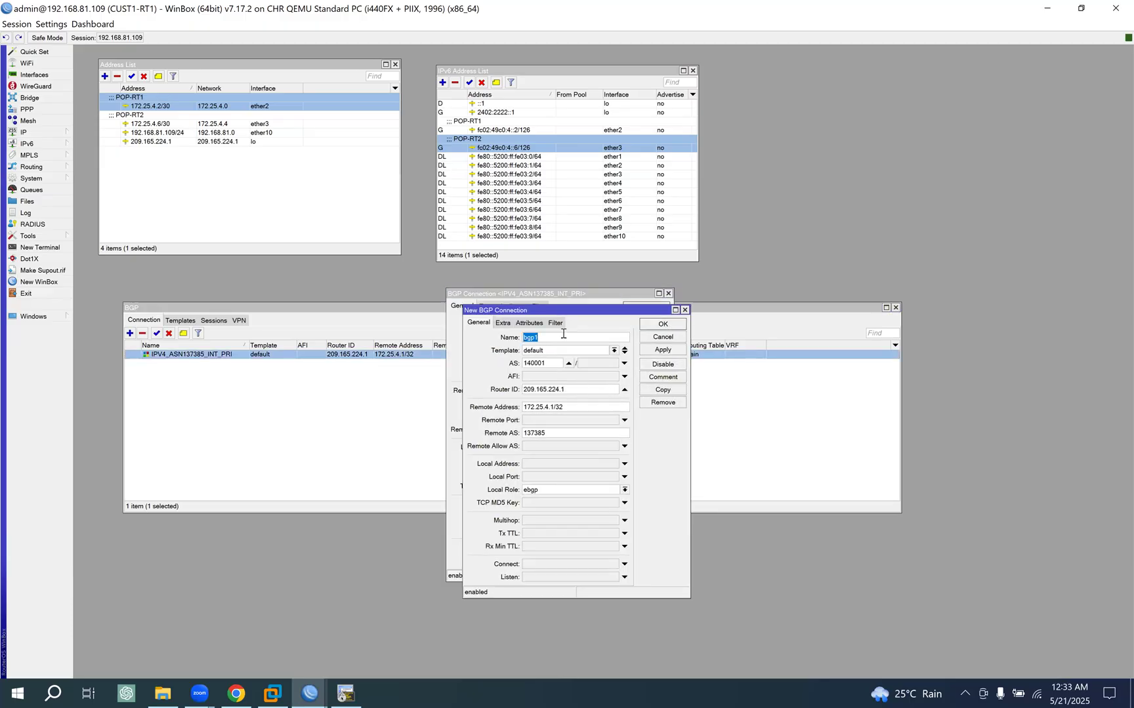
pyautogui.moveTo(558, 308); pyautogui.dragTo(778, 316)
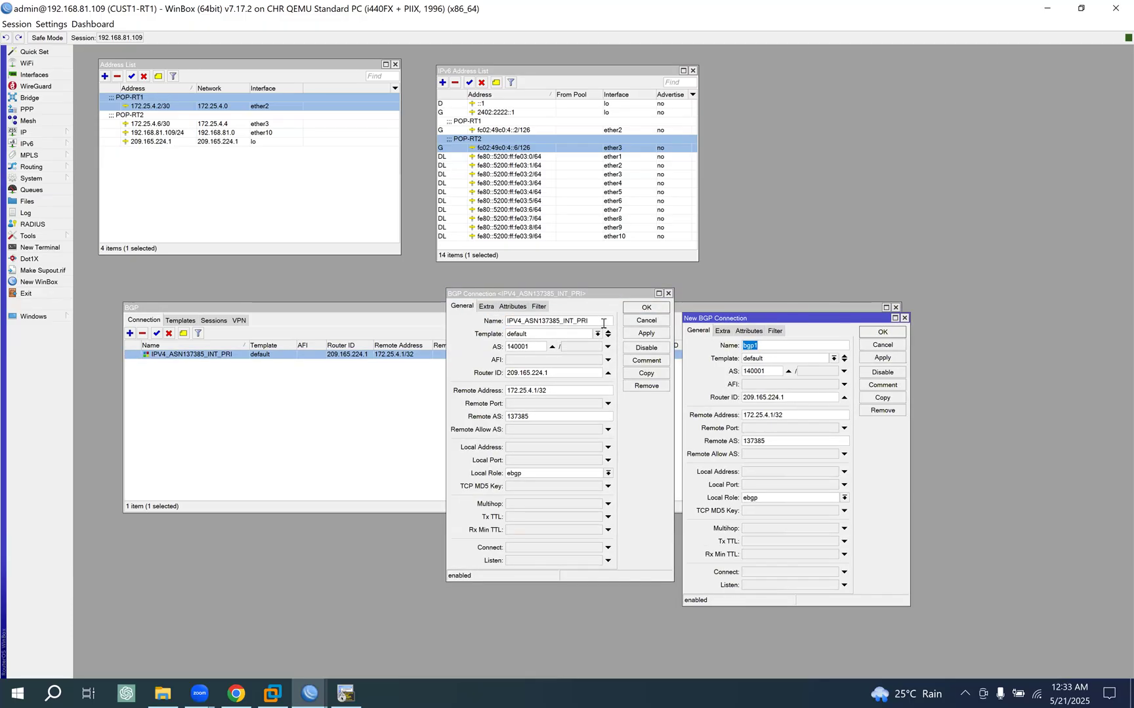
pyautogui.doubleClick(563, 322)
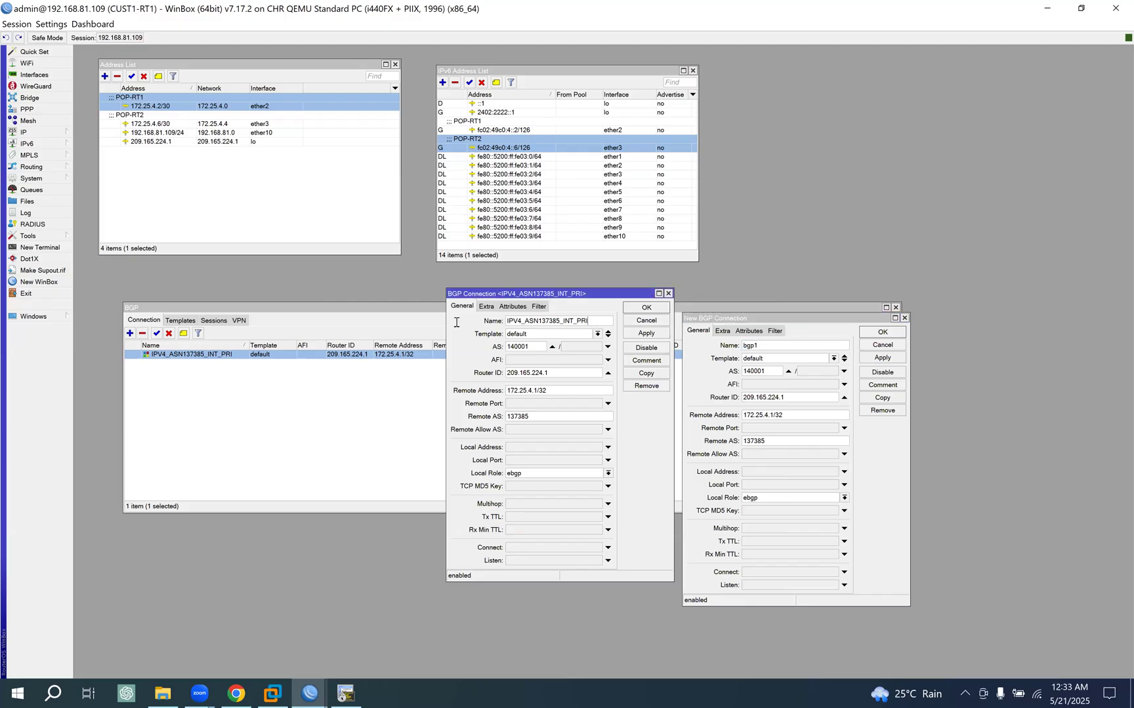
pyautogui.click(776, 346)
pyautogui.hotkey('ctrl', 'a')
pyautogui.hotkey('ctrl', 'v')
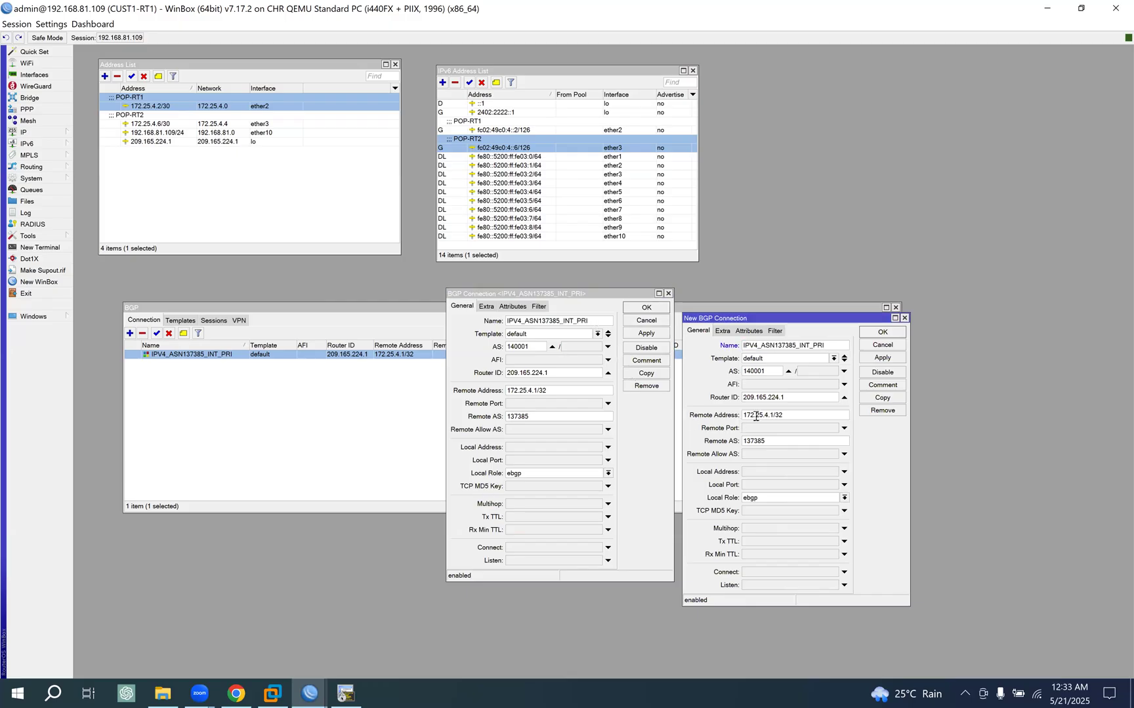
pyautogui.press('BackSpace')
pyautogui.press('BackSpace')
pyautogui.write('SEC')
# - Set the secondary IPv4 connection's Remote Address to 172.25.4.5, save it and close the primary connection's settings
pyautogui.click(775, 416)
pyautogui.press('BackSpace')
pyautogui.write('5')
pyautogui.click(883, 360)
pyautogui.click(882, 332)
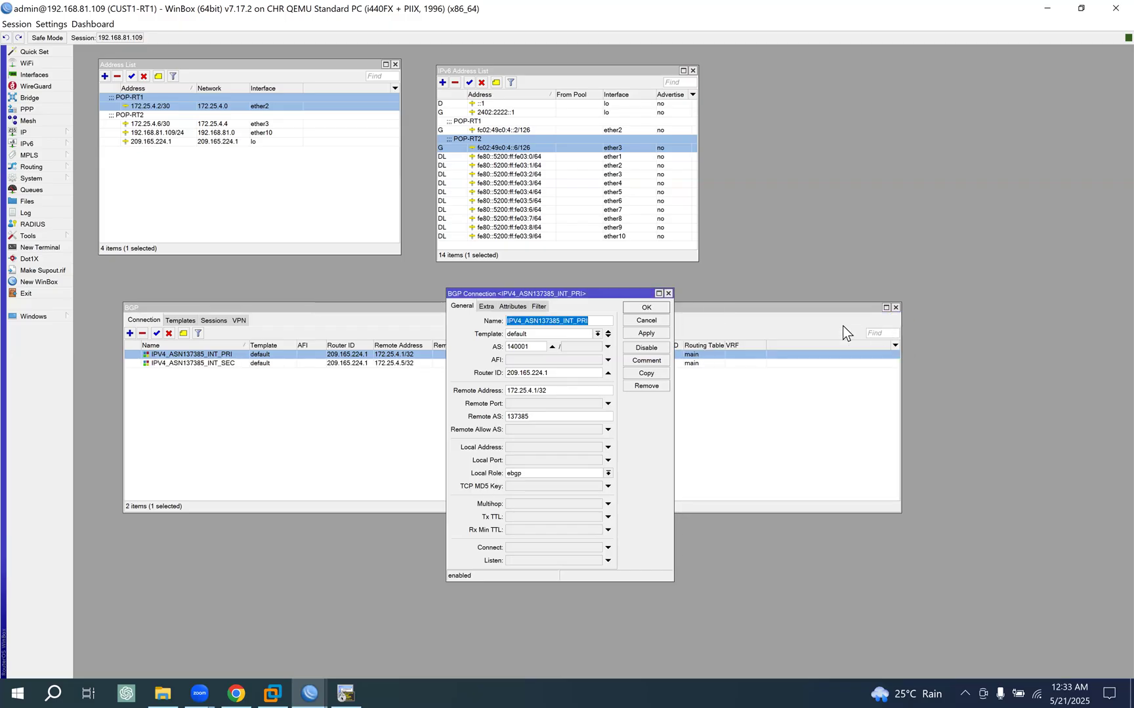
pyautogui.click(645, 321)
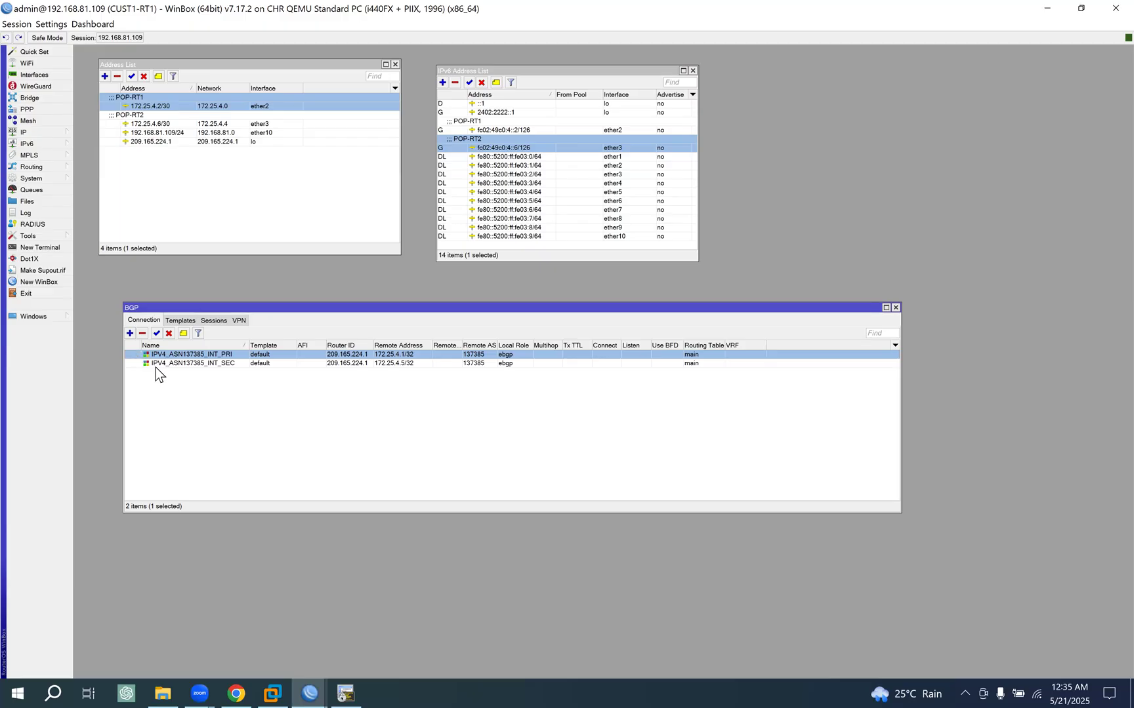
# - Duplicate the primary IPv4 connection and set the copy's Remote Address to fc02:49c0:4::1, based on the copied ether2 IPv6 address
pyautogui.doubleClick(195, 356)
pyautogui.click(652, 376)
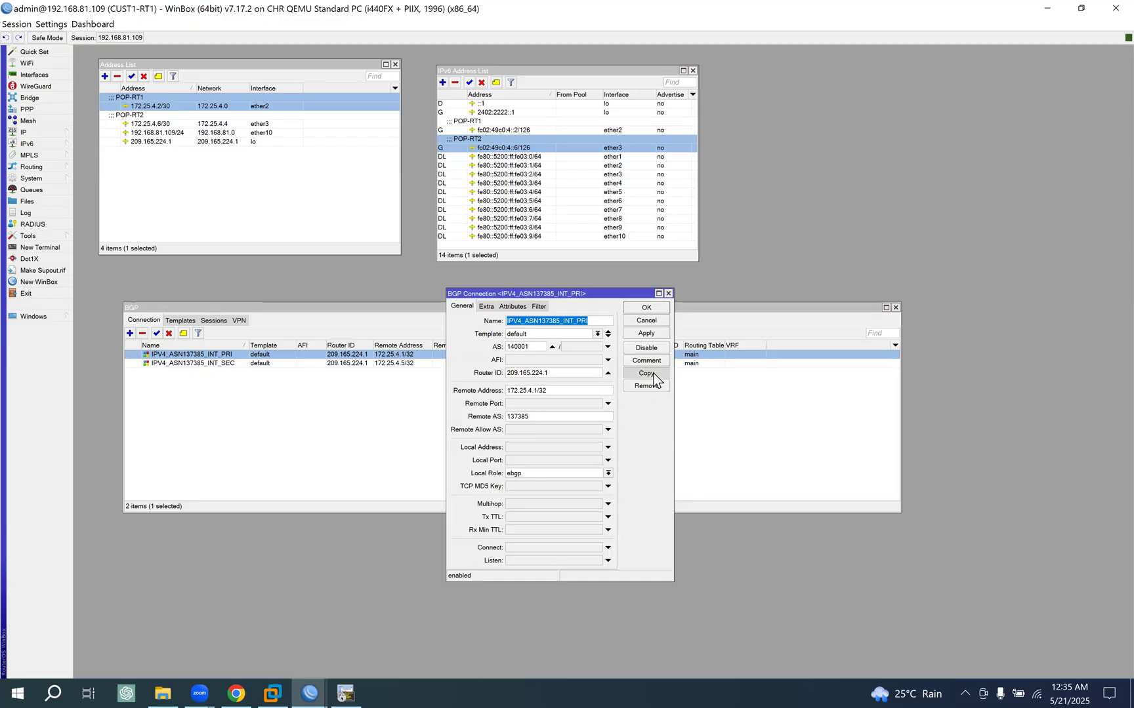
pyautogui.moveTo(570, 314); pyautogui.dragTo(780, 323)
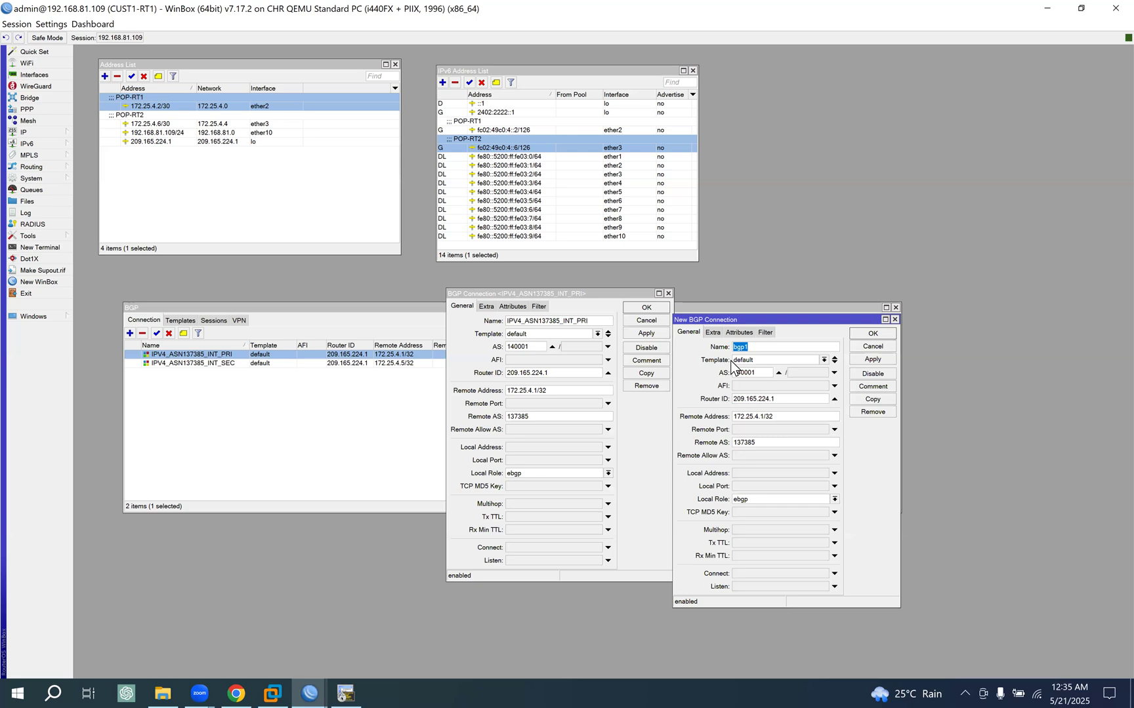
pyautogui.doubleClick(491, 130)
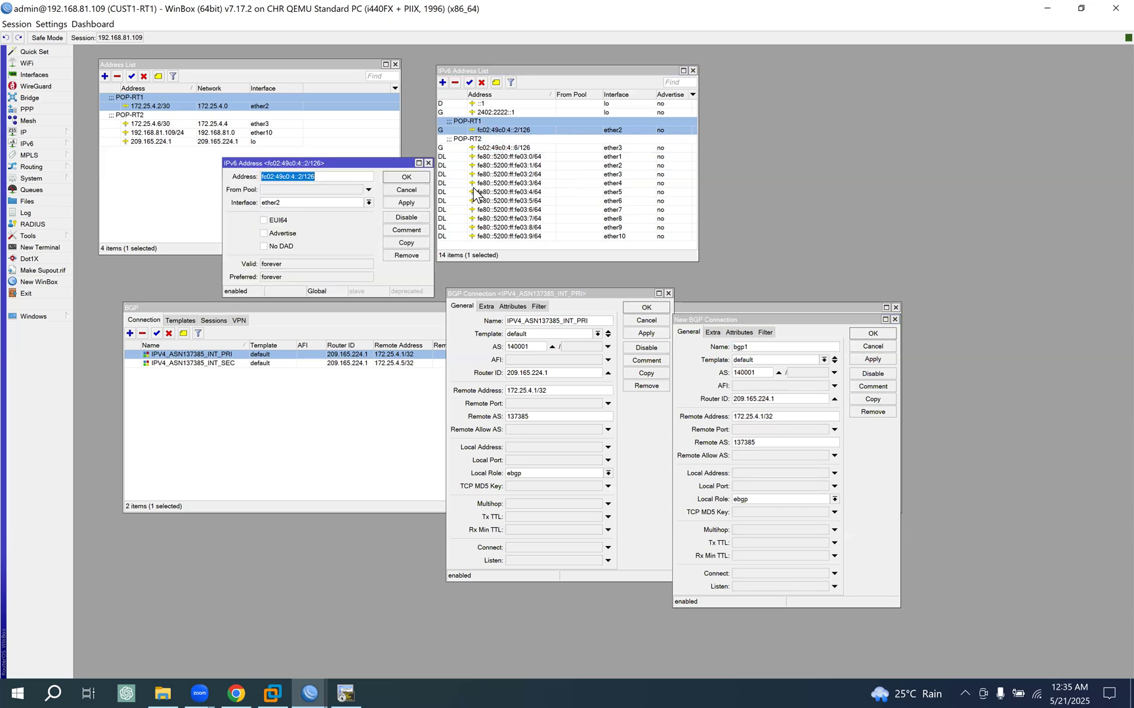
pyautogui.press('Escape')
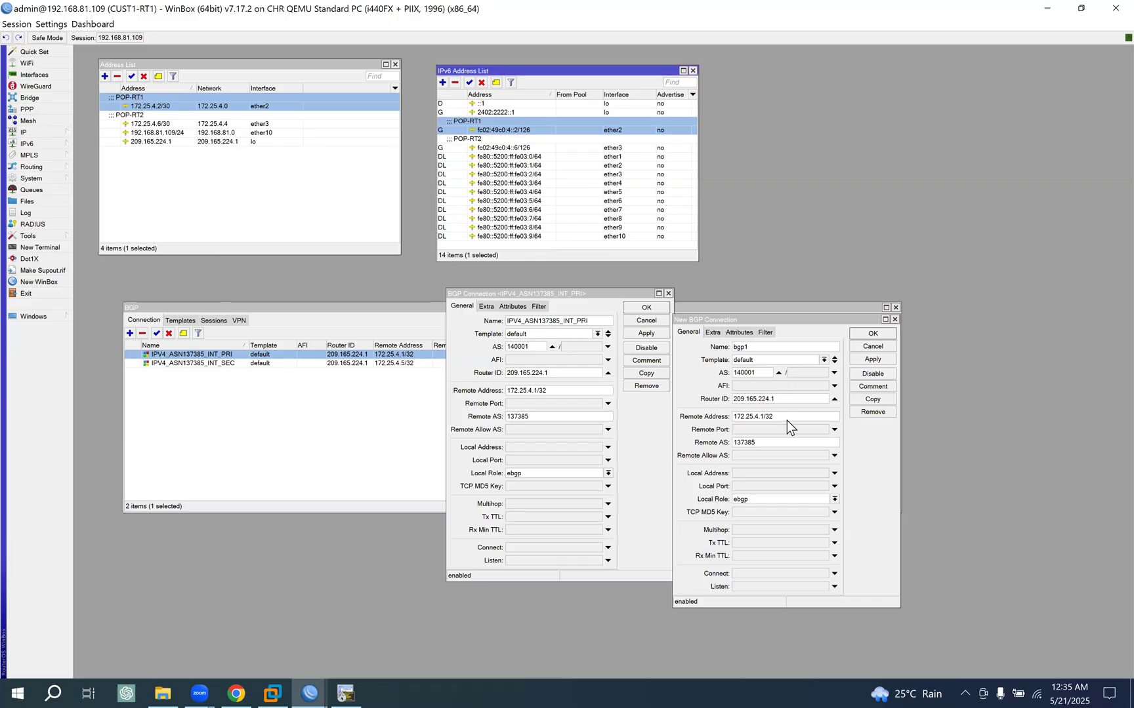
pyautogui.click(706, 441)
pyautogui.hotkey('ctrl', 'v')
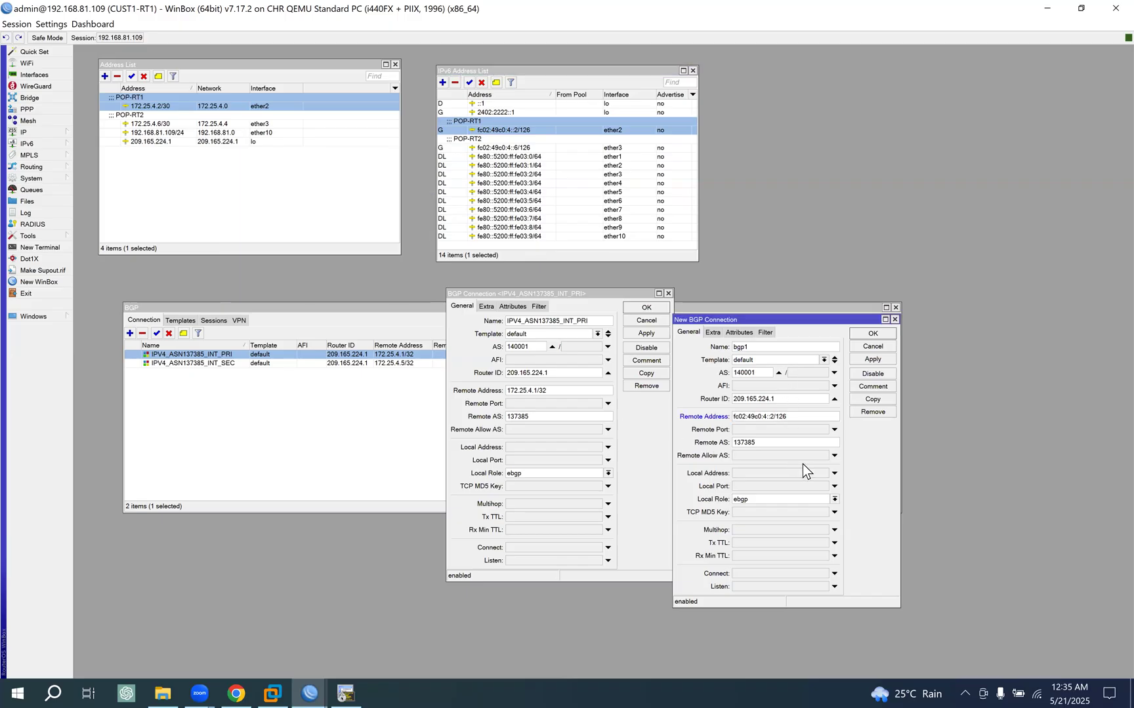
pyautogui.press('BackSpace')
pyautogui.press('BackSpace')
pyautogui.press('BackSpace')
pyautogui.press('BackSpace')
pyautogui.press('BackSpace')
pyautogui.write('1')
# - Name the duplicated connection IPV6_ASN137385_INT_PRI, save it and close the source connection's settings
pyautogui.moveTo(596, 323); pyautogui.dragTo(396, 324)
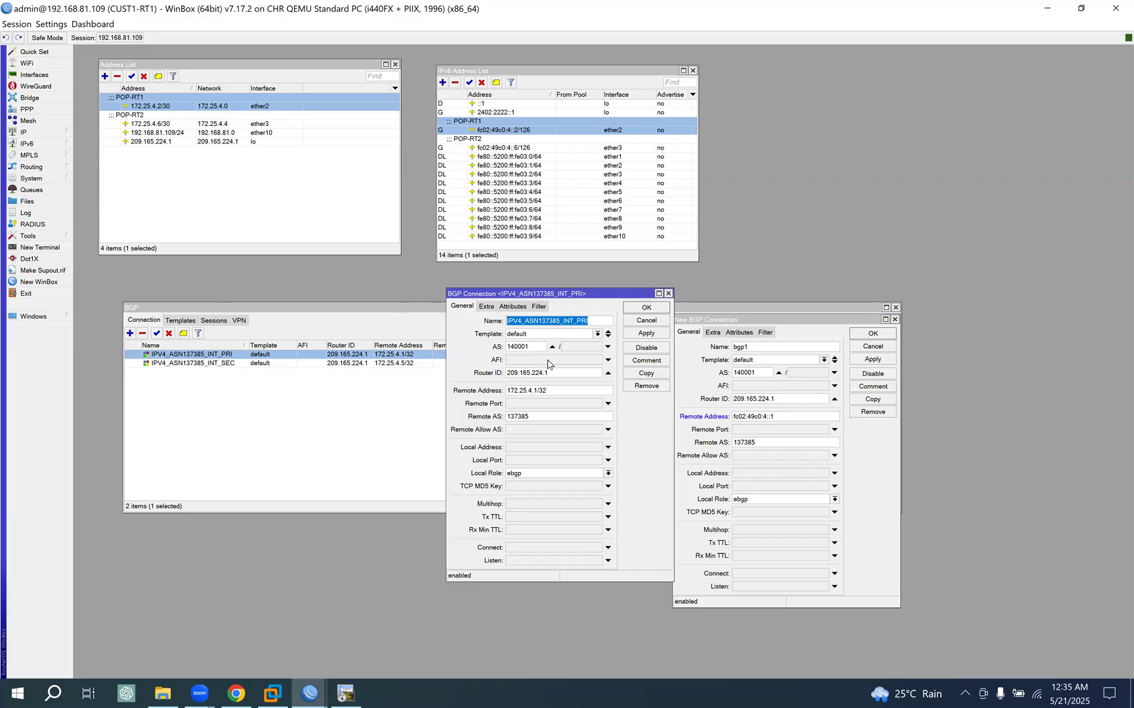
pyautogui.moveTo(763, 349); pyautogui.dragTo(504, 353)
pyautogui.hotkey('ctrl', 'v')
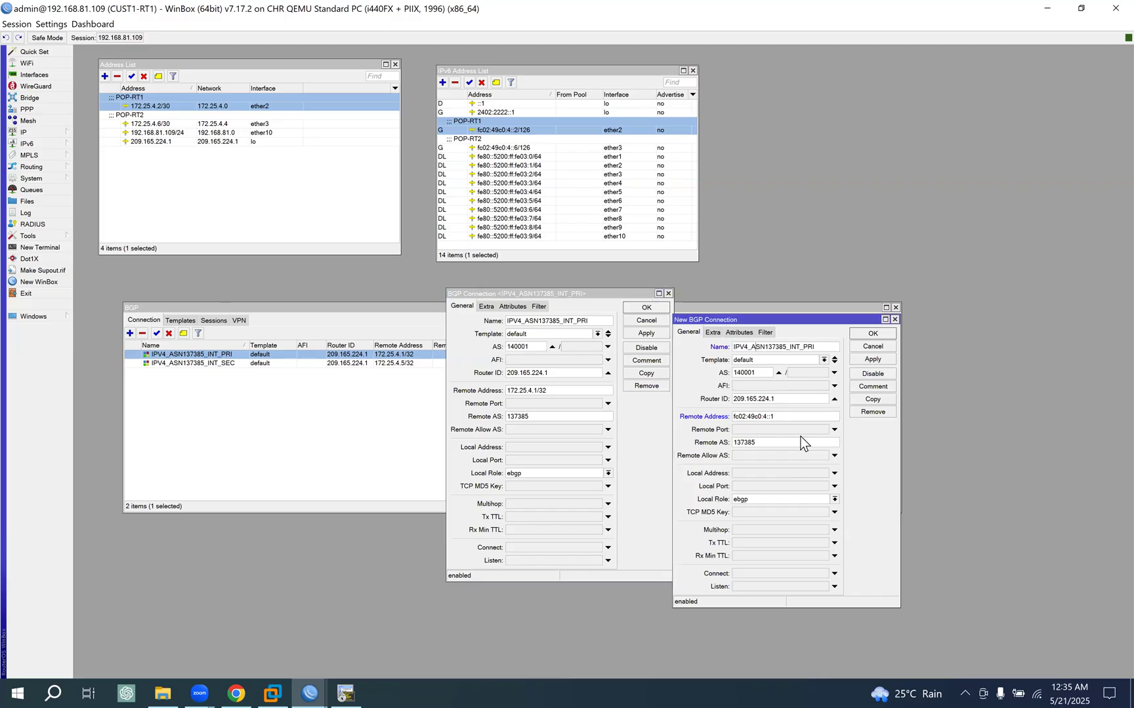
pyautogui.press('Left')
pyautogui.press('Left')
pyautogui.press('BackSpace')
pyautogui.write('6')
pyautogui.click(873, 360)
pyautogui.click(872, 336)
pyautogui.click(645, 320)
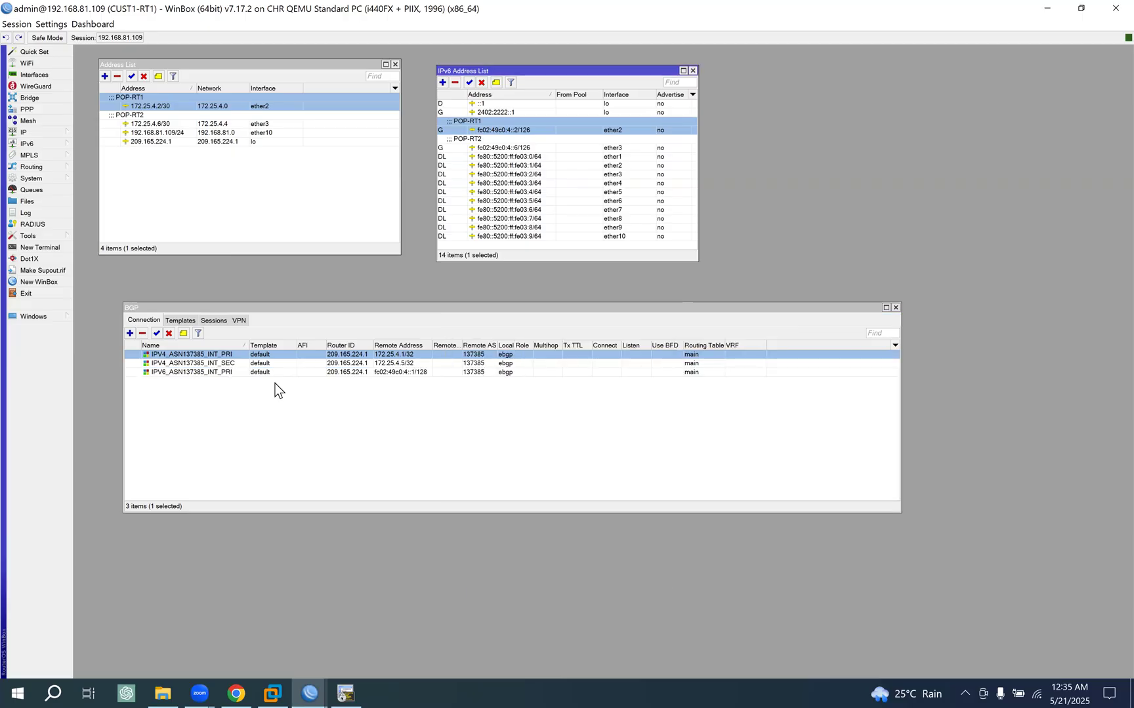
# - Duplicate the primary IPv6 connection and name the copy IPV6_ASN137385_INT_SEC
pyautogui.doubleClick(202, 372)
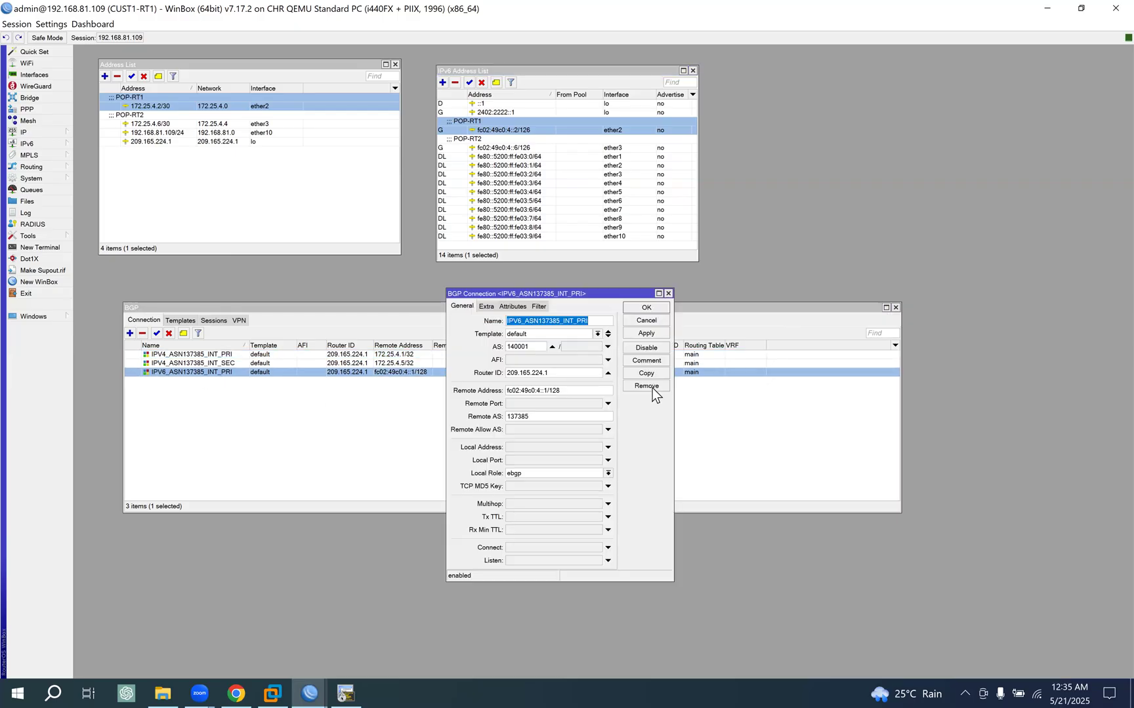
pyautogui.click(646, 373)
pyautogui.moveTo(566, 308); pyautogui.dragTo(713, 319)
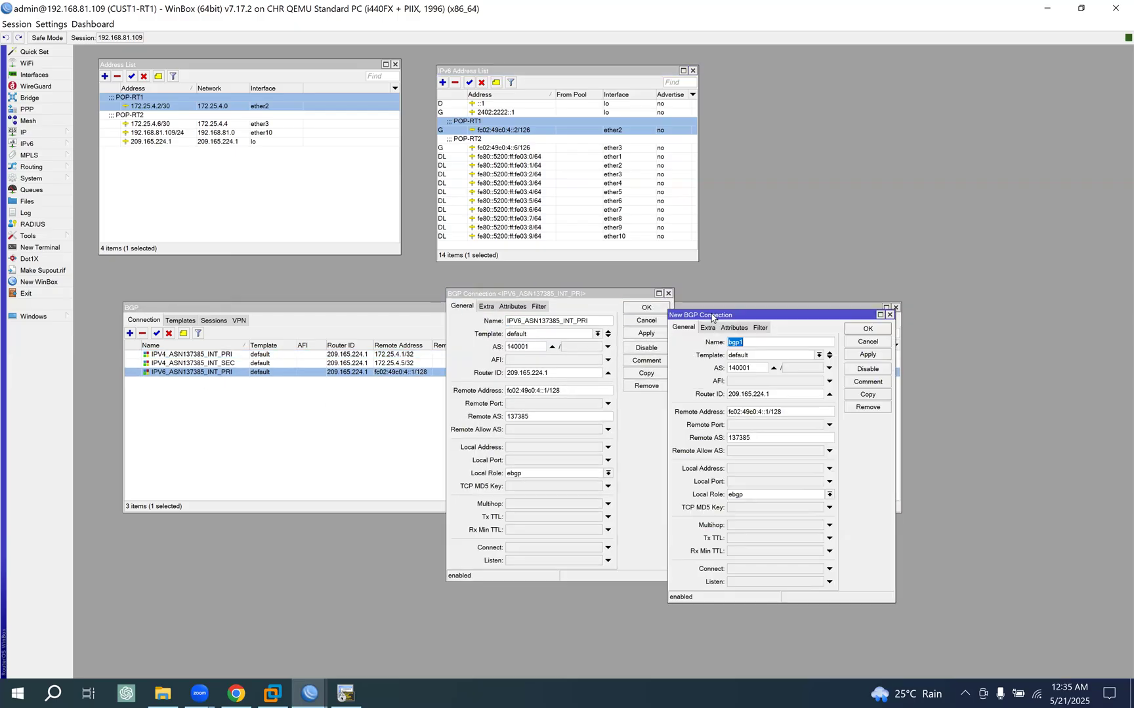
pyautogui.doubleClick(593, 319)
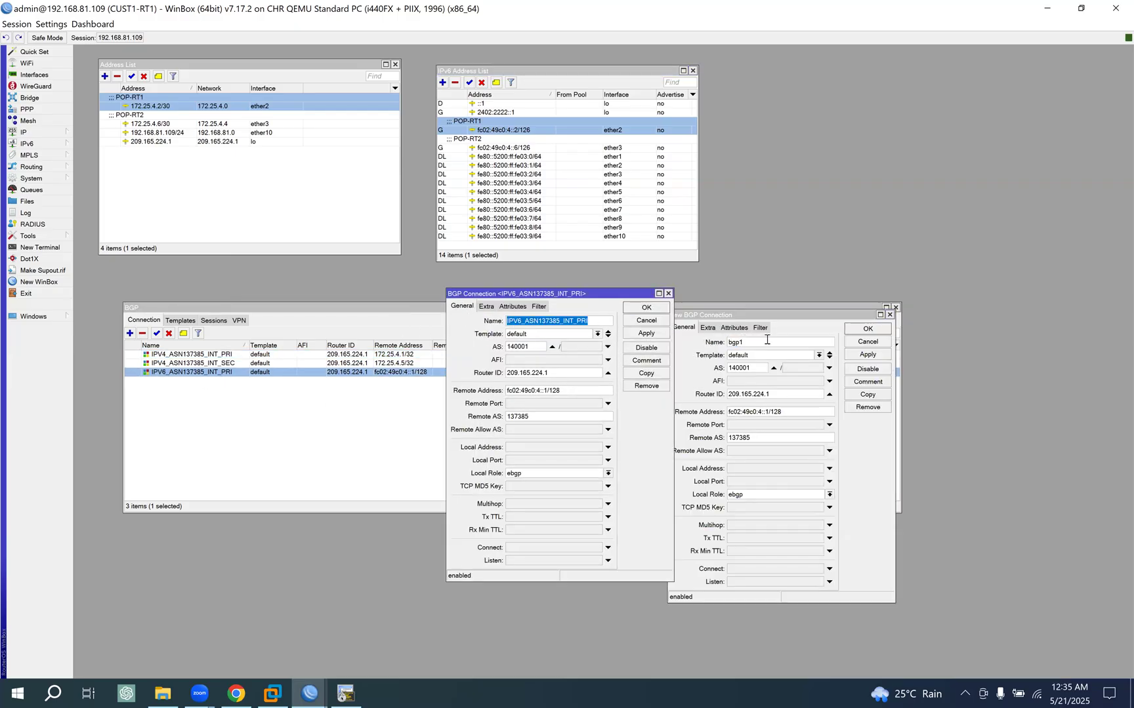
pyautogui.click(733, 406)
pyautogui.hotkey('ctrl', 'v')
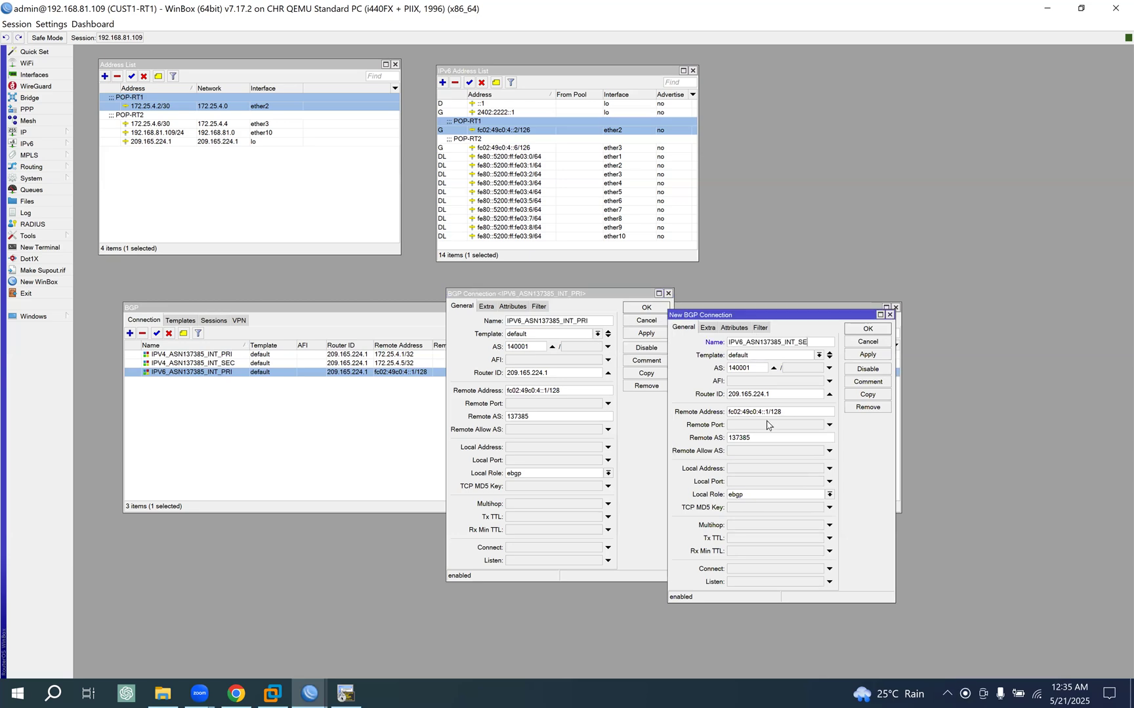
# - Set the secondary IPv6 connection's Remote Address to fc02:49c0:4::5, save it and close the primary connection's settings
pyautogui.click(771, 412)
pyautogui.press('BackSpace')
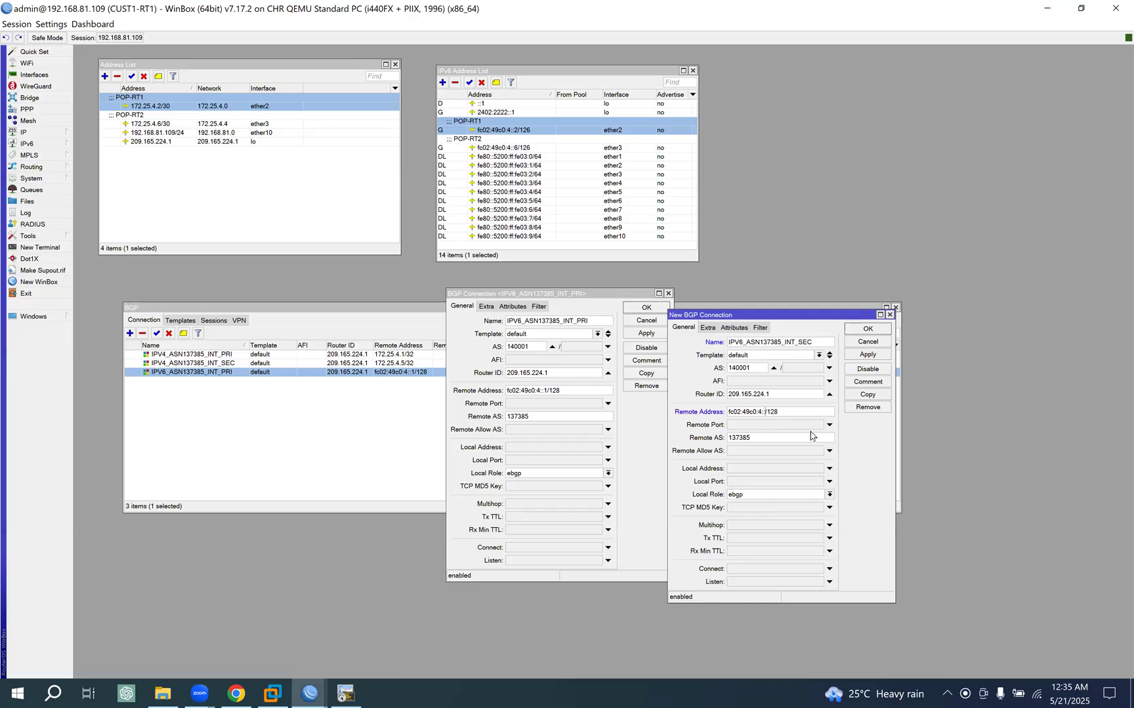
pyautogui.click(871, 355)
pyautogui.click(867, 329)
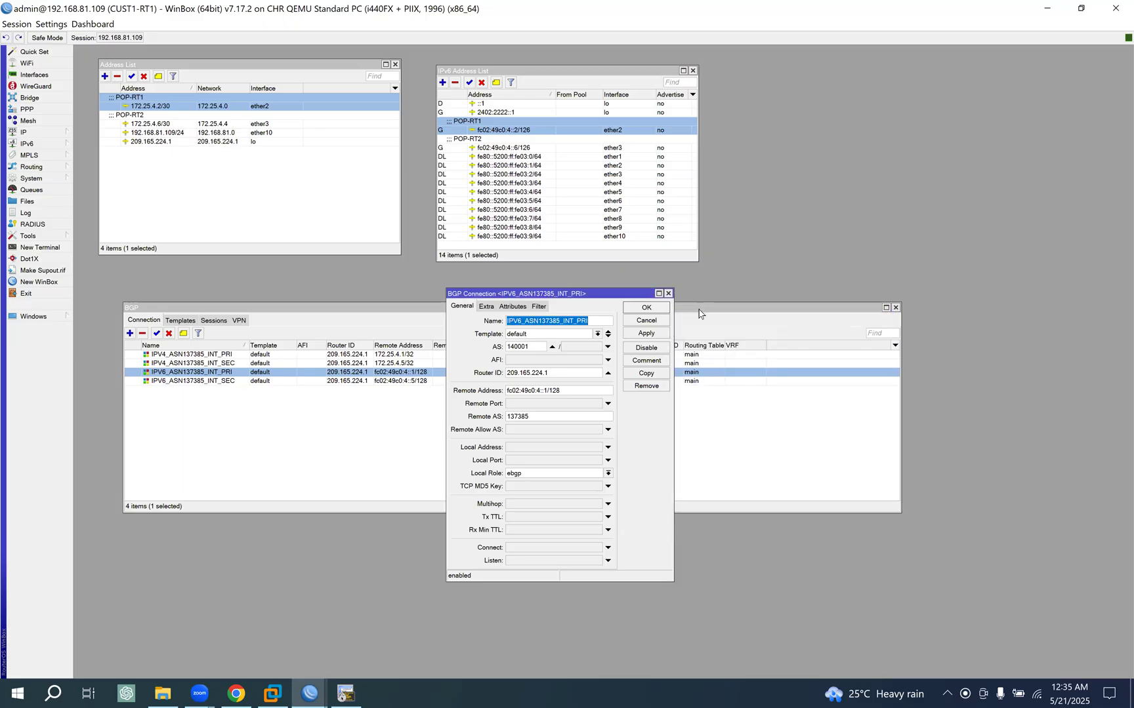
pyautogui.click(646, 307)
# - Check the BGP sessions on CUST1-RT1, return to the connection list and reposition the BGP window
pyautogui.click(218, 321)
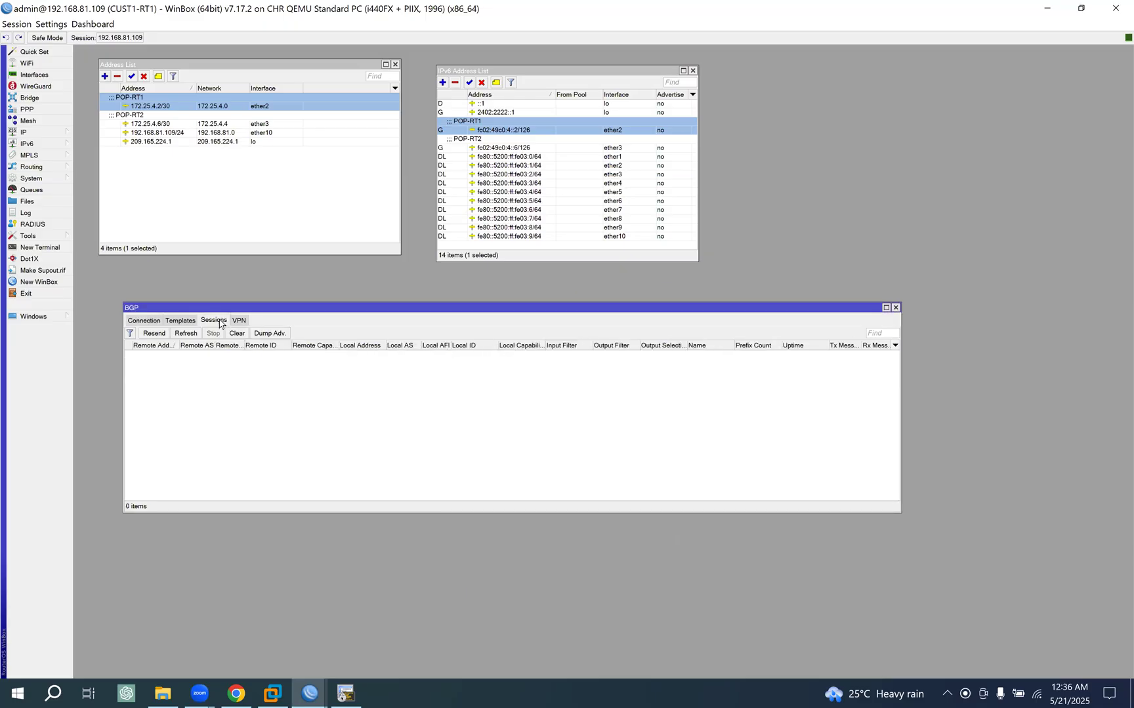
pyautogui.click(143, 321)
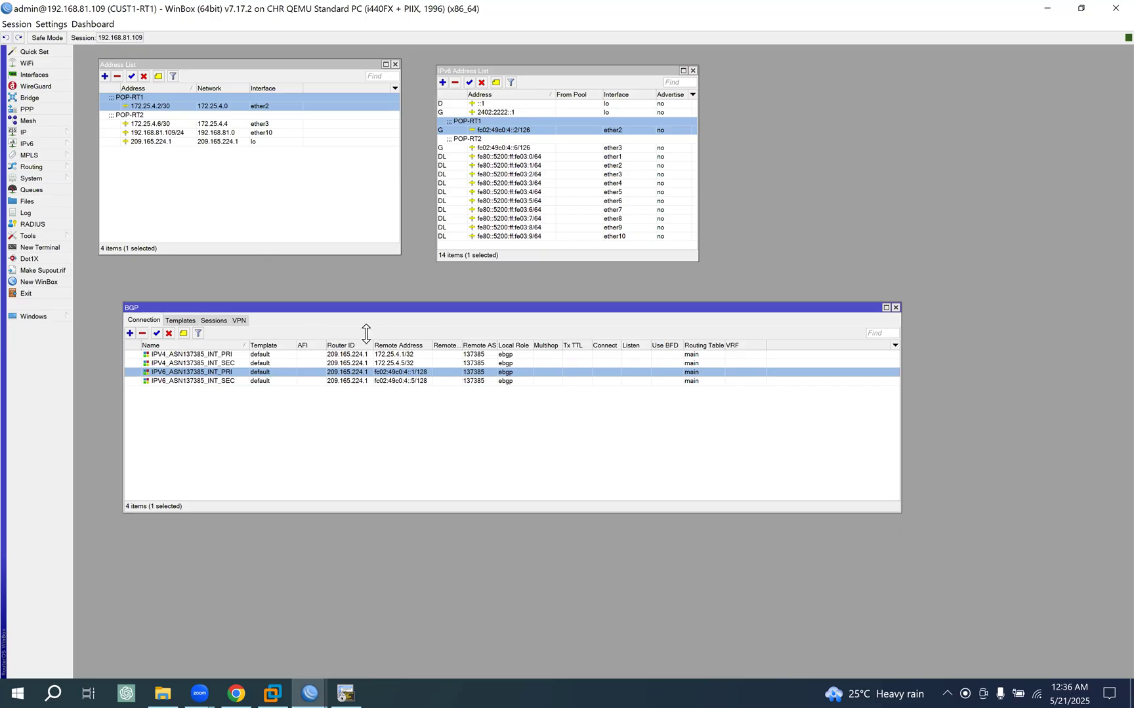
pyautogui.moveTo(363, 307); pyautogui.dragTo(351, 286)
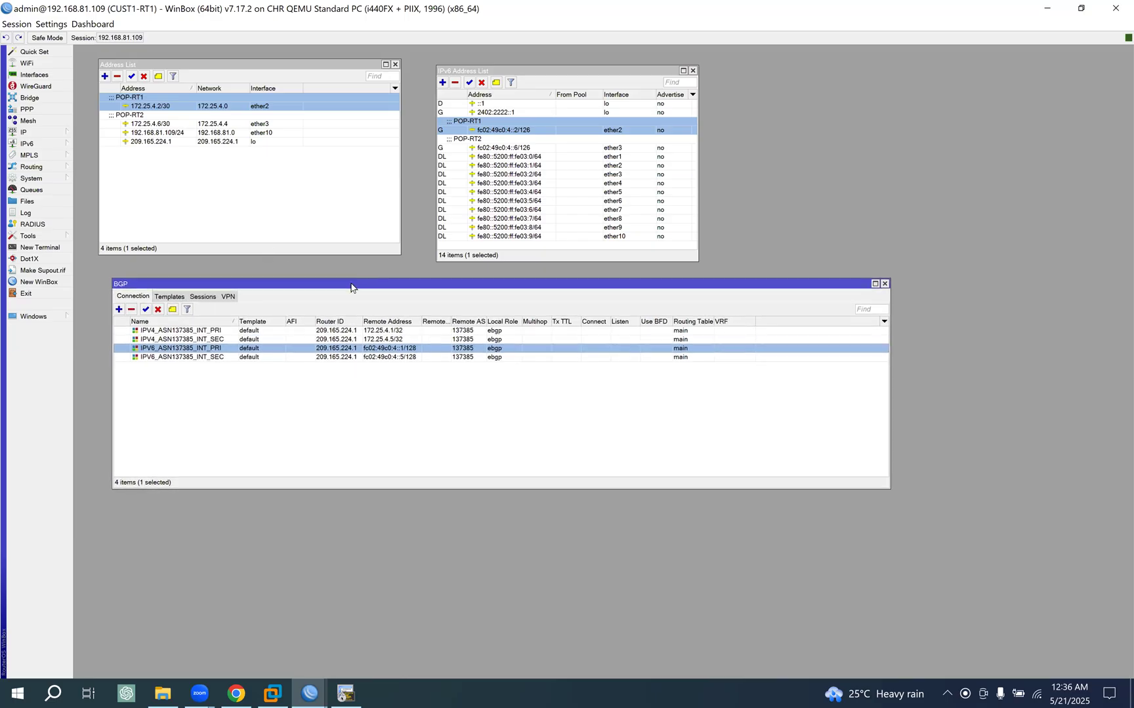
# - Switch to the POP-RT1 WinBox session, maximize it and display the BGP templates alongside the IPv4 and IPv6 address lists
pyautogui.click(309, 693)
pyautogui.click(175, 642)
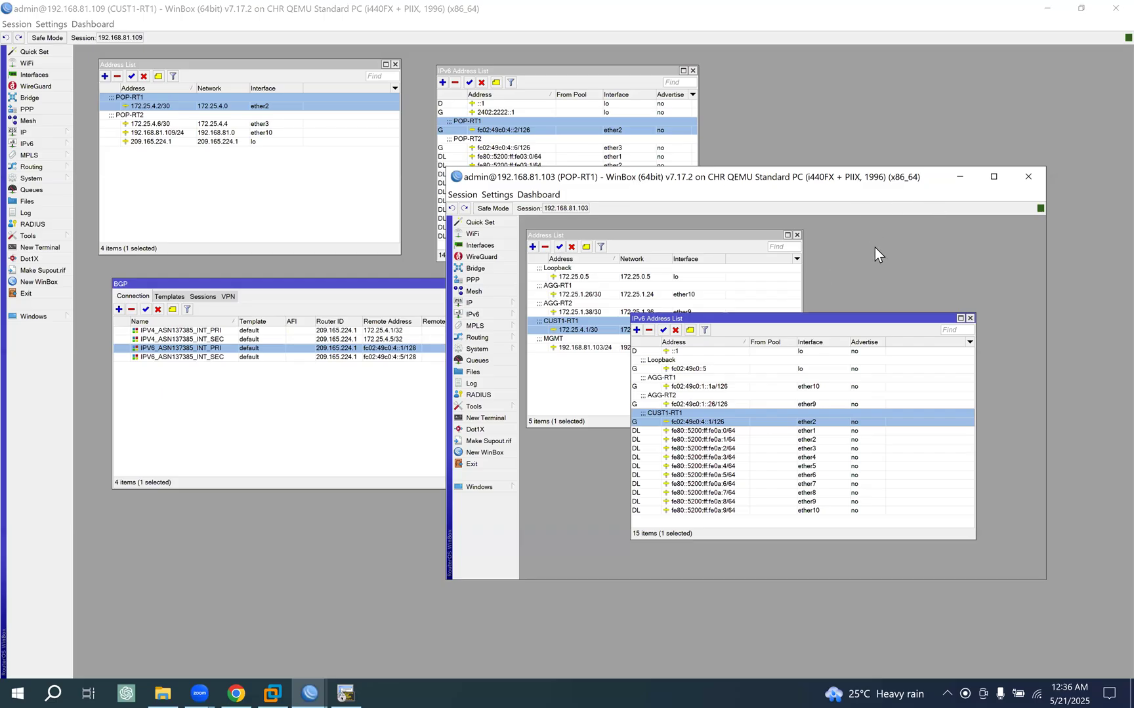
pyautogui.click(994, 177)
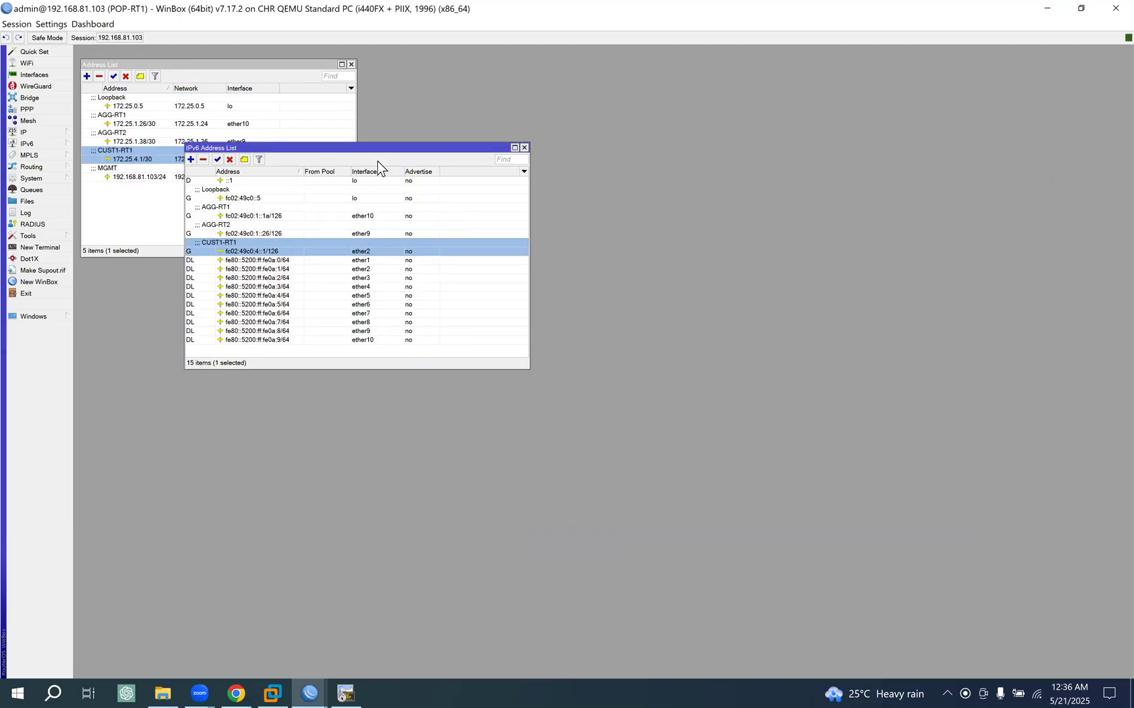
pyautogui.moveTo(371, 150); pyautogui.dragTo(284, 270)
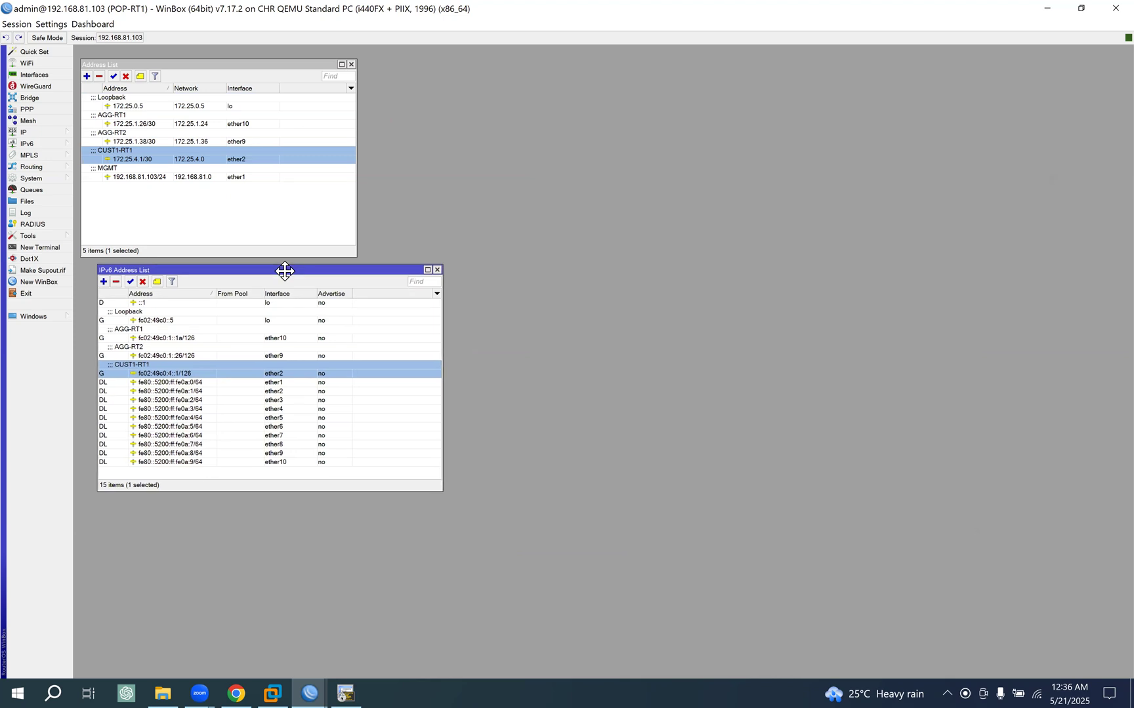
pyautogui.click(47, 172)
pyautogui.click(98, 179)
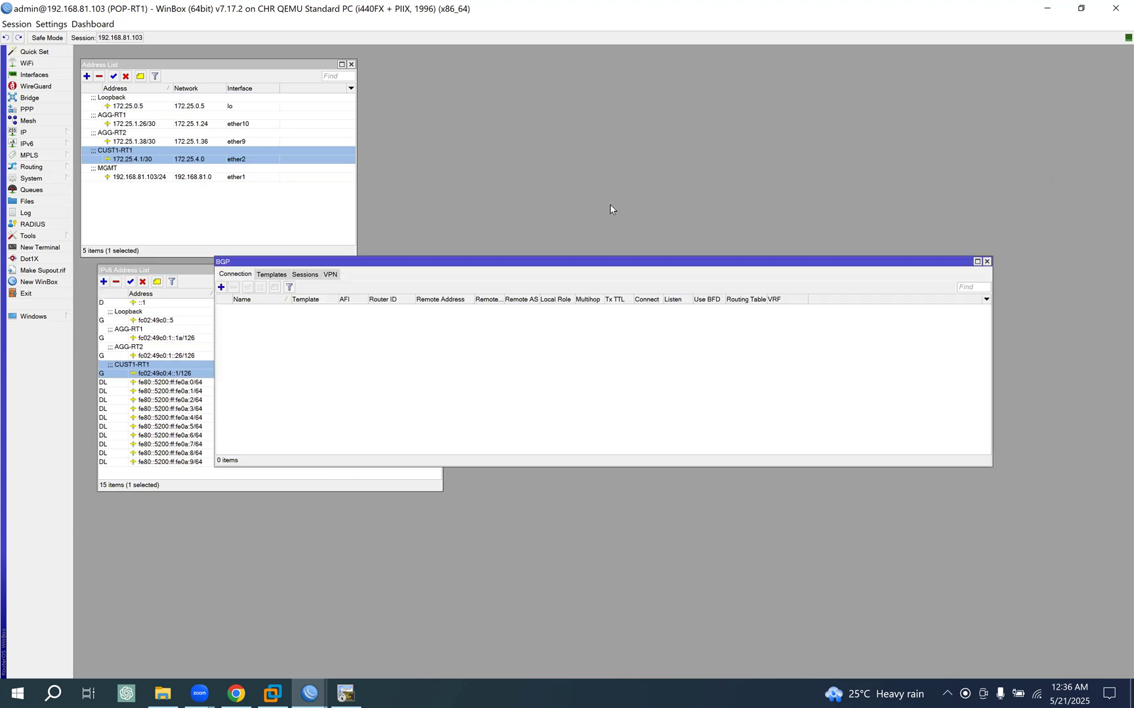
pyautogui.click(279, 274)
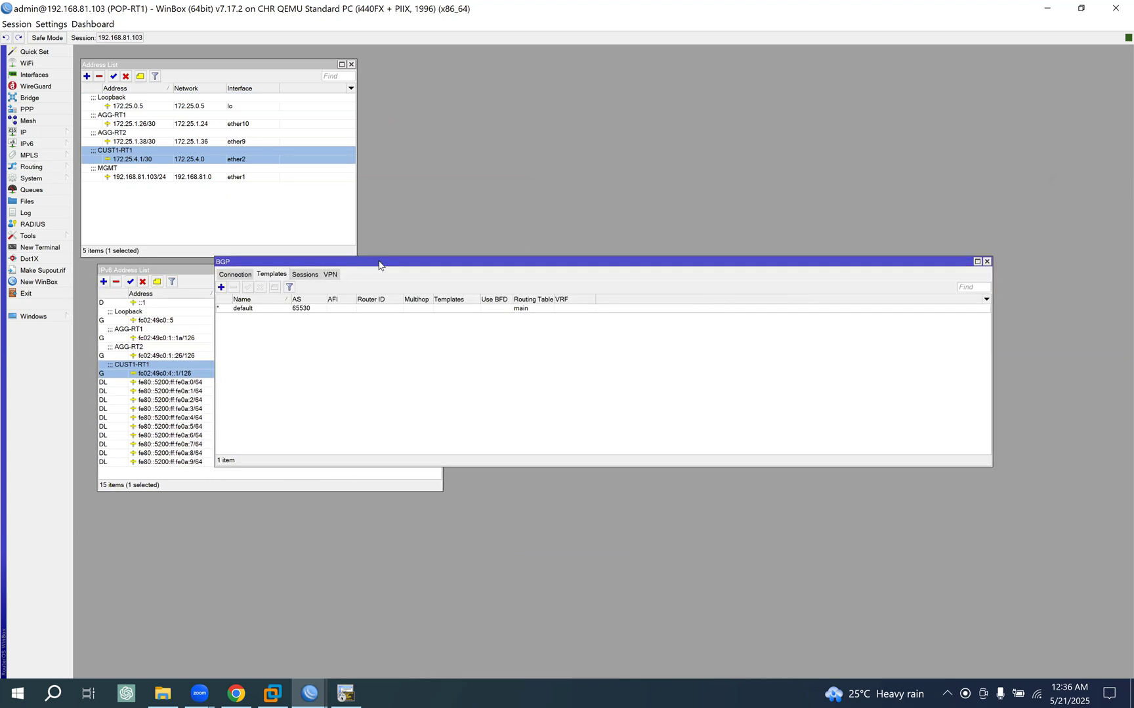
pyautogui.moveTo(385, 263); pyautogui.dragTo(451, 203)
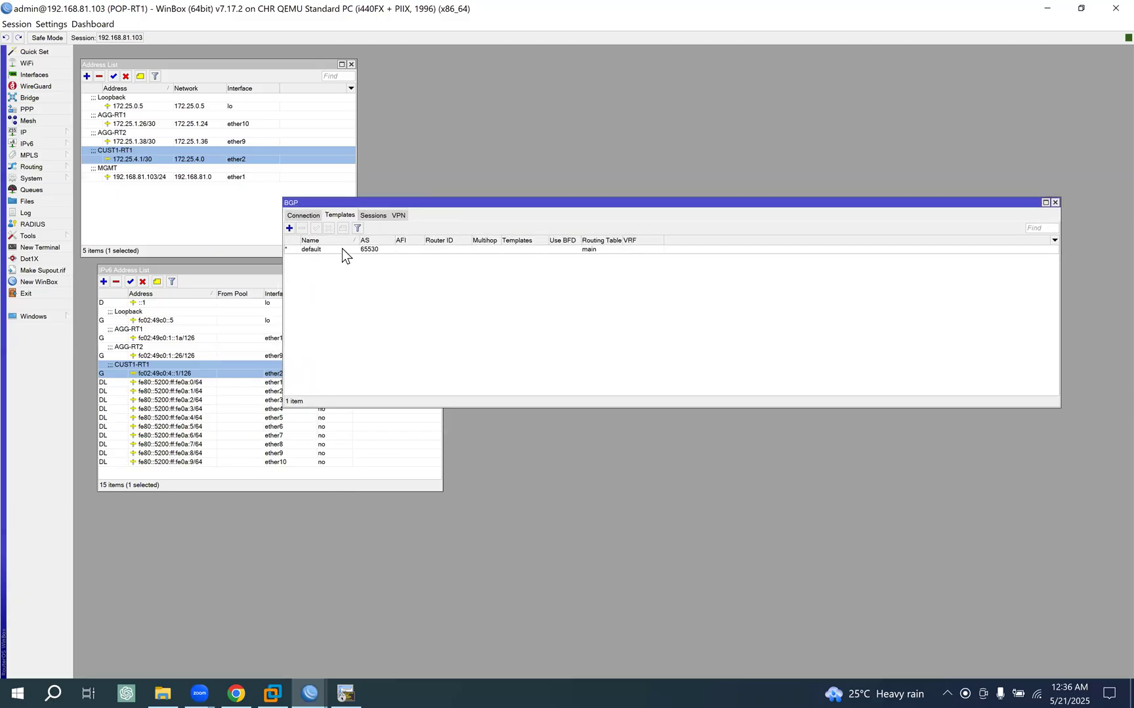
# - Copy POP-RT1's loopback address and set the default BGP template's Router ID to 172.25.0.5
pyautogui.doubleClick(156, 105)
pyautogui.hotkey('ctrl', 'c')
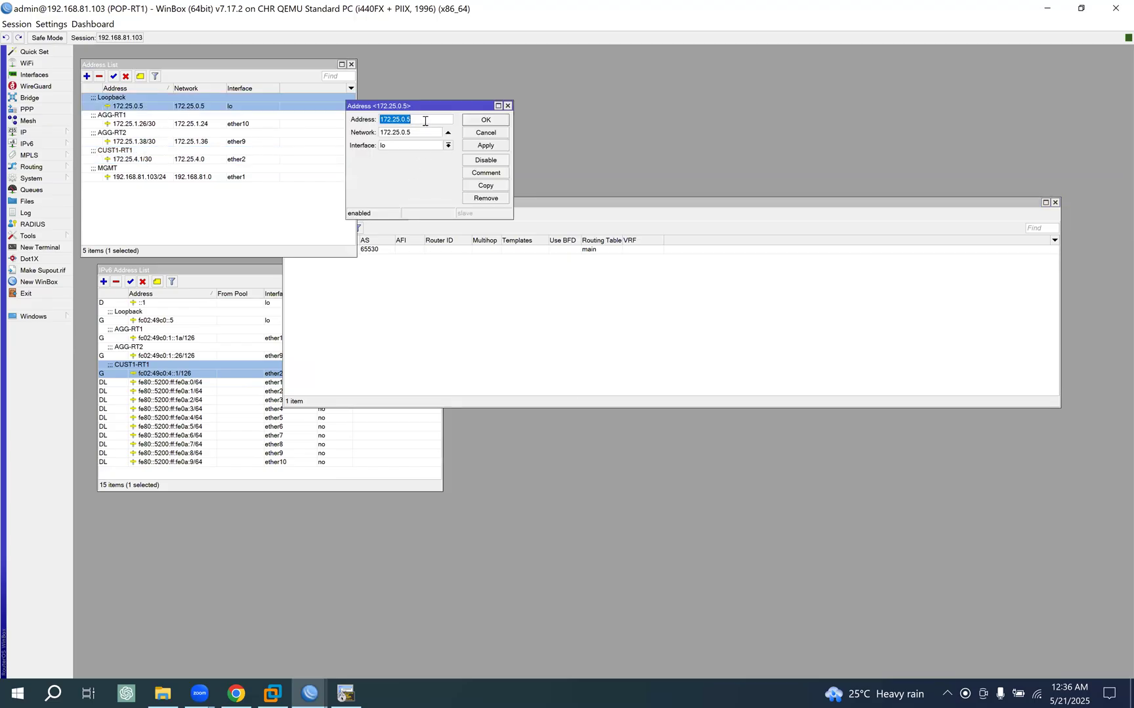
pyautogui.click(485, 120)
pyautogui.click(472, 205)
pyautogui.doubleClick(363, 250)
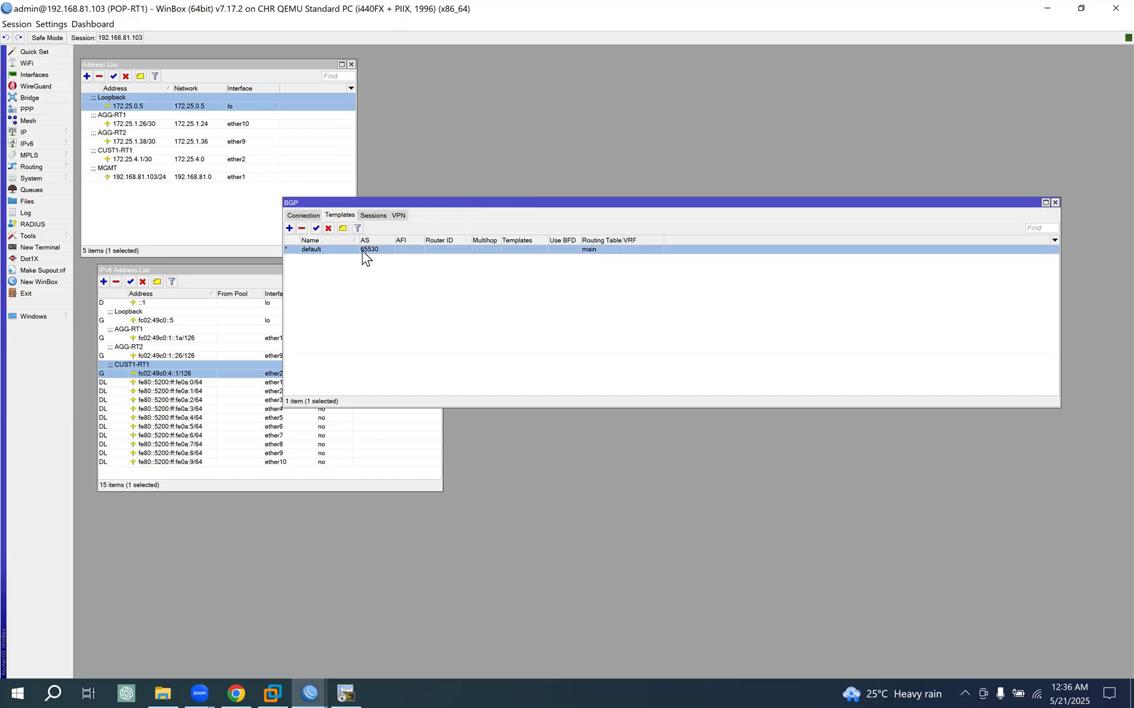
pyautogui.click(556, 321)
pyautogui.hotkey('ctrl', 'v')
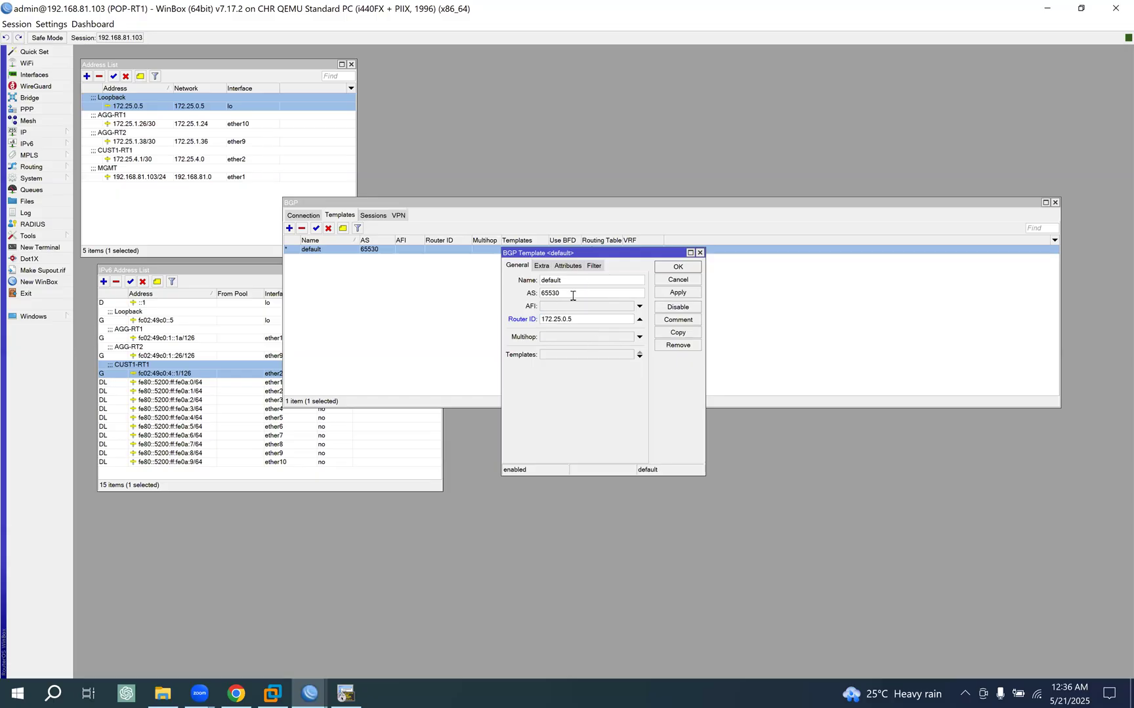
# - Set the default template's AS to 137385, verify the number in the EVE topology and save the template
pyautogui.hotkey('ctrl', 'a')
pyautogui.write('137385')
pyautogui.click(242, 682)
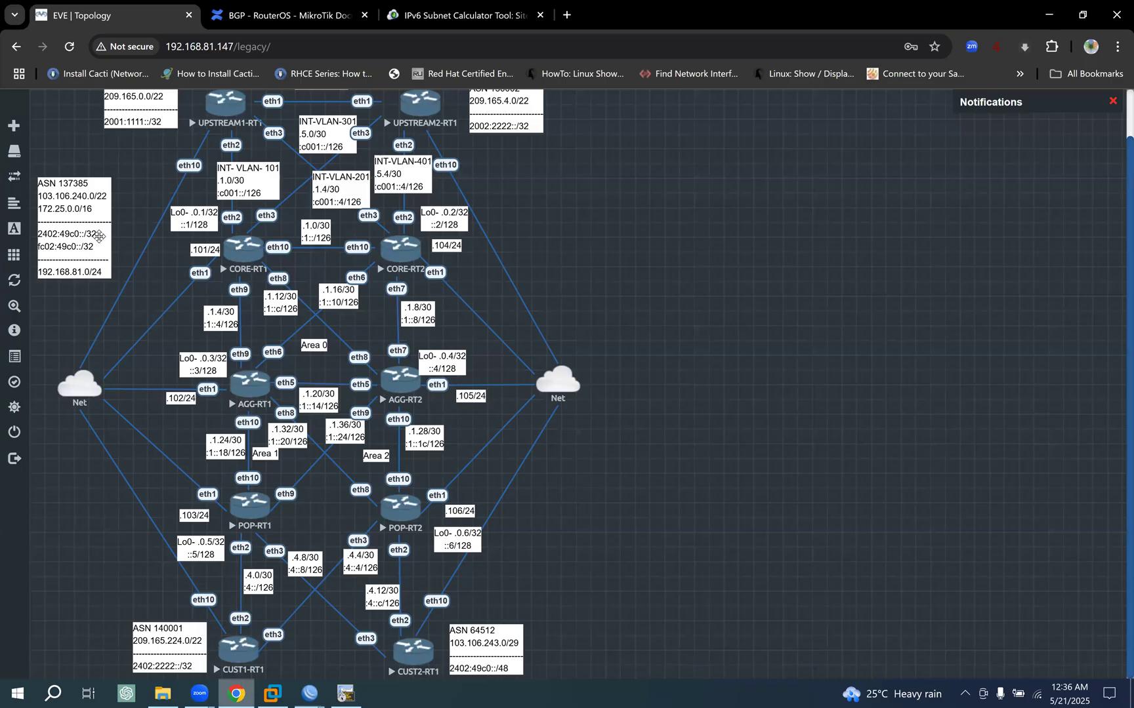
pyautogui.click(307, 684)
pyautogui.click(293, 616)
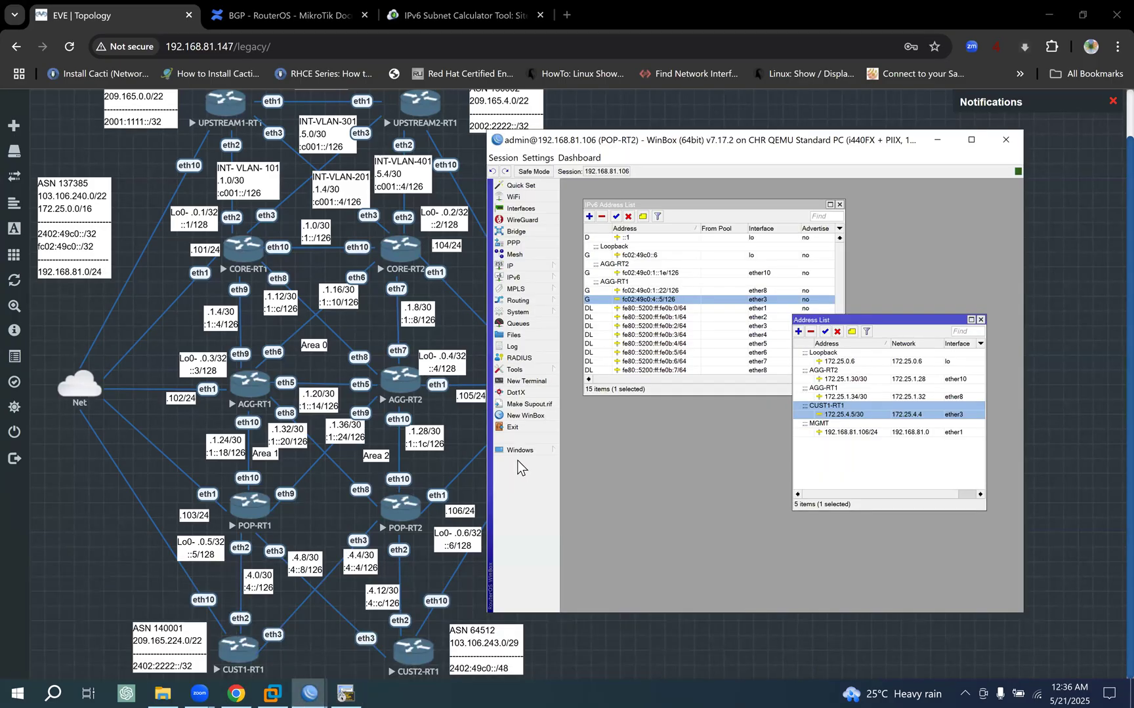
pyautogui.click(937, 140)
pyautogui.click(309, 689)
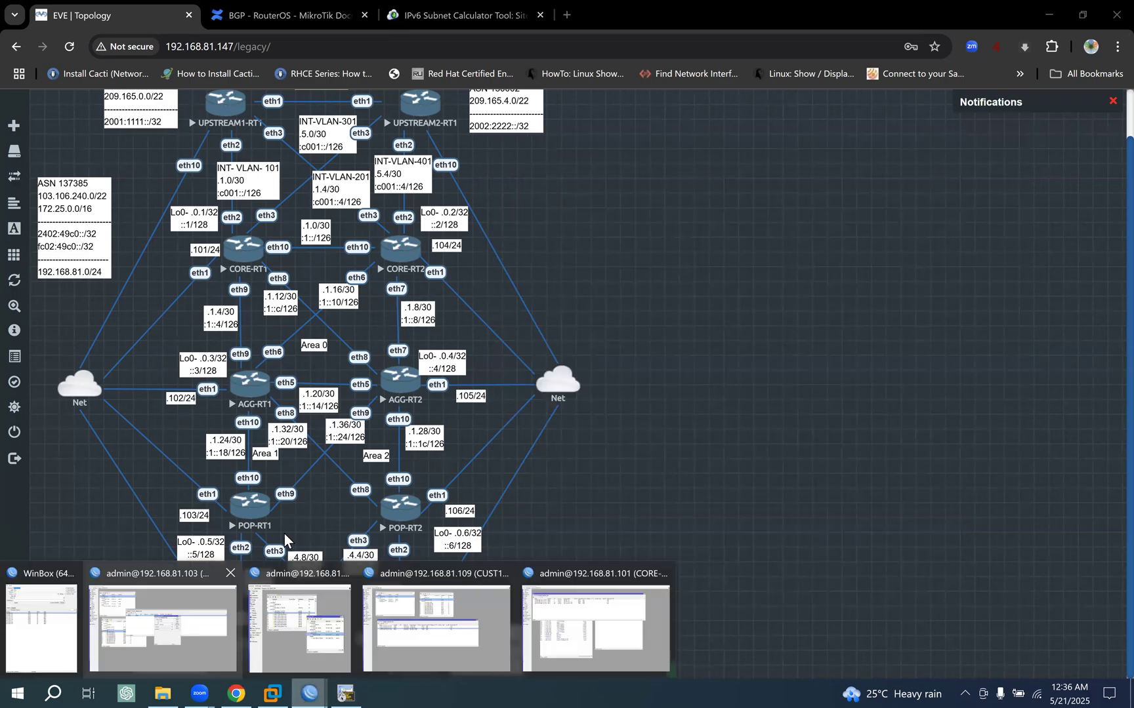
pyautogui.click(190, 630)
pyautogui.click(682, 293)
pyautogui.click(681, 266)
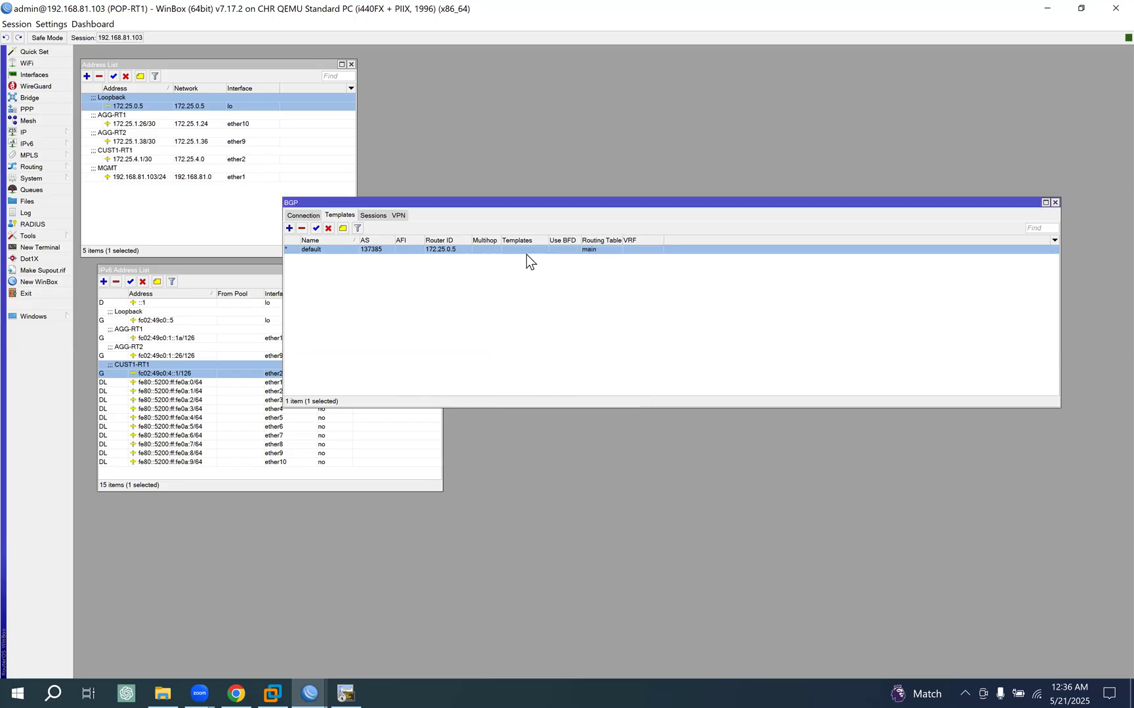
# - Start a new BGP connection on POP-RT1 and copy the name of CUST1-RT1's primary IPv4 connection for it
pyautogui.click(309, 217)
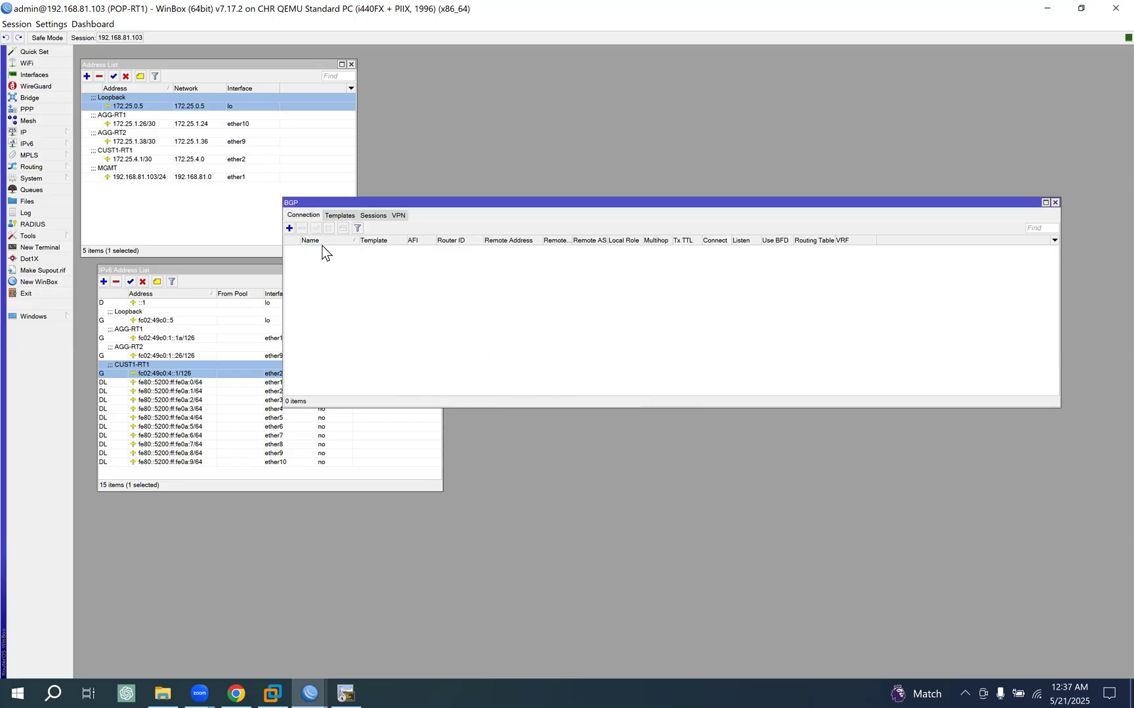
pyautogui.click(289, 227)
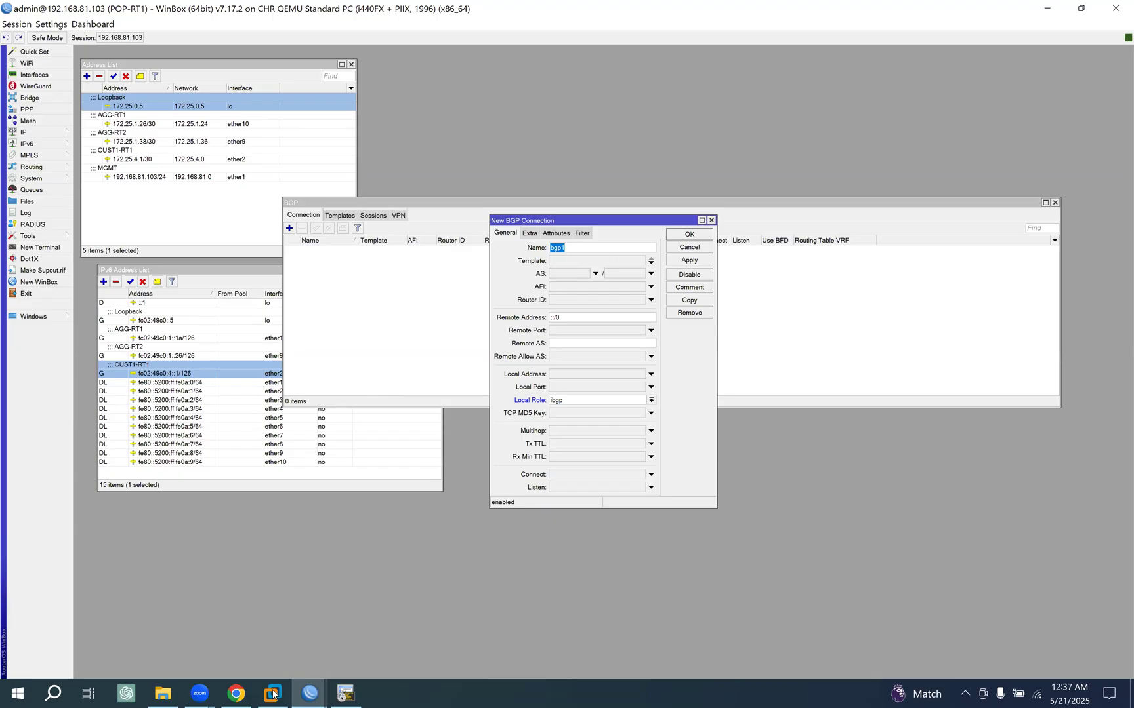
pyautogui.click(305, 690)
pyautogui.click(455, 636)
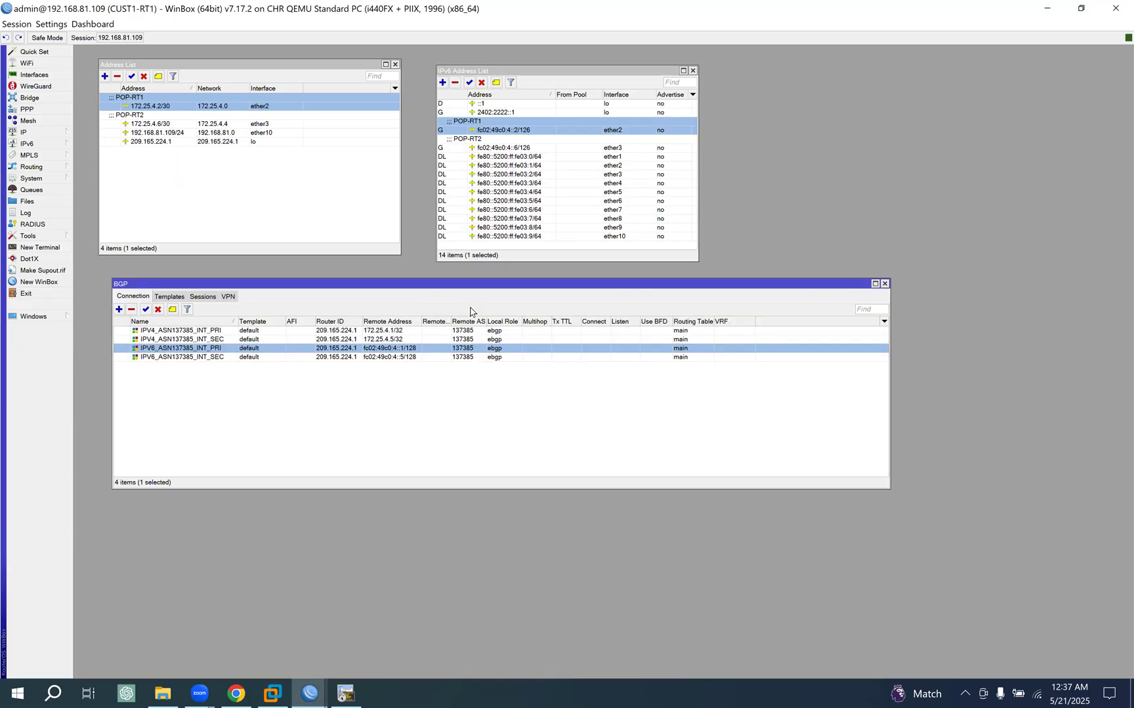
pyautogui.doubleClick(177, 331)
pyautogui.hotkey('ctrl', 'c')
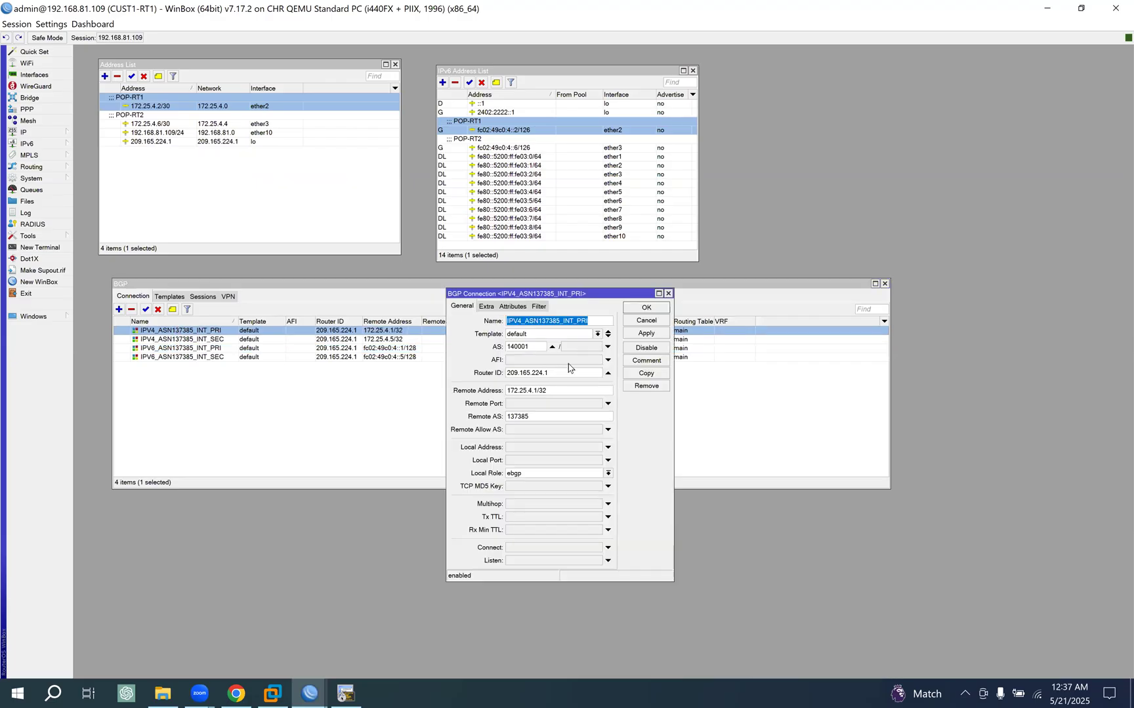
pyautogui.click(656, 321)
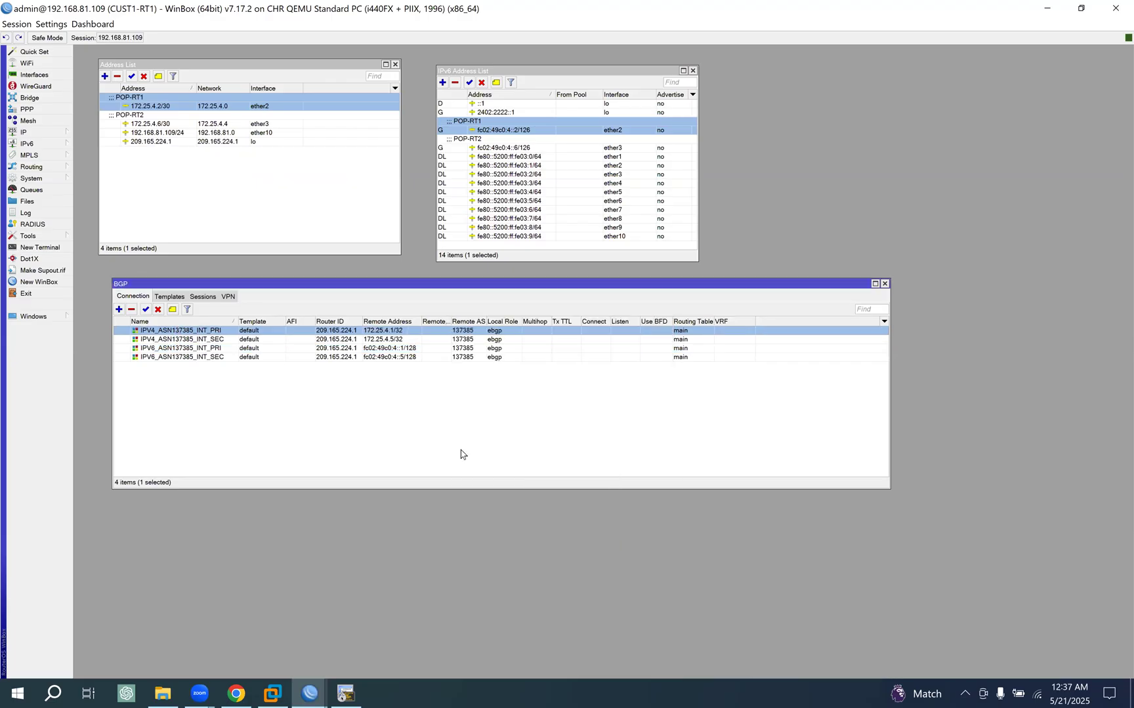
pyautogui.click(314, 693)
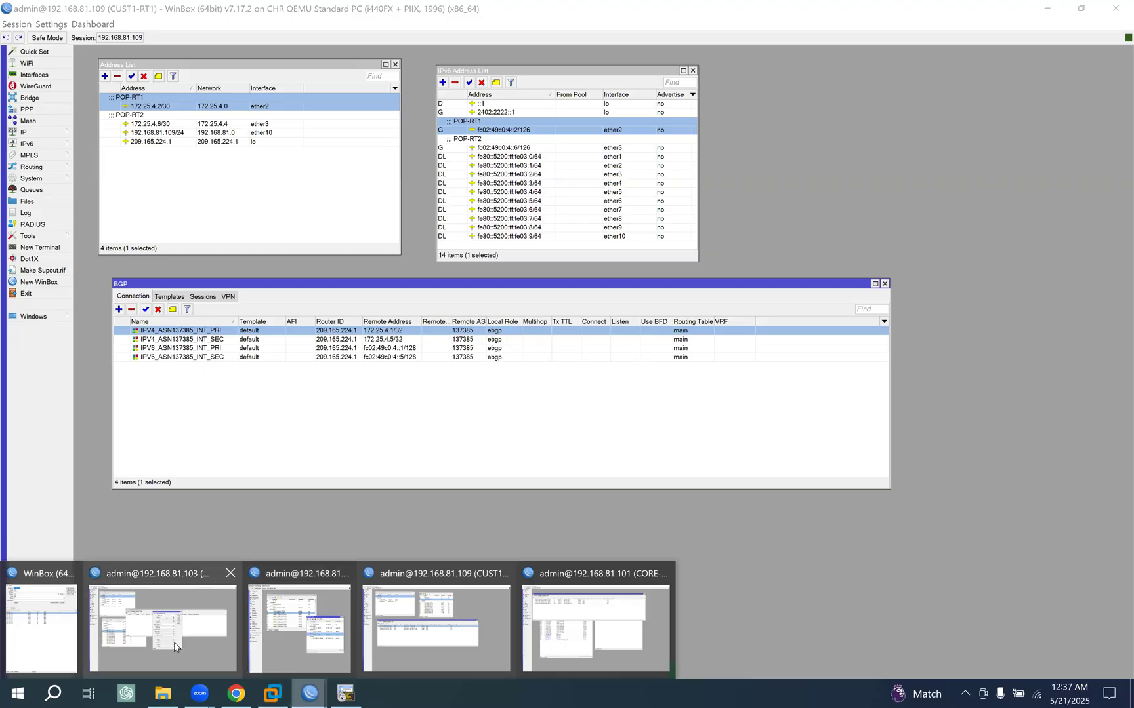
pyautogui.click(162, 644)
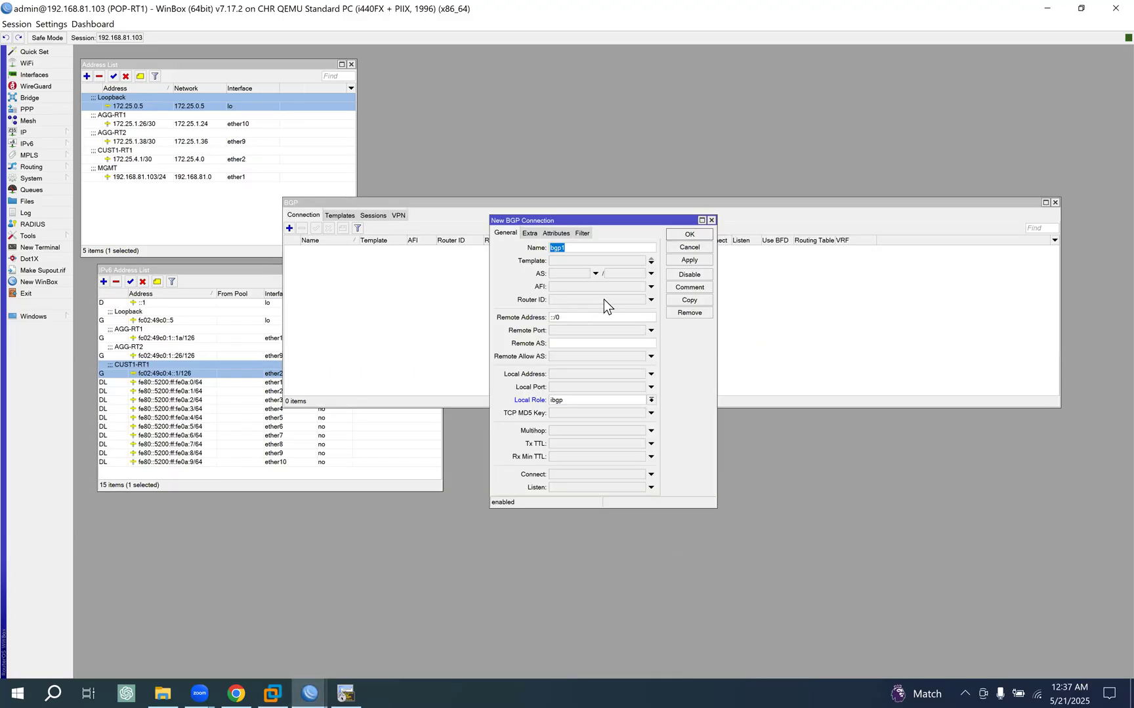
# - Name the new connection IPV4_ASN140001_INT_PRI, verifying the customer's ASN in the EVE topology
pyautogui.hotkey('ctrl', 'v')
pyautogui.press('BackSpace')
pyautogui.press('BackSpace')
pyautogui.press('BackSpace')
pyautogui.press('BackSpace')
pyautogui.press('BackSpace')
pyautogui.write('40001')
pyautogui.click(237, 694)
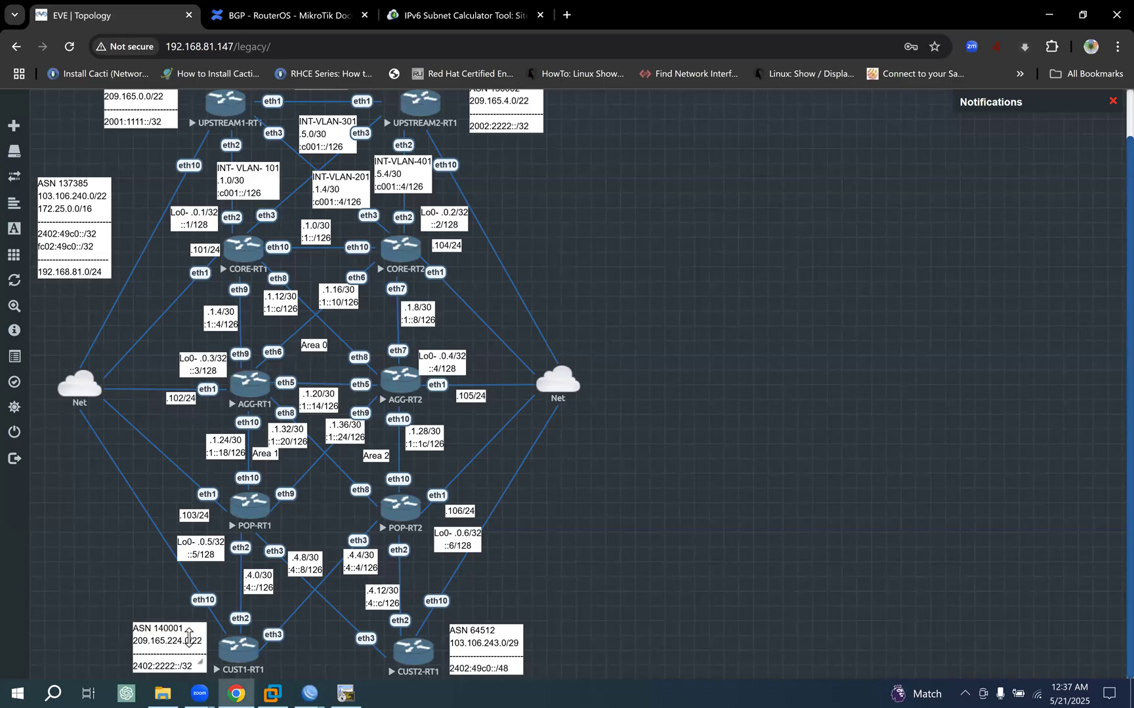
pyautogui.moveTo(310, 692)
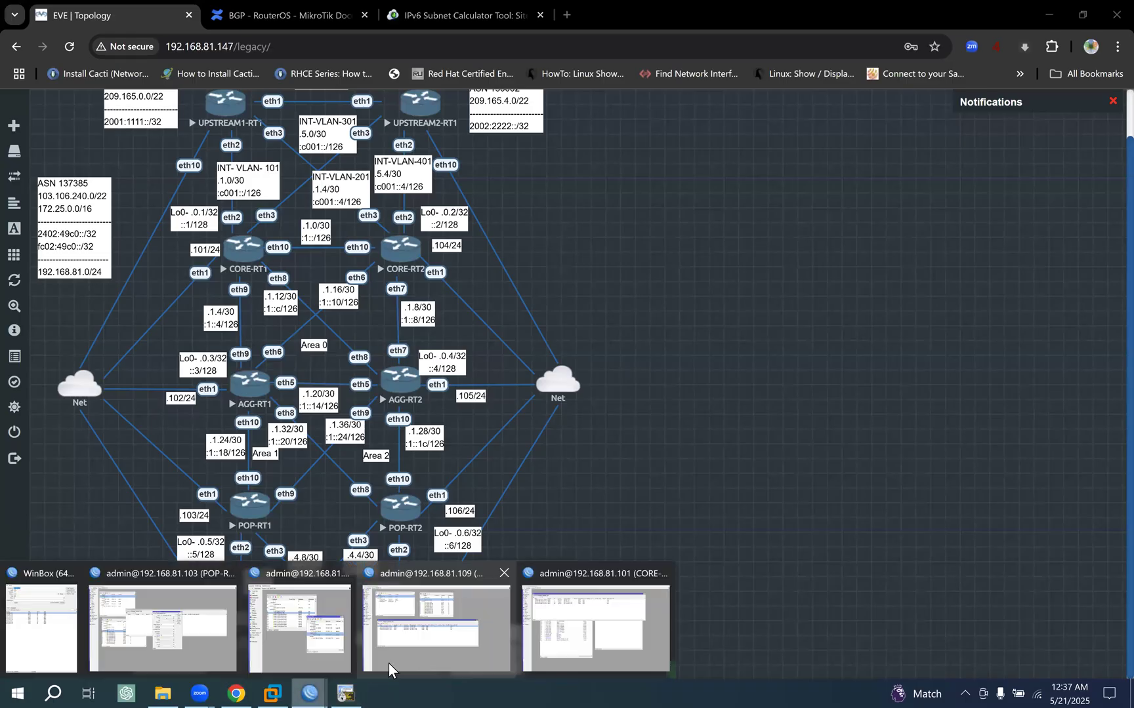
pyautogui.click(182, 655)
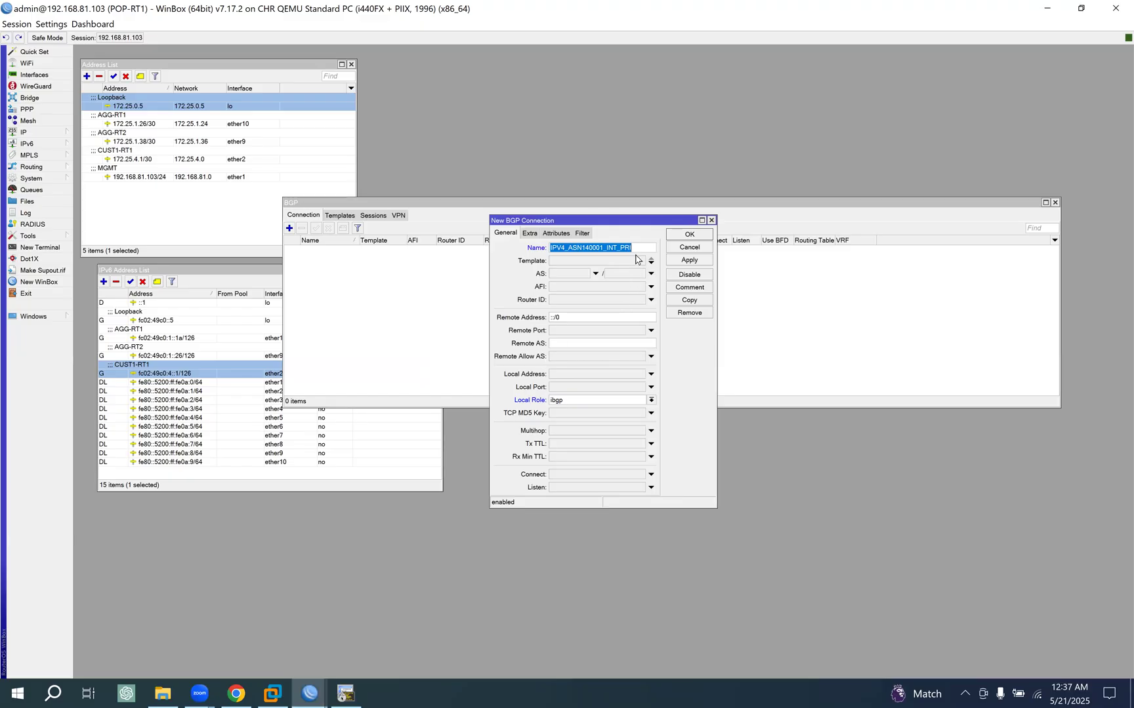
pyautogui.click(632, 281)
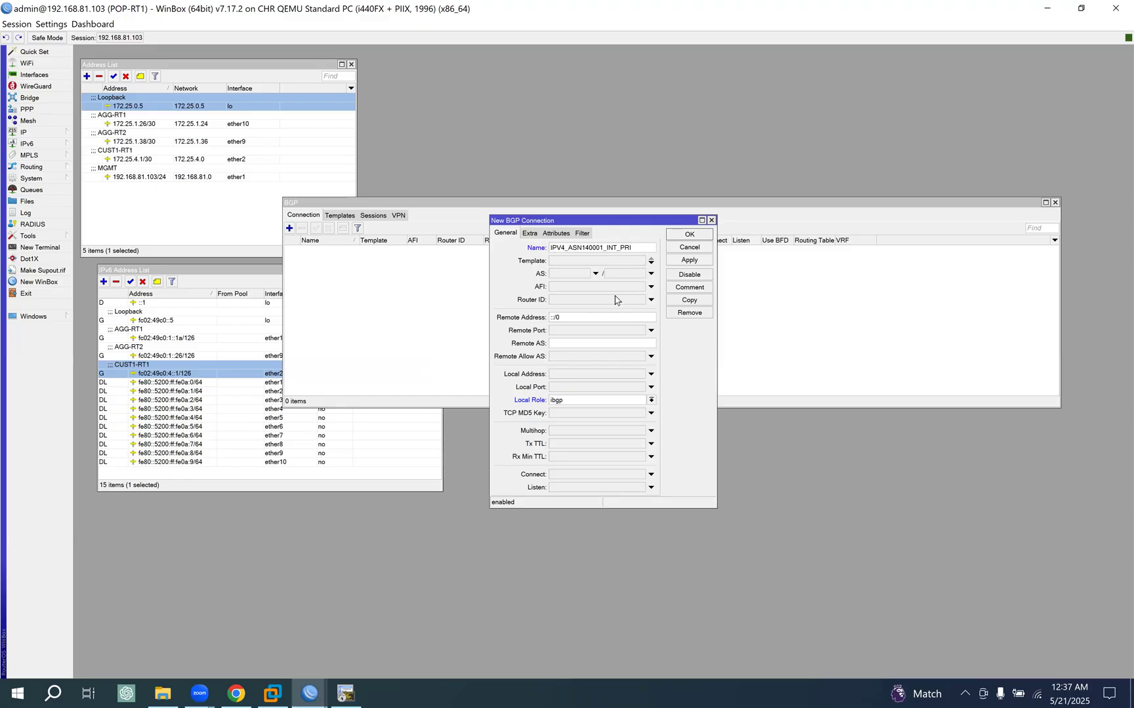
# - Assign the default template to the new connection and set its remote address to 172.25.4.2, based on the copied CUST1-RT1 link address
pyautogui.click(584, 262)
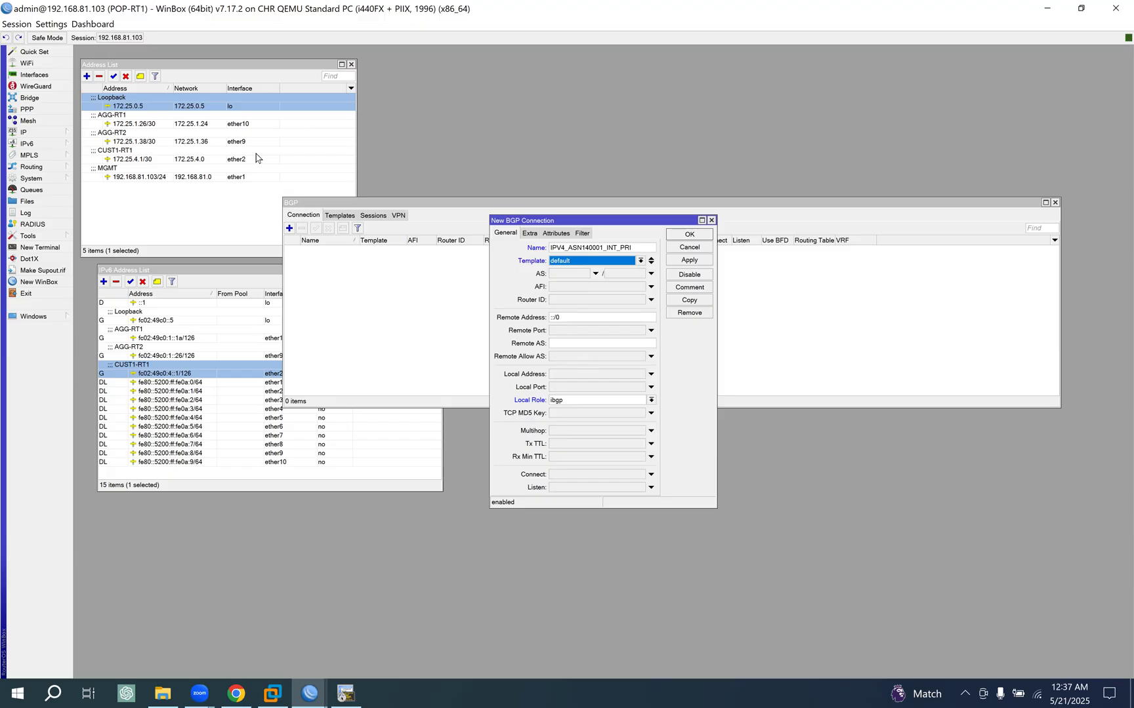
pyautogui.doubleClick(125, 160)
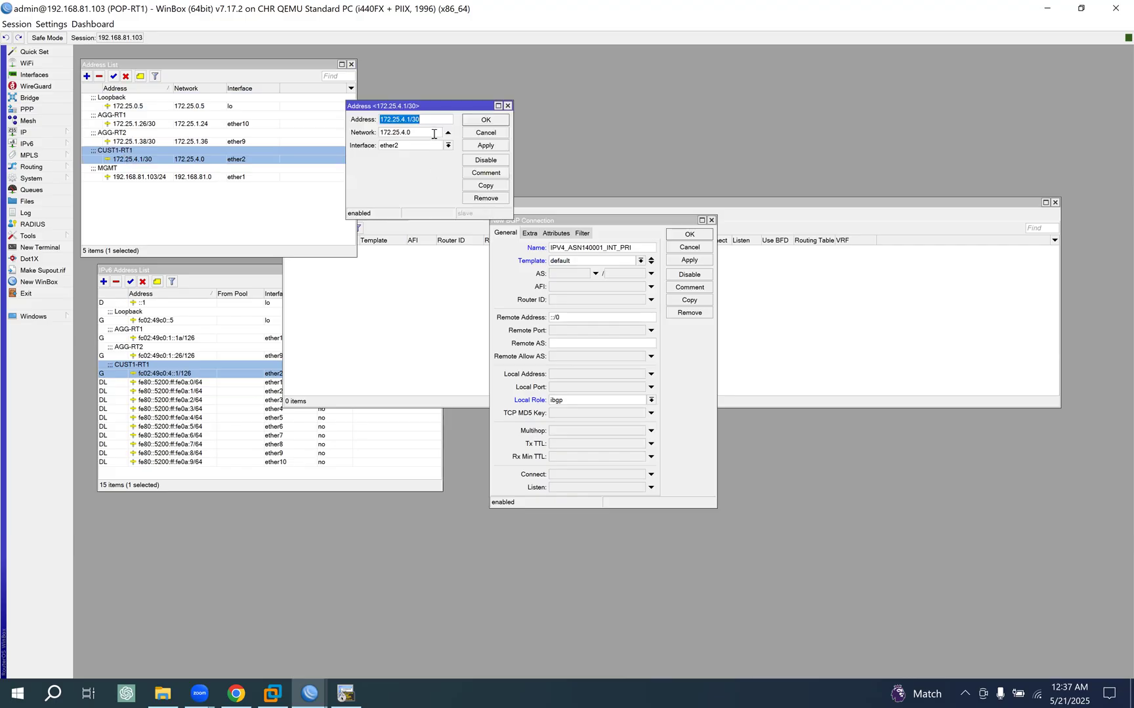
pyautogui.click(493, 134)
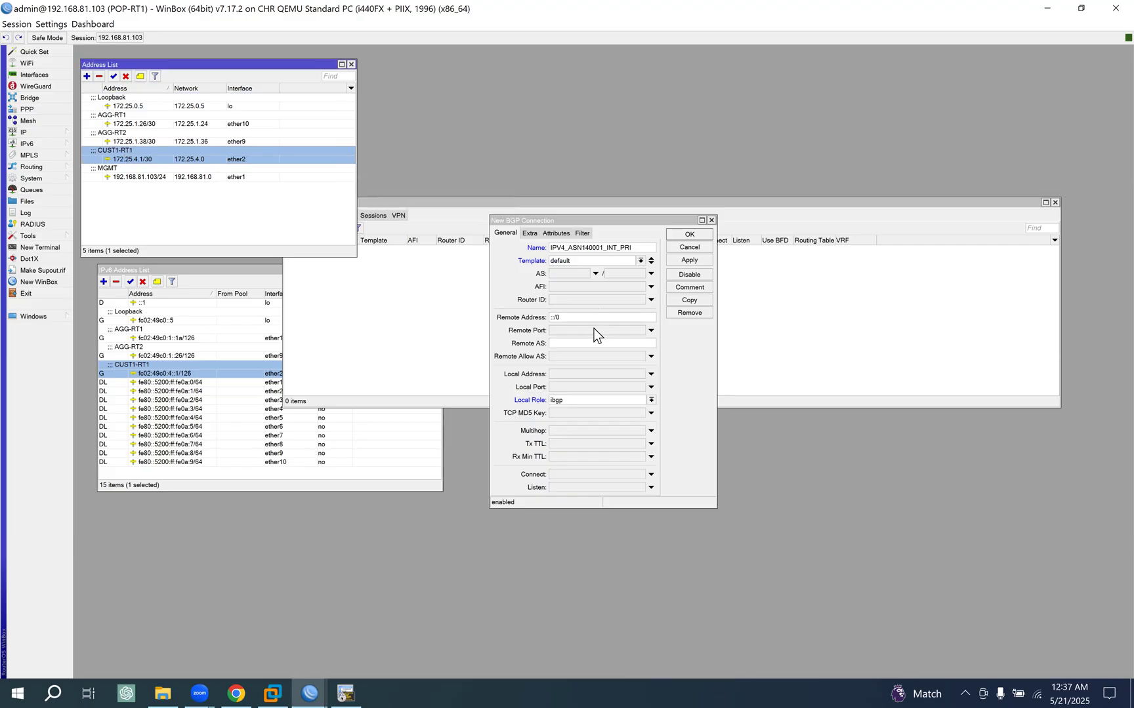
pyautogui.moveTo(577, 319); pyautogui.dragTo(469, 314)
pyautogui.hotkey('ctrl', 'a')
pyautogui.write('172.25.4.1/30')
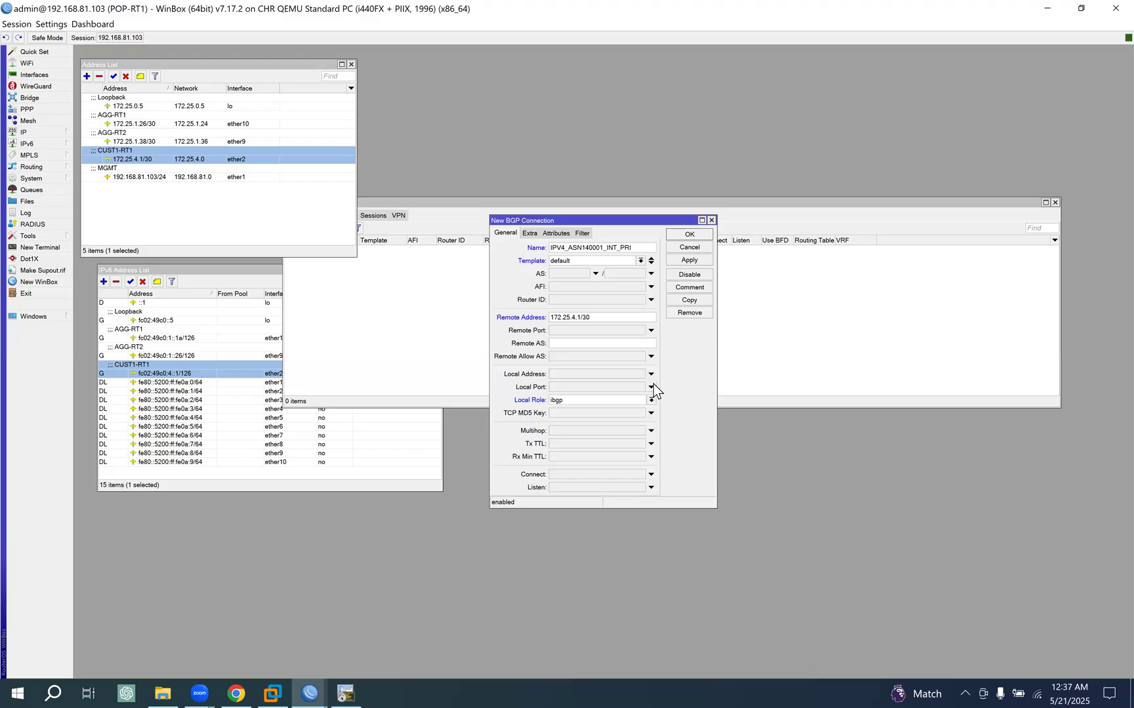
pyautogui.press('BackSpace')
pyautogui.press('BackSpace')
pyautogui.write('2')
# - Set the connection's local role to ebgp and remote AS to 140001, and save it
pyautogui.click(569, 399)
pyautogui.click(568, 410)
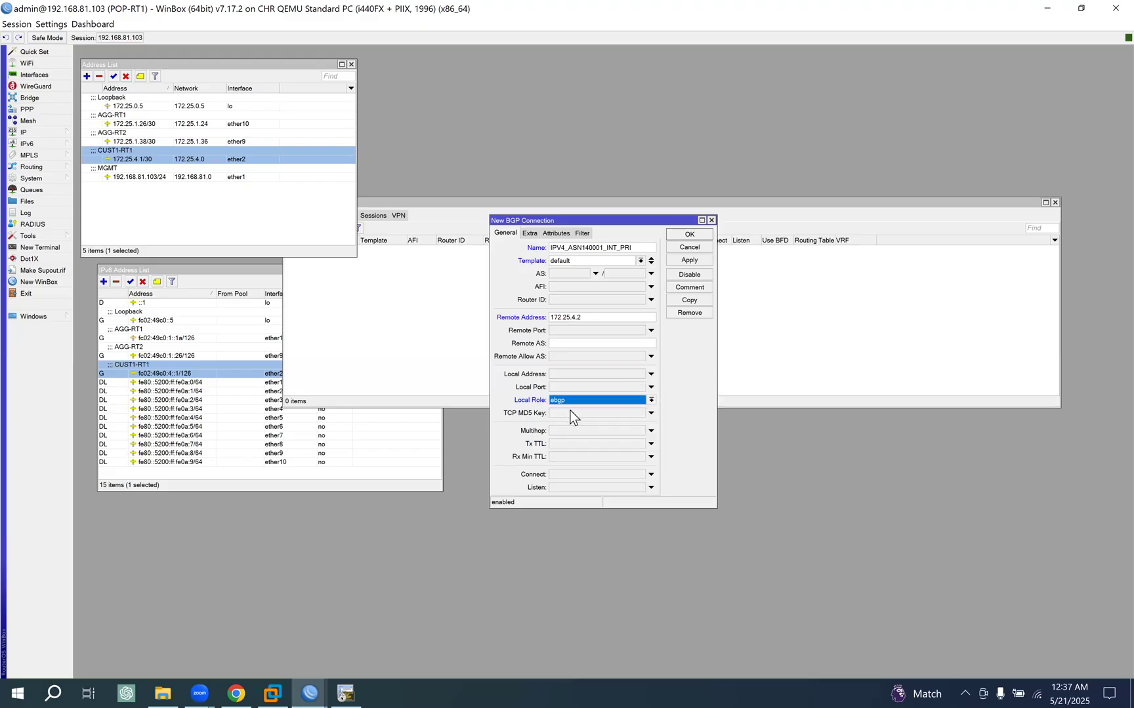
pyautogui.click(560, 346)
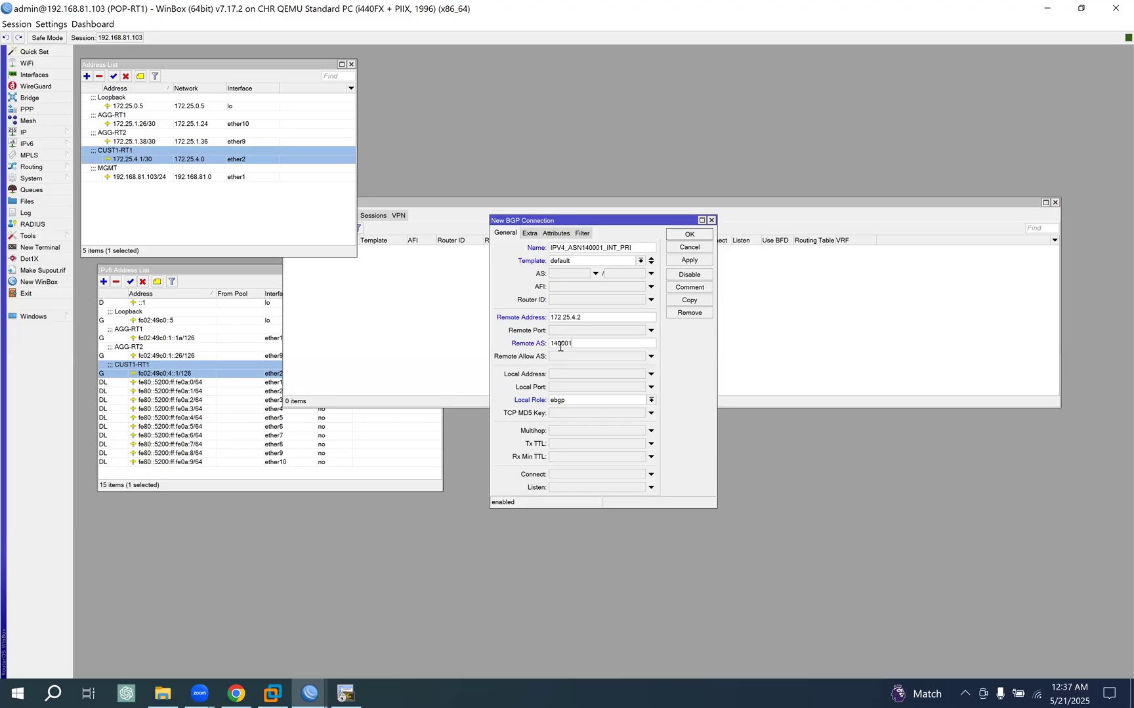
pyautogui.click(692, 261)
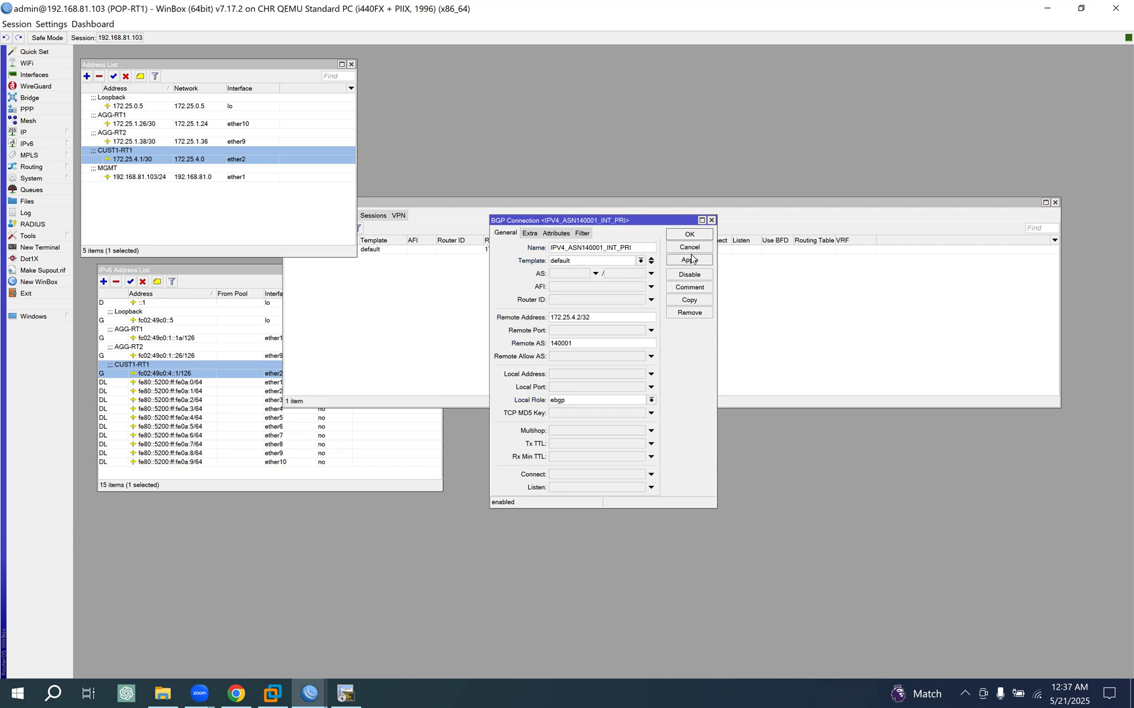
pyautogui.click(689, 234)
# - Check the BGP sessions for the IPv4 peering with CUST1-RT1 and widen the connection list's Name column
pyautogui.click(504, 202)
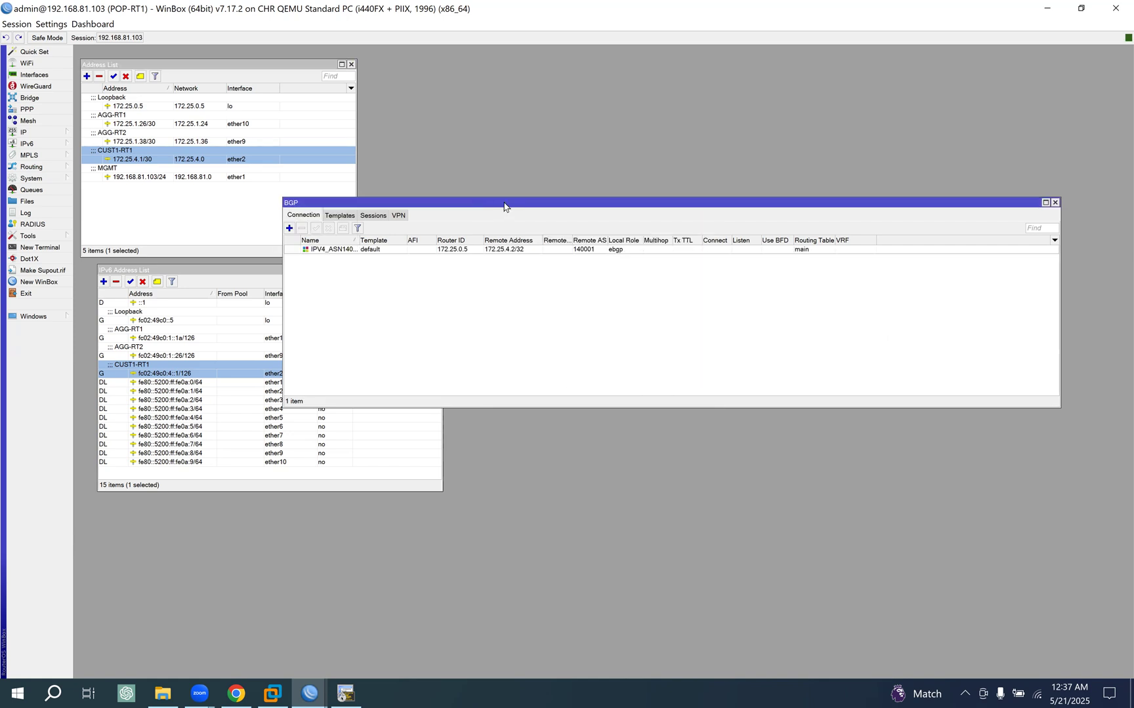
pyautogui.click(380, 217)
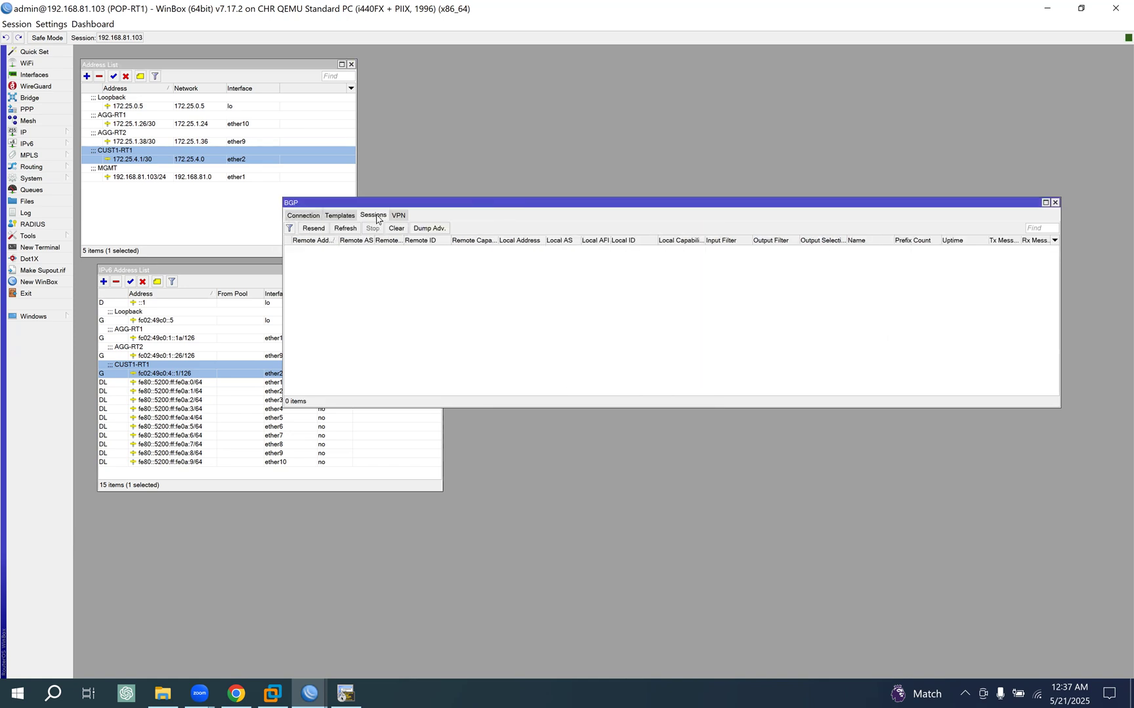
pyautogui.click(310, 217)
pyautogui.click(442, 251)
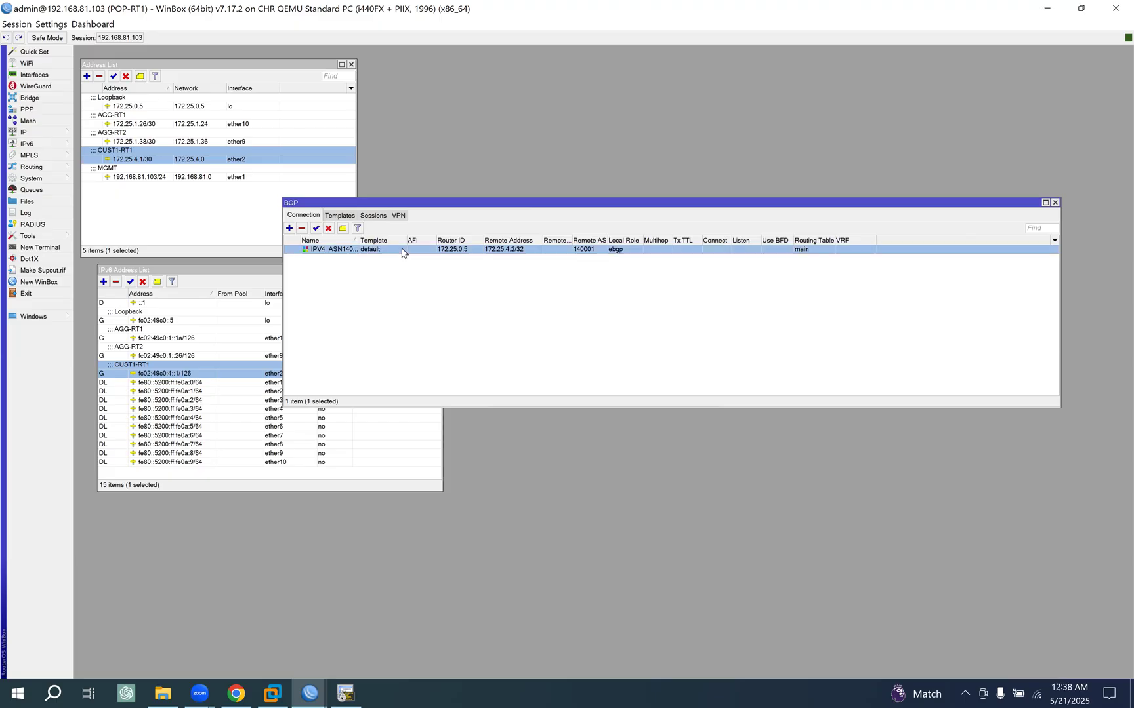
pyautogui.moveTo(358, 241); pyautogui.dragTo(417, 242)
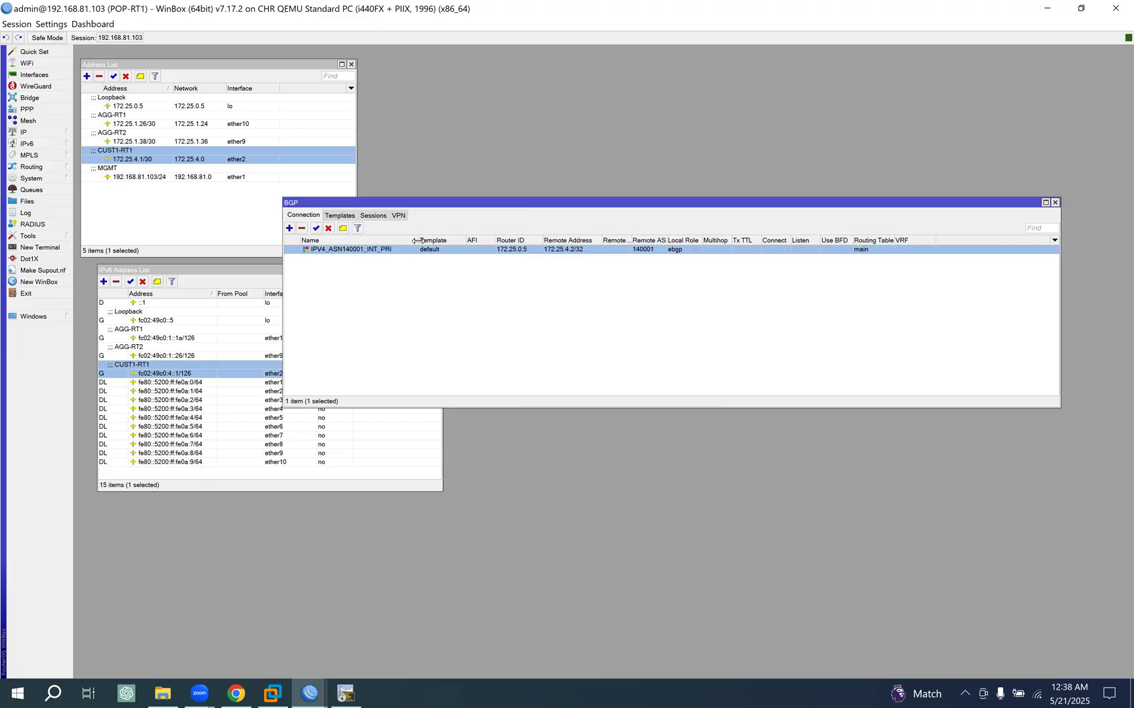
pyautogui.click(372, 216)
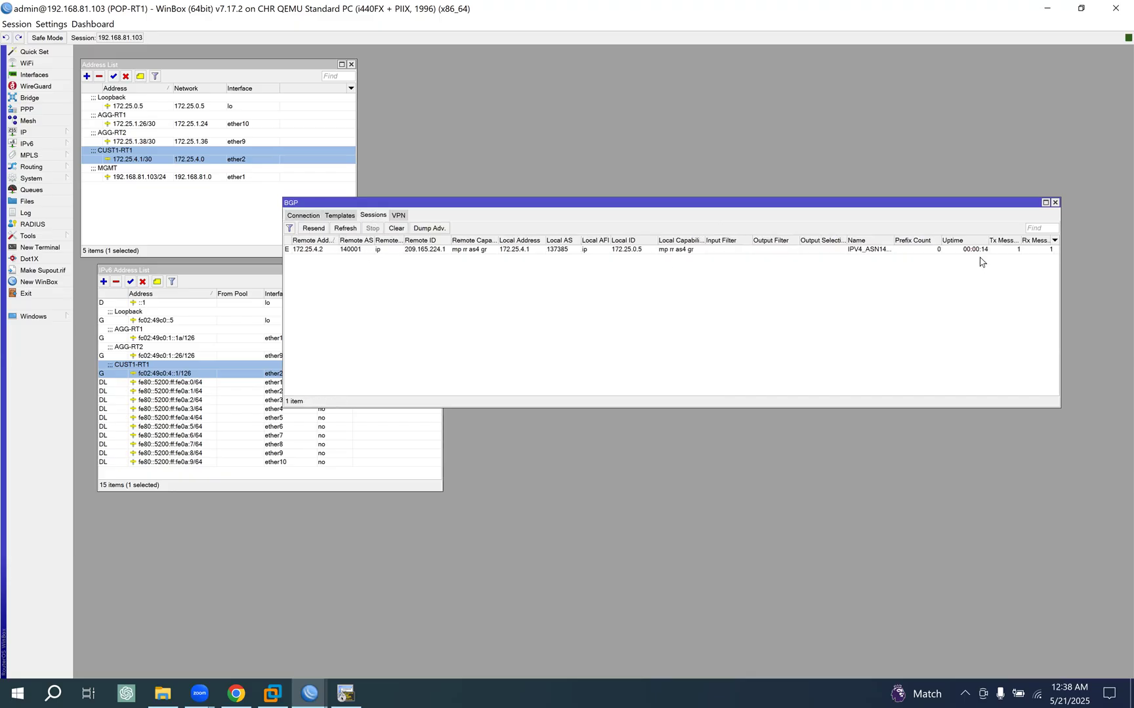
pyautogui.click(301, 216)
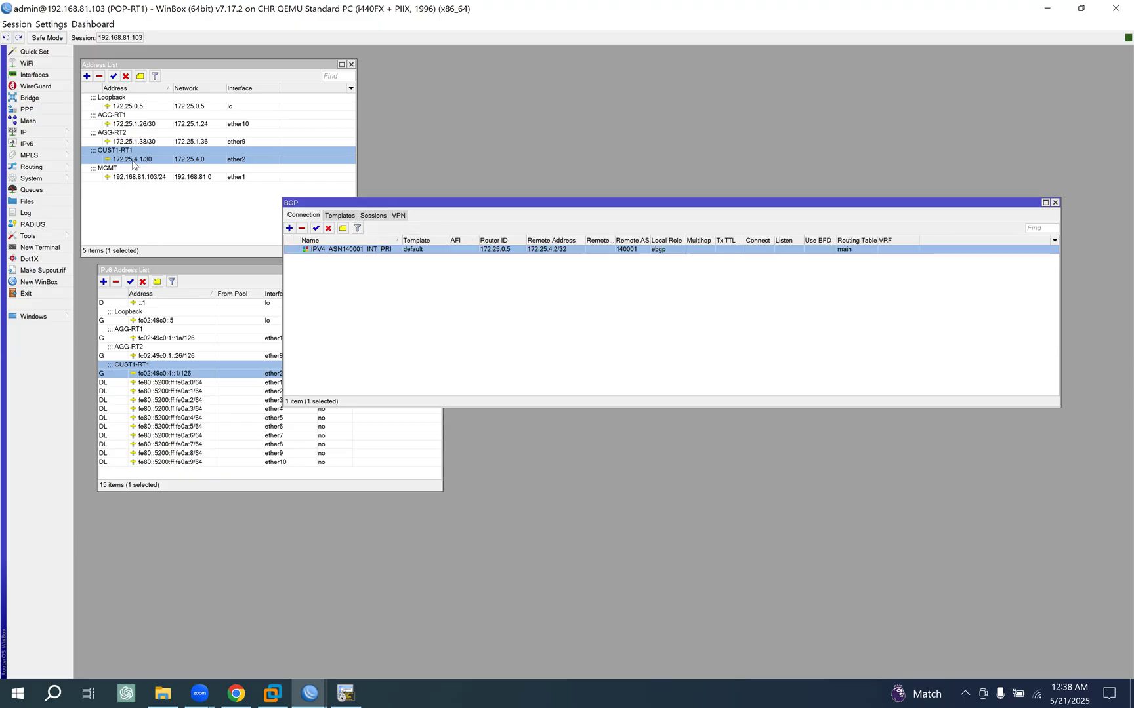
# - Duplicate the primary IPv4 BGP connection and name the copy IPV6_ASN140001_INT_PRI
pyautogui.doubleClick(322, 250)
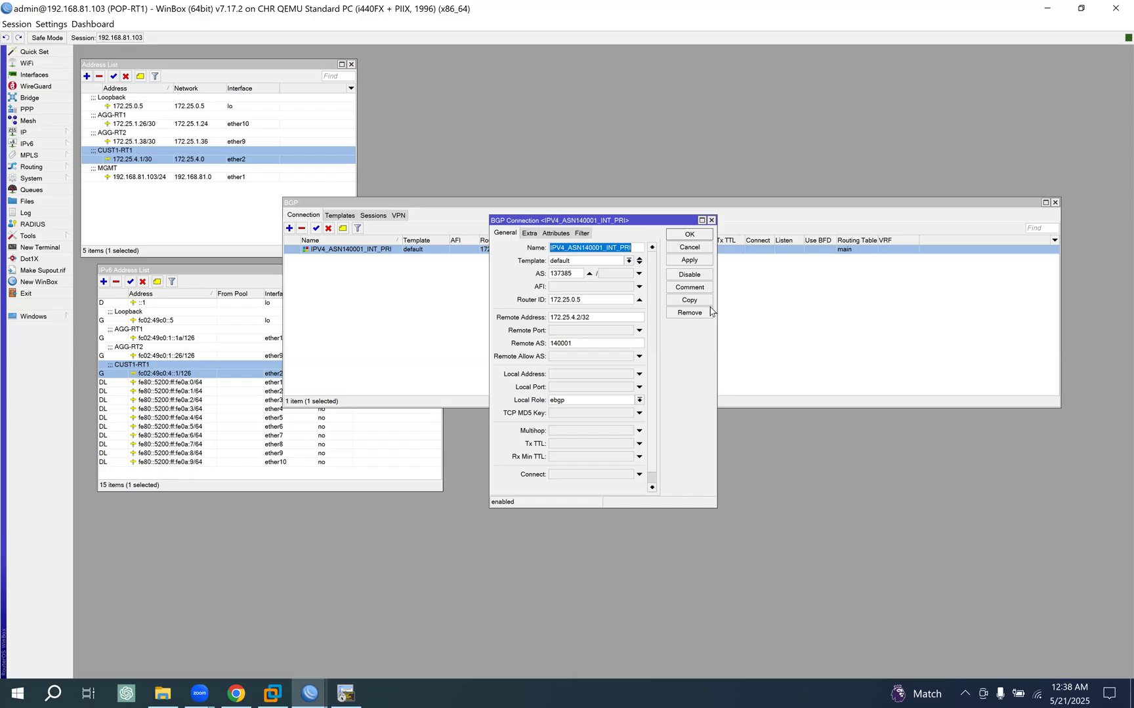
pyautogui.click(692, 301)
pyautogui.moveTo(610, 240); pyautogui.dragTo(794, 276)
pyautogui.click(633, 248)
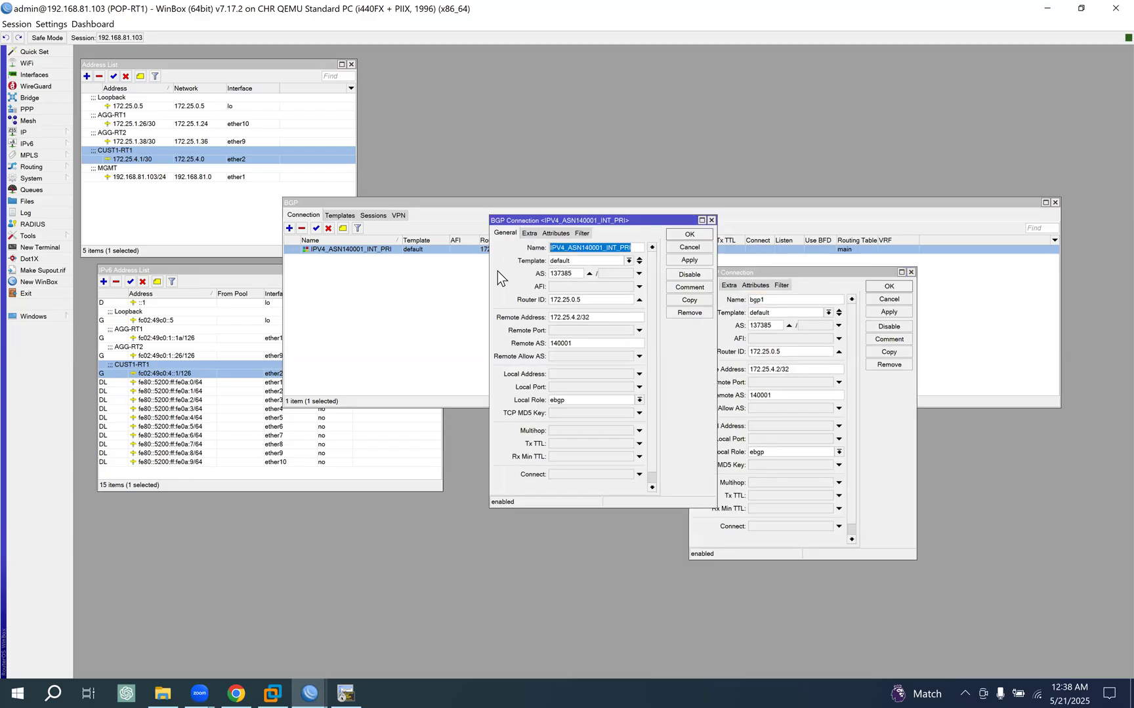
pyautogui.click(791, 297)
pyautogui.hotkey('ctrl', 'v')
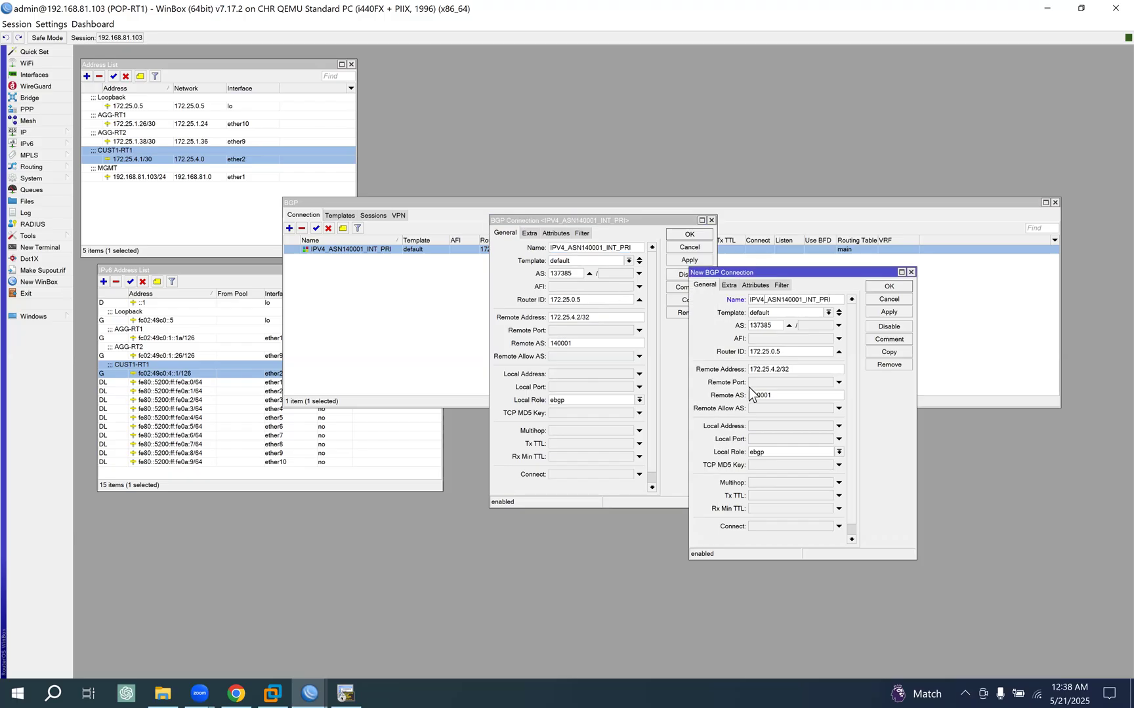
pyautogui.press('BackSpace')
pyautogui.write('6')
pyautogui.click(687, 247)
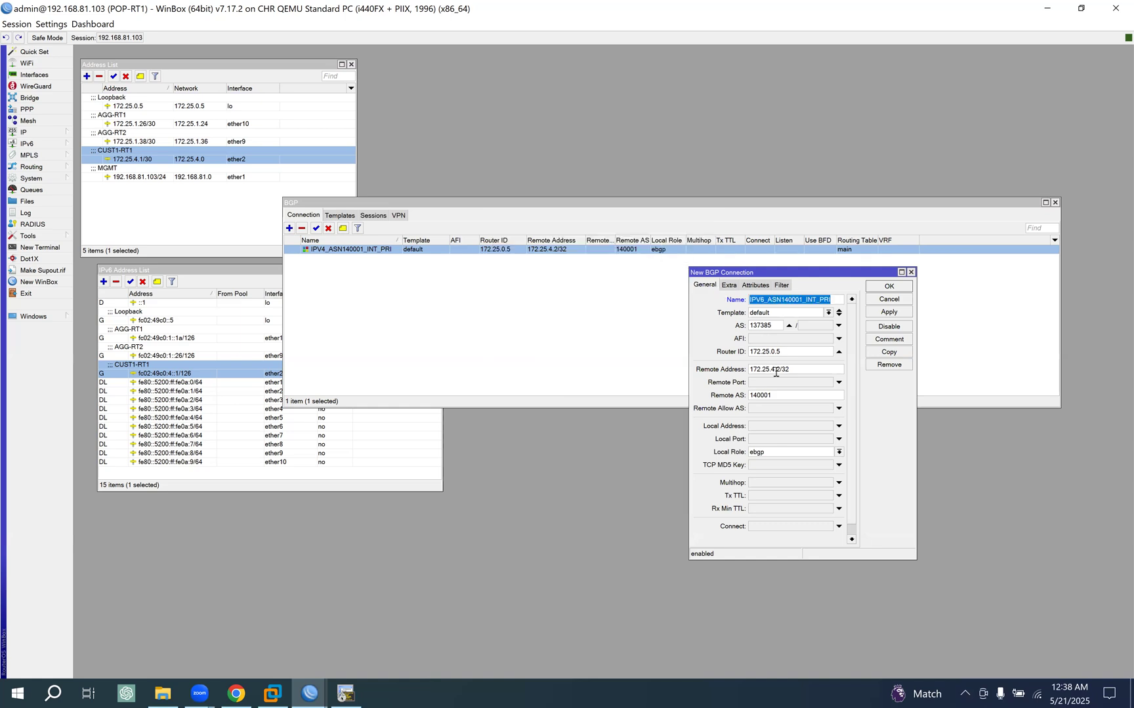
# - Set the IPv6 connection's remote address to fc02:49c0:4::2, based on the copied CUST1-RT1 IPv6 link address, and save the connection
pyautogui.click(170, 368)
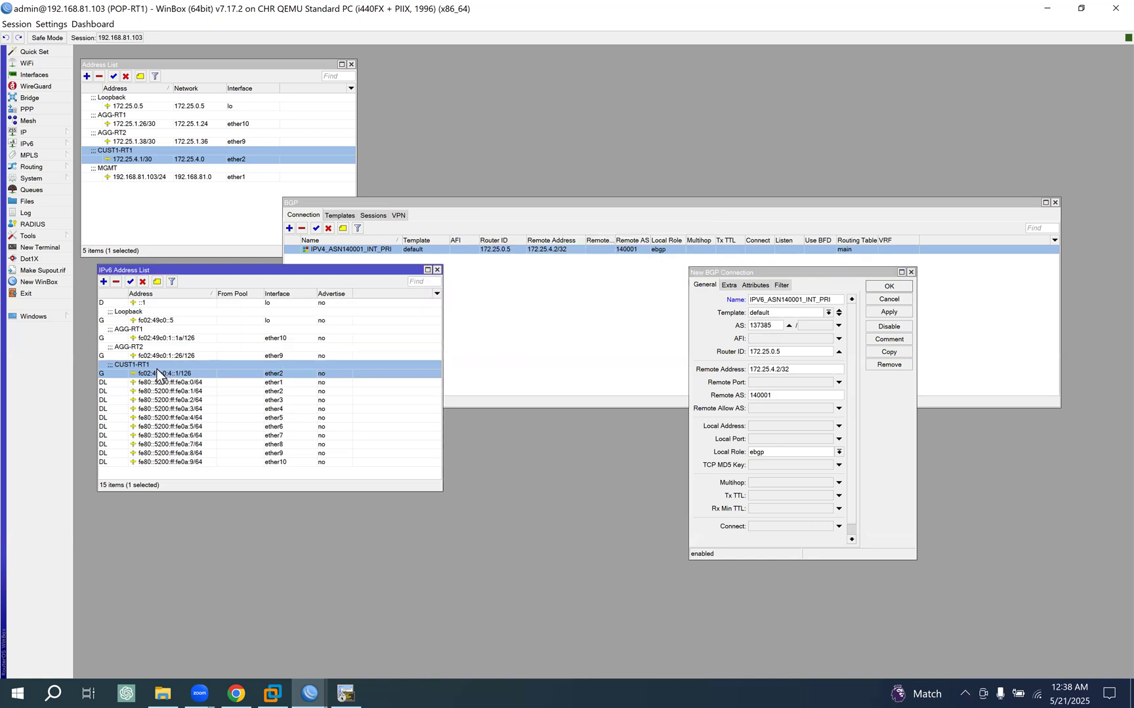
pyautogui.doubleClick(157, 376)
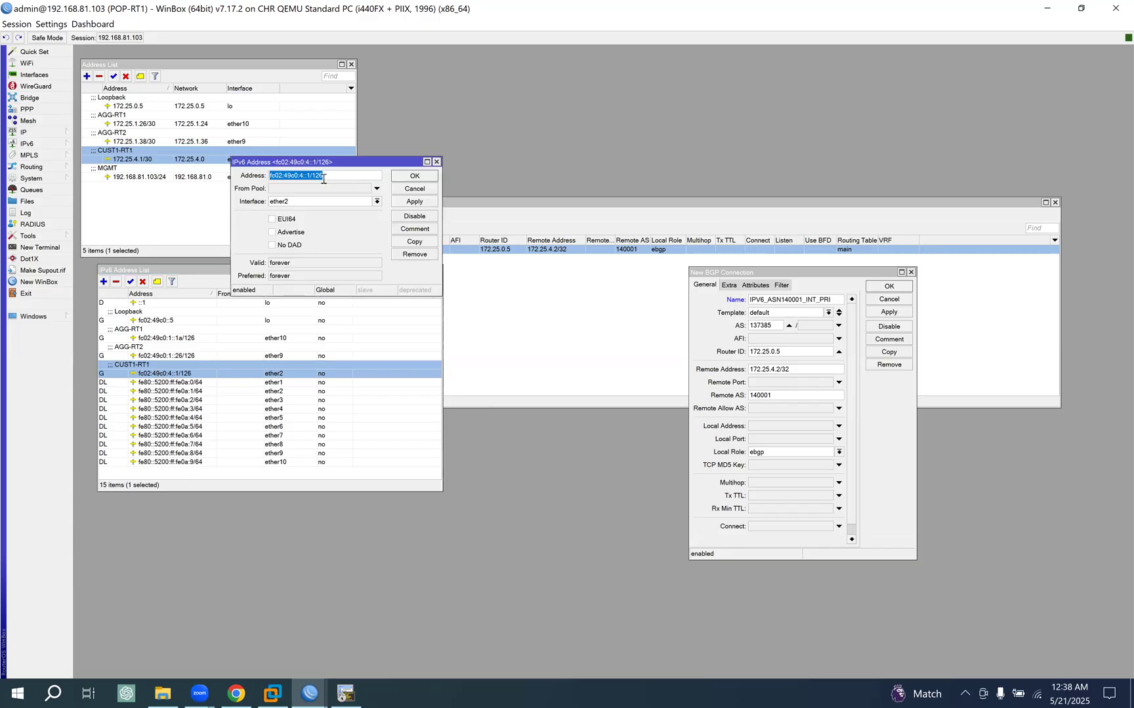
pyautogui.click(416, 189)
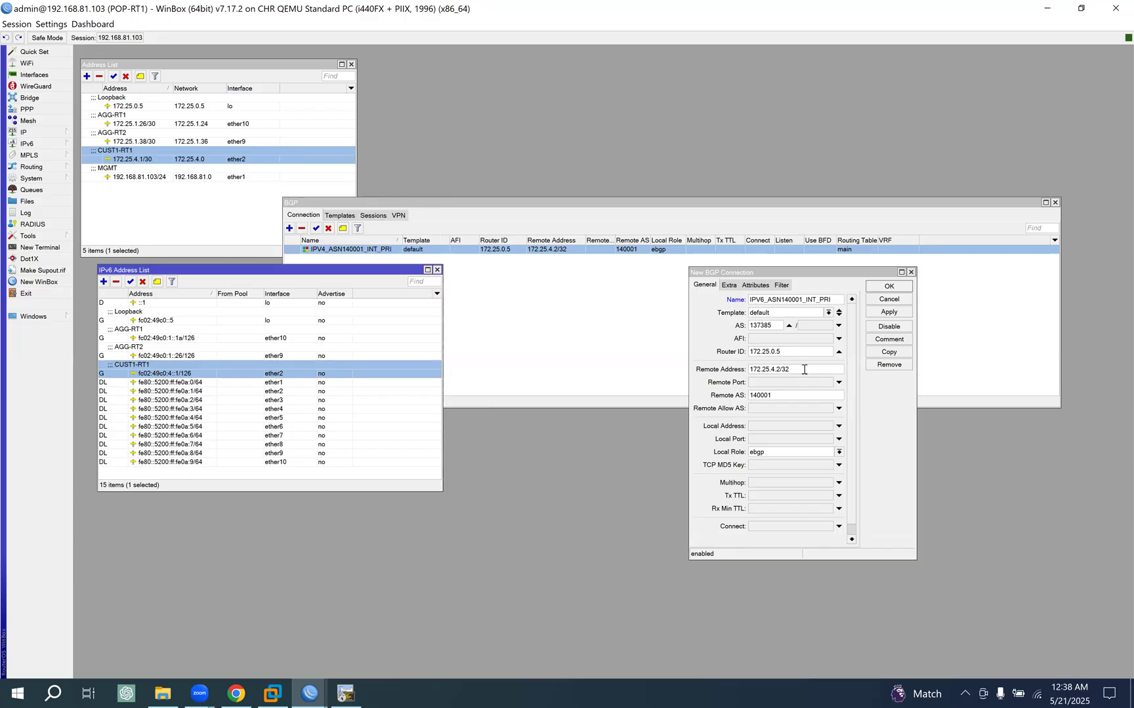
pyautogui.doubleClick(802, 373)
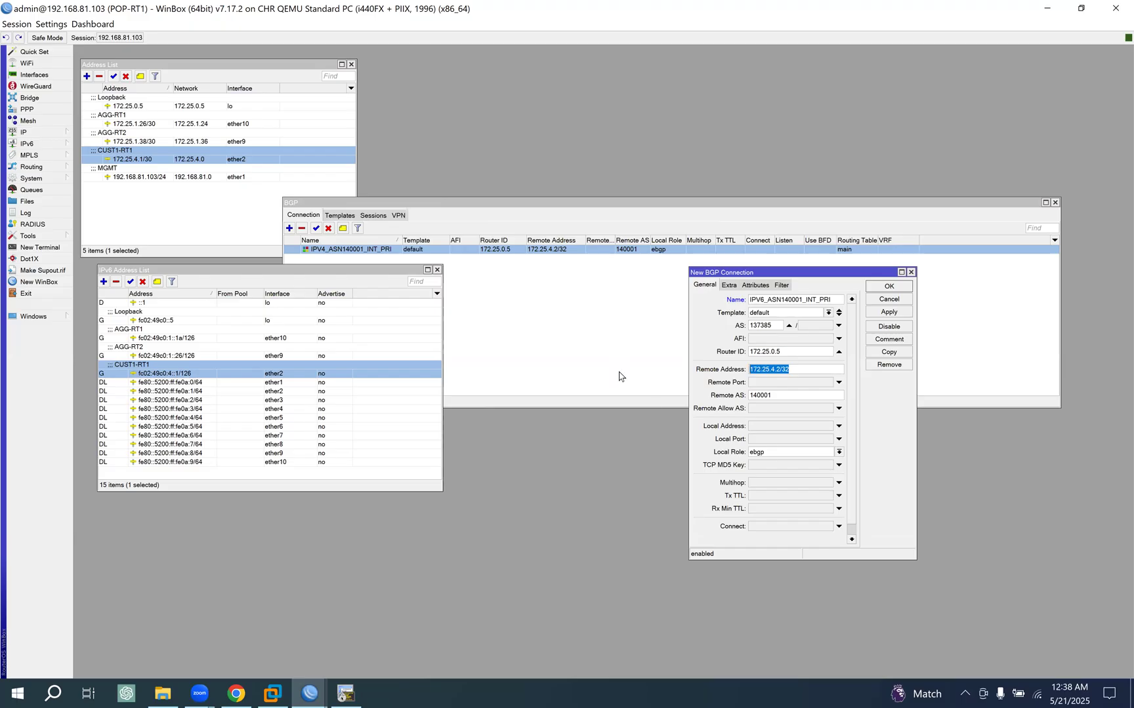
pyautogui.hotkey('ctrl', 'v')
pyautogui.click(889, 313)
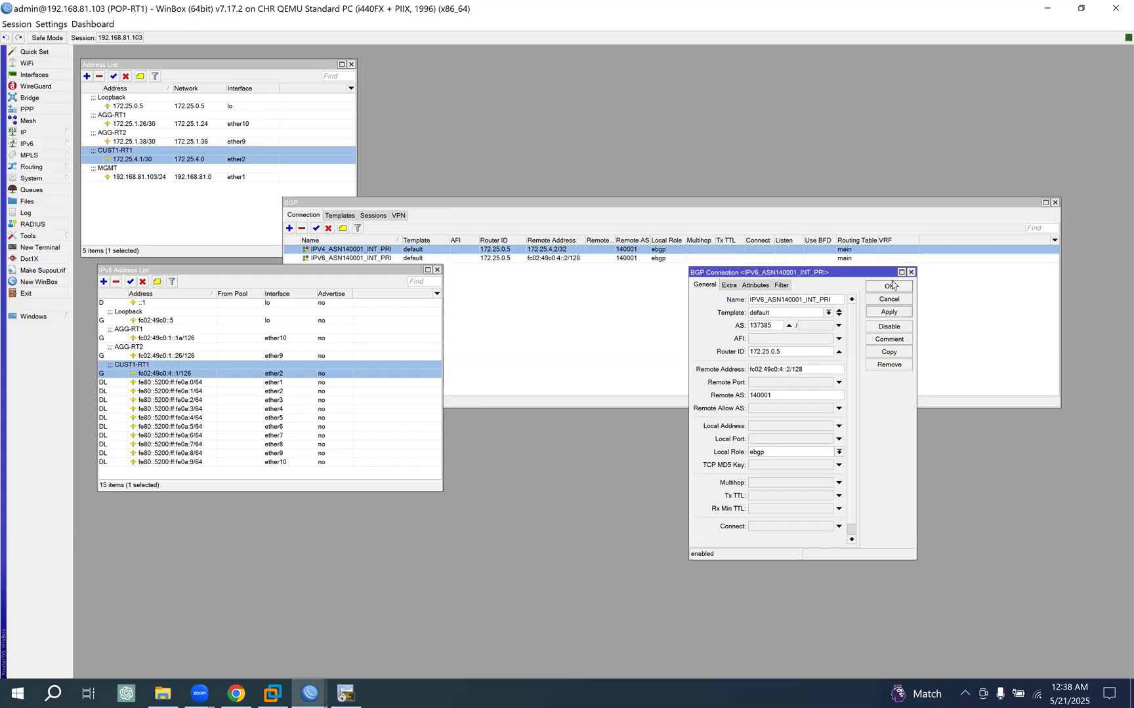
pyautogui.click(889, 286)
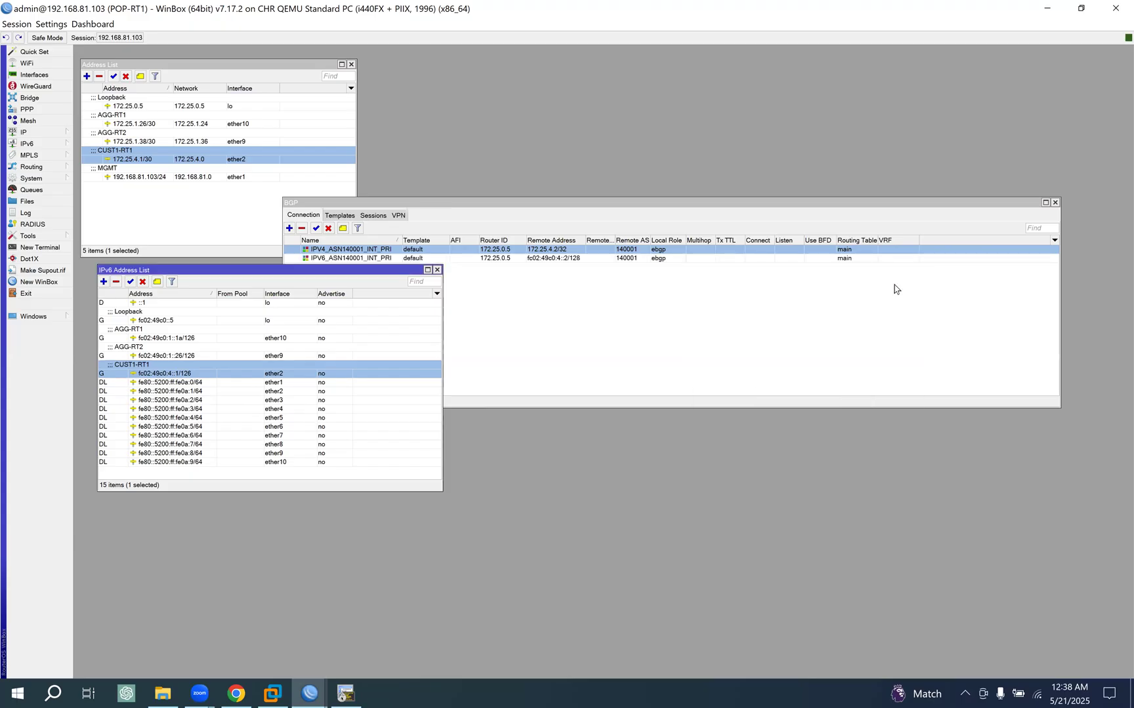
# - Check the BGP sessions for the IPv6 peering with CUST1-RT1 and return to the connection list
pyautogui.click(376, 205)
pyautogui.click(373, 216)
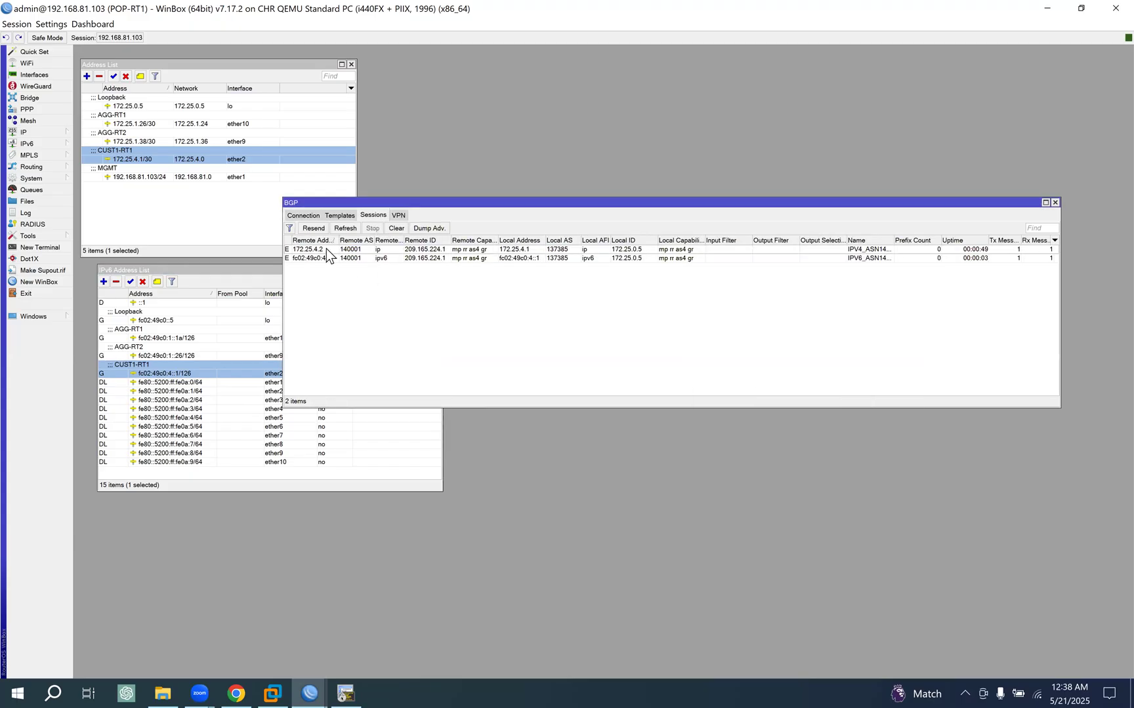
pyautogui.click(303, 215)
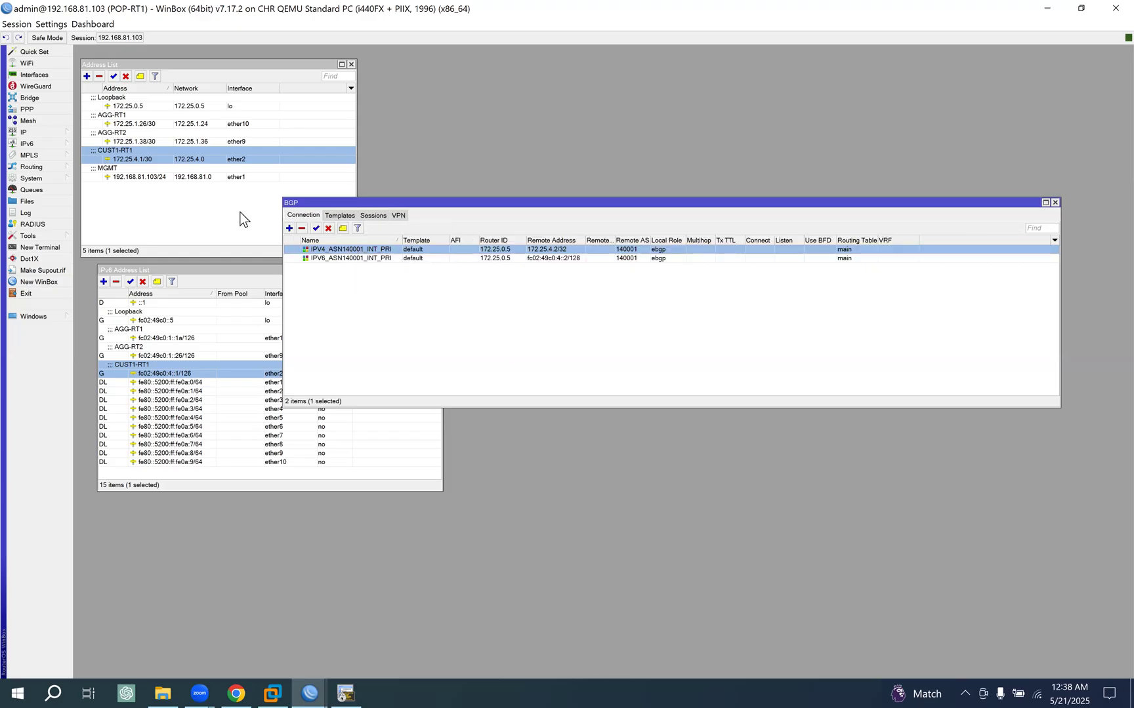
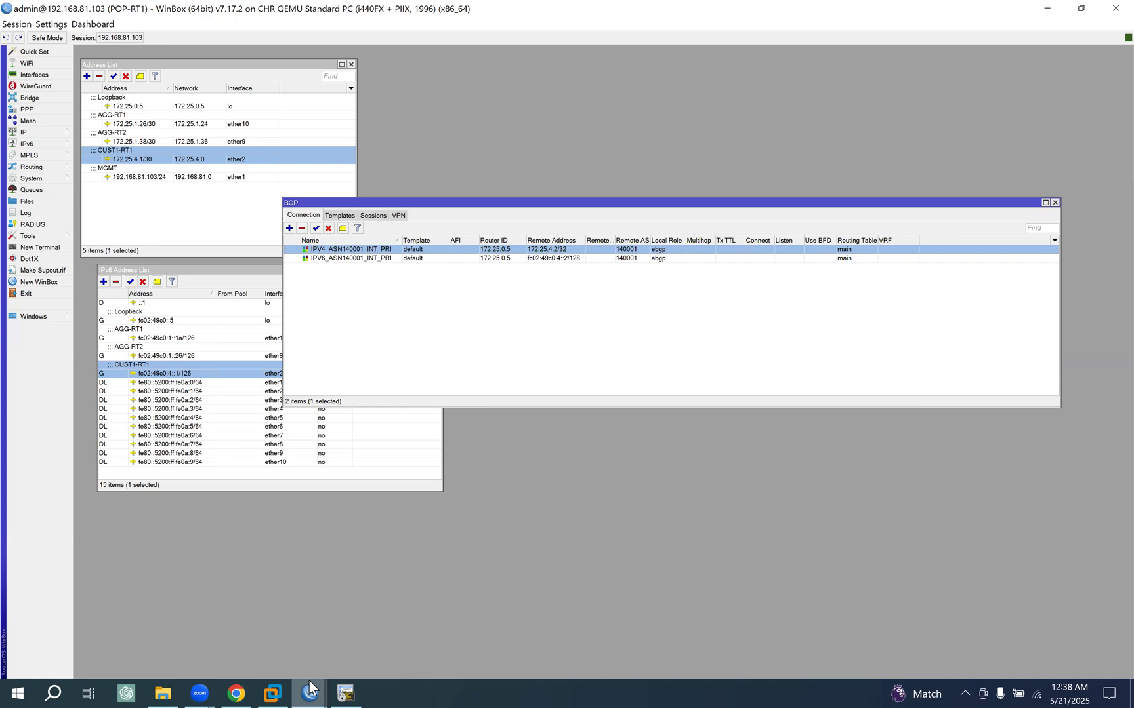
# - Switch to the POP-RT2 WinBox session, maximize it and open its BGP configuration clear of the address lists
pyautogui.moveTo(310, 688)
pyautogui.click(324, 625)
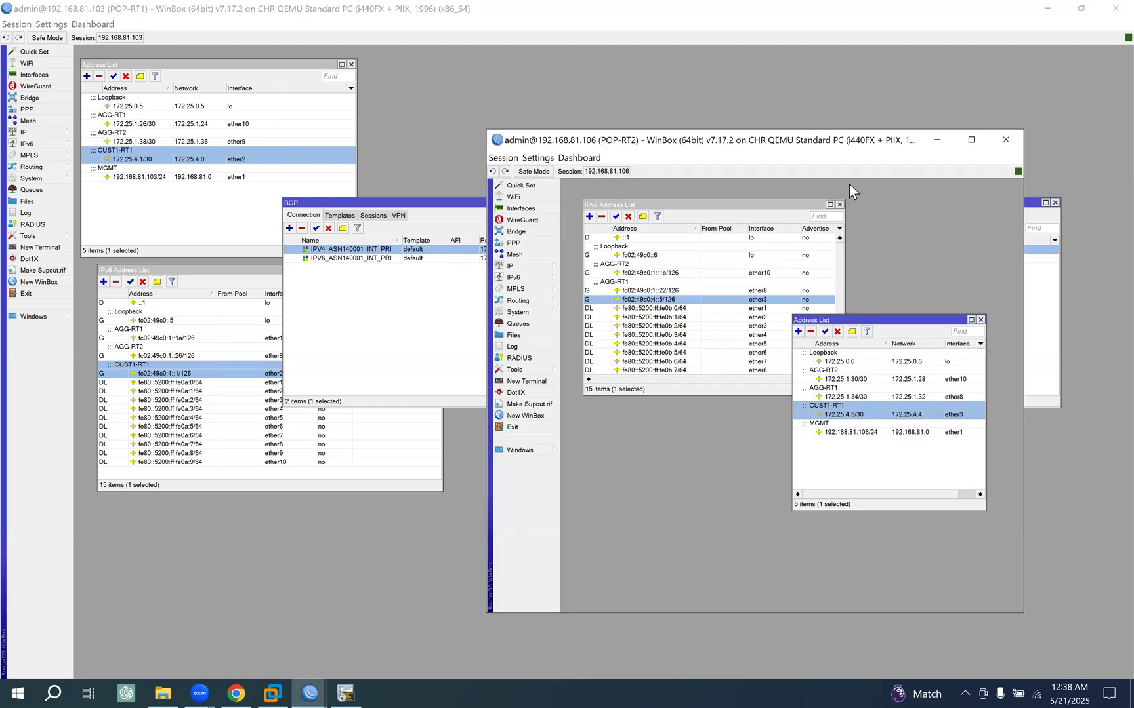
pyautogui.click(964, 143)
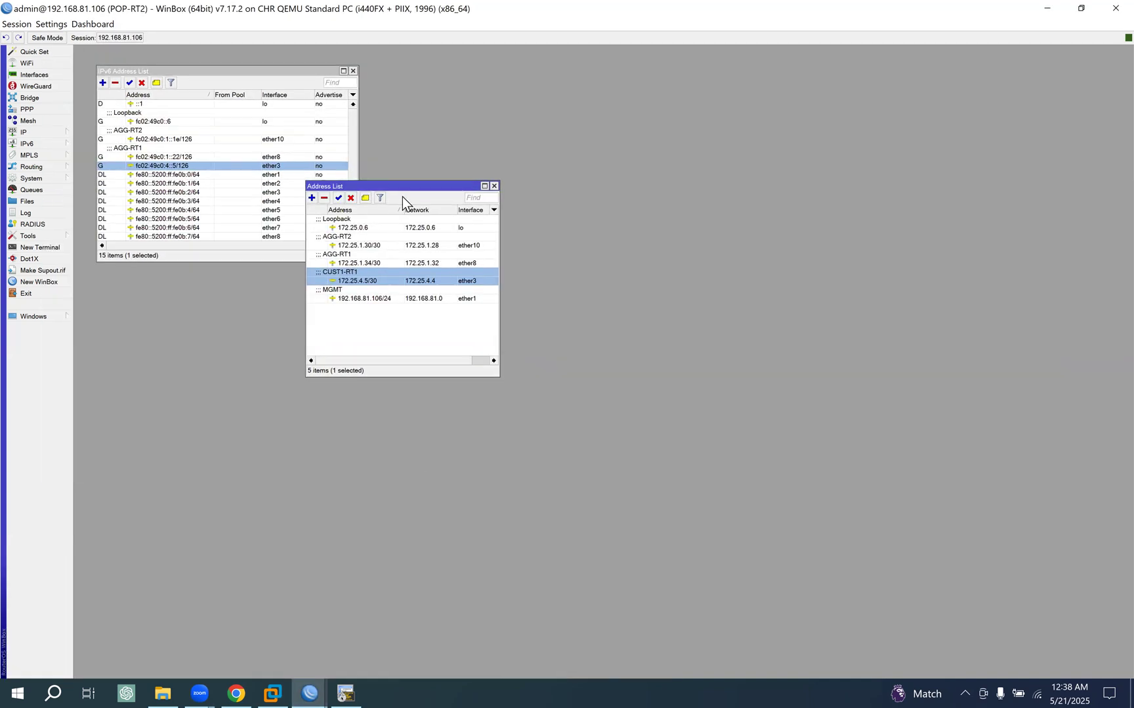
pyautogui.moveTo(397, 189); pyautogui.dragTo(196, 269)
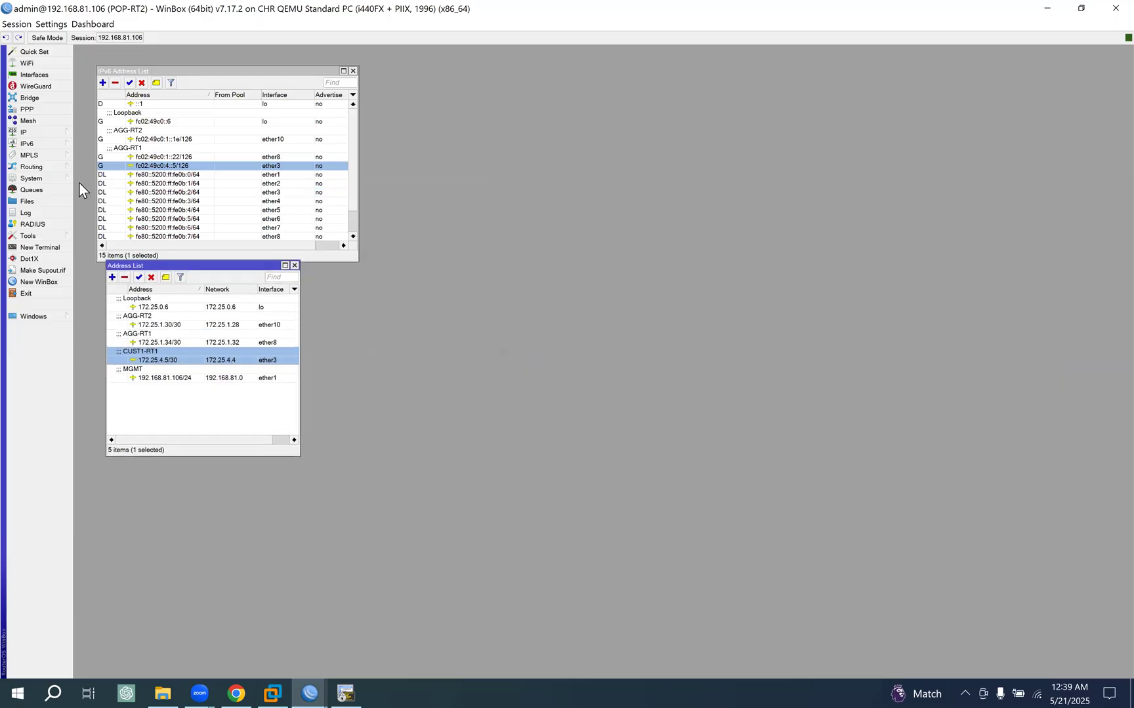
pyautogui.click(52, 169)
pyautogui.click(99, 177)
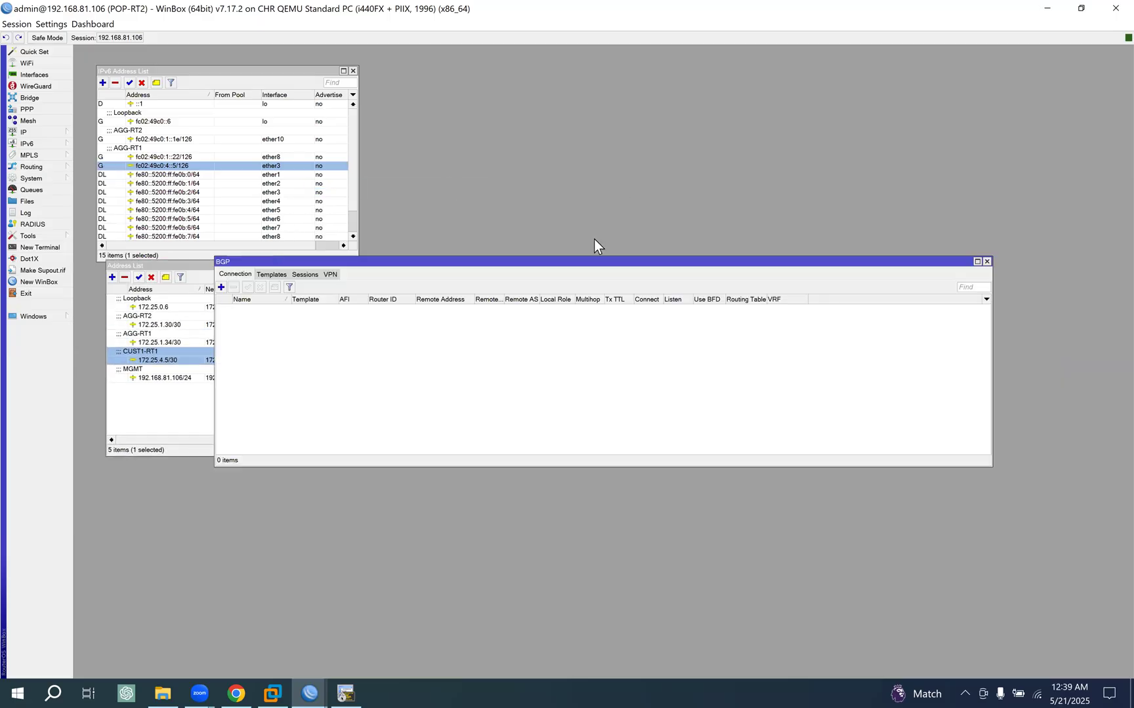
pyautogui.moveTo(490, 267); pyautogui.dragTo(478, 317)
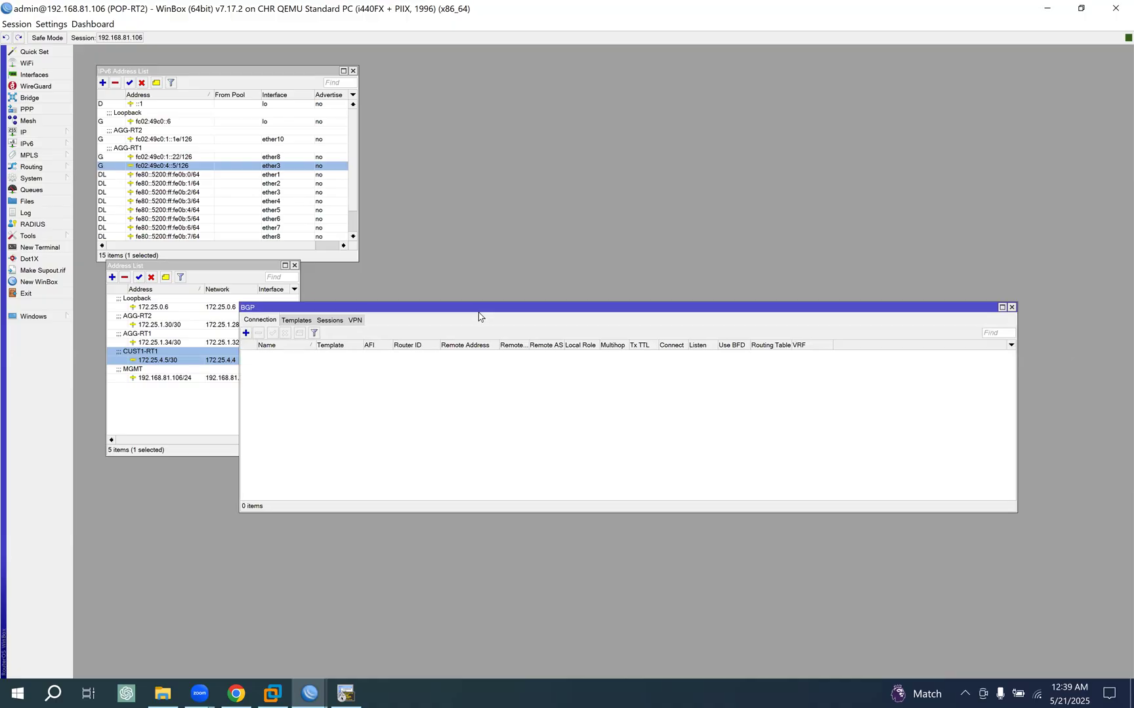
# - Set the AS of POP-RT2's default BGP template to 137385
pyautogui.click(302, 321)
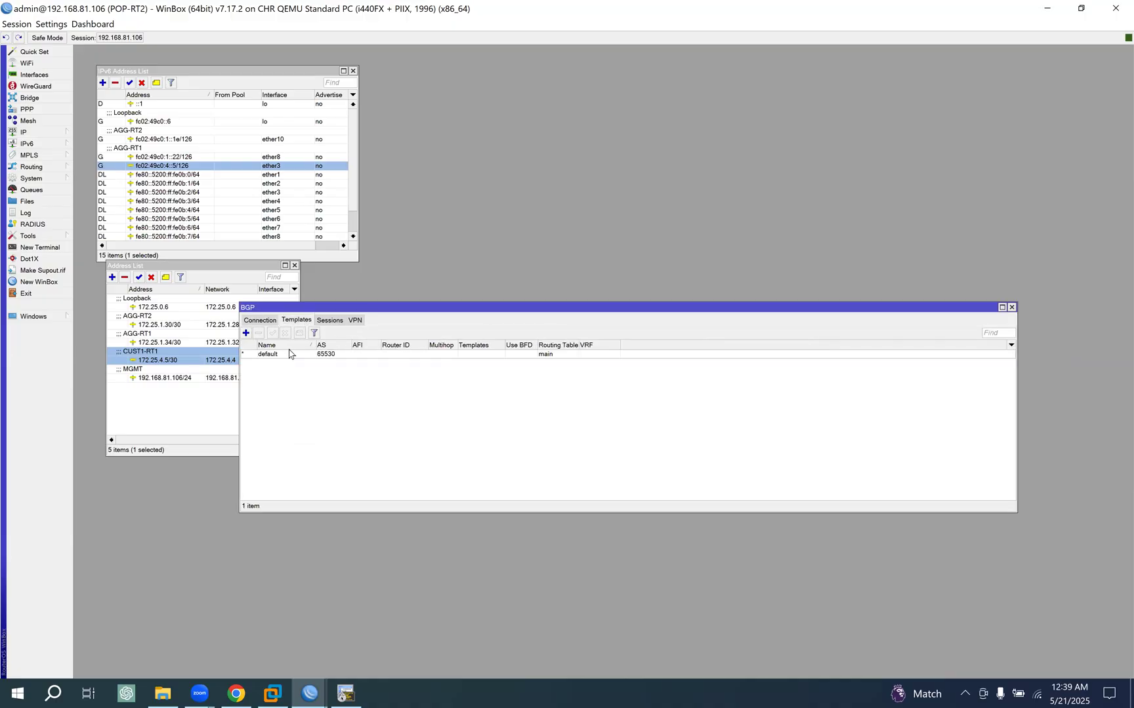
pyautogui.doubleClick(285, 355)
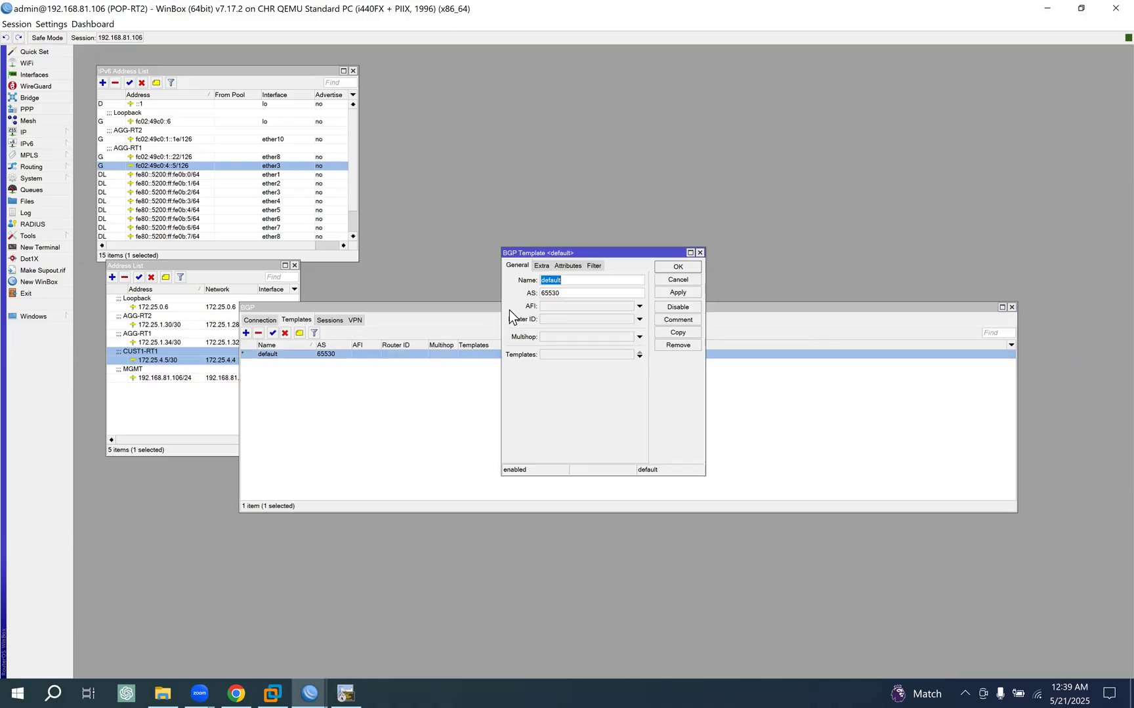
pyautogui.doubleClick(568, 293)
pyautogui.write('13')
pyautogui.write('736')
pyautogui.press('BackSpace')
pyautogui.write('85')
# - Set the default template's router ID to the loopback address 172.25.0.6 and save the template
pyautogui.click(551, 320)
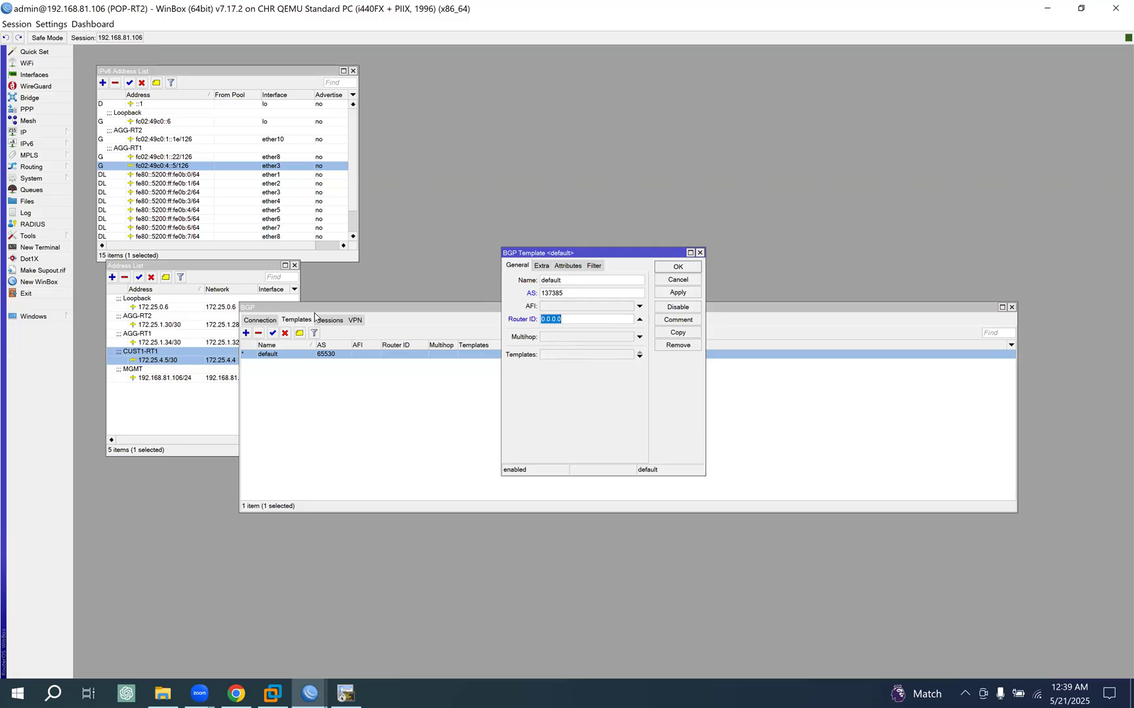
pyautogui.doubleClick(163, 308)
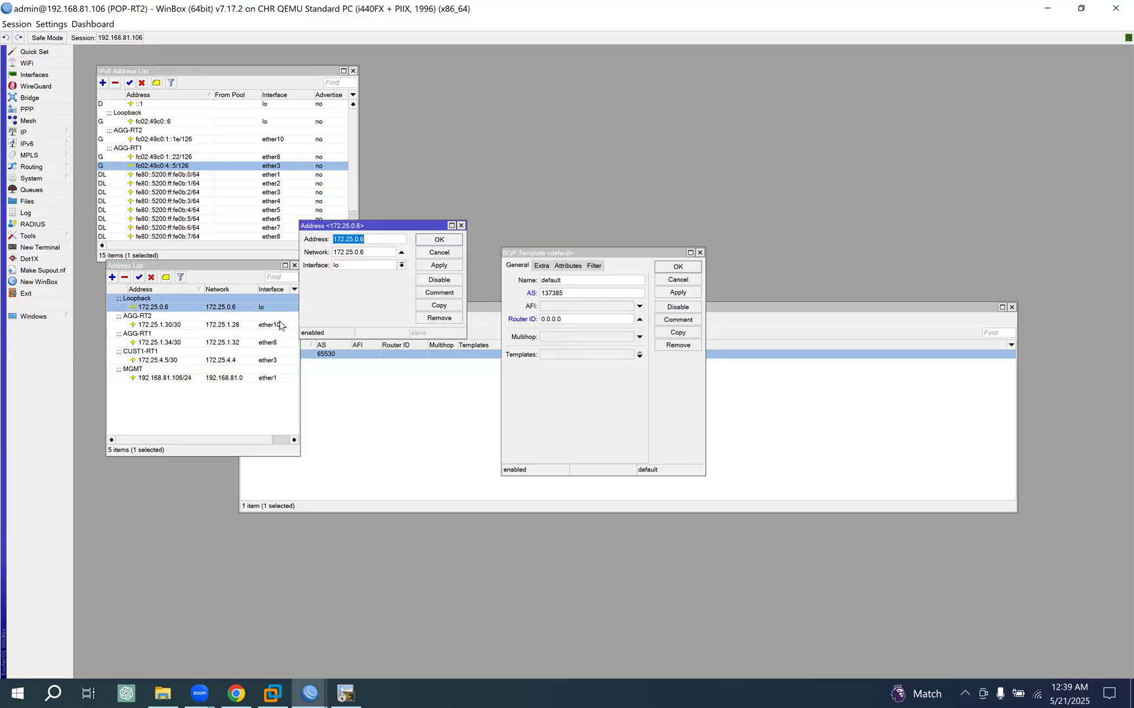
pyautogui.click(449, 253)
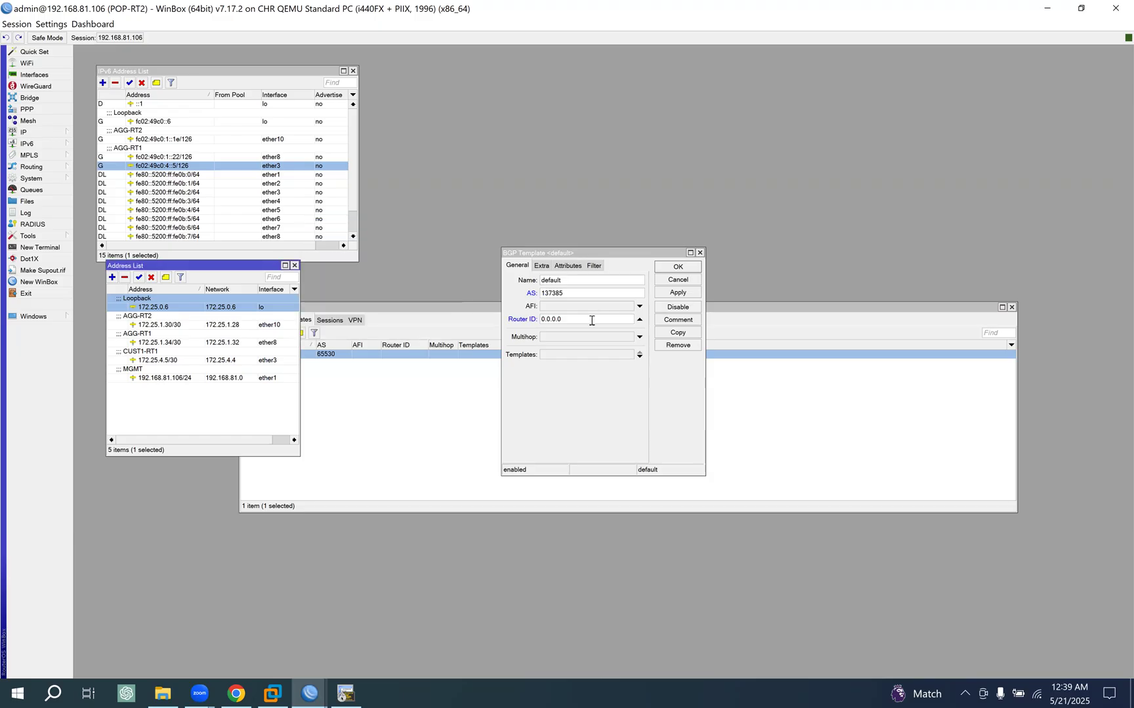
pyautogui.click(541, 319)
pyautogui.write('172.25.0.6')
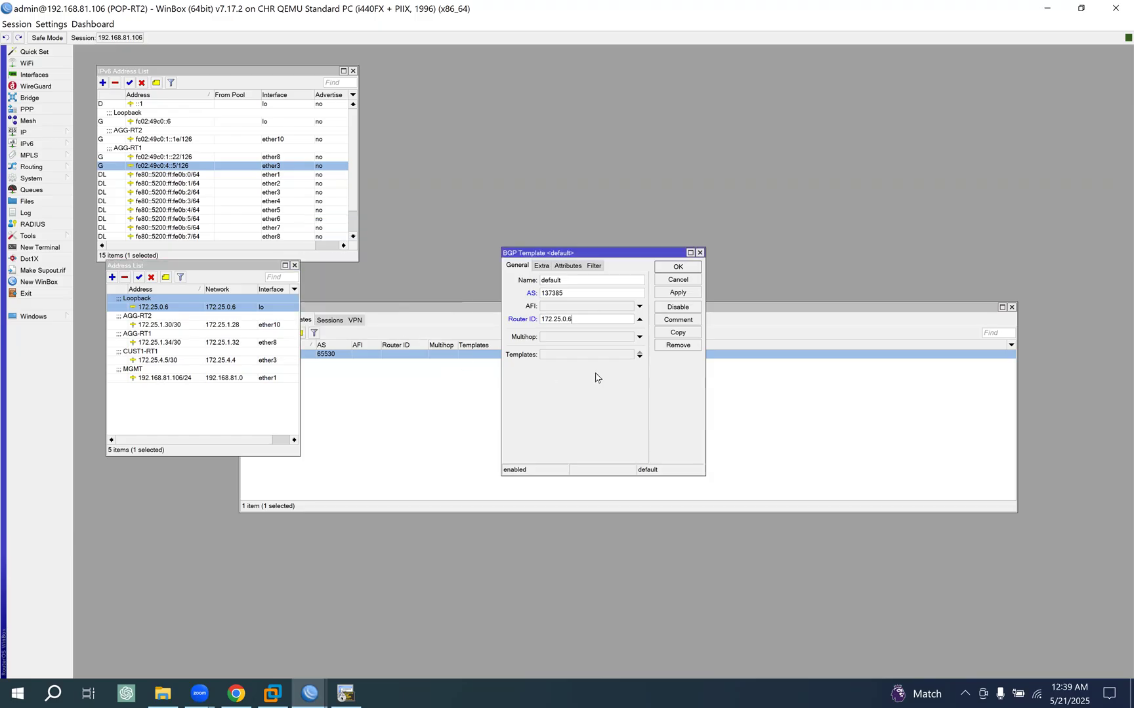
pyautogui.click(681, 267)
pyautogui.click(423, 308)
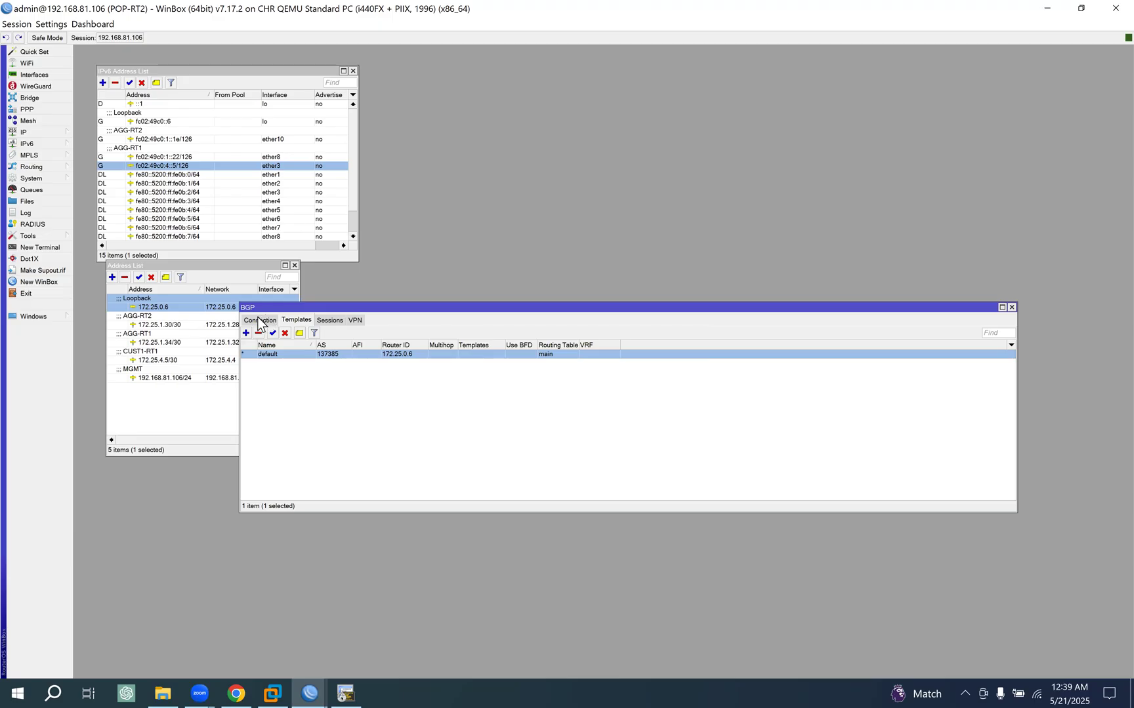
# - Start a new BGP connection on POP-RT2 and copy the name of POP-RT1's primary IPv4 connection for it
pyautogui.click(260, 320)
pyautogui.moveTo(367, 311); pyautogui.dragTo(405, 321)
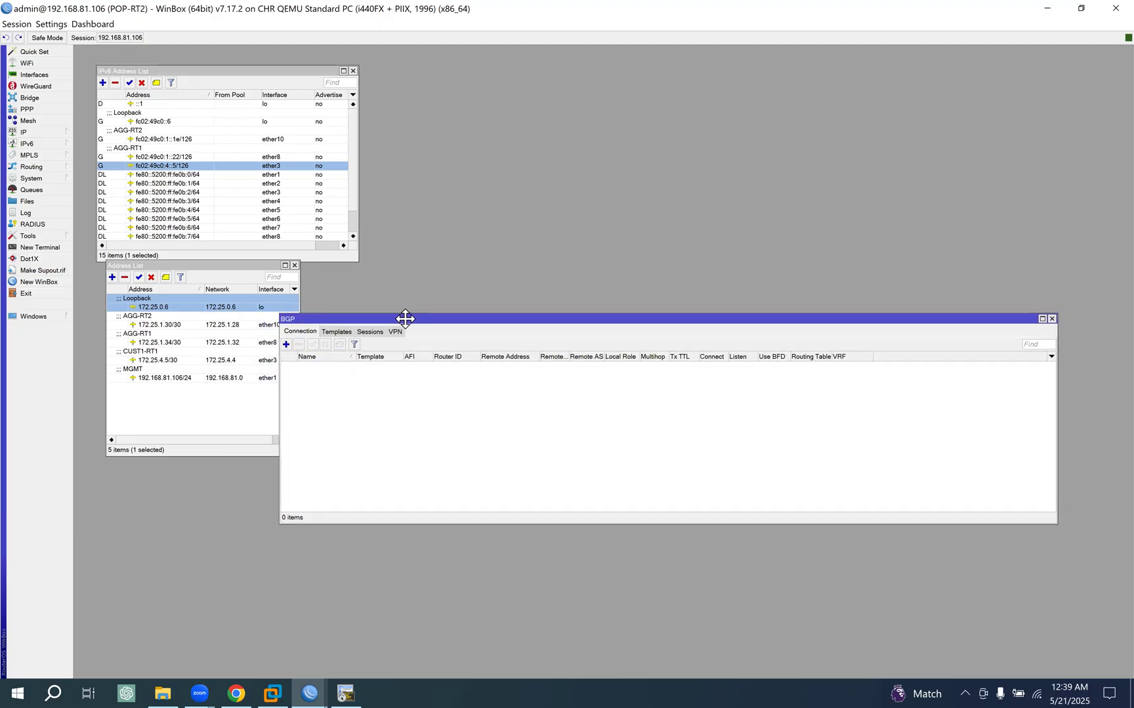
pyautogui.click(285, 343)
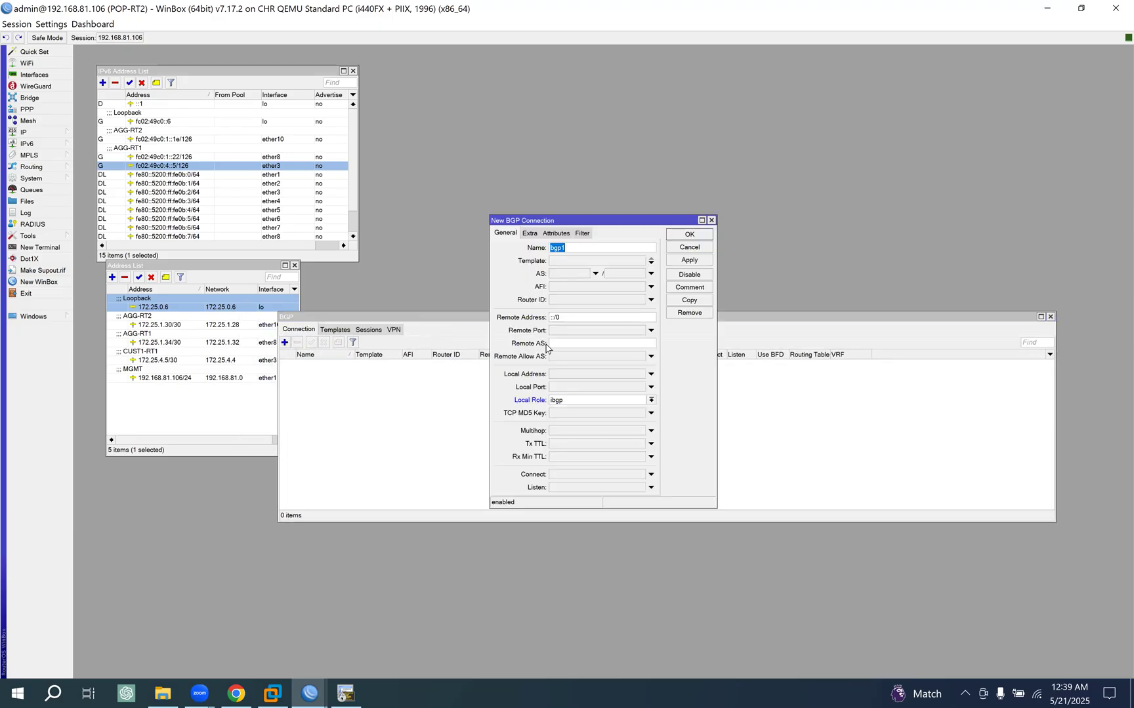
pyautogui.click(307, 692)
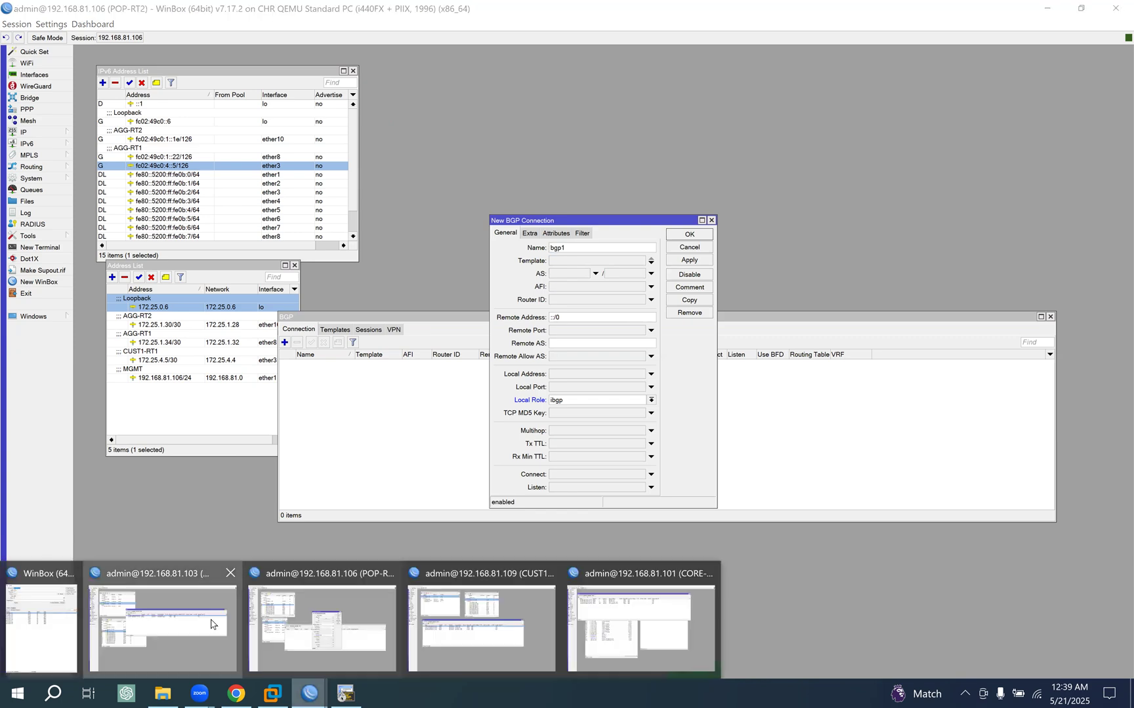
pyautogui.click(213, 625)
pyautogui.doubleClick(359, 253)
pyautogui.hotkey('ctrl', 'c')
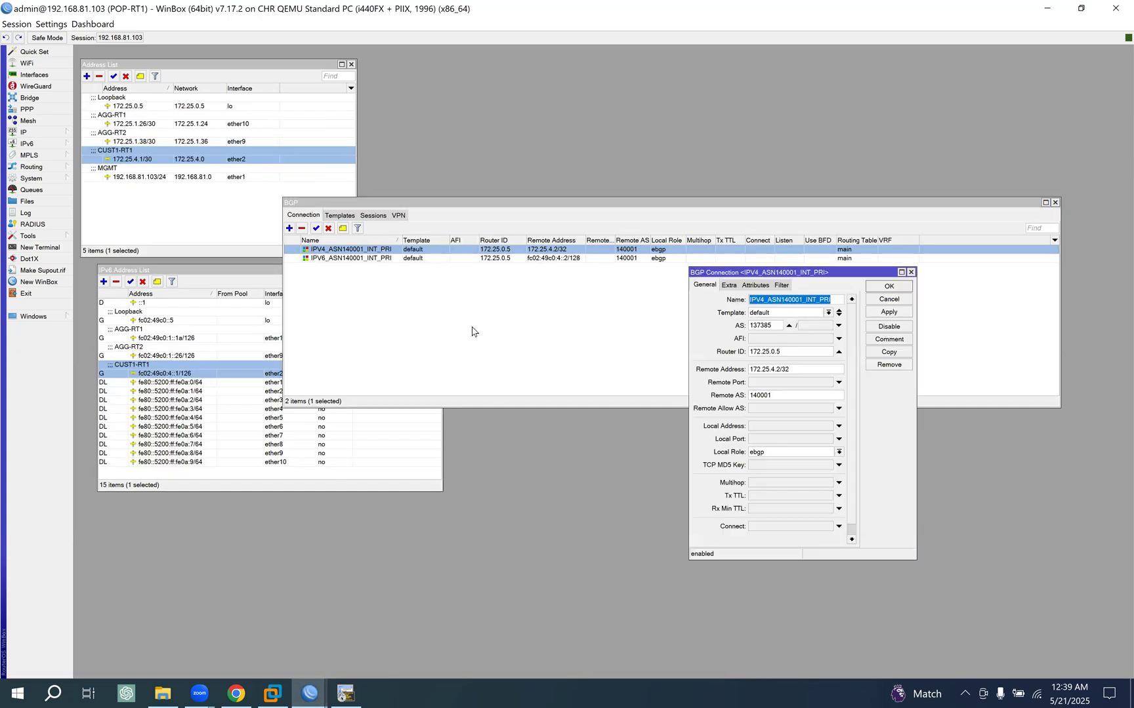
pyautogui.click(909, 301)
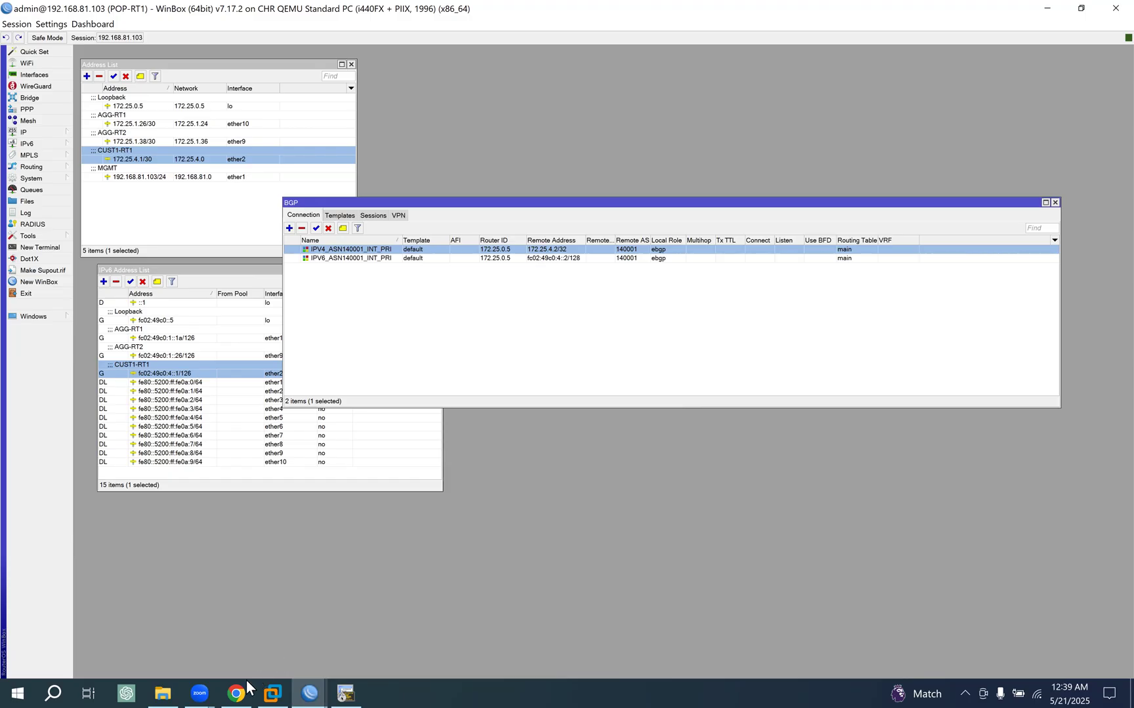
# - Back on POP-RT2, name the new connection IPV4_ASN140001_INT_SEC and assign it the default template
pyautogui.click(309, 693)
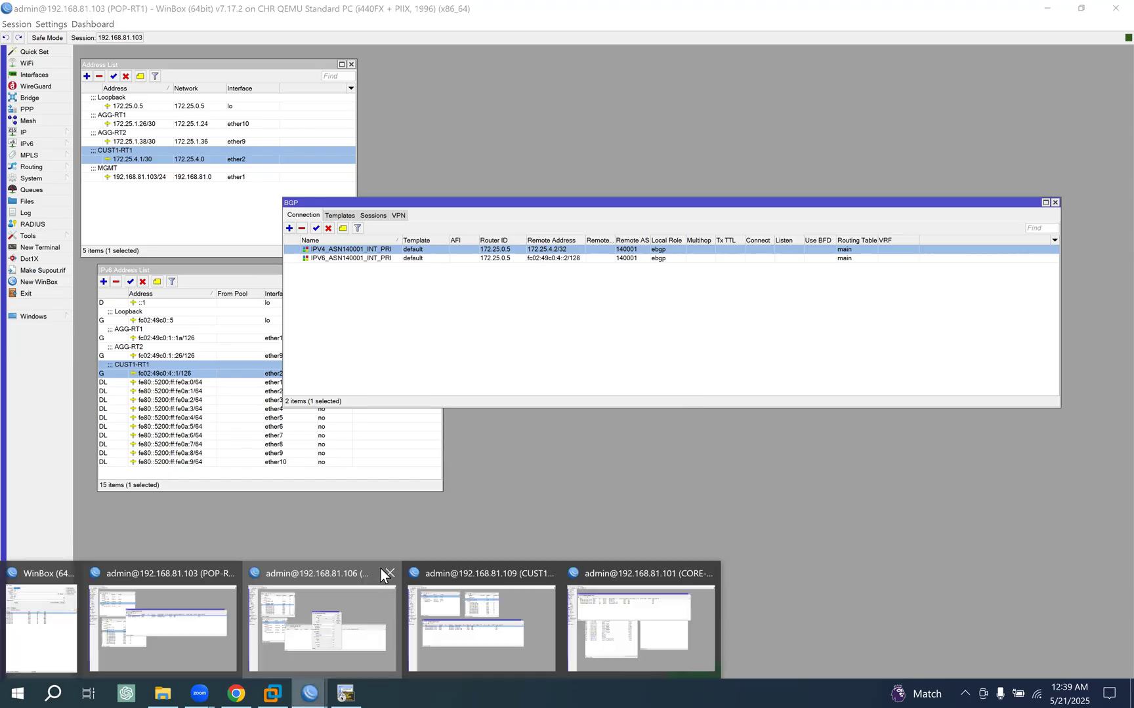
pyautogui.click(385, 577)
pyautogui.hotkey('ctrl', 'v')
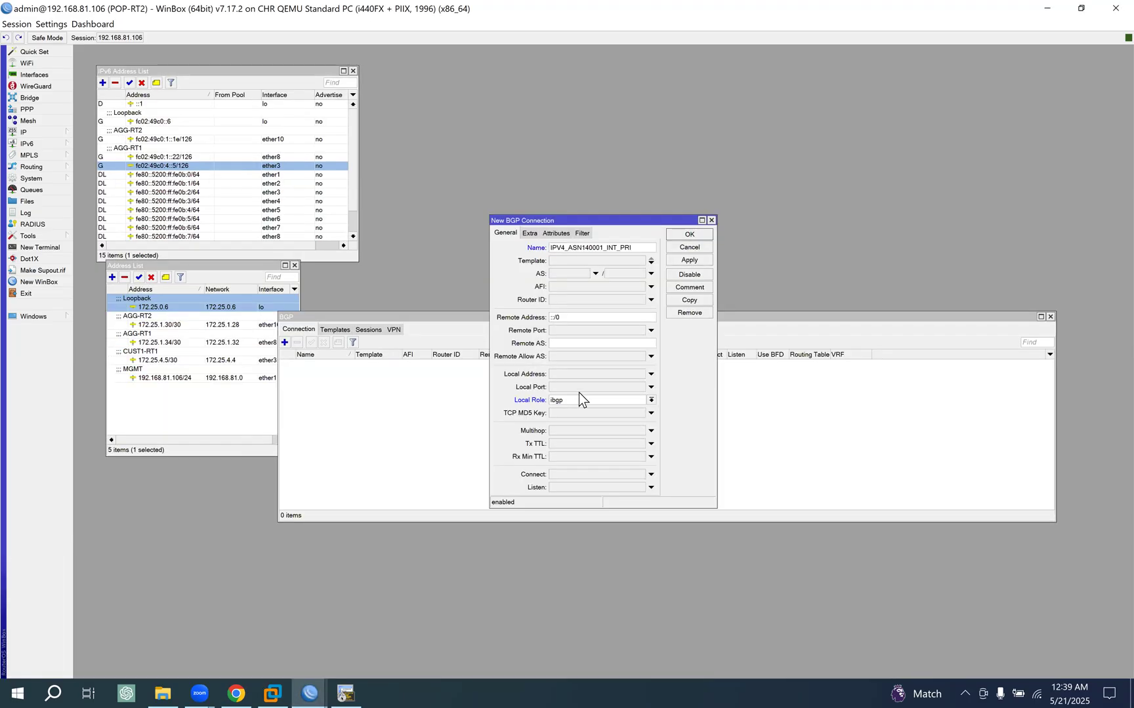
pyautogui.press('BackSpace')
pyautogui.press('BackSpace')
pyautogui.press('BackSpace')
pyautogui.write('SEC')
pyautogui.click(573, 263)
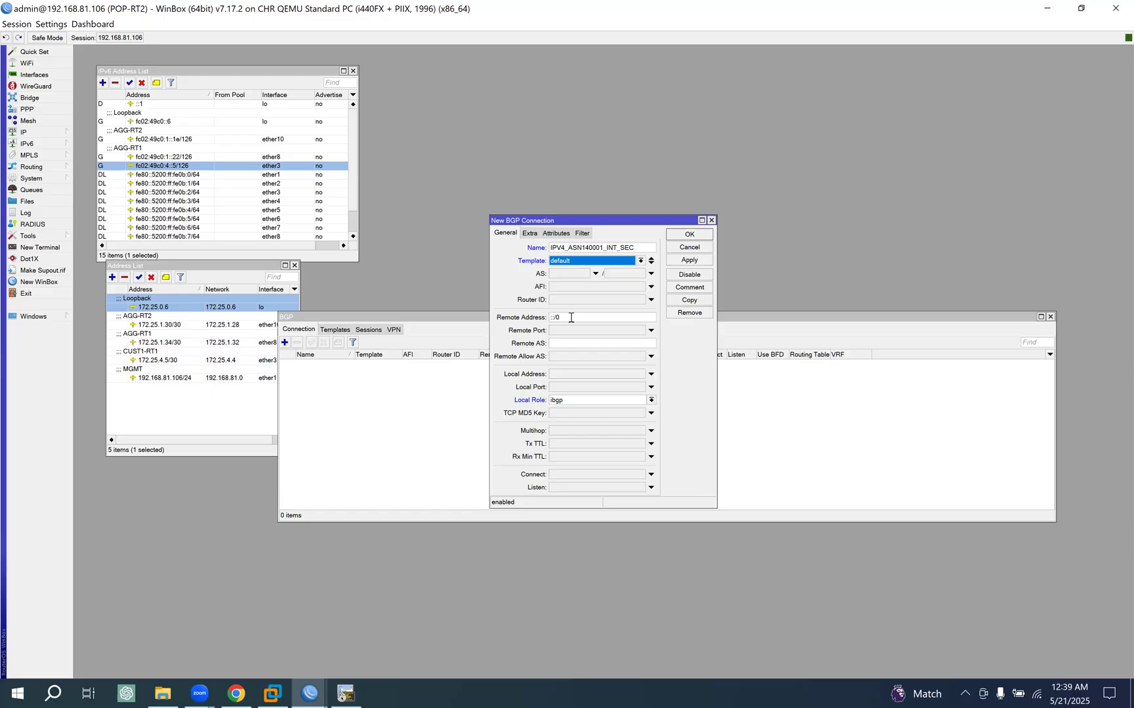
# - Set the connection's remote address to 172.25.4.6, based on the copied CUST1-RT1 IPv4 link address
pyautogui.click(571, 318)
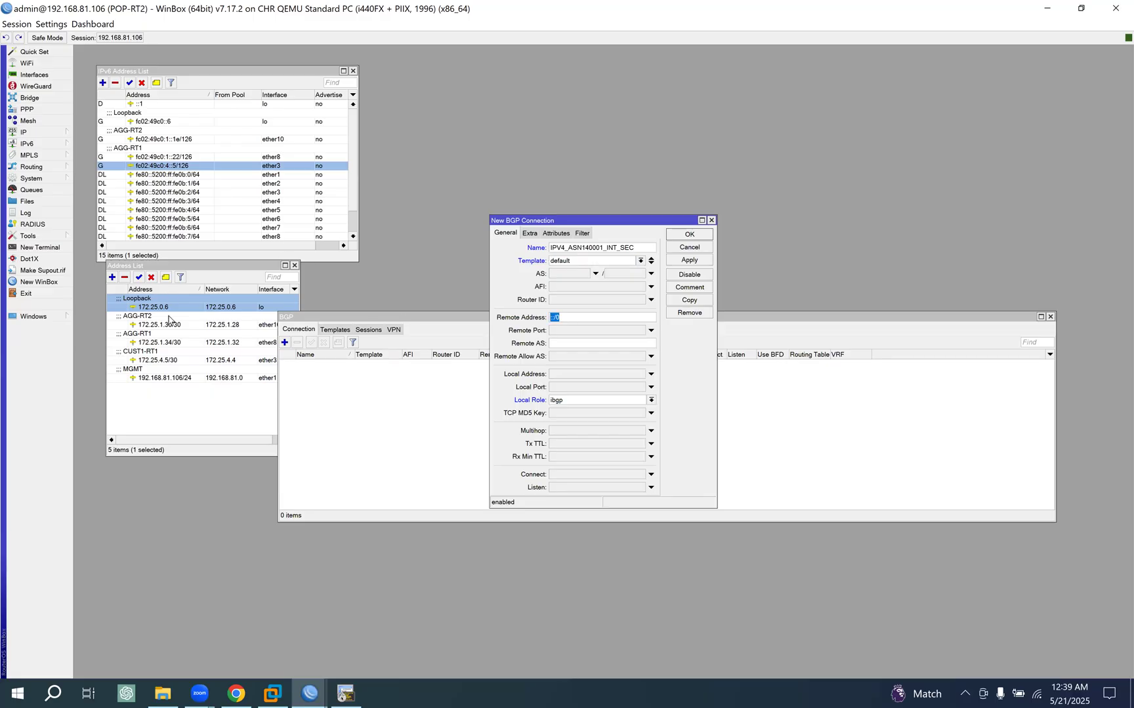
pyautogui.doubleClick(164, 360)
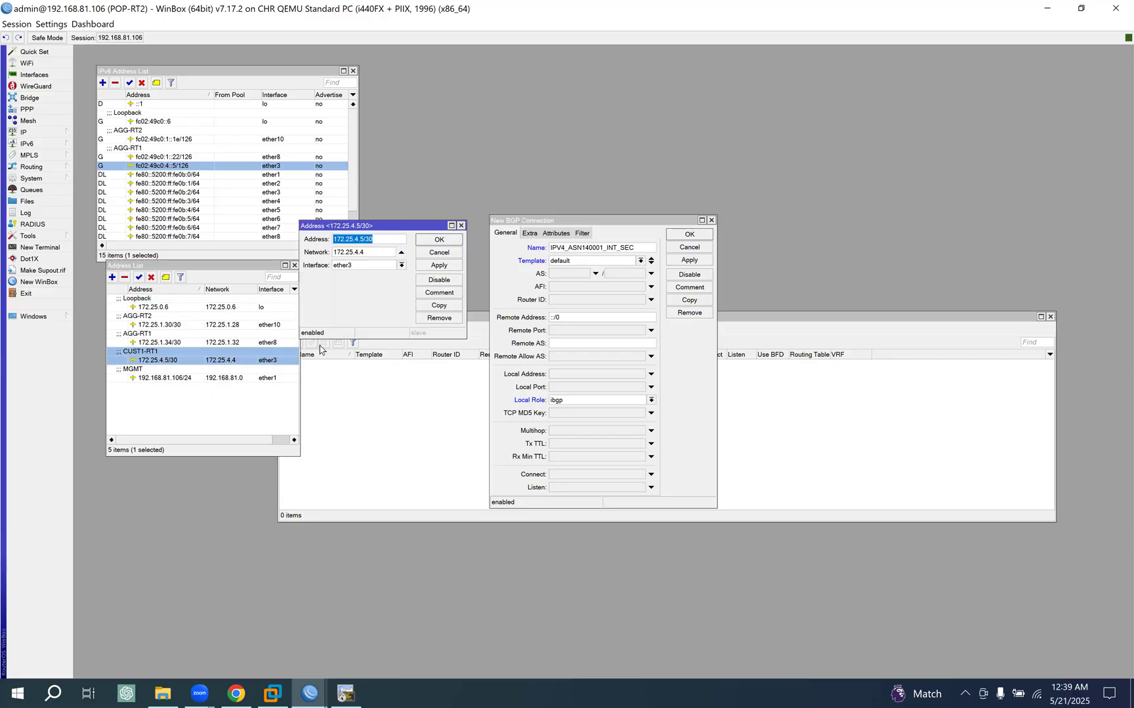
pyautogui.click(440, 240)
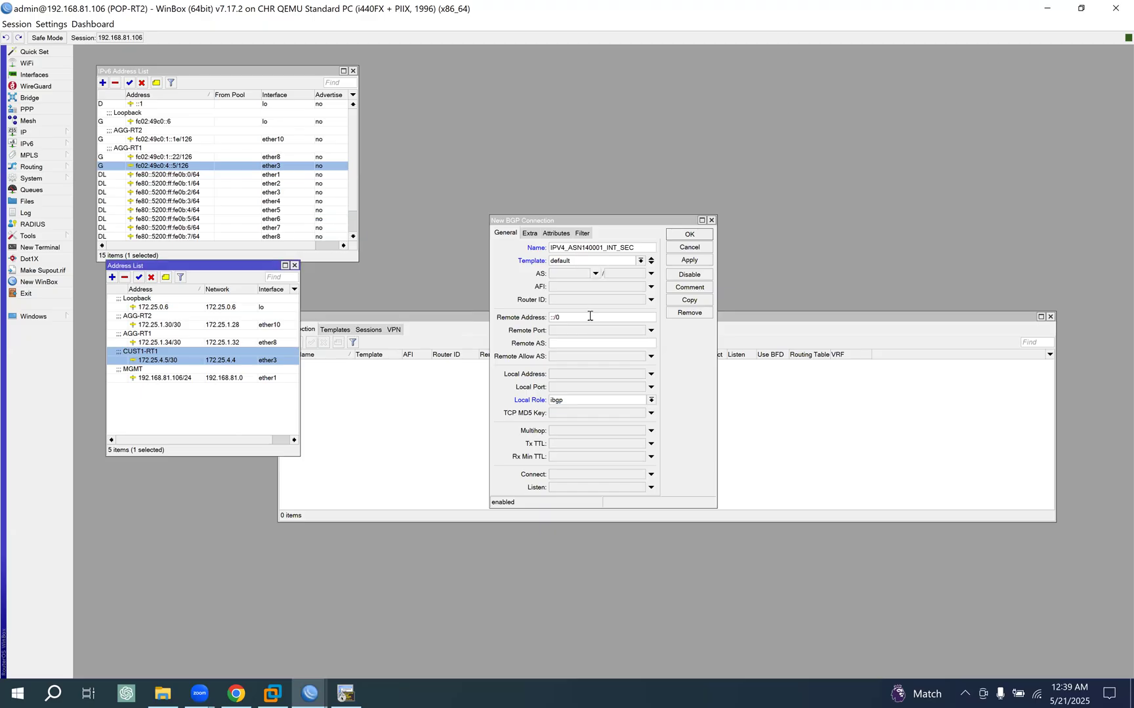
pyautogui.moveTo(567, 318); pyautogui.dragTo(428, 319)
pyautogui.write('172.25.4.5/30')
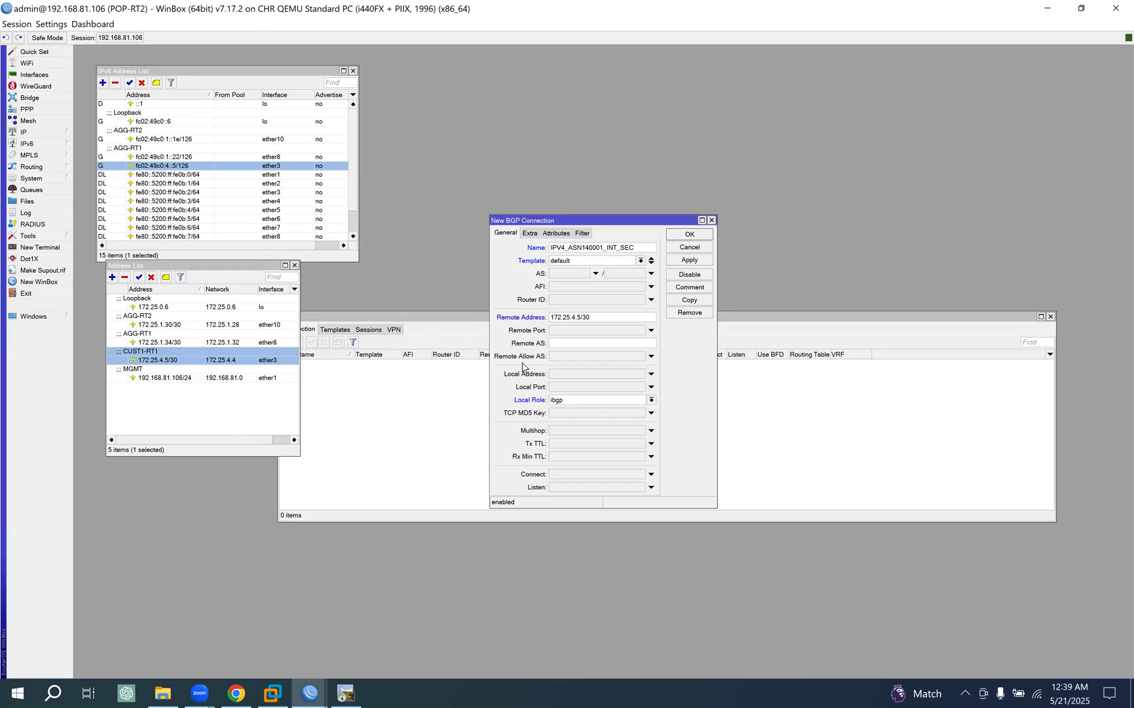
pyautogui.press('BackSpace')
pyautogui.press('BackSpace')
pyautogui.write('6')
# - Set the remote AS to 140001 and the local role to ebgp, and save the secondary IPv4 connection
pyautogui.write('140001')
pyautogui.click(626, 400)
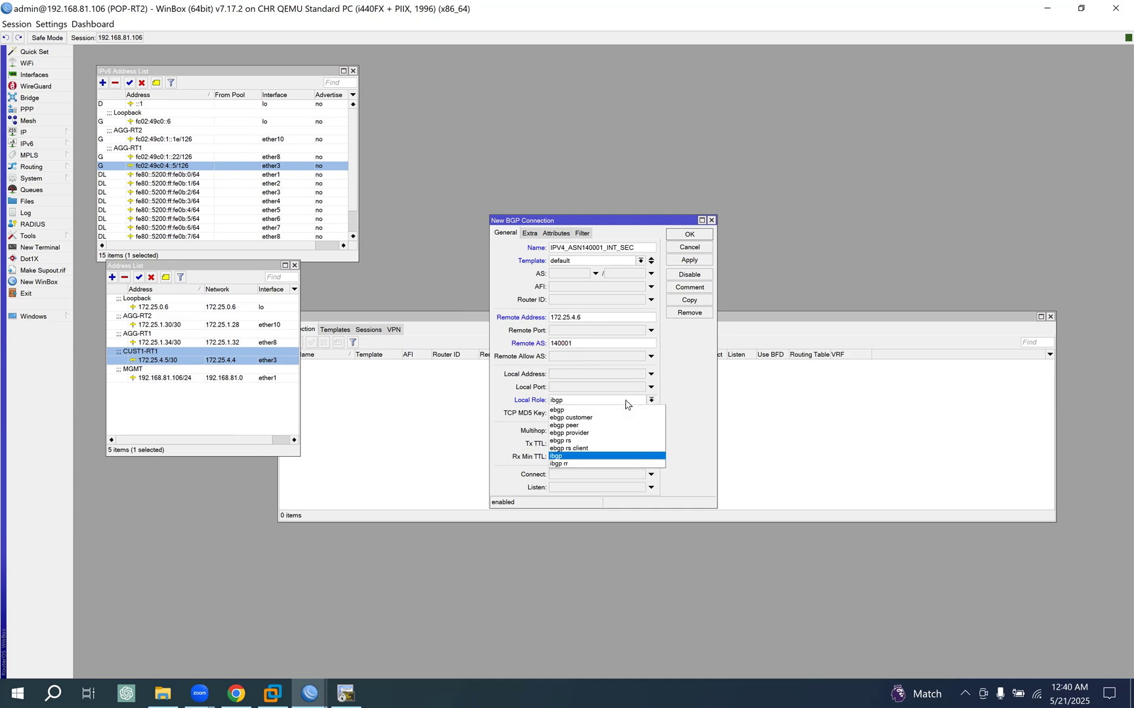
pyautogui.click(569, 410)
pyautogui.click(695, 259)
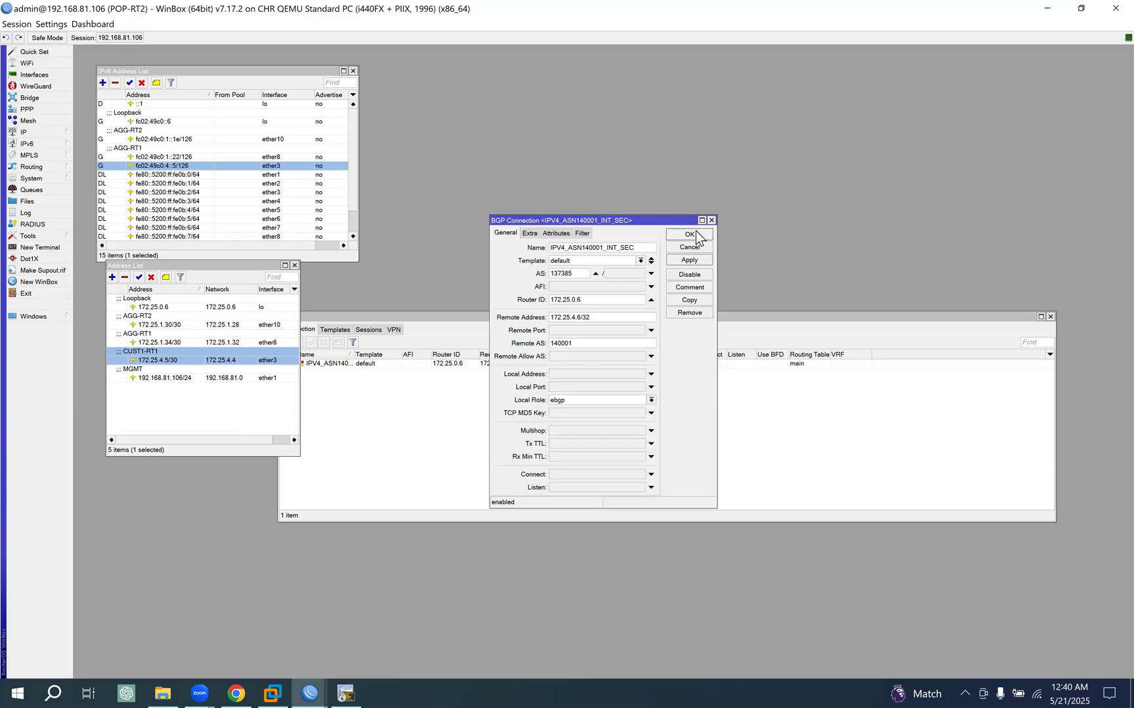
pyautogui.click(669, 234)
# - Widen the connection list's Name column and duplicate the secondary IPv4 connection as IPV6_ASN140001_INT_SEC
pyautogui.click(354, 363)
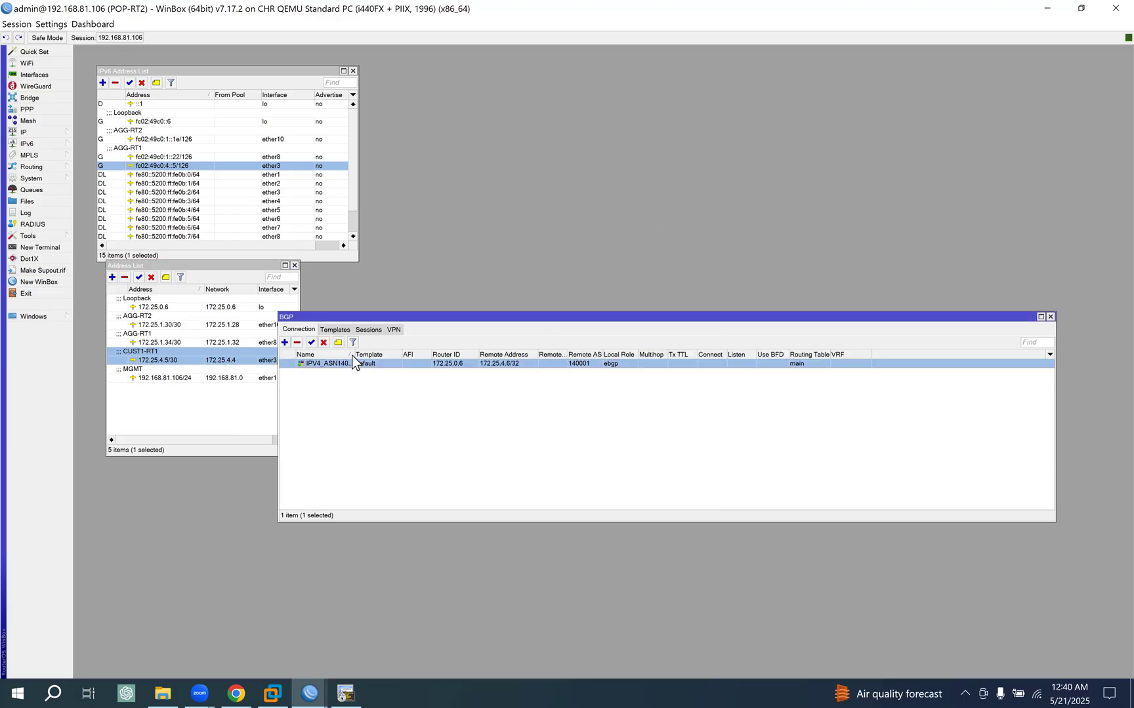
pyautogui.moveTo(354, 354); pyautogui.dragTo(398, 355)
pyautogui.doubleClick(415, 363)
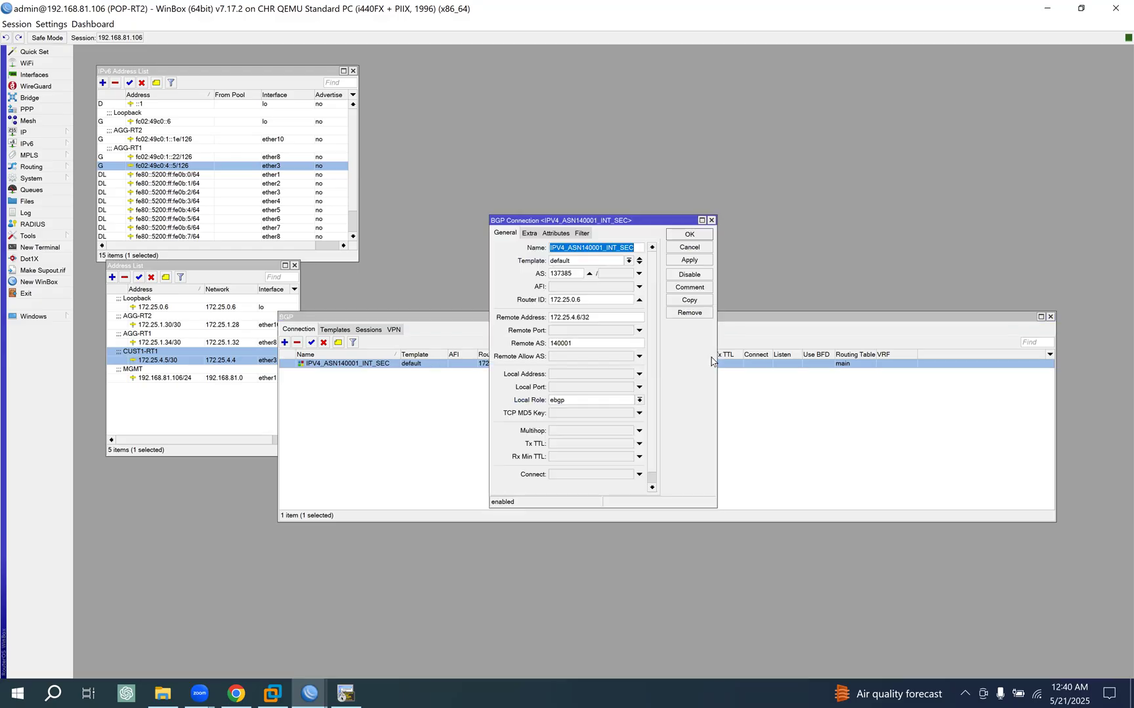
pyautogui.click(689, 300)
pyautogui.moveTo(590, 239); pyautogui.dragTo(763, 170)
pyautogui.moveTo(633, 247); pyautogui.dragTo(417, 246)
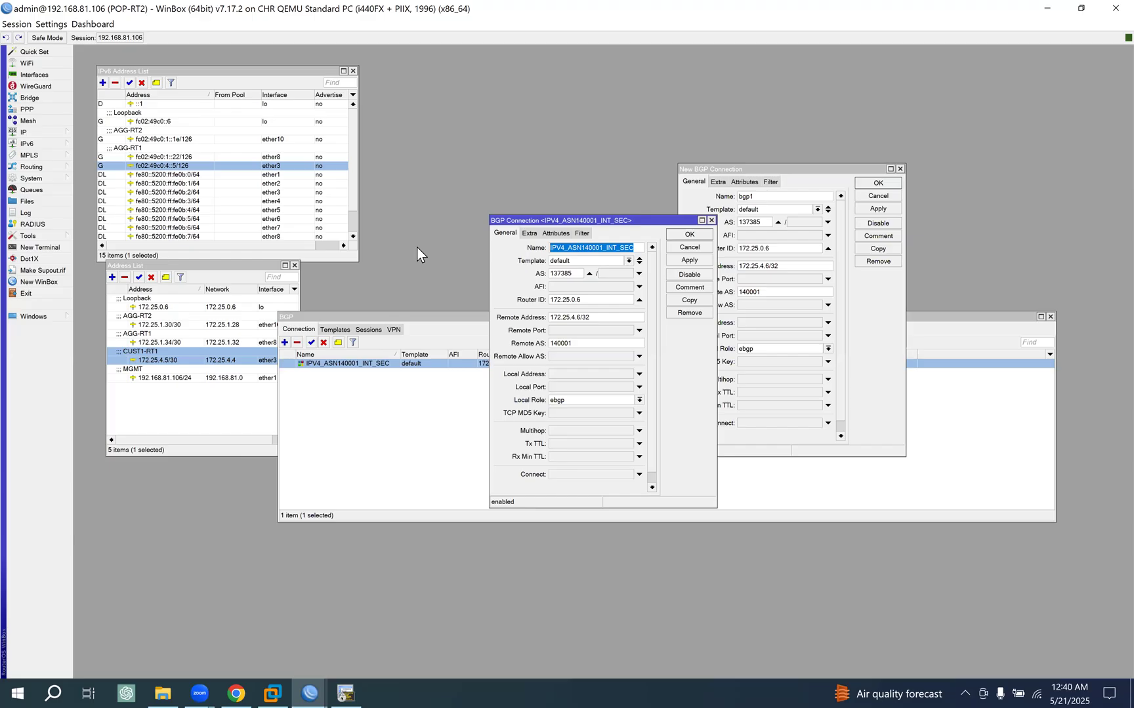
pyautogui.moveTo(772, 197); pyautogui.dragTo(615, 202)
pyautogui.hotkey('ctrl', 'v')
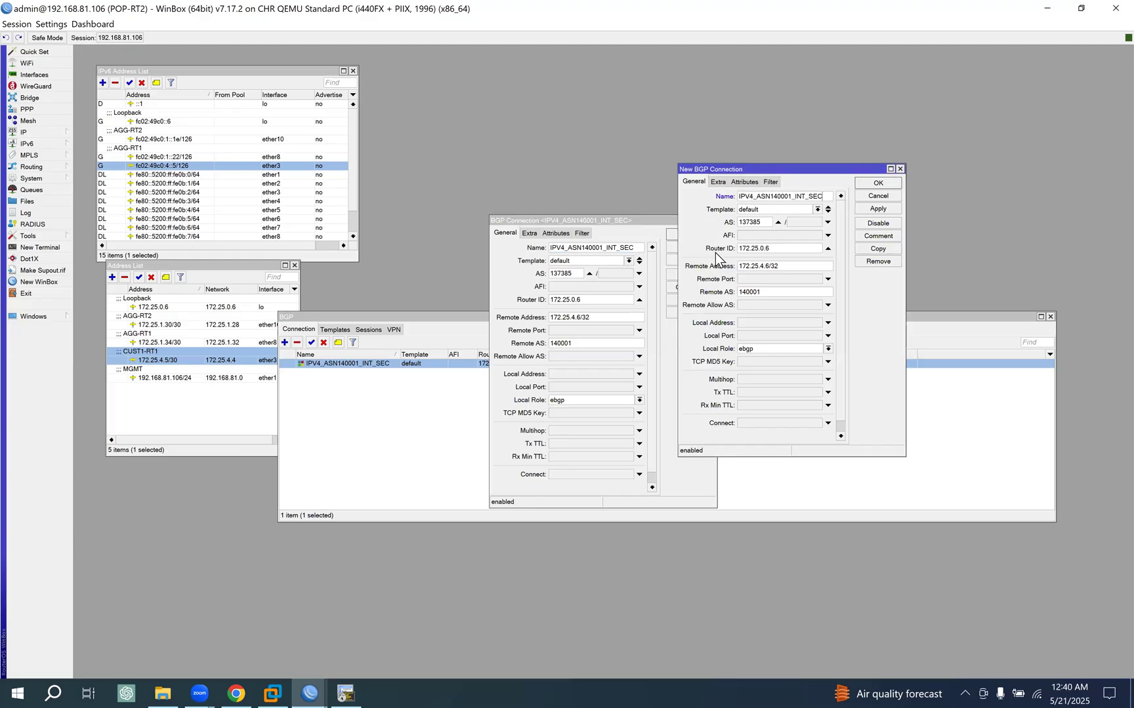
pyautogui.press('BackSpace')
pyautogui.write('6')
pyautogui.click(628, 219)
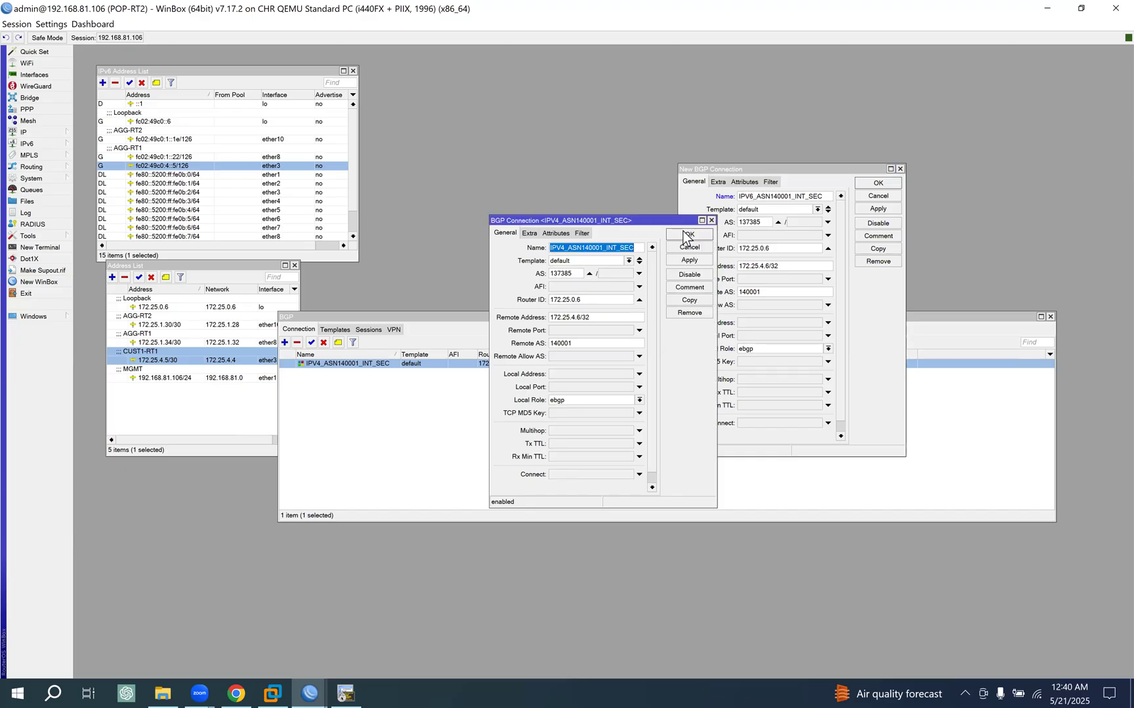
pyautogui.click(705, 235)
# - Set the copied connection's remote address to fc02:49c0:4::6, based on the ether3 IPv6 link address, and save the connection
pyautogui.moveTo(749, 176); pyautogui.dragTo(587, 125)
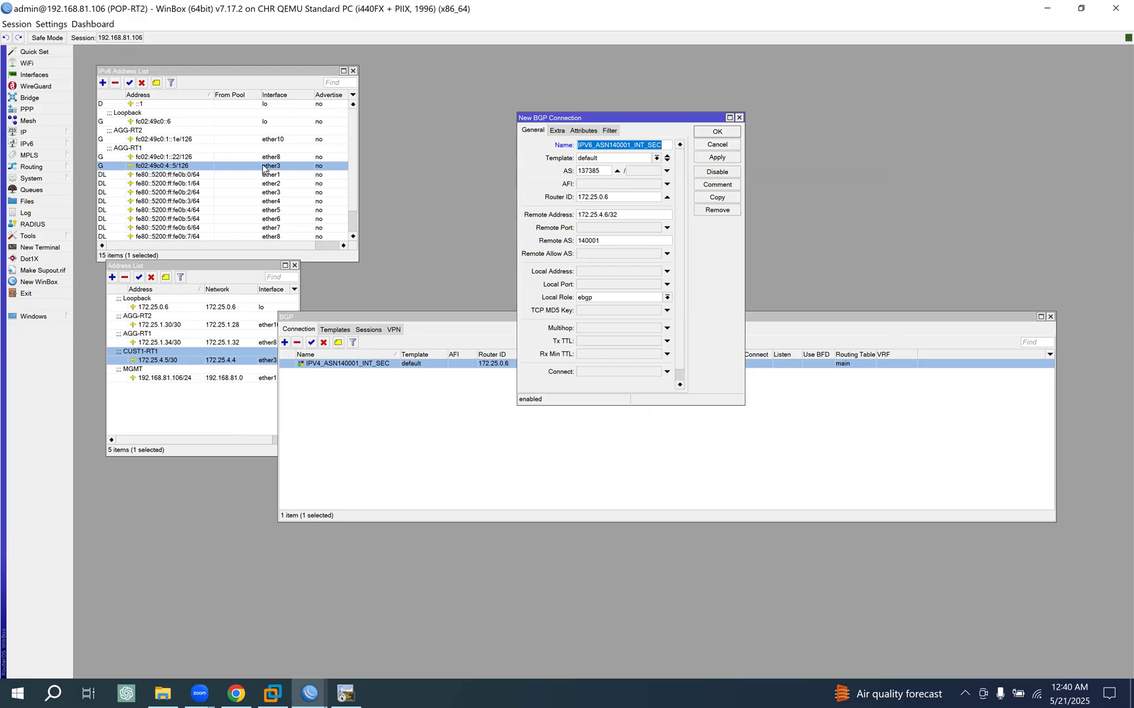
pyautogui.doubleClick(213, 167)
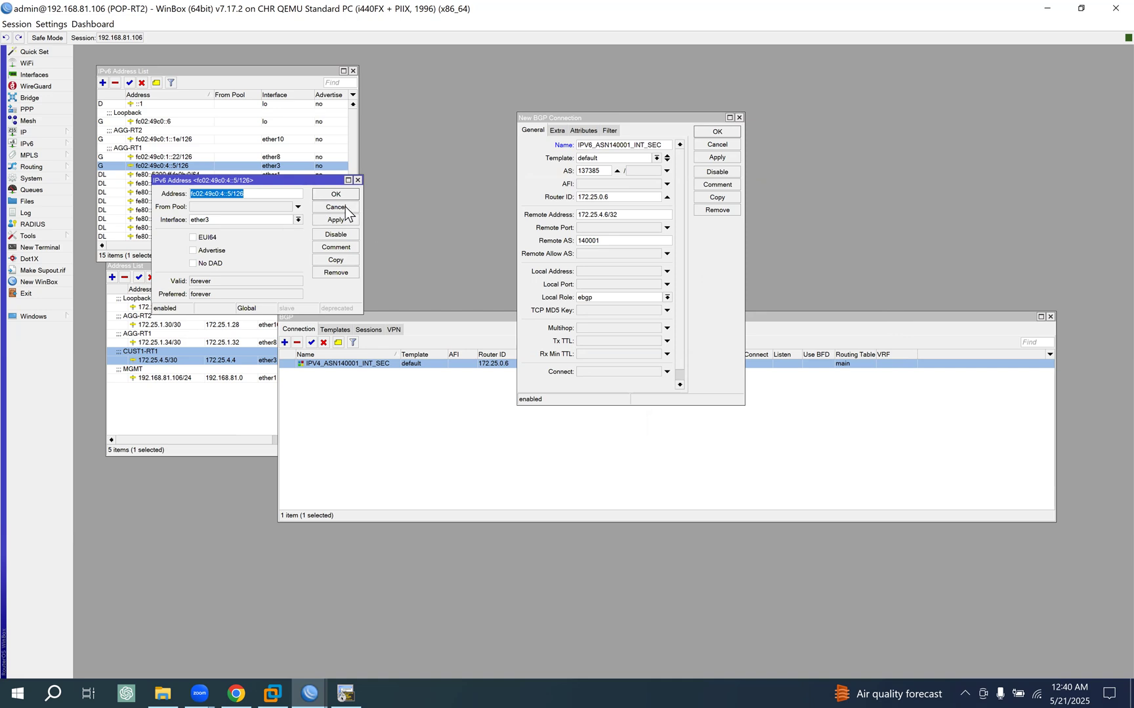
pyautogui.click(336, 208)
pyautogui.click(187, 360)
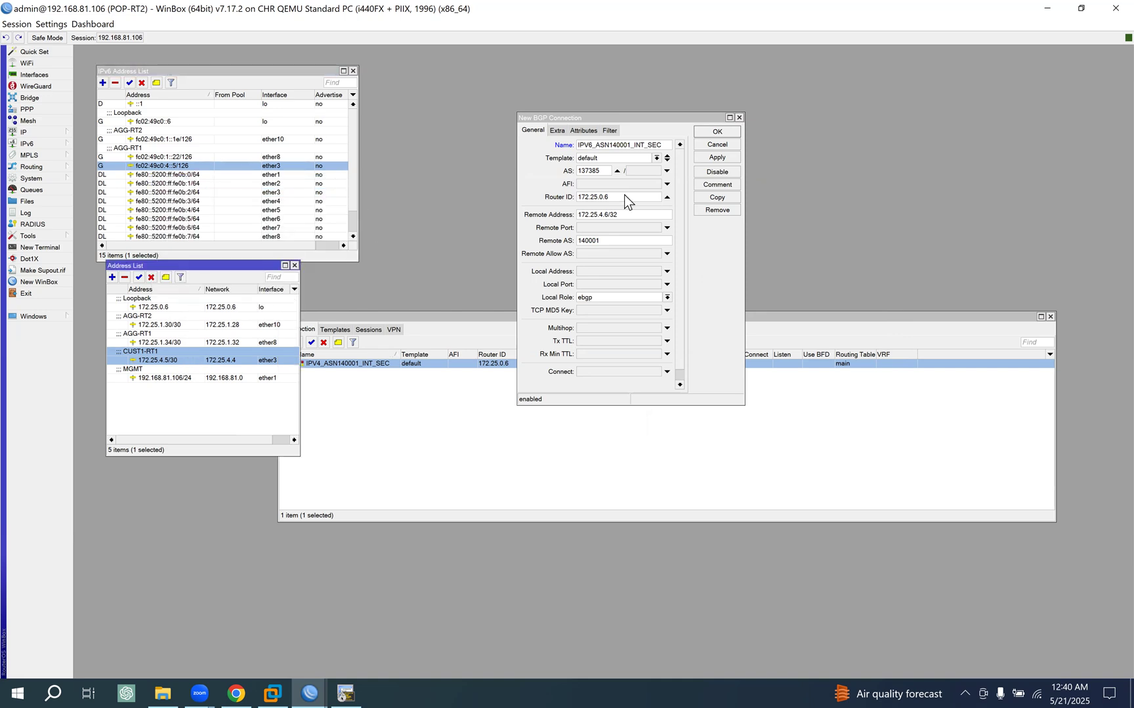
pyautogui.click(524, 279)
pyautogui.hotkey('ctrl', 'v')
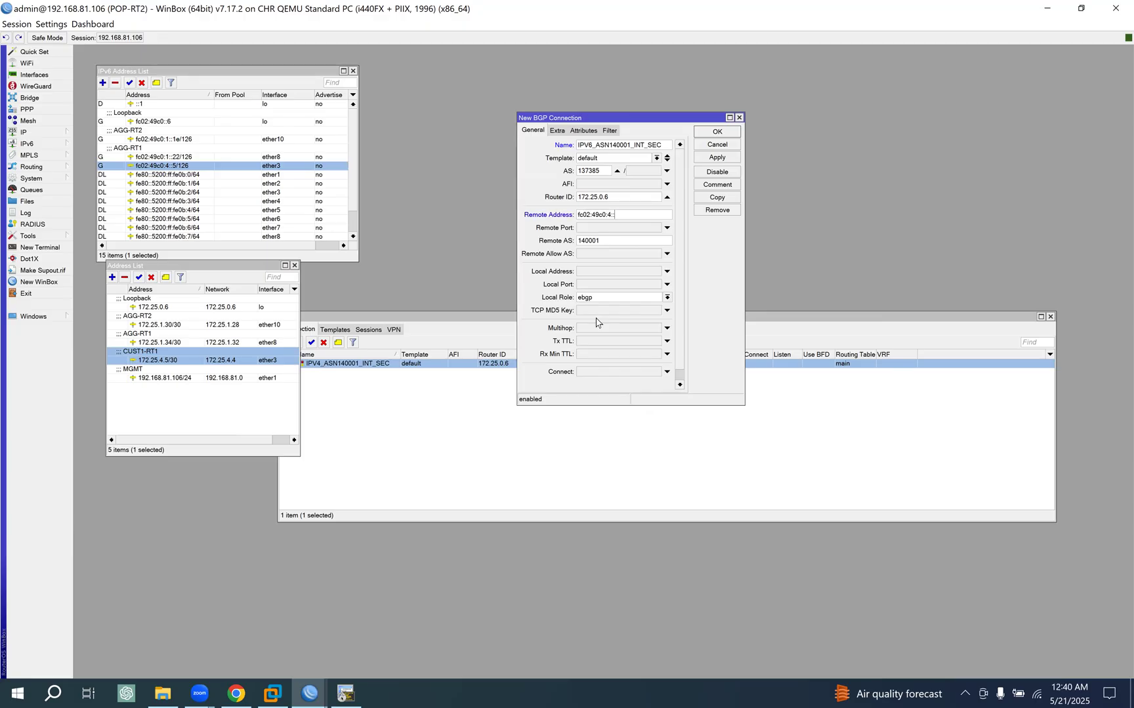
pyautogui.click(729, 155)
pyautogui.click(723, 131)
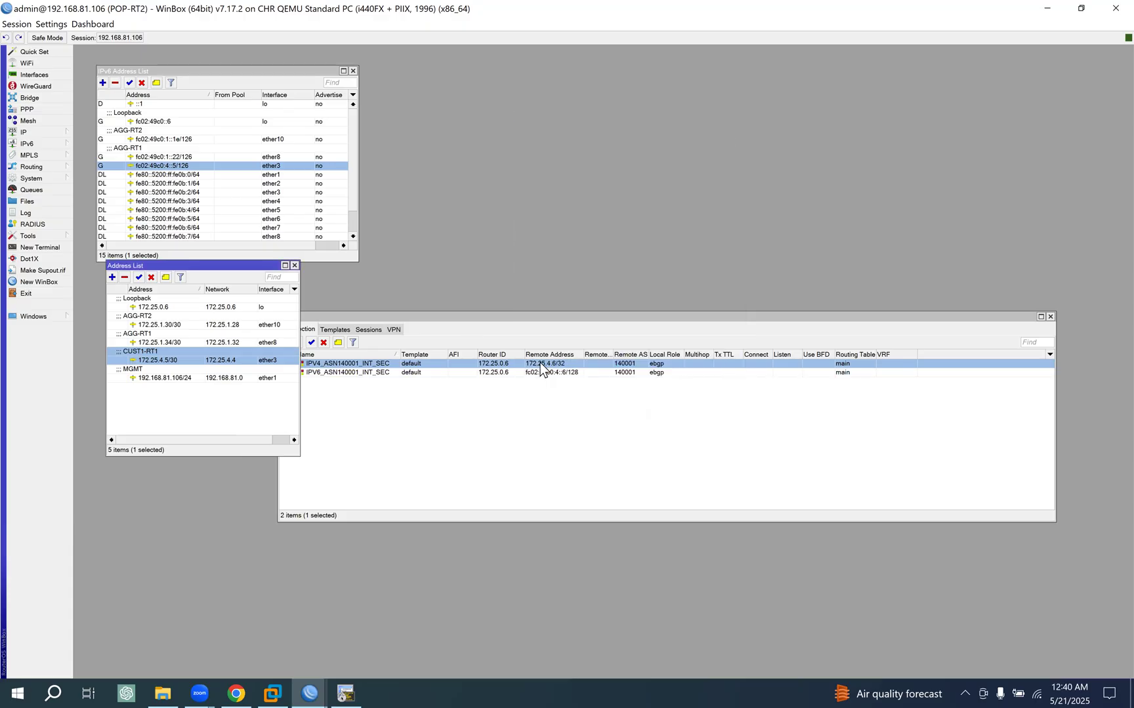
# - Check the BGP sessions with AS 140001 on POP-RT2 and return to the connection list
pyautogui.click(413, 320)
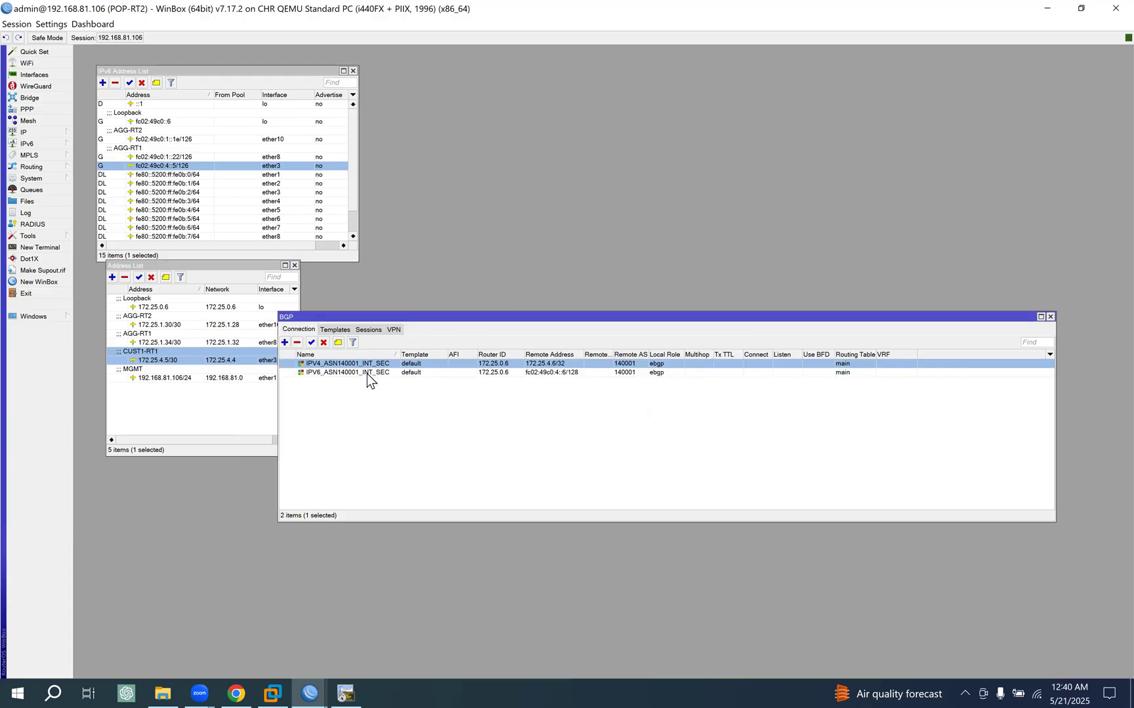
pyautogui.click(367, 329)
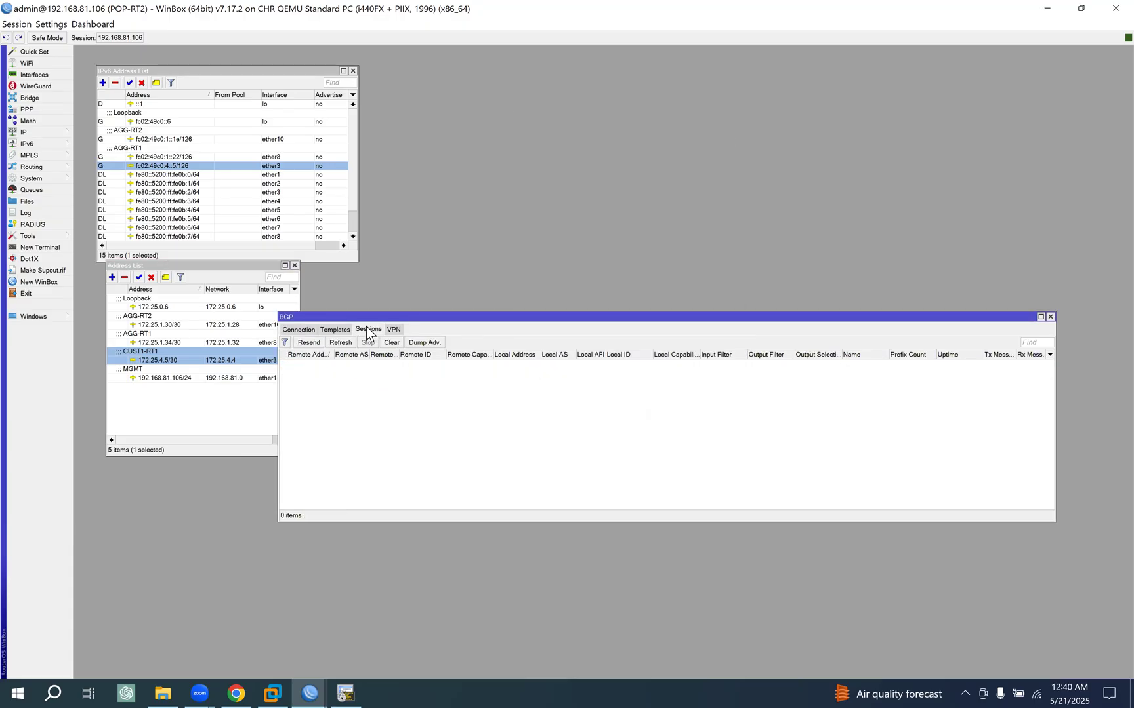
pyautogui.click(301, 329)
pyautogui.click(371, 332)
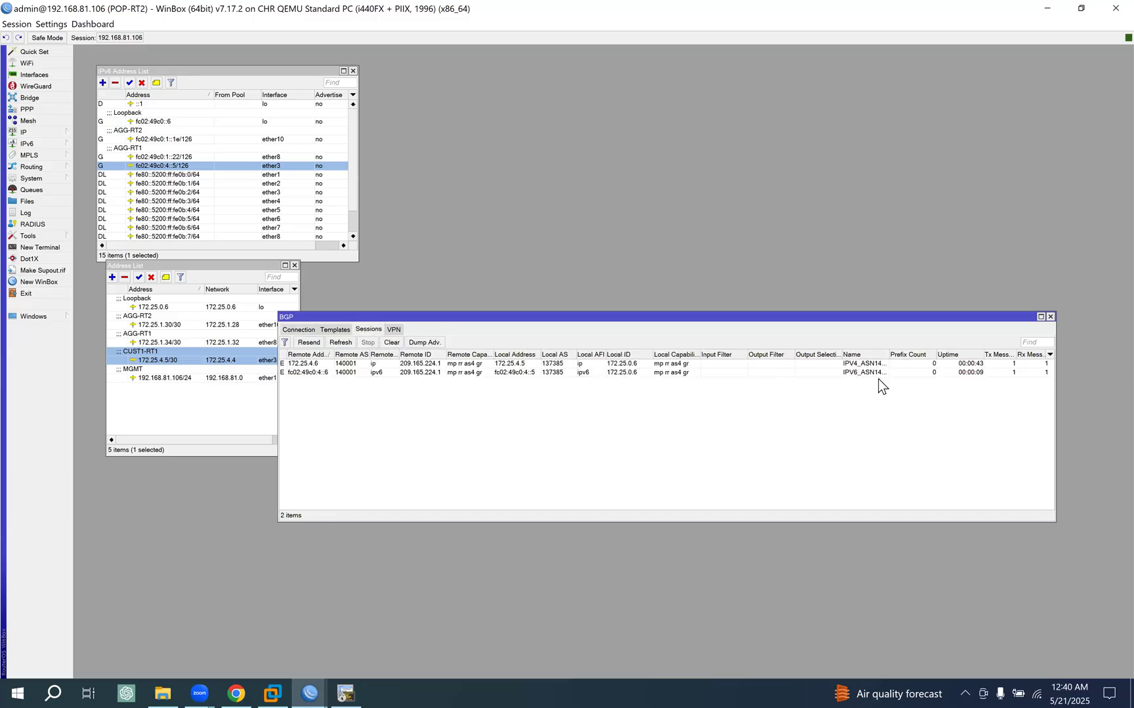
pyautogui.click(299, 330)
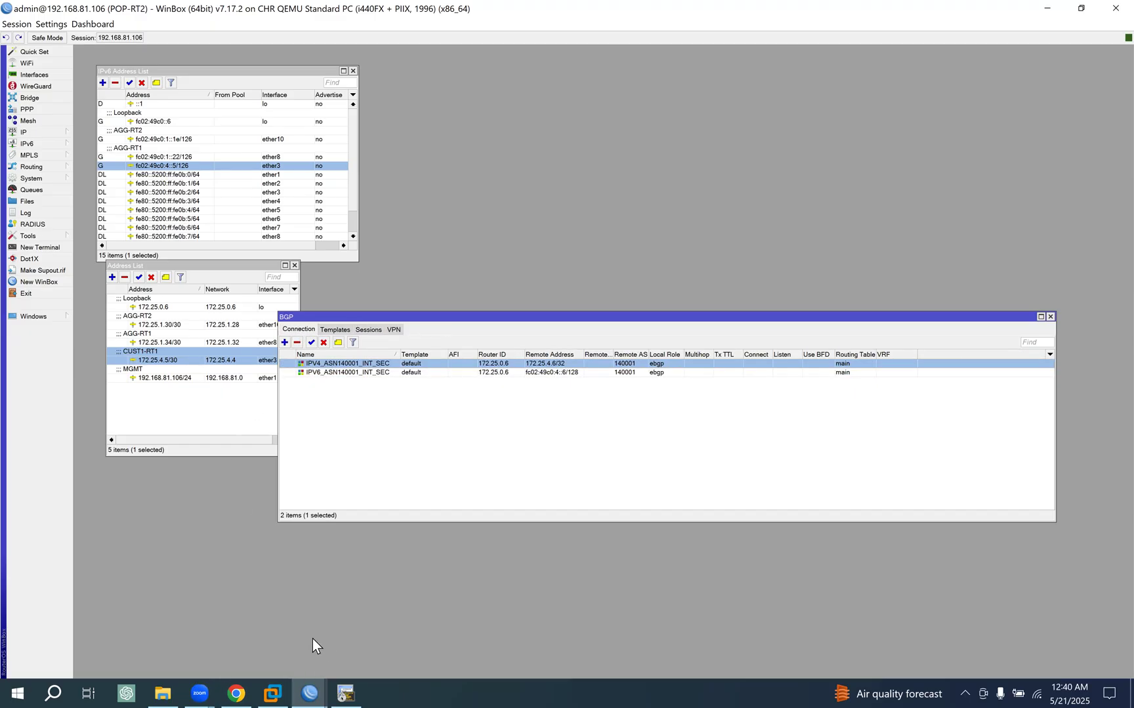
# - Check CUST2-RT1's management link on the EVE topology, switch to its SecureCRT console and enter the ip/address context
pyautogui.click(304, 682)
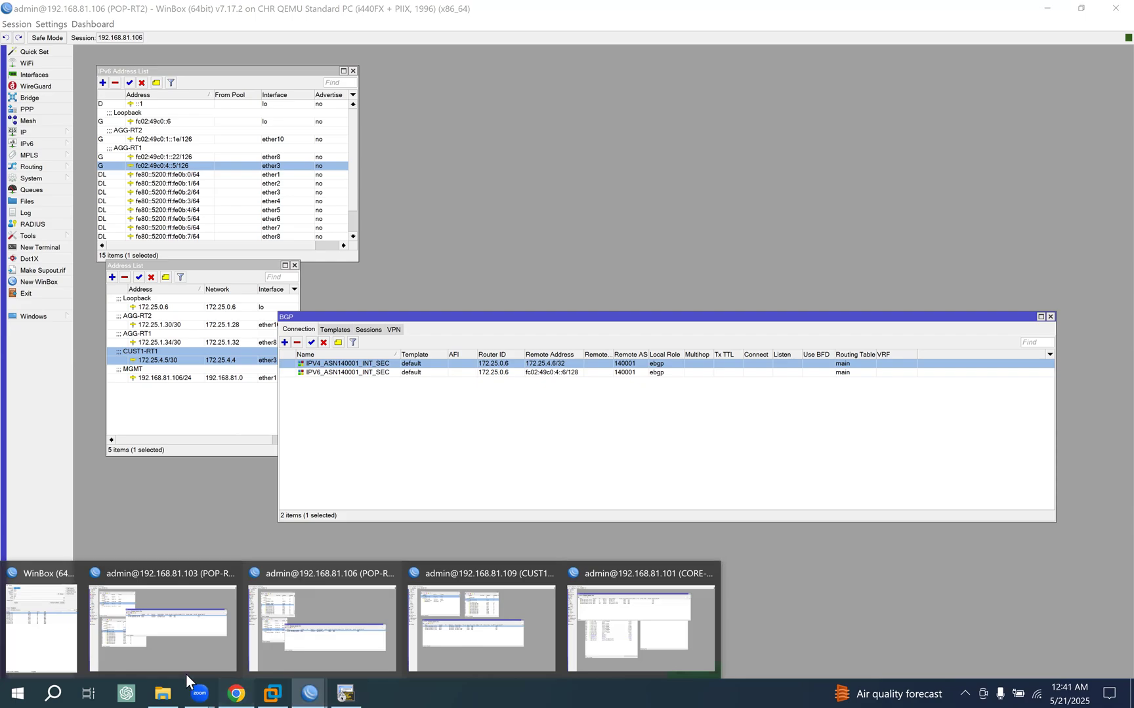
pyautogui.click(234, 685)
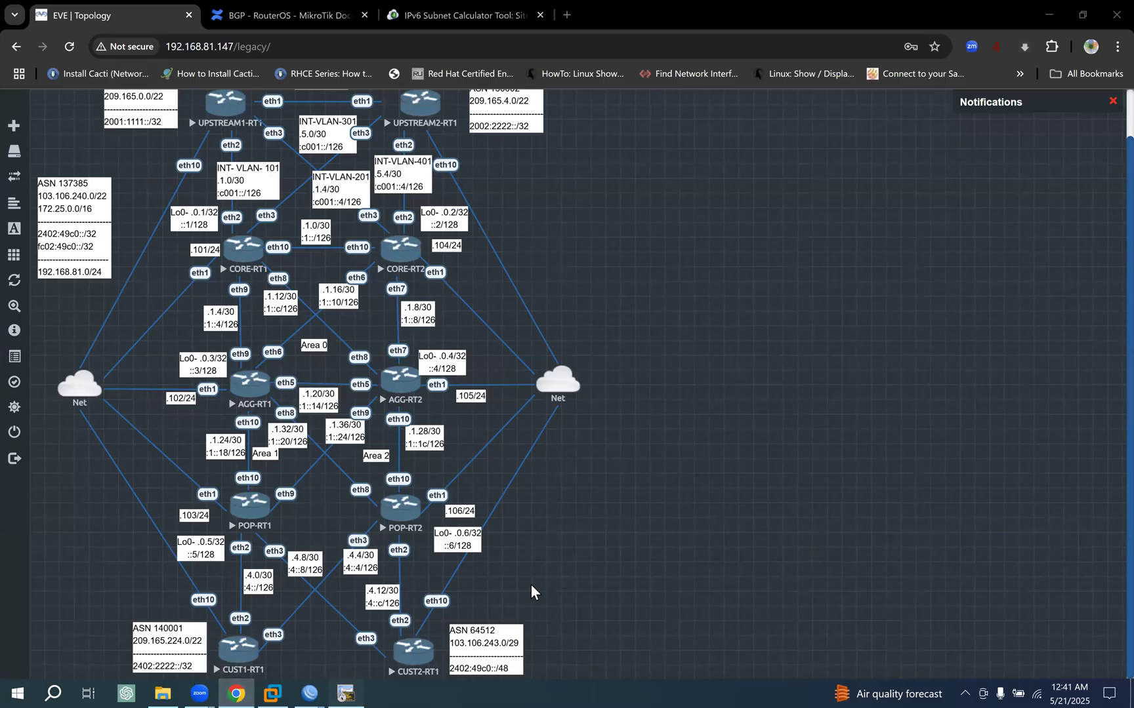
pyautogui.hotkey('alt', 'Tab')
pyautogui.click(357, 167)
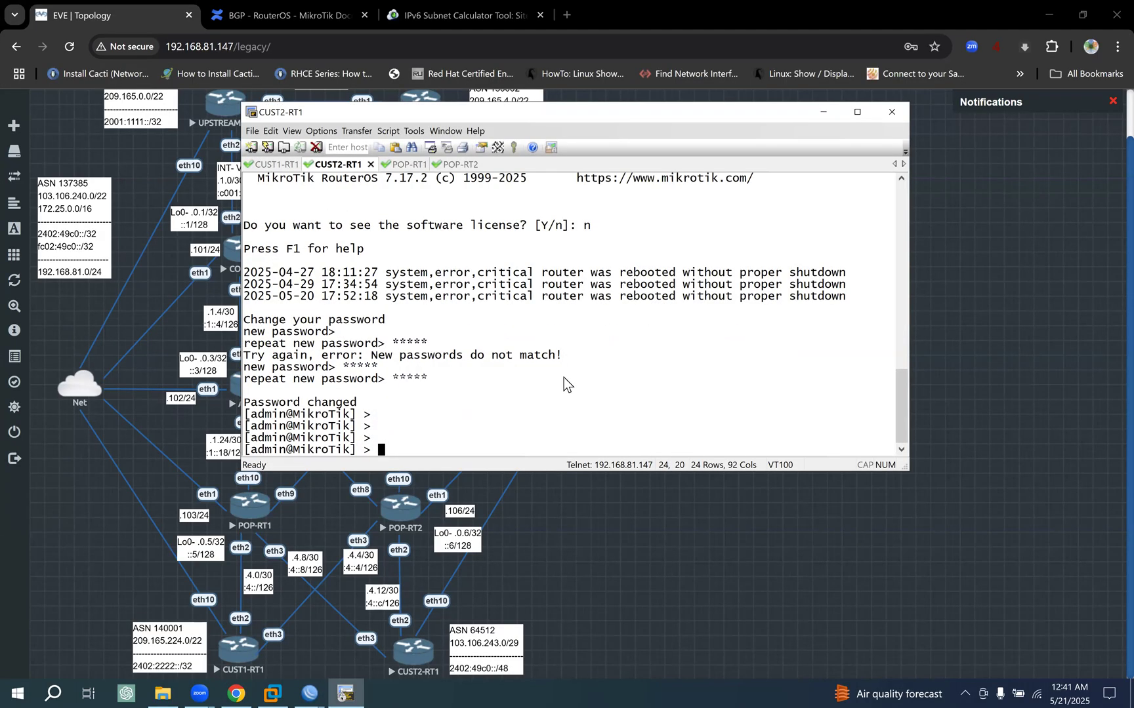
pyautogui.click(600, 573)
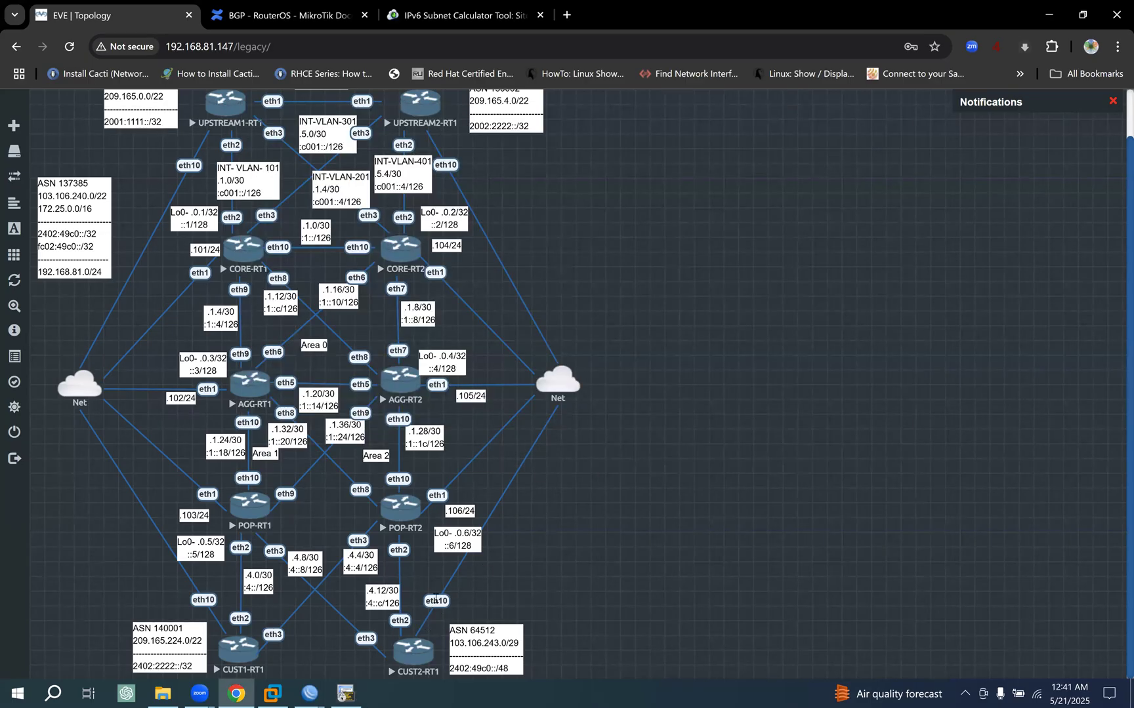
pyautogui.click(346, 693)
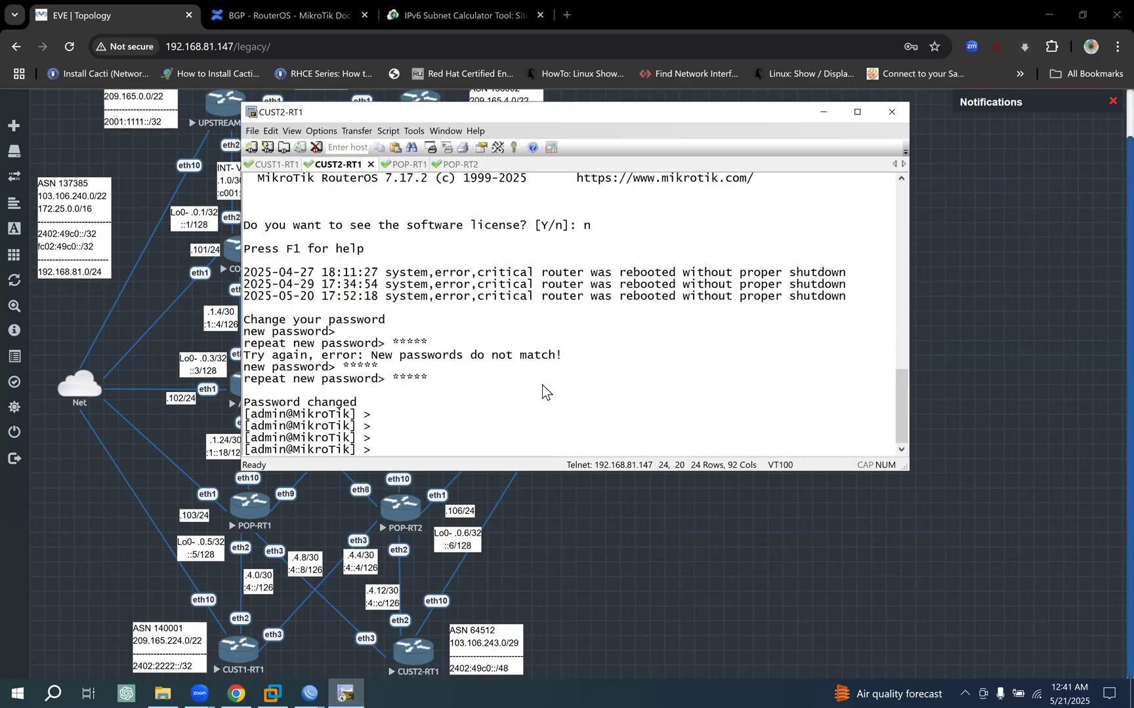
pyautogui.write('ip/address/')
pyautogui.press('Return')
# - Add address 192.168.81.110/24 on interface ether10 of CUST2-RT1, checking WinBox's managed router list for addresses in use
pyautogui.write('add ')
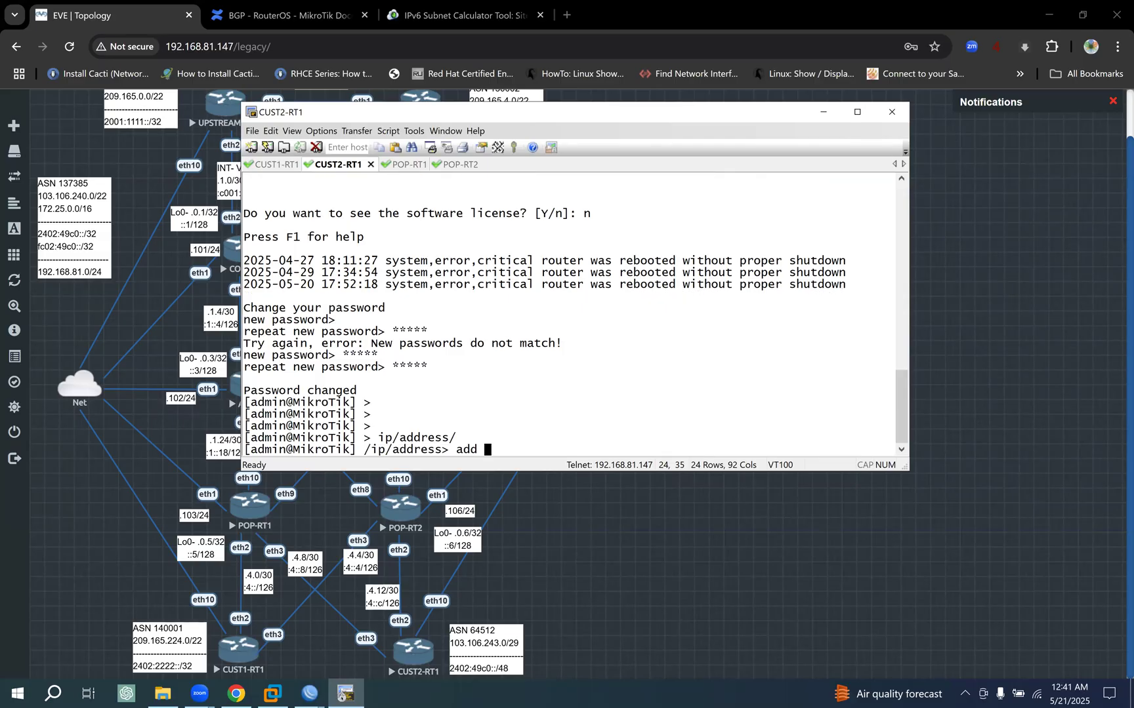
pyautogui.write('address=192.168')
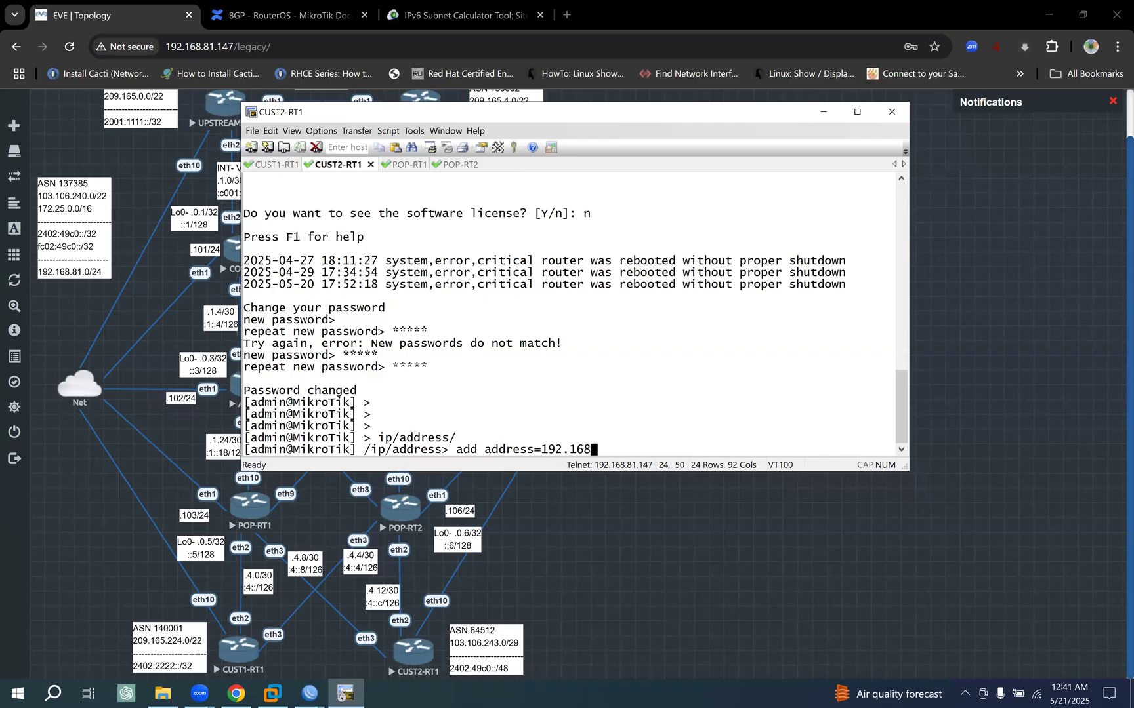
pyautogui.write('.81.110/24')
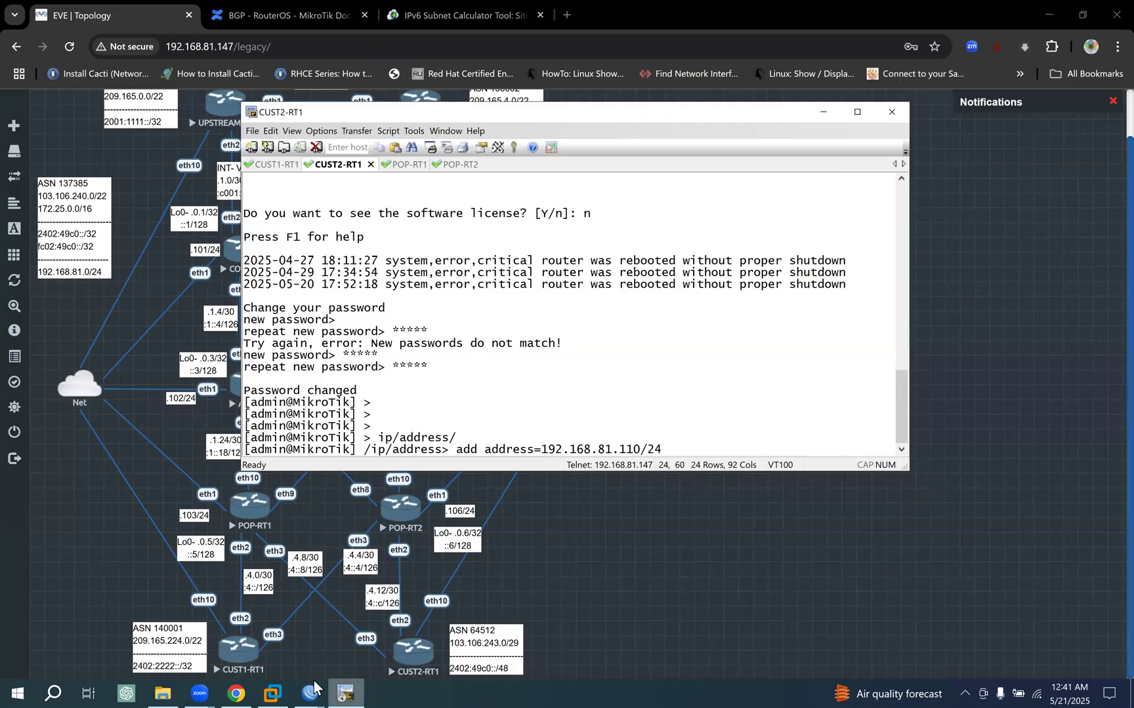
pyautogui.moveTo(309, 694)
pyautogui.click(44, 629)
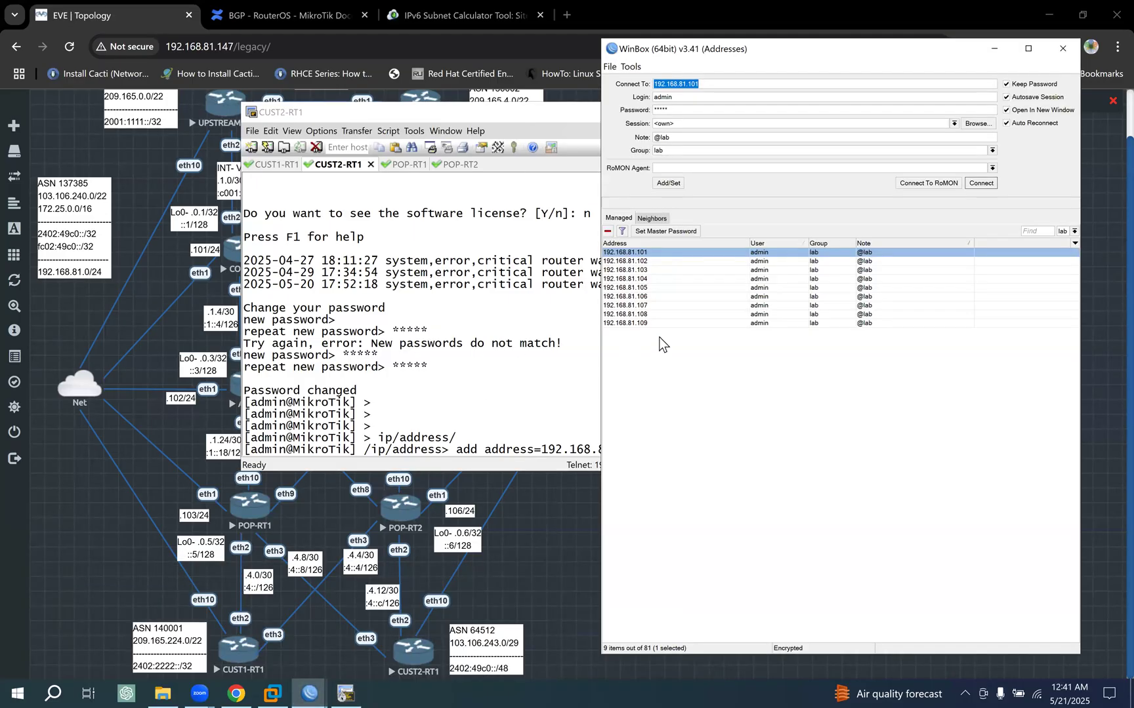
pyautogui.click(601, 392)
pyautogui.write('int')
pyautogui.press('Tab')
pyautogui.write('ether1')
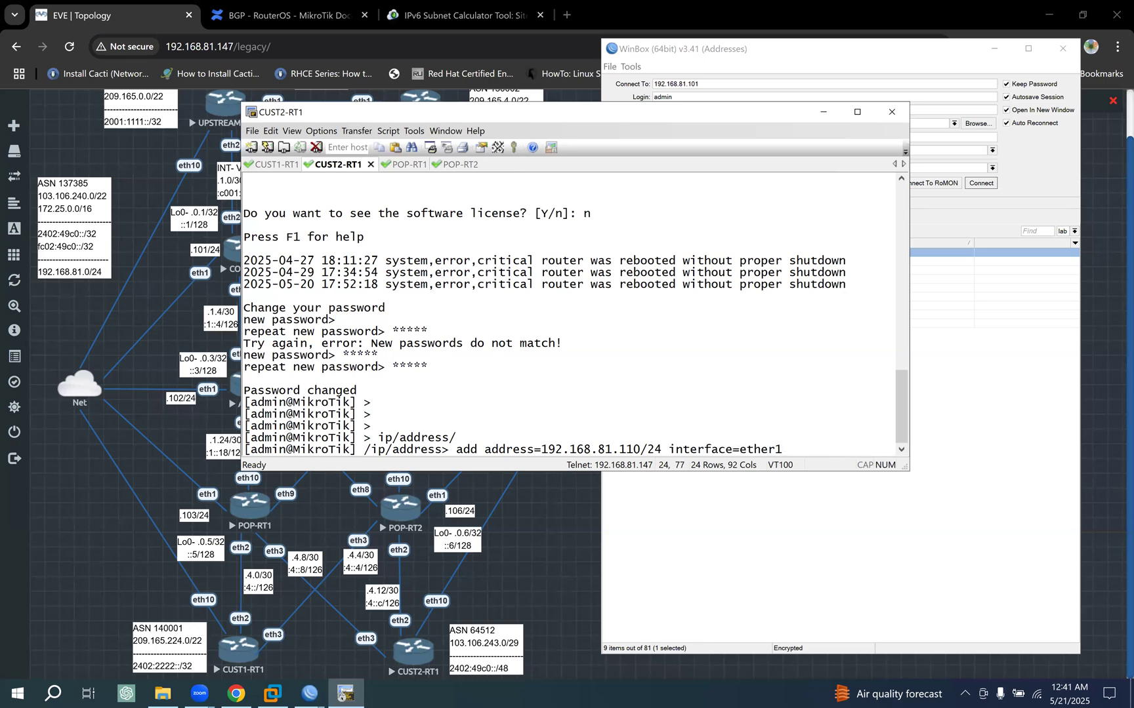
pyautogui.write('0')
pyautogui.press('Return')
pyautogui.press('Return')
pyautogui.press('Return')
# - Print CUST2-RT1's IP addresses, return to the root context and export the router configuration
pyautogui.write('print')
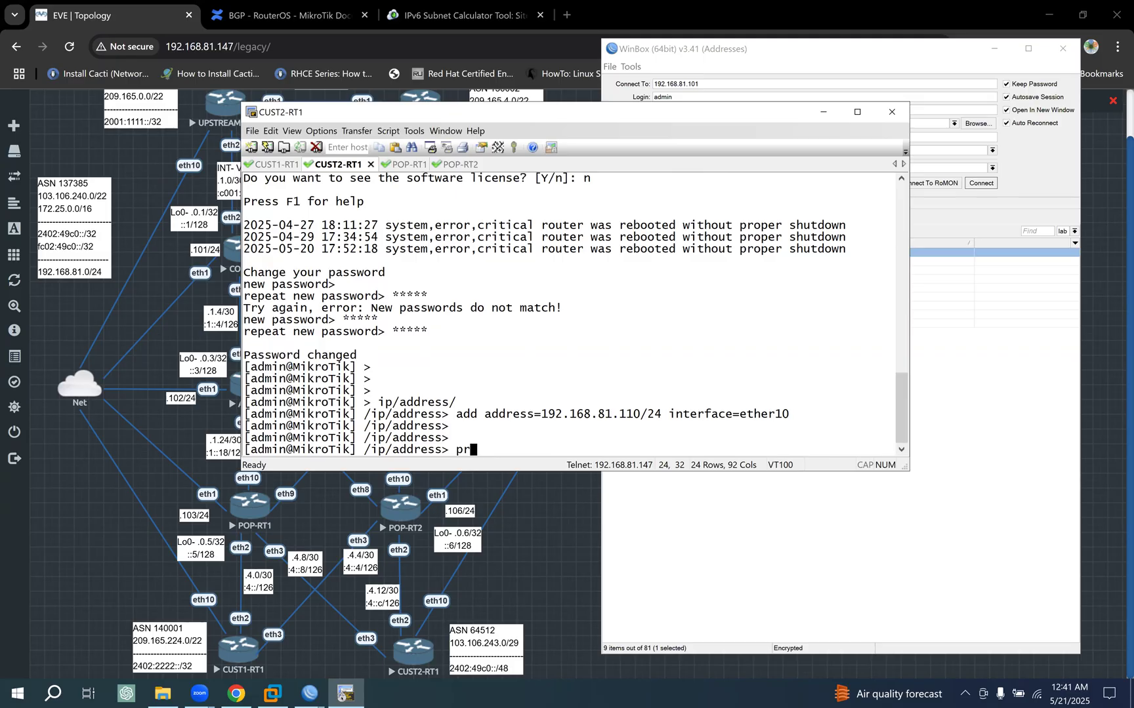
pyautogui.press('Return')
pyautogui.write('/')
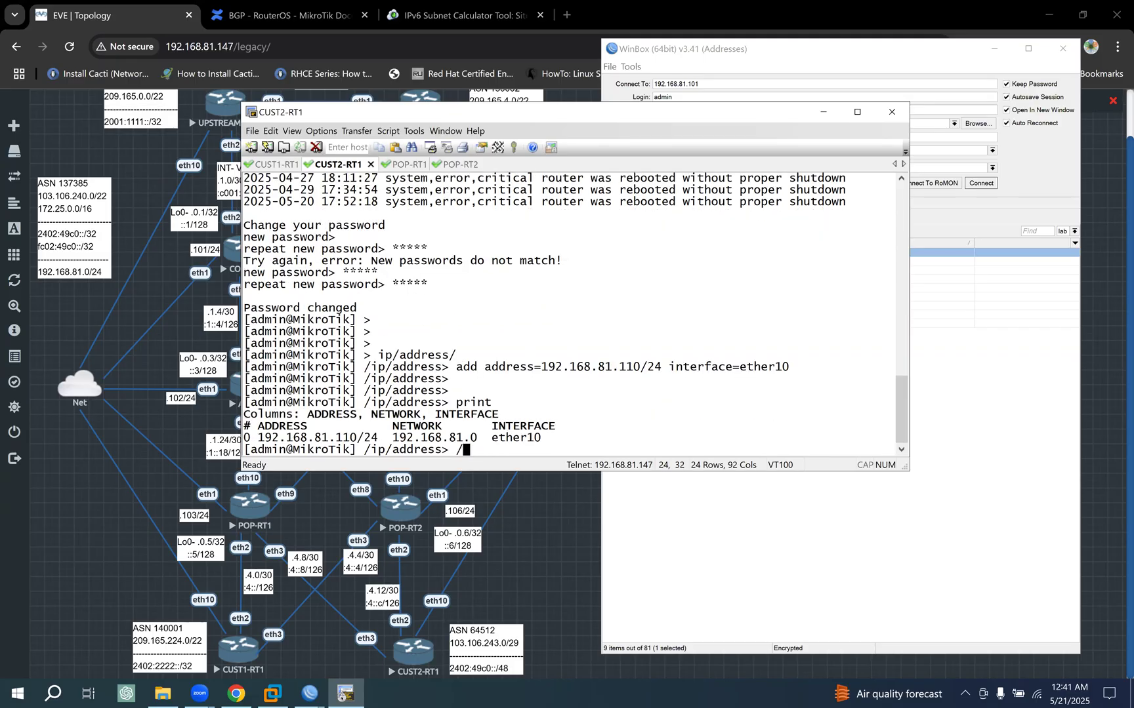
pyautogui.press('Return')
pyautogui.press('Return')
pyautogui.write('export')
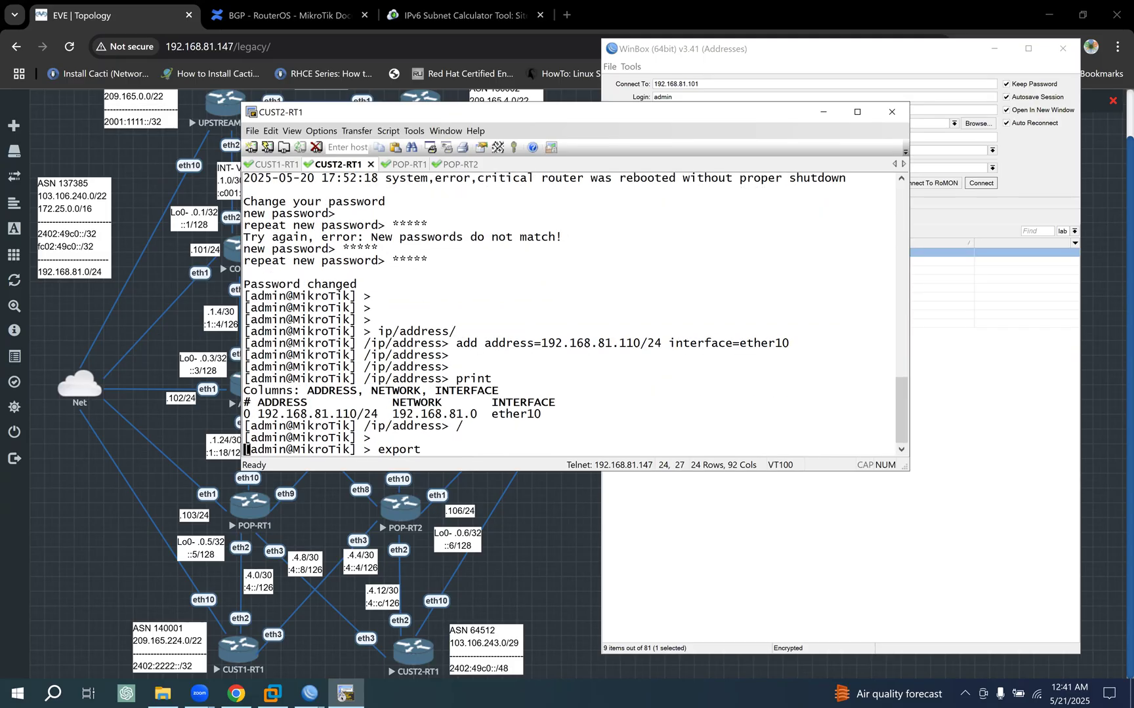
pyautogui.press('Return')
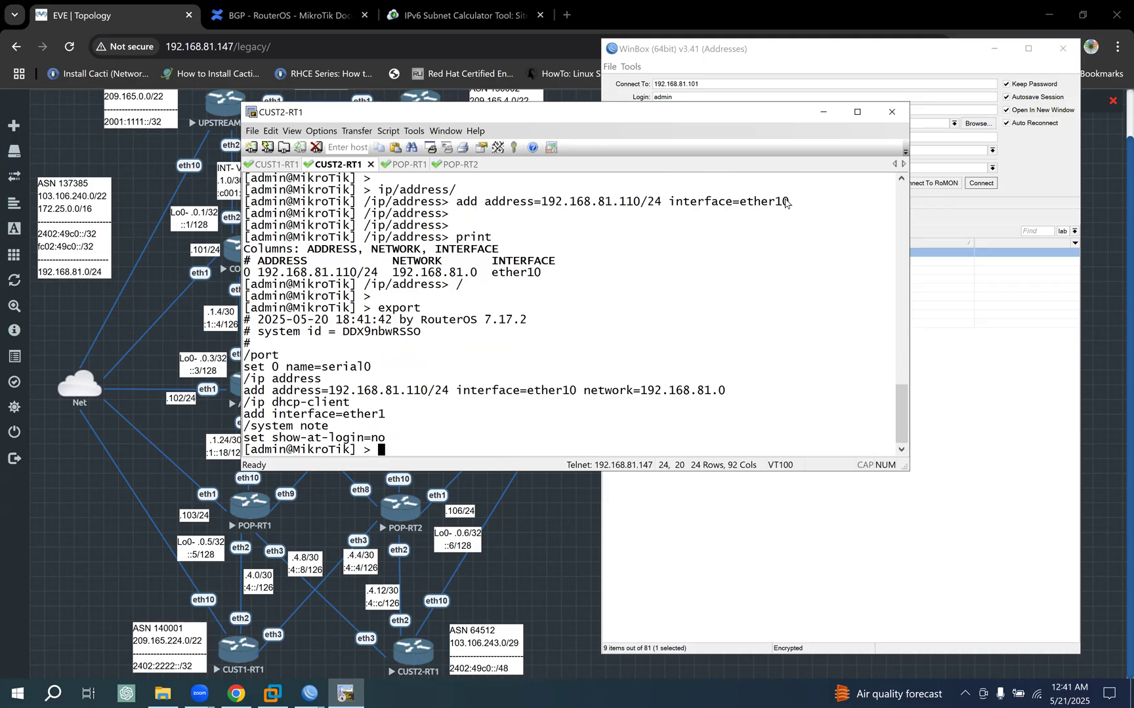
# - Save 192.168.81.110 as a managed router in WinBox and connect to it in a maximized session window
pyautogui.click(824, 113)
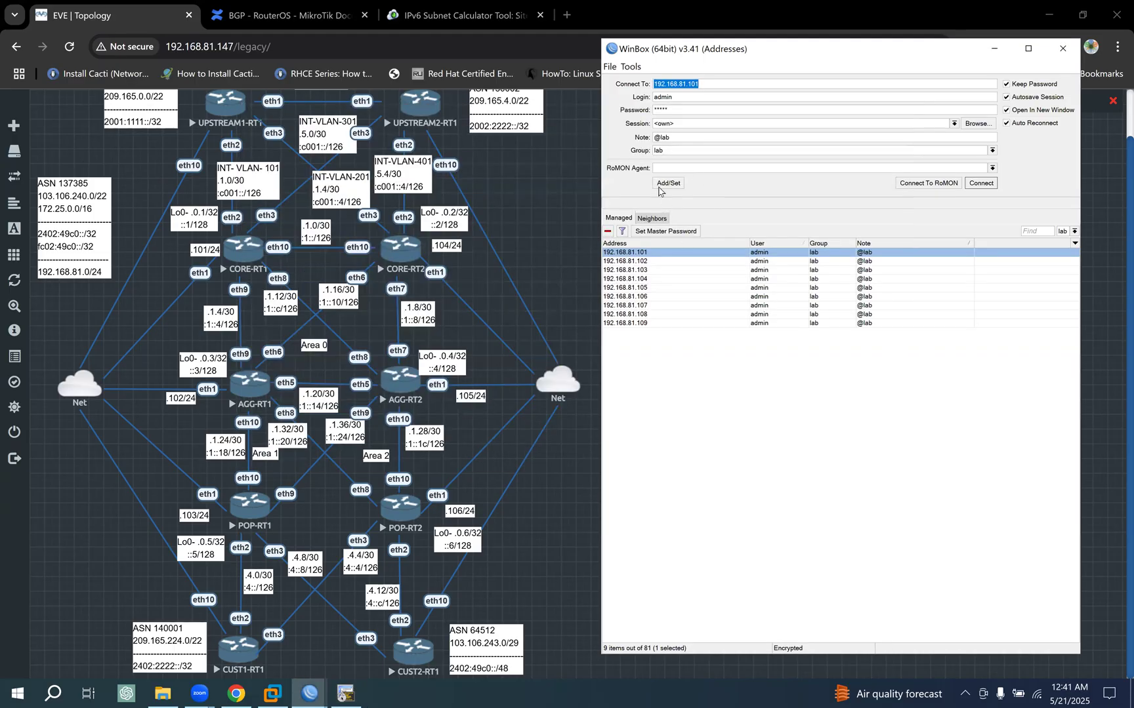
pyautogui.click(720, 86)
pyautogui.click(676, 184)
pyautogui.doubleClick(779, 332)
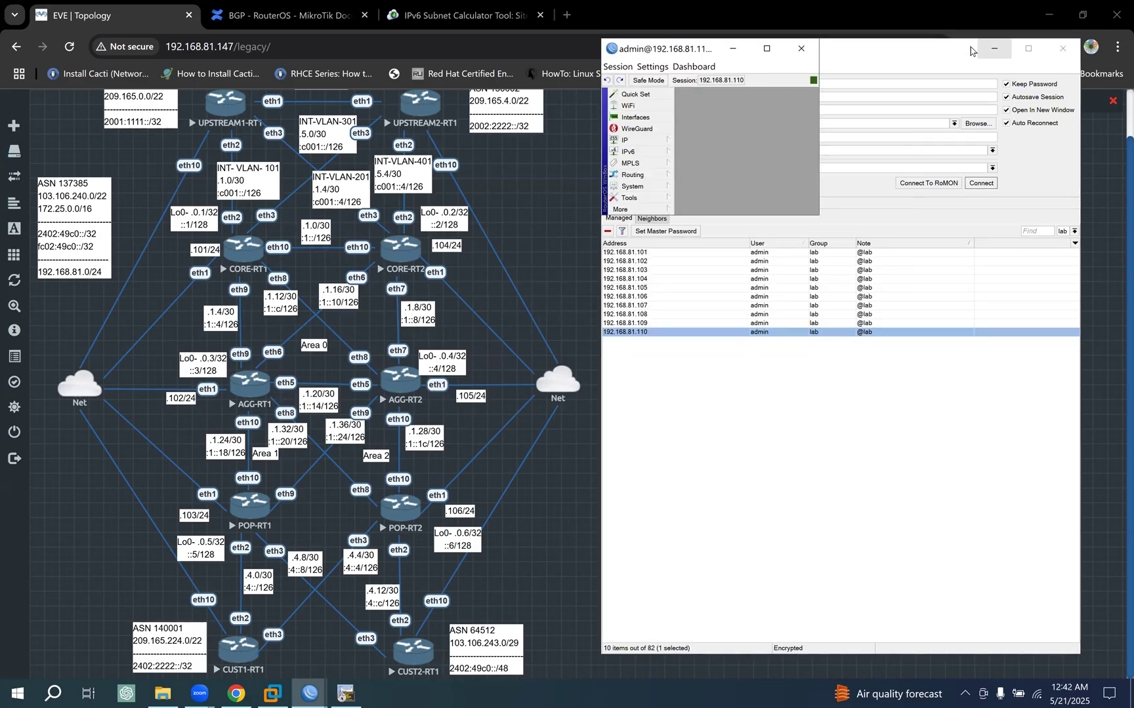
pyautogui.click(994, 49)
pyautogui.click(767, 49)
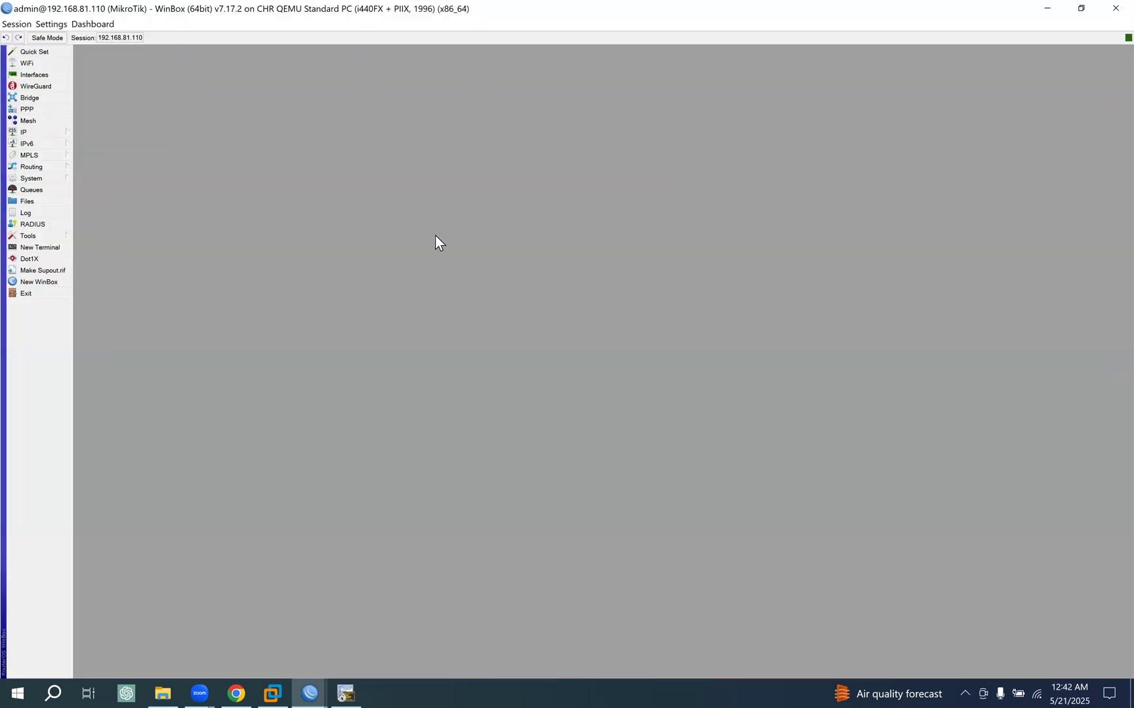
# - Open the IPv4 and IPv6 address lists of the new router and arrange them one above the other
pyautogui.click(41, 131)
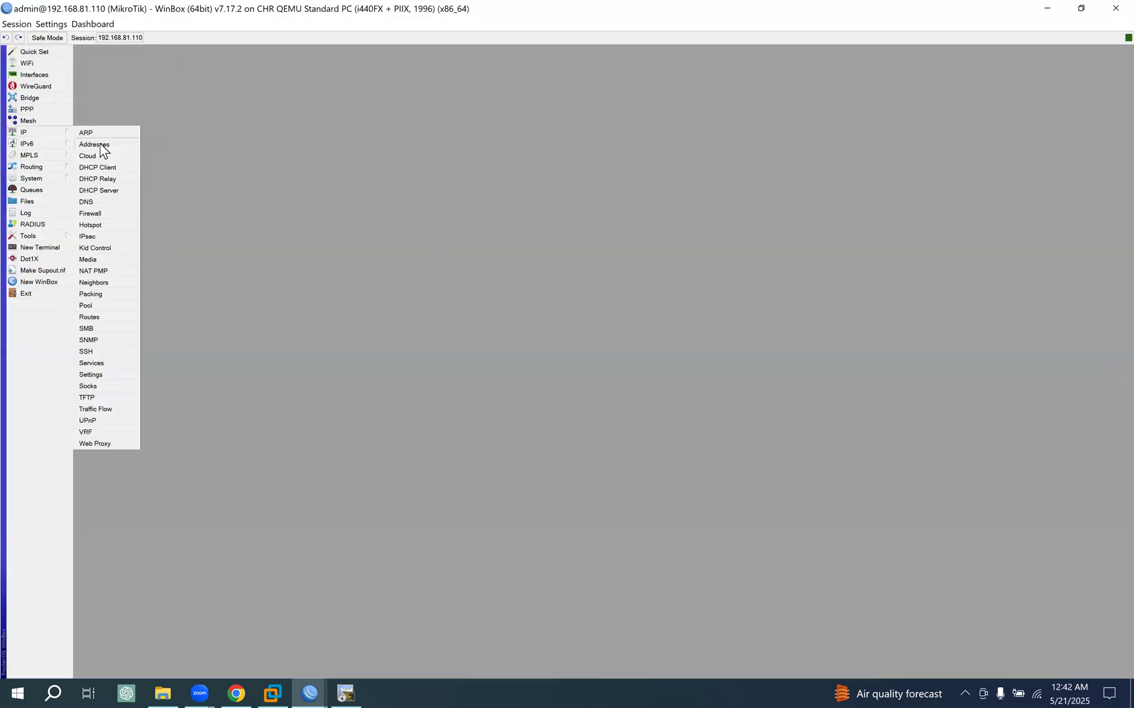
pyautogui.click(100, 145)
pyautogui.moveTo(572, 270); pyautogui.dragTo(216, 138)
pyautogui.moveTo(155, 118); pyautogui.dragTo(139, 69)
pyautogui.click(39, 132)
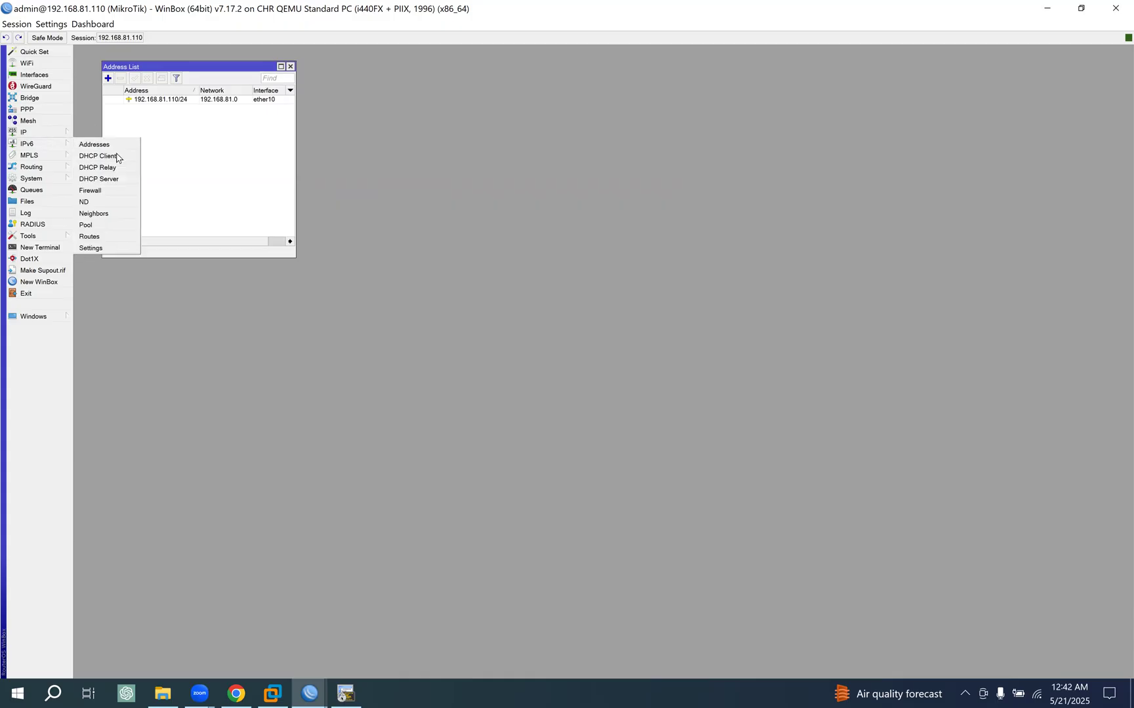
pyautogui.click(100, 145)
pyautogui.moveTo(548, 274); pyautogui.dragTo(179, 301)
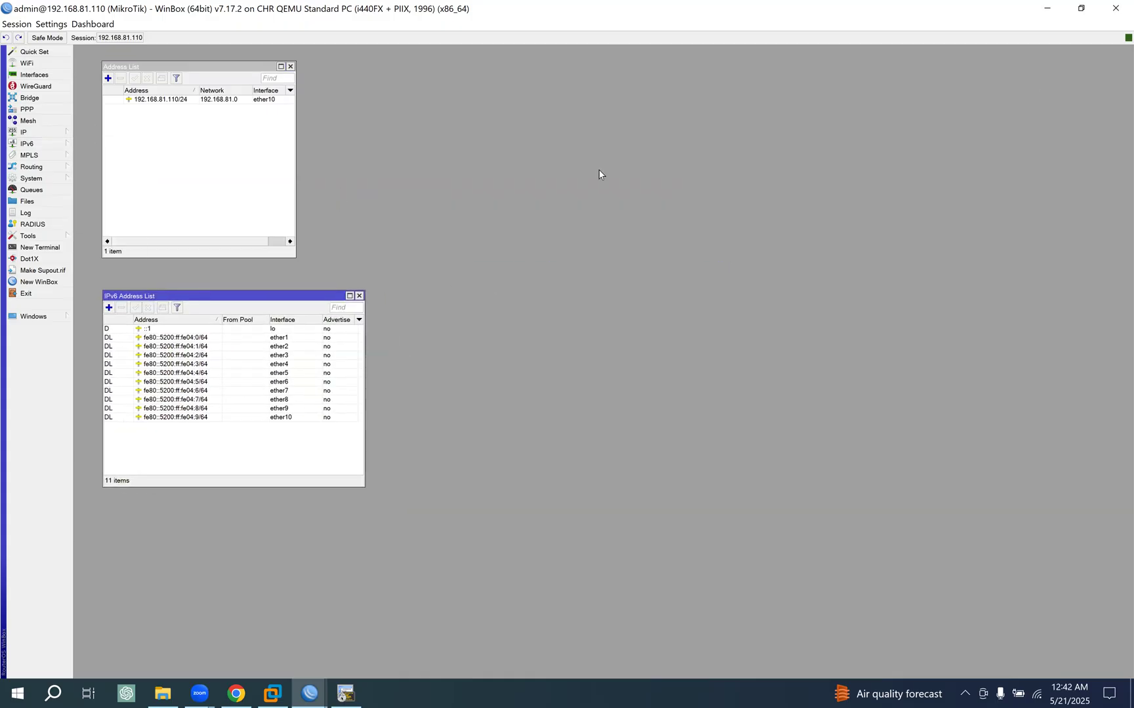
# - Restore and resize the WinBox session window beside the topology diagram, fitting both address lists inside it
pyautogui.click(1079, 9)
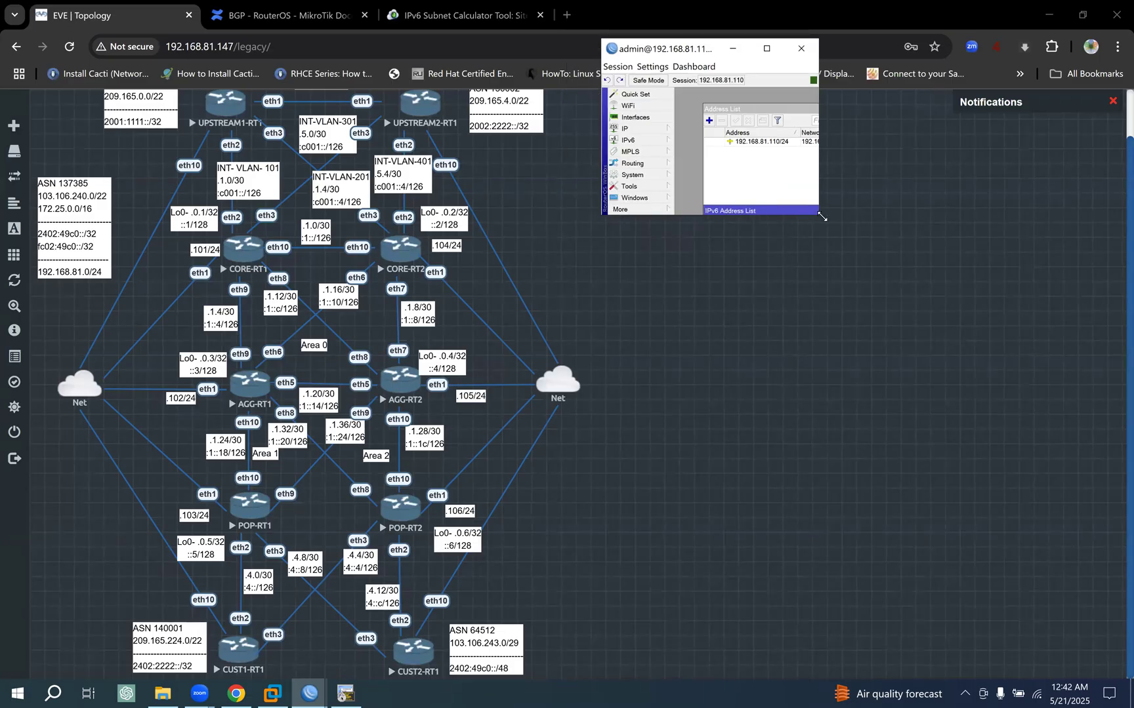
pyautogui.moveTo(822, 216); pyautogui.dragTo(1048, 555)
pyautogui.moveTo(796, 328); pyautogui.dragTo(776, 312)
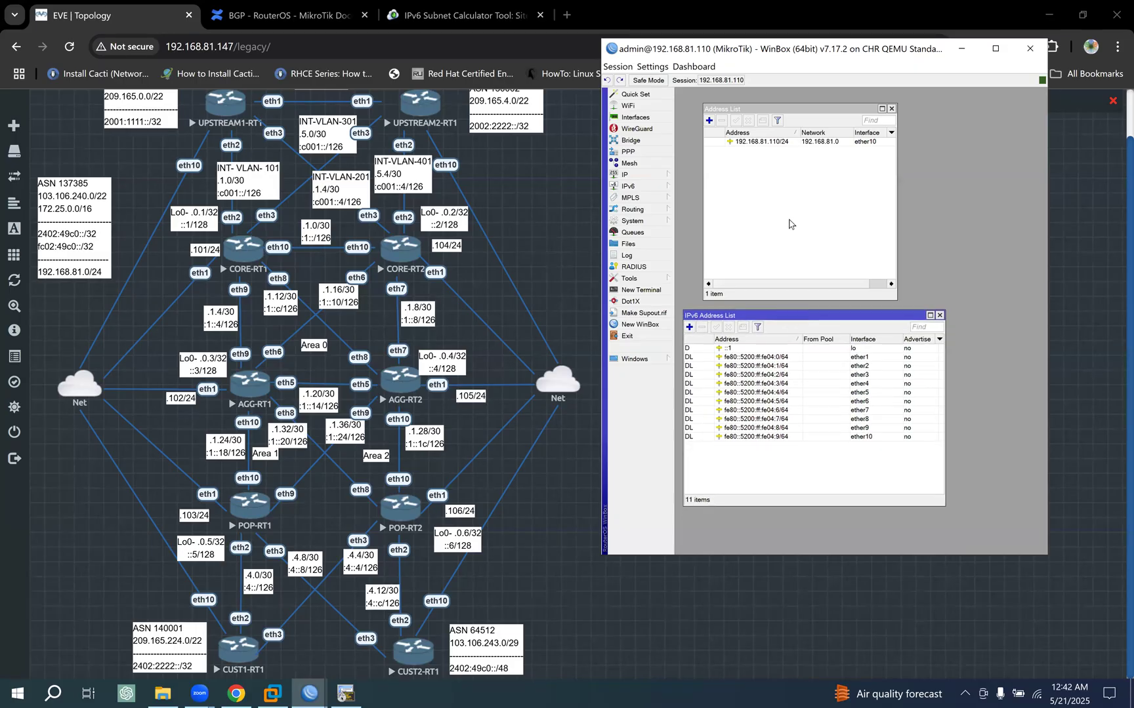
pyautogui.moveTo(764, 110); pyautogui.dragTo(740, 112)
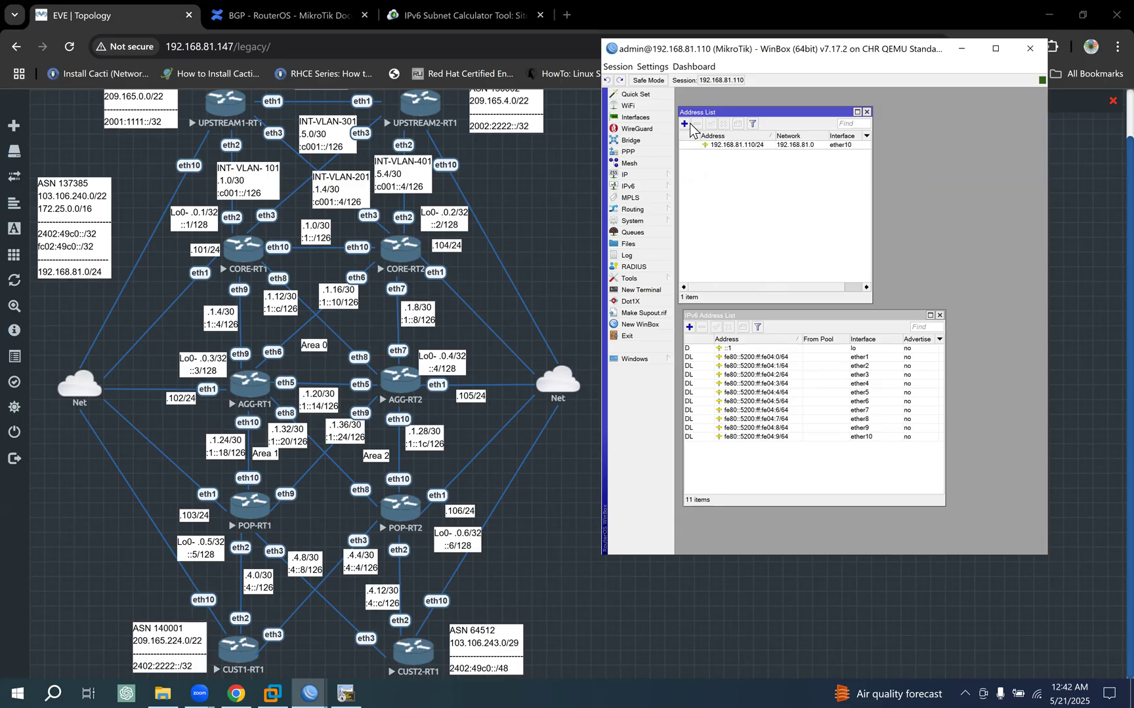
# - Set the router's system identity to CUST2-RT1
pyautogui.click(649, 223)
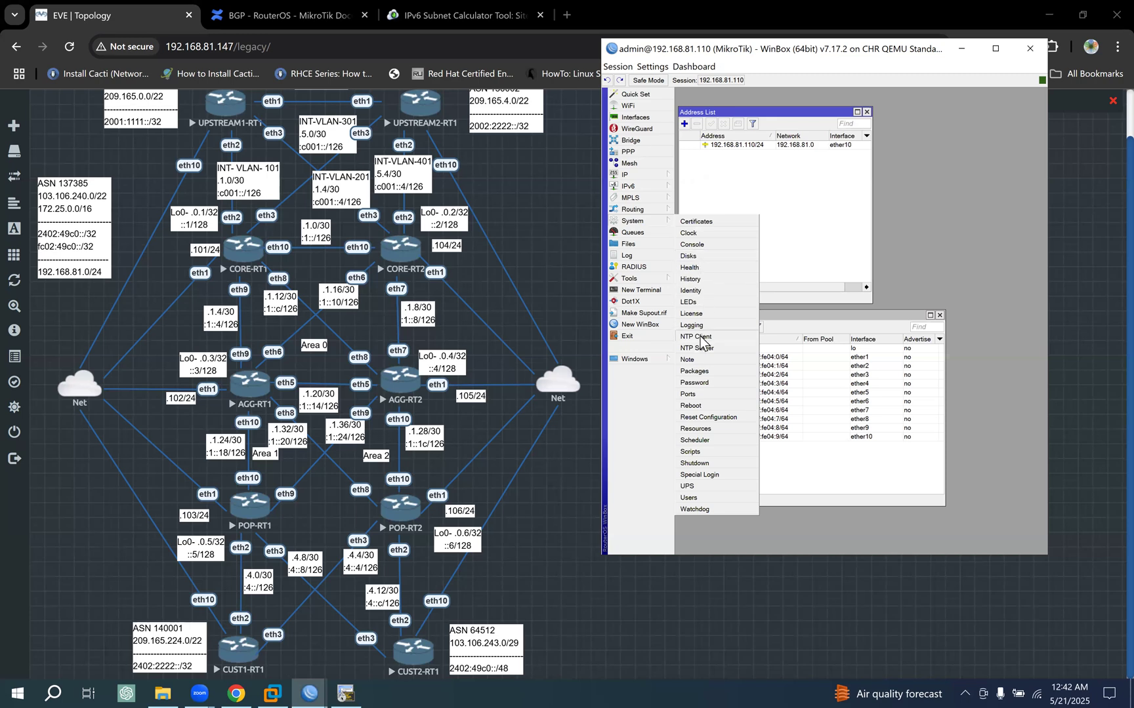
pyautogui.click(692, 291)
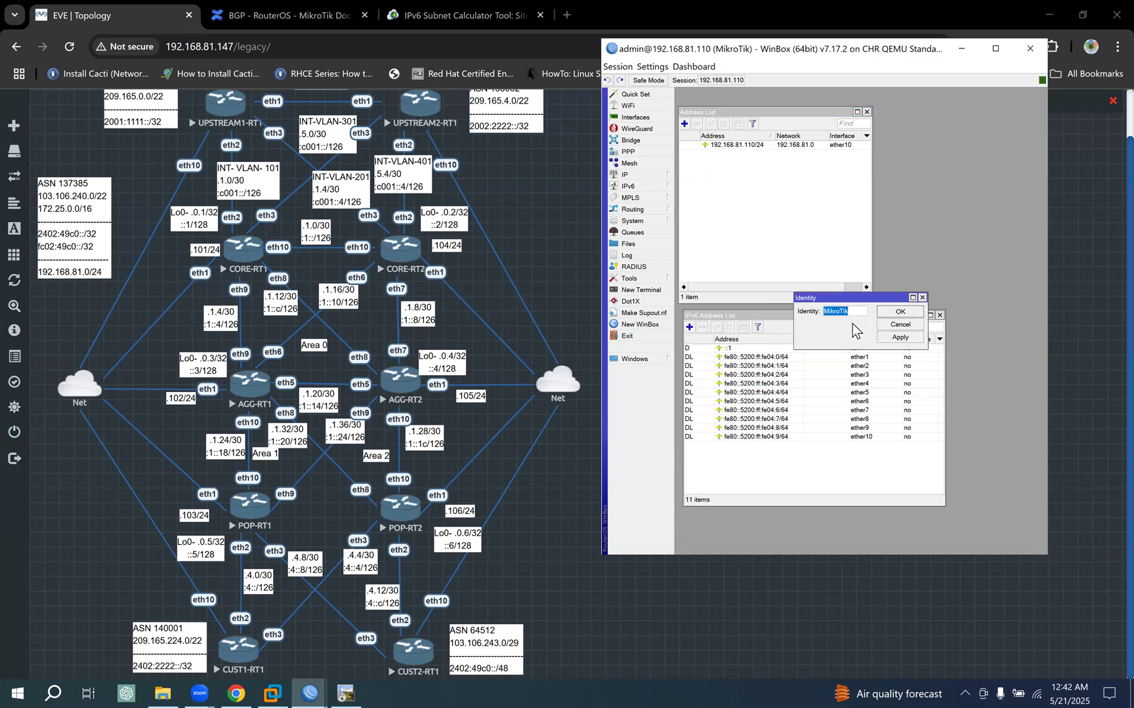
pyautogui.write('CUST2-RT1')
pyautogui.click(900, 312)
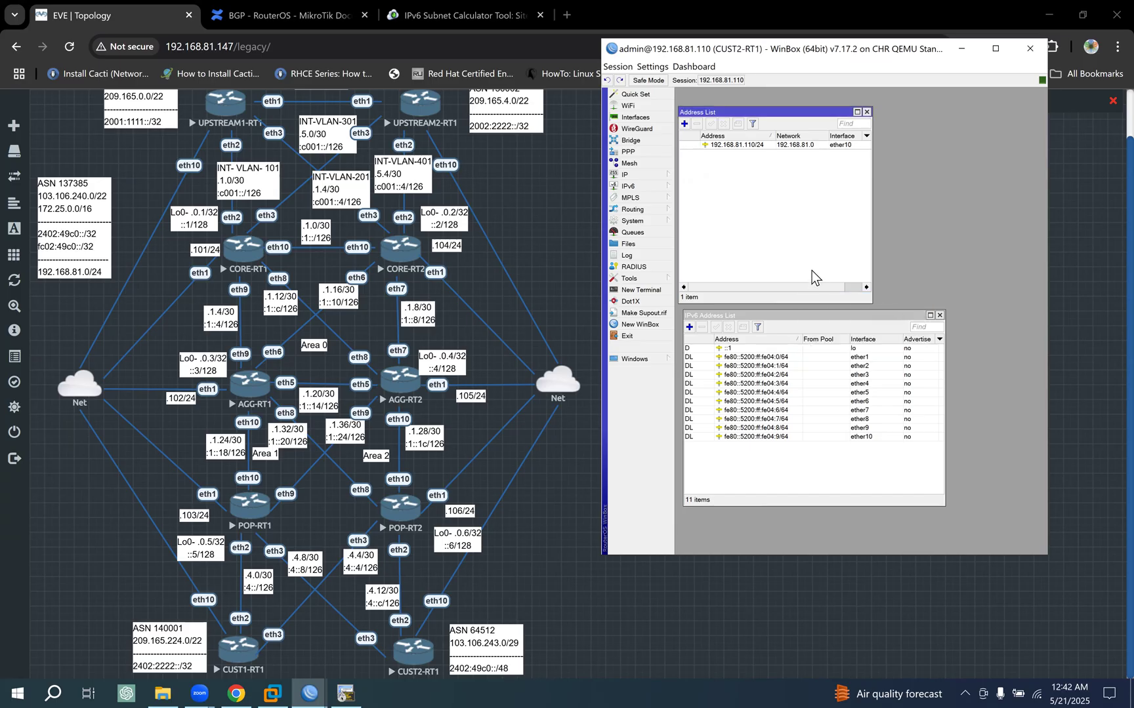
# - Add the IPv4 loopback address 103.106.243.1/32 on interface lo of CUST2-RT1
pyautogui.click(683, 123)
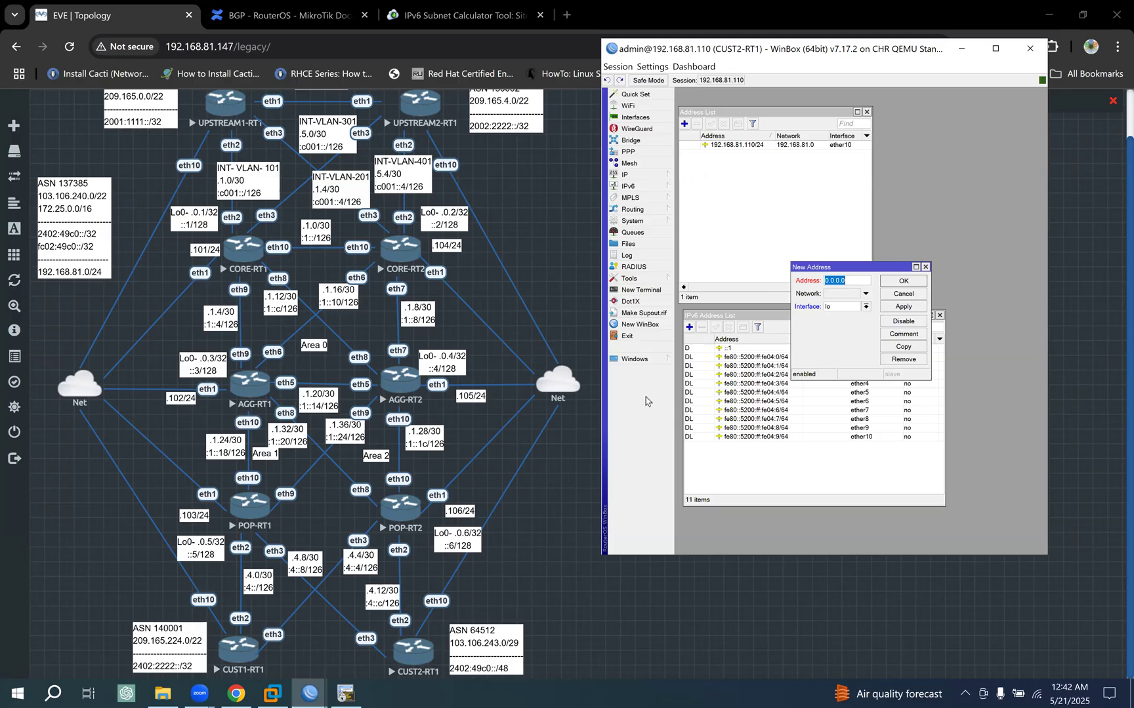
pyautogui.write('1')
pyautogui.write('03.106.243.1/32')
pyautogui.click(905, 307)
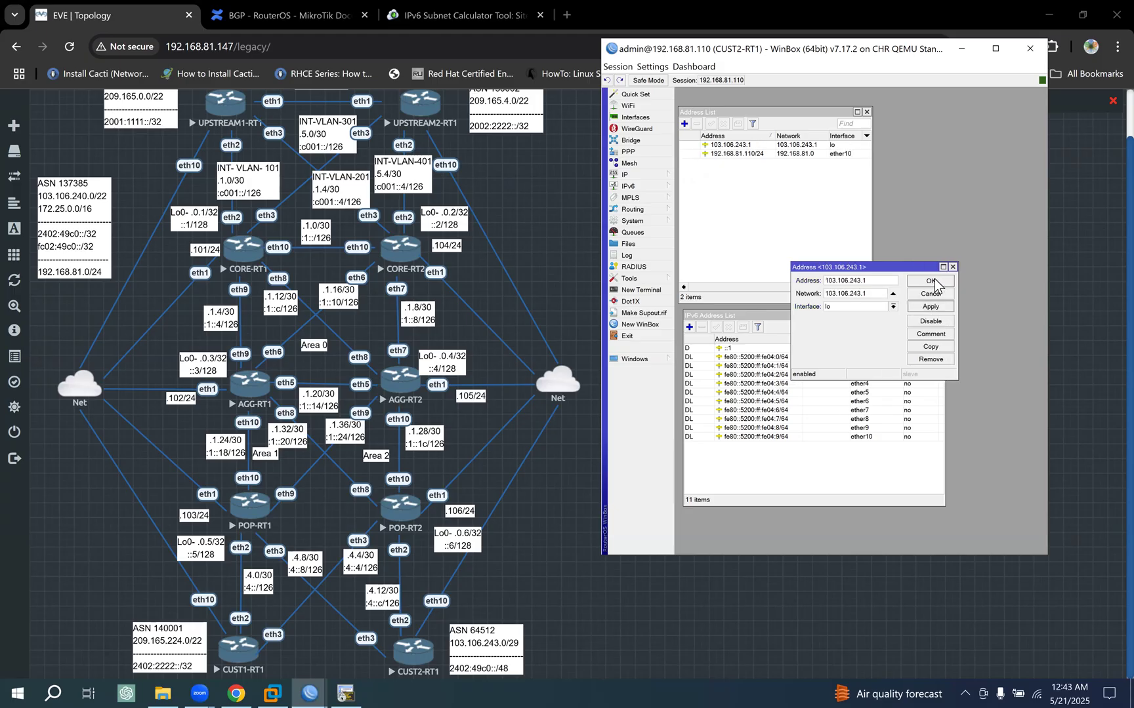
pyautogui.click(934, 281)
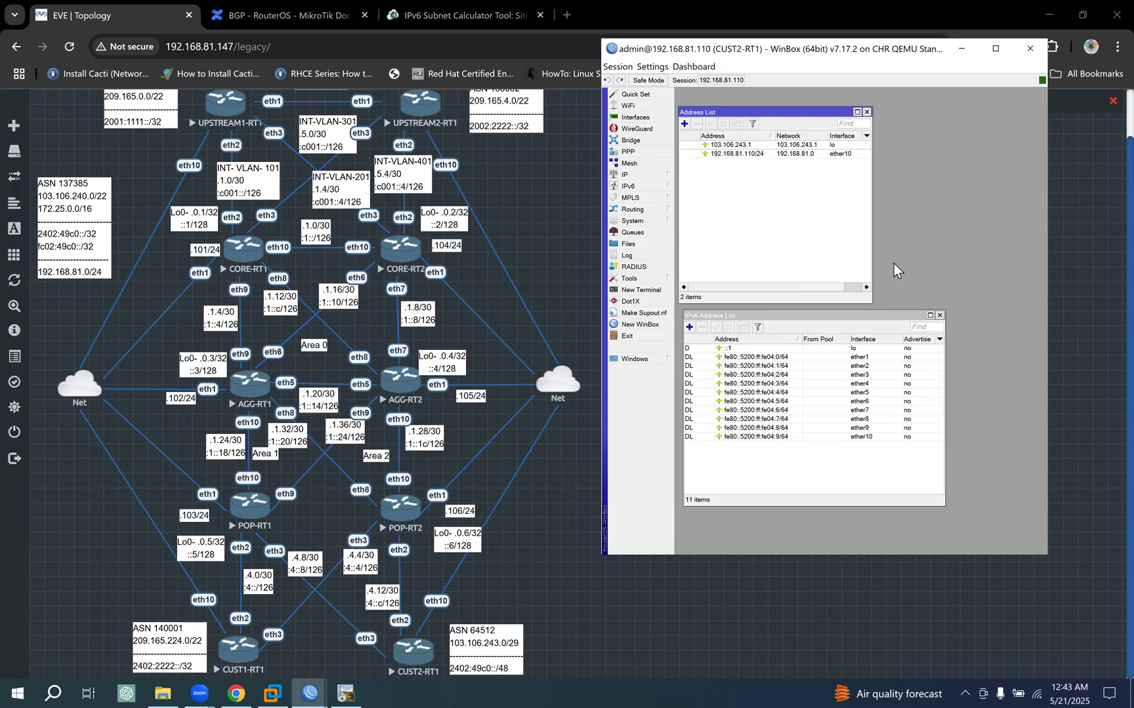
# - Add the IPv6 loopback address 2402:49c0::1/128 on interface lo of CUST2-RT1 with Advertise turned off
pyautogui.click(689, 327)
pyautogui.click(817, 328)
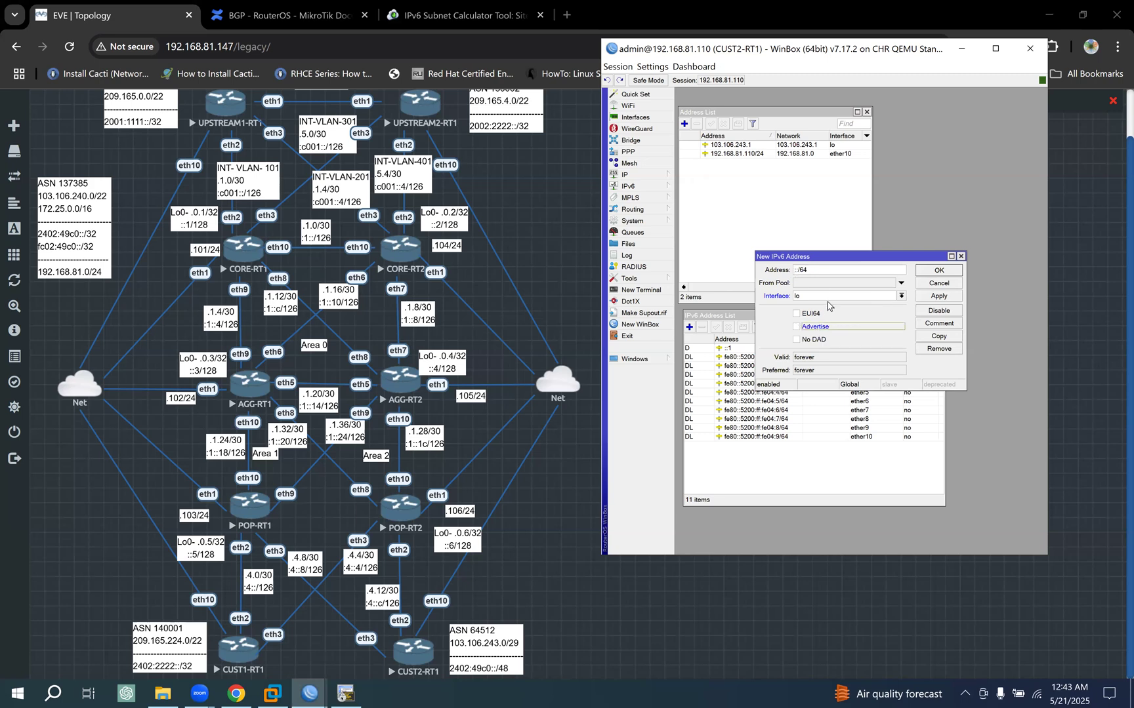
pyautogui.write('2402:49c0')
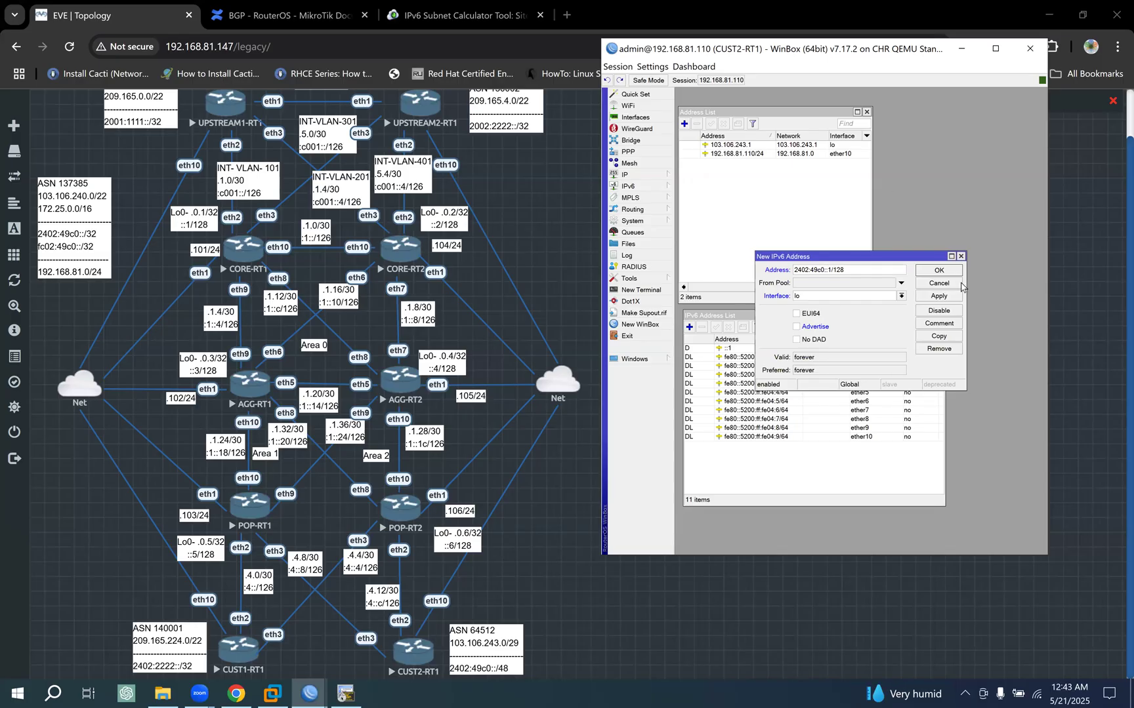
pyautogui.click(948, 298)
pyautogui.click(939, 270)
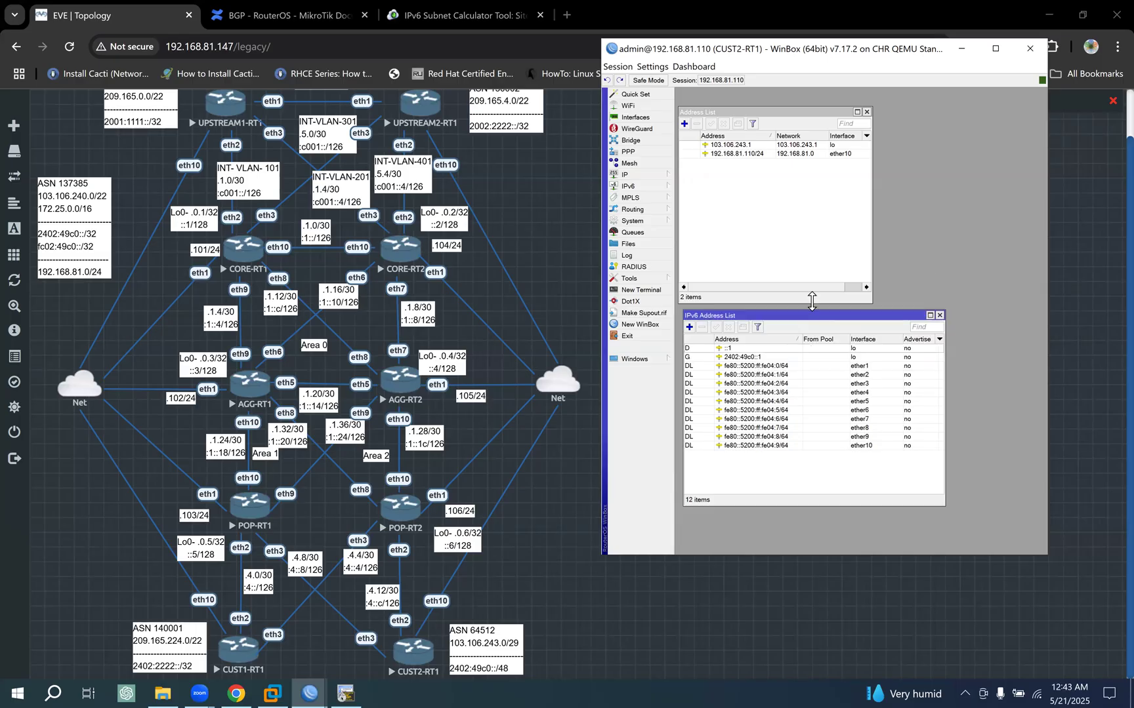
pyautogui.click(769, 358)
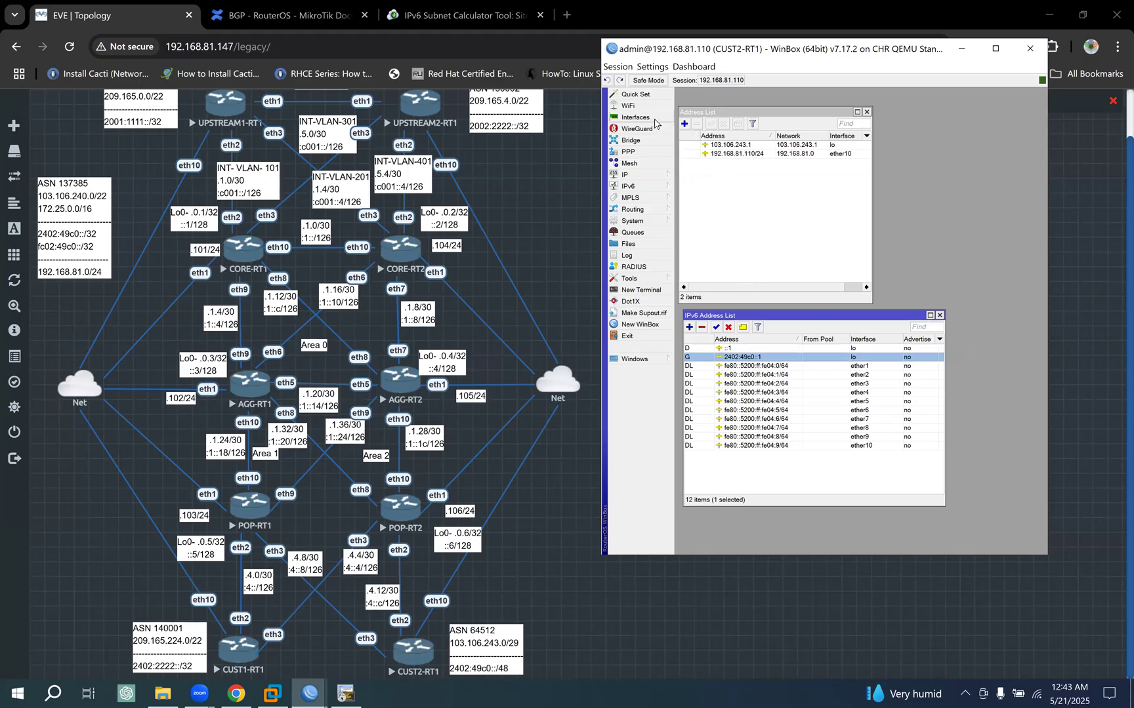
# - Open the interface list of CUST2-RT1 and widen both the session window and the list
pyautogui.click(631, 117)
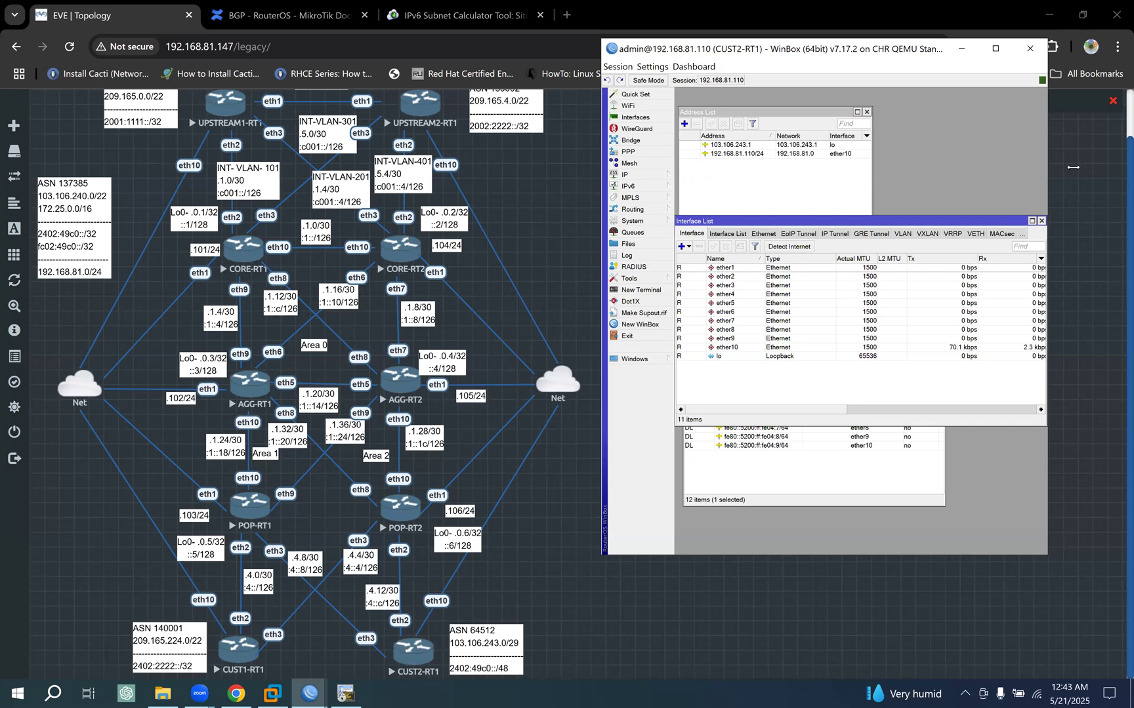
pyautogui.moveTo(1073, 167); pyautogui.dragTo(1093, 169)
pyautogui.moveTo(1046, 308); pyautogui.dragTo(1088, 309)
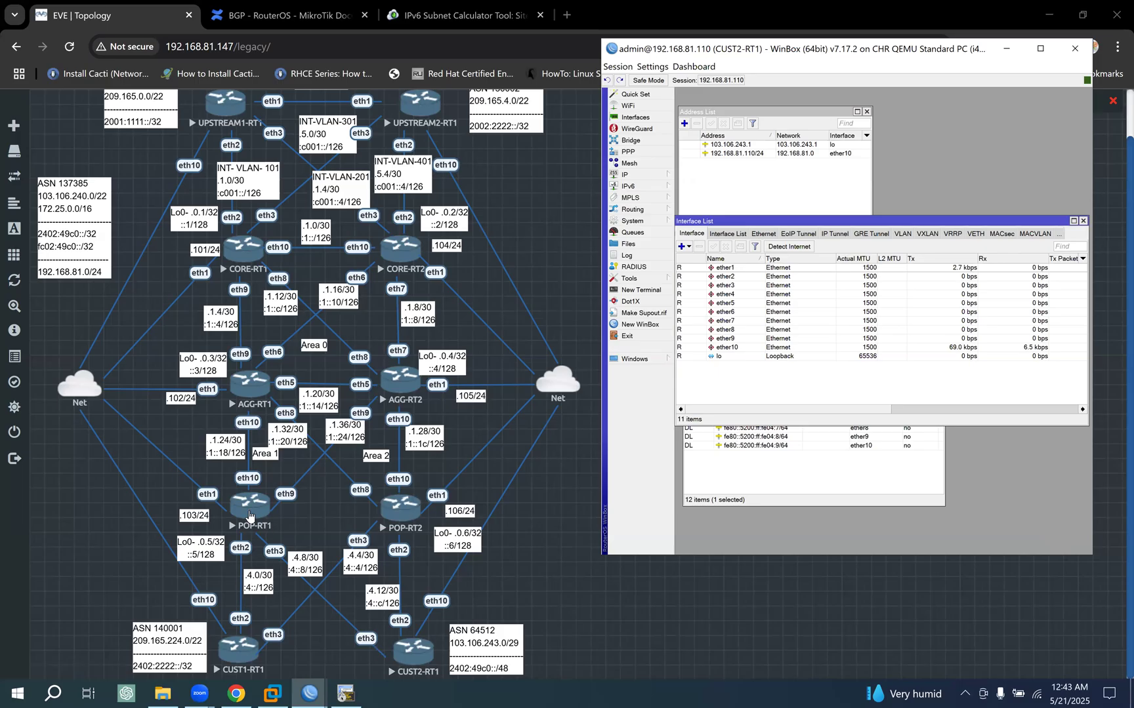
# - Comment interface ether3 as POP-RT1, copying the router name from the POP-RT1 terminal prompt
pyautogui.click(731, 286)
pyautogui.click(740, 247)
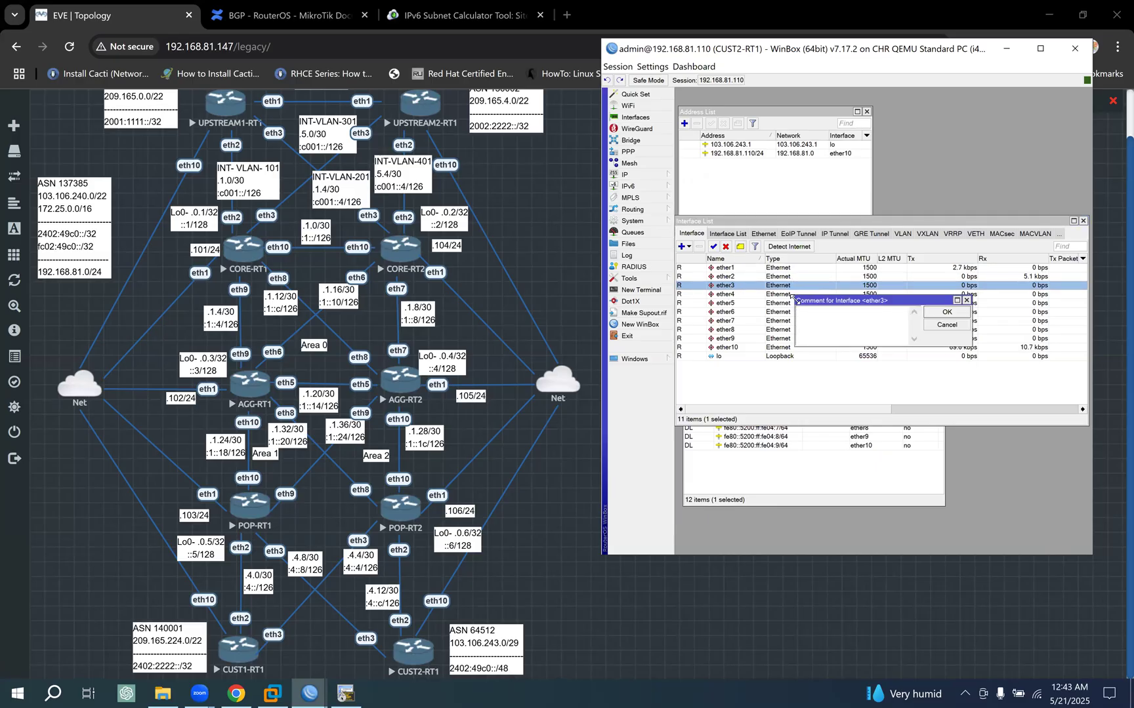
pyautogui.click(346, 694)
pyautogui.click(405, 164)
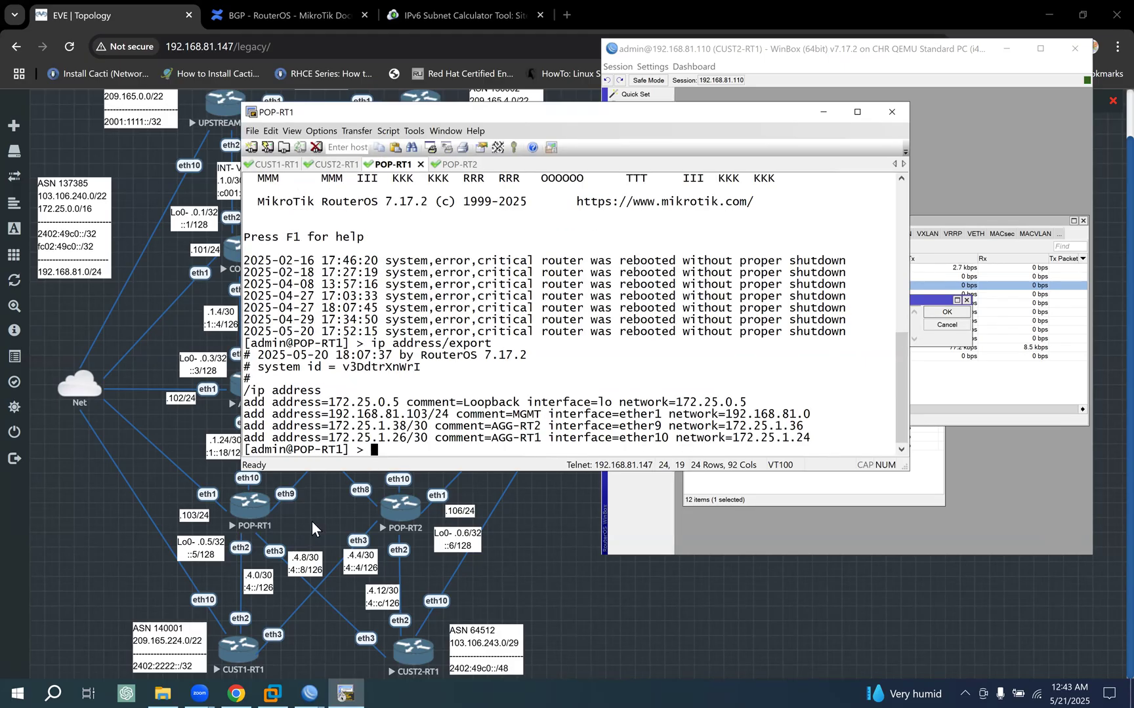
pyautogui.doubleClick(348, 451)
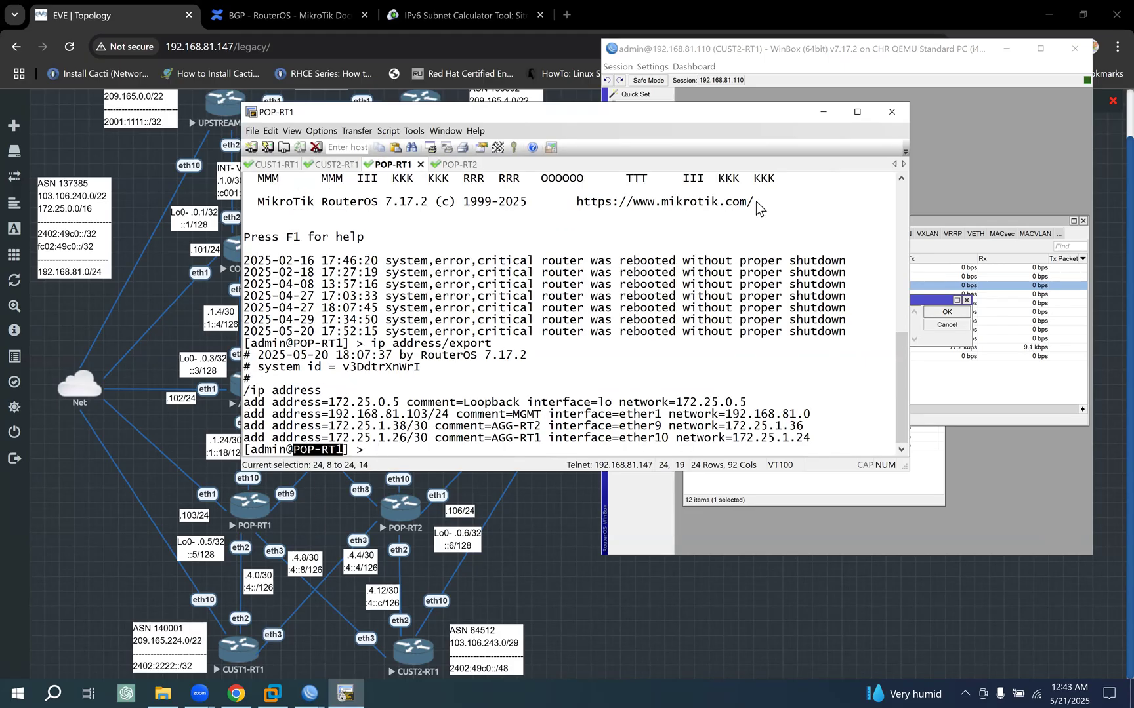
pyautogui.click(823, 112)
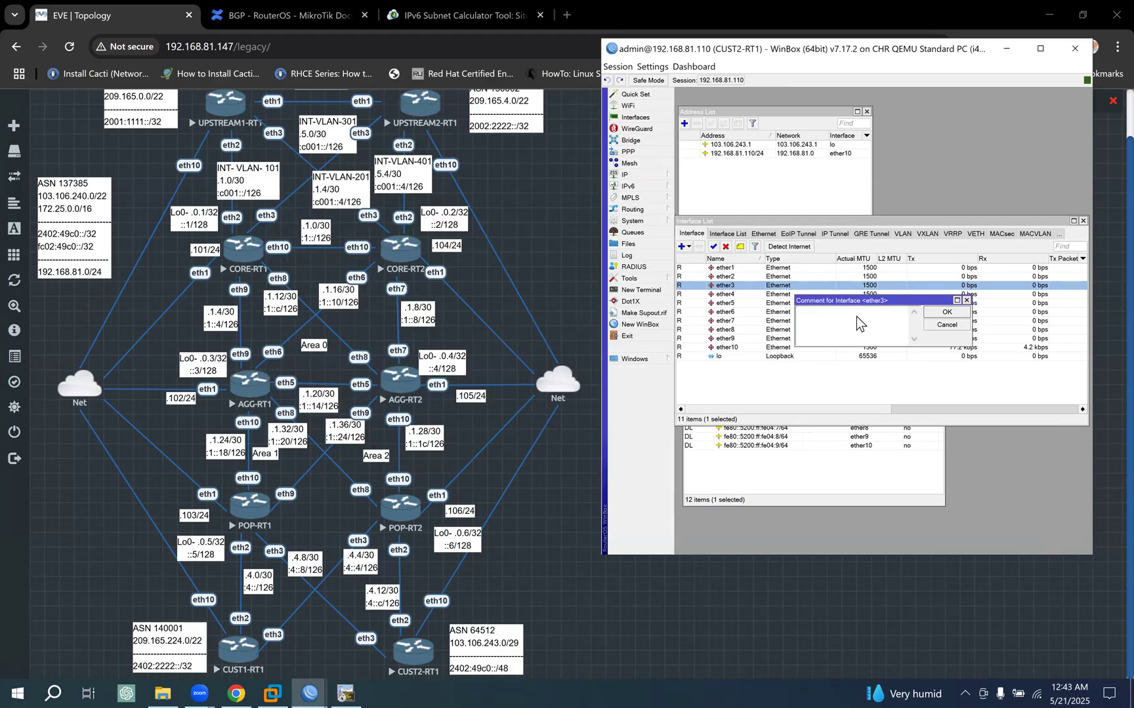
pyautogui.write('POP-RT1')
pyautogui.click(945, 313)
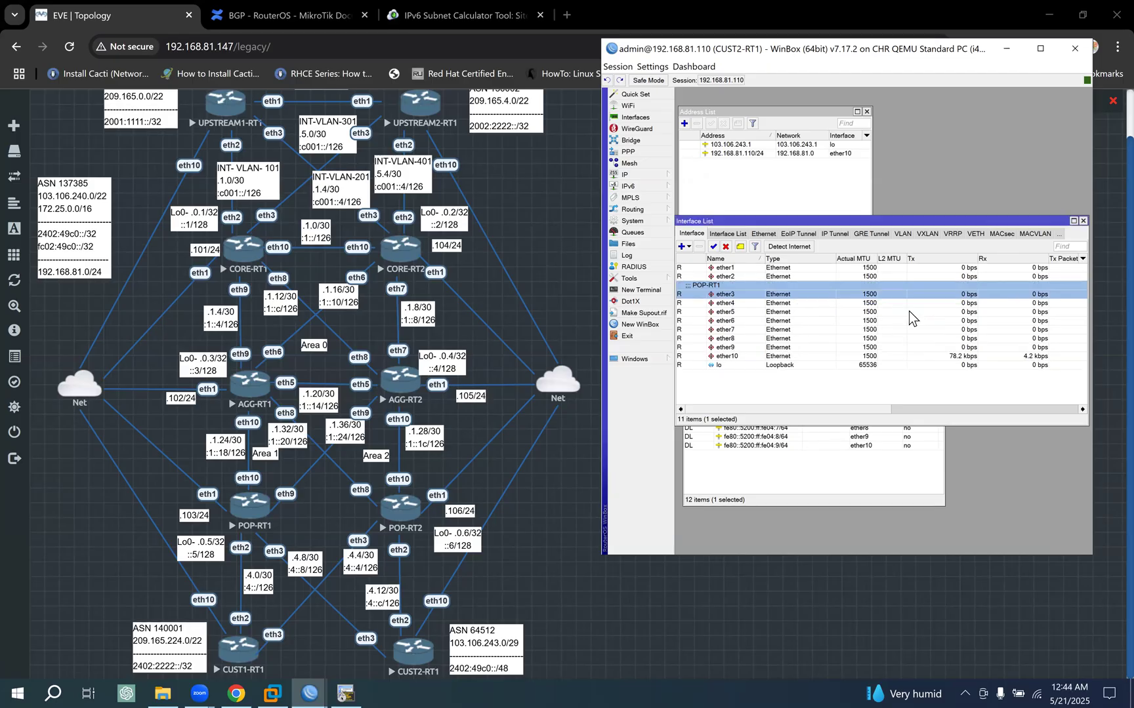
# - Comment interface ether2 as POP-RT2 and move the interface list below the IPv4 address list
pyautogui.click(734, 275)
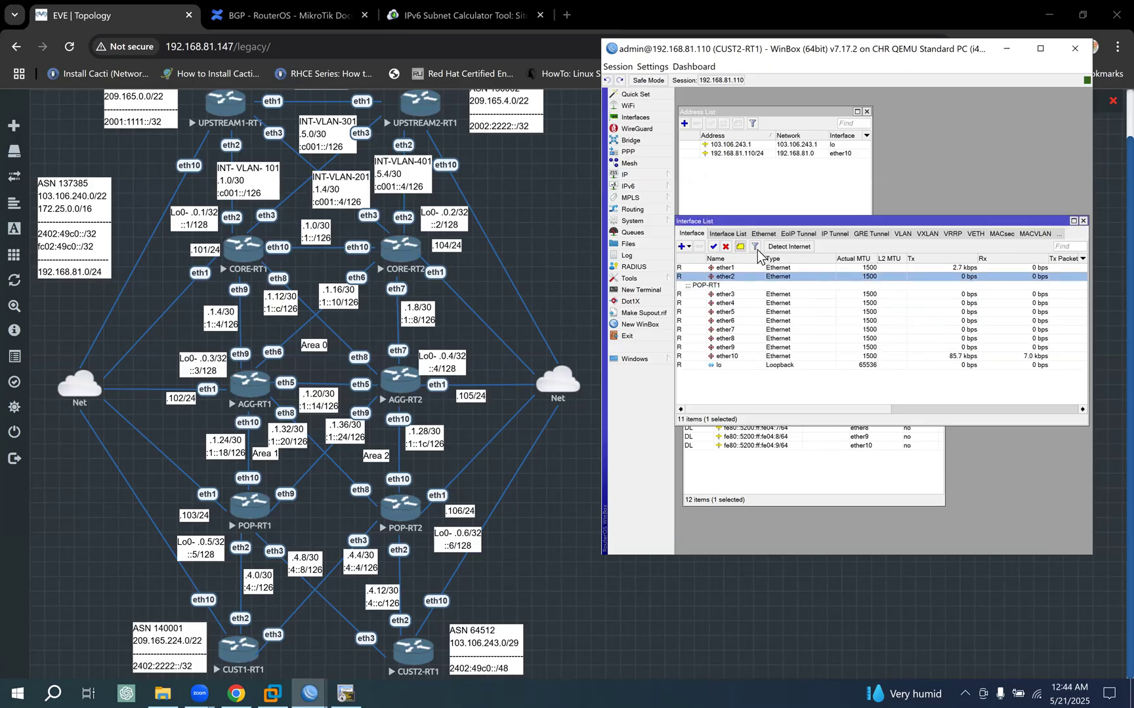
pyautogui.click(740, 247)
pyautogui.write('POP-RT1')
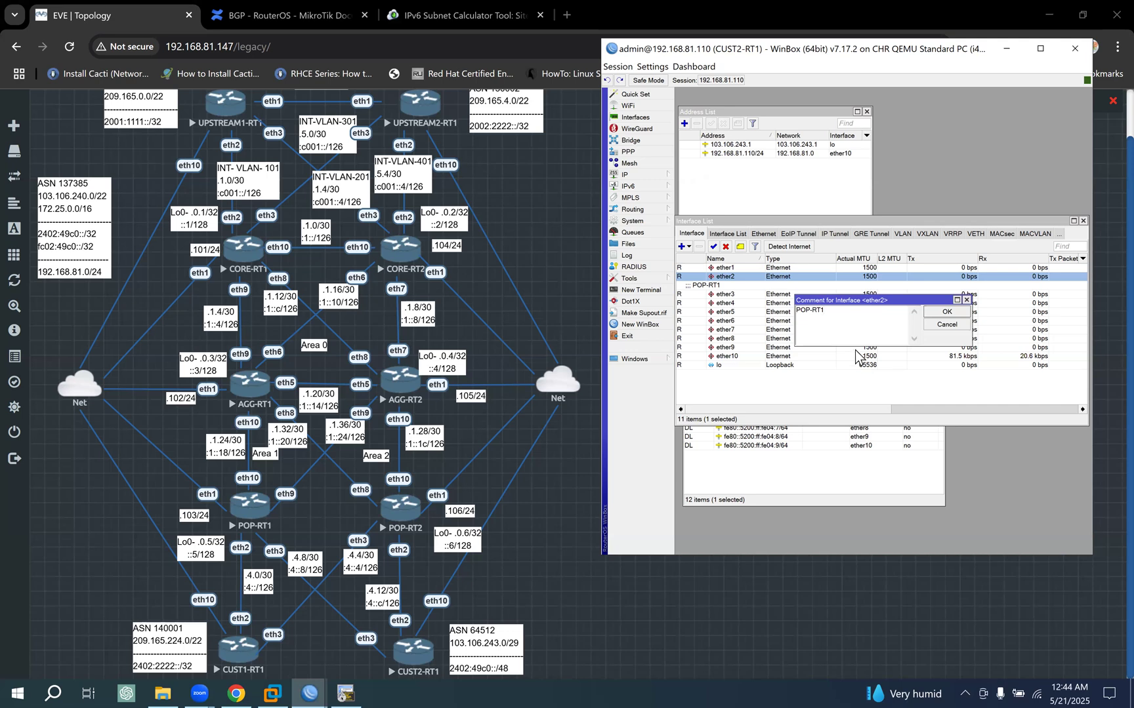
pyautogui.write('2')
pyautogui.click(951, 313)
pyautogui.moveTo(827, 232); pyautogui.dragTo(833, 322)
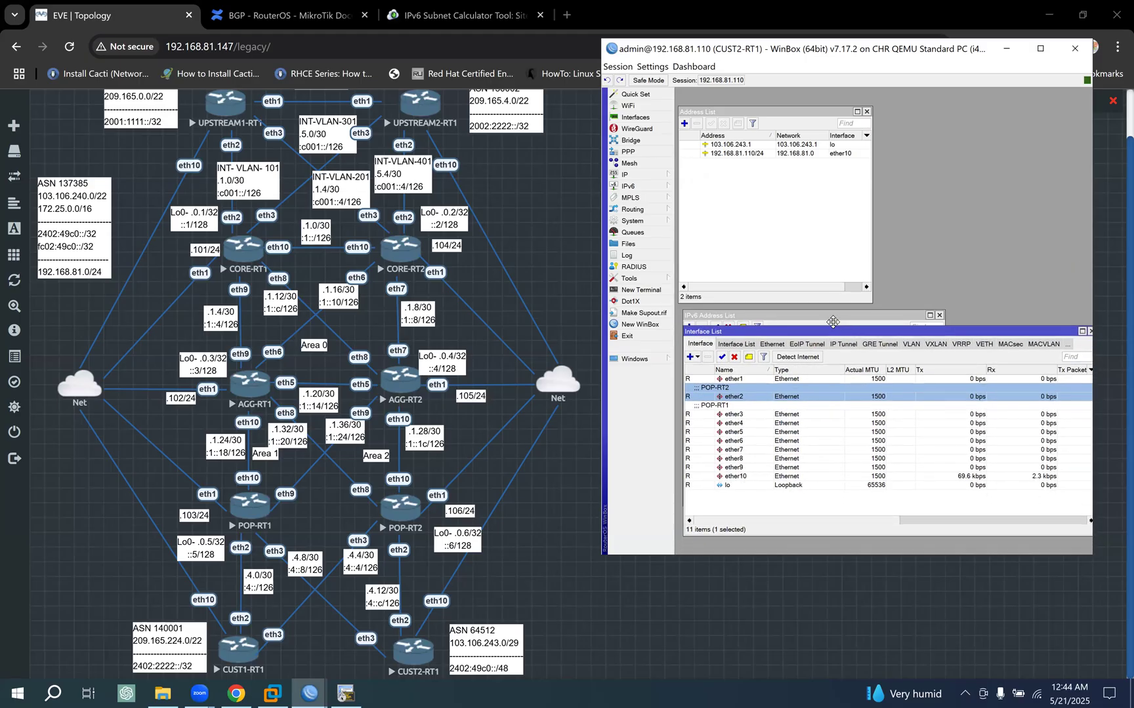
# - Add the IPv4 address 172.25.4.14/30 on interface ether2 of CUST2-RT1
pyautogui.click(684, 123)
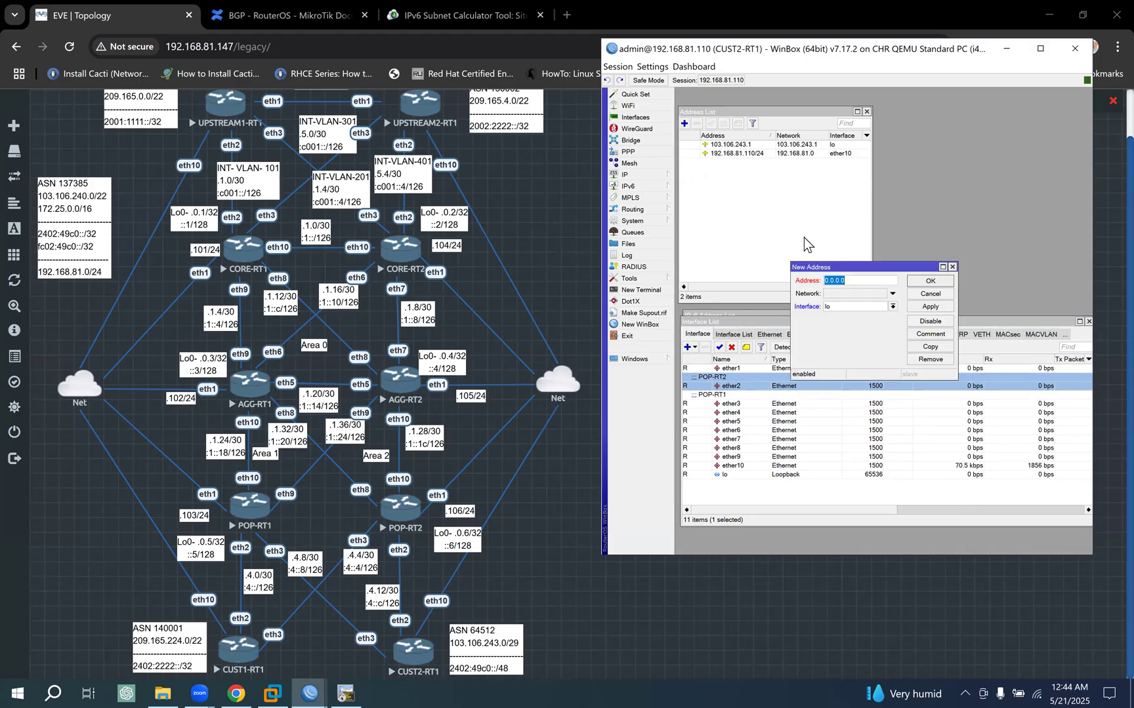
pyautogui.click(865, 306)
pyautogui.click(847, 322)
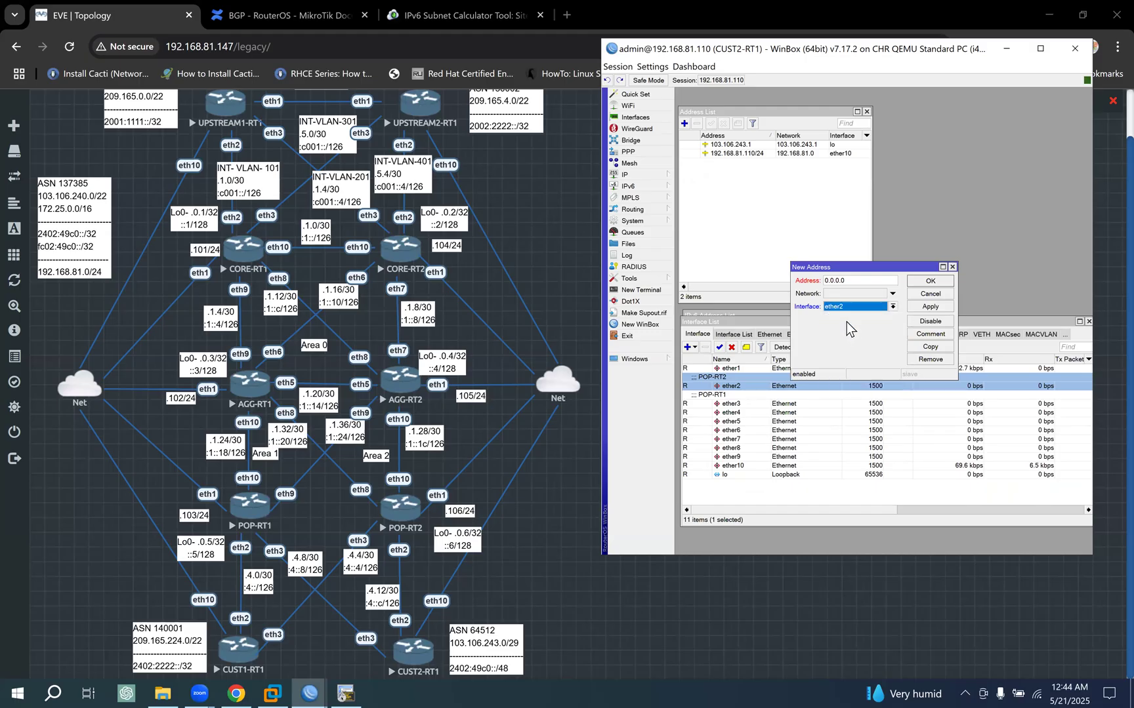
pyautogui.doubleClick(862, 280)
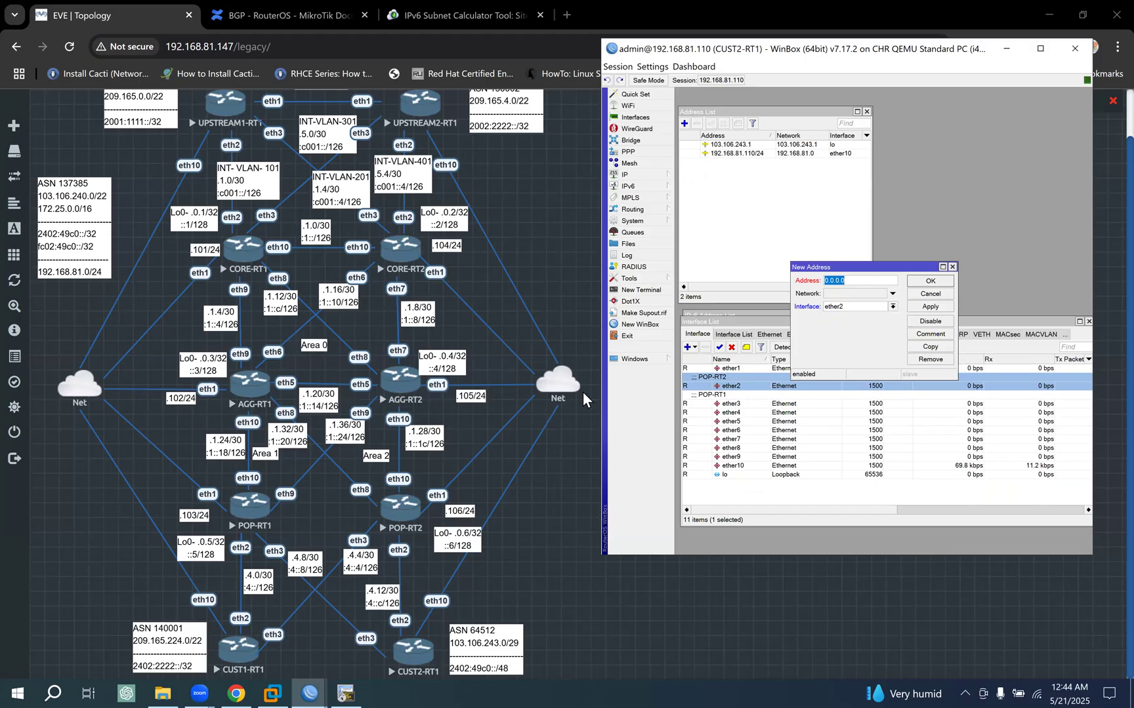
pyautogui.write('172/')
pyautogui.write('25.4')
pyautogui.write('.14')
pyautogui.click(937, 307)
# - Comment the 172.25.4.14/30 address as POP-RT2, copying the text from the ether2 interface comment
pyautogui.click(930, 334)
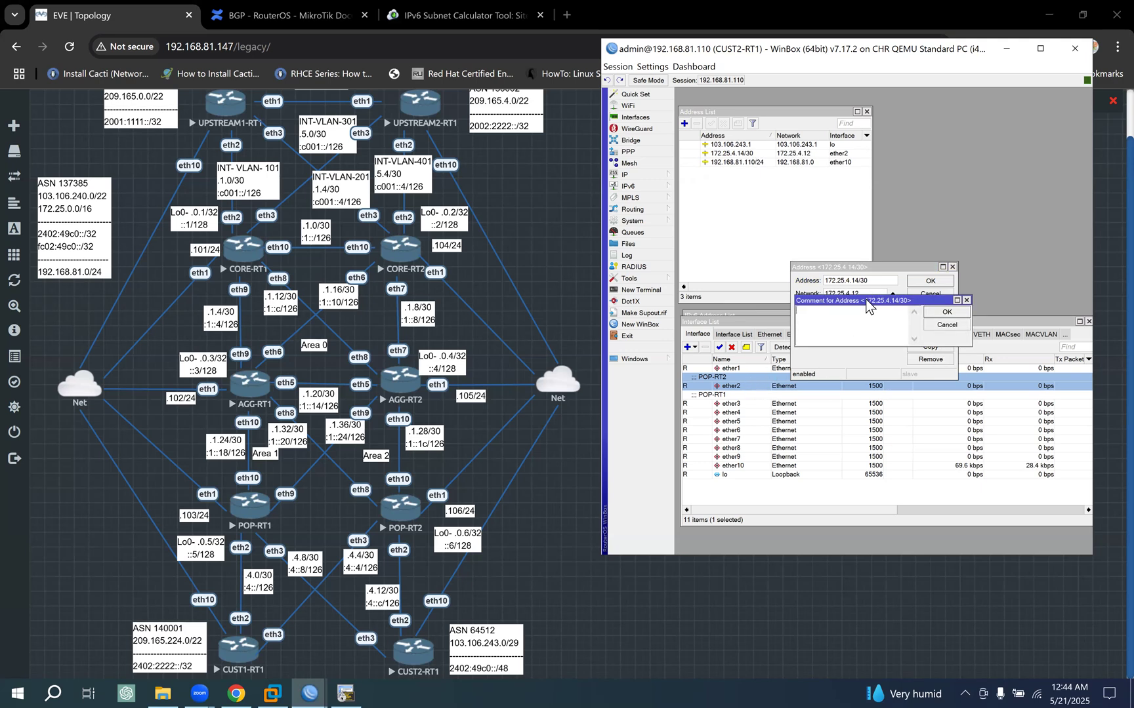
pyautogui.moveTo(864, 300); pyautogui.dragTo(886, 225)
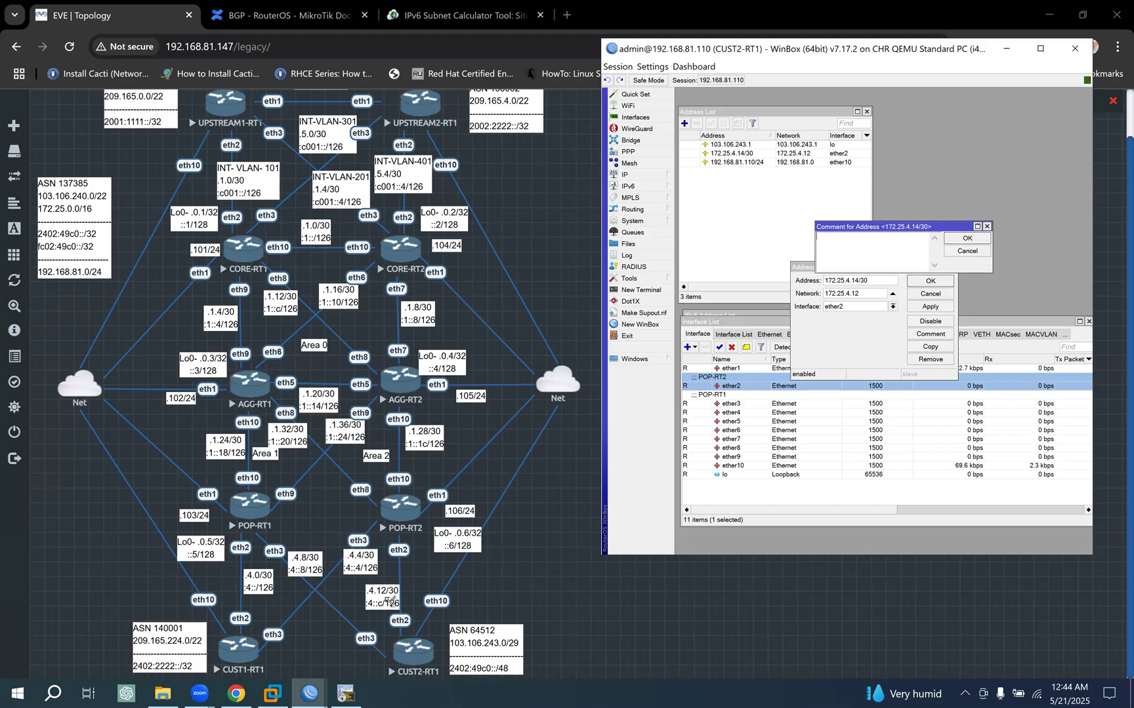
pyautogui.doubleClick(730, 387)
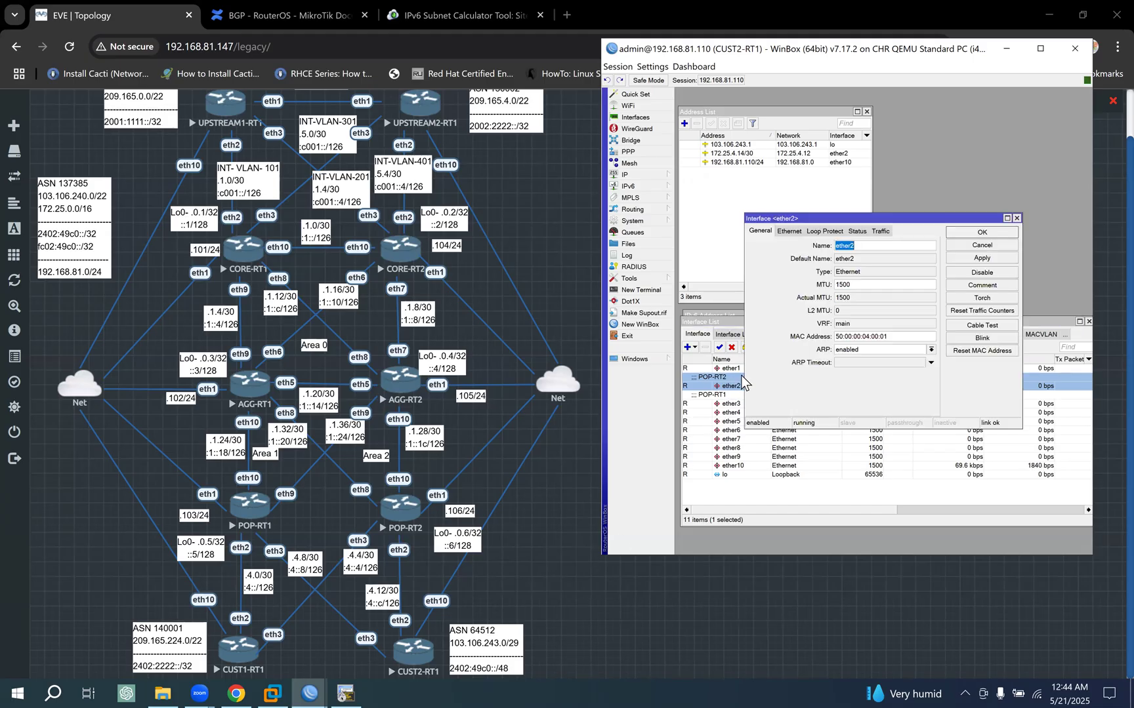
pyautogui.click(997, 287)
pyautogui.hotkey('ctrl', 'c')
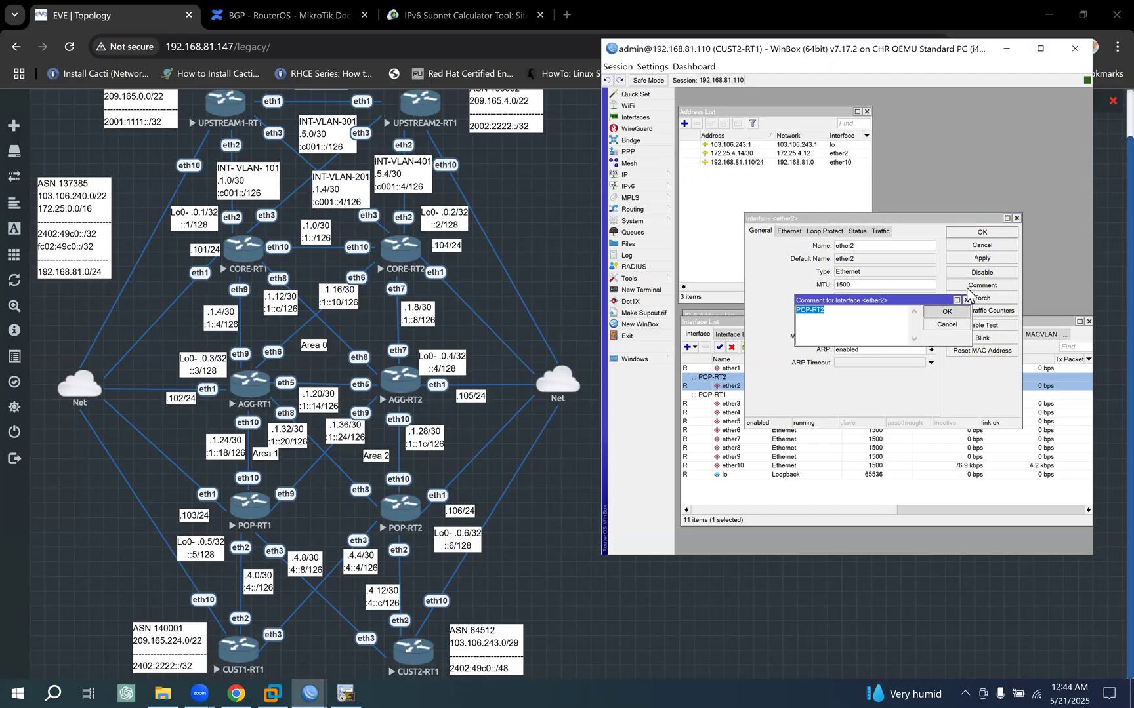
pyautogui.click(946, 312)
pyautogui.click(990, 232)
pyautogui.click(852, 248)
pyautogui.hotkey('ctrl', 'v')
pyautogui.click(969, 240)
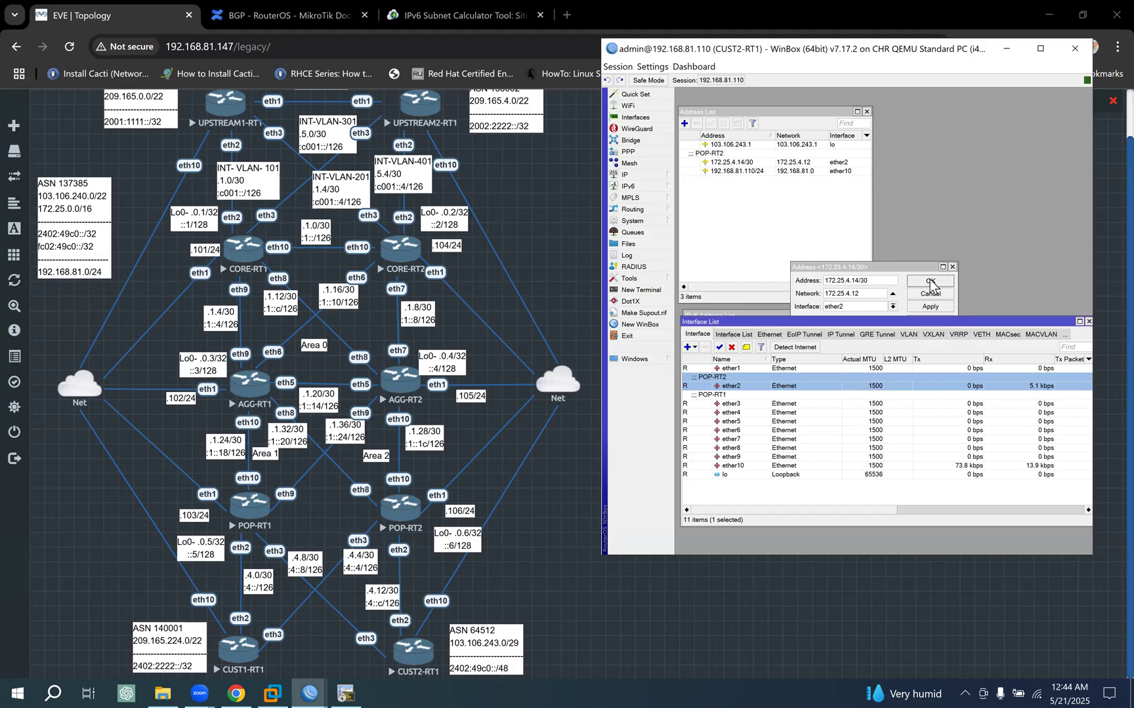
pyautogui.click(930, 281)
# - Duplicate the ether2 IPv4 address entry as 172.25.4.10/30 on interface ether3
pyautogui.click(750, 162)
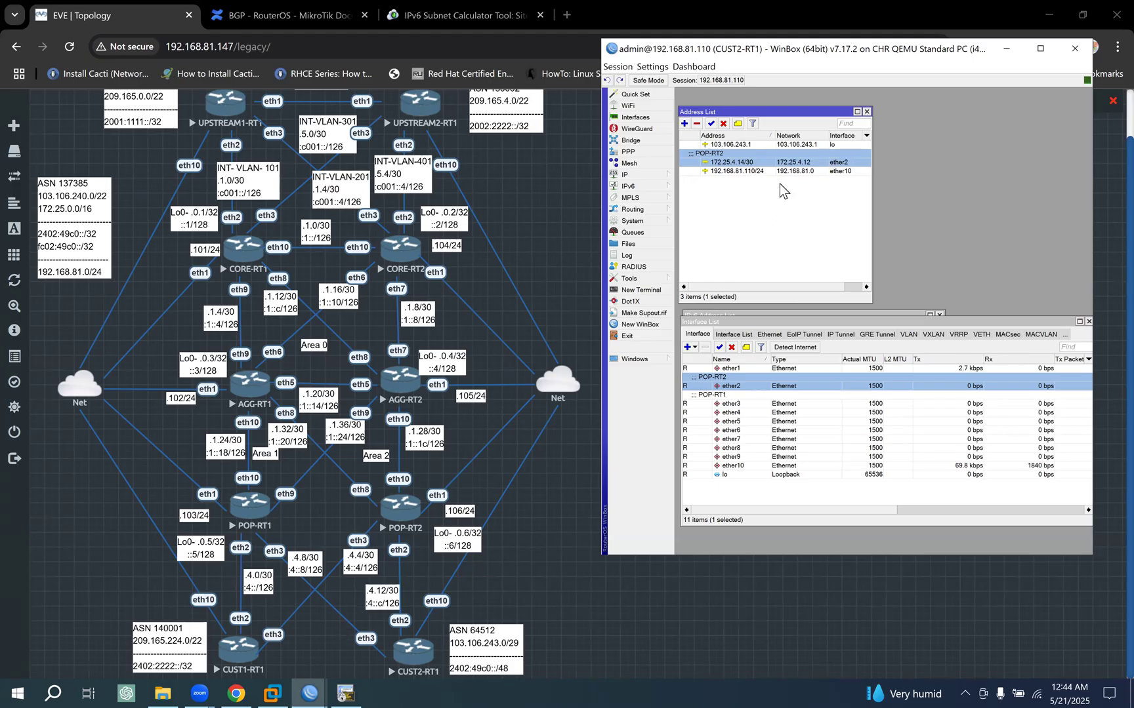
pyautogui.doubleClick(780, 162)
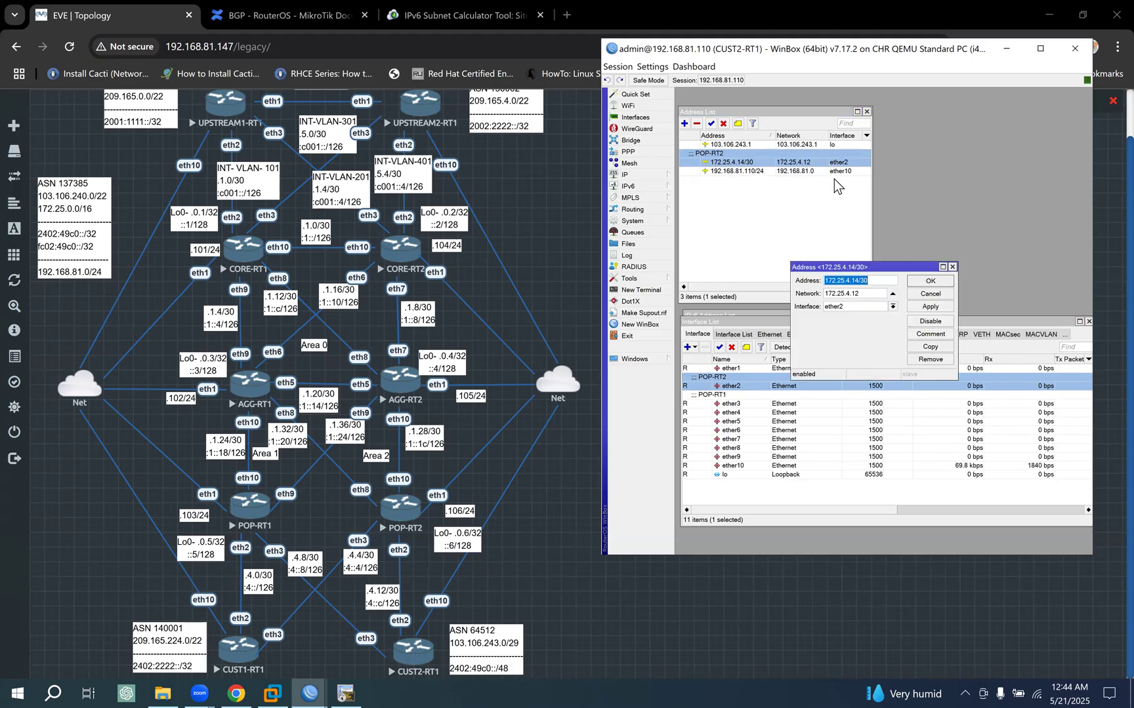
pyautogui.click(931, 347)
pyautogui.click(879, 296)
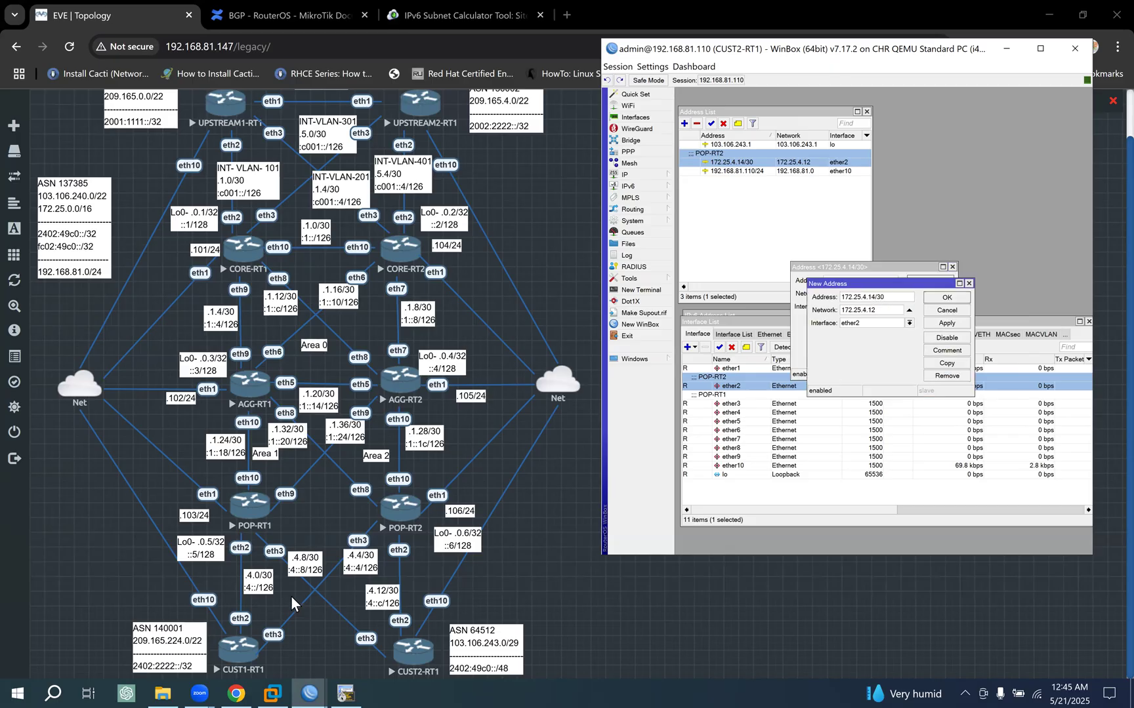
pyautogui.press('BackSpace')
pyautogui.write('0')
pyautogui.click(867, 325)
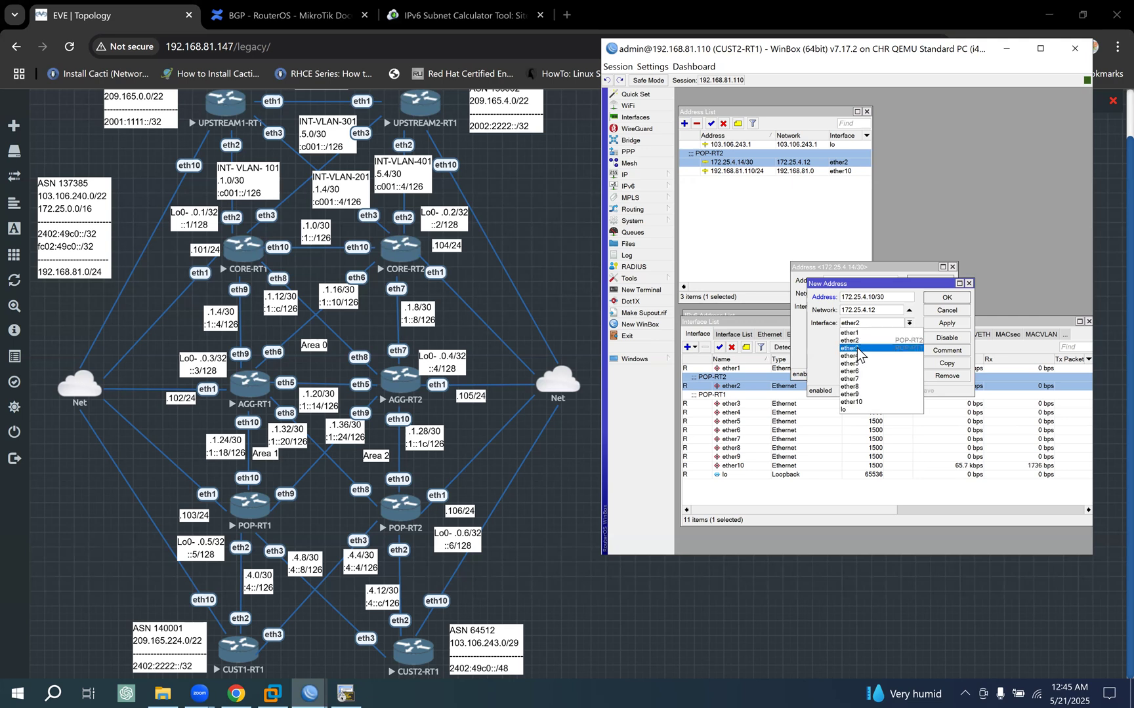
pyautogui.click(853, 348)
pyautogui.click(947, 323)
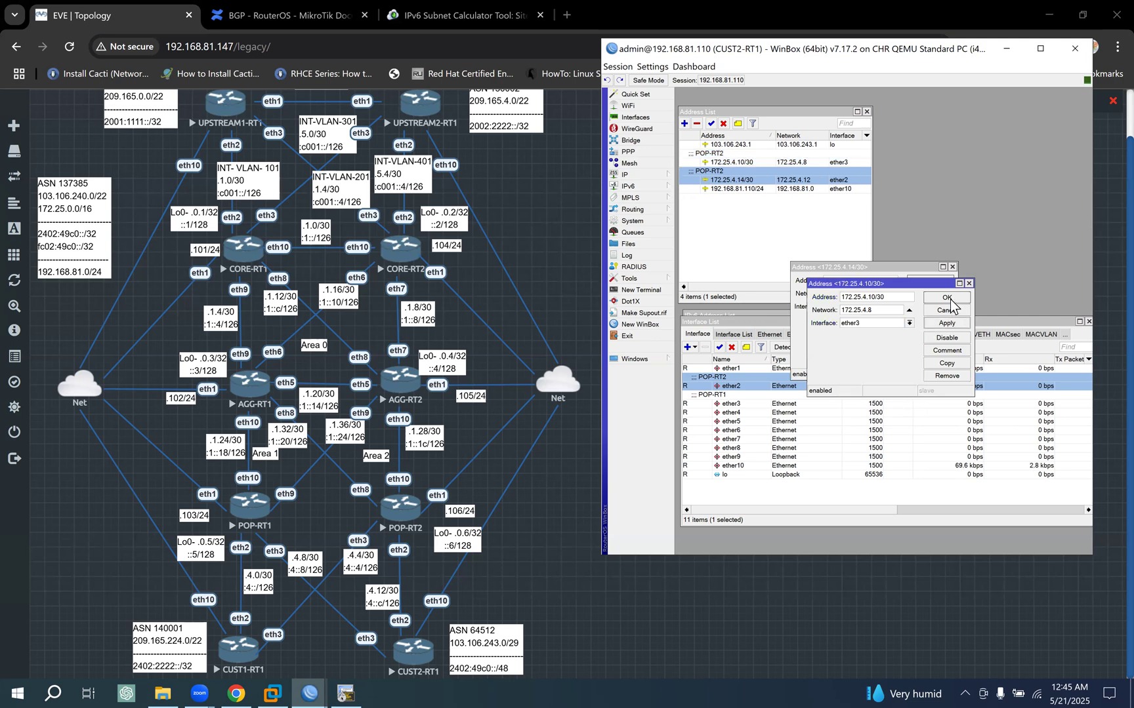
pyautogui.click(947, 297)
pyautogui.click(931, 282)
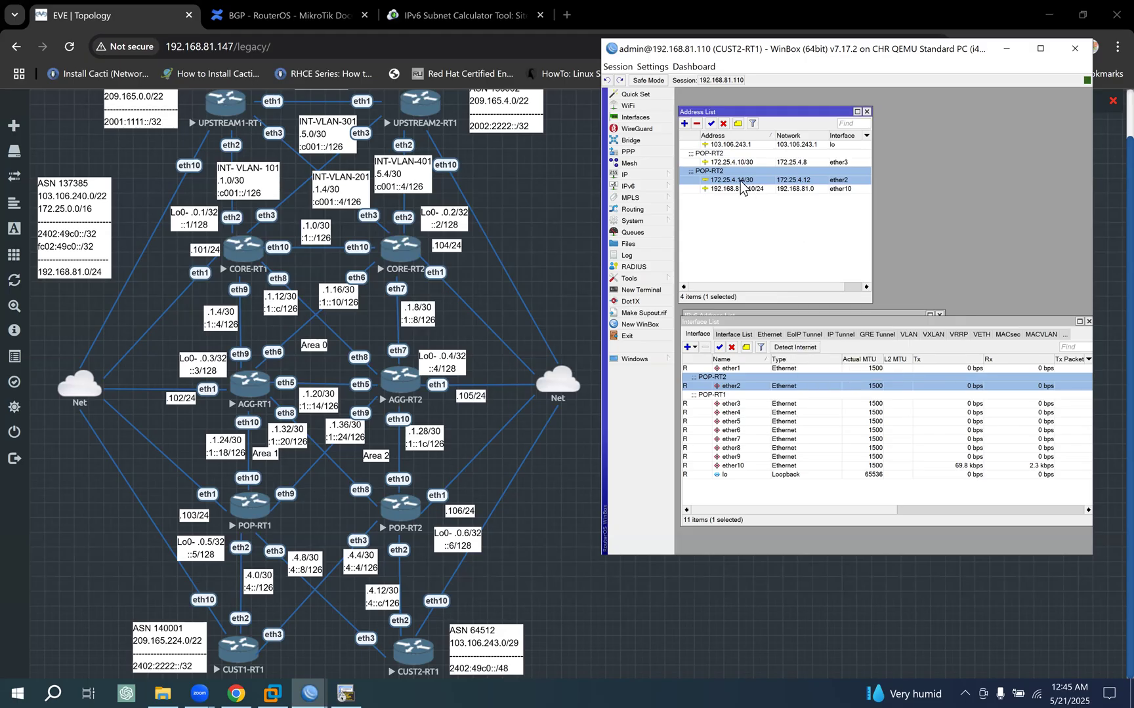
# - Change the comment of the 172.25.4.14/30 address to POP-RT1
pyautogui.click(738, 123)
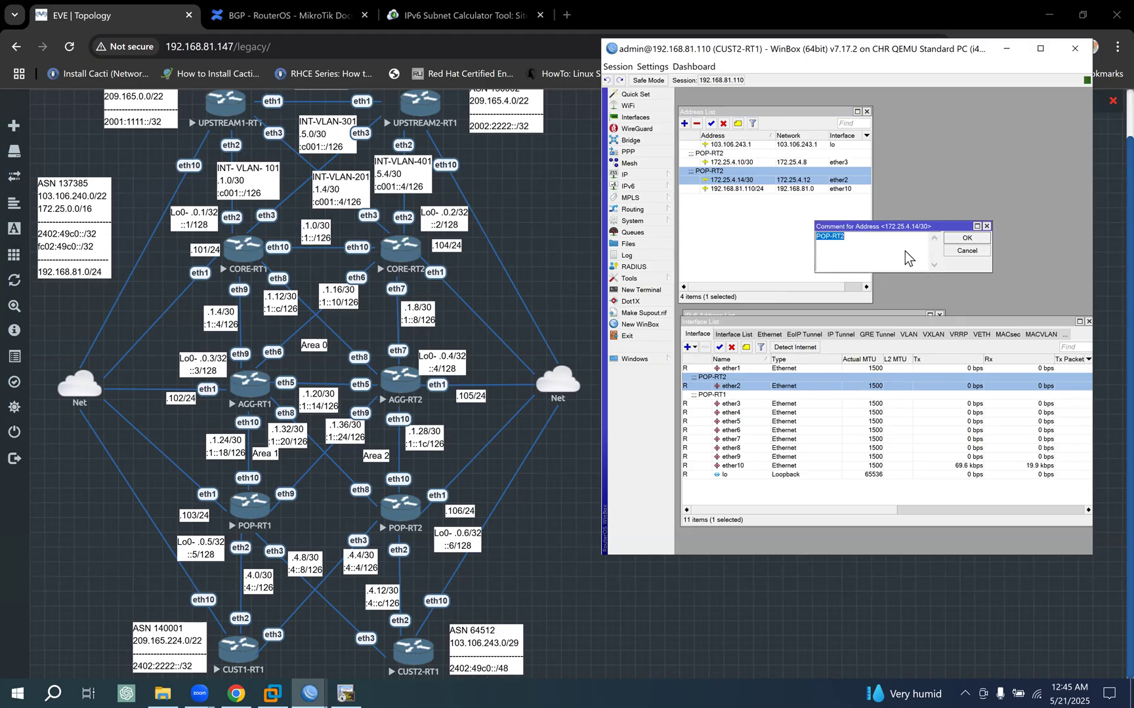
pyautogui.press('BackSpace')
pyautogui.write('1')
pyautogui.click(964, 239)
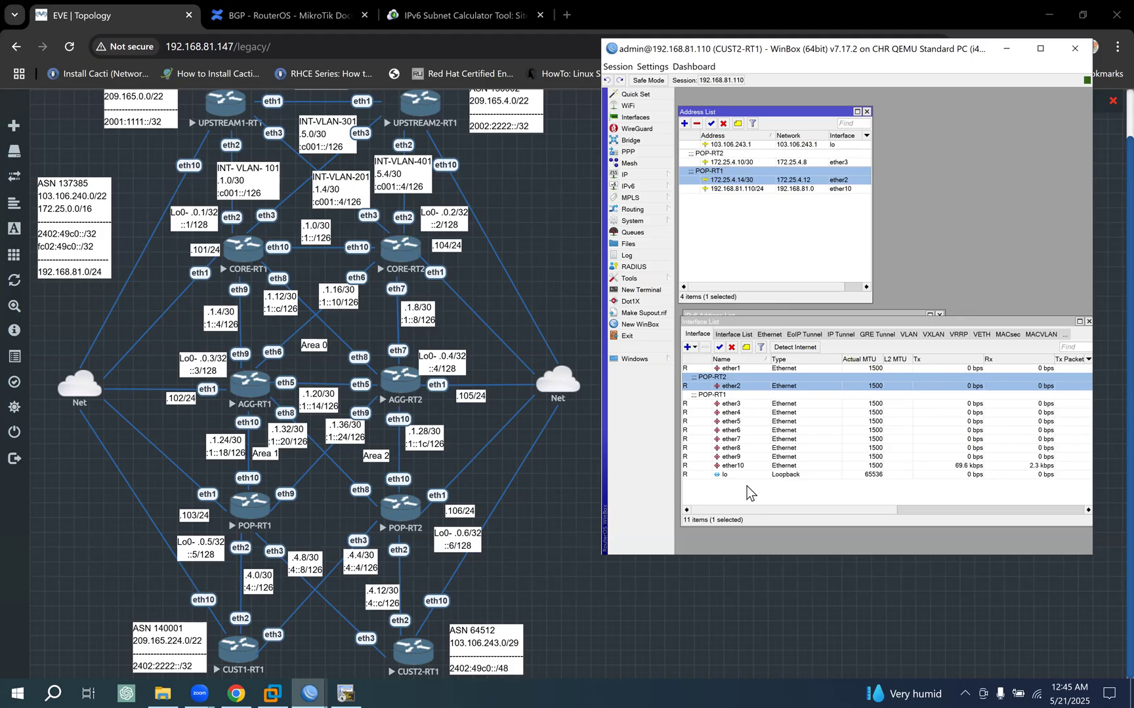
# - Close the interface list and start a new IPv6 address entry with Advertise turned off
pyautogui.click(1088, 321)
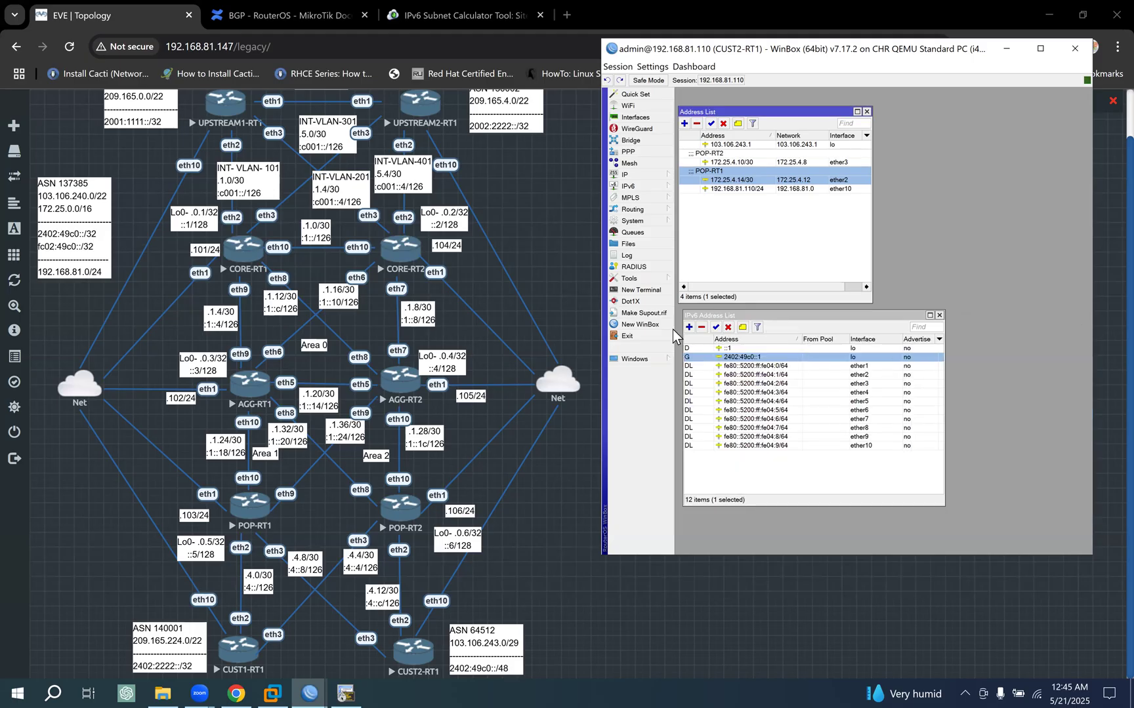
pyautogui.click(688, 327)
pyautogui.click(819, 328)
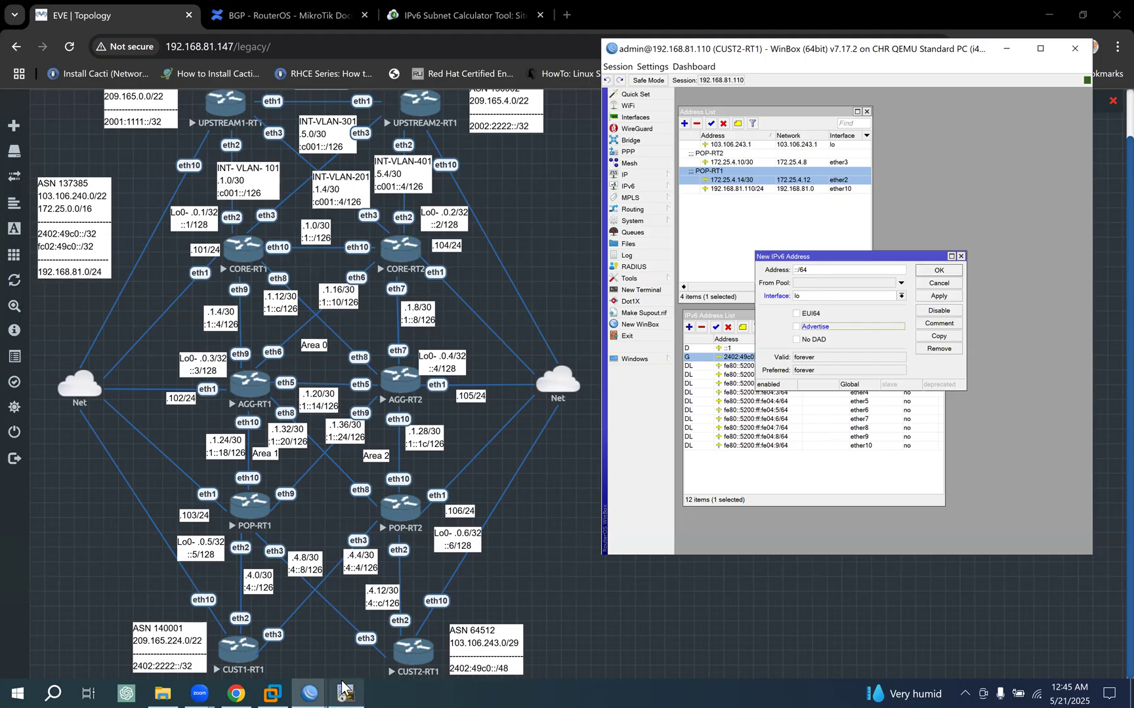
# - Close the WinBox session of 192.168.81.101 and bring up the CUST1-RT1 session with its IPv6 address list
pyautogui.moveTo(314, 689)
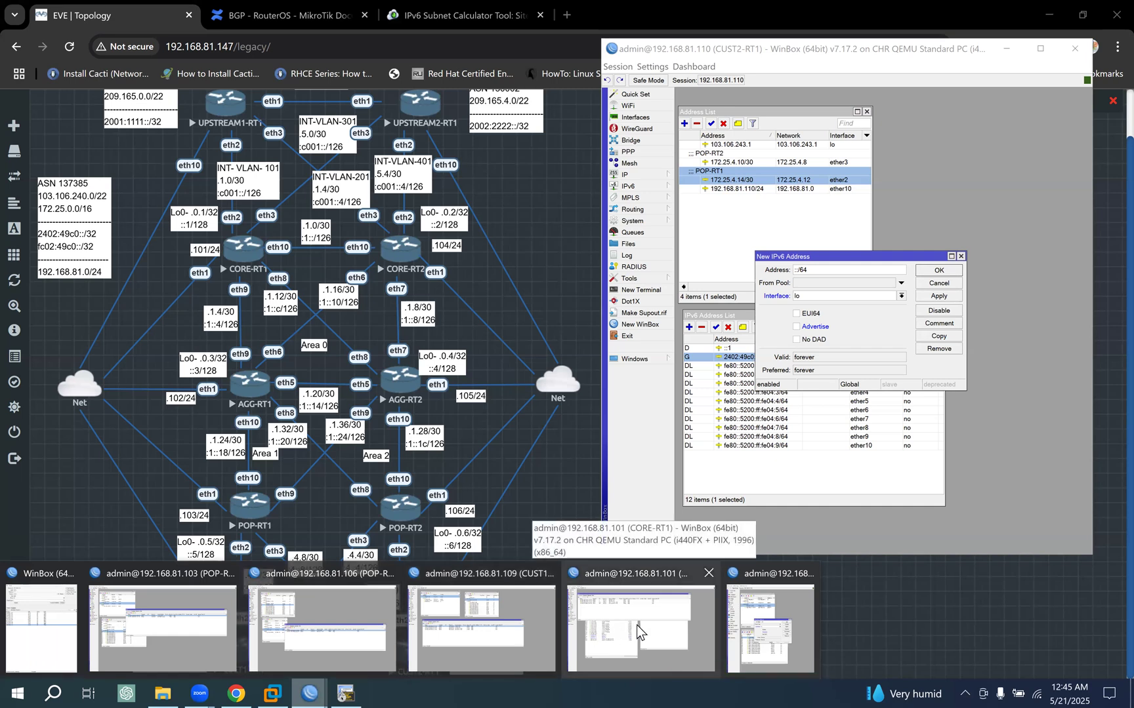
pyautogui.click(709, 573)
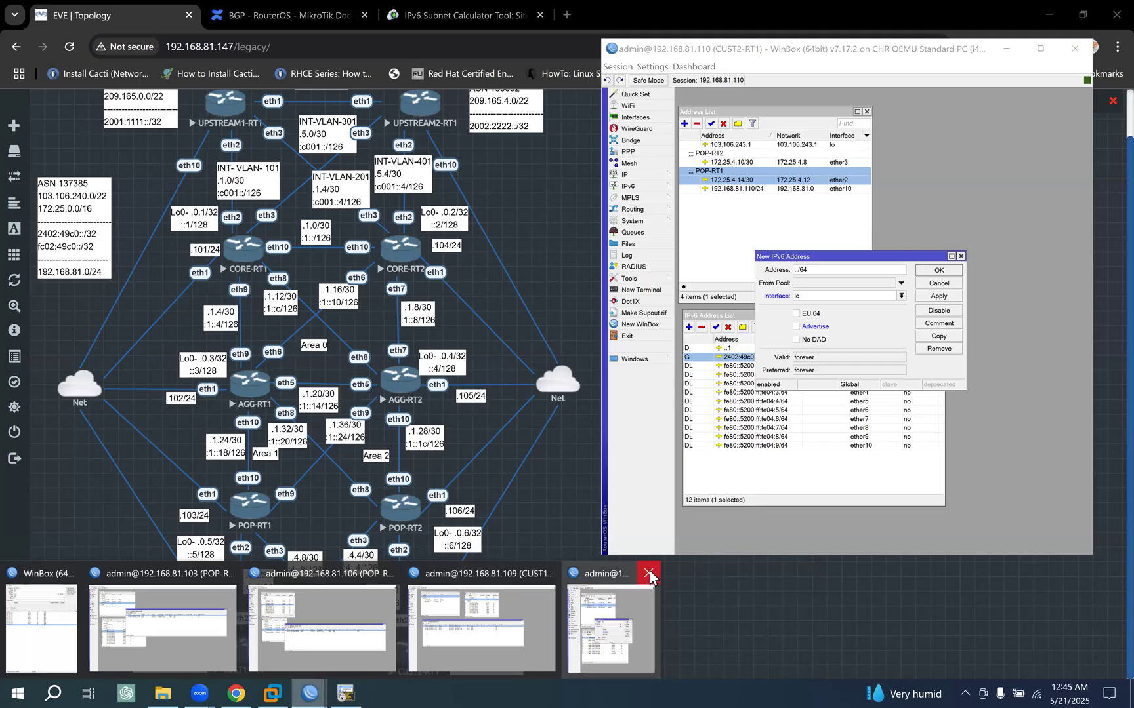
pyautogui.click(650, 575)
pyautogui.click(478, 605)
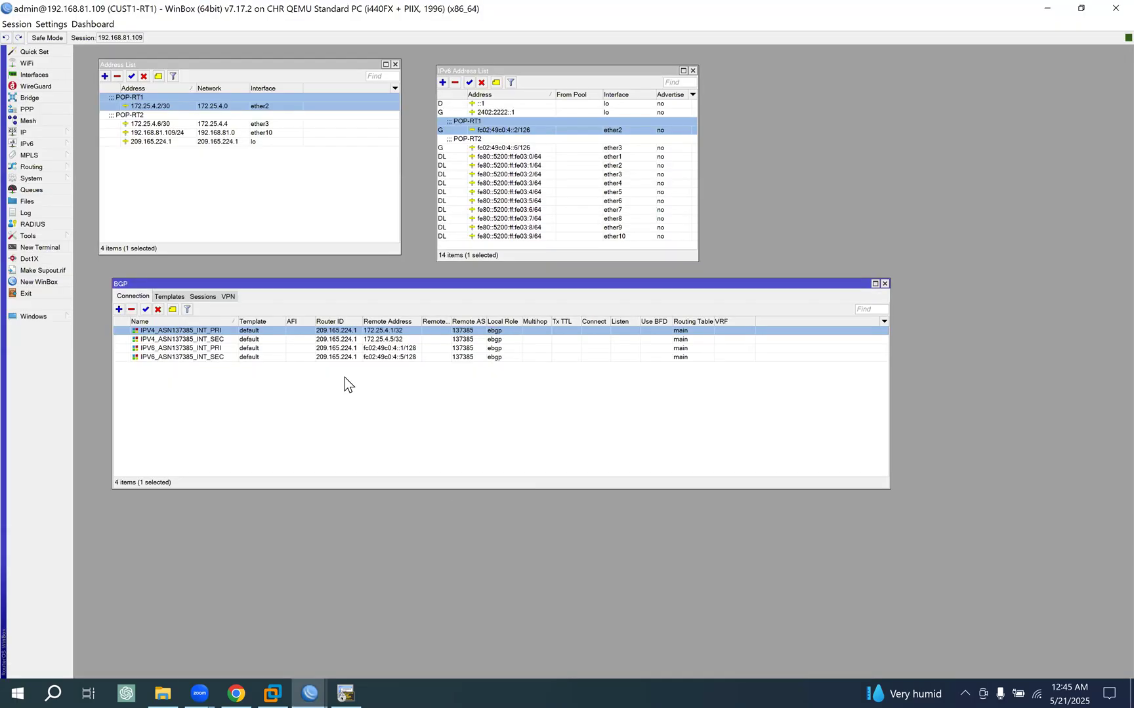
# - Copy CUST1-RT1's ether3 IPv6 address and adapt it on CUST2-RT1 into a new fc02:49c0:4::e/126 address on ether2
pyautogui.doubleClick(508, 150)
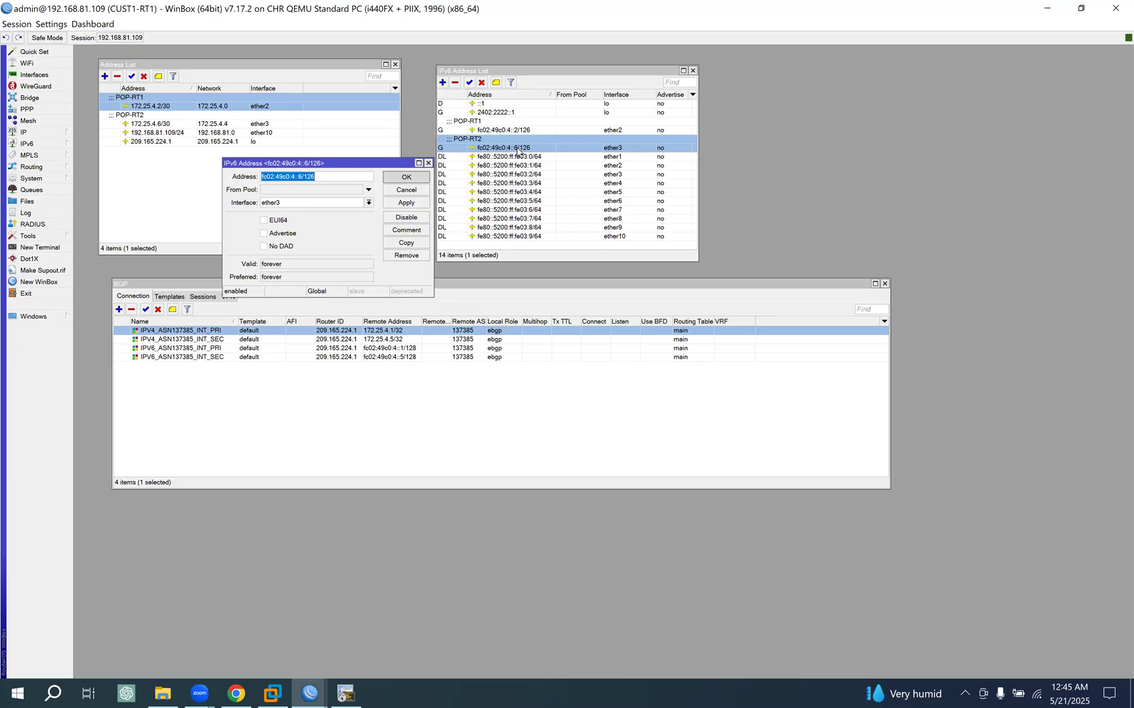
pyautogui.click(406, 178)
pyautogui.click(1045, 6)
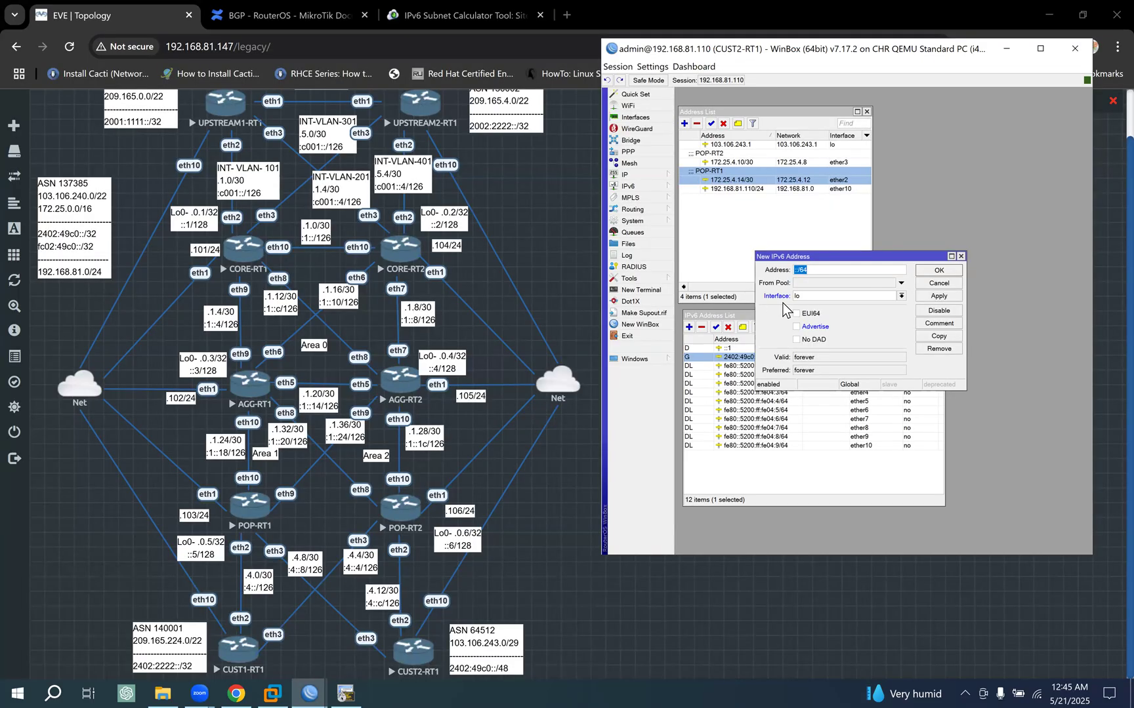
pyautogui.hotkey('ctrl', 'v')
pyautogui.click(868, 294)
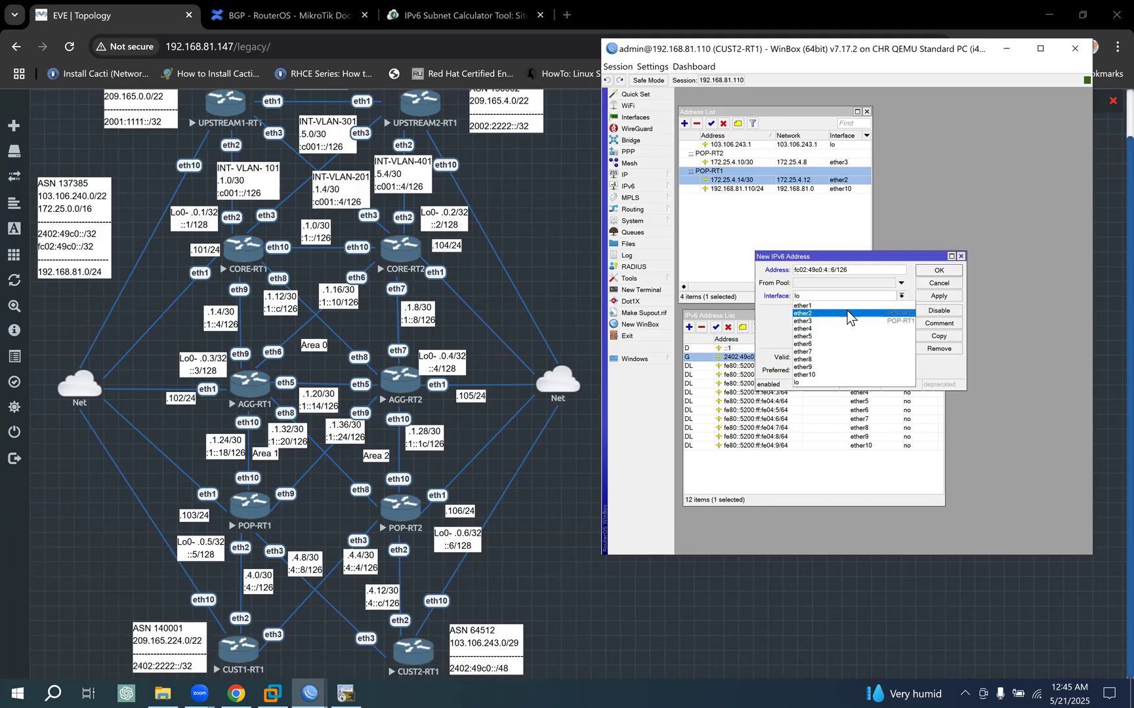
pyautogui.click(847, 313)
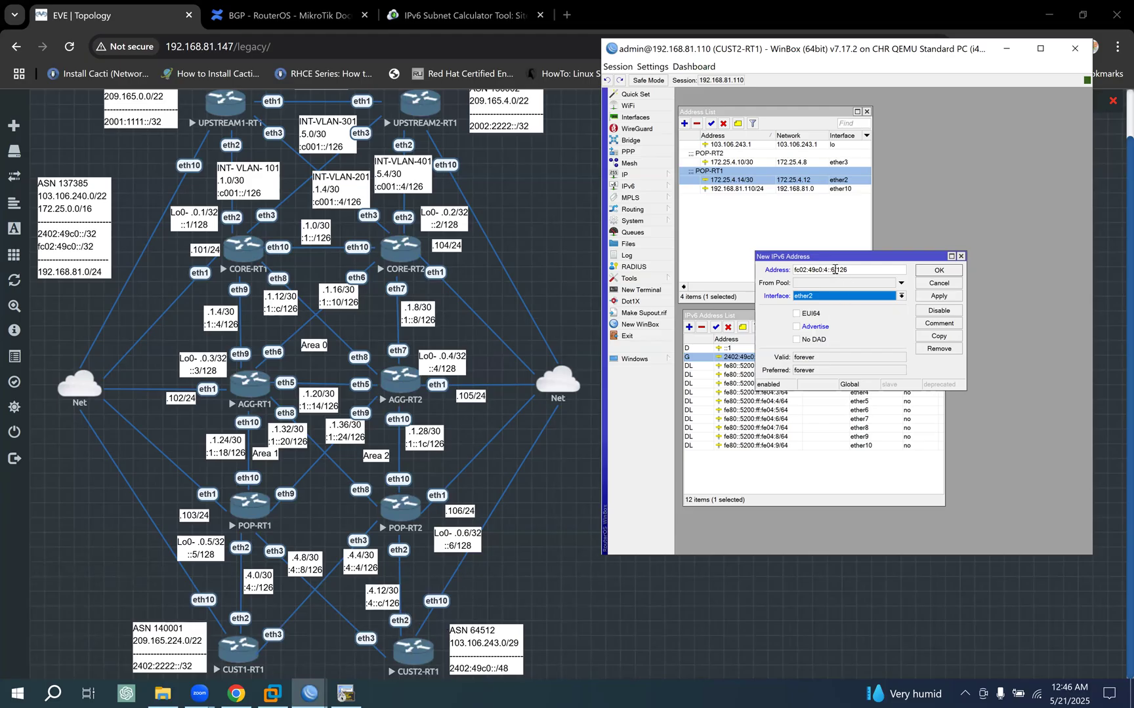
pyautogui.doubleClick(832, 269)
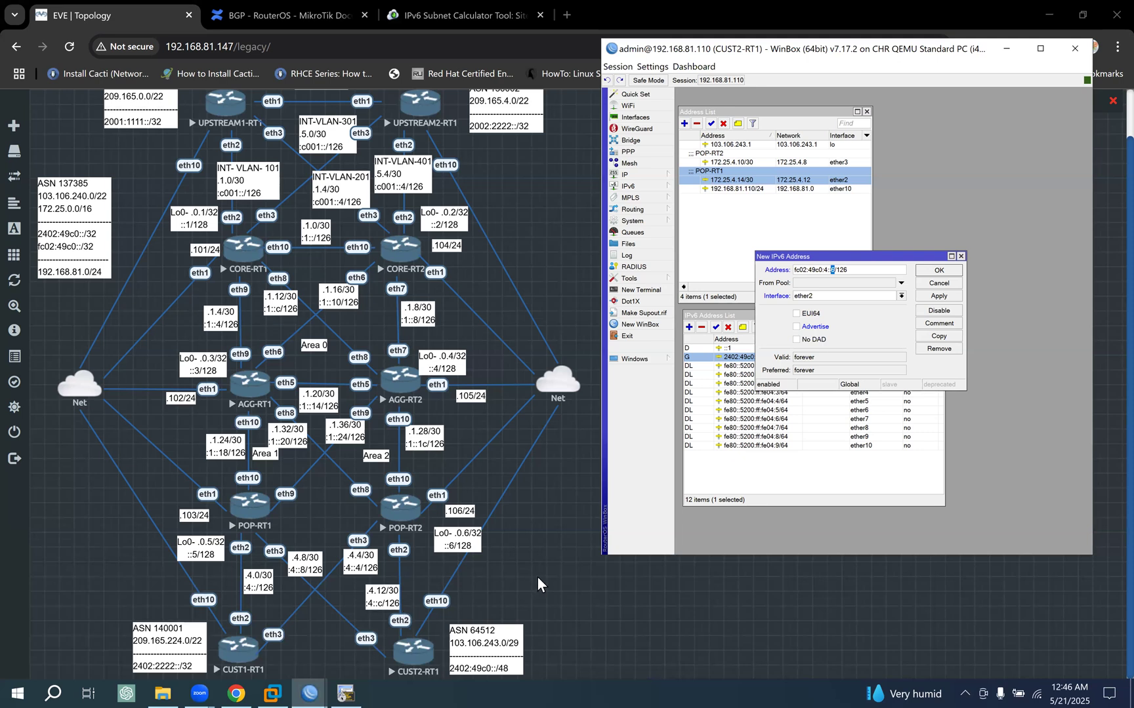
pyautogui.write('e')
pyautogui.click(942, 297)
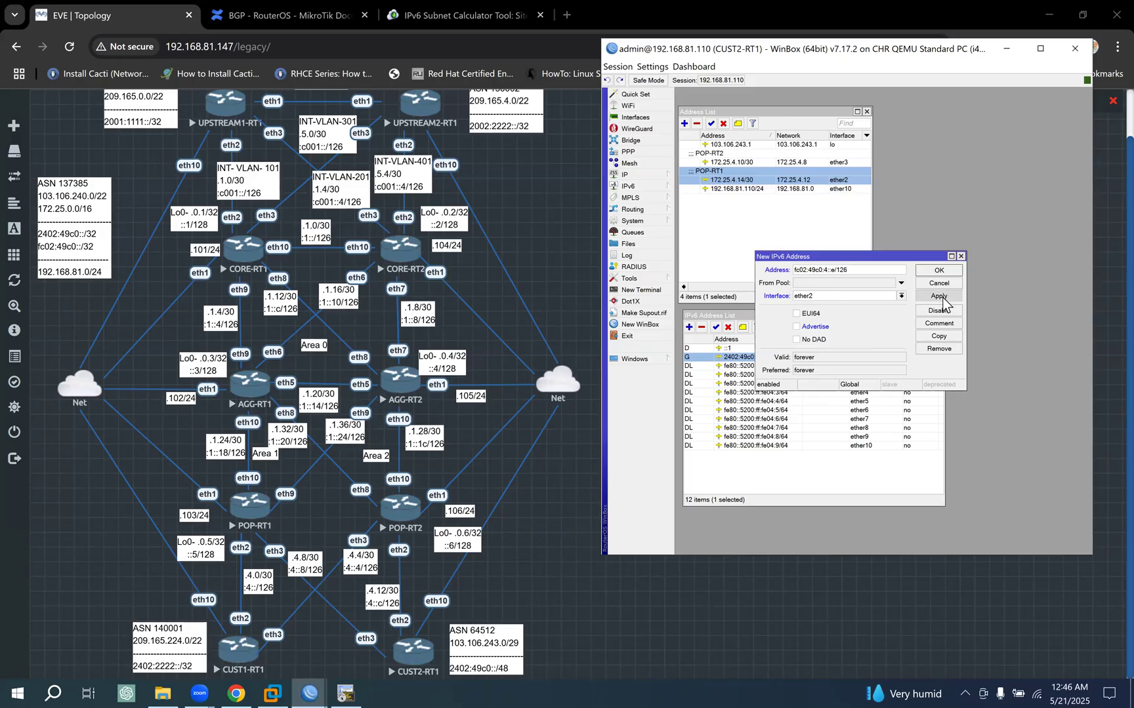
# - Duplicate the ether2 IPv6 address entry as fc02:49c0:4::a/126 on interface ether3
pyautogui.click(938, 336)
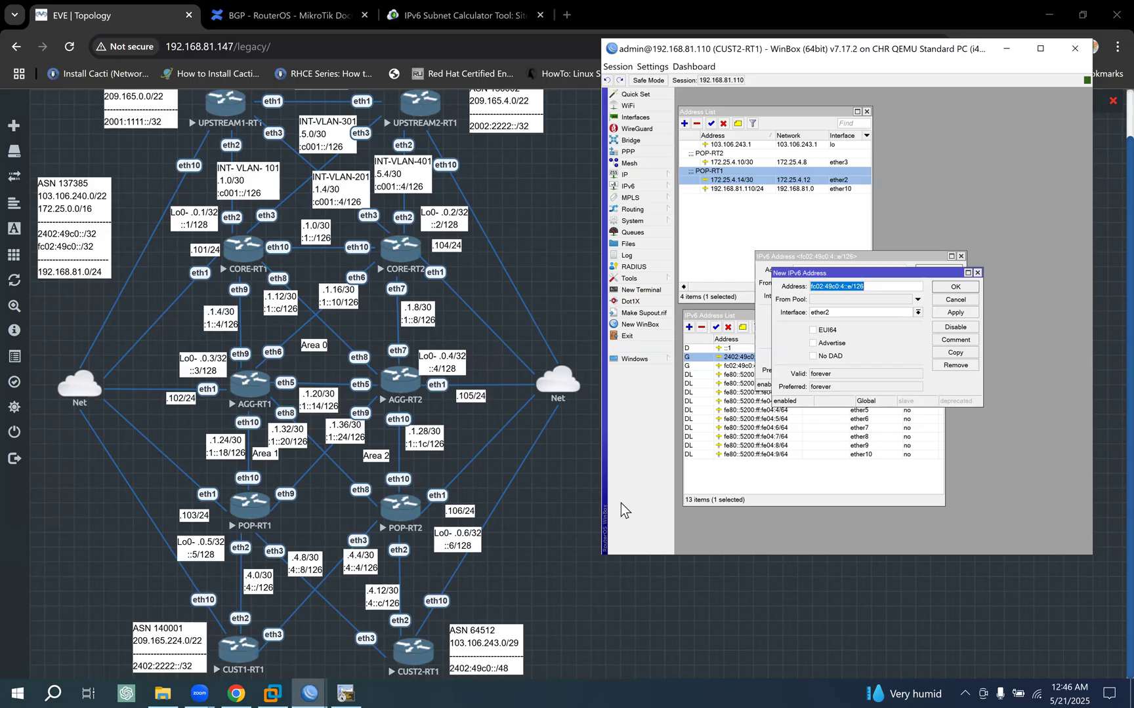
pyautogui.click(852, 287)
pyautogui.write('a')
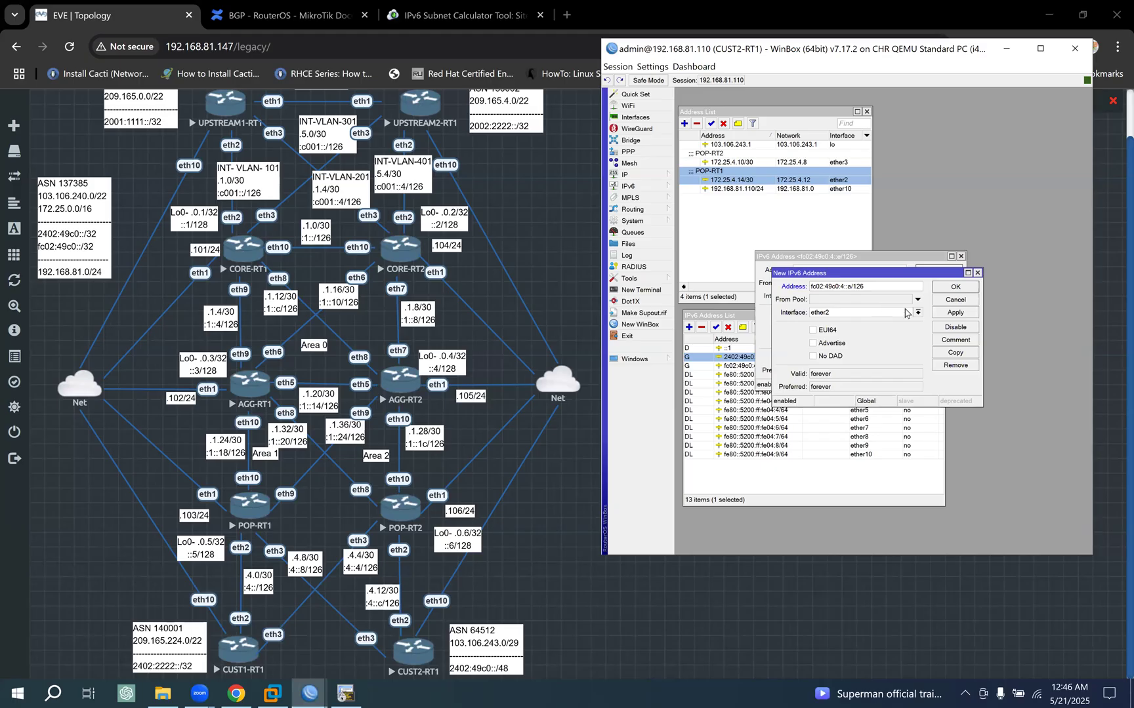
pyautogui.click(846, 315)
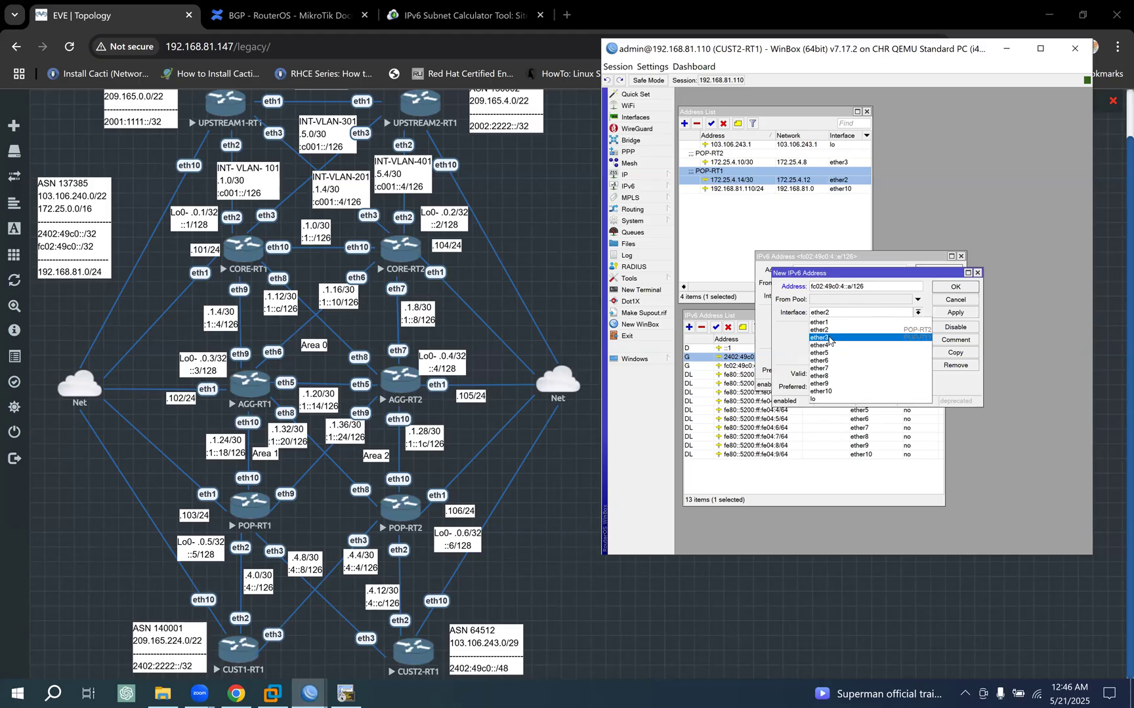
pyautogui.click(828, 338)
pyautogui.click(963, 313)
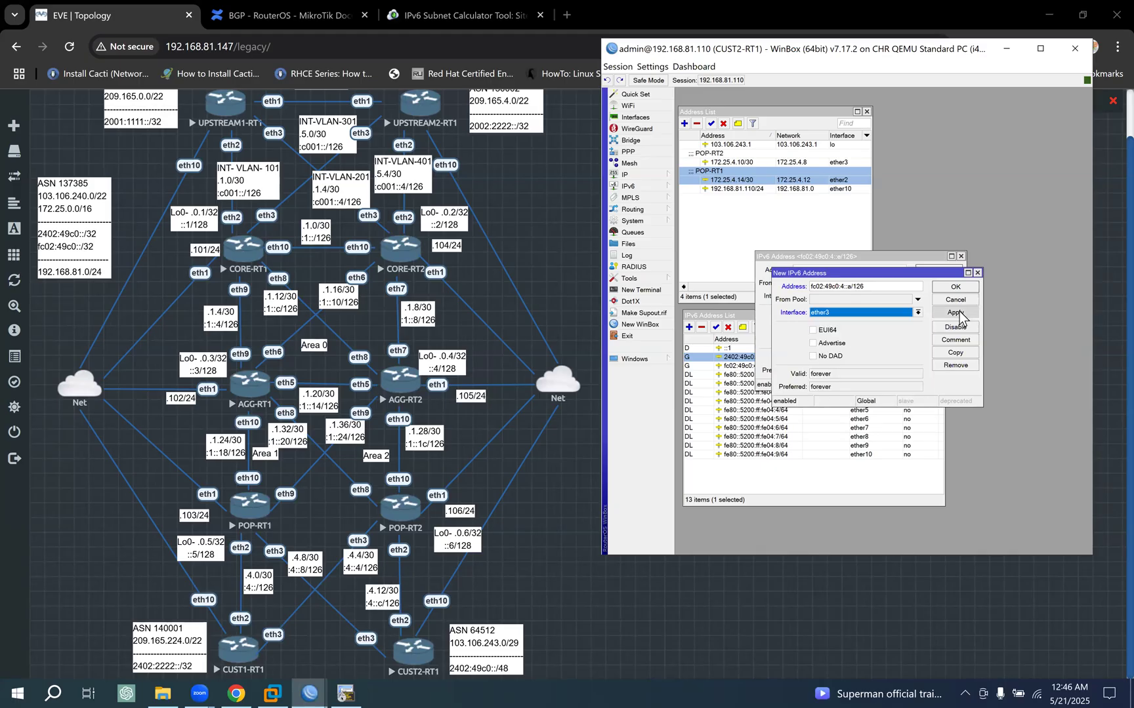
pyautogui.click(958, 288)
pyautogui.click(942, 272)
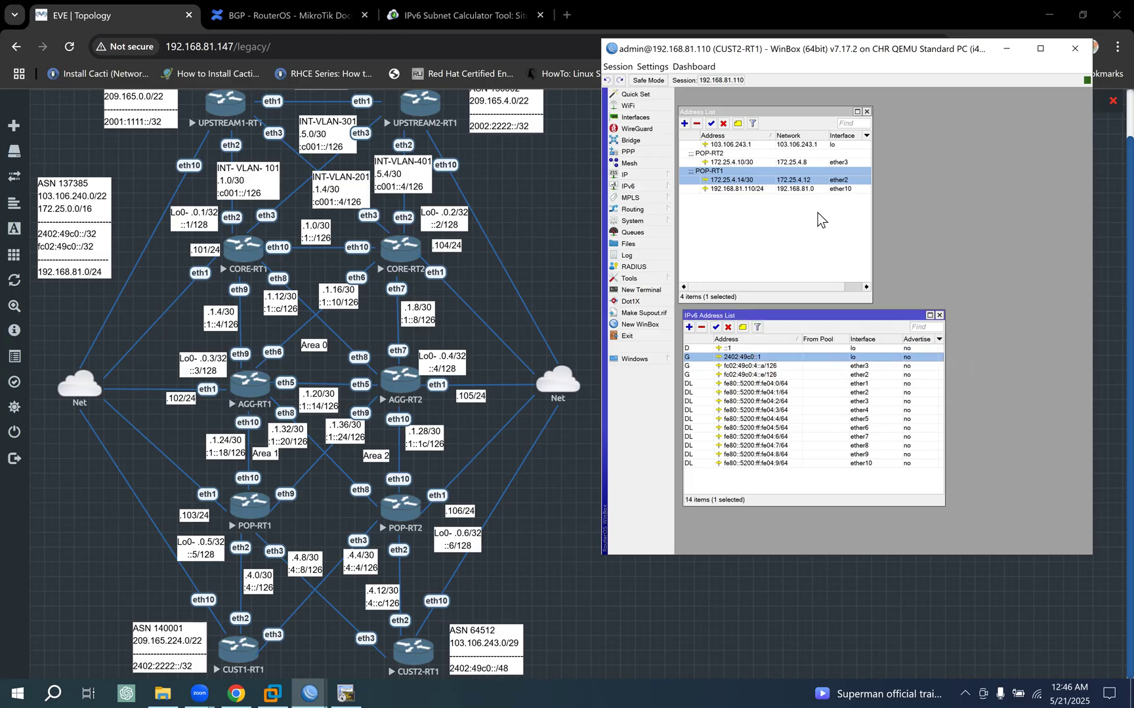
# - Copy the POP-RT2 comment from 172.25.4.10/30 onto the IPv6 address fc02:49c0:4::e/126
pyautogui.click(757, 163)
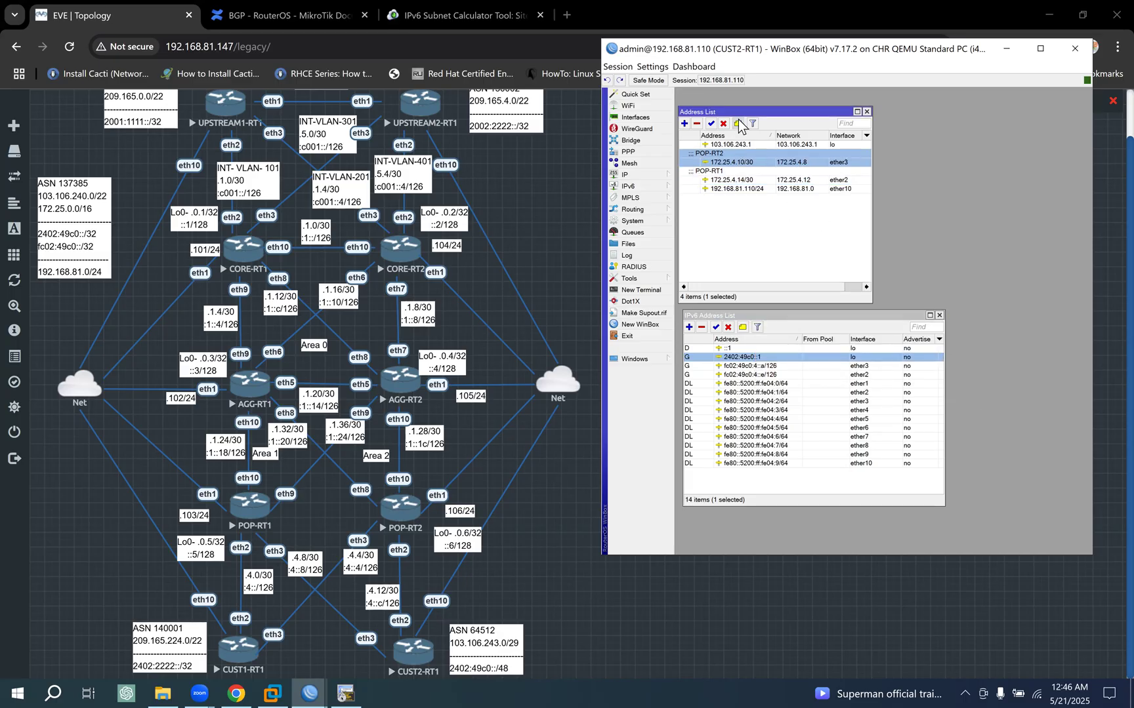
pyautogui.click(739, 125)
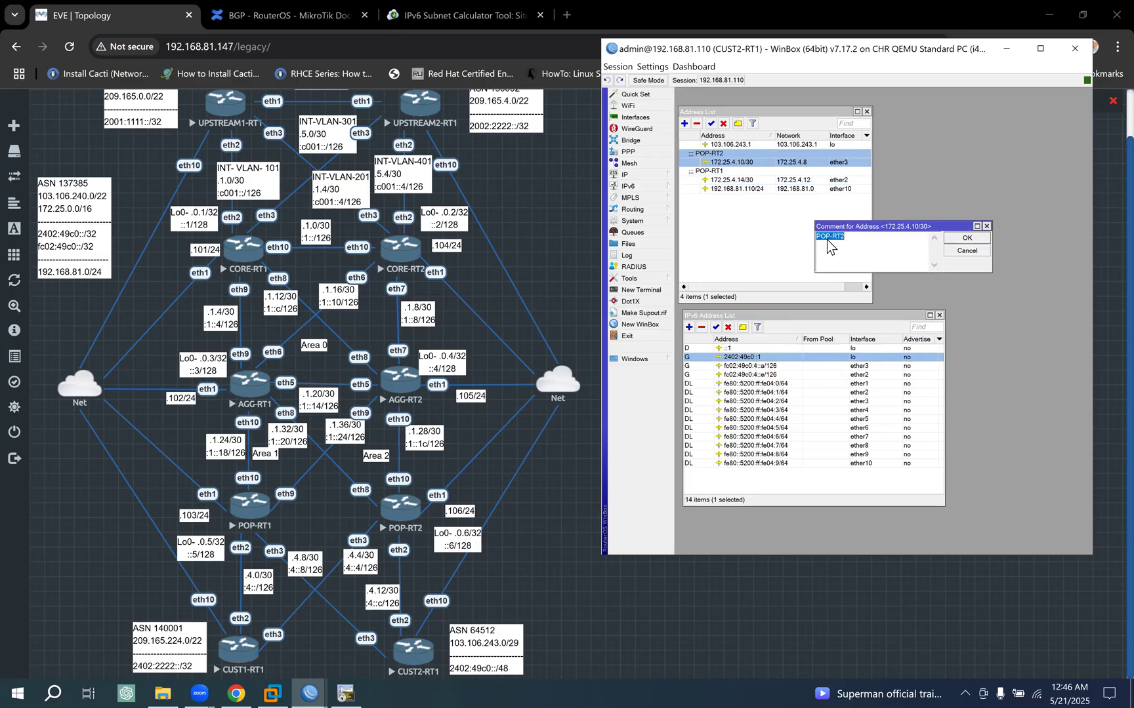
pyautogui.click(974, 241)
pyautogui.click(847, 375)
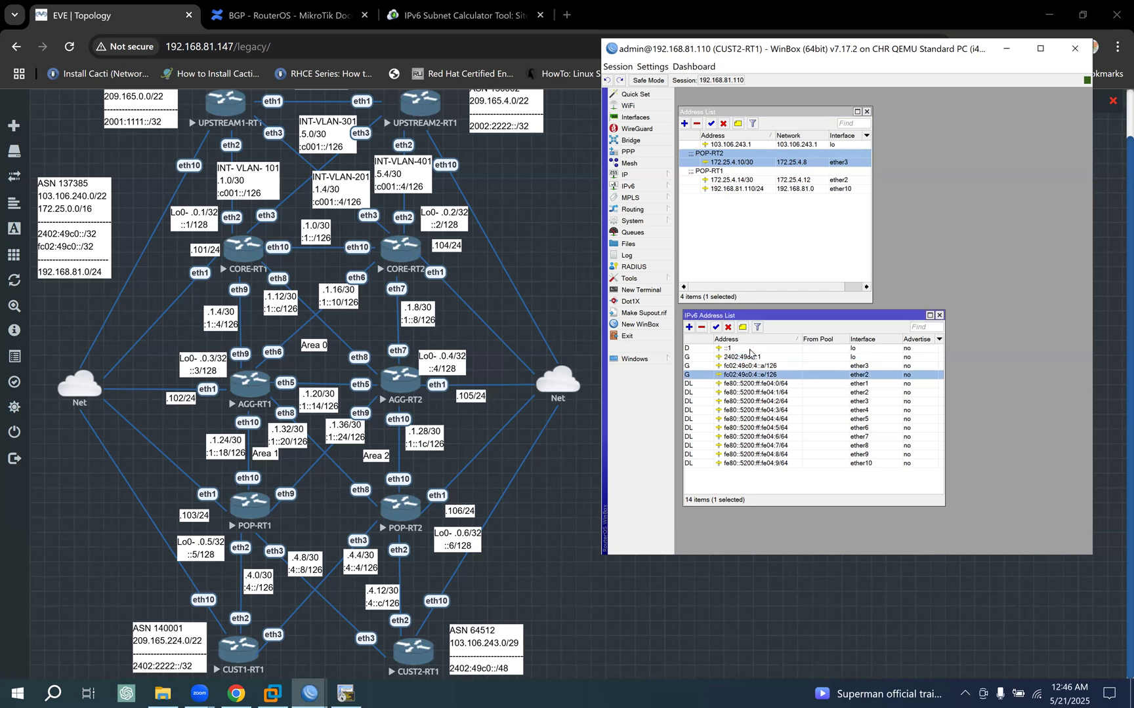
pyautogui.click(742, 327)
pyautogui.hotkey('ctrl', 'v')
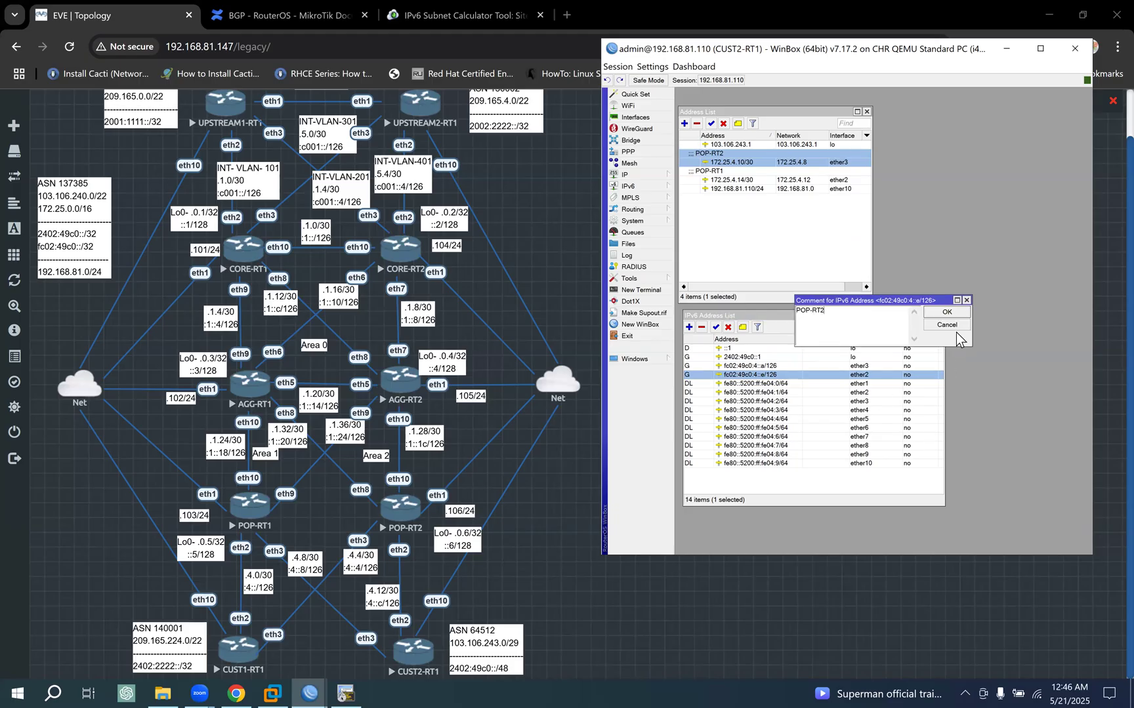
pyautogui.click(947, 312)
# - Replace the comment of fc02:49c0:4::e/126 with POP-RT1, taken from the 172.25.4.14/30 address
pyautogui.click(743, 174)
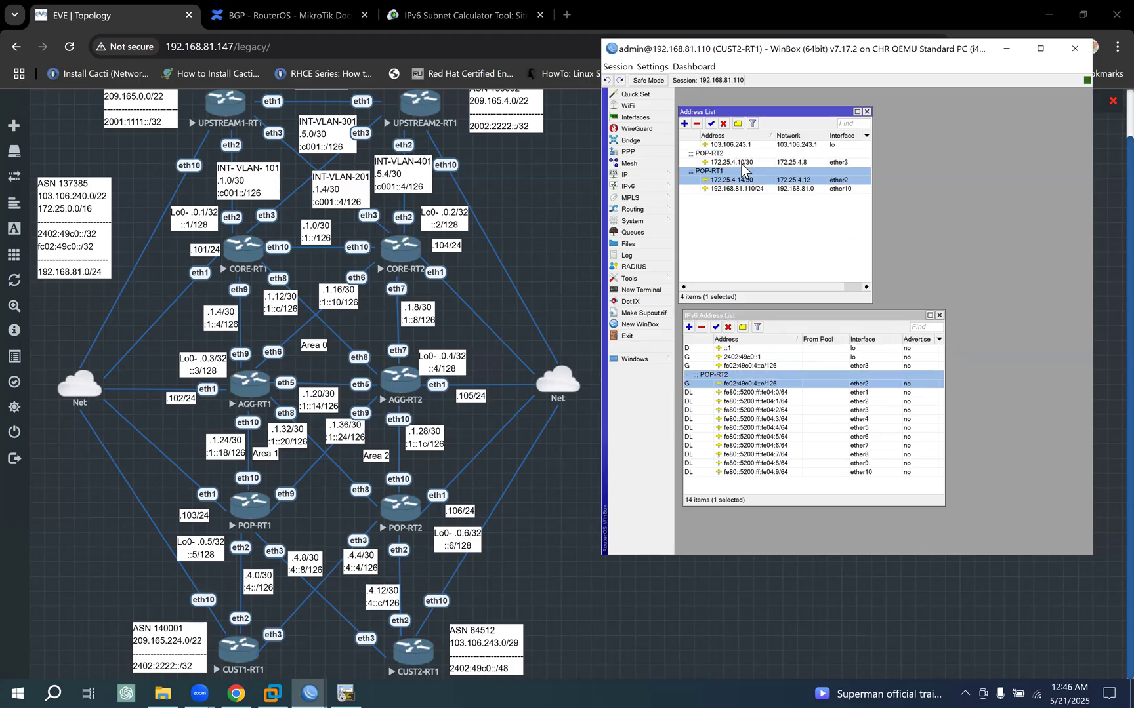
pyautogui.click(738, 124)
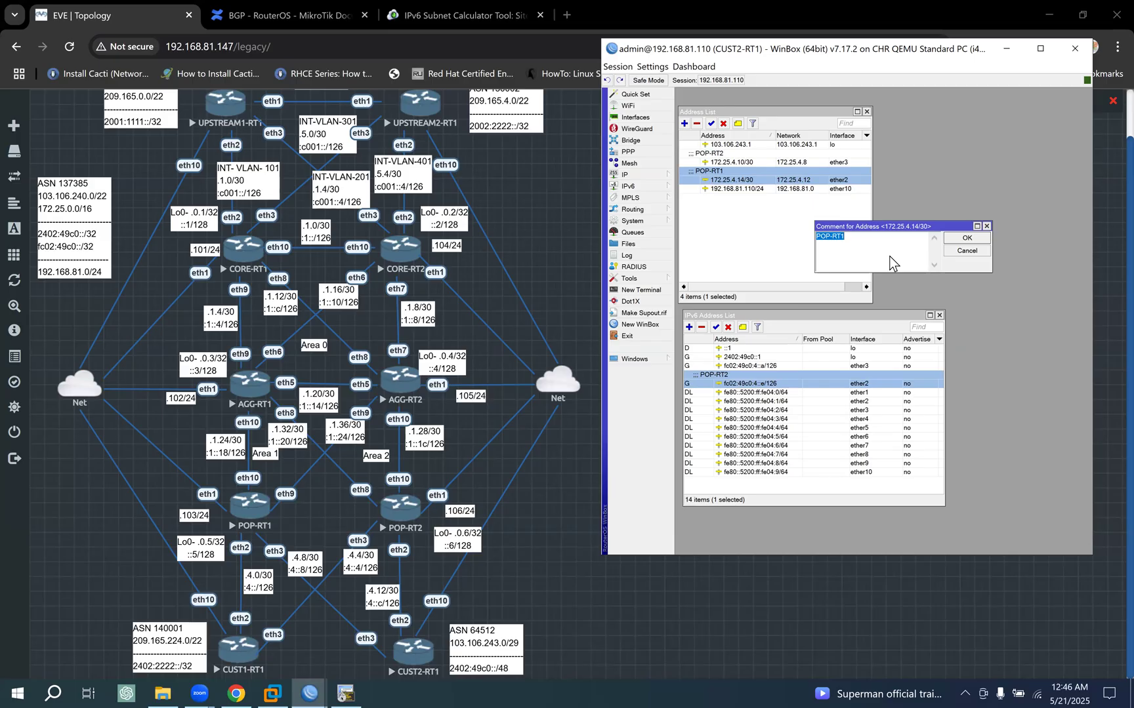
pyautogui.click(967, 239)
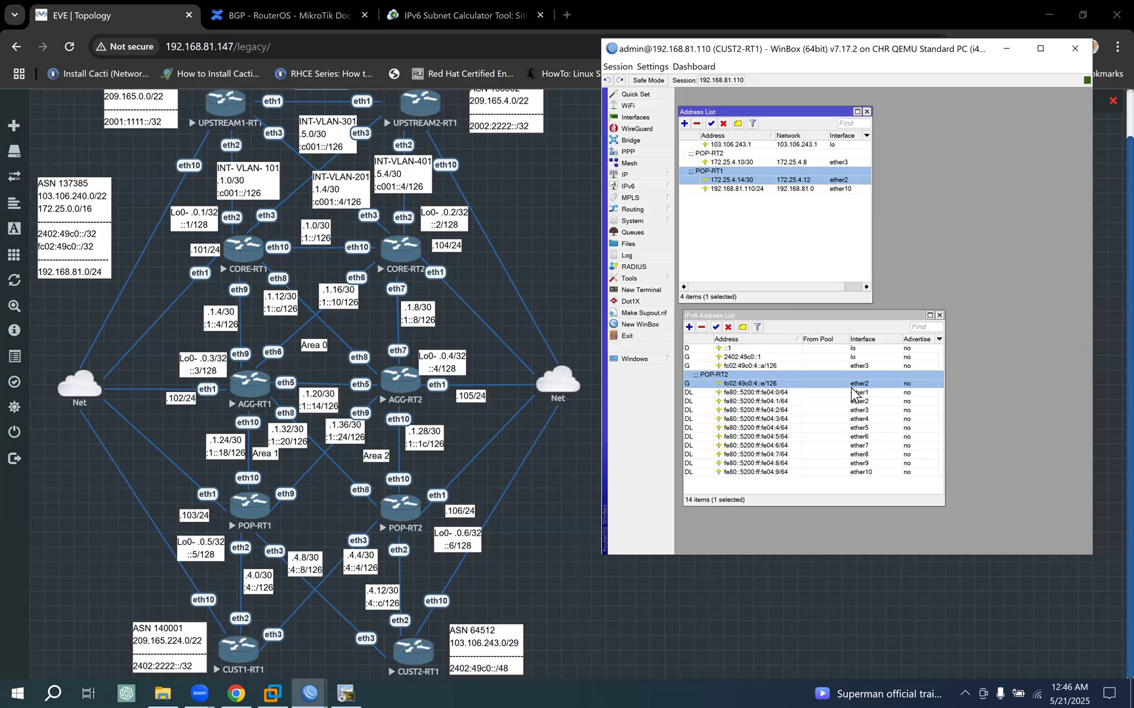
pyautogui.click(836, 383)
pyautogui.click(742, 326)
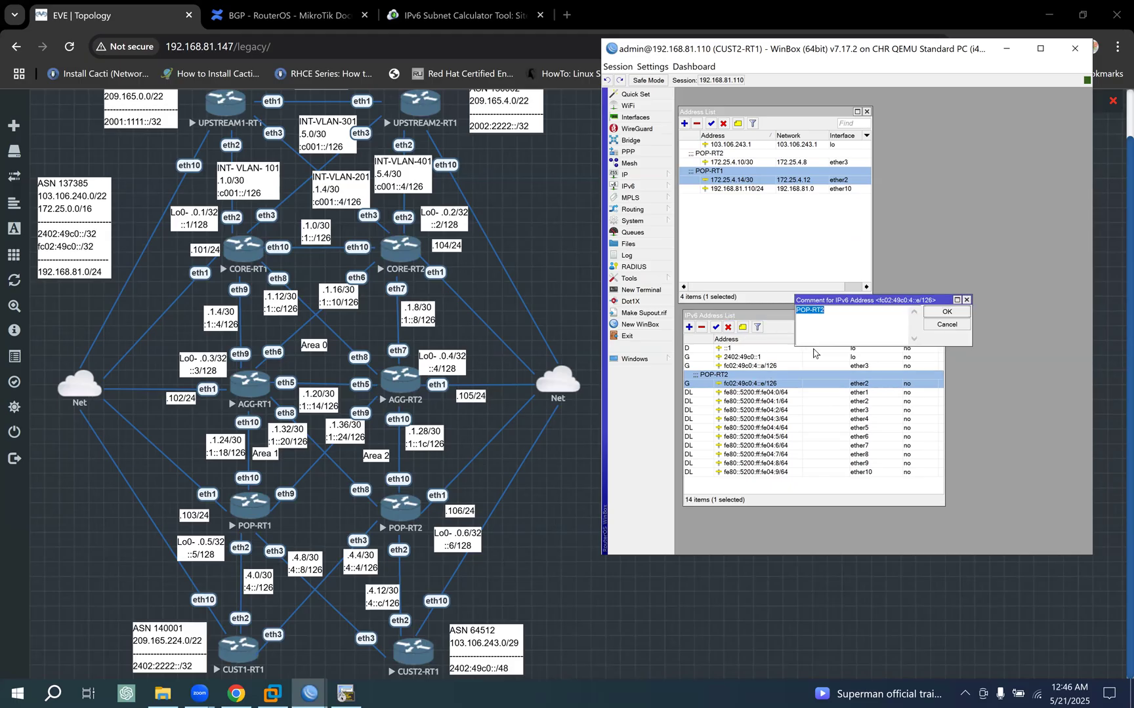
pyautogui.write('POP-RT1')
pyautogui.click(946, 312)
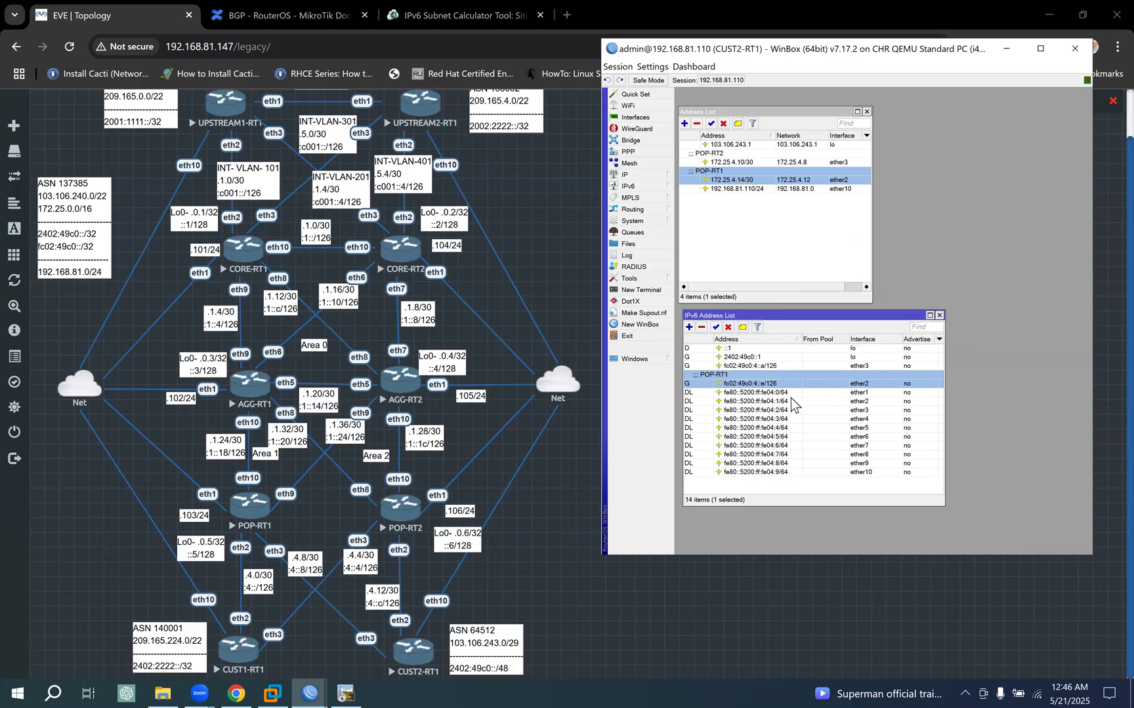
# - Give the IPv6 address fc02:49c0:4::a/126 on ether3 the comment POP-RT2
pyautogui.click(839, 365)
pyautogui.click(742, 327)
pyautogui.hotkey('ctrl', 'v')
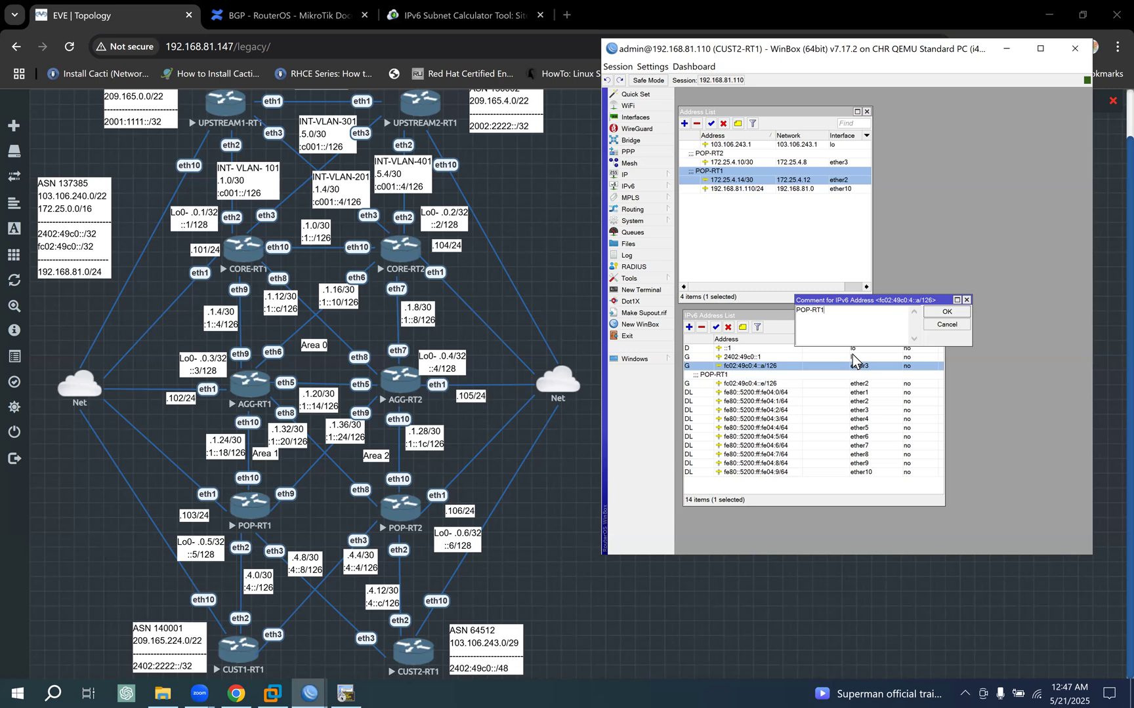
pyautogui.write('2')
pyautogui.click(946, 312)
# - Check the ether3 IPv6 address fc02:49c0:4::a/126 and change its comment to POP-RT1
pyautogui.click(737, 393)
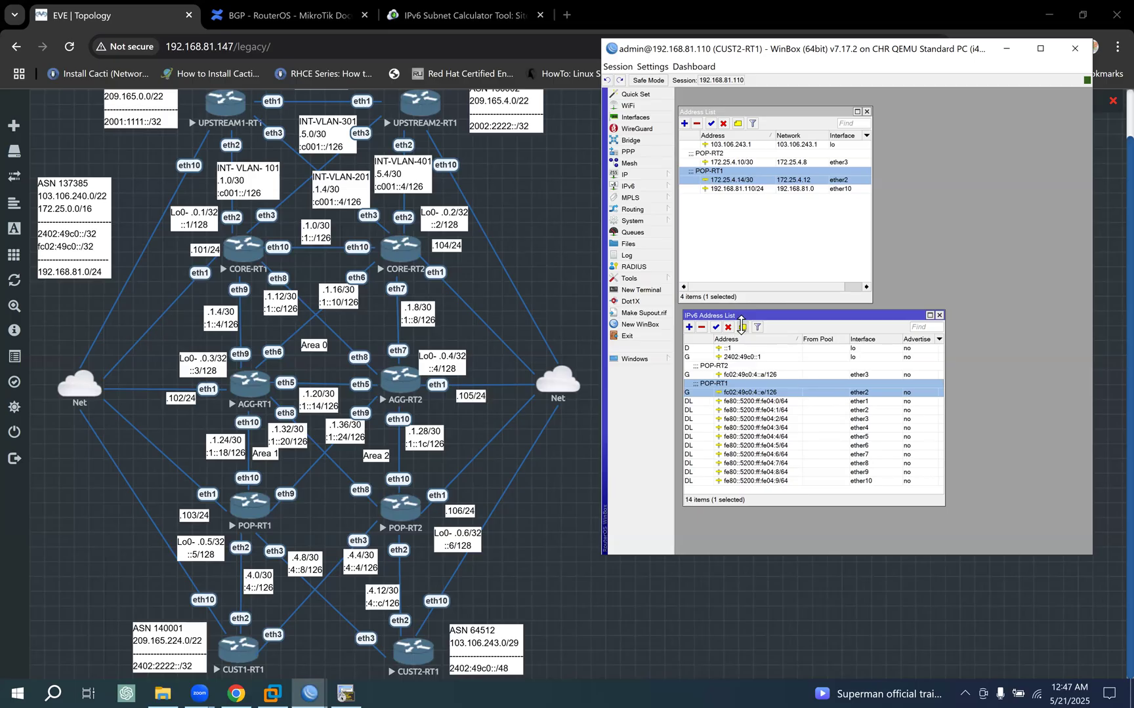
pyautogui.click(744, 326)
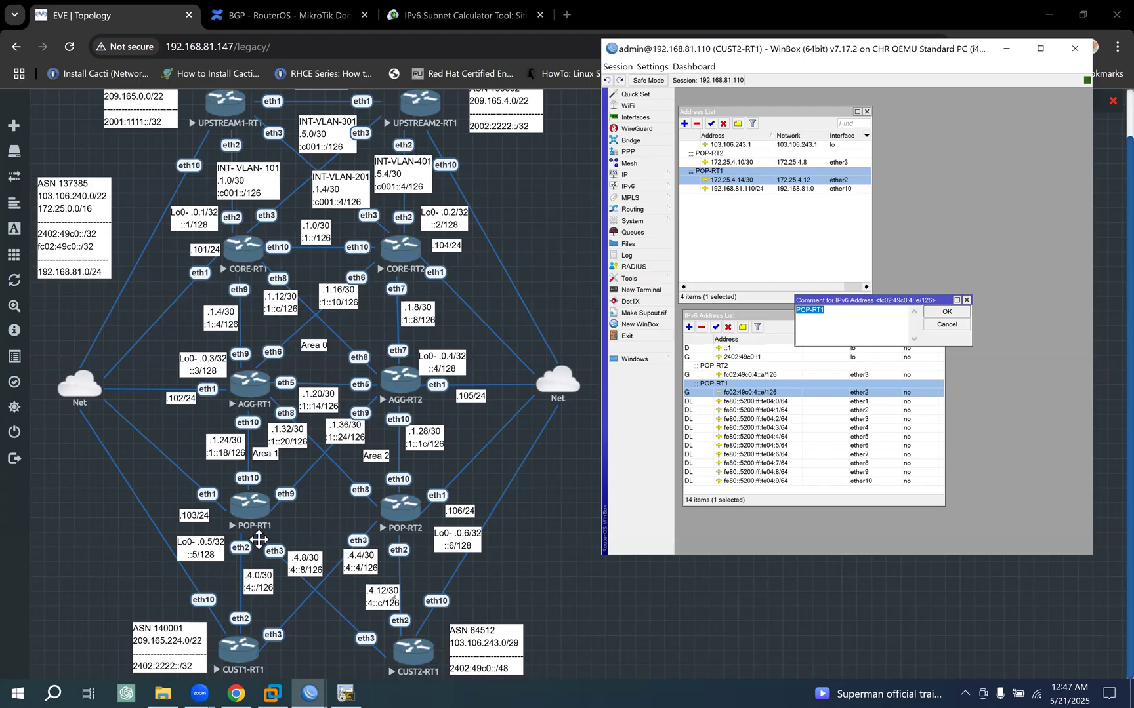
pyautogui.click(752, 374)
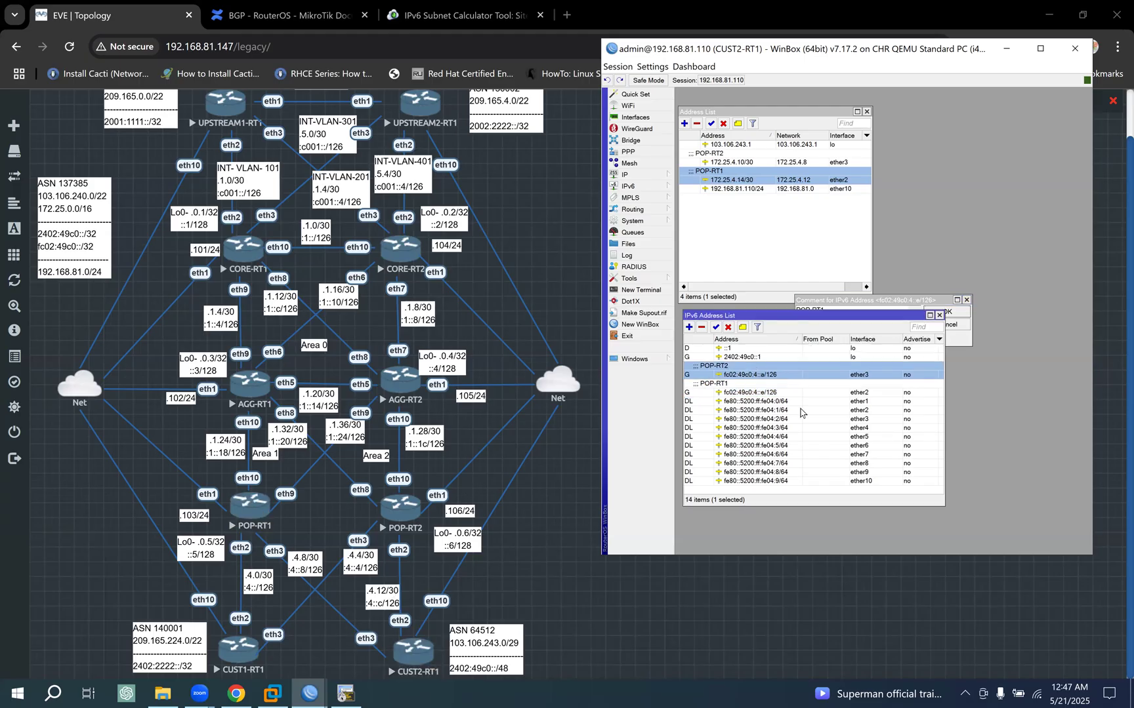
pyautogui.doubleClick(774, 371)
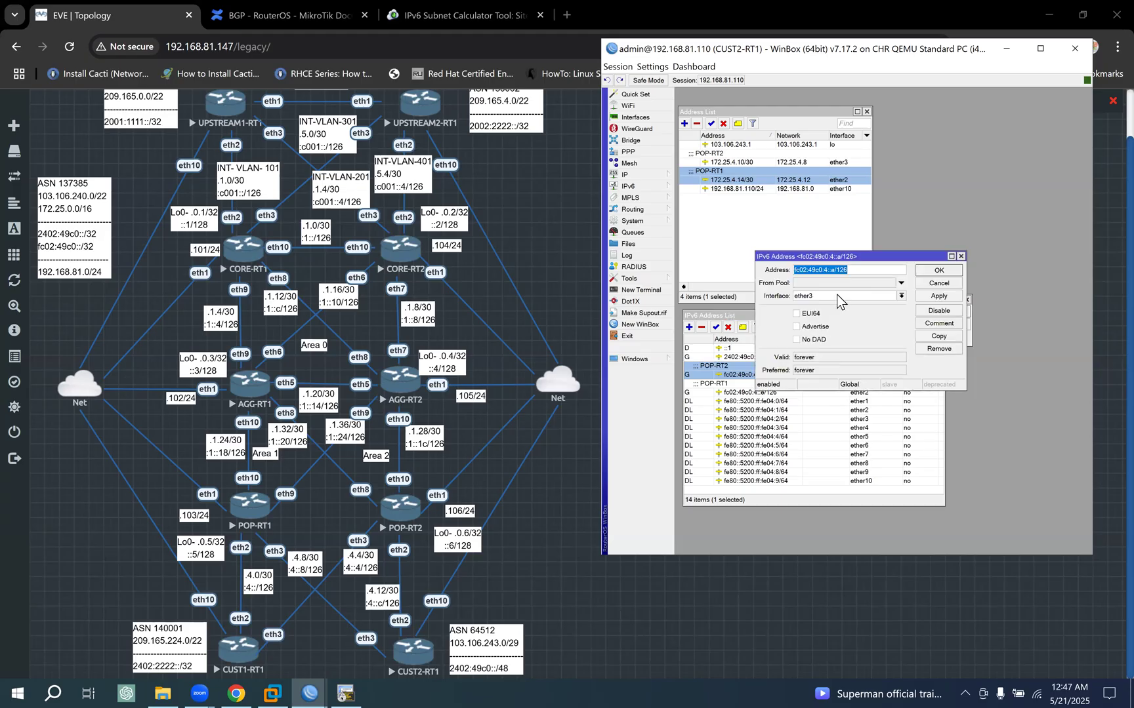
pyautogui.click(938, 283)
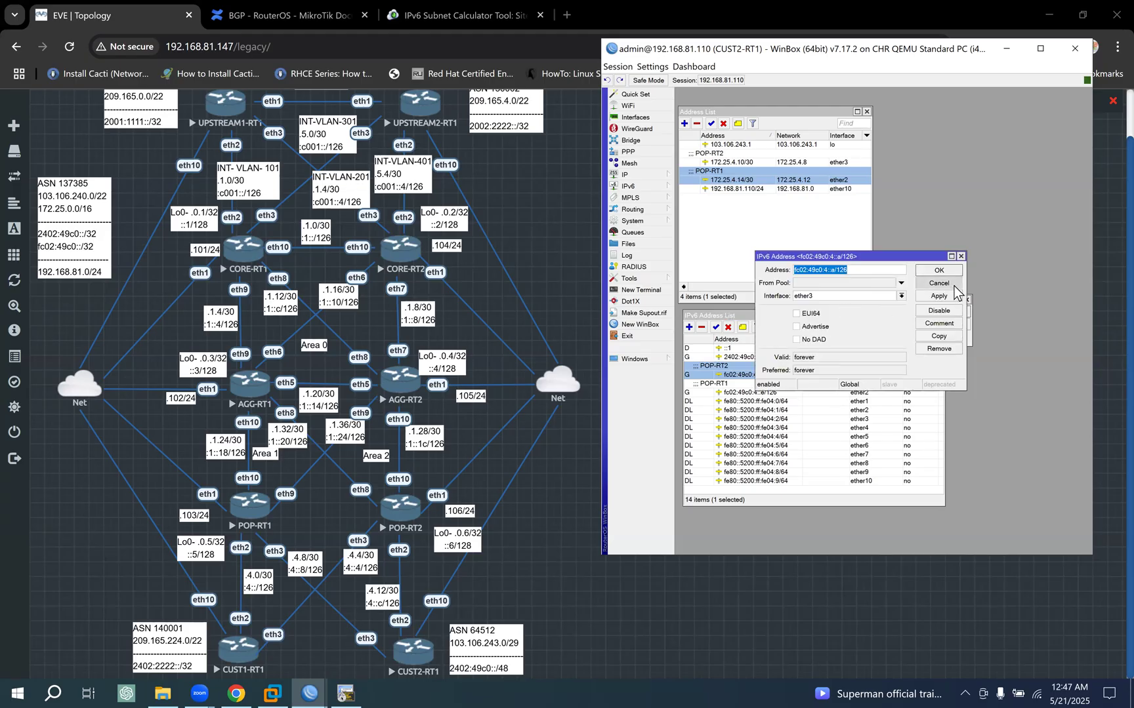
pyautogui.click(743, 327)
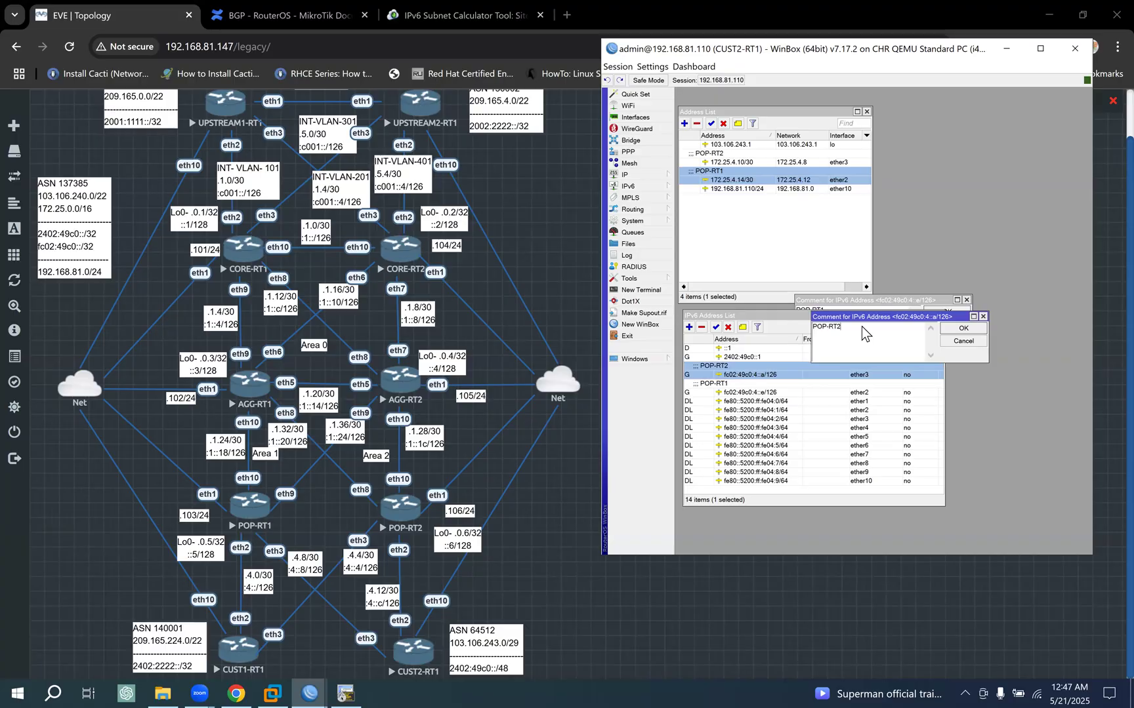
pyautogui.click(963, 328)
# - Change the comment of the ether2 IPv6 address fc02:49c0:4::e/126 to POP-RT2
pyautogui.click(741, 392)
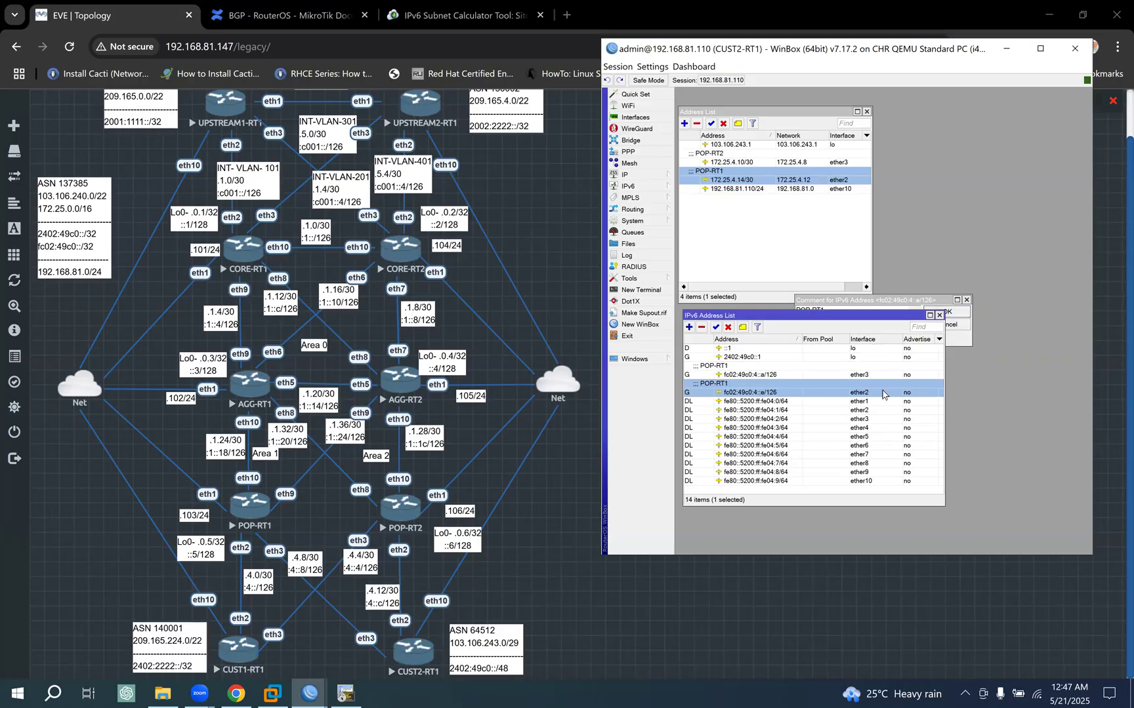
pyautogui.click(742, 327)
pyautogui.click(848, 321)
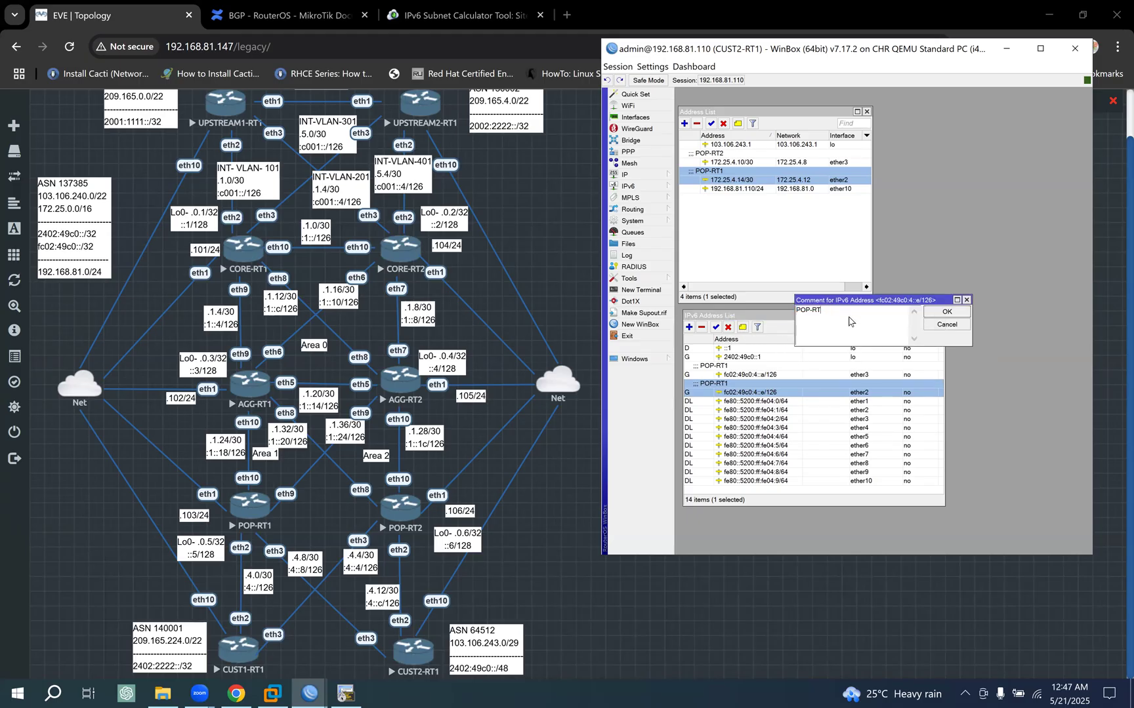
pyautogui.click(958, 310)
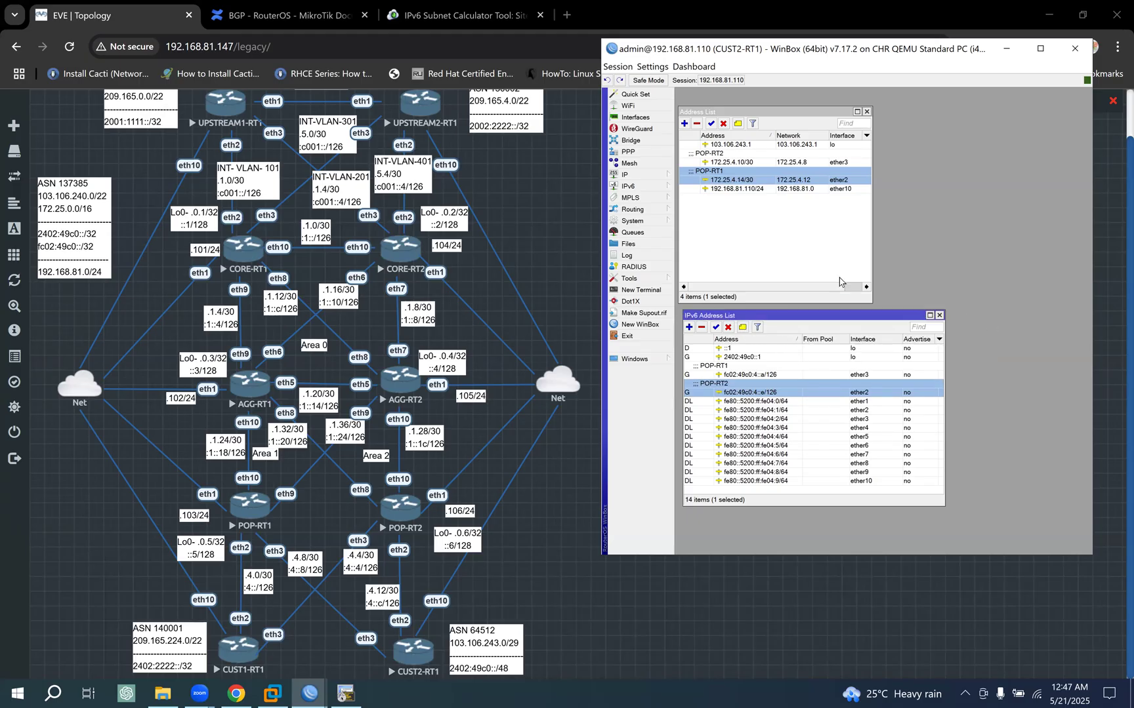
# - Change the comment of the IPv4 address 172.25.4.10/30 on ether3 to POP-RT1
pyautogui.click(744, 162)
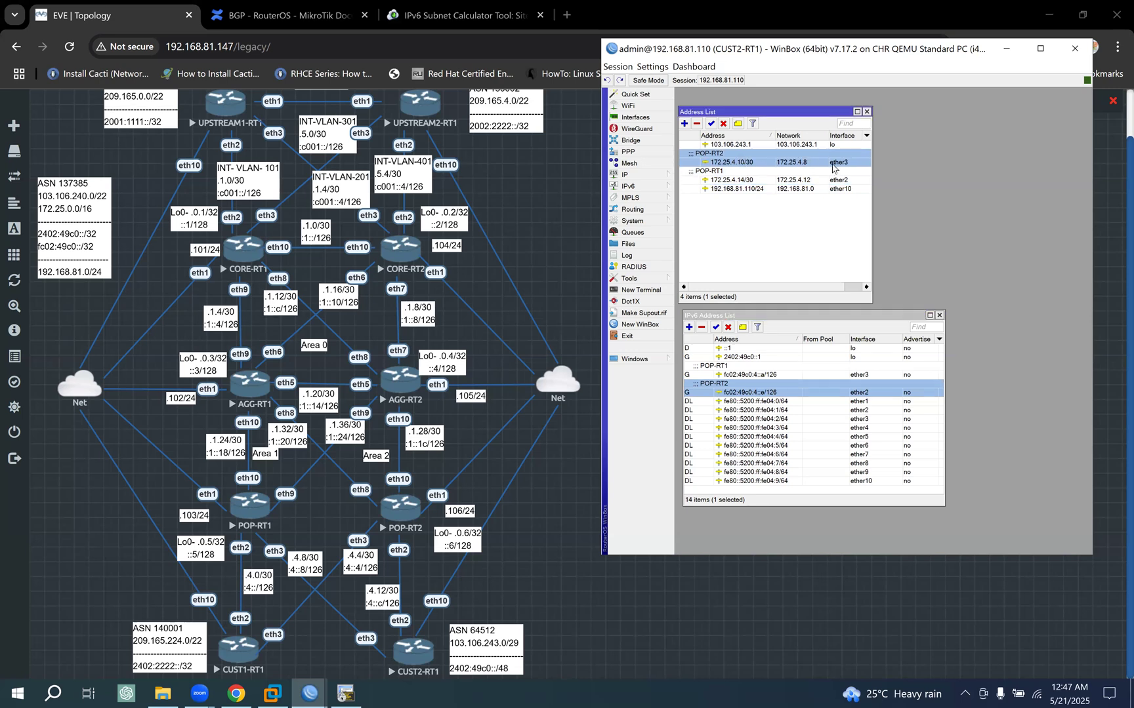
pyautogui.doubleClick(761, 154)
pyautogui.press('BackSpace')
pyautogui.write('1')
pyautogui.click(970, 240)
# - Change the comment of the IPv4 address 172.25.4.14/30 to POP-RT2 and widen the IPv6 Address List slightly
pyautogui.click(787, 180)
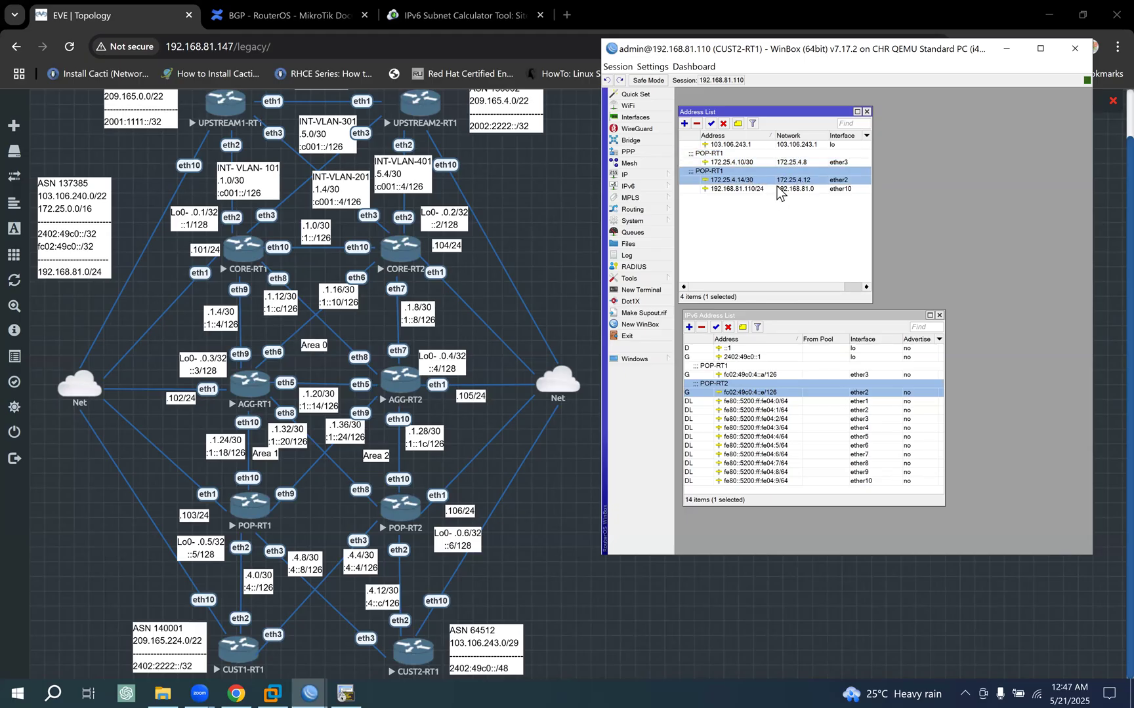
pyautogui.click(738, 124)
pyautogui.click(880, 247)
pyautogui.write('2')
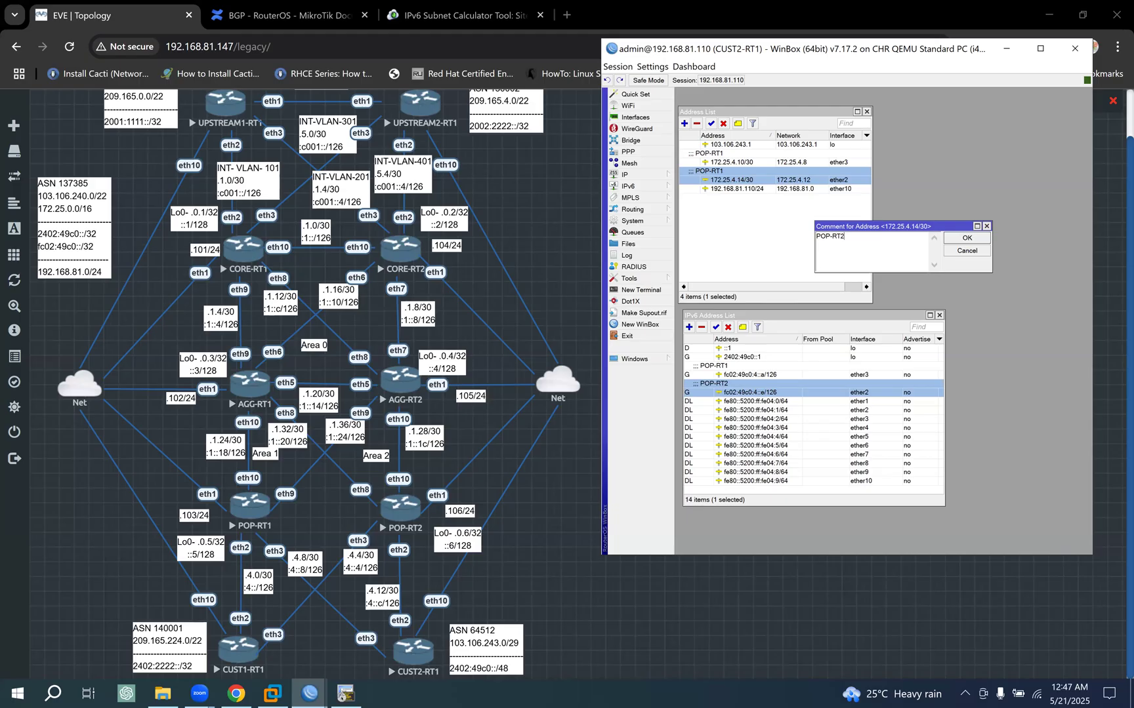
pyautogui.click(968, 239)
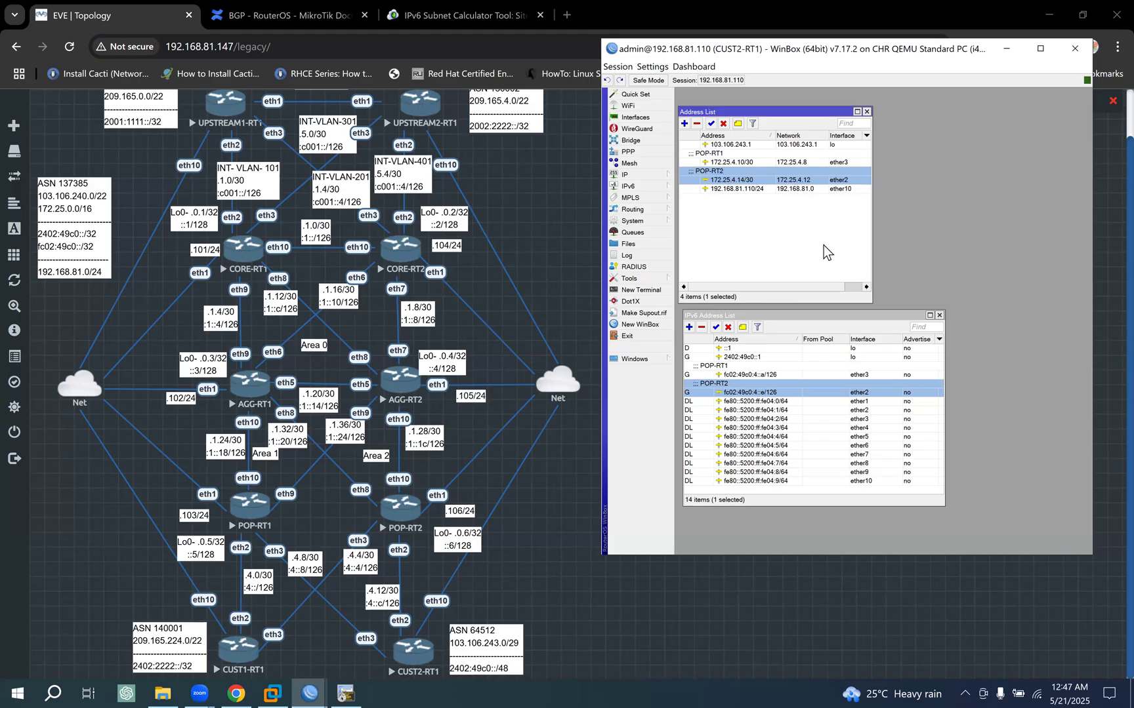
pyautogui.moveTo(942, 368); pyautogui.dragTo(961, 368)
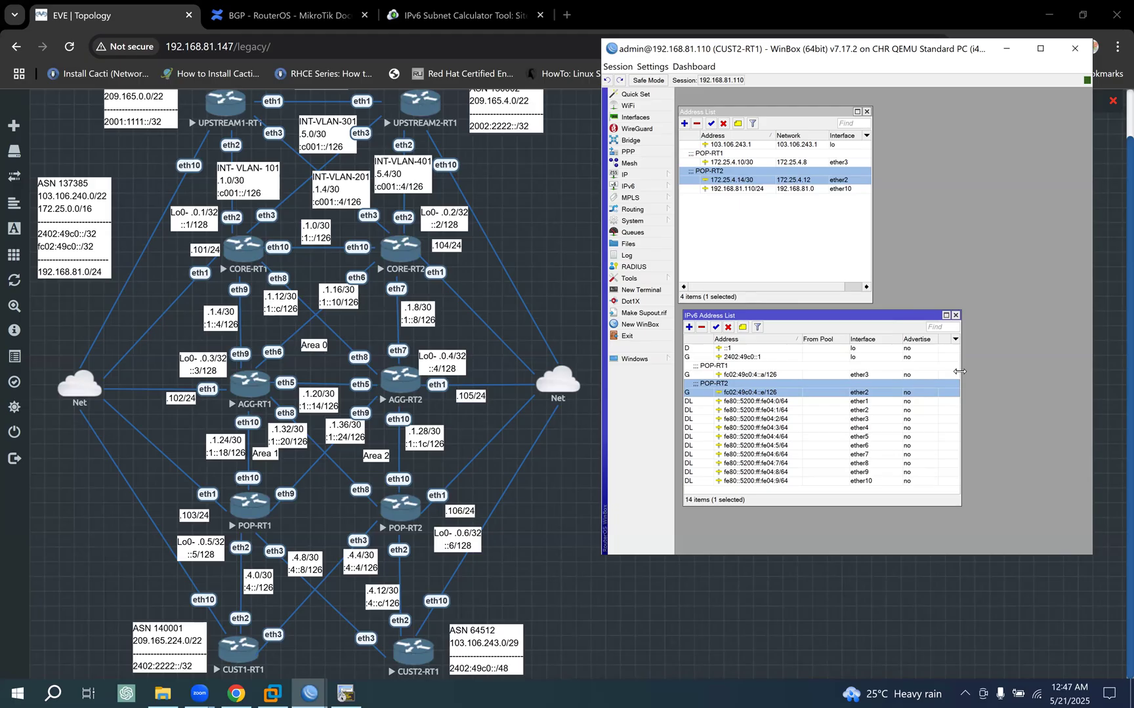
# - Widen the IPv4 Address List window and set the default BGP template's AS to 64512
pyautogui.click(870, 240)
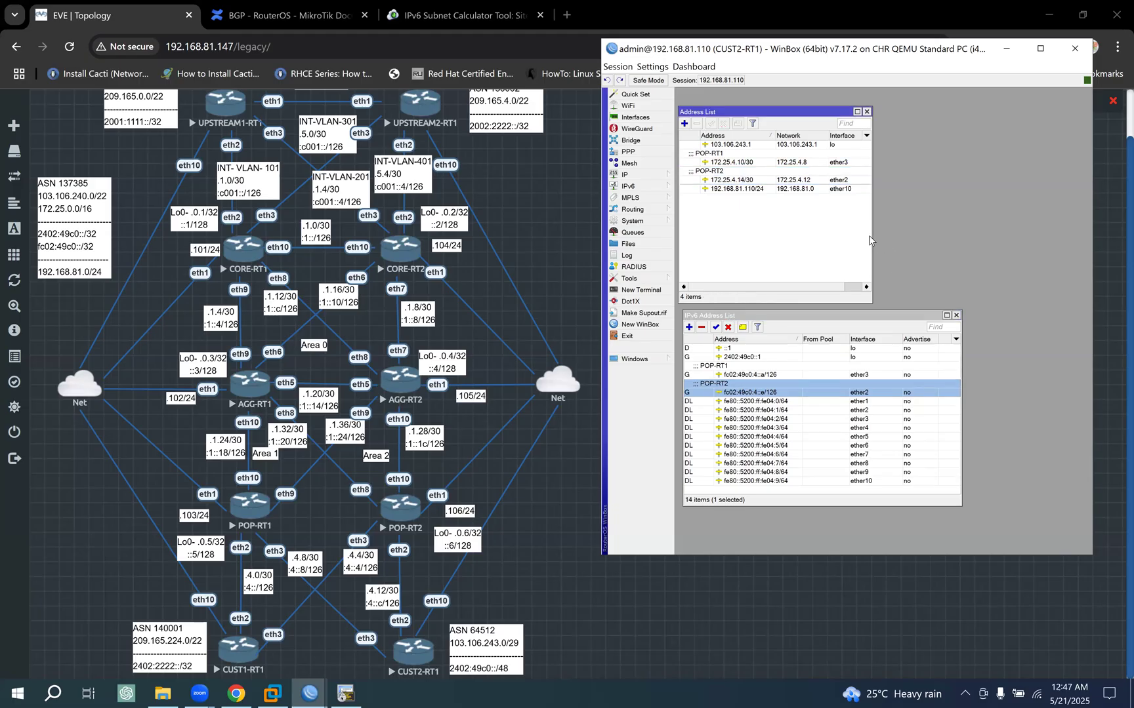
pyautogui.moveTo(871, 236); pyautogui.dragTo(958, 236)
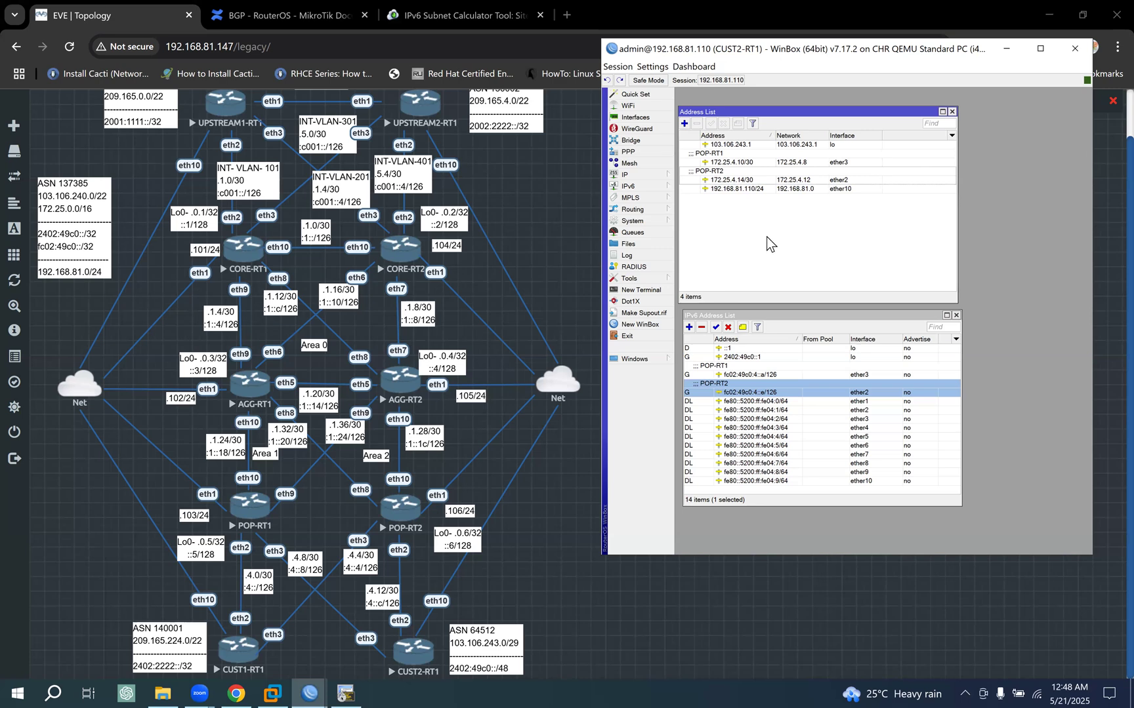
pyautogui.click(632, 209)
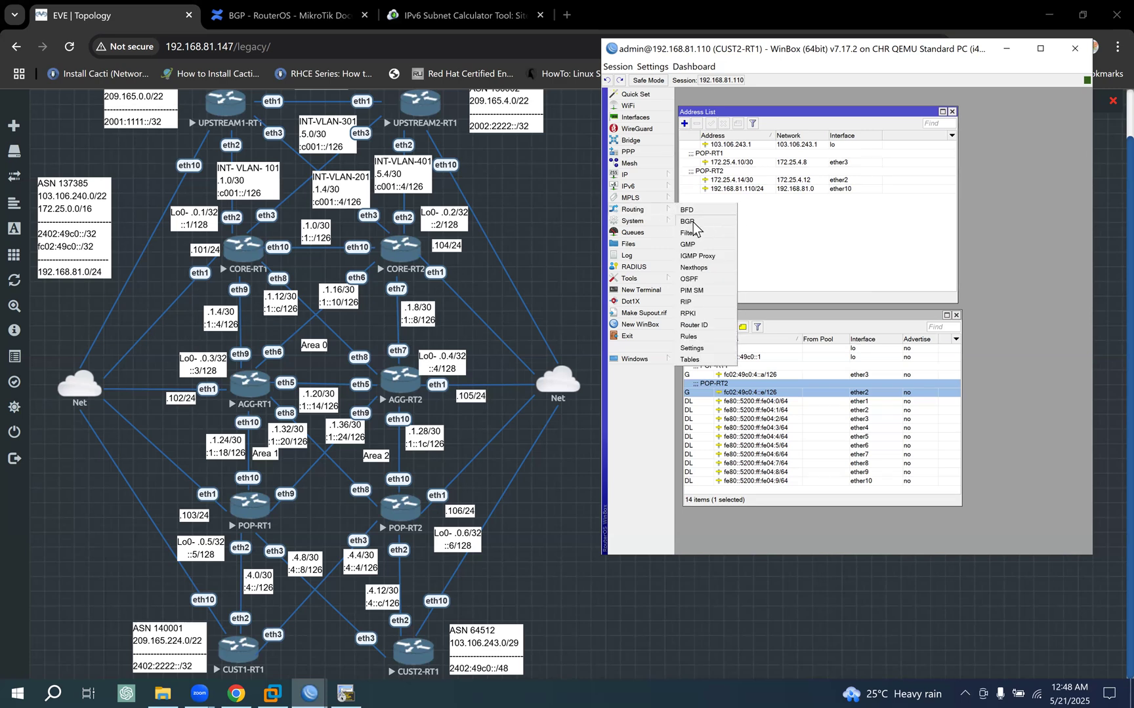
pyautogui.click(693, 224)
pyautogui.click(733, 234)
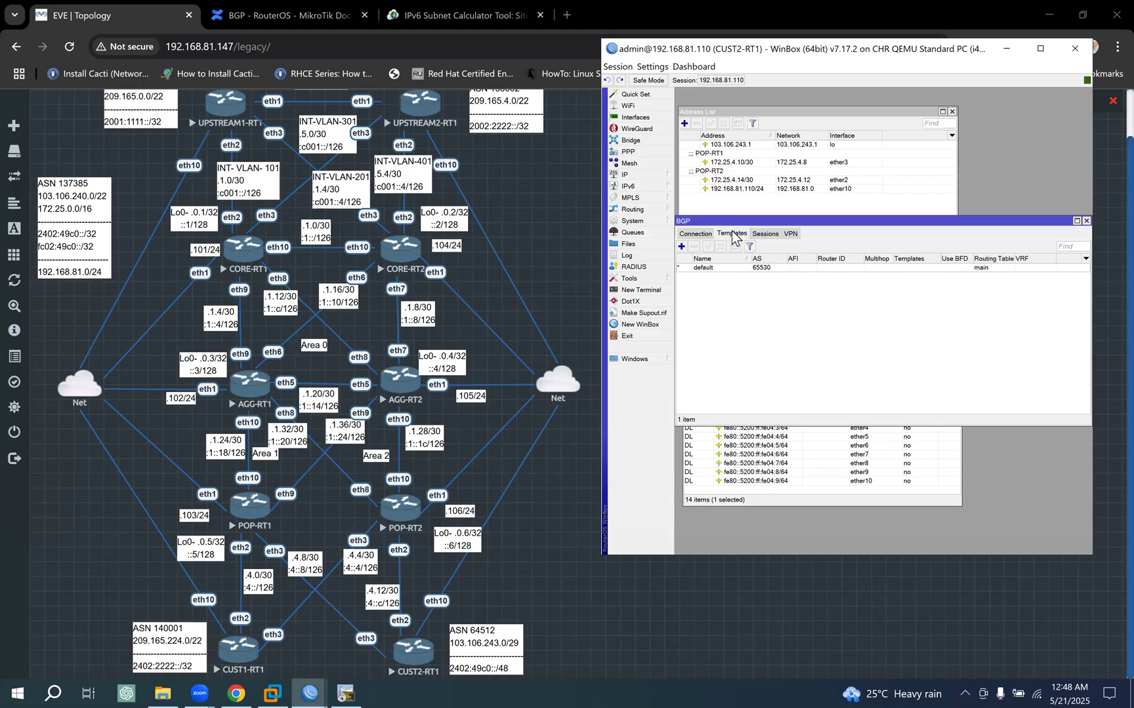
pyautogui.doubleClick(738, 267)
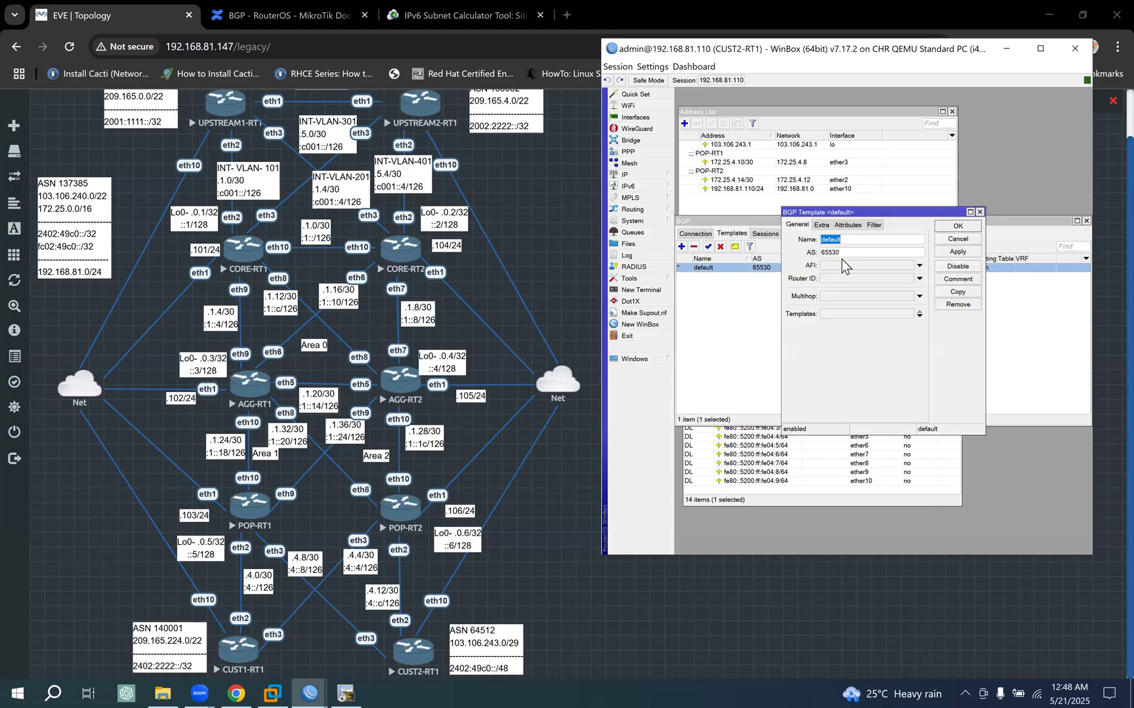
pyautogui.press('Tab')
pyautogui.write('6')
# - Set the default BGP template's router ID to the loopback address 103.106.243.1 and save the template
pyautogui.click(828, 281)
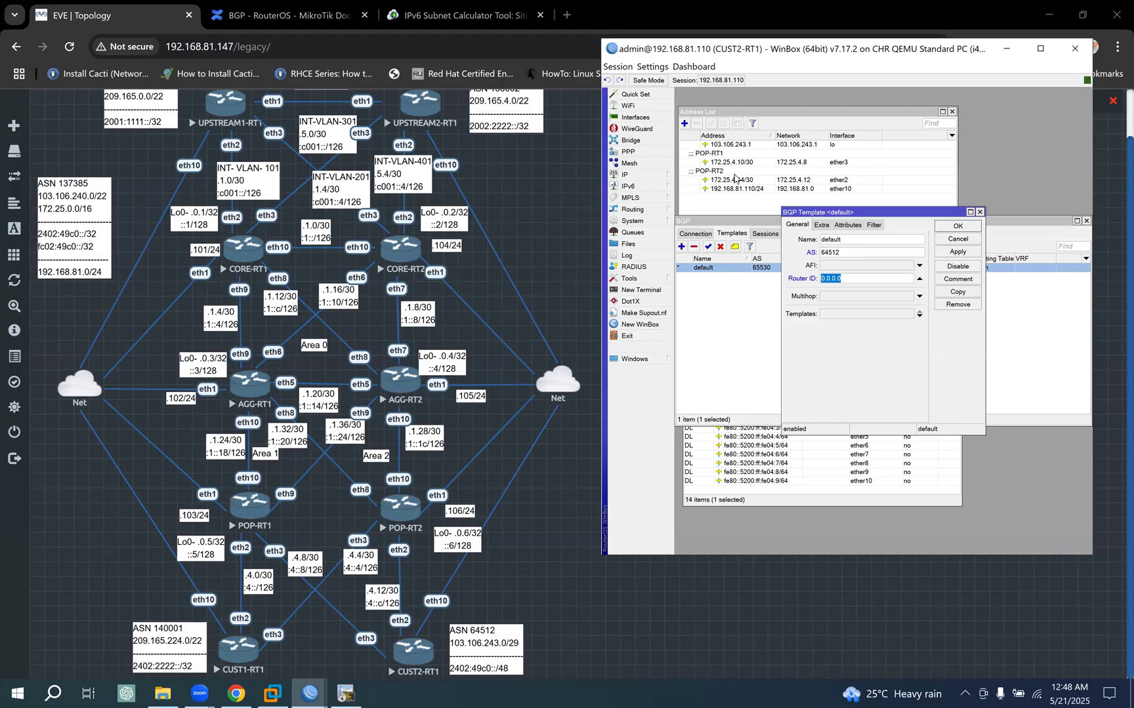
pyautogui.doubleClick(729, 145)
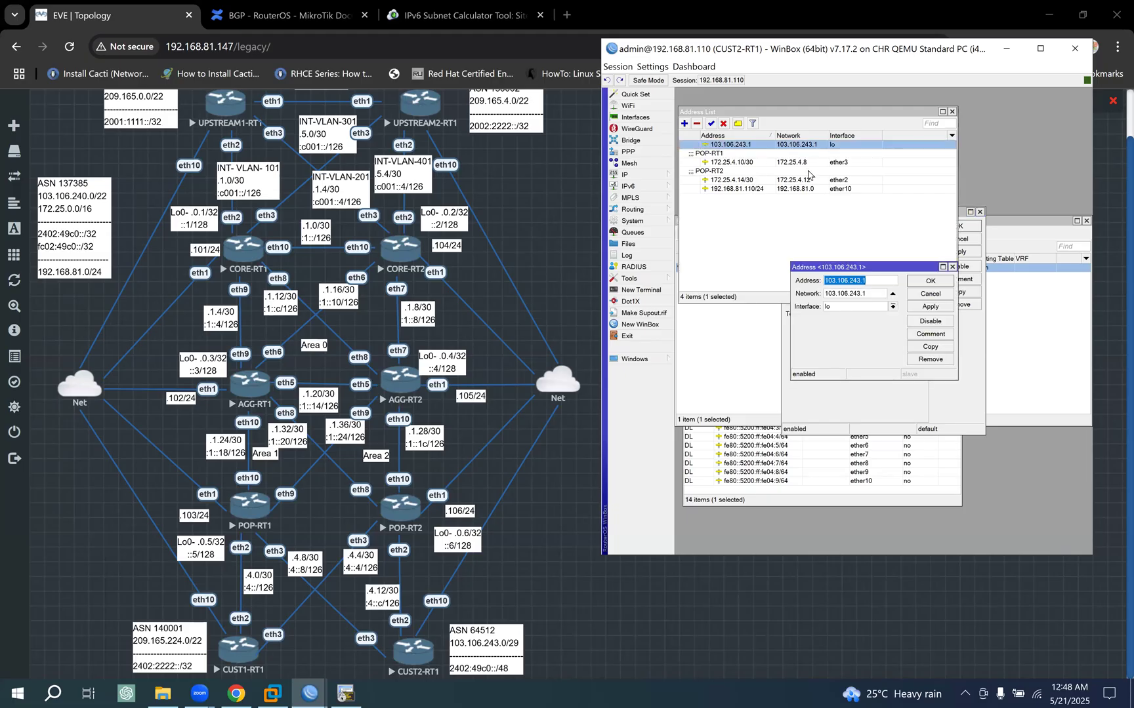
pyautogui.click(943, 293)
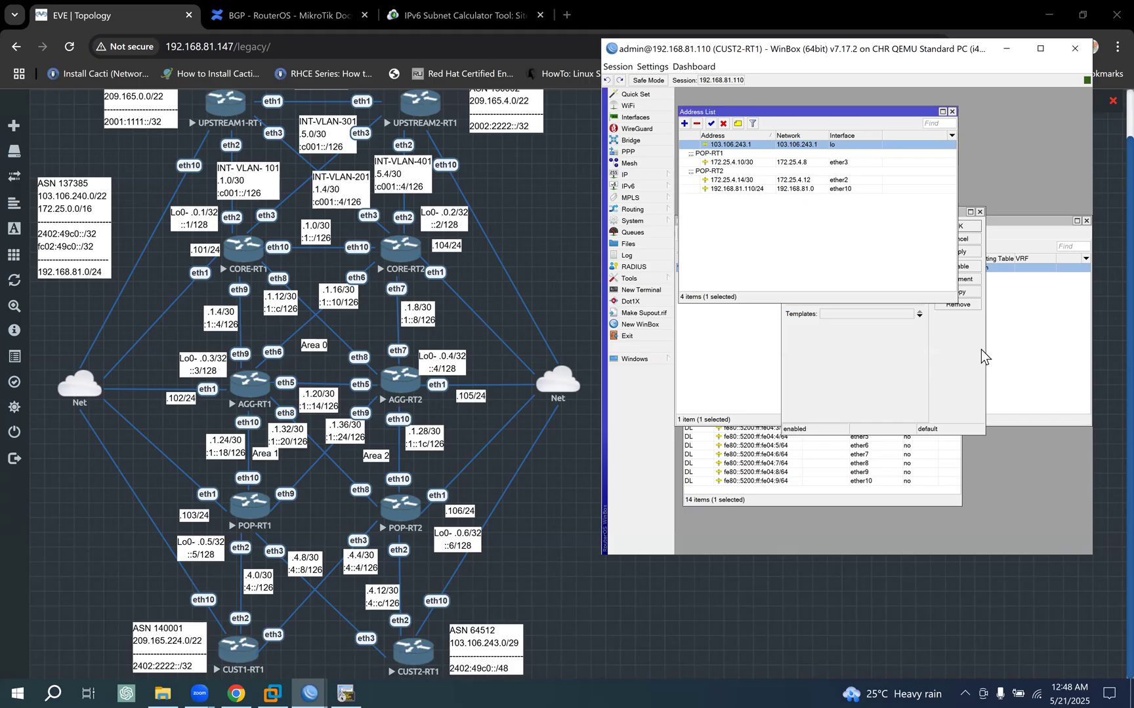
pyautogui.click(979, 352)
pyautogui.moveTo(863, 277); pyautogui.dragTo(700, 269)
pyautogui.write('103.106.243.1')
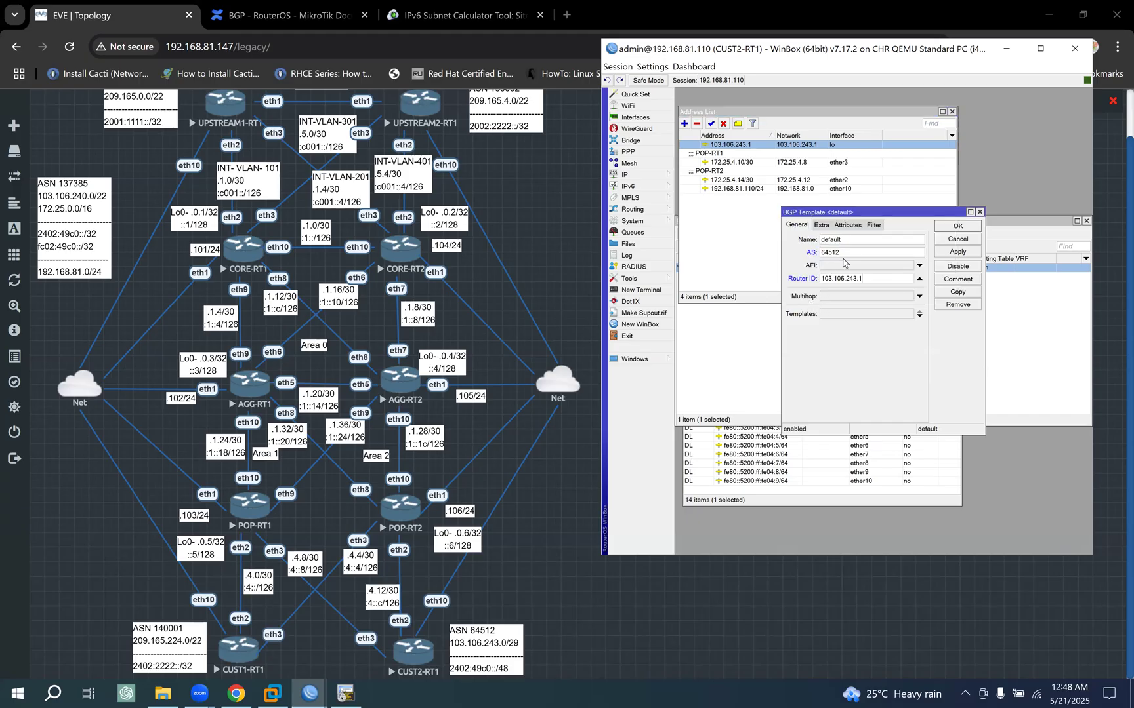
pyautogui.click(955, 228)
pyautogui.click(964, 220)
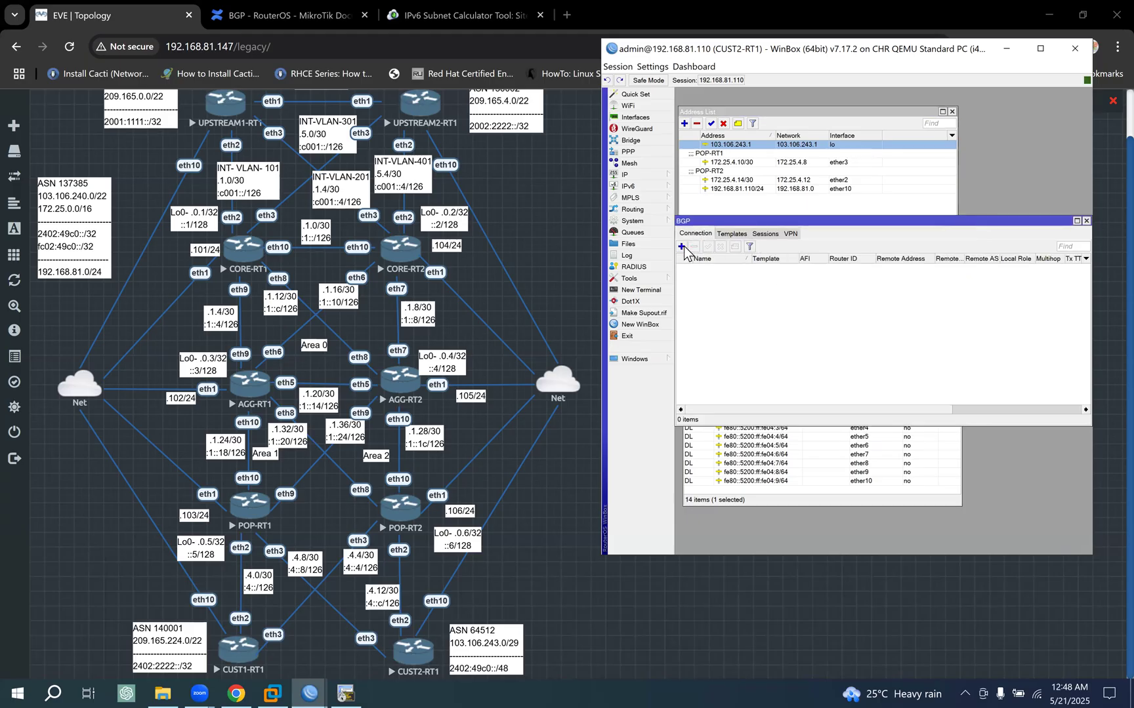
# - Start a new BGP connection on CUST2-RT1 named IPV4_ASN137385_INT_PRI, reusing the name of CUST1-RT1's primary IPv4 connection
pyautogui.click(681, 248)
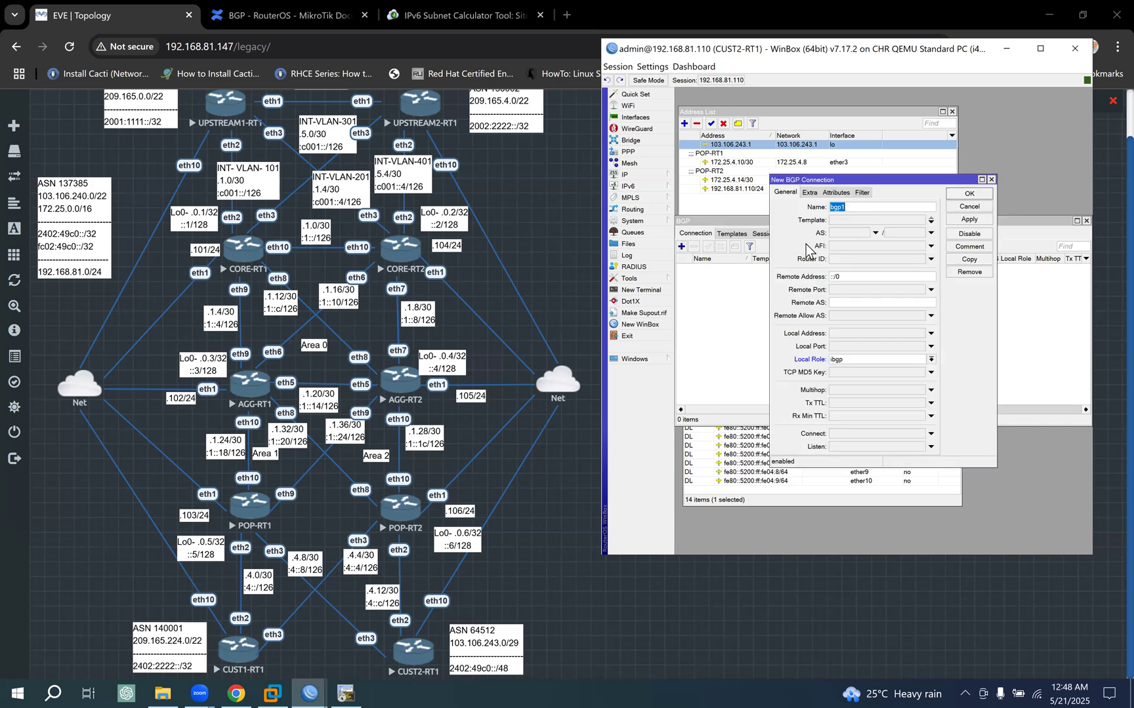
pyautogui.write('ASN137385_')
pyautogui.moveTo(303, 690)
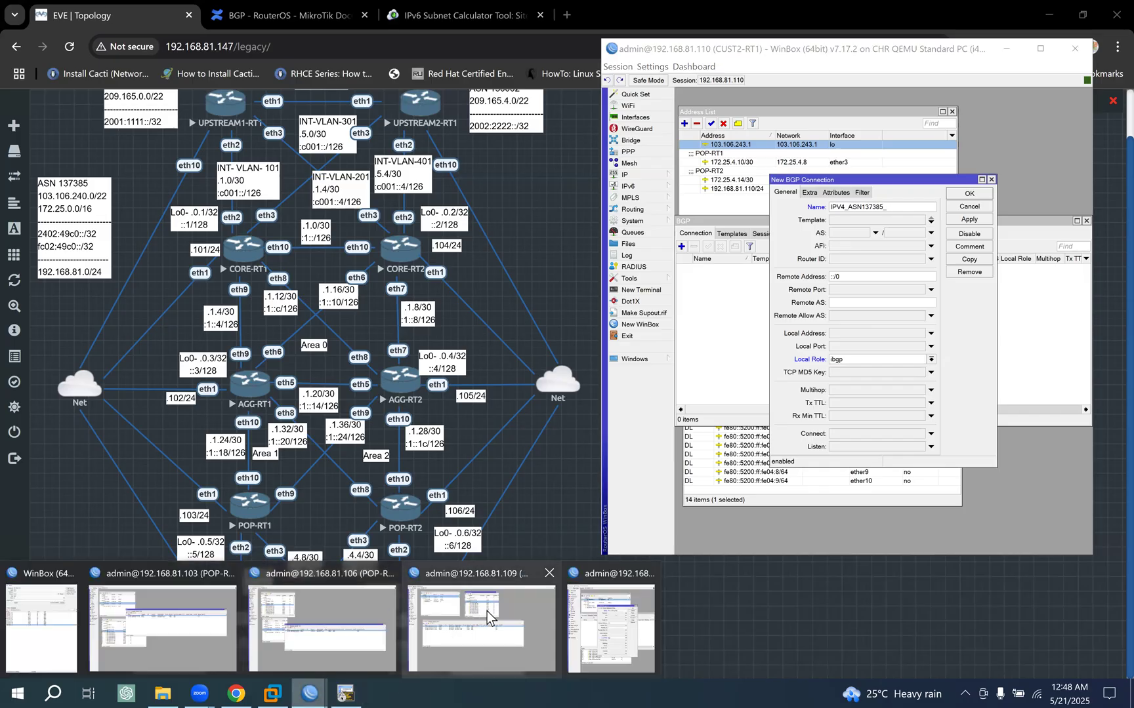
pyautogui.click(487, 611)
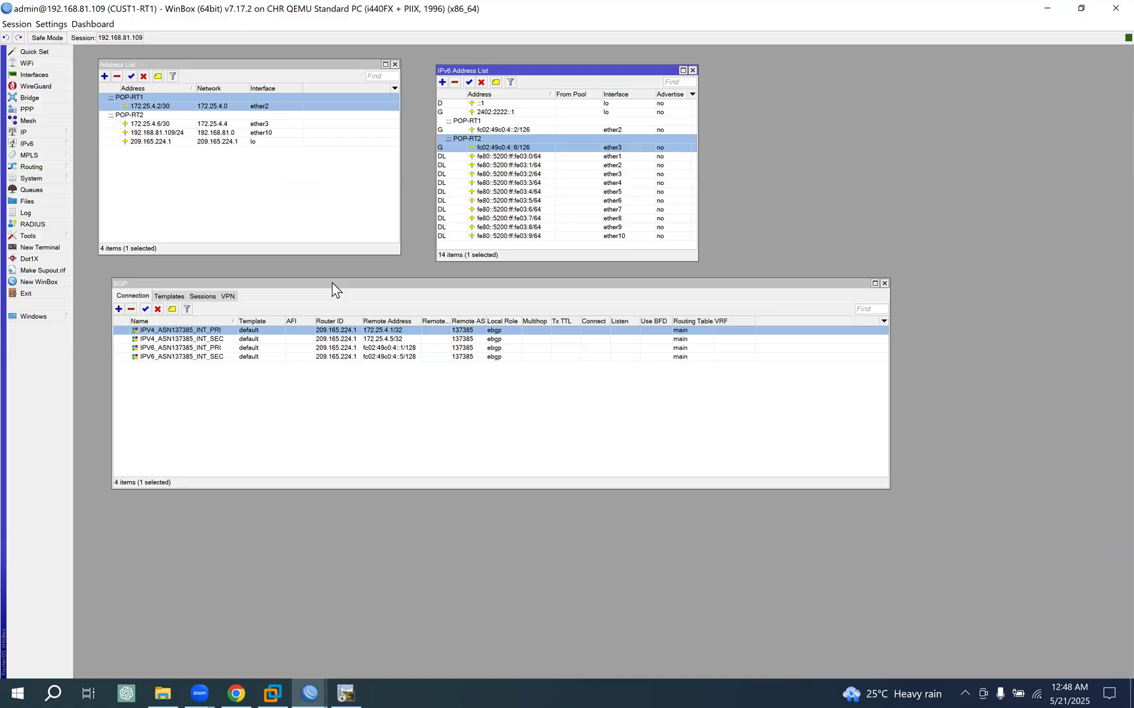
pyautogui.doubleClick(185, 331)
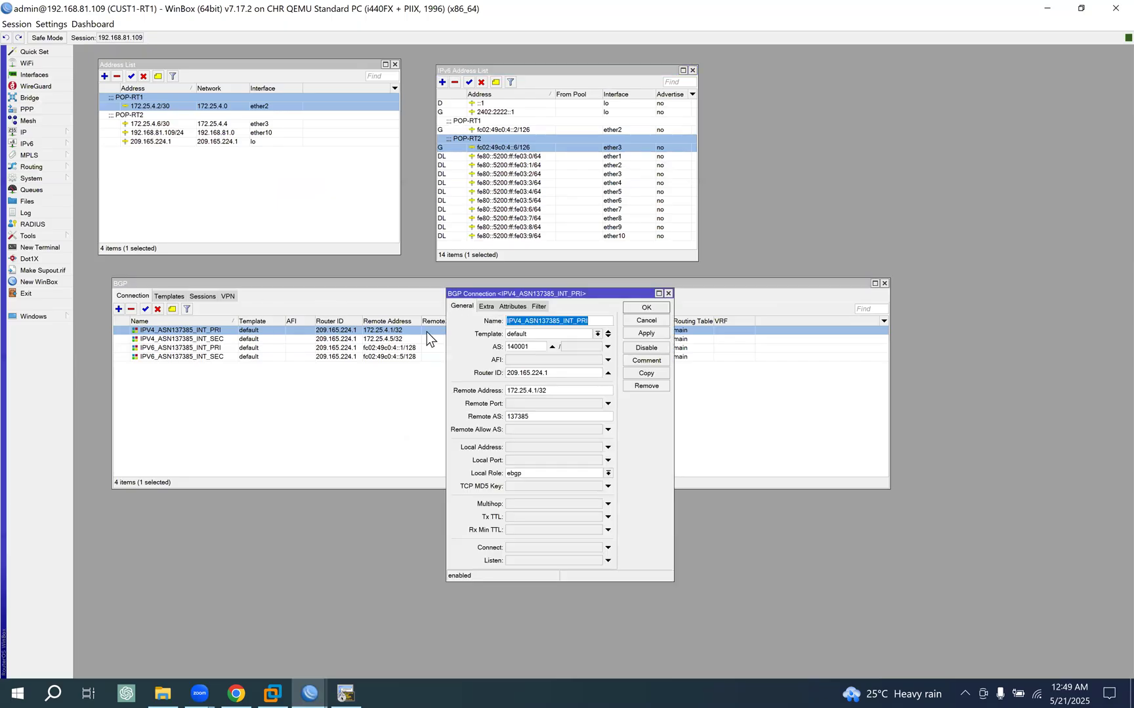
pyautogui.click(647, 308)
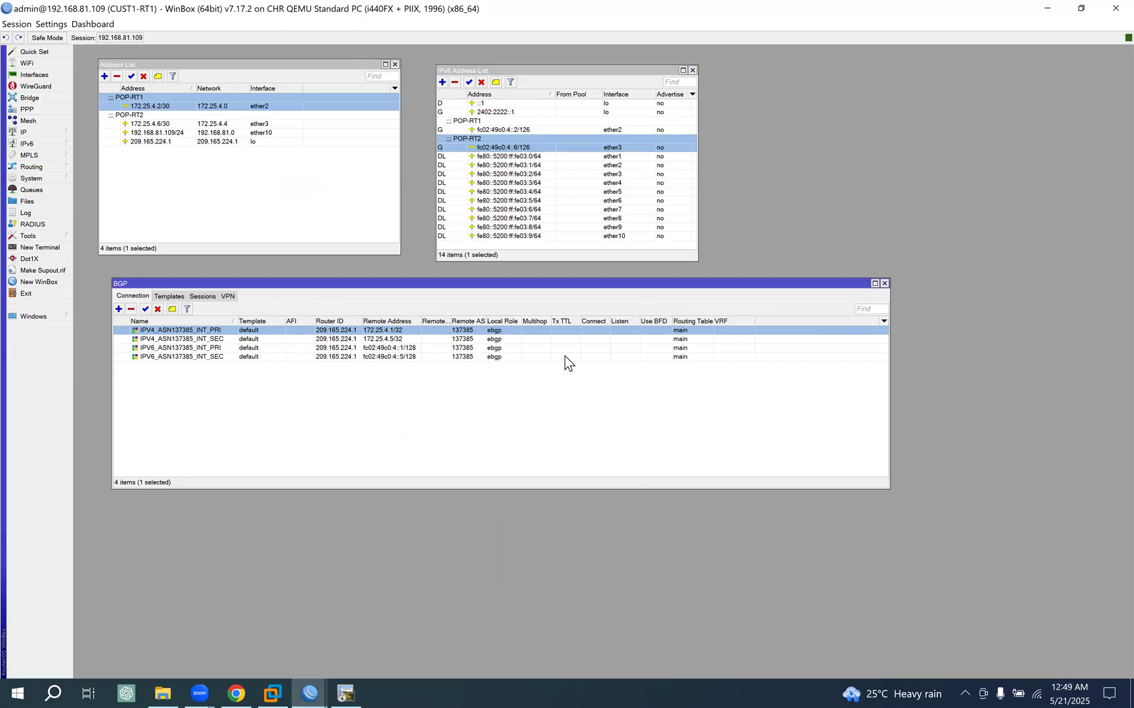
pyautogui.click(236, 693)
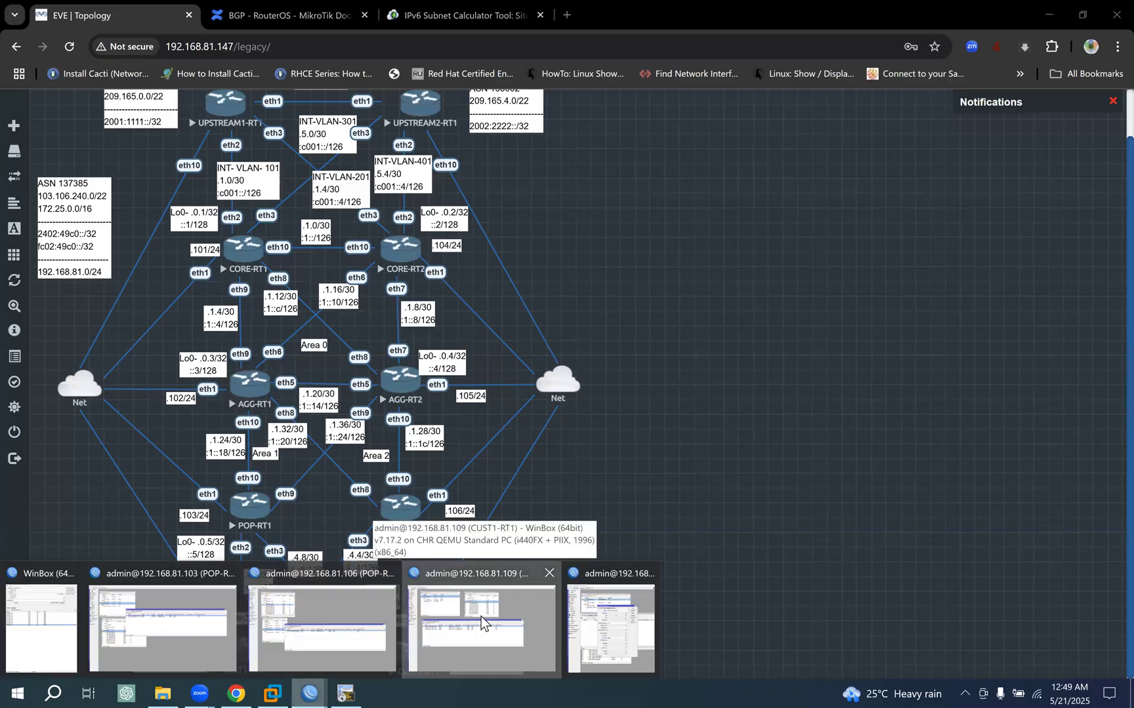
pyautogui.click(624, 630)
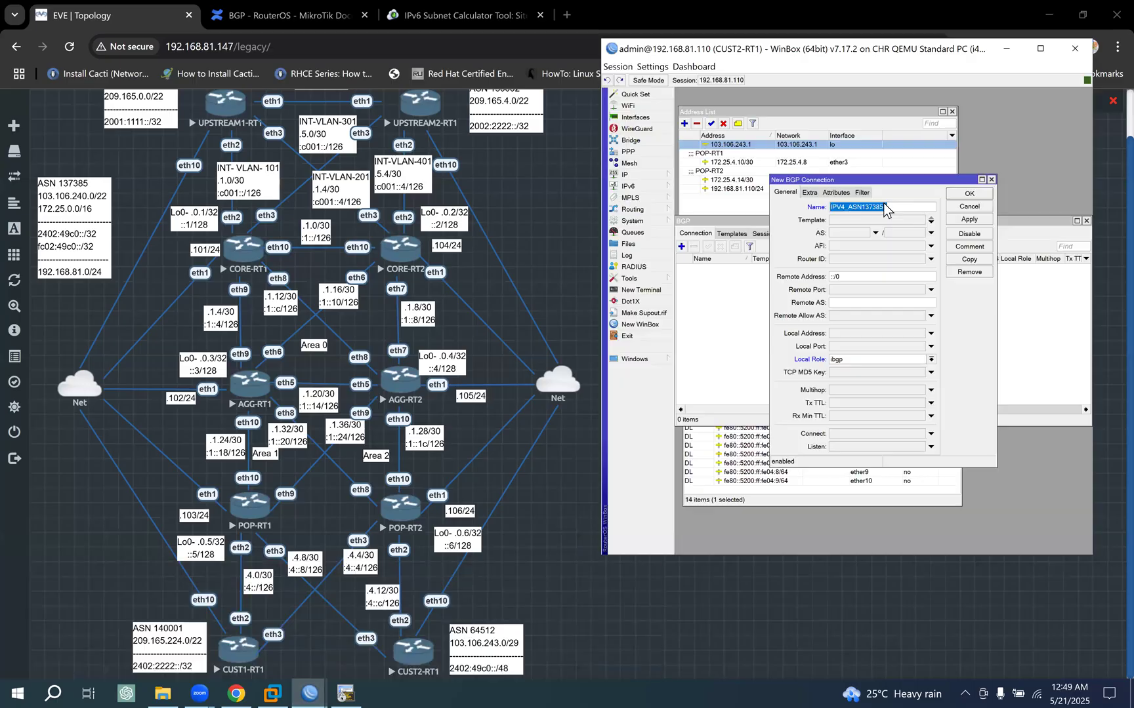
pyautogui.write('IPV4_ASN137385_INT_PRI')
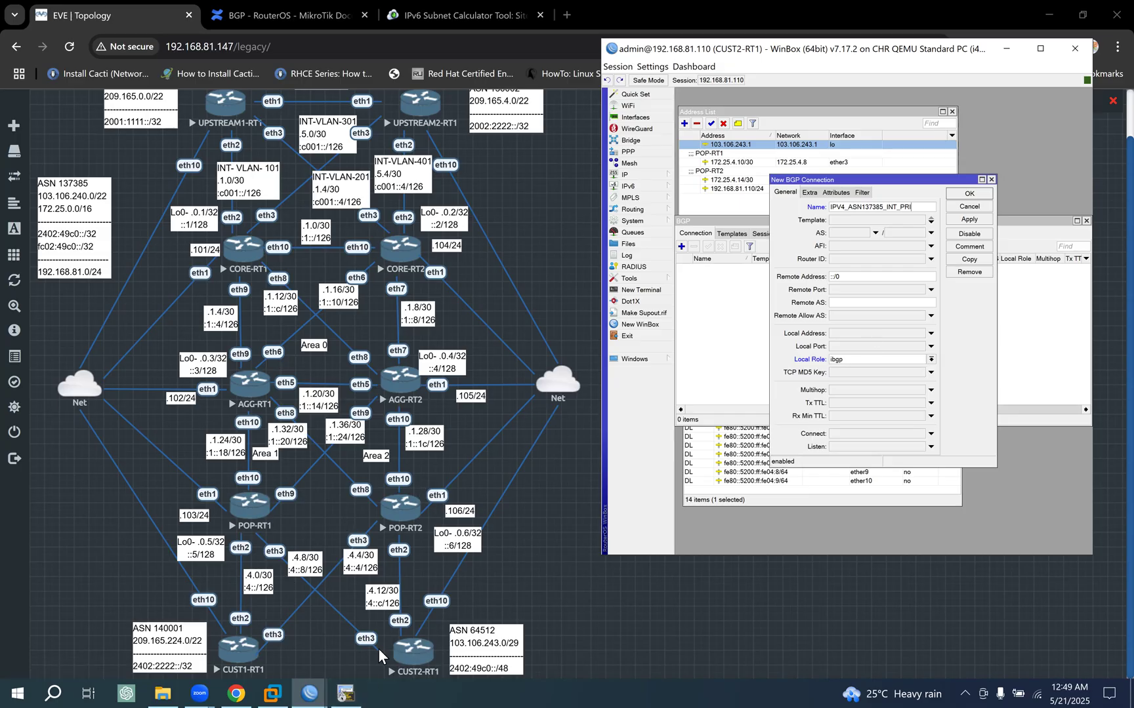
# - Assign the default template to the new connection and set its remote address to 172.25.4.9, based on the POP-RT1 link address
pyautogui.moveTo(833, 175); pyautogui.dragTo(840, 193)
pyautogui.doubleClick(780, 162)
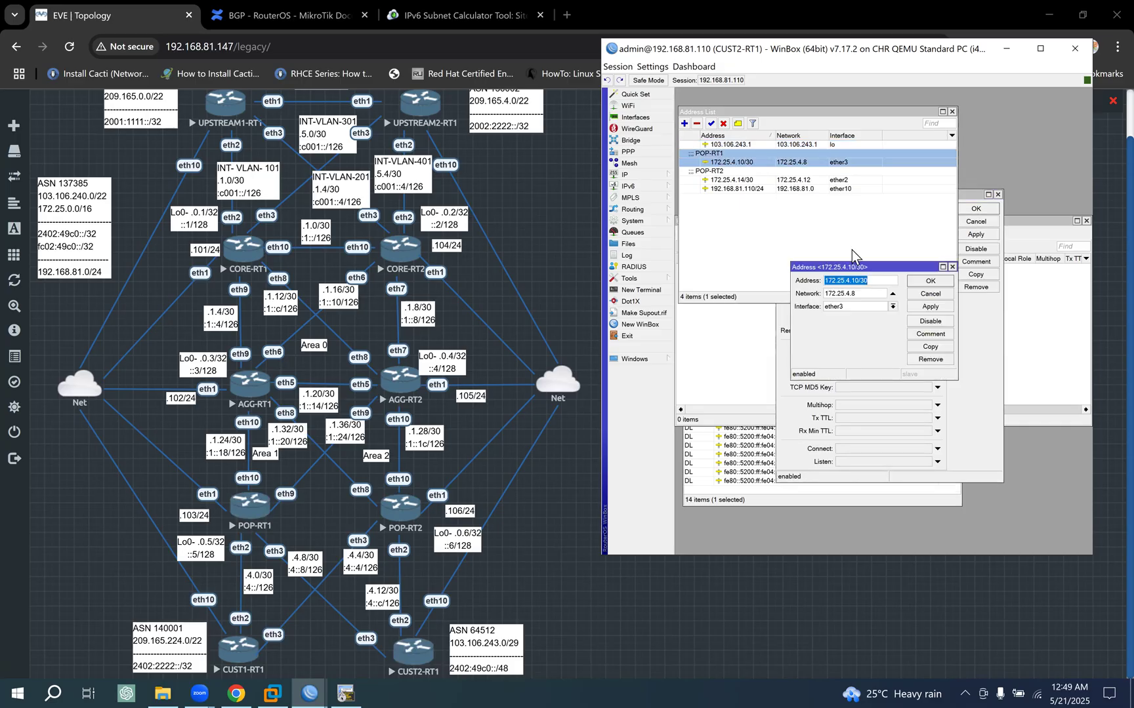
pyautogui.click(932, 294)
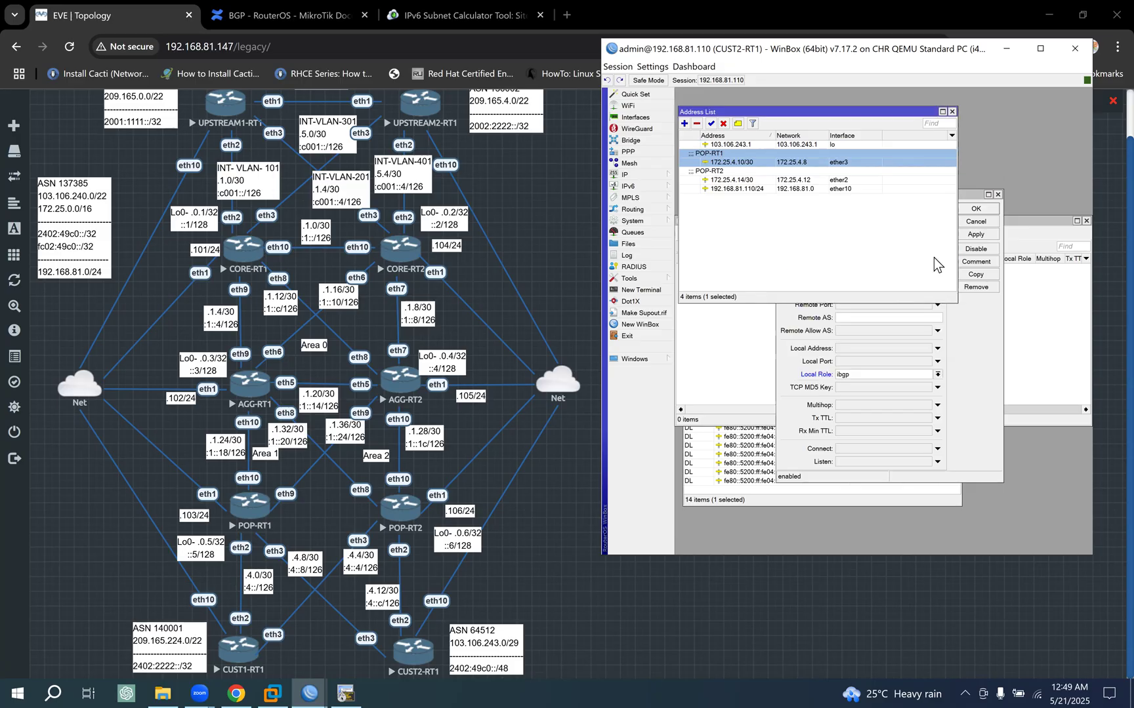
pyautogui.click(968, 196)
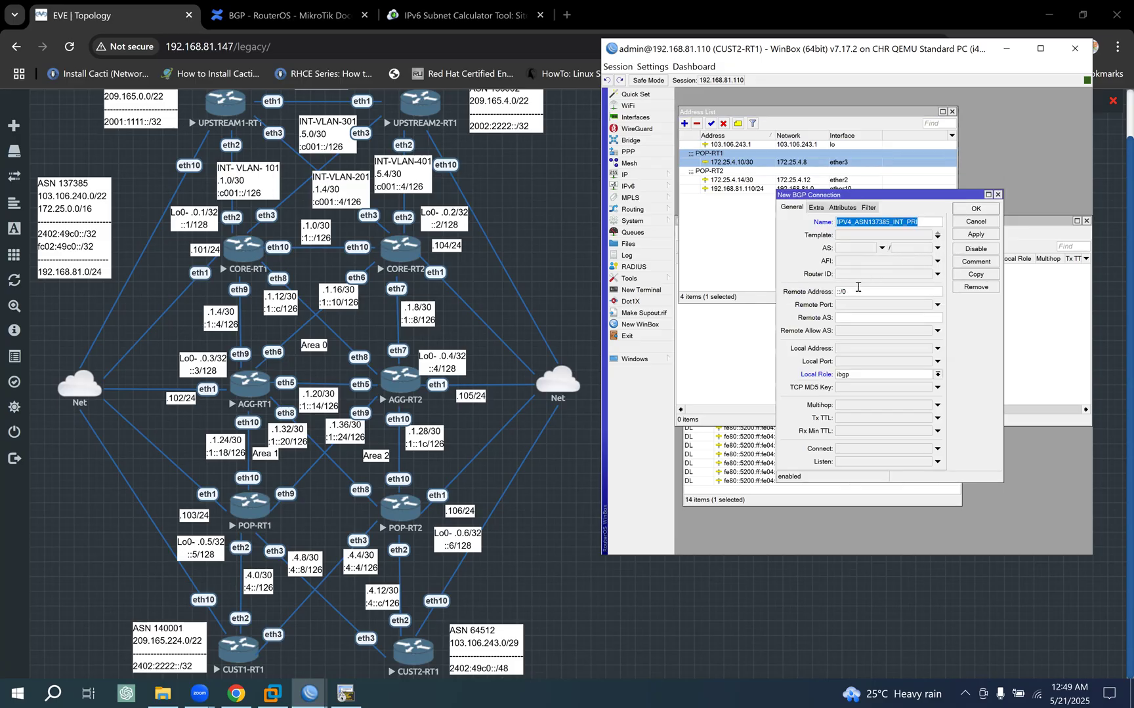
pyautogui.click(861, 238)
pyautogui.moveTo(859, 292); pyautogui.dragTo(764, 295)
pyautogui.write('172.25.4.10/30')
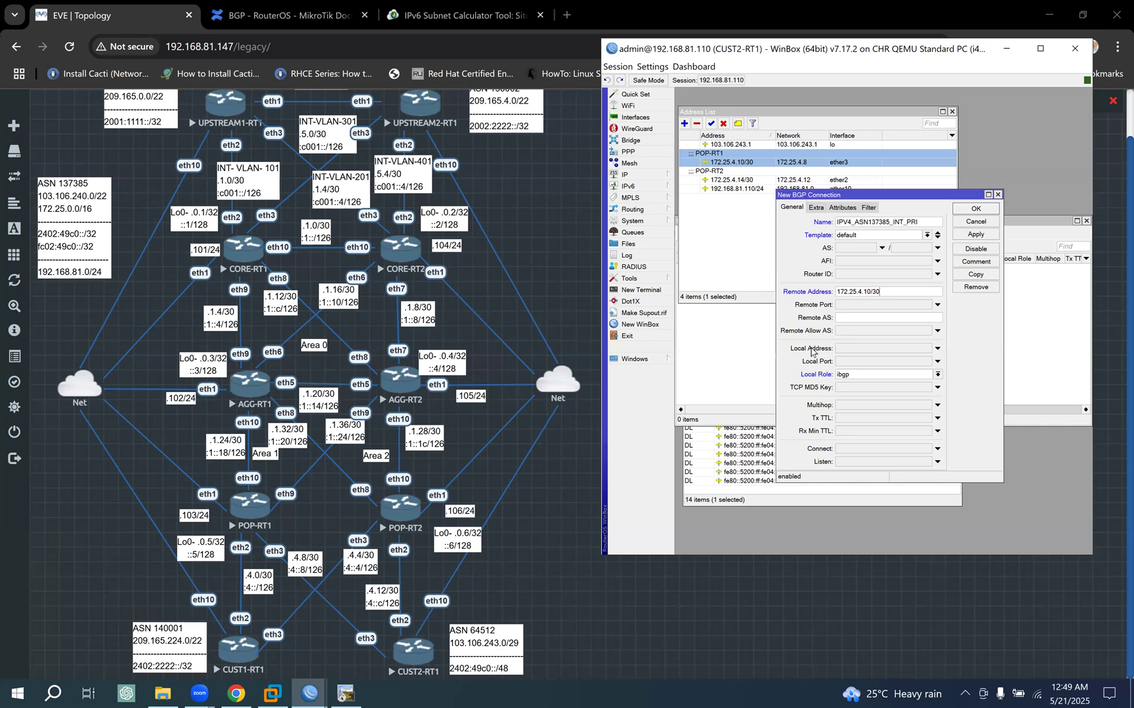
pyautogui.press('BackSpace')
pyautogui.press('BackSpace')
pyautogui.write('9')
# - Set the connection's local role to ebgp and its remote AS to 137385, and save it
pyautogui.click(859, 377)
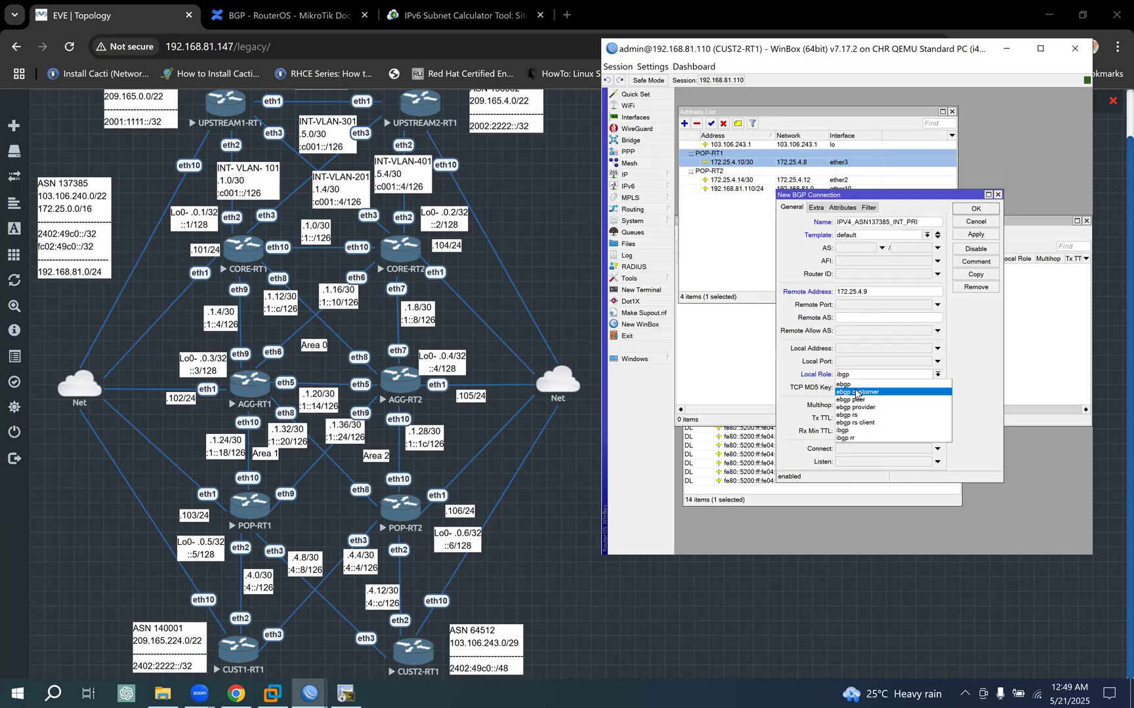
pyautogui.click(853, 384)
pyautogui.click(854, 319)
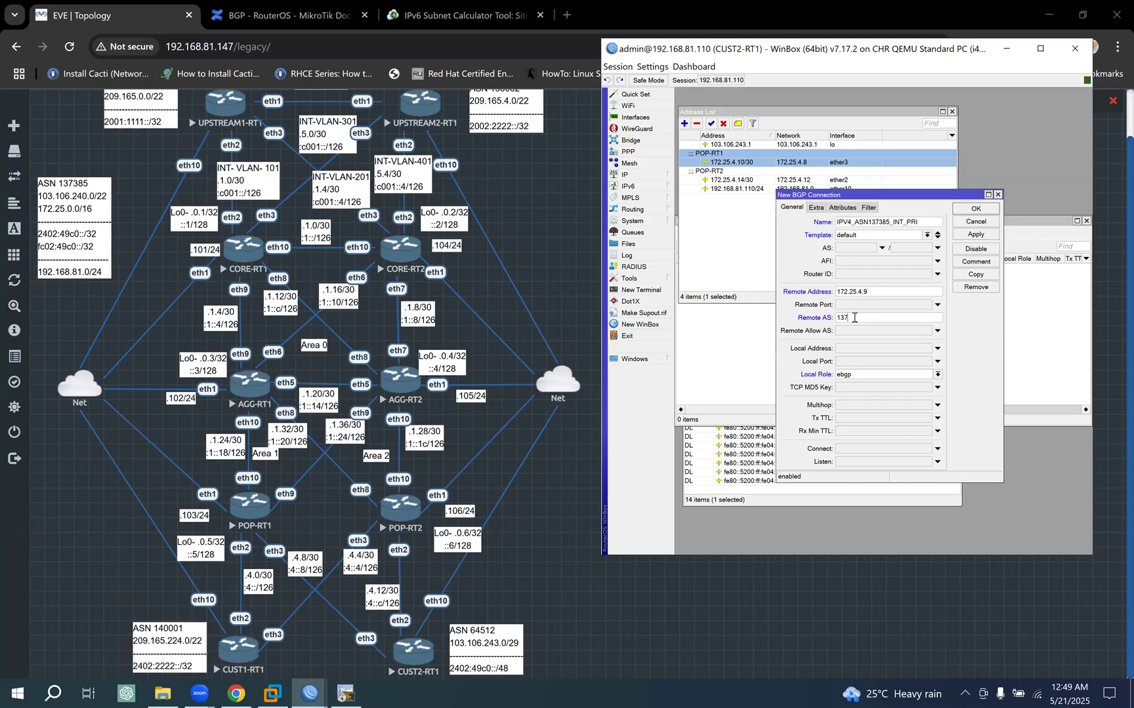
pyautogui.write('137385')
pyautogui.click(976, 235)
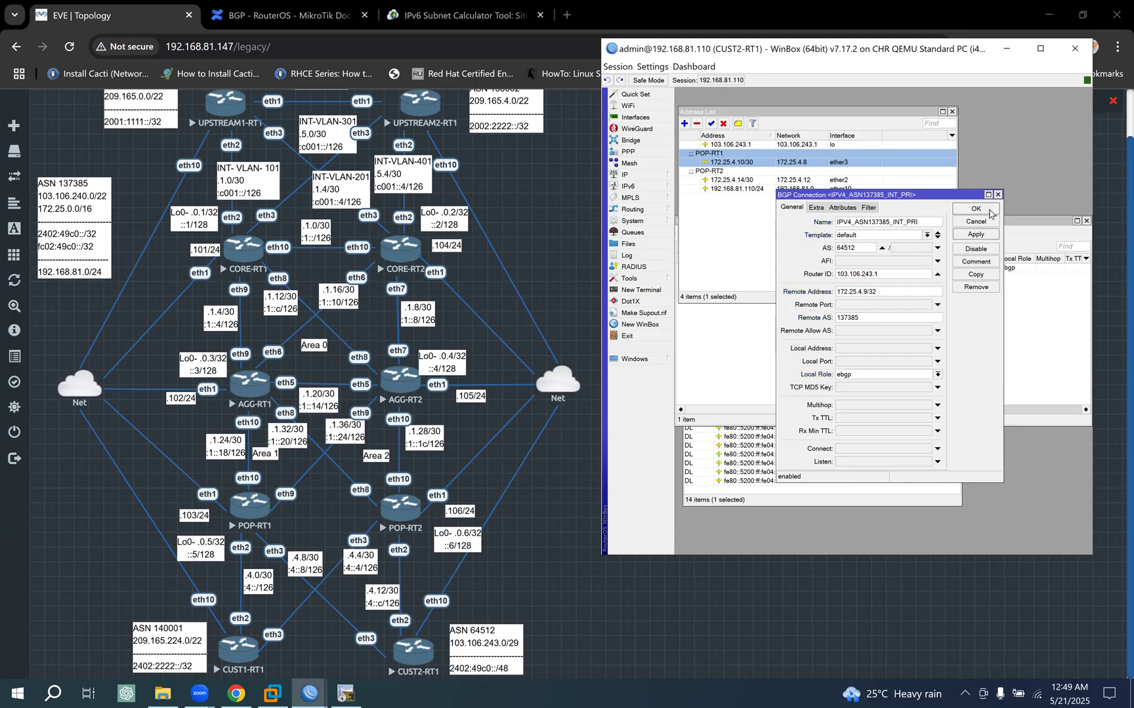
pyautogui.click(988, 211)
pyautogui.click(977, 222)
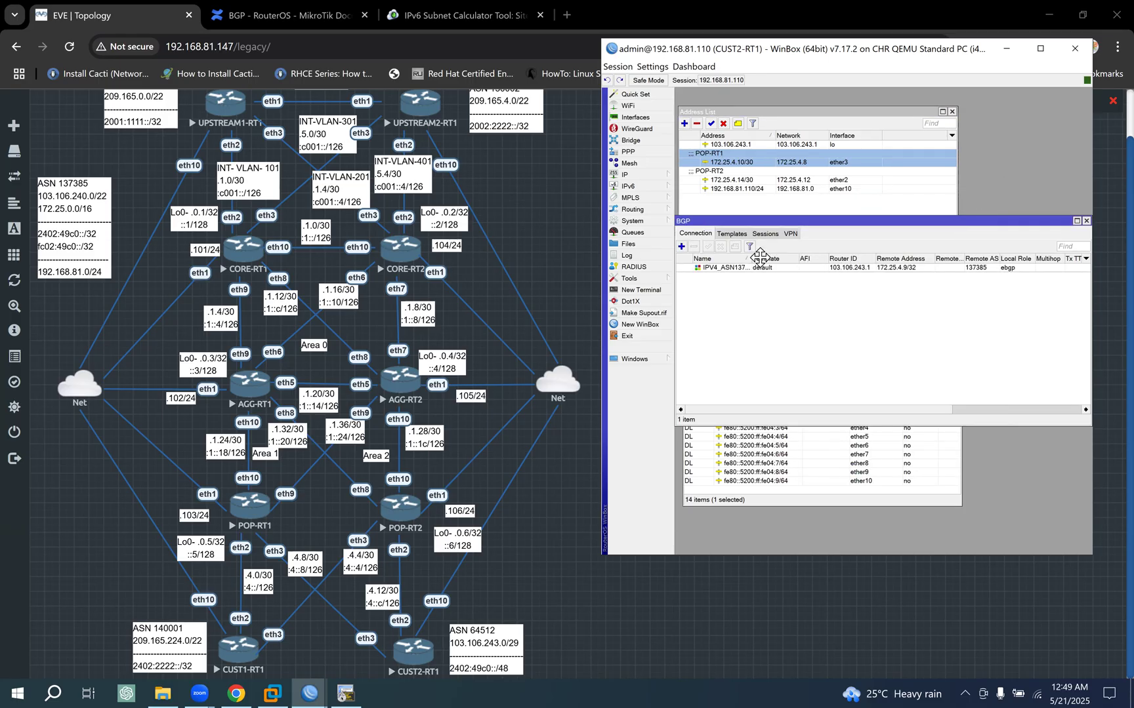
# - Widen the Name column of the BGP connection list and duplicate the IPV4_ASN137385_INT_PRI connection
pyautogui.moveTo(751, 257); pyautogui.dragTo(783, 257)
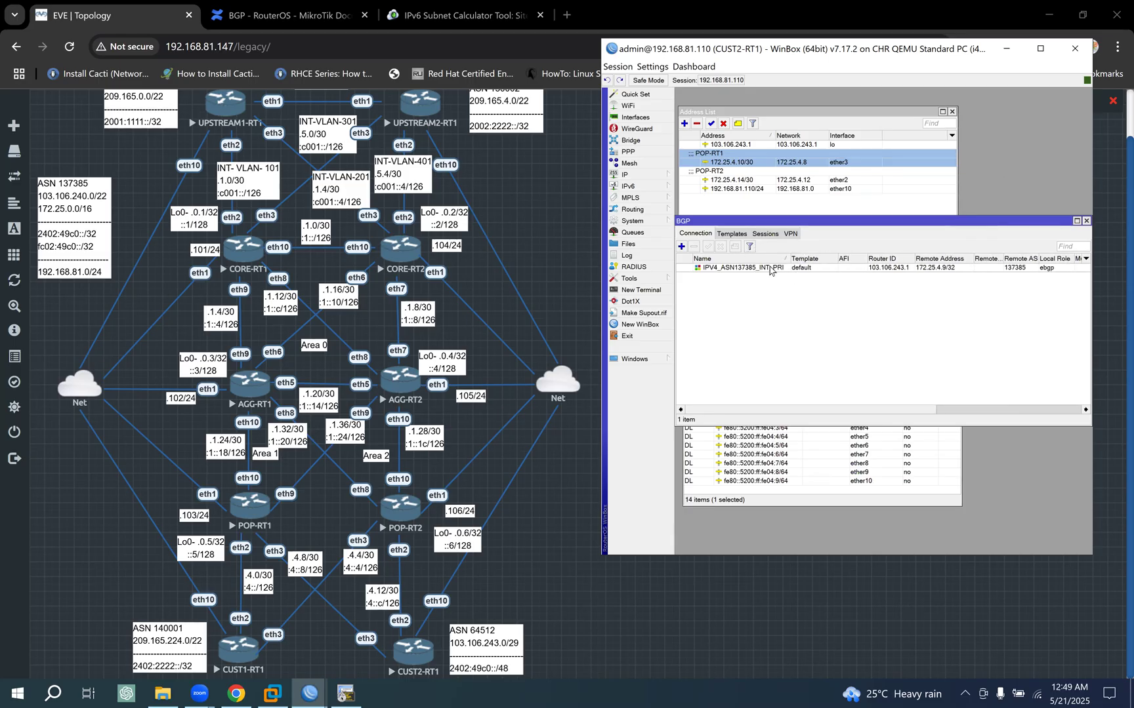
pyautogui.doubleClick(770, 269)
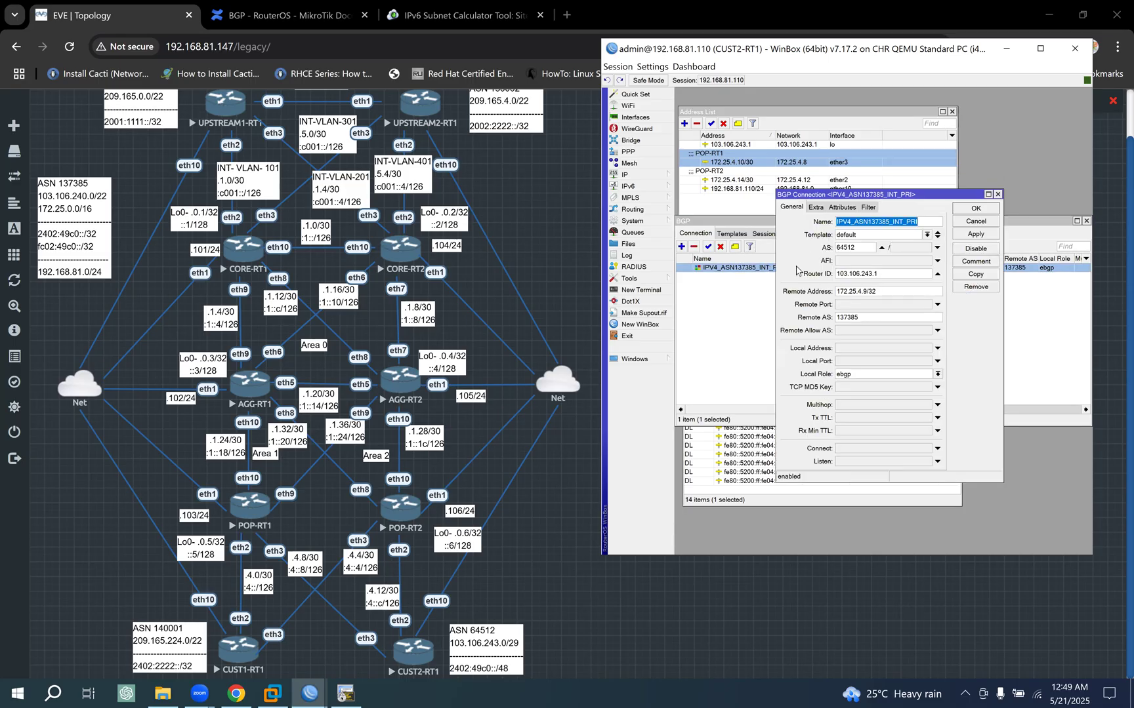
pyautogui.click(976, 275)
# - Set the duplicated connection's remote address to fc02:49c0:4::9, based on the POP-RT1 IPv6 link address on ether3
pyautogui.click(743, 437)
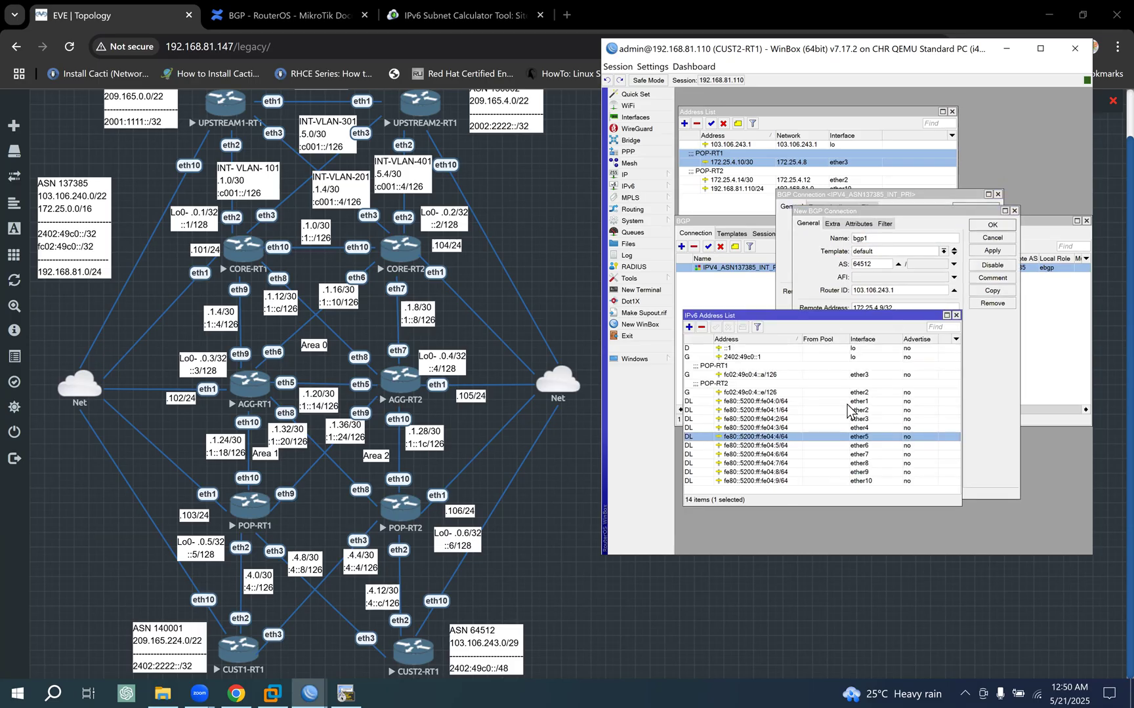
pyautogui.click(790, 375)
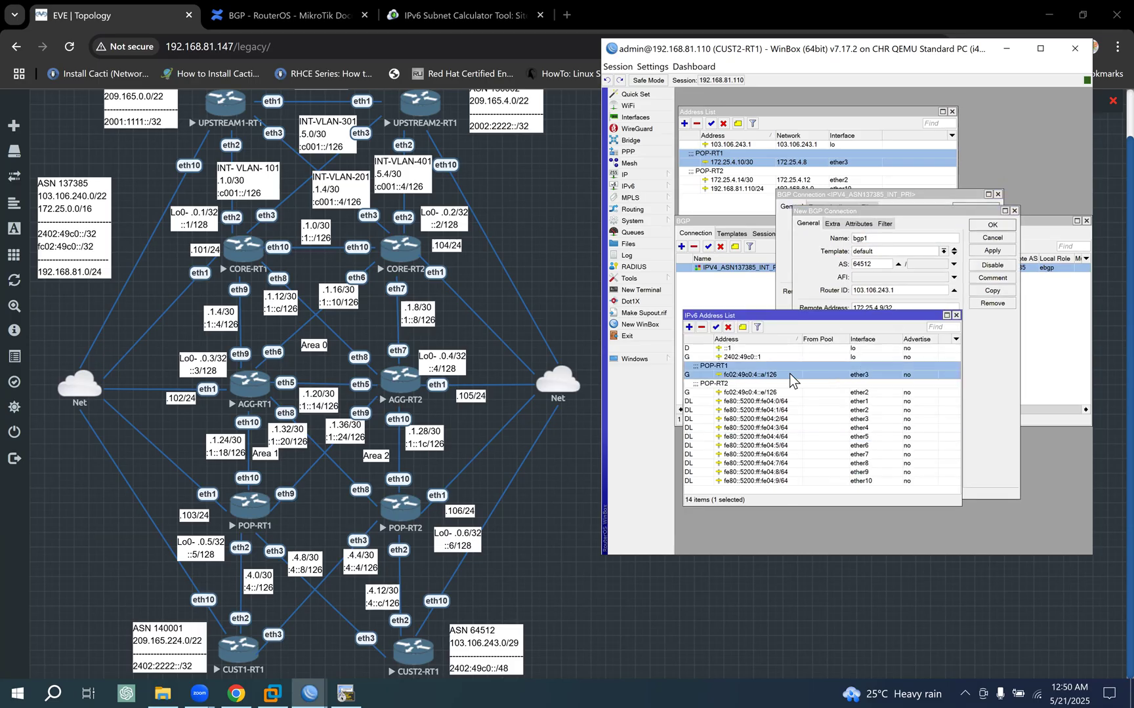
pyautogui.doubleClick(778, 372)
pyautogui.hotkey('ctrl', 'c')
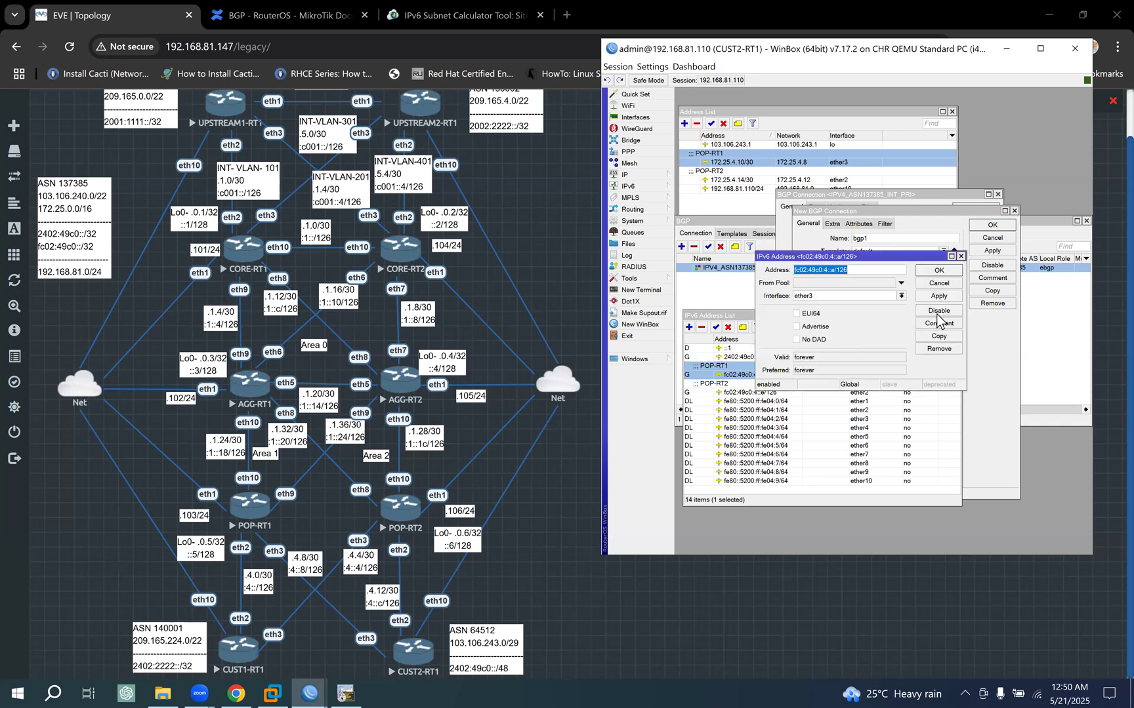
pyautogui.click(939, 282)
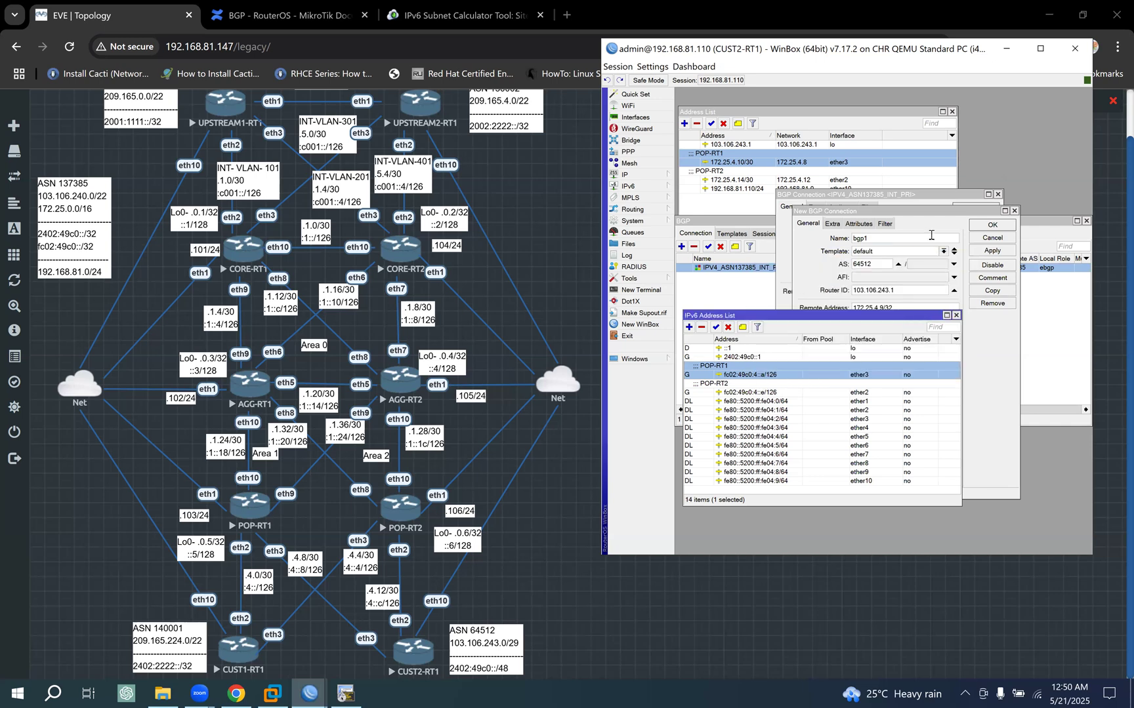
pyautogui.moveTo(927, 213); pyautogui.dragTo(928, 243)
pyautogui.moveTo(903, 339); pyautogui.dragTo(781, 367)
pyautogui.hotkey('ctrl', 'v')
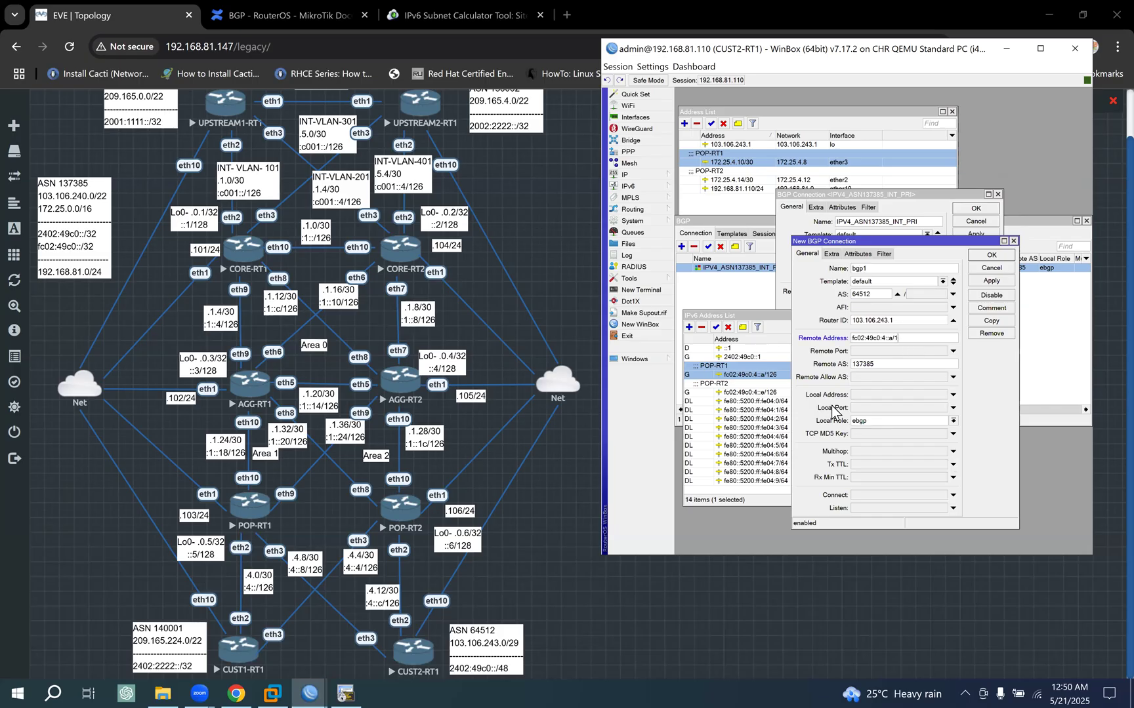
pyautogui.write('9')
# - Name the duplicated connection IPV6_ASN137385_INT_PRI, save it, and close both connection dialogs
pyautogui.moveTo(863, 242); pyautogui.dragTo(860, 274)
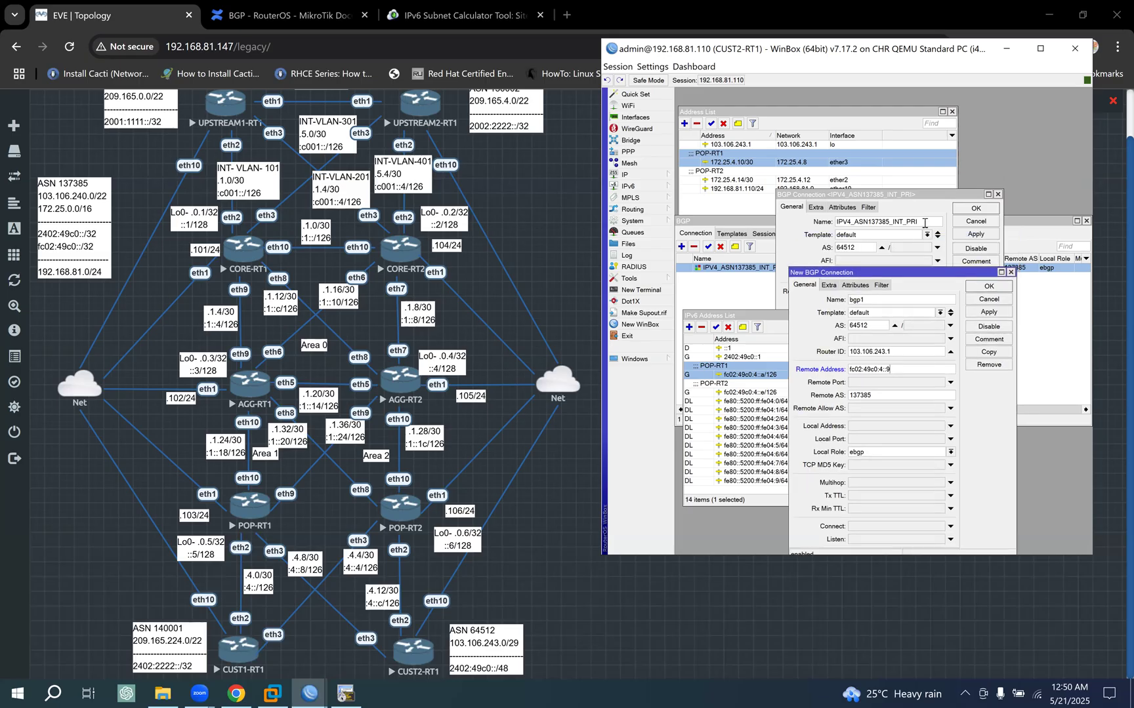
pyautogui.moveTo(923, 223); pyautogui.dragTo(746, 223)
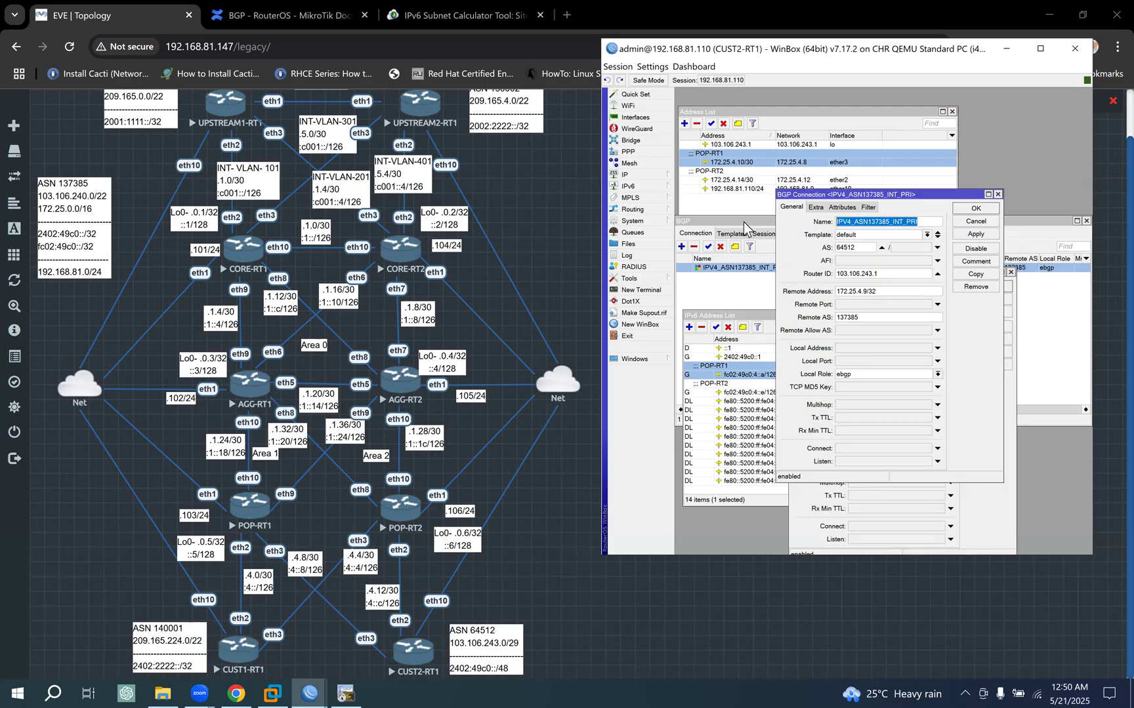
pyautogui.click(989, 508)
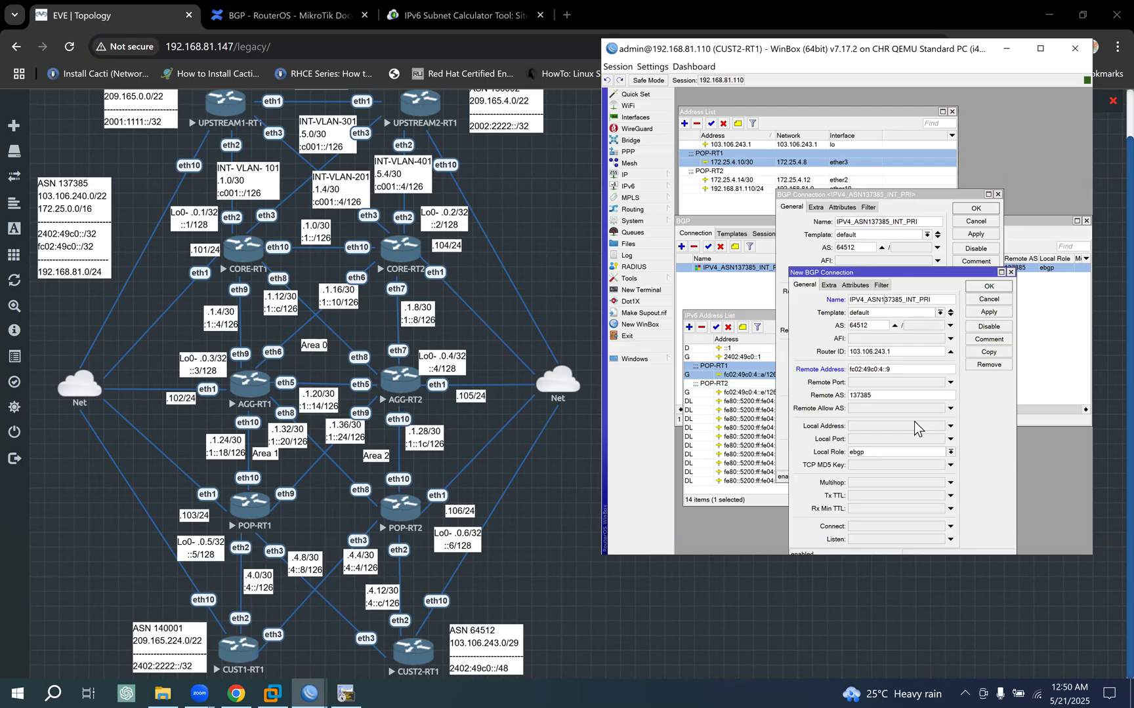
pyautogui.press('BackSpace')
pyautogui.write('6')
pyautogui.click(989, 313)
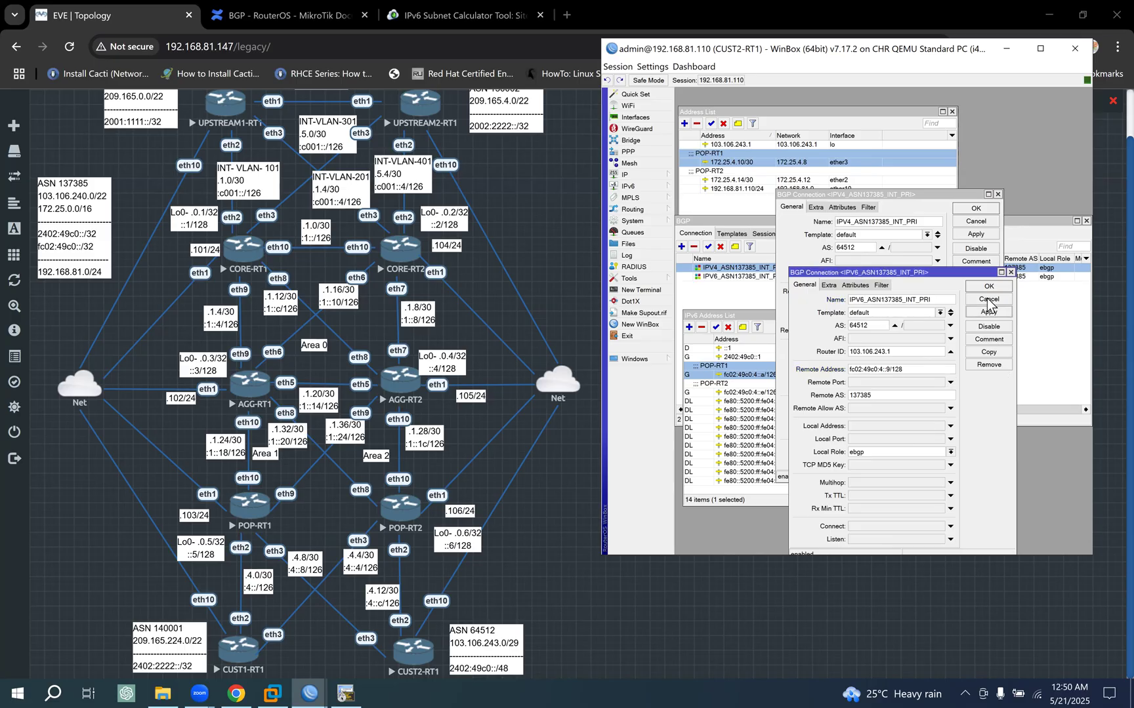
pyautogui.click(988, 289)
pyautogui.click(984, 210)
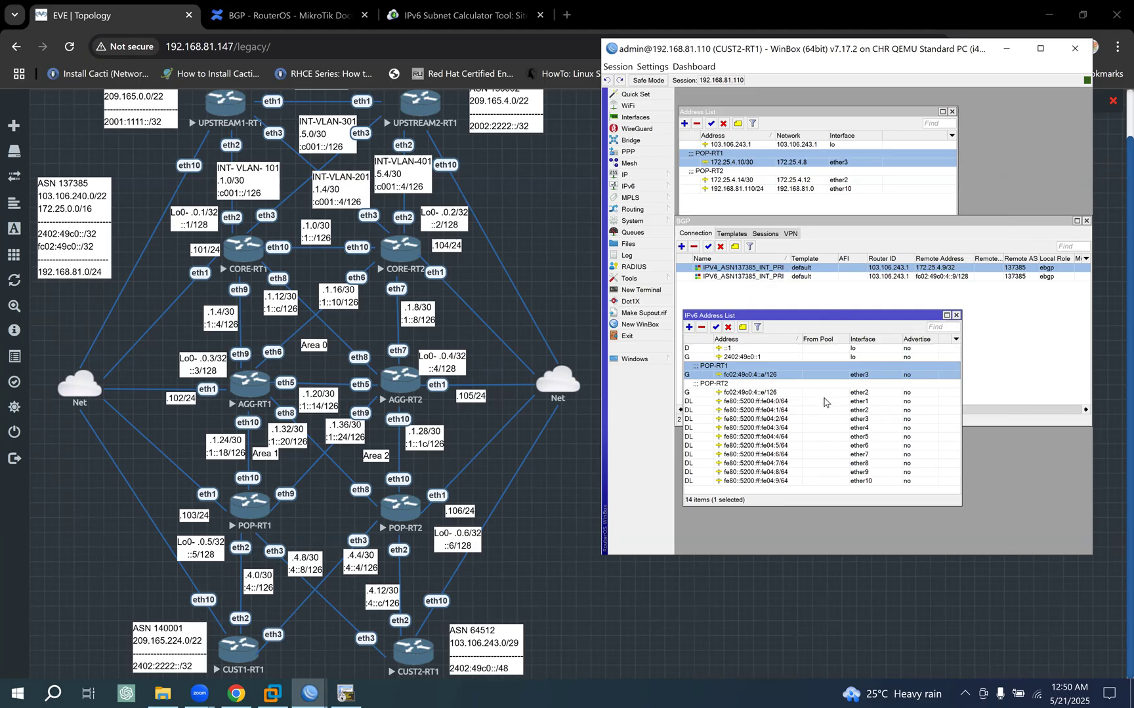
# - Duplicate the IPV4_ASN137385_INT_PRI connection and name the copy IPV4_ASN137385_INT_SEC
pyautogui.click(741, 394)
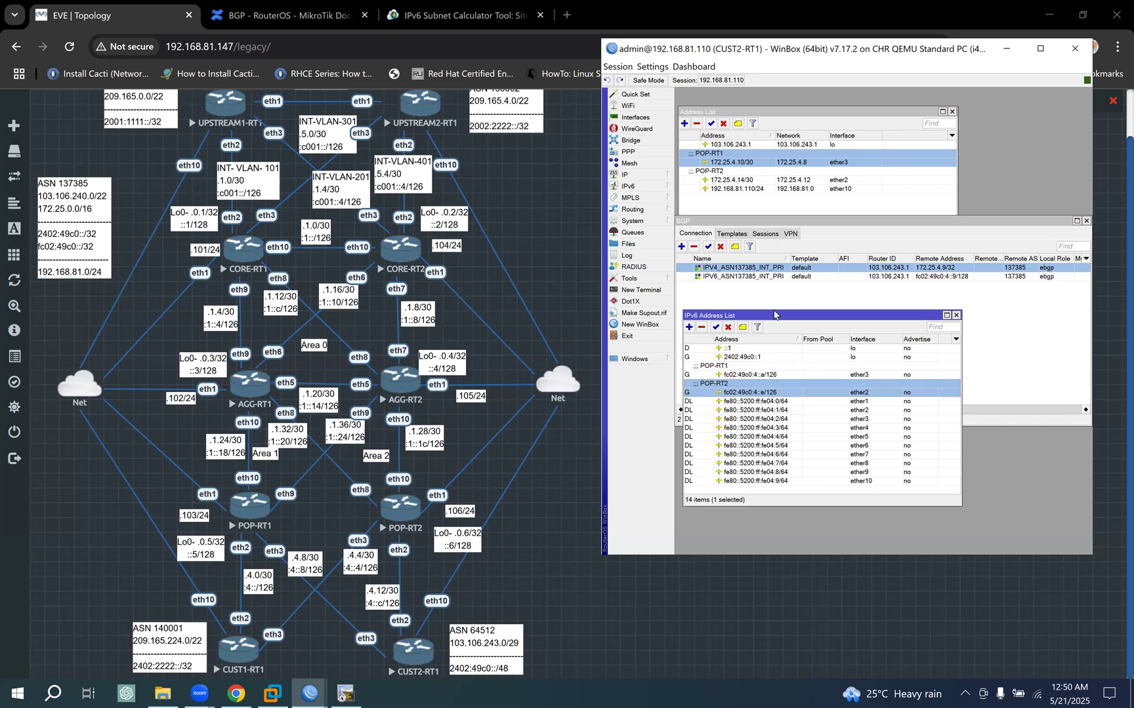
pyautogui.doubleClick(744, 269)
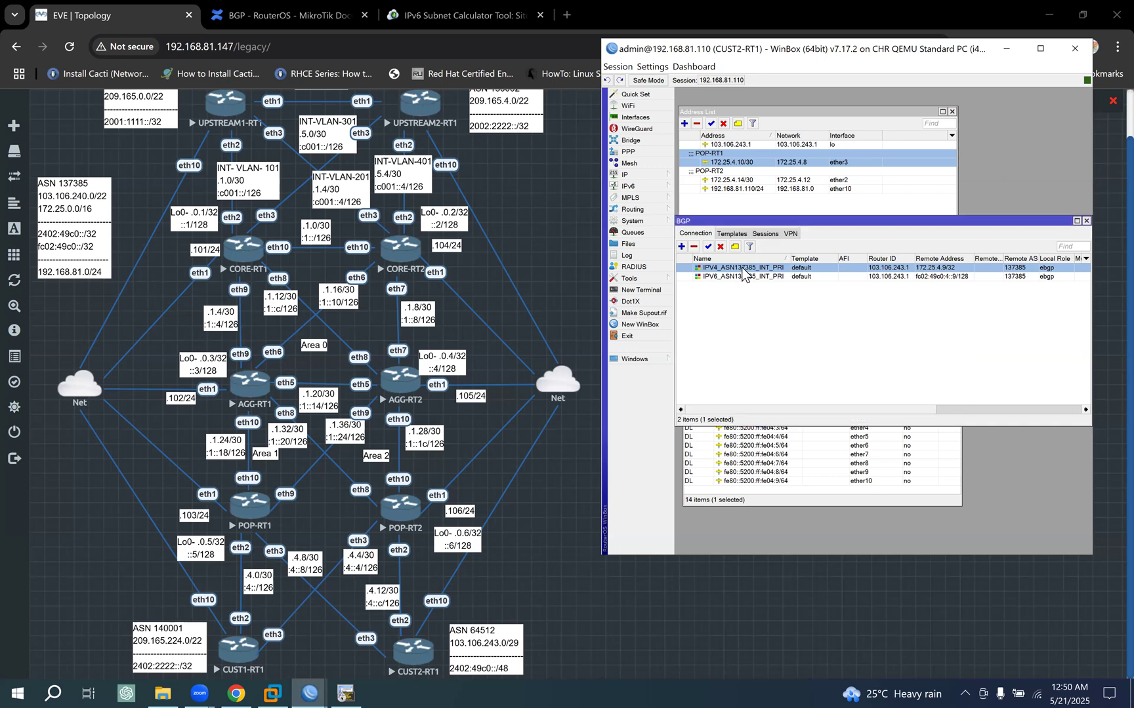
pyautogui.click(991, 276)
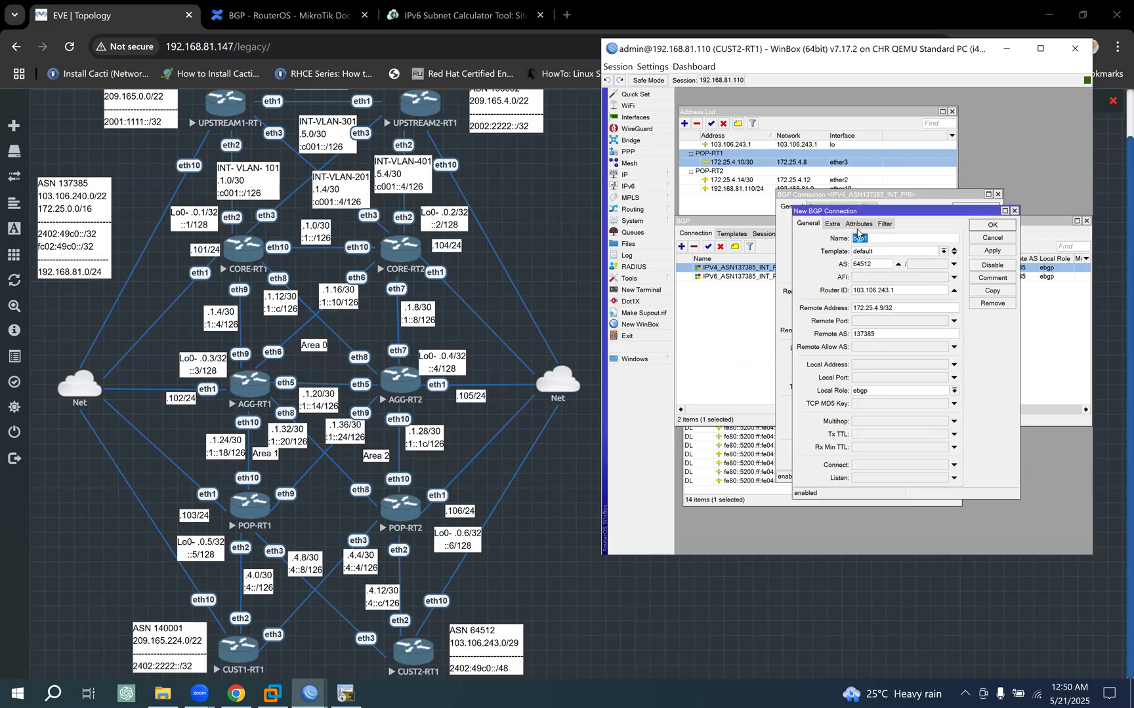
pyautogui.moveTo(922, 224); pyautogui.dragTo(730, 221)
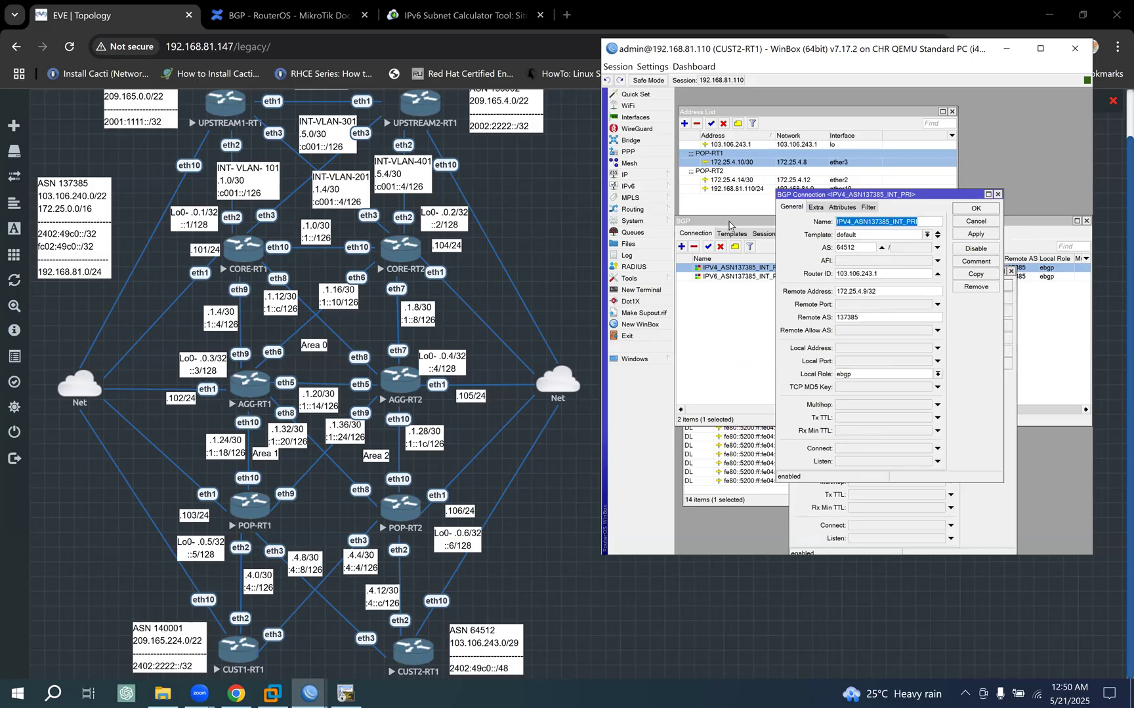
pyautogui.click(976, 209)
pyautogui.hotkey('ctrl', 'v')
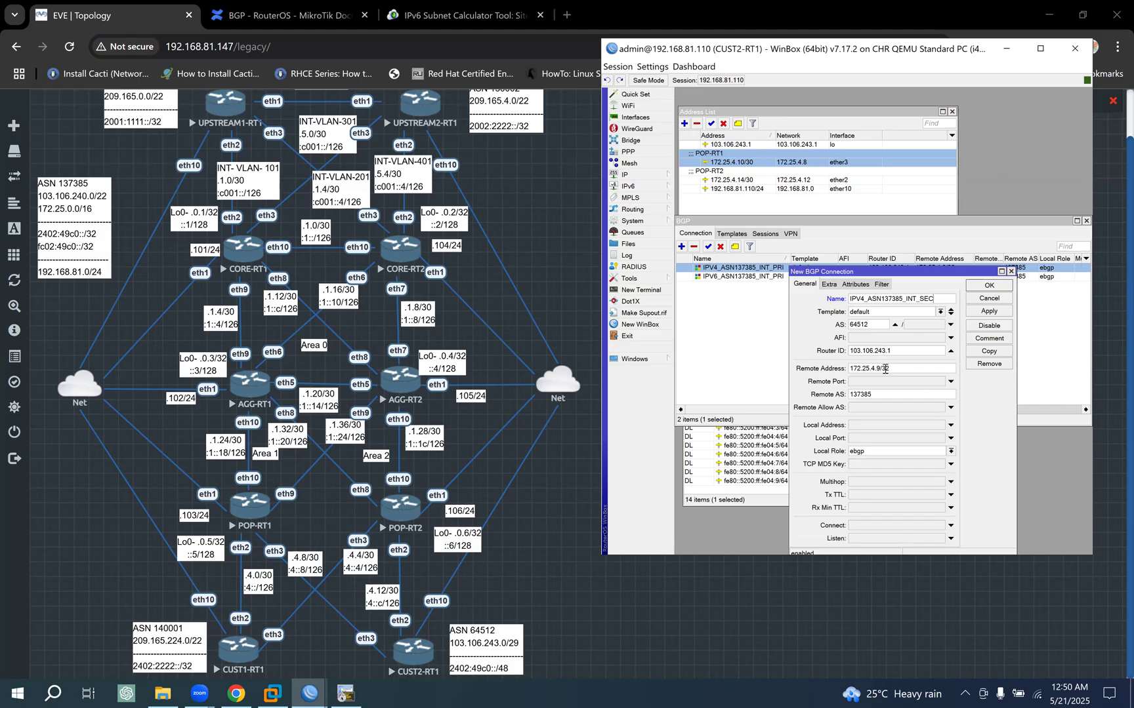
# - Set the IPV4_ASN137385_INT_SEC connection's remote address to 172.25.4.13 and save it
pyautogui.moveTo(880, 369); pyautogui.dragTo(946, 368)
pyautogui.press('BackSpace')
pyautogui.press('BackSpace')
pyautogui.press('BackSpace')
pyautogui.write('13')
pyautogui.click(990, 312)
pyautogui.click(989, 286)
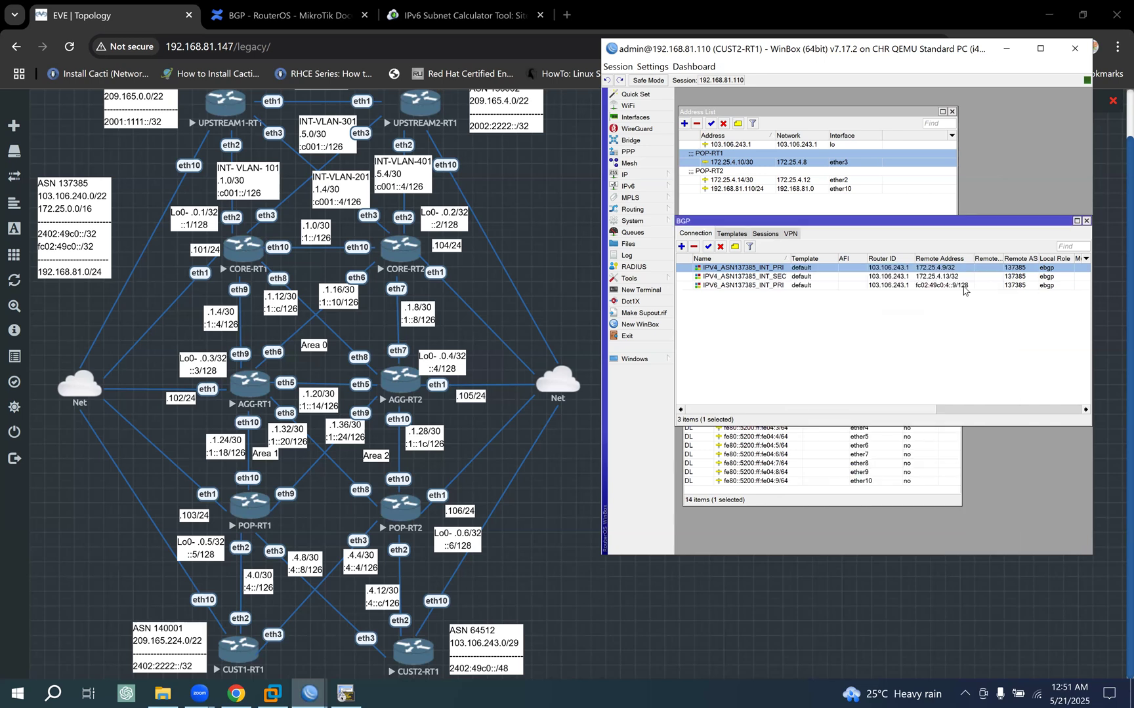
# - Duplicate the IPV6_ASN137385_INT_PRI connection and copy the original's name into the duplicate
pyautogui.doubleClick(772, 285)
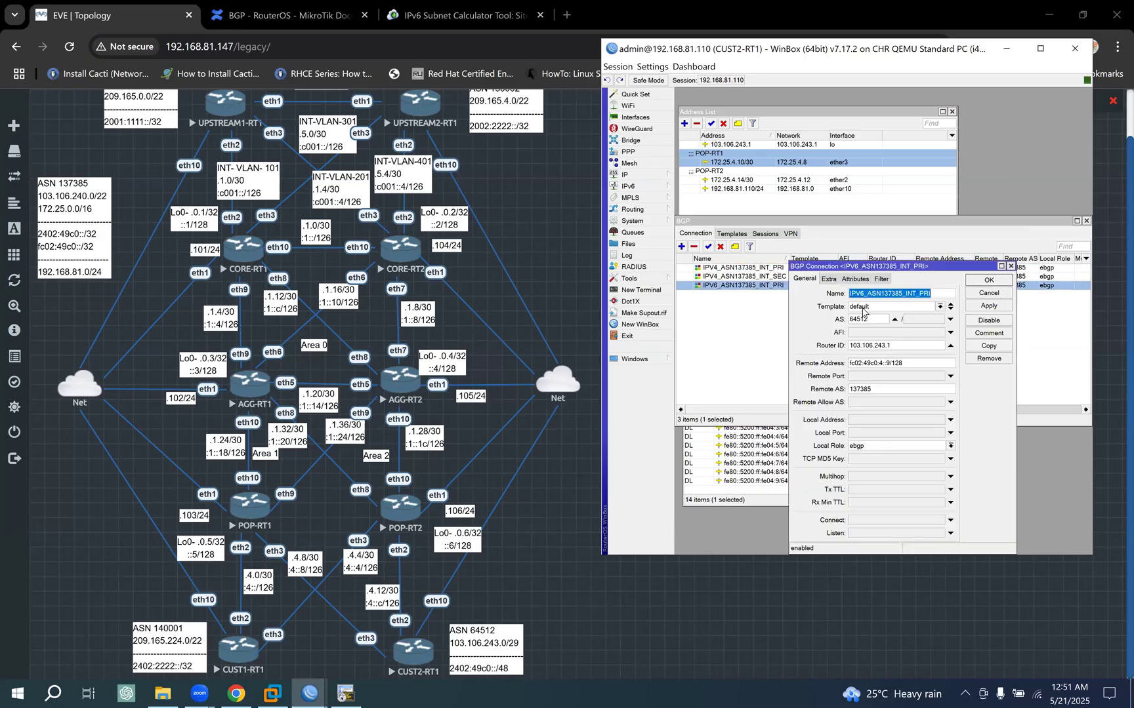
pyautogui.click(996, 345)
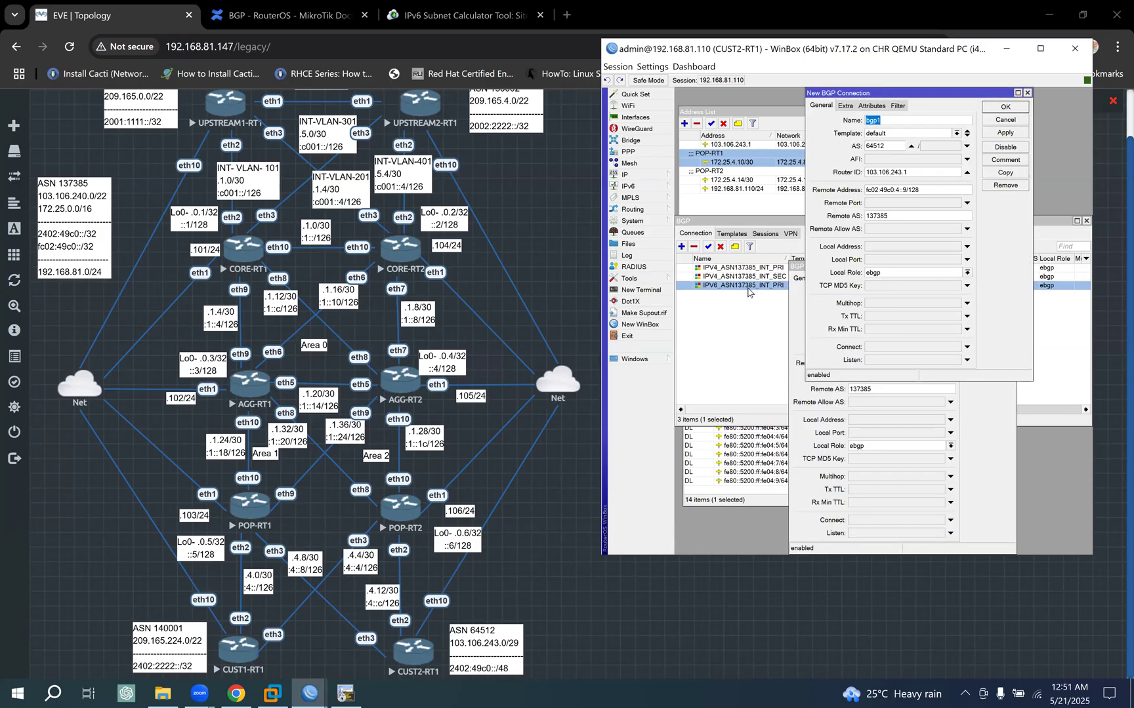
pyautogui.doubleClick(747, 286)
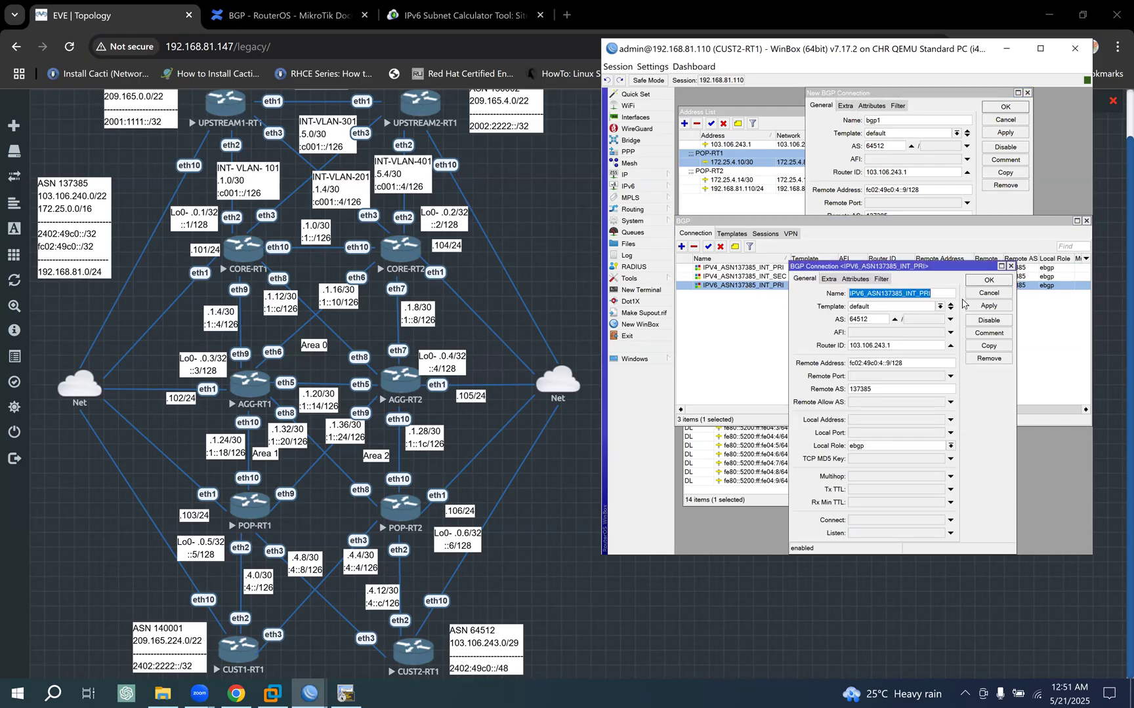
pyautogui.click(989, 280)
pyautogui.moveTo(903, 123); pyautogui.dragTo(770, 119)
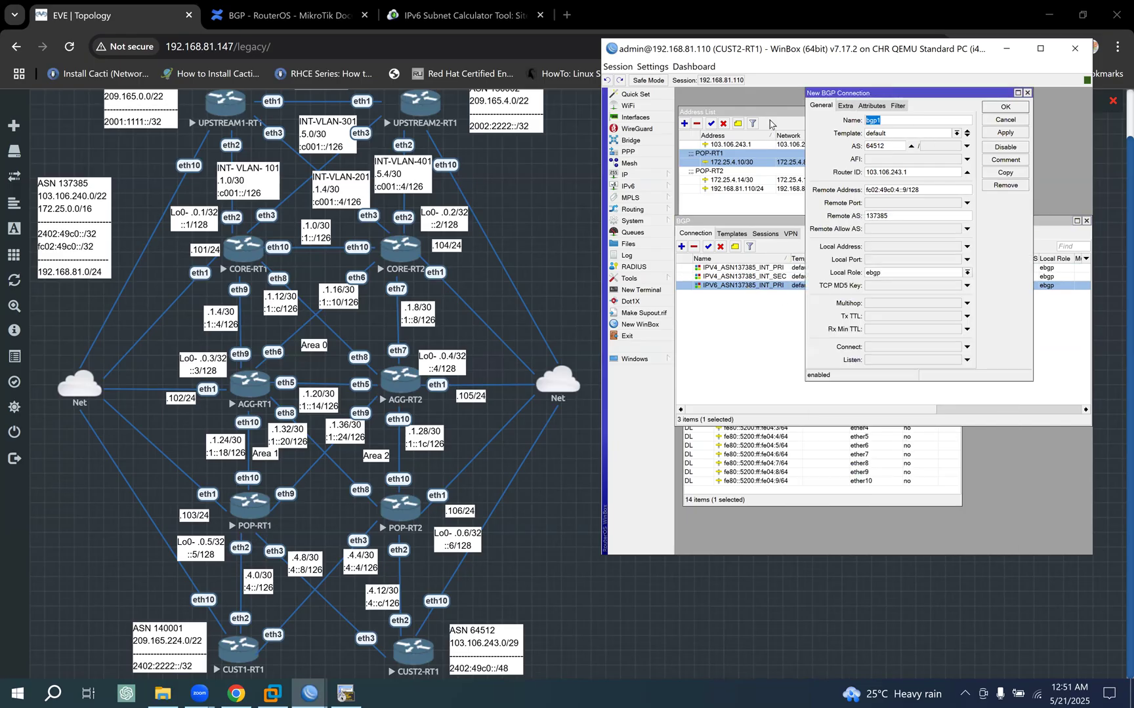
pyautogui.hotkey('ctrl', 'v')
pyautogui.moveTo(891, 98); pyautogui.dragTo(831, 219)
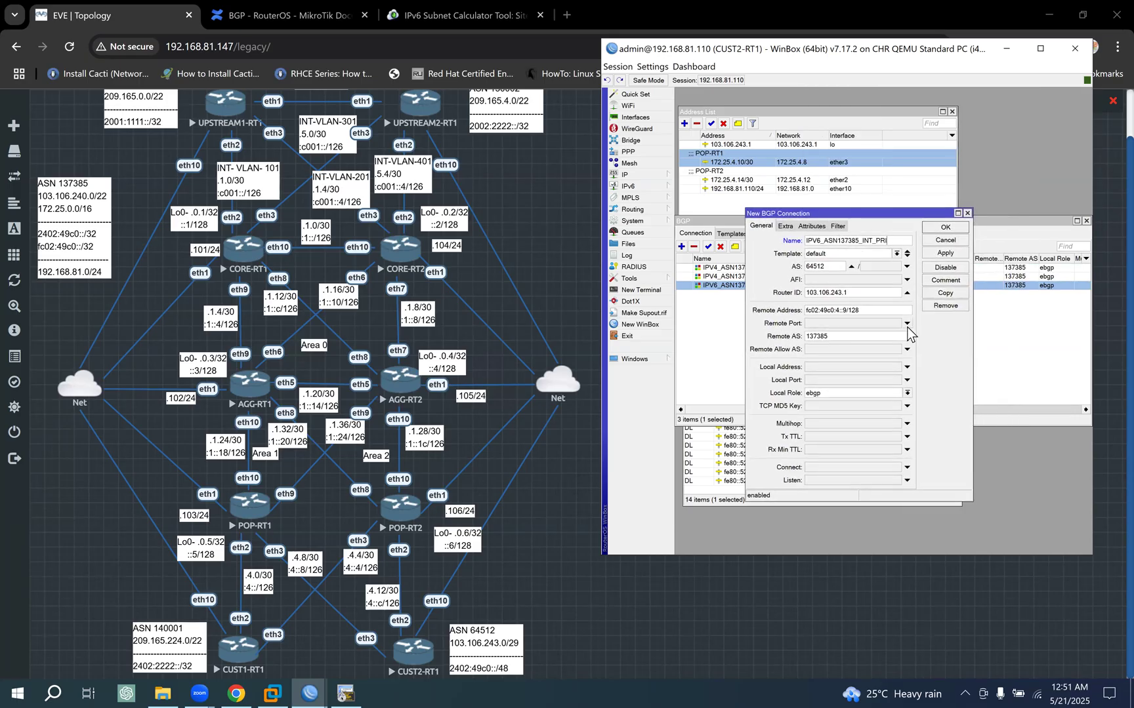
# - Rename the duplicate as IPV6_ASN137385_INT_SEC, set its remote address to fc02:49c0:4::d, and save it
pyautogui.press('BackSpace')
pyautogui.press('BackSpace')
pyautogui.press('BackSpace')
pyautogui.write('SEC')
pyautogui.click(945, 253)
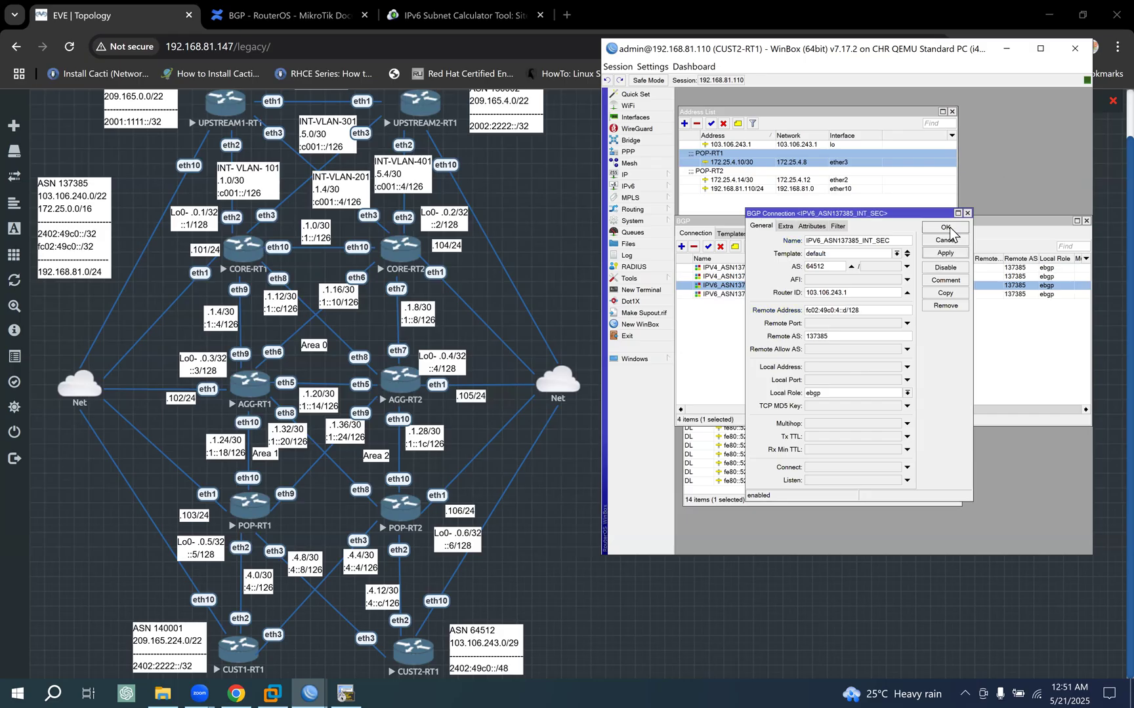
pyautogui.click(945, 227)
# - Compare the POP-RT2 IPv6 link address with the BGP connections, and close the IPv6 and IPv4 address lists
pyautogui.click(828, 462)
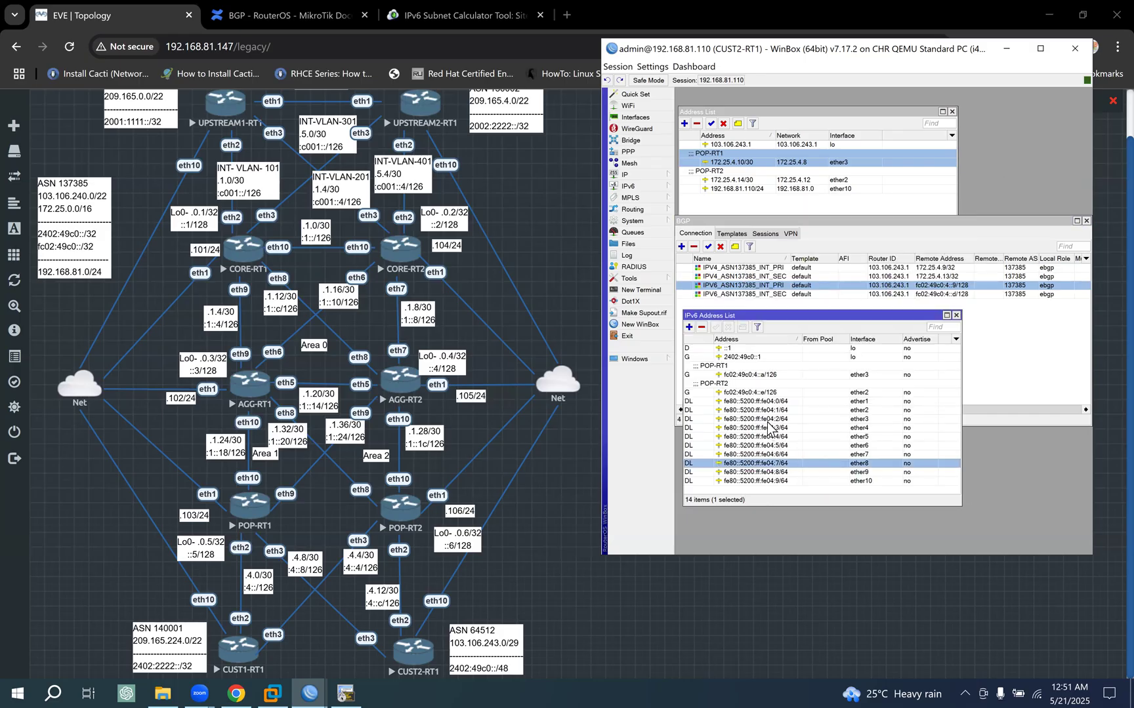
pyautogui.click(769, 394)
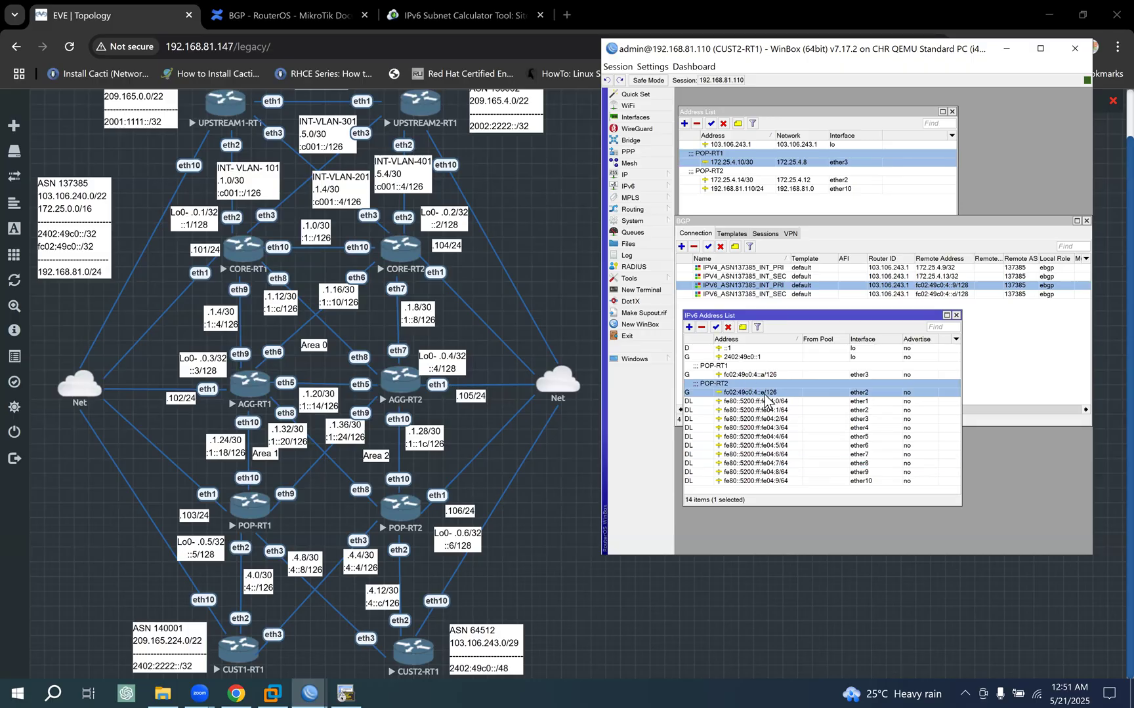
pyautogui.click(777, 286)
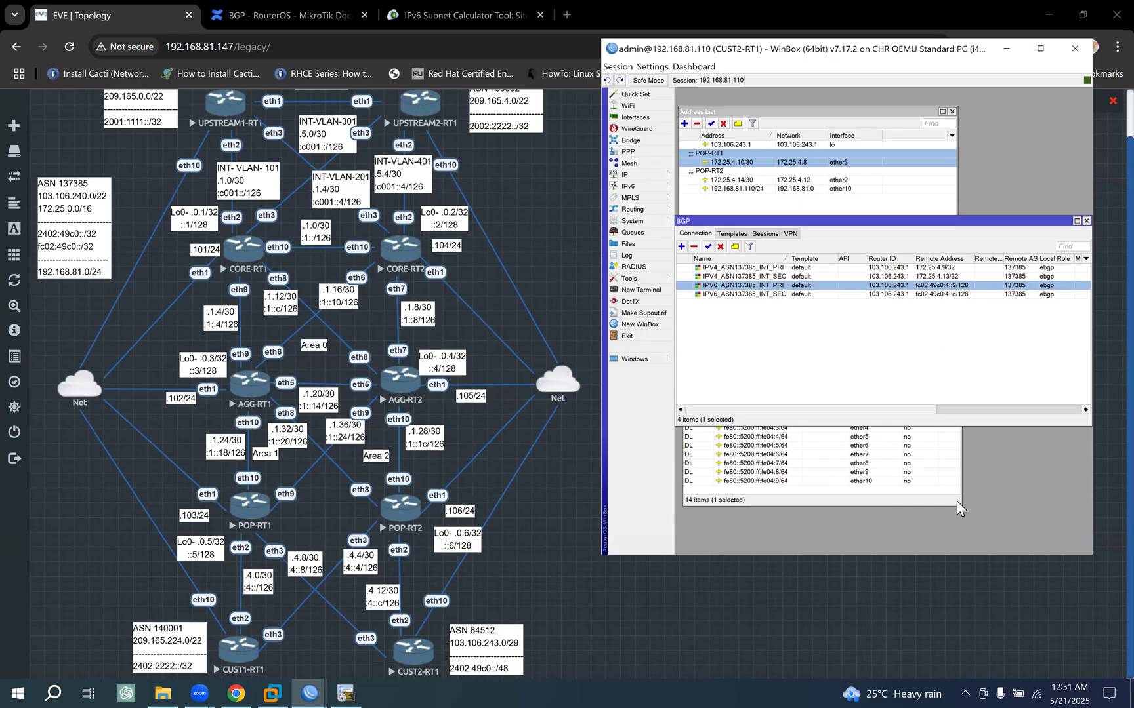
pyautogui.click(925, 503)
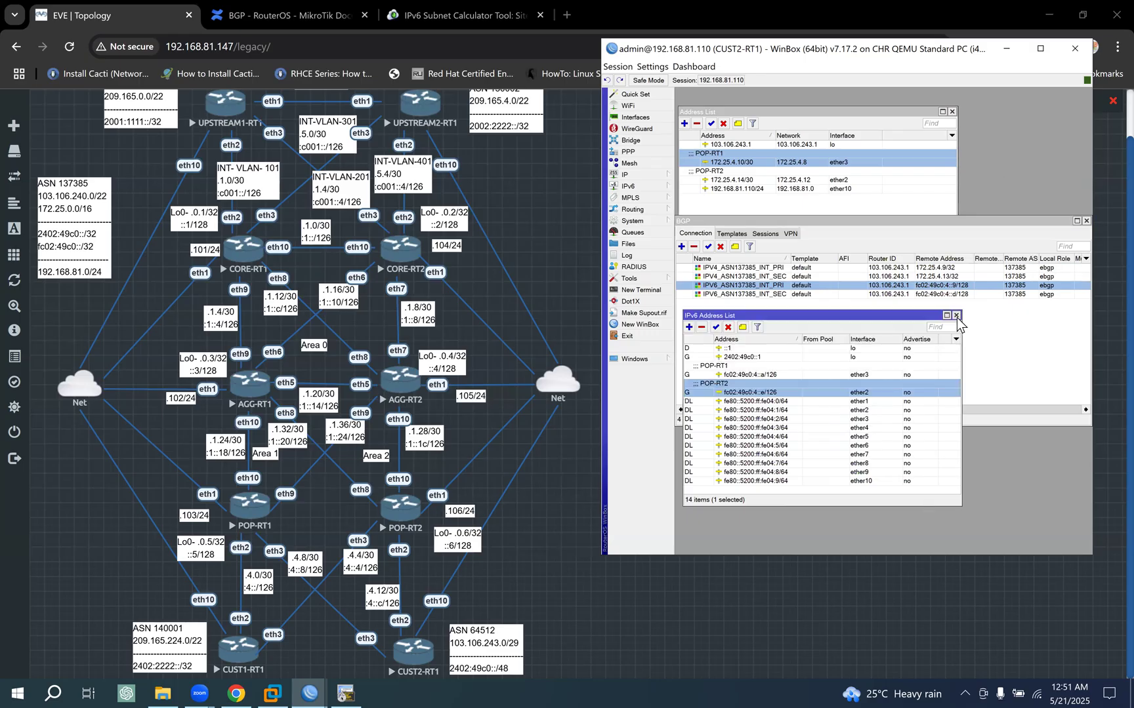
pyautogui.click(956, 316)
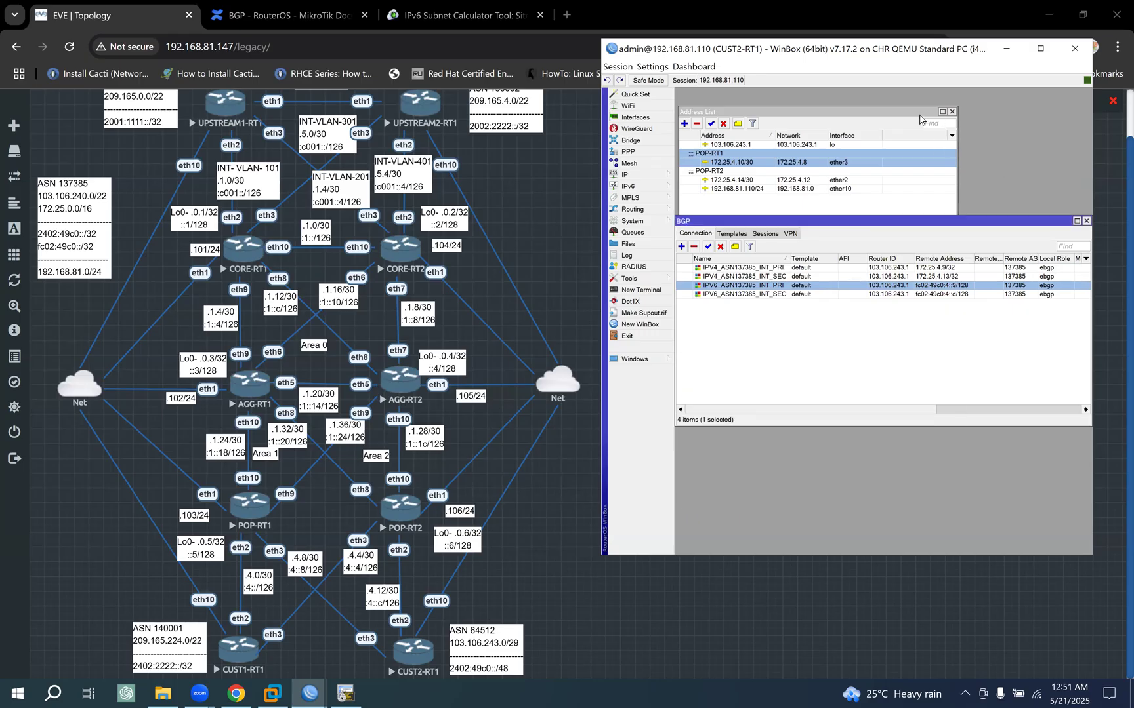
pyautogui.click(947, 120)
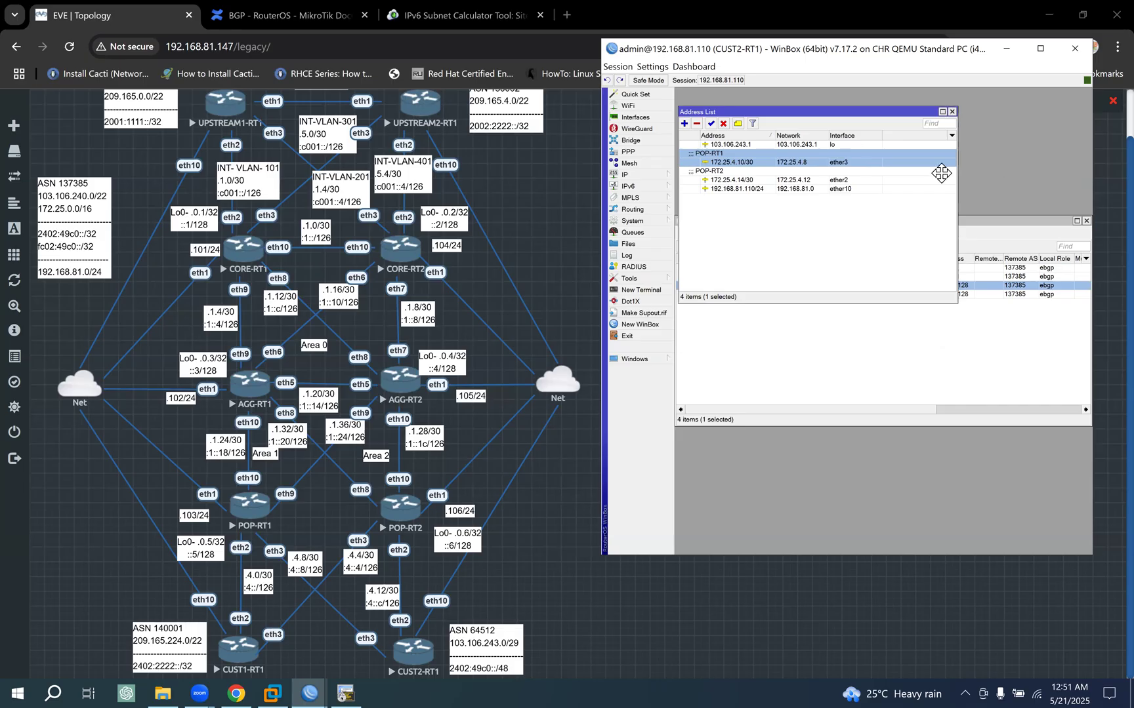
pyautogui.click(951, 112)
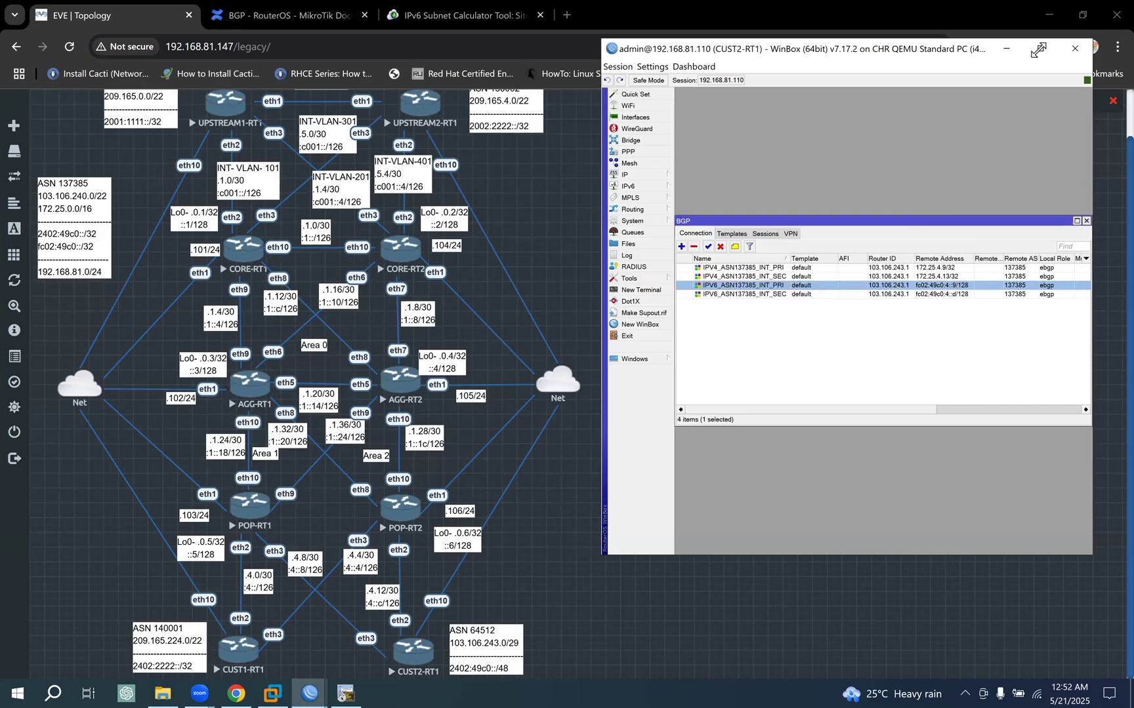
# - Maximize the CUST2-RT1 window and check its BGP sessions, returning to the connection list
pyautogui.click(1038, 49)
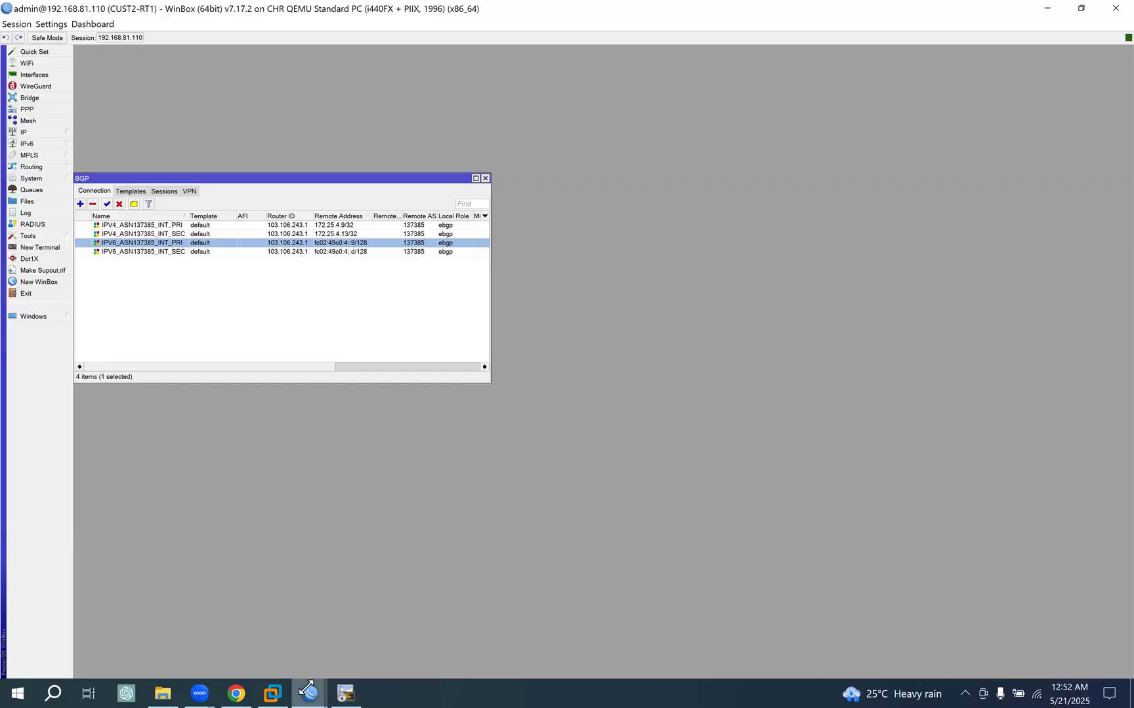
pyautogui.moveTo(282, 173); pyautogui.dragTo(334, 164)
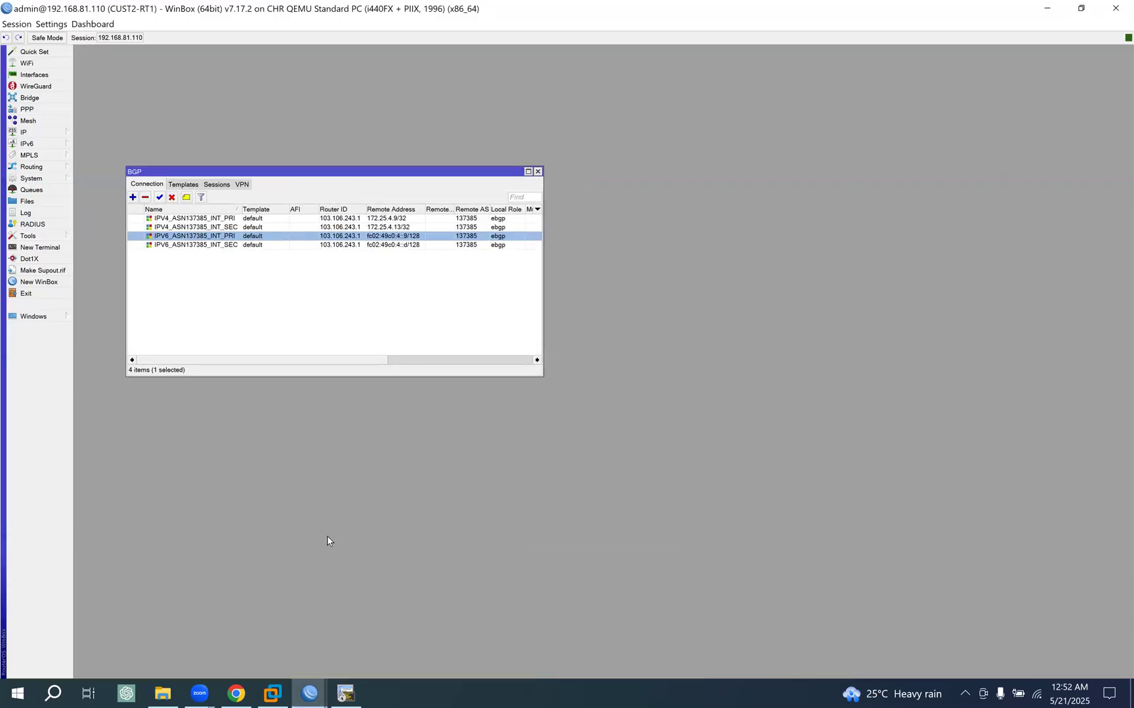
pyautogui.click(217, 184)
pyautogui.click(147, 185)
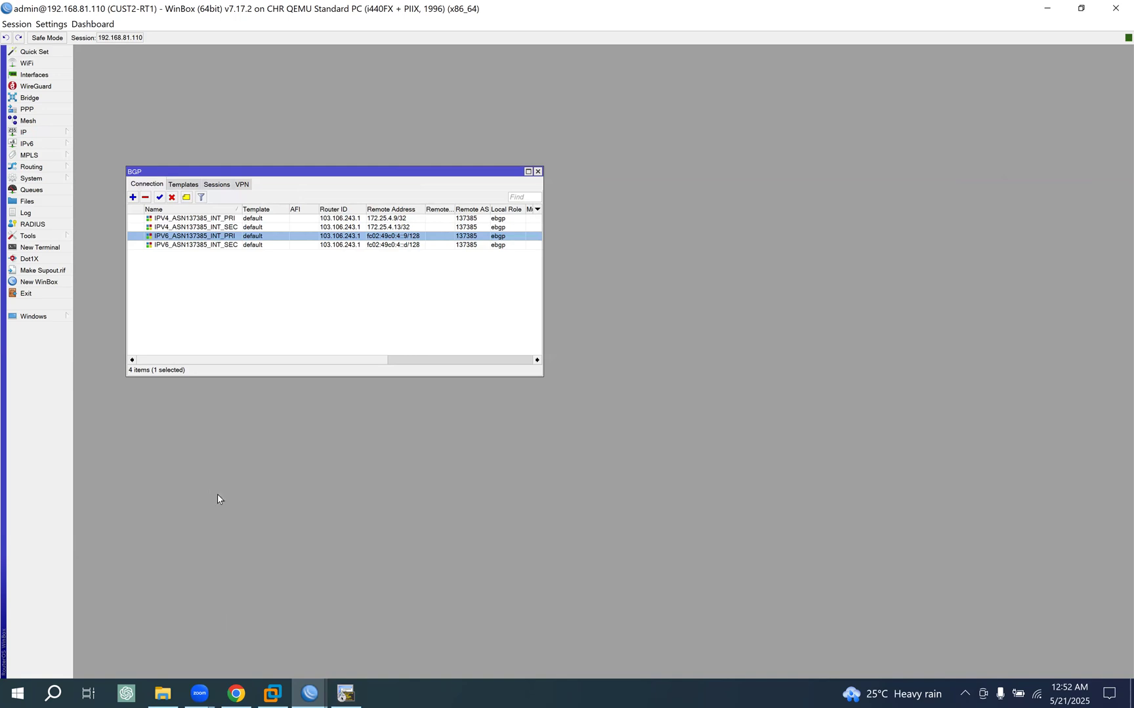
# - Switch to the POP-RT1 WinBox session at 192.168.81.103
pyautogui.click(311, 694)
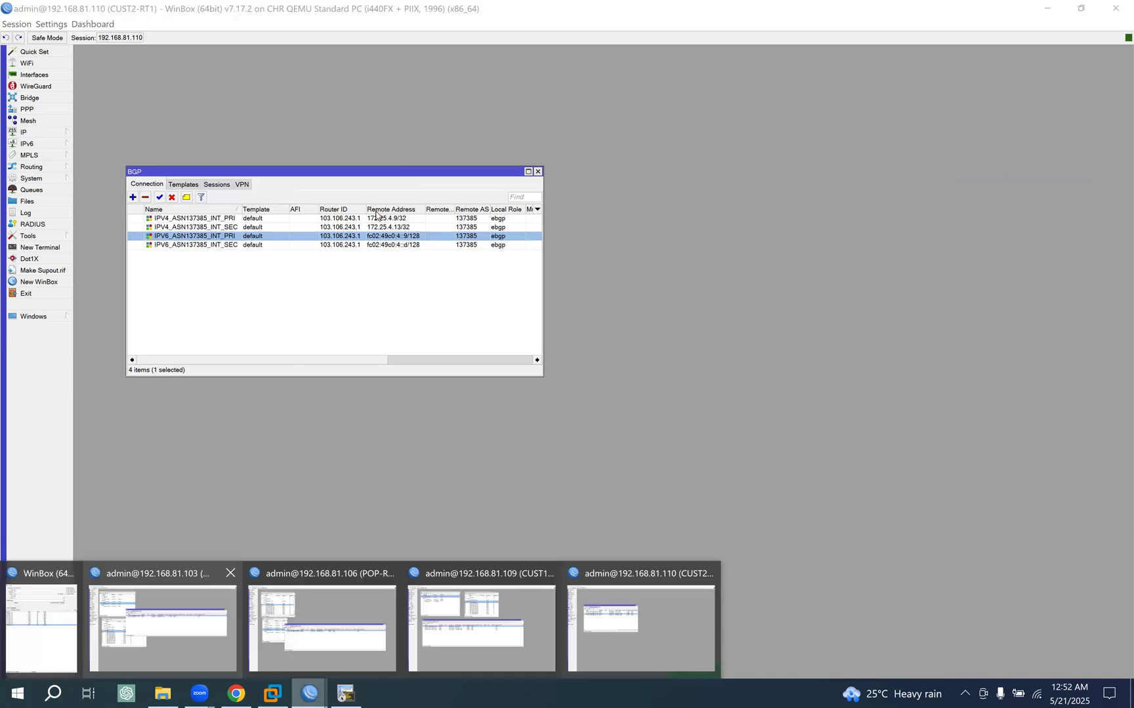
pyautogui.click(163, 623)
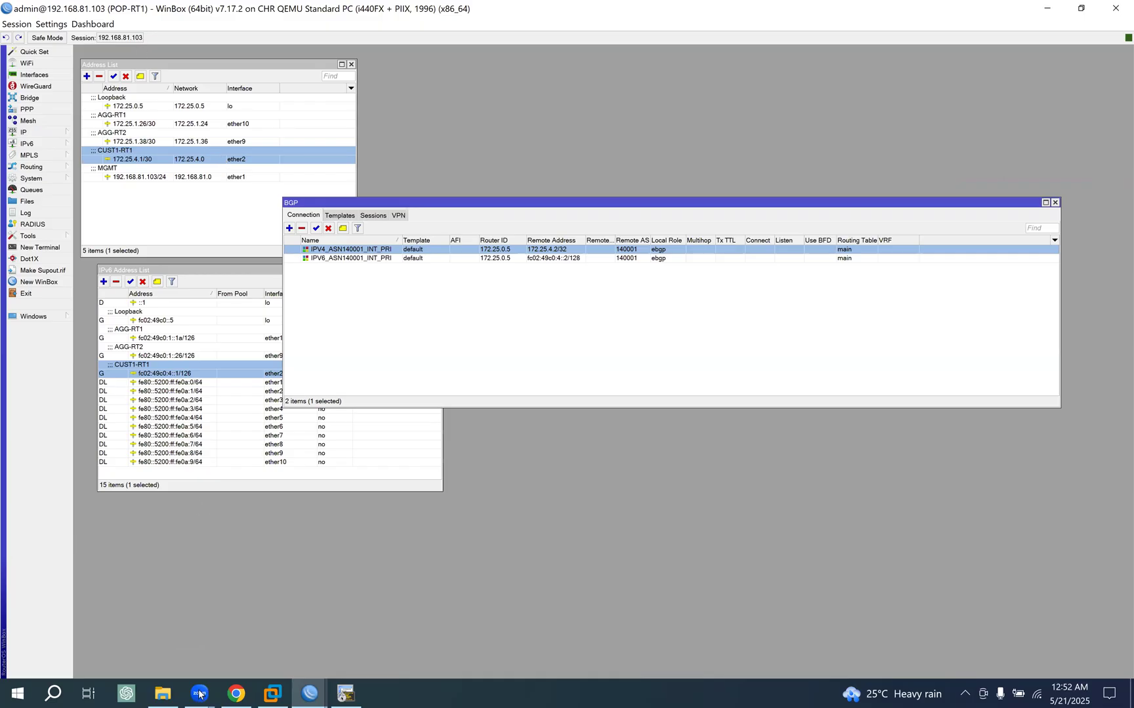
# - Check the POP-RT1 to CUST2-RT1 link's interface and addressing in the EVE topology diagram, returning to the POP-RT1 session
pyautogui.click(237, 694)
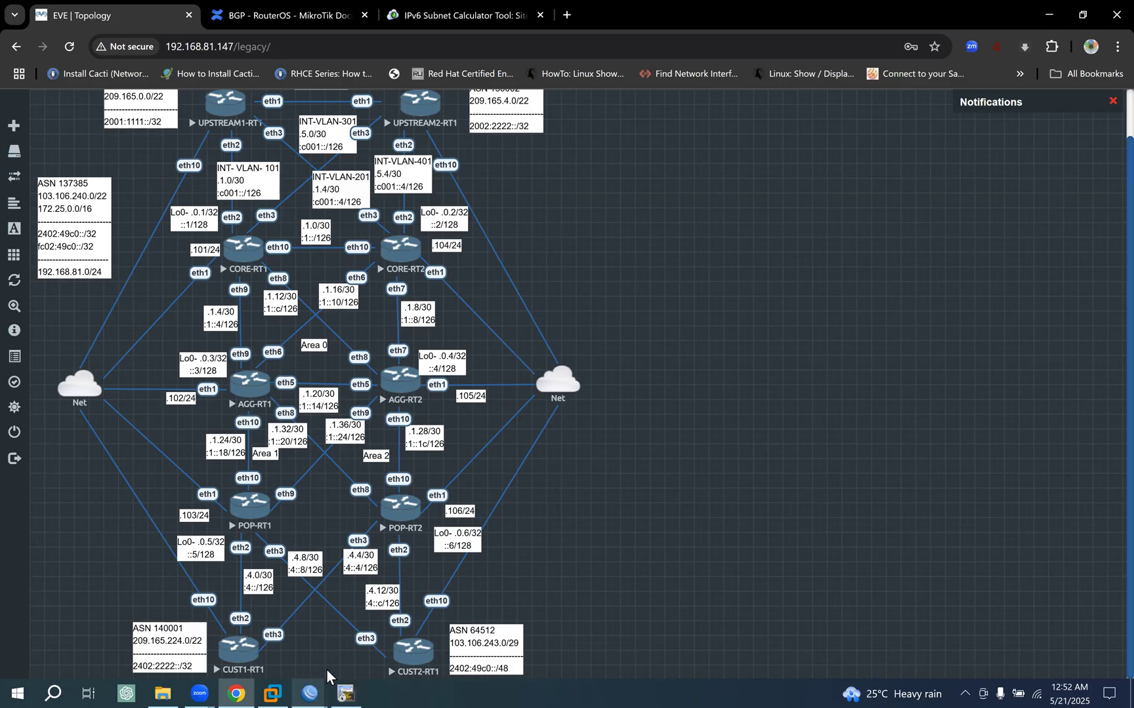
pyautogui.moveTo(309, 692)
pyautogui.click(164, 627)
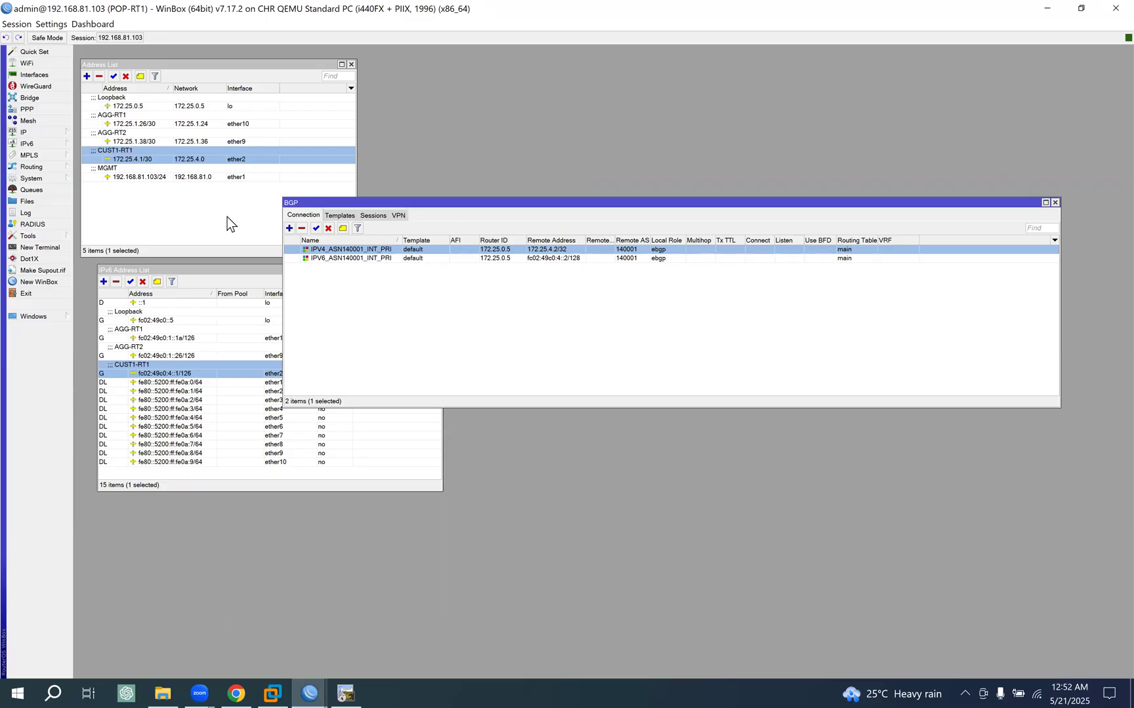
# - Duplicate the CUST1-RT1 IPv4 address entry and assign the copy to ether3, placing its window beside the original
pyautogui.doubleClick(214, 158)
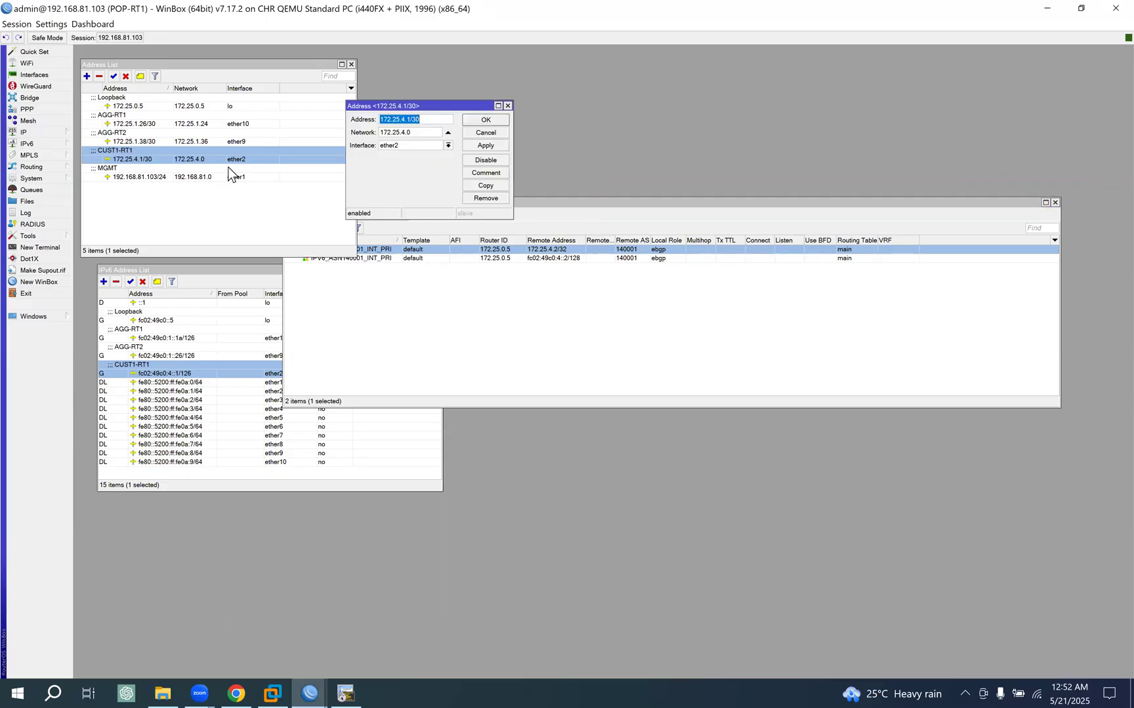
pyautogui.click(500, 187)
pyautogui.click(463, 162)
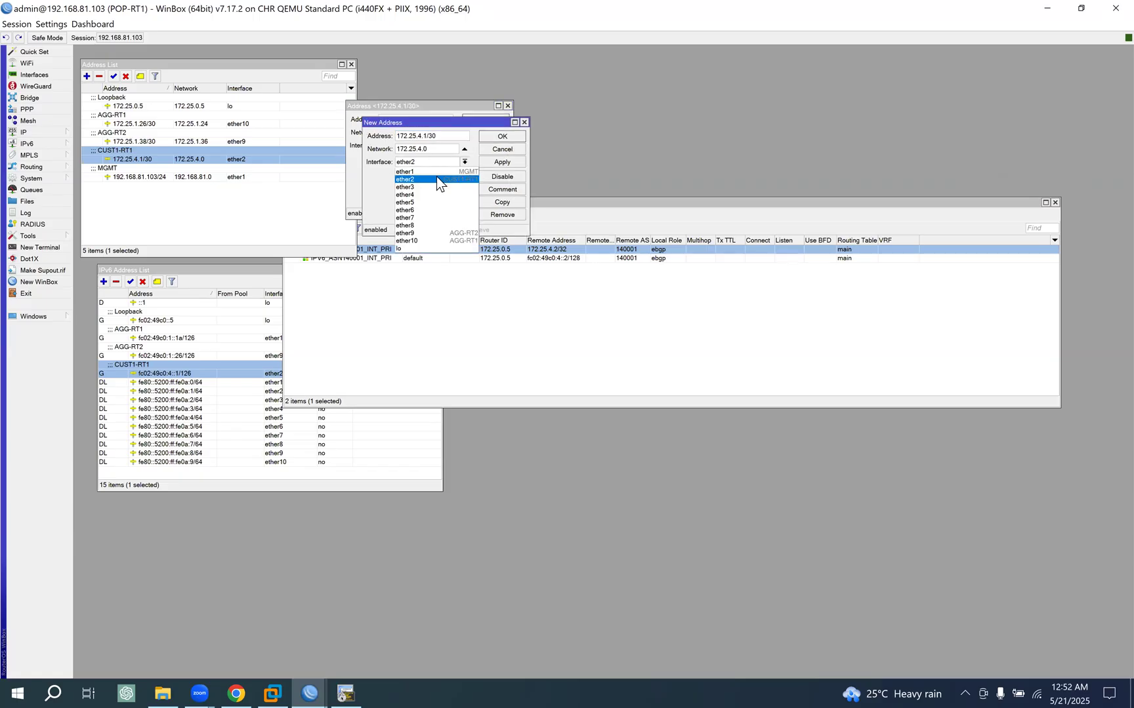
pyautogui.click(417, 187)
pyautogui.moveTo(443, 124); pyautogui.dragTo(644, 109)
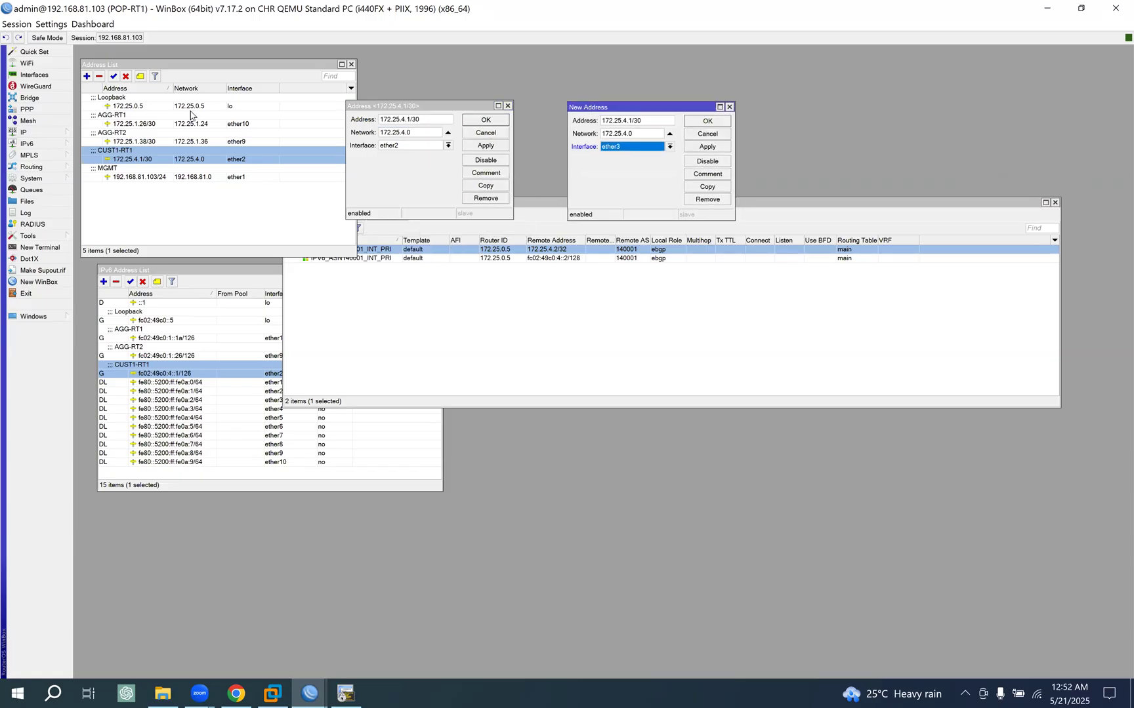
# - Set the ether3 interface comment to CUST2-RT1, based on a copy of ether2's comment, and copy the new comment
pyautogui.click(41, 75)
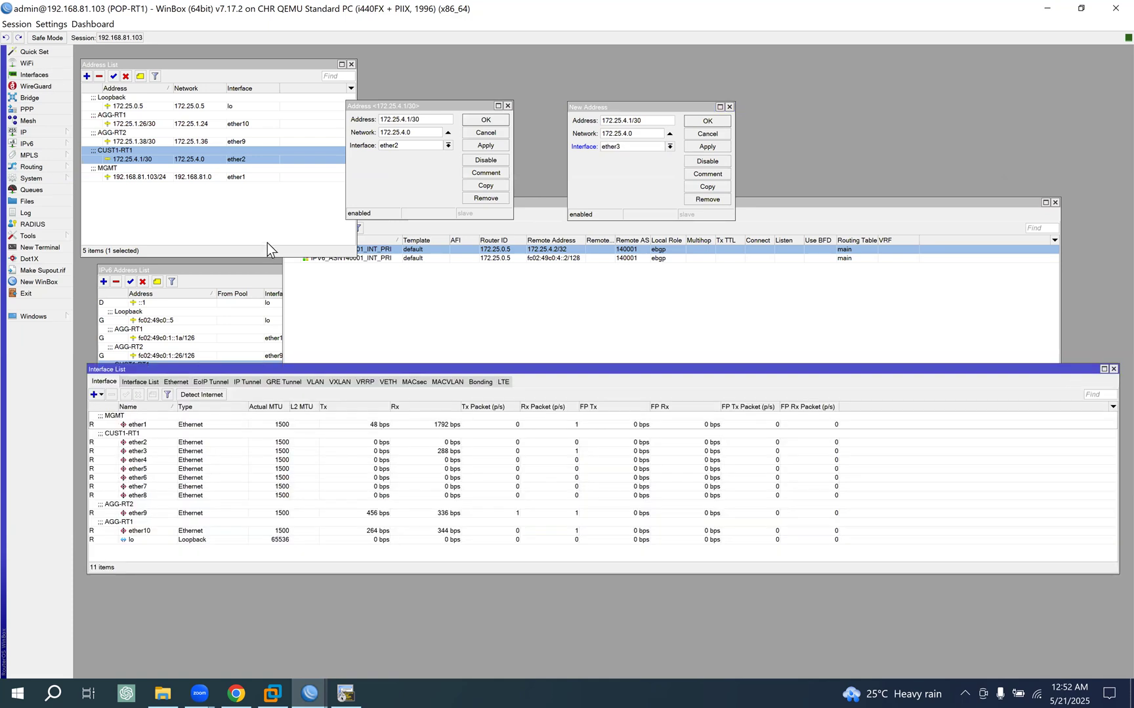
pyautogui.click(137, 443)
pyautogui.click(152, 394)
pyautogui.hotkey('ctrl', 'c')
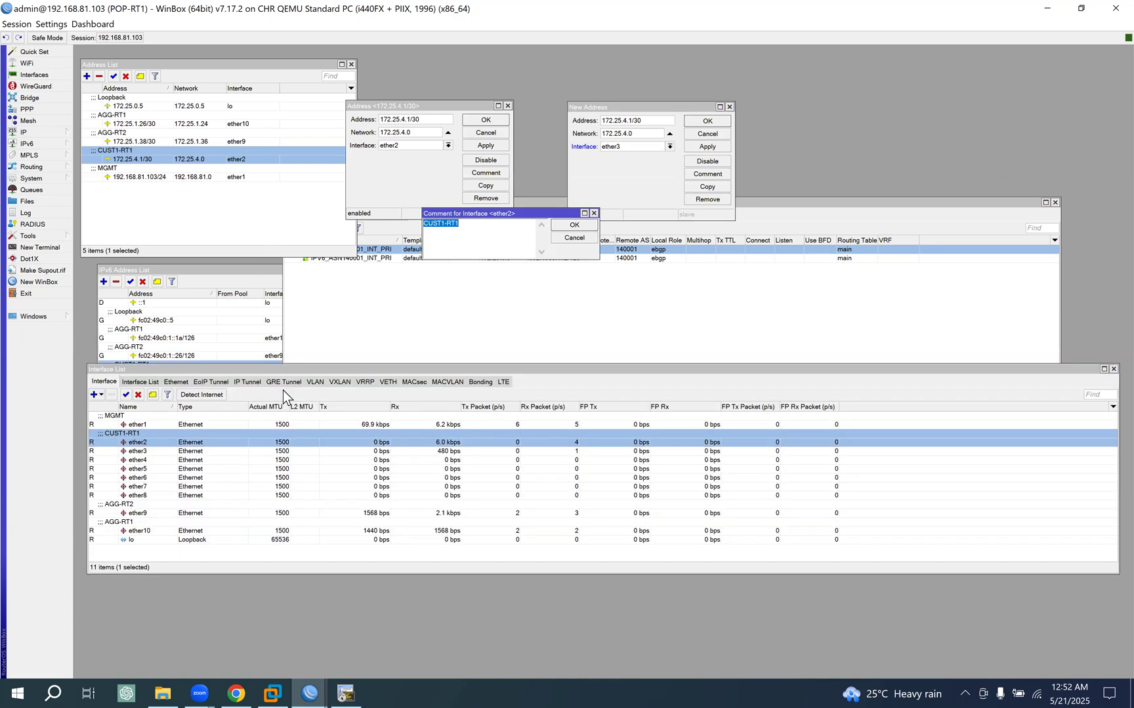
pyautogui.click(585, 226)
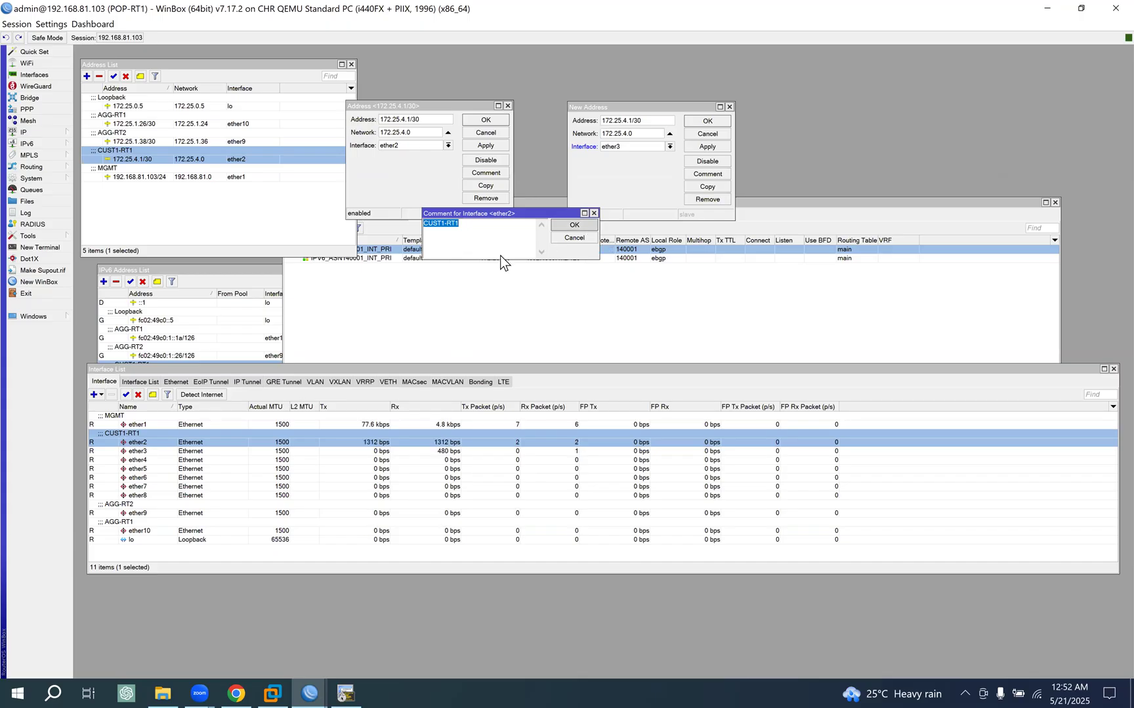
pyautogui.click(154, 451)
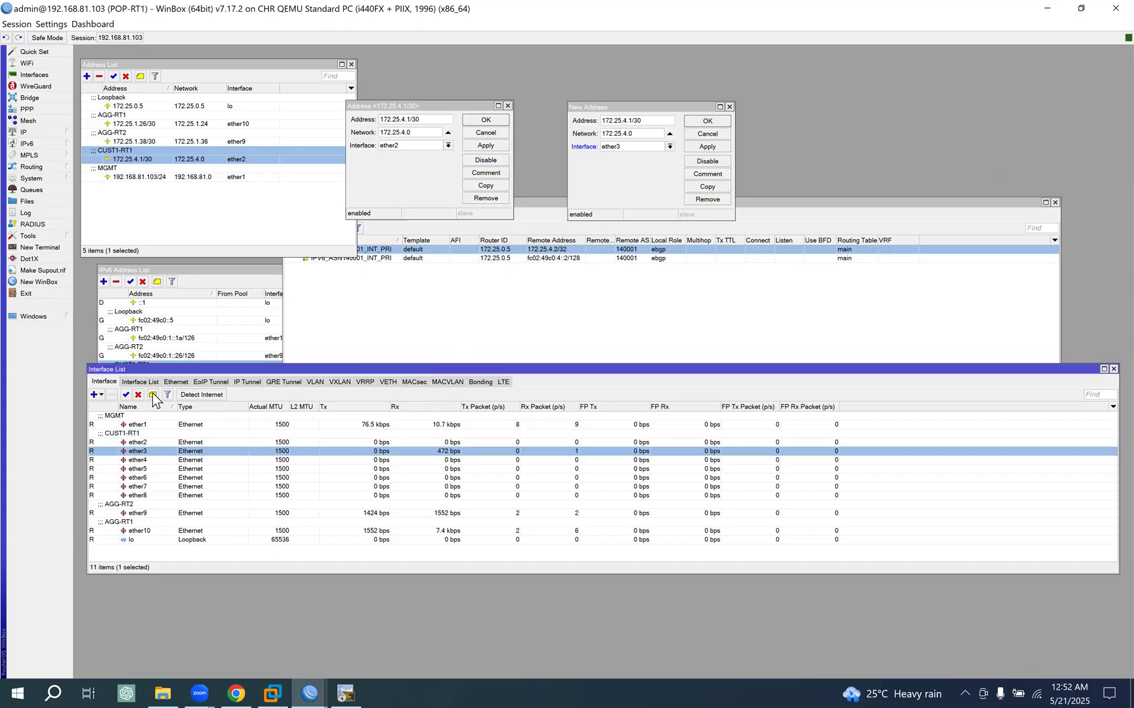
pyautogui.click(152, 394)
pyautogui.hotkey('ctrl', 'v')
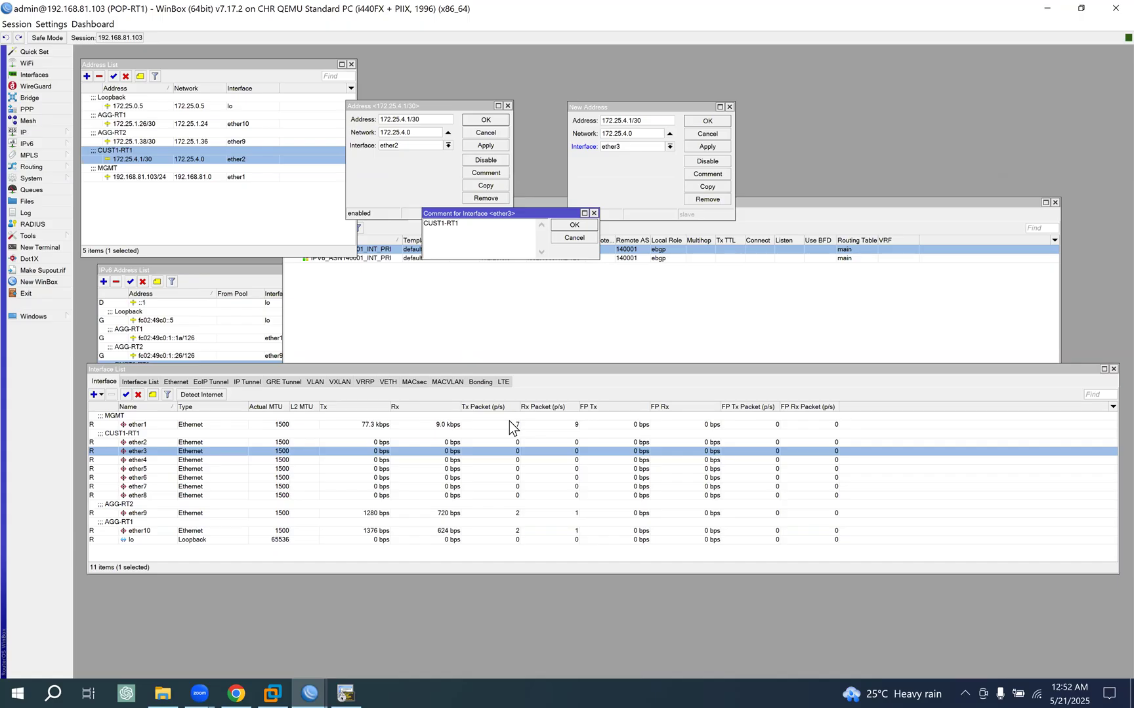
pyautogui.press('Left')
pyautogui.press('BackSpace')
pyautogui.write('2')
pyautogui.click(574, 225)
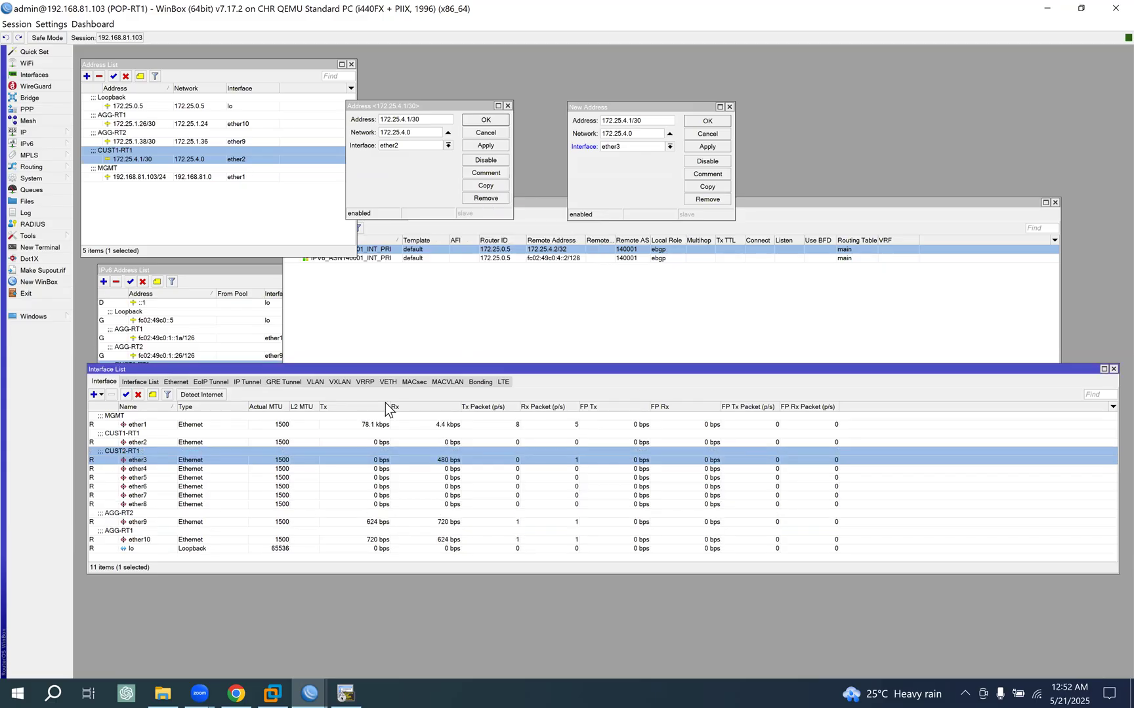
pyautogui.click(155, 394)
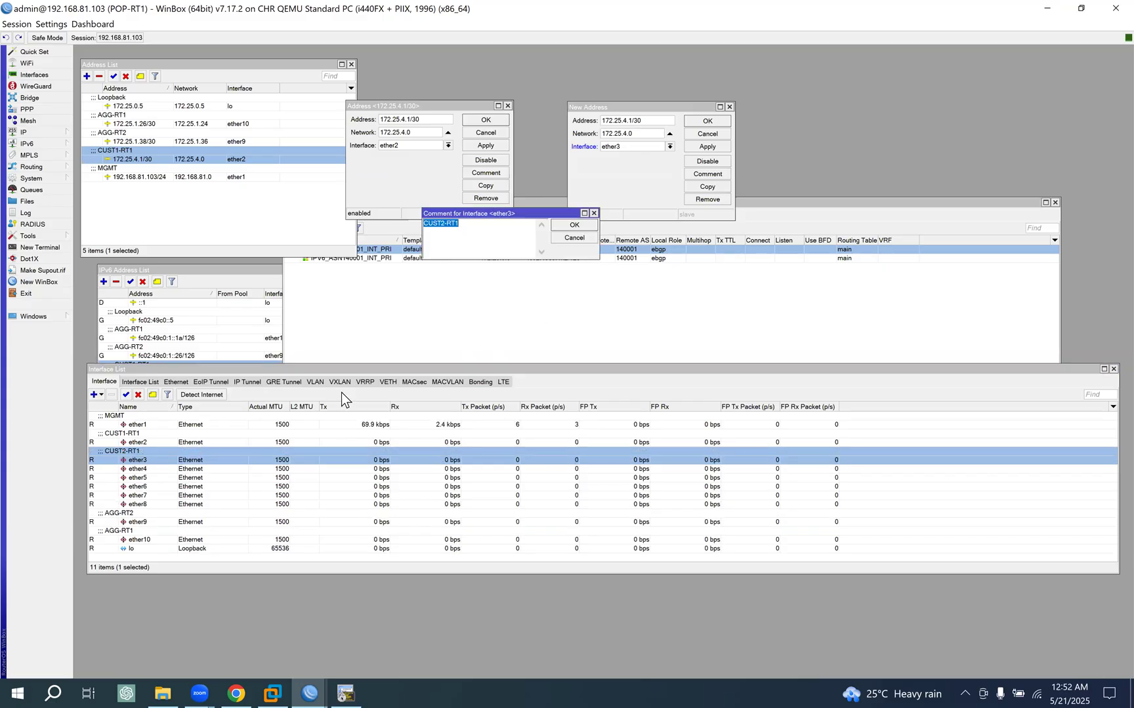
pyautogui.click(579, 225)
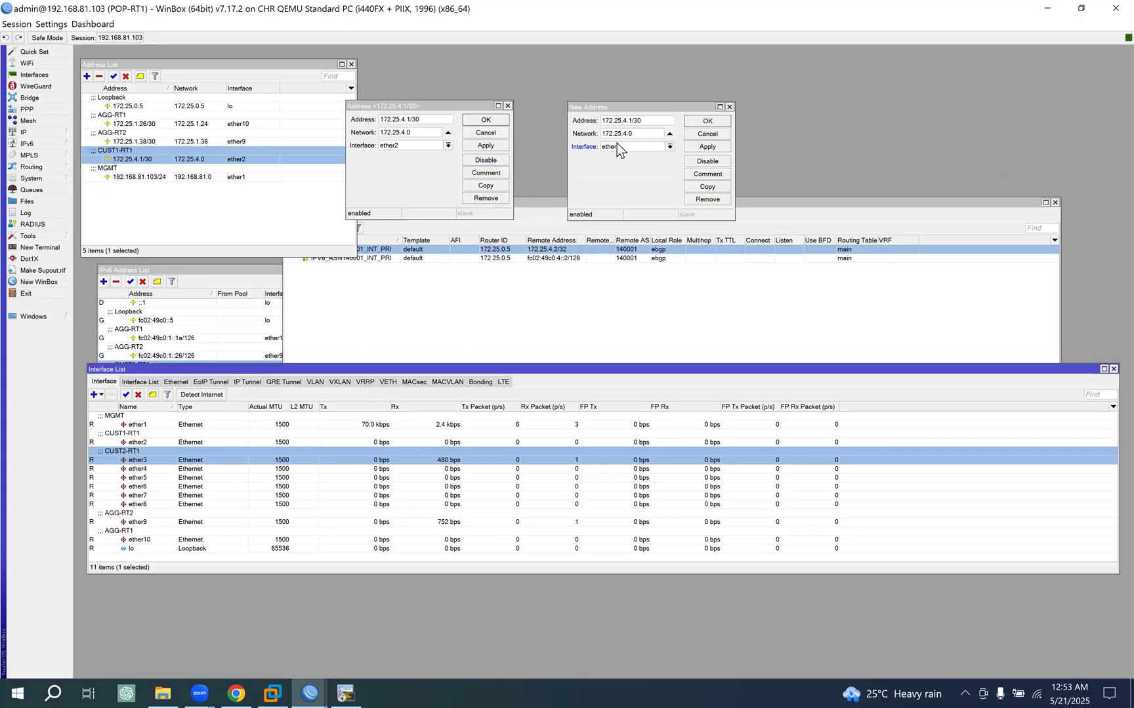
# - Set the duplicated ether3 address to 172.25.4.9/30, check it against the topology diagram, and apply it
pyautogui.click(664, 153)
pyautogui.press('BackSpace')
pyautogui.write('9')
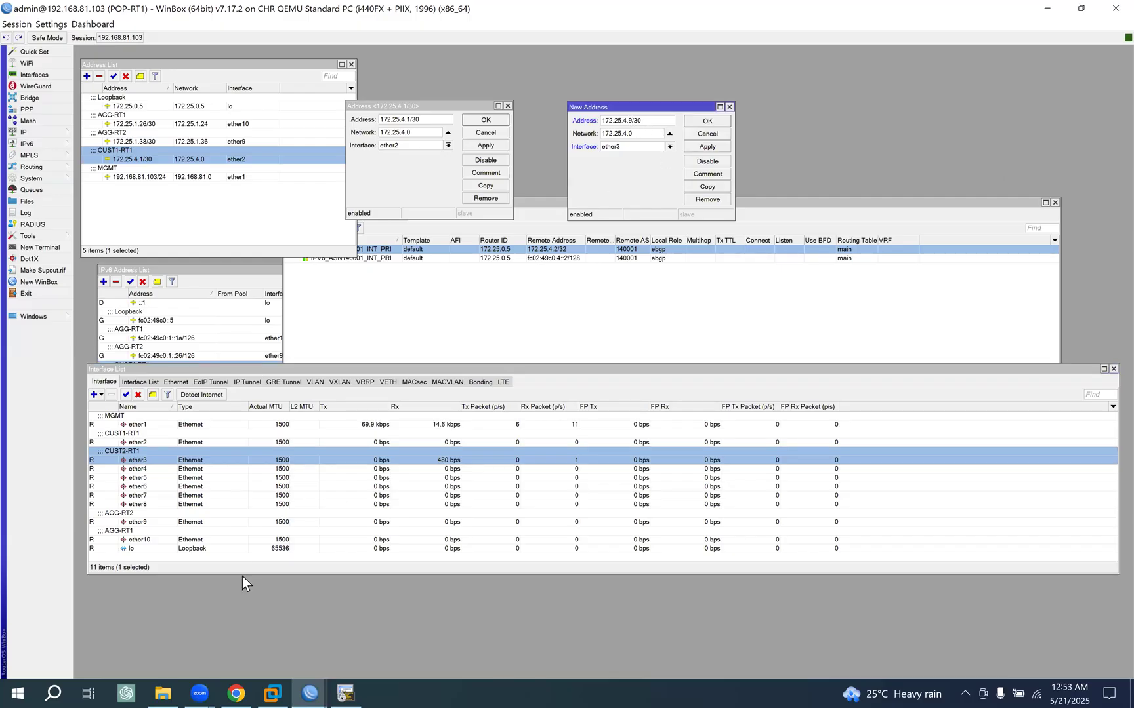
pyautogui.click(305, 680)
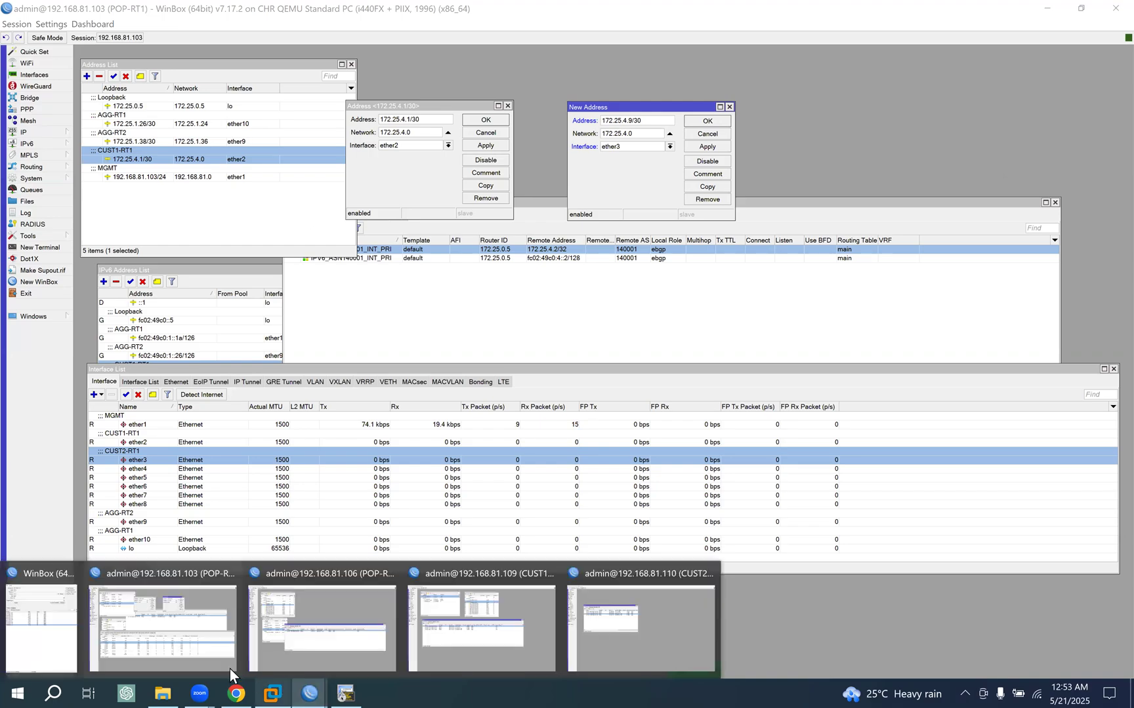
pyautogui.click(236, 693)
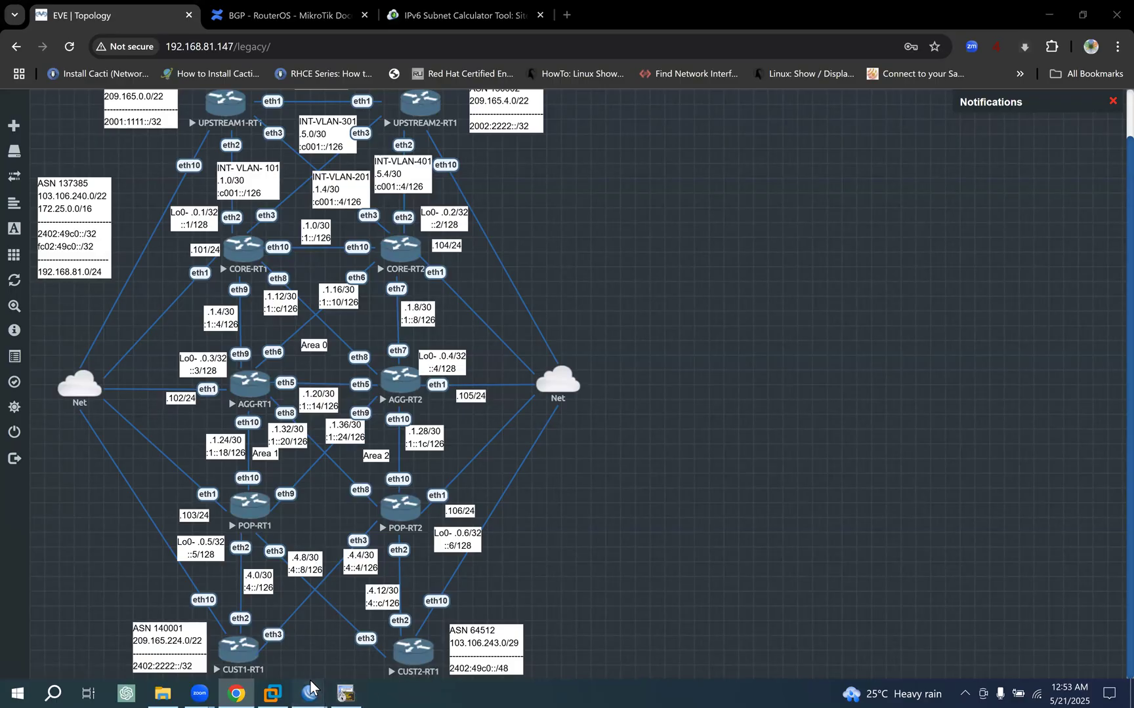
pyautogui.moveTo(309, 694)
pyautogui.click(192, 625)
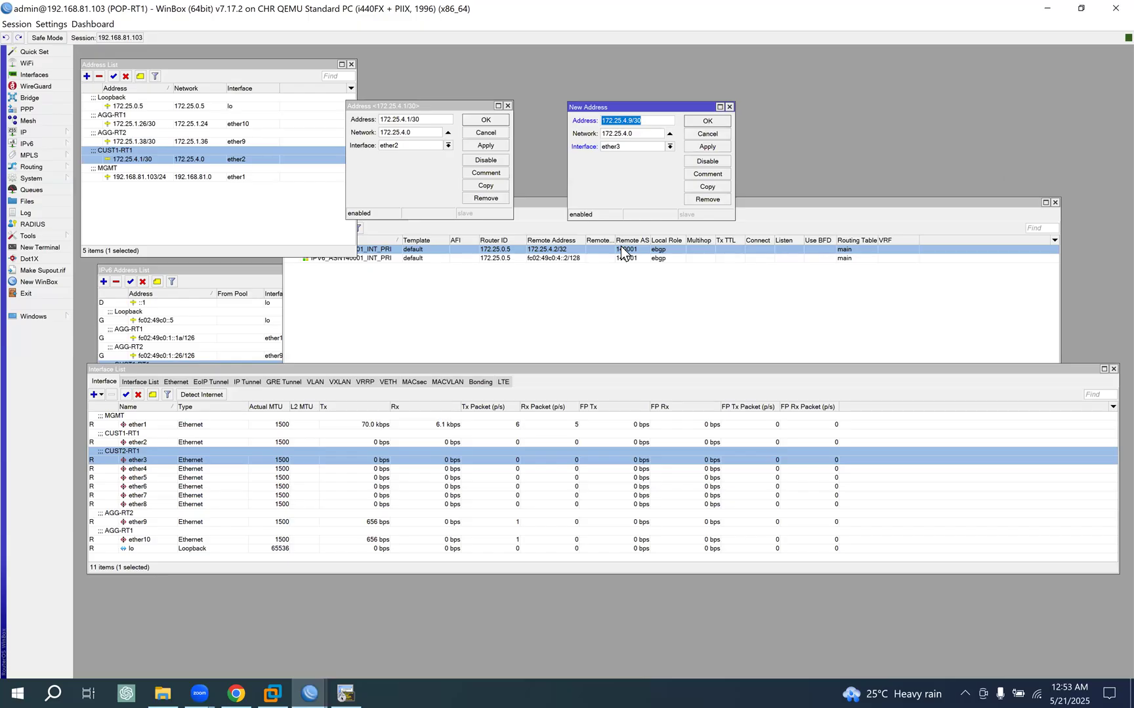
pyautogui.click(707, 148)
# - Change the comment of the 172.25.4.9/30 address to CUST2-RT1 and close both address entries with their settings saved
pyautogui.click(712, 174)
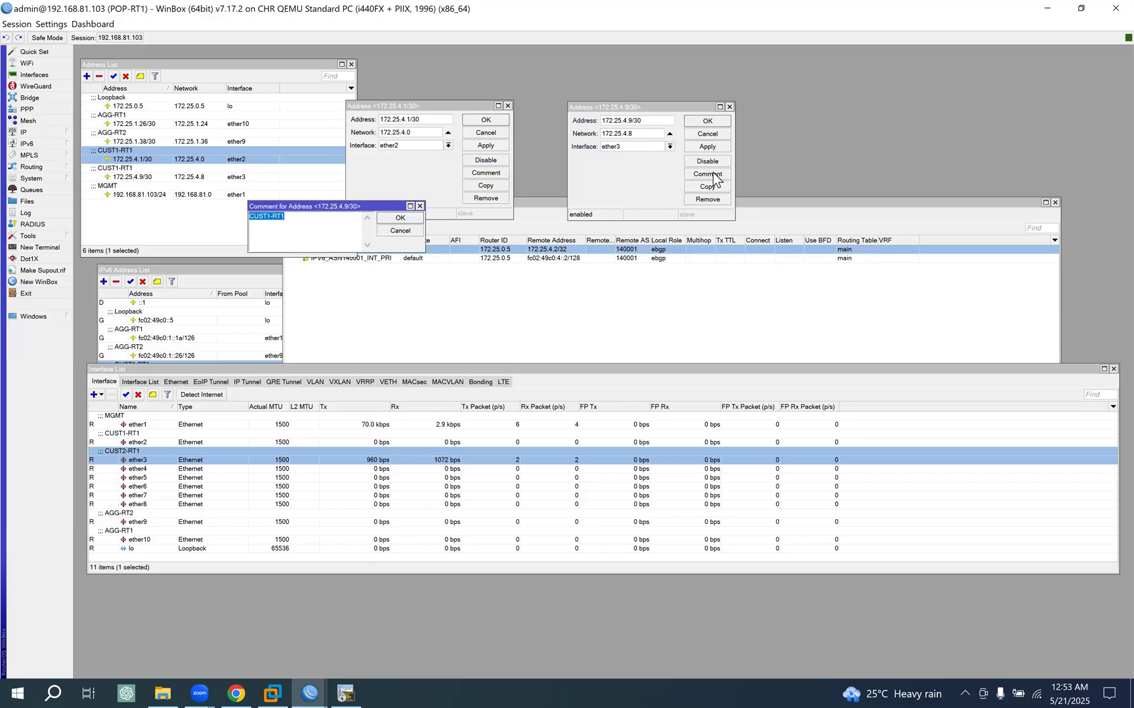
pyautogui.click(322, 231)
pyautogui.click(271, 216)
pyautogui.write('2')
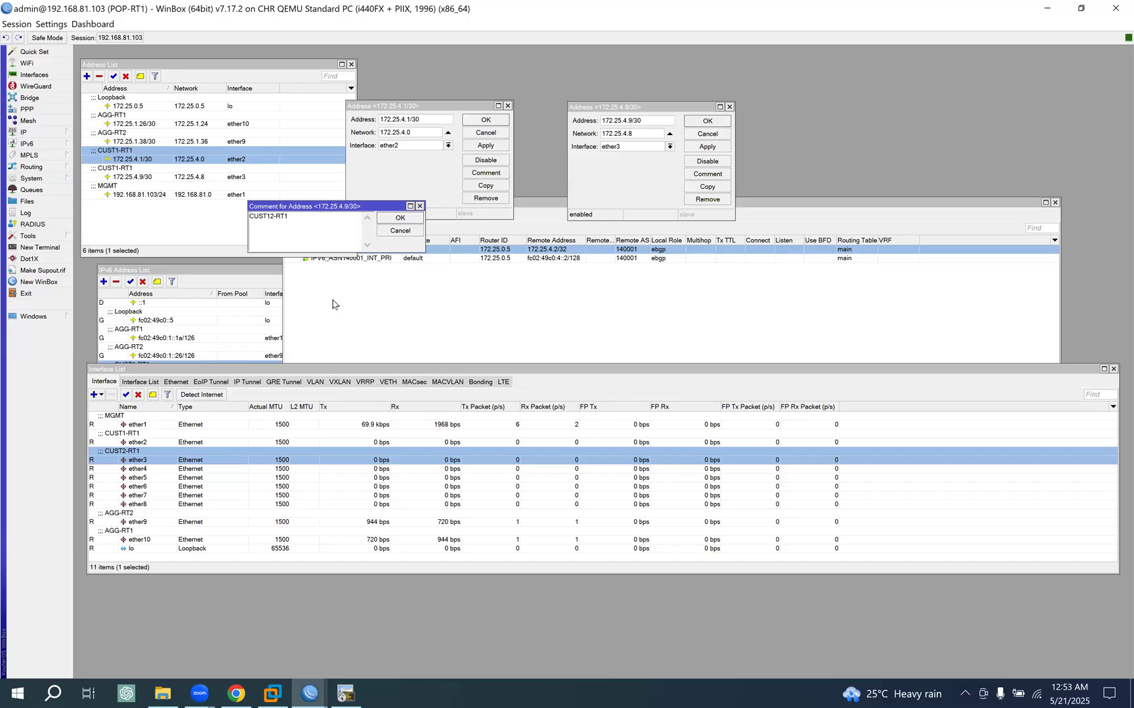
pyautogui.click(152, 395)
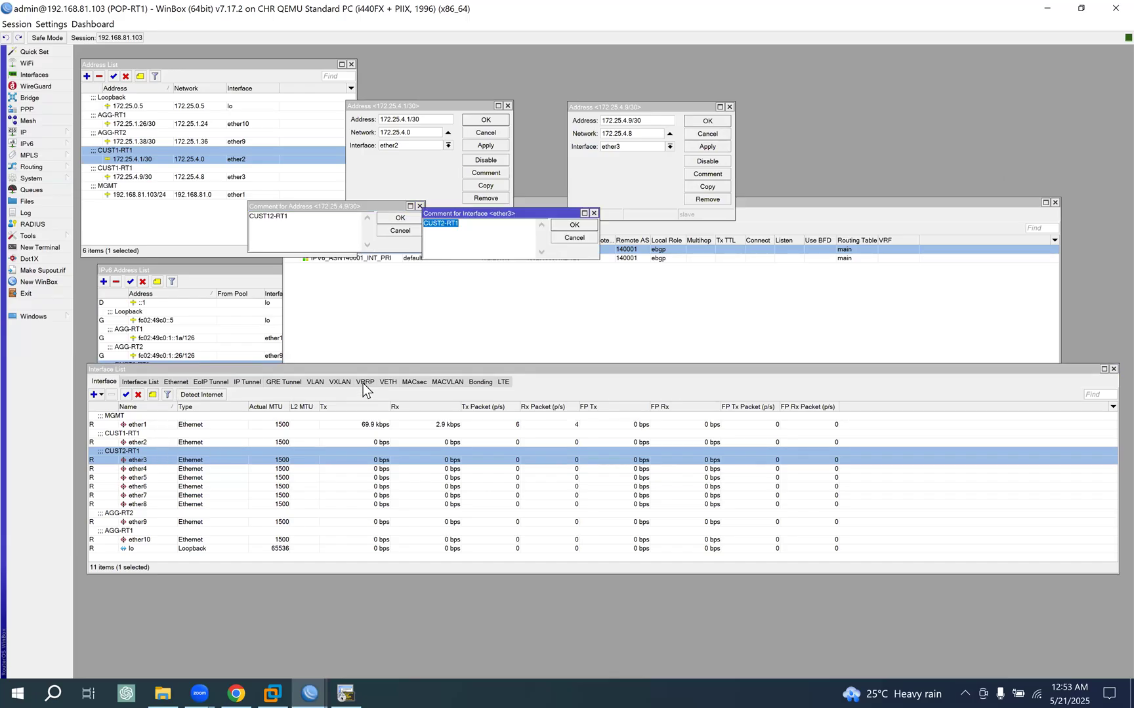
pyautogui.click(572, 225)
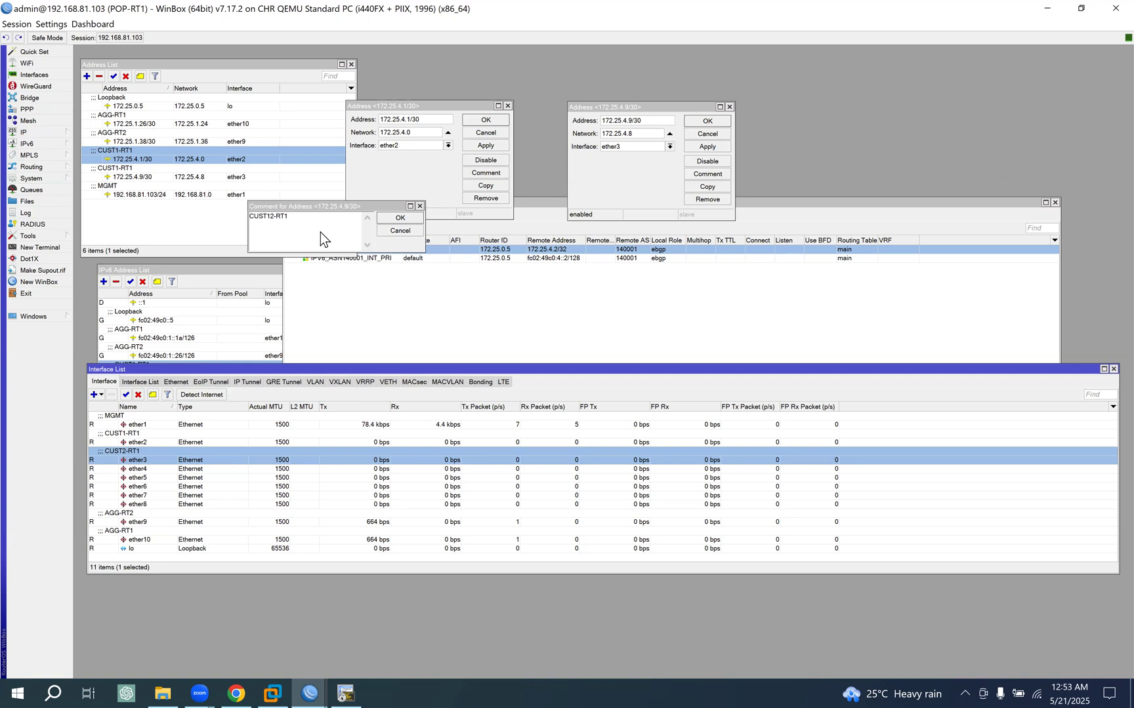
pyautogui.click(295, 230)
pyautogui.hotkey('ctrl', 'a')
pyautogui.write('CUST2-RT1')
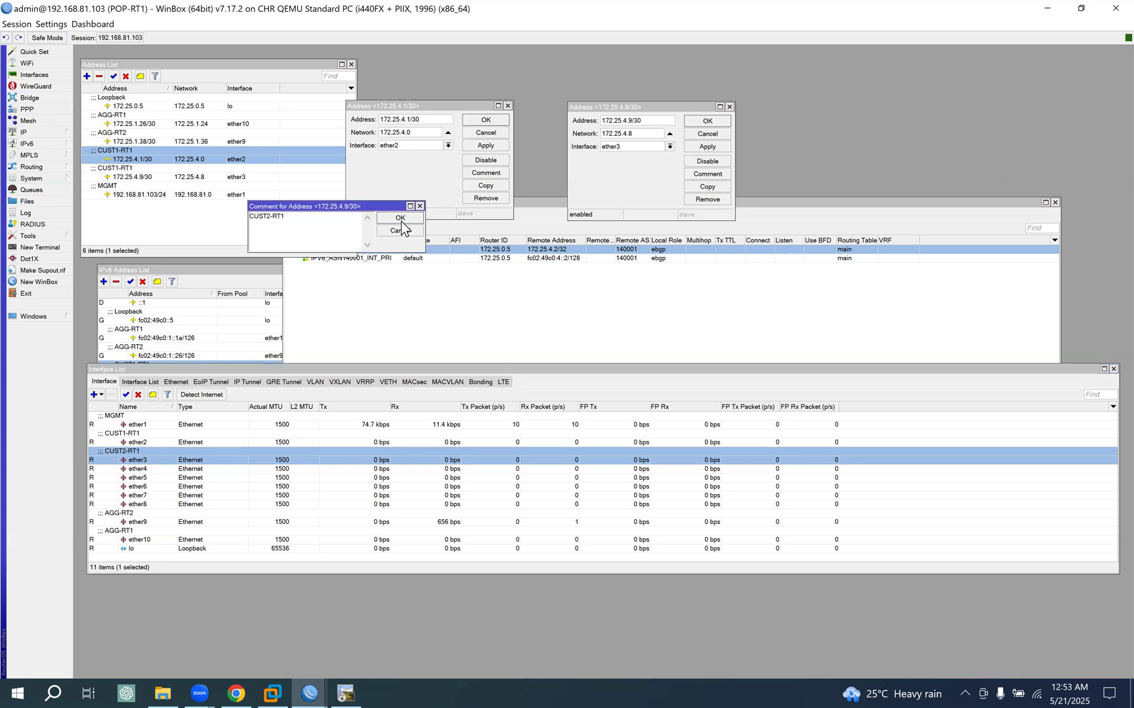
pyautogui.click(400, 219)
pyautogui.click(485, 120)
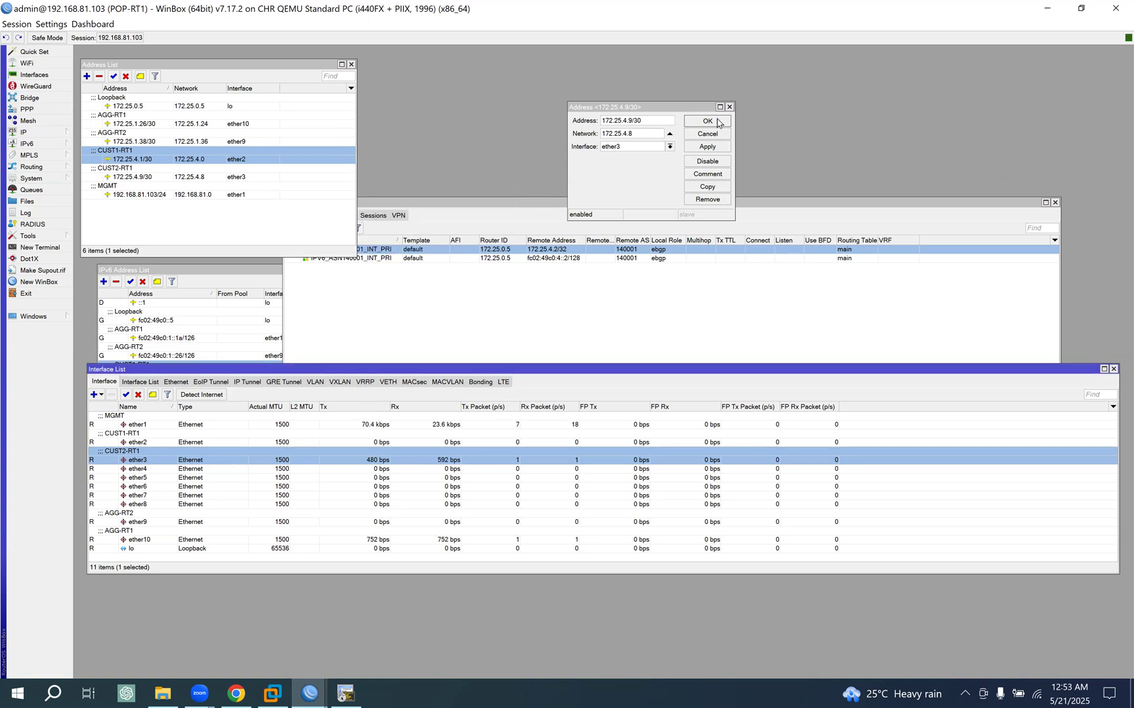
pyautogui.click(707, 122)
pyautogui.click(134, 171)
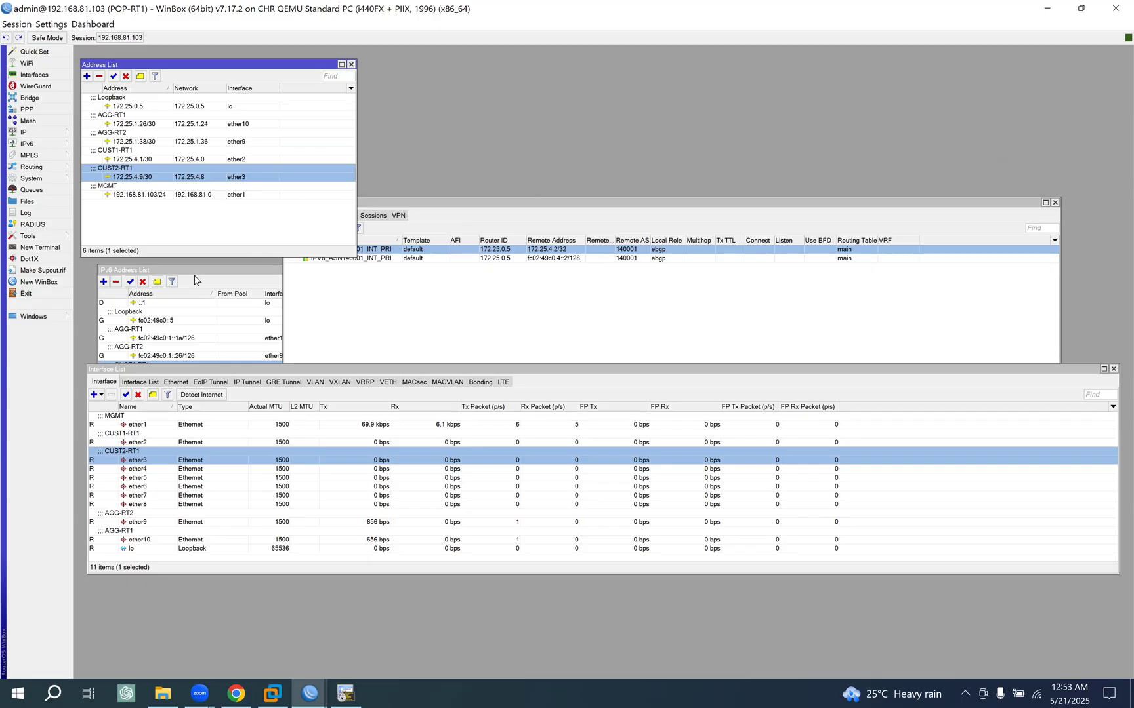
# - Duplicate the CUST1-RT1 IPv6 address fc02:49c0:4::1/126 and assign the copy to ether3
pyautogui.moveTo(178, 269); pyautogui.dragTo(507, 89)
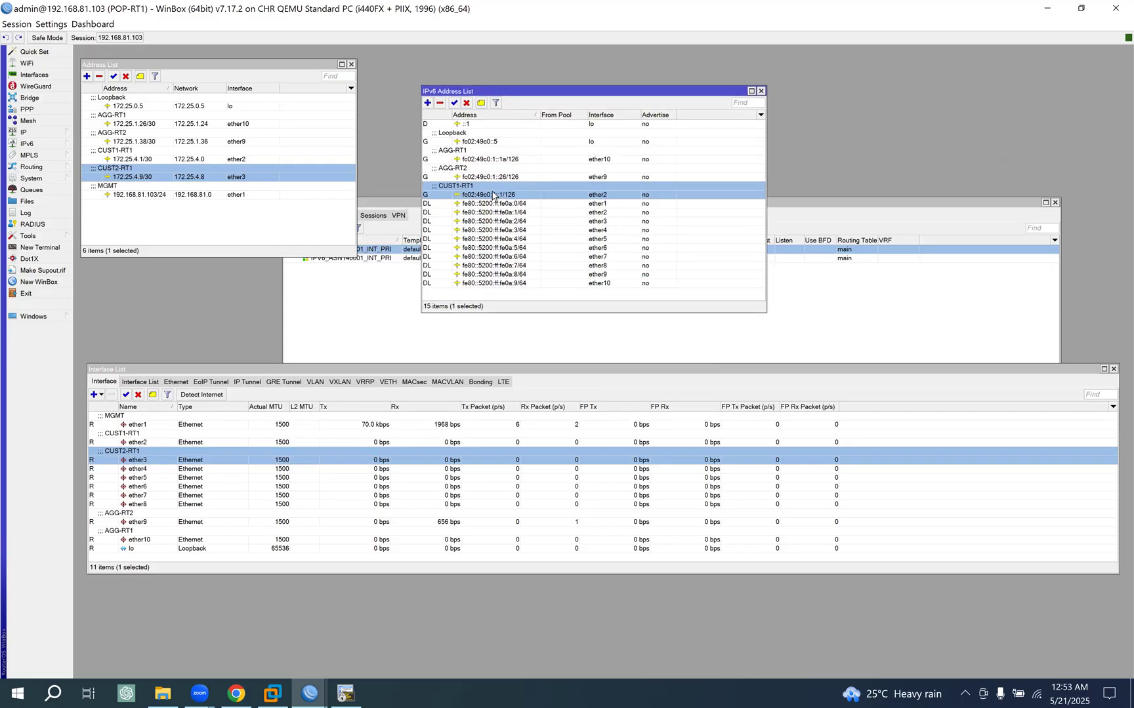
pyautogui.doubleClick(482, 195)
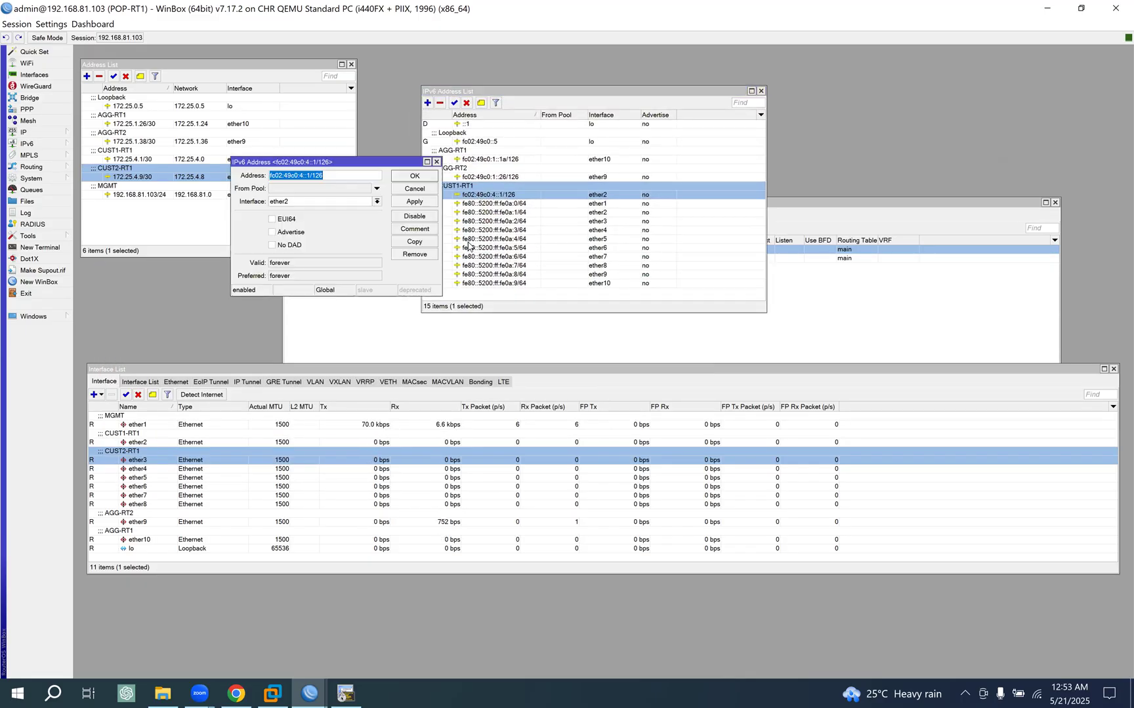
pyautogui.click(418, 241)
pyautogui.click(370, 218)
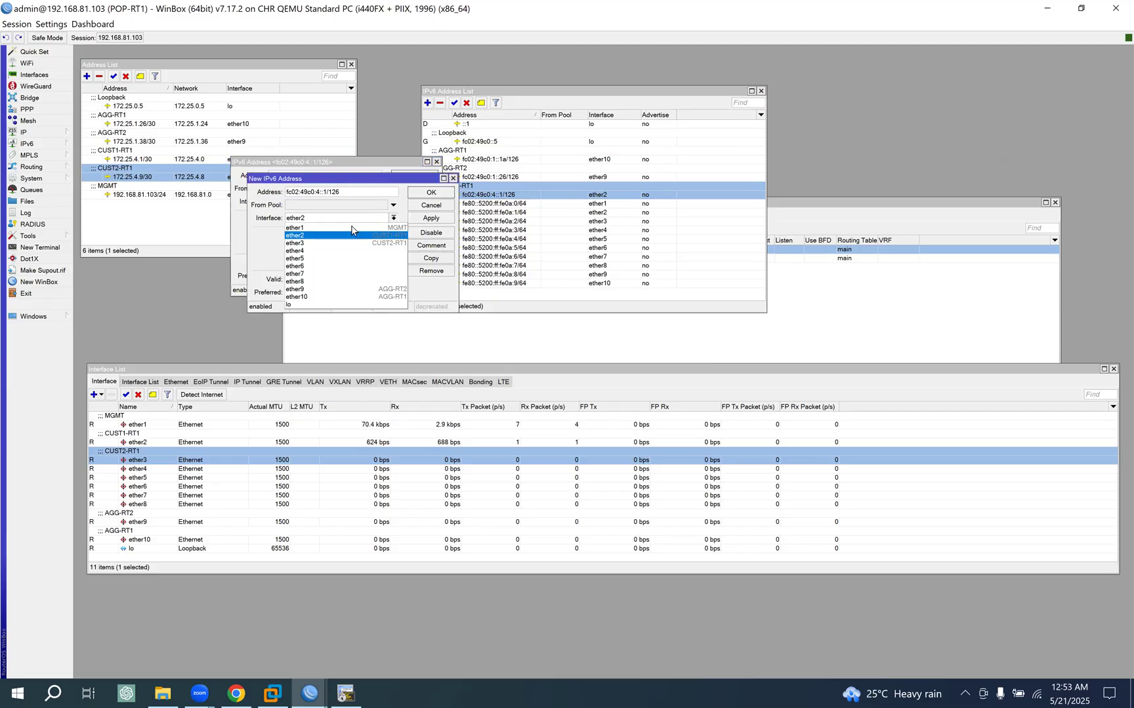
pyautogui.click(304, 243)
pyautogui.moveTo(402, 178); pyautogui.dragTo(846, 173)
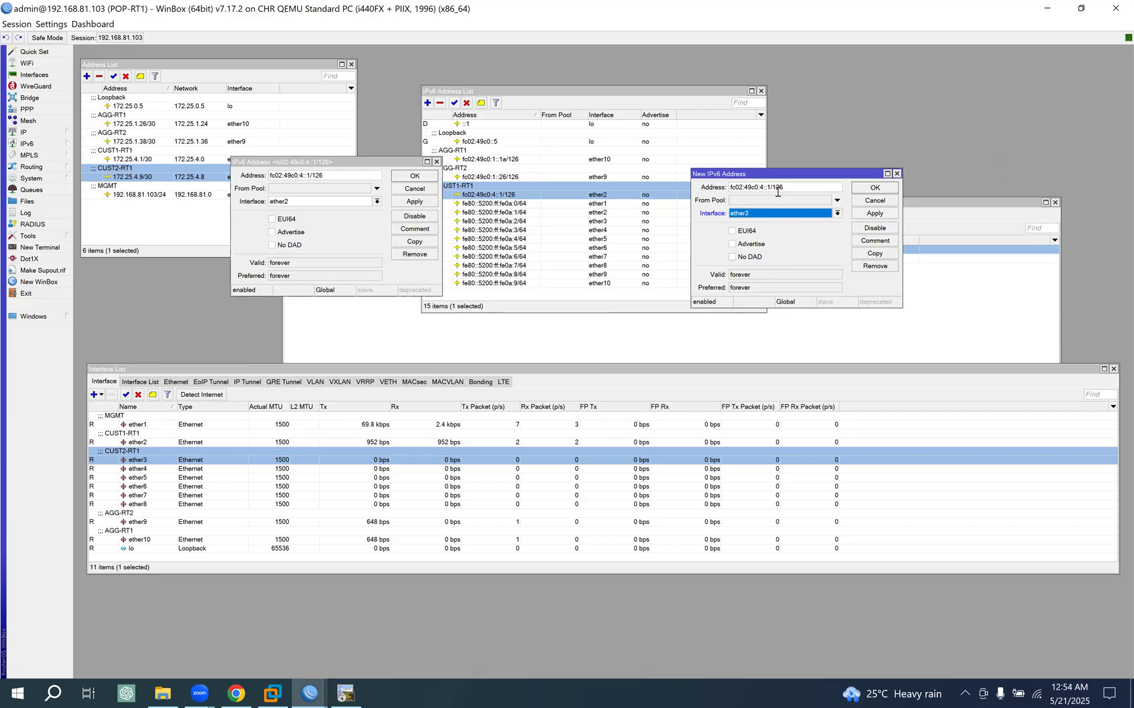
# - Set the duplicate IPv6 address to fc02:49c0:4::9/126 with the comment CUST2-RT1, and save it
pyautogui.click(770, 187)
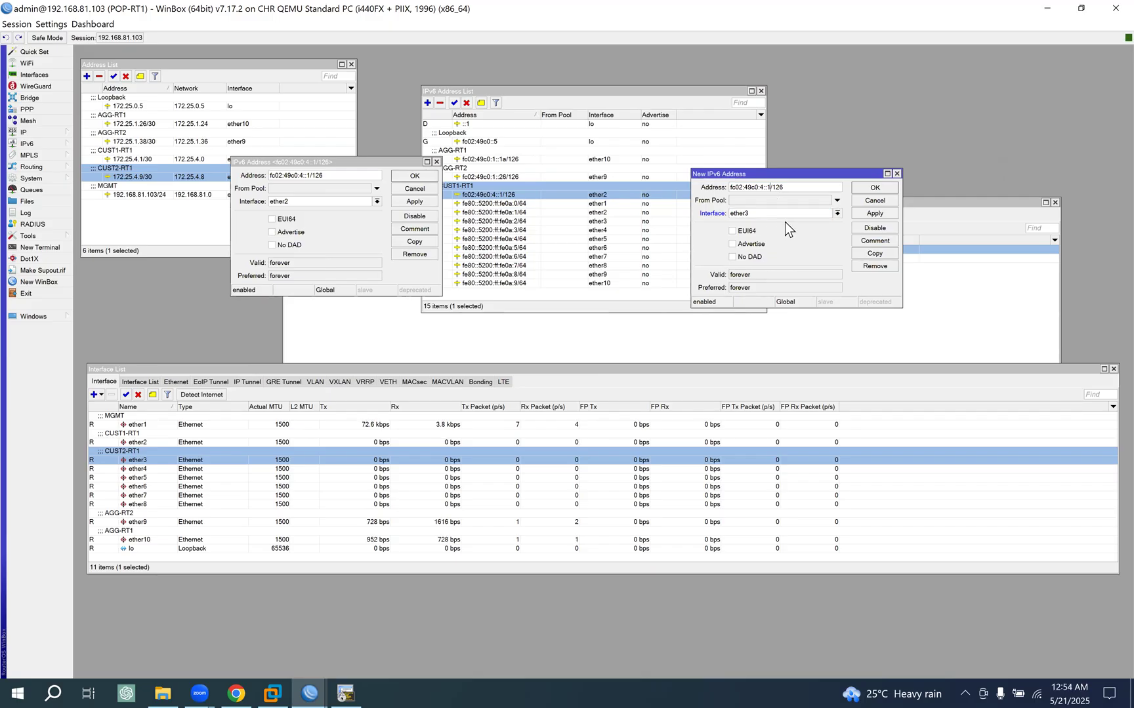
pyautogui.press('BackSpace')
pyautogui.click(889, 244)
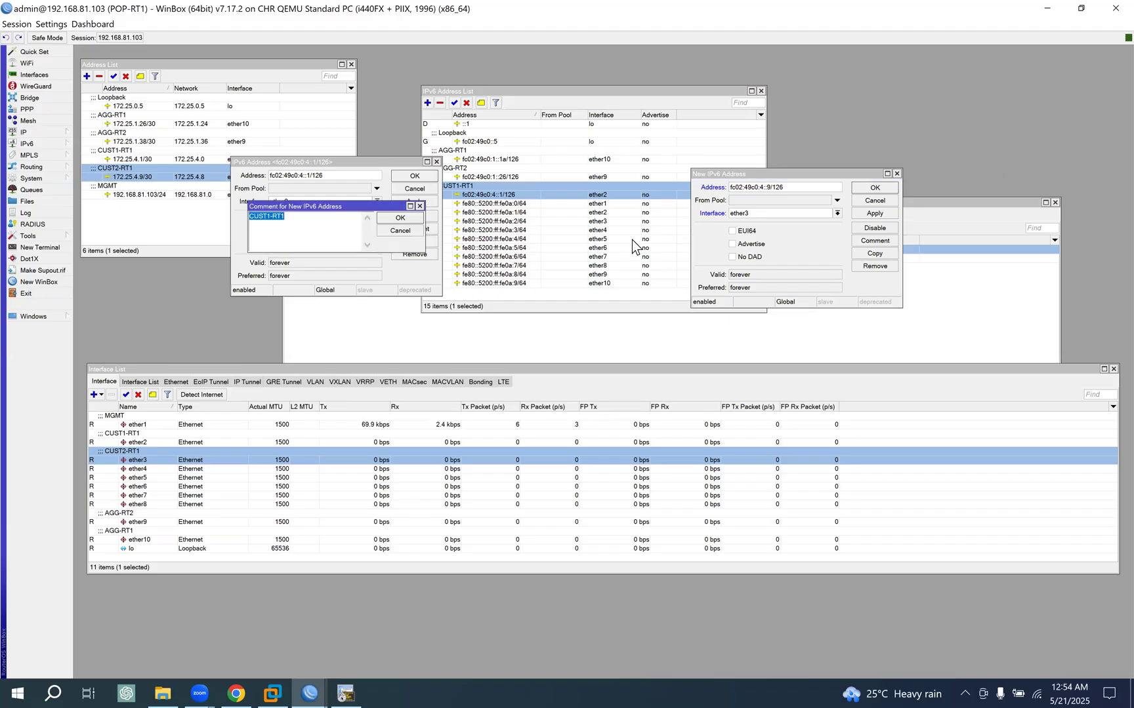
pyautogui.click(271, 216)
pyautogui.press('BackSpace')
pyautogui.write('2')
pyautogui.click(400, 218)
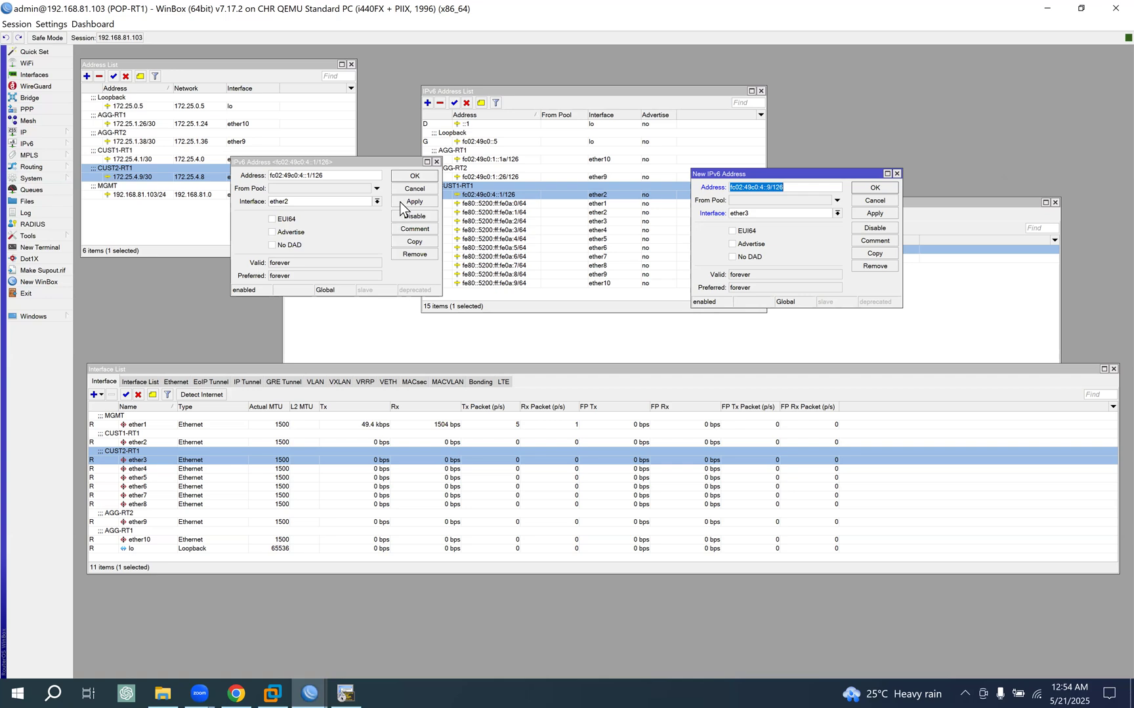
pyautogui.click(416, 176)
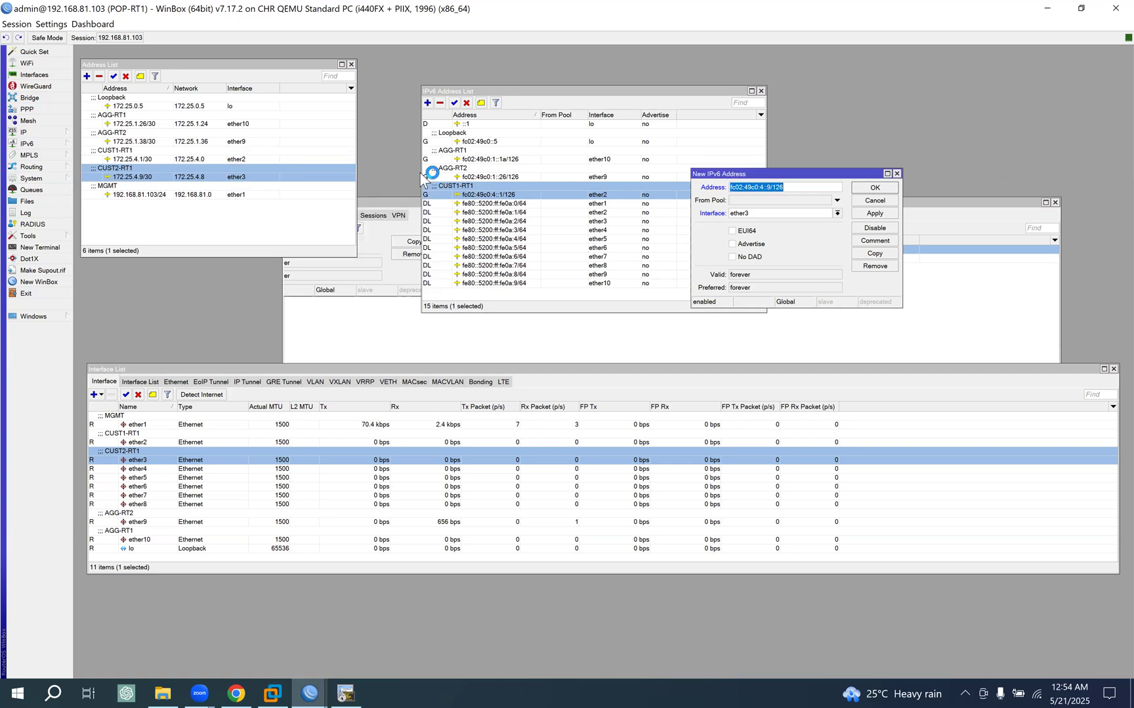
pyautogui.click(877, 187)
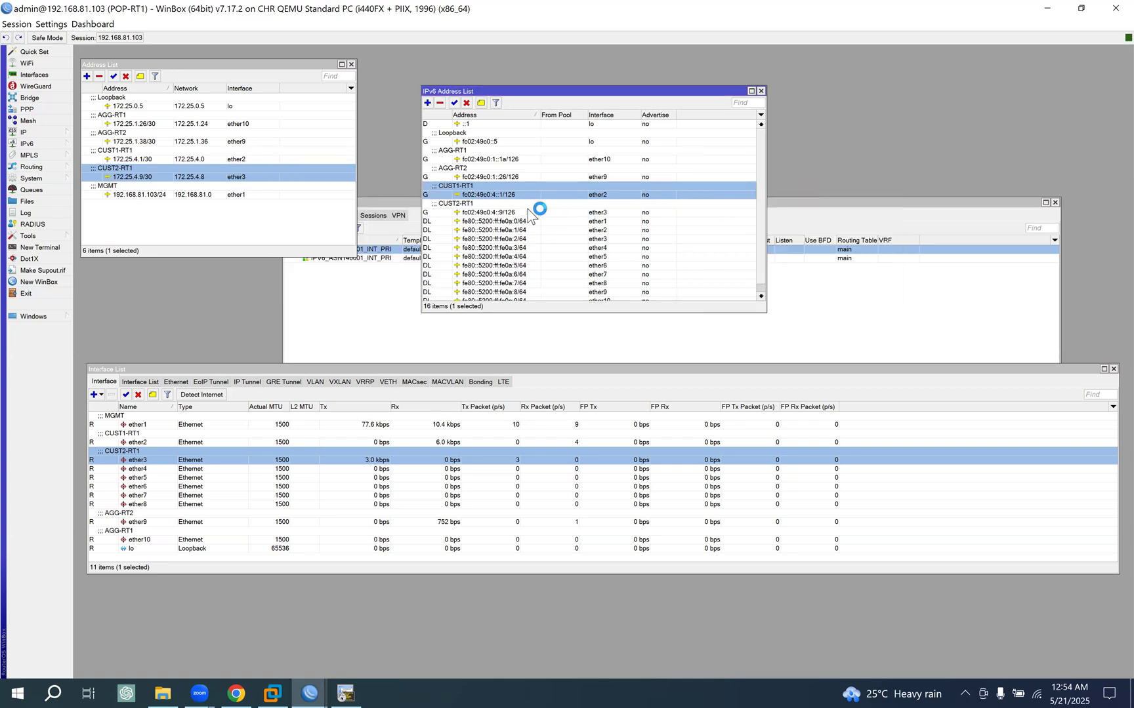
pyautogui.click(607, 213)
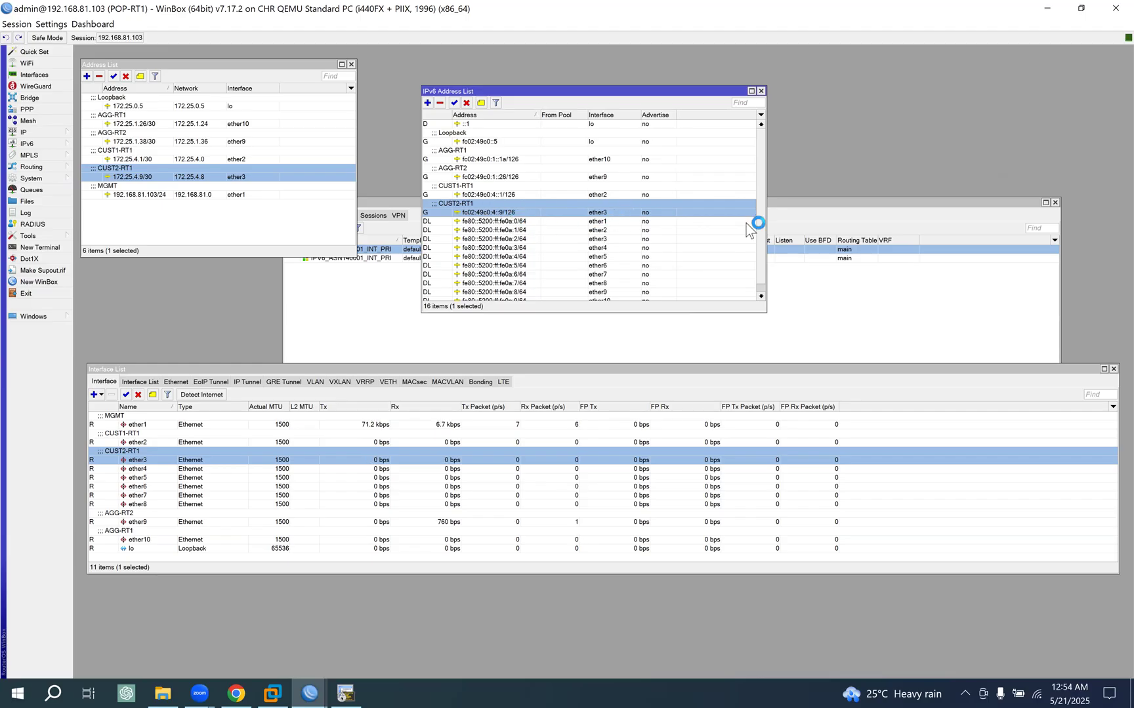
# - Close the interface list and place the BGP window below the IPv4 and IPv6 address lists
pyautogui.click(798, 202)
pyautogui.moveTo(486, 208); pyautogui.dragTo(374, 240)
pyautogui.click(1015, 370)
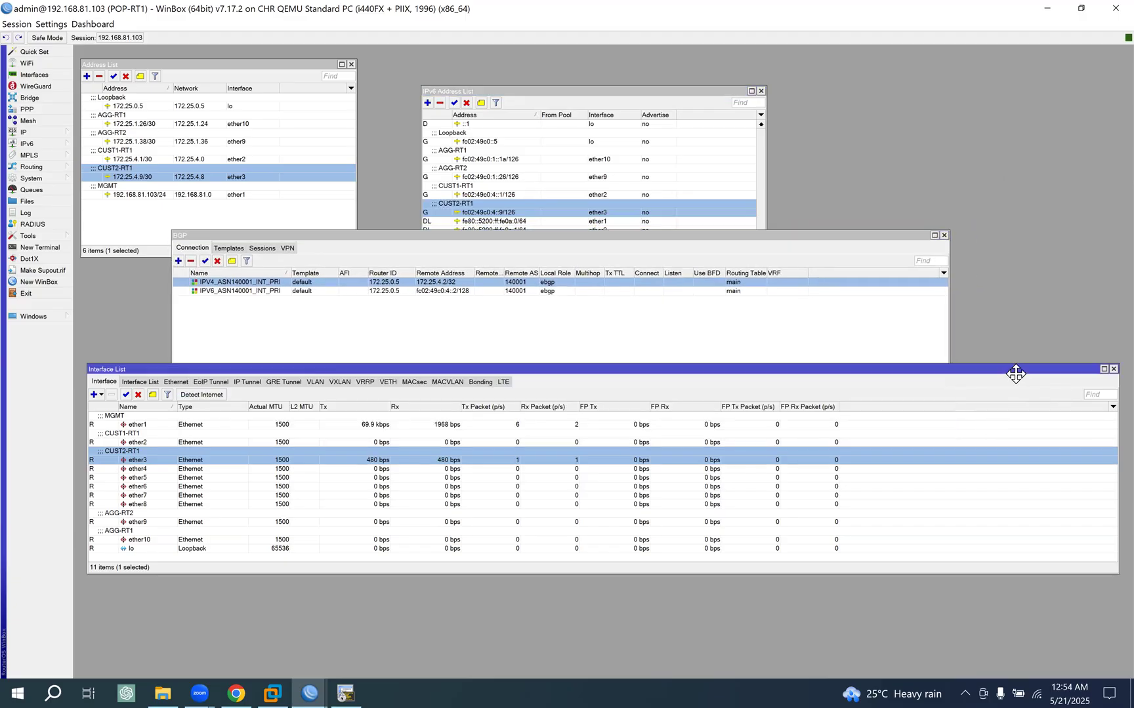
pyautogui.moveTo(1015, 372); pyautogui.dragTo(871, 412)
pyautogui.click(969, 408)
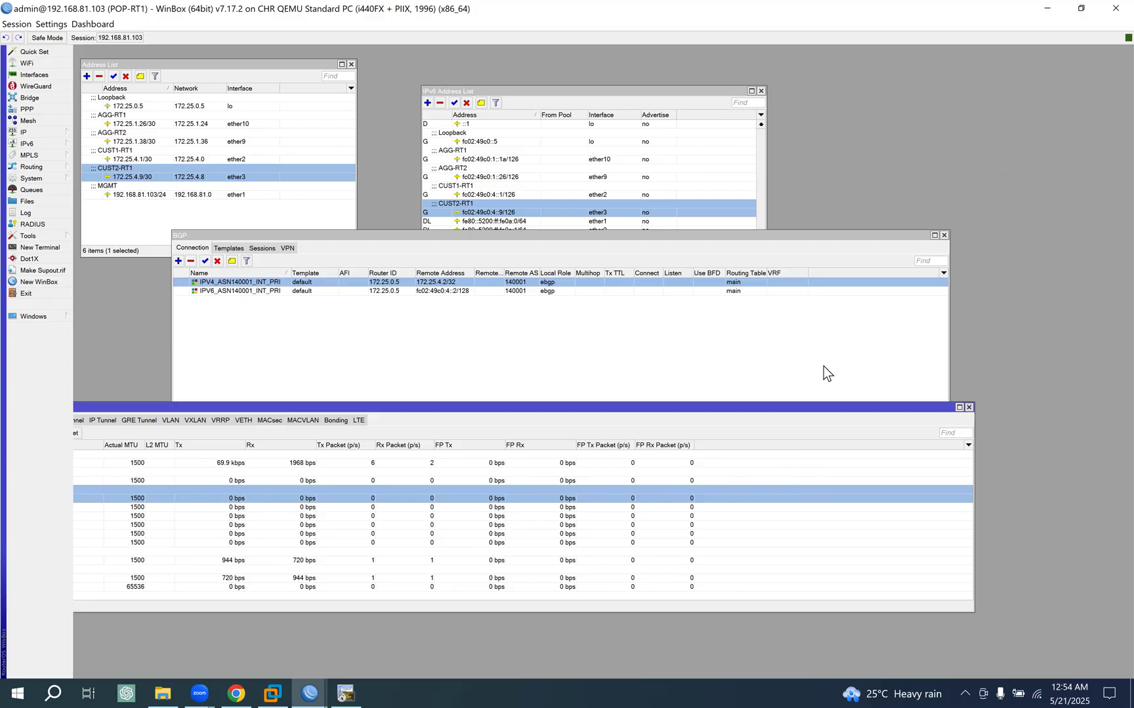
pyautogui.moveTo(505, 241); pyautogui.dragTo(451, 346)
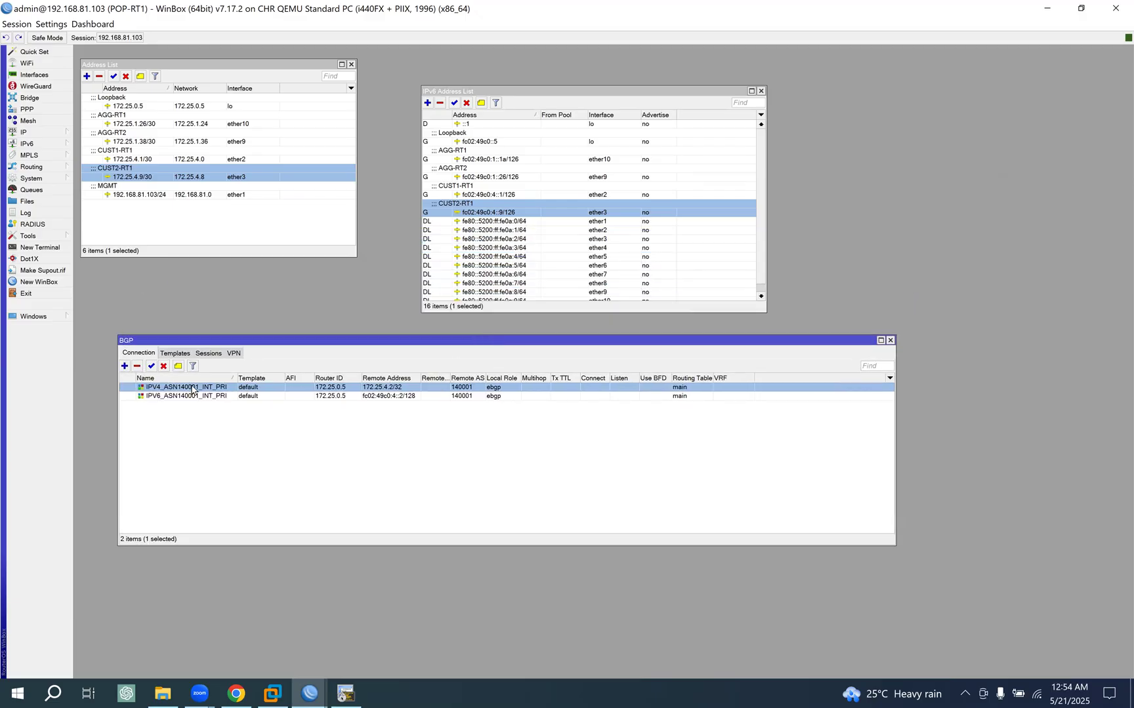
# - Duplicate the IPV4_ASN140001_INT_PRI BGP connection and name the copy IPV4_ASN64512_INT_PRI
pyautogui.doubleClick(192, 389)
pyautogui.click(902, 353)
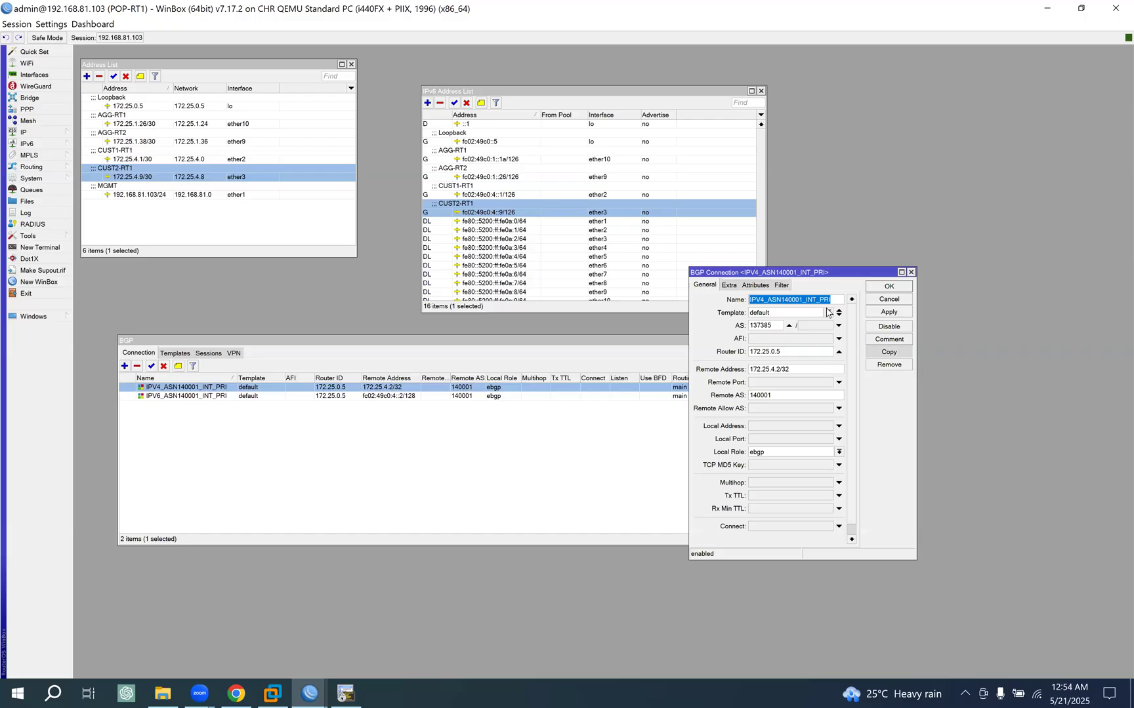
pyautogui.moveTo(692, 273); pyautogui.dragTo(427, 266)
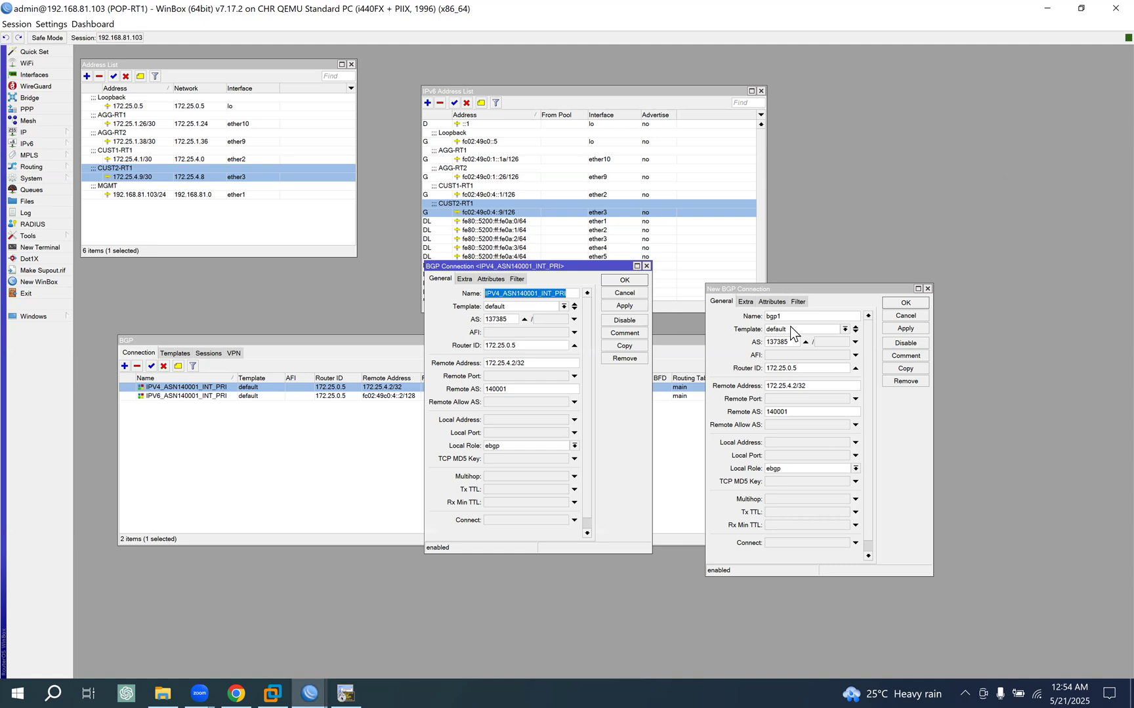
pyautogui.doubleClick(764, 316)
pyautogui.hotkey('ctrl', 'v')
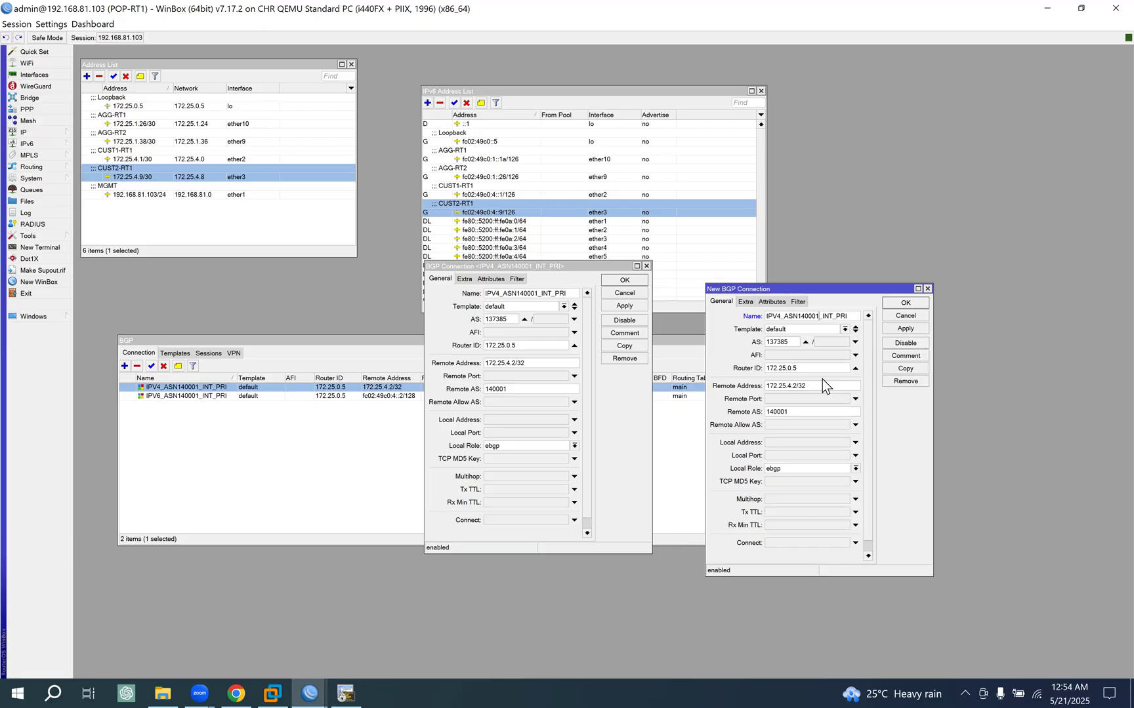
pyautogui.press('BackSpace')
pyautogui.press('BackSpace')
pyautogui.press('BackSpace')
pyautogui.press('BackSpace')
pyautogui.press('BackSpace')
pyautogui.press('BackSpace')
pyautogui.write('64512')
# - Set the new connection's remote AS to 64512 and close the original IPV4_ASN140001_INT_PRI connection
pyautogui.moveTo(802, 412); pyautogui.dragTo(665, 408)
pyautogui.write('6')
pyautogui.click(621, 281)
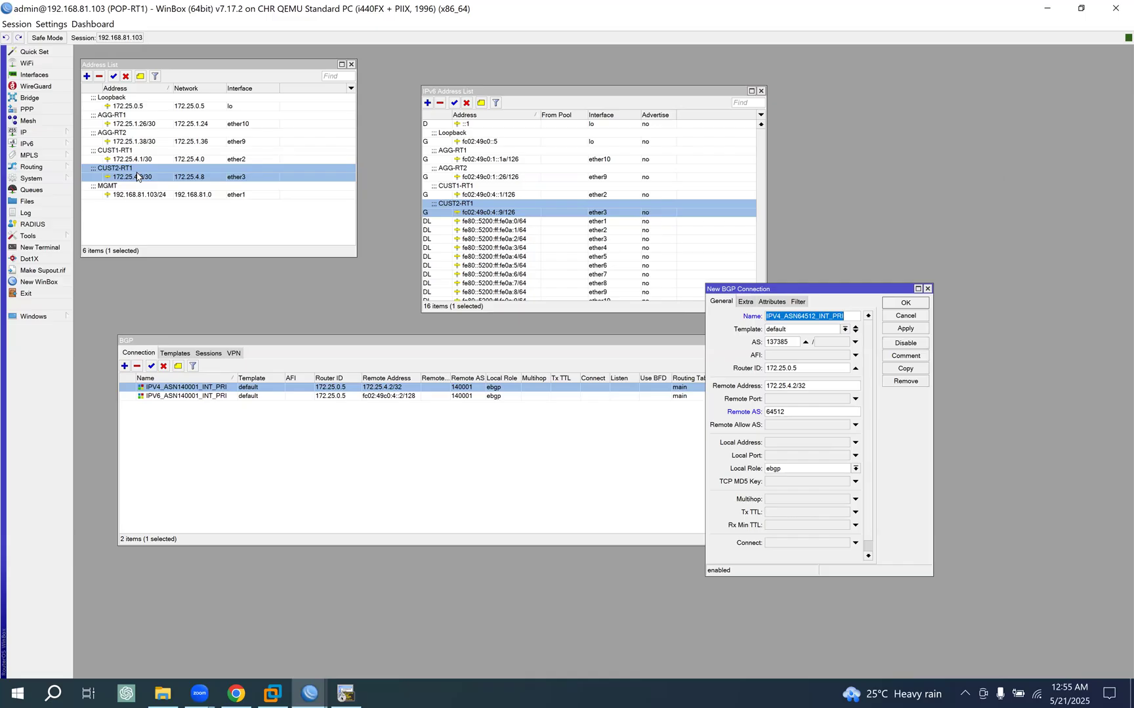
# - Set the new IPv4 connection's remote address to 172.25.4.10, based on the ether3 address, and save the connection
pyautogui.doubleClick(137, 177)
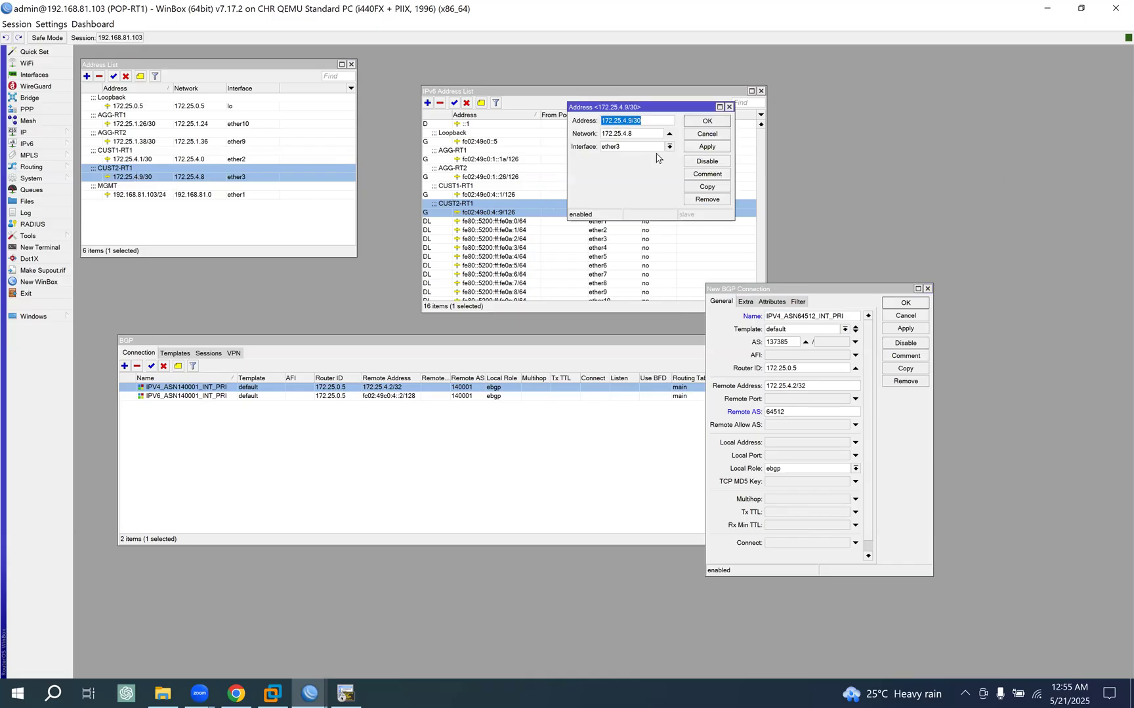
pyautogui.click(706, 134)
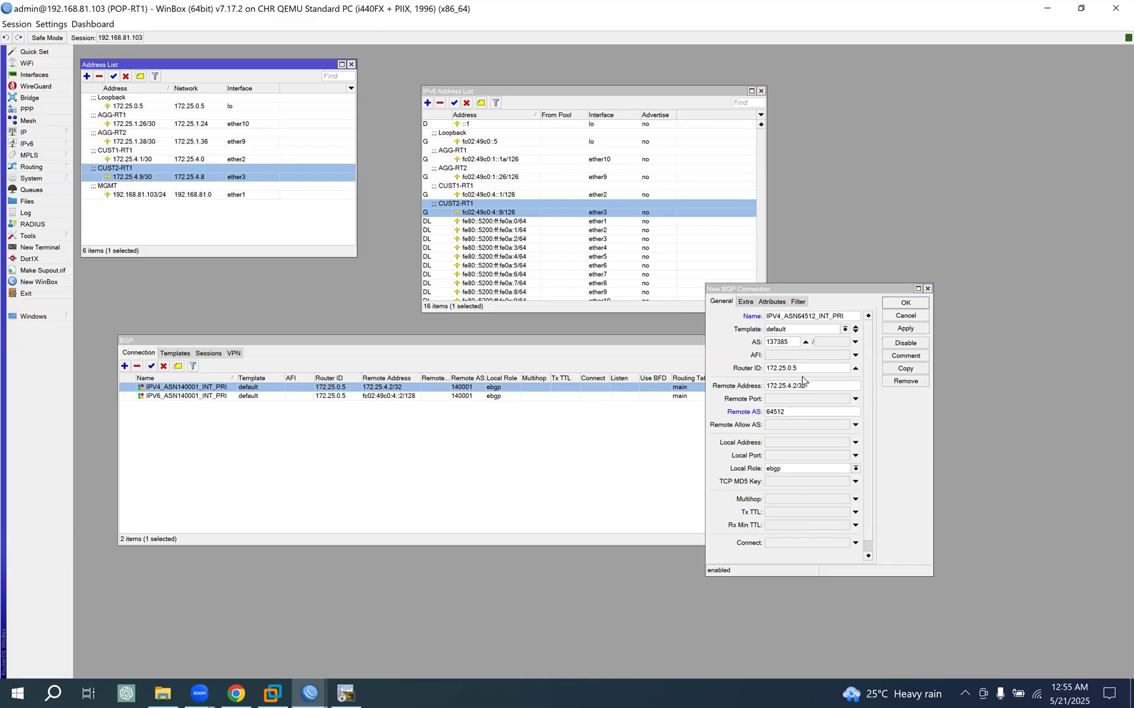
pyautogui.click(714, 387)
pyautogui.hotkey('ctrl', 'v')
pyautogui.press('BackSpace')
pyautogui.press('BackSpace')
pyautogui.press('BackSpace')
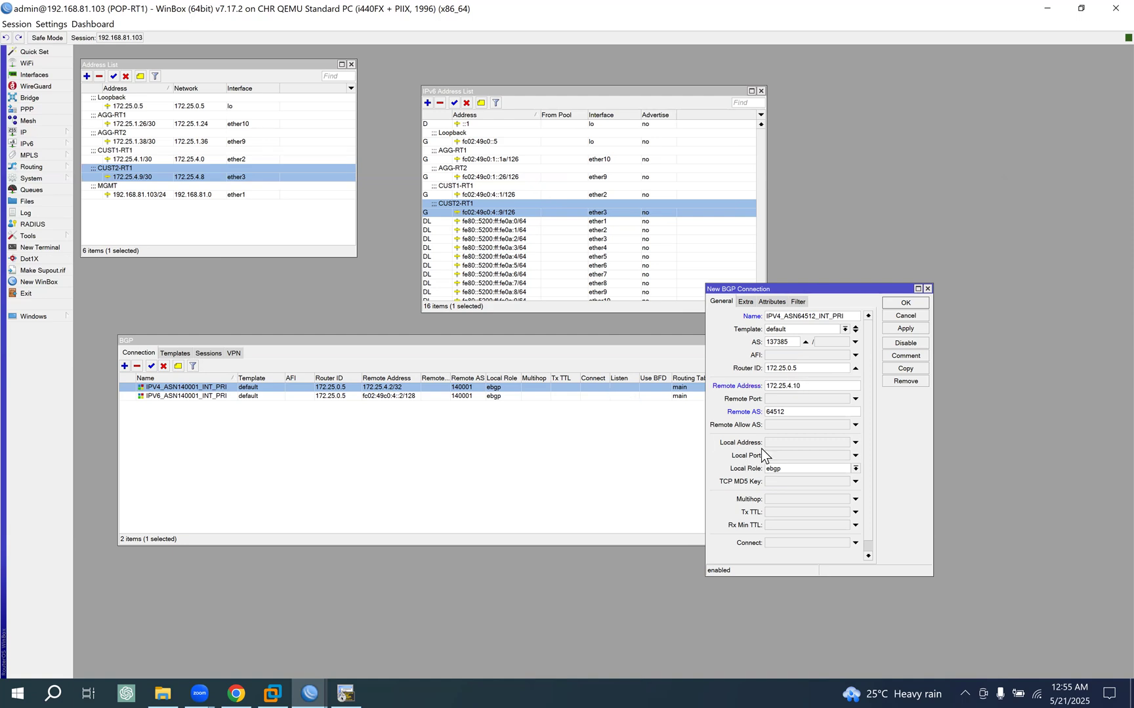
pyautogui.click(908, 328)
pyautogui.click(908, 306)
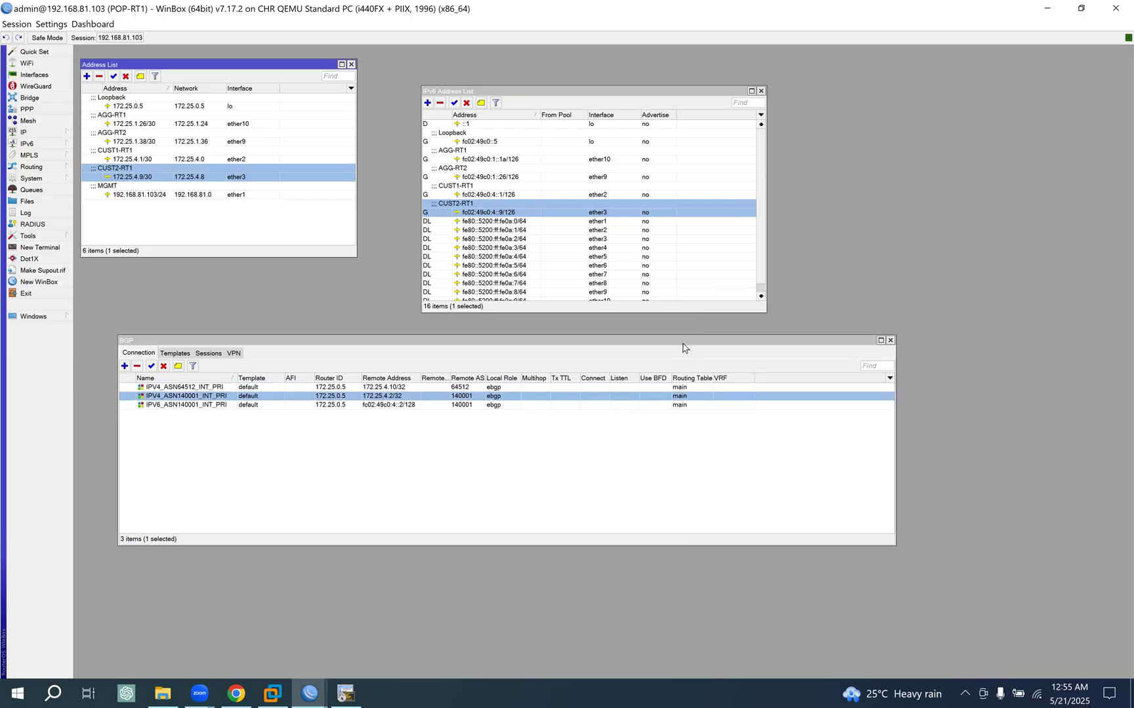
pyautogui.doubleClick(174, 405)
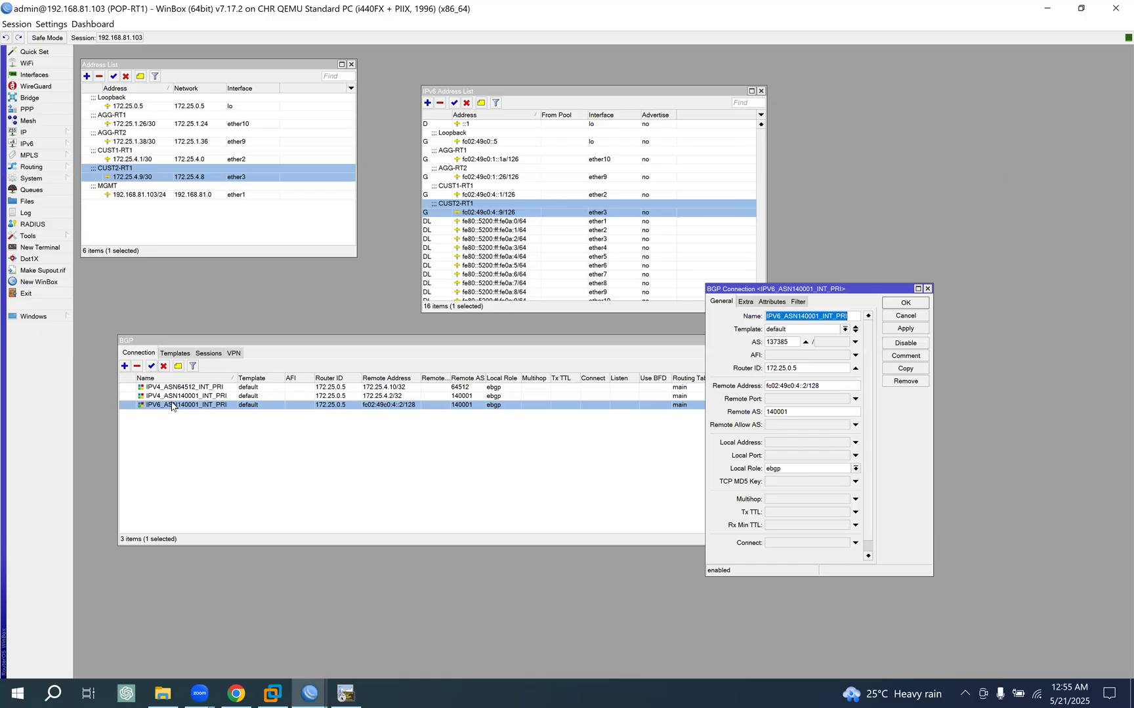
pyautogui.click(905, 368)
pyautogui.moveTo(893, 318); pyautogui.dragTo(985, 334)
pyautogui.moveTo(835, 289); pyautogui.dragTo(587, 258)
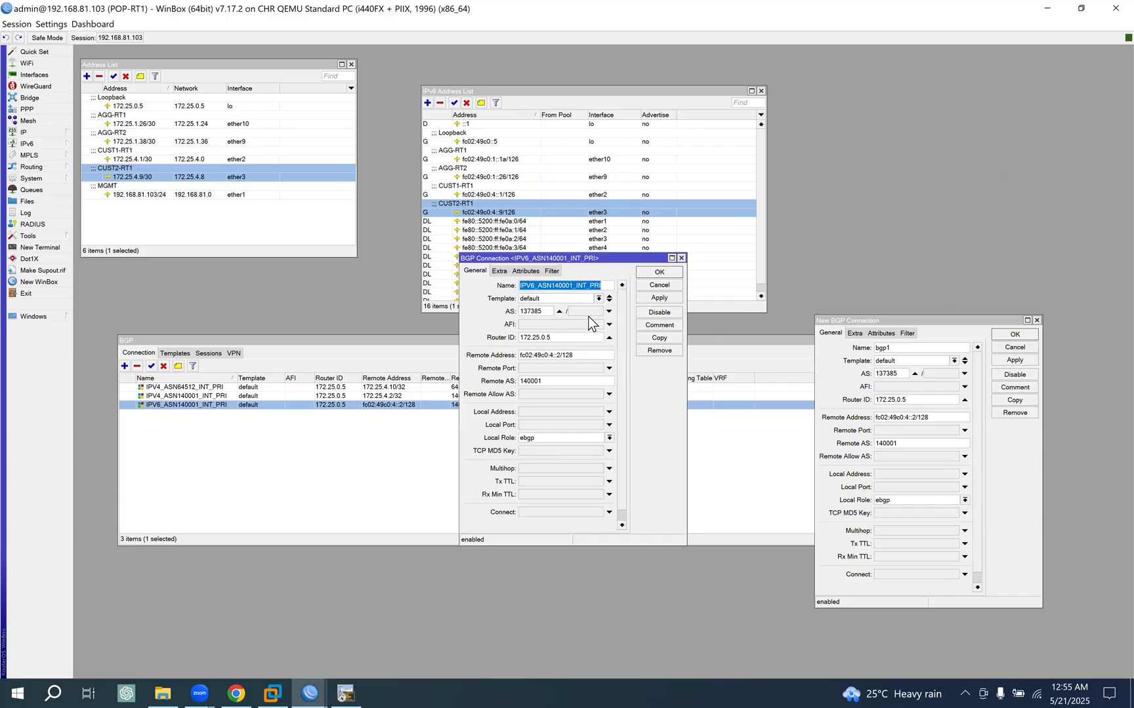
pyautogui.click(661, 285)
pyautogui.click(1024, 346)
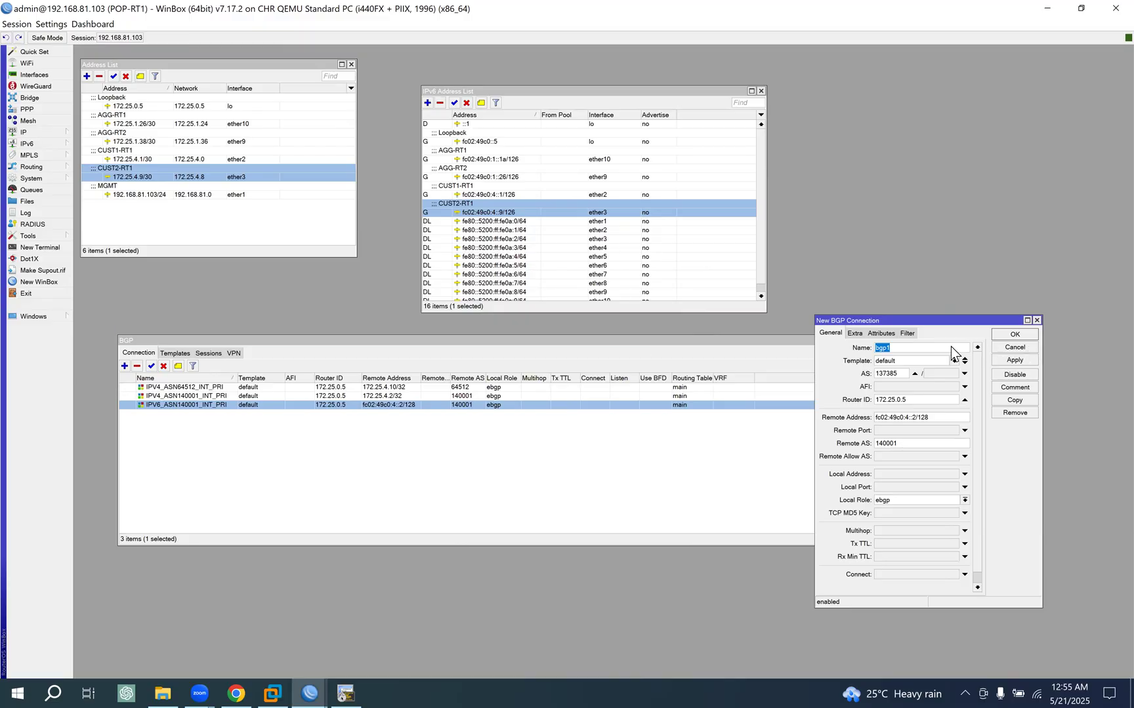
# - Duplicate the IPV4_ASN64512_INT_PRI BGP connection and name the copy IPV6_ASN64512_INT_PRI
pyautogui.doubleClick(200, 387)
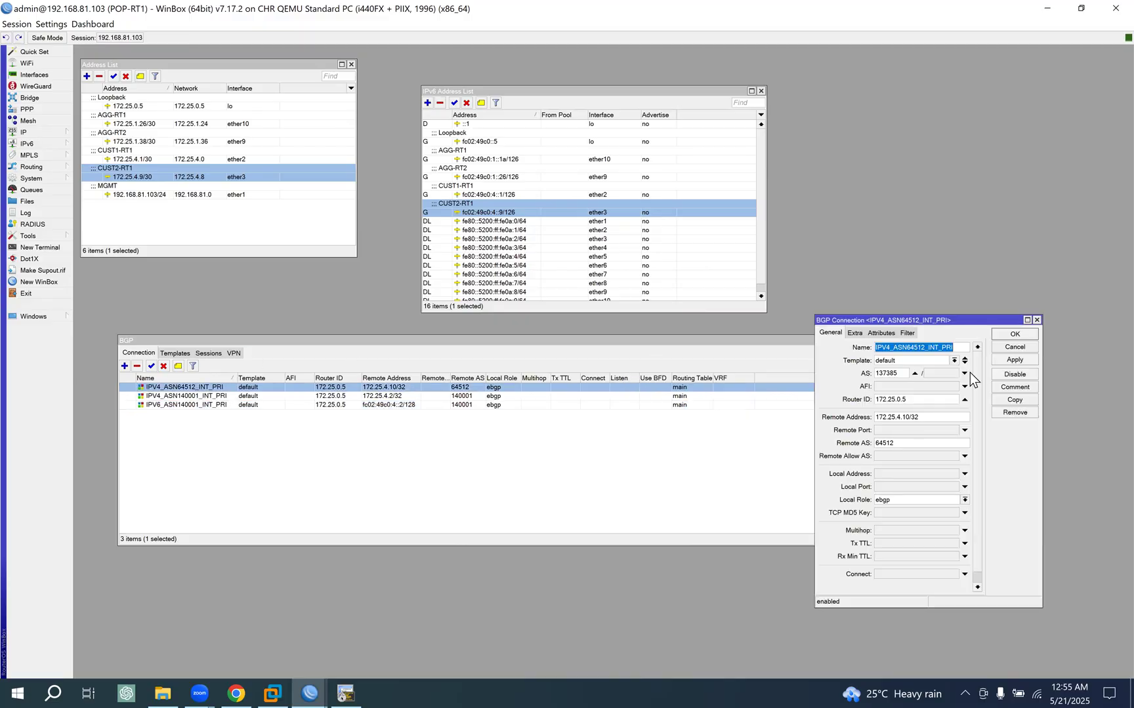
pyautogui.click(1013, 400)
pyautogui.moveTo(849, 336); pyautogui.dragTo(328, 277)
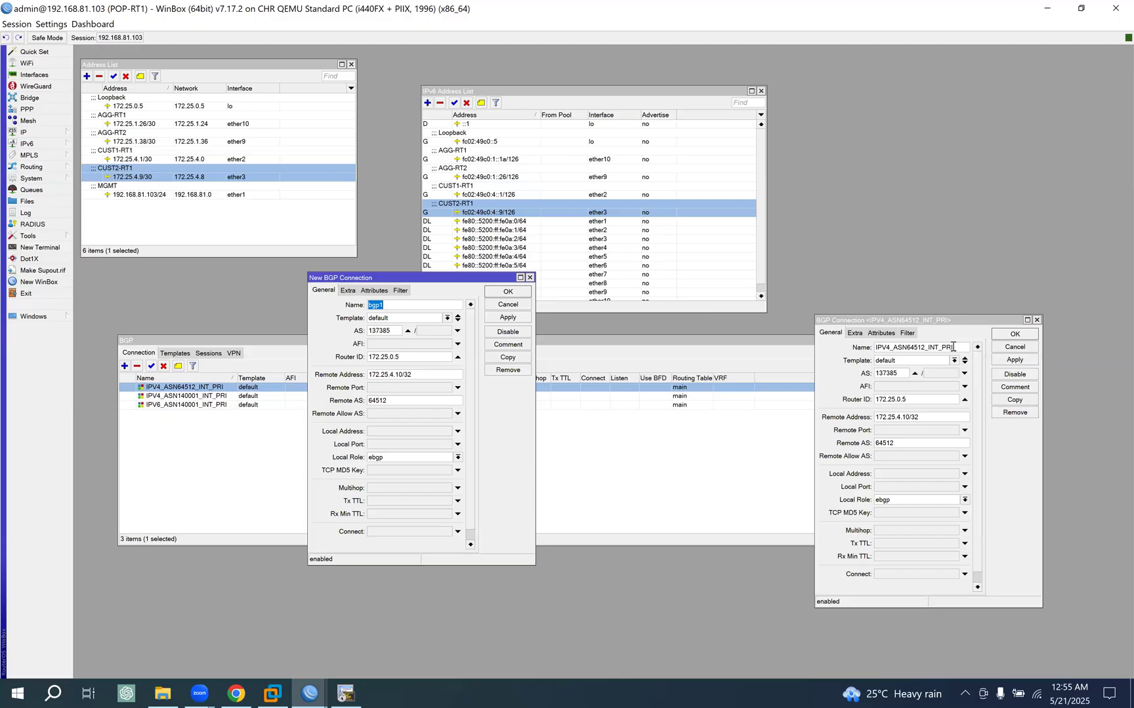
pyautogui.moveTo(953, 347); pyautogui.dragTo(670, 339)
pyautogui.moveTo(393, 305); pyautogui.dragTo(235, 300)
pyautogui.hotkey('ctrl', 'v')
pyautogui.write('6')
# - Set the IPv6 connection's remote address to fc02:49c0:4::a, based on the ether3 IPv6 address, and save the connection
pyautogui.doubleClick(489, 213)
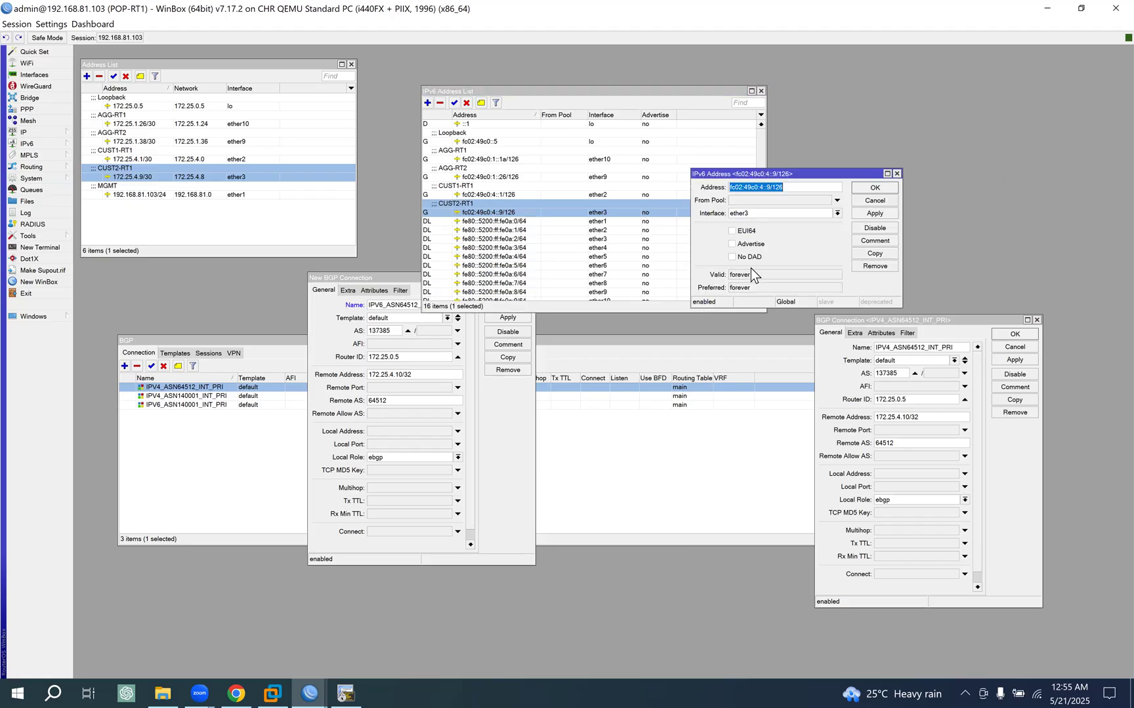
pyautogui.click(876, 201)
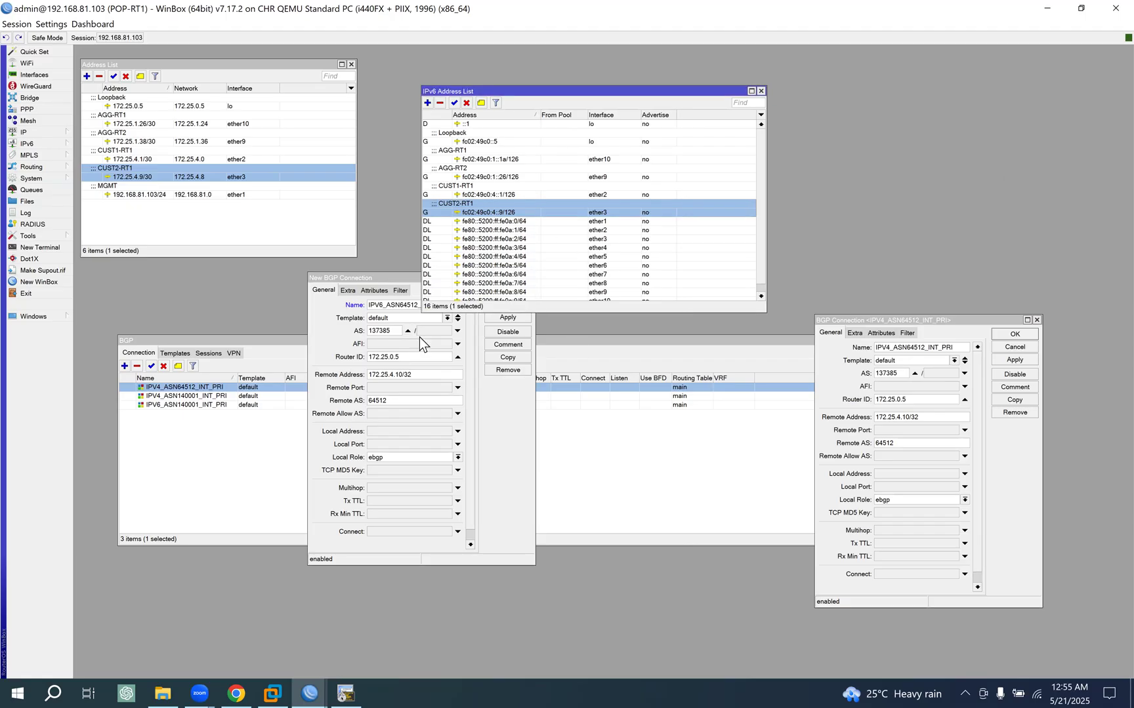
pyautogui.click(351, 370)
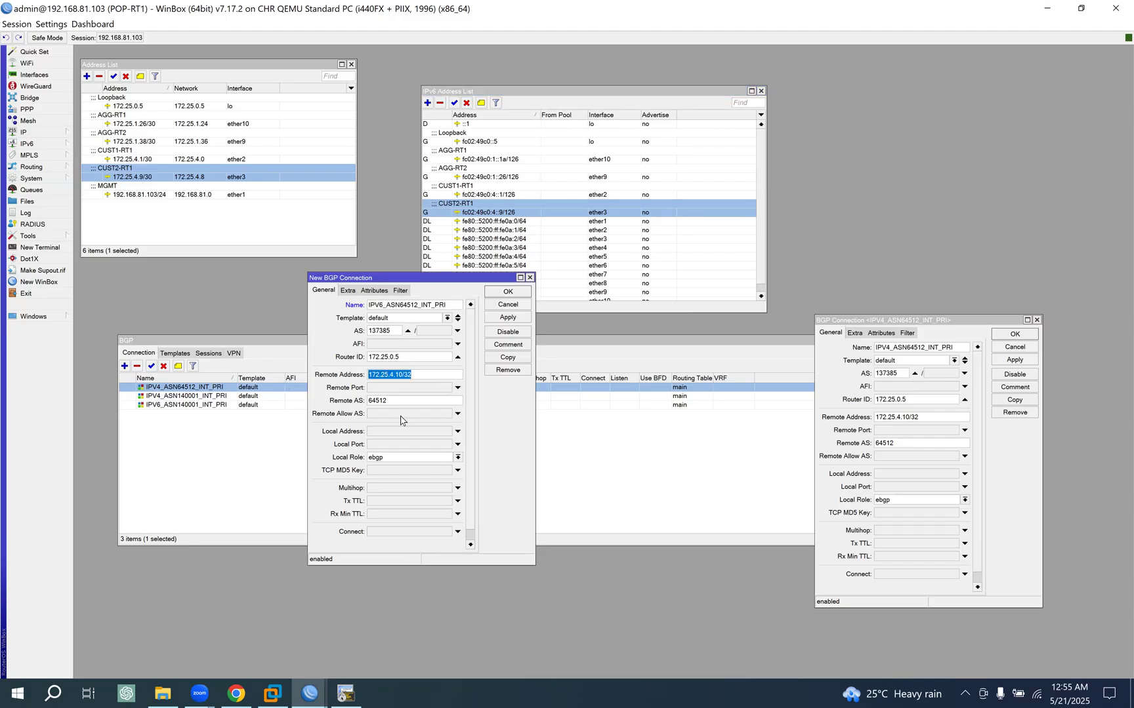
pyautogui.hotkey('ctrl', 'v')
pyautogui.write('a')
pyautogui.click(507, 296)
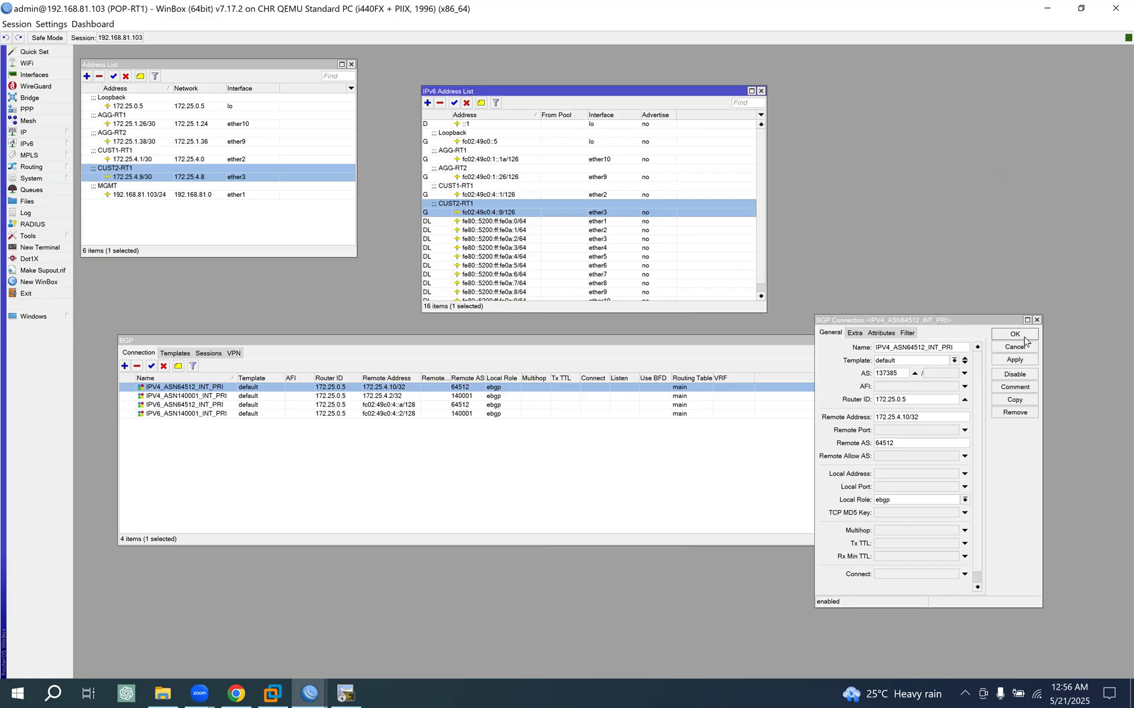
# - Close the IPV4_ASN64512_INT_PRI connection, examine the BGP sessions, and return to the connection list
pyautogui.click(1024, 337)
pyautogui.click(208, 355)
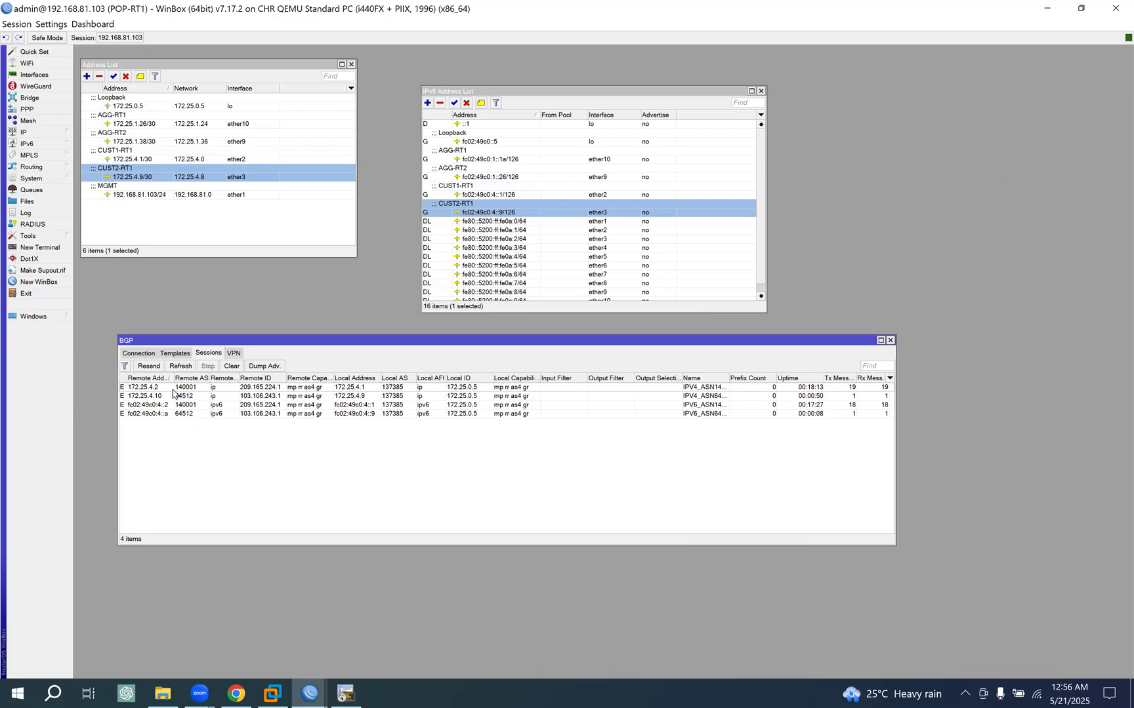
pyautogui.click(140, 358)
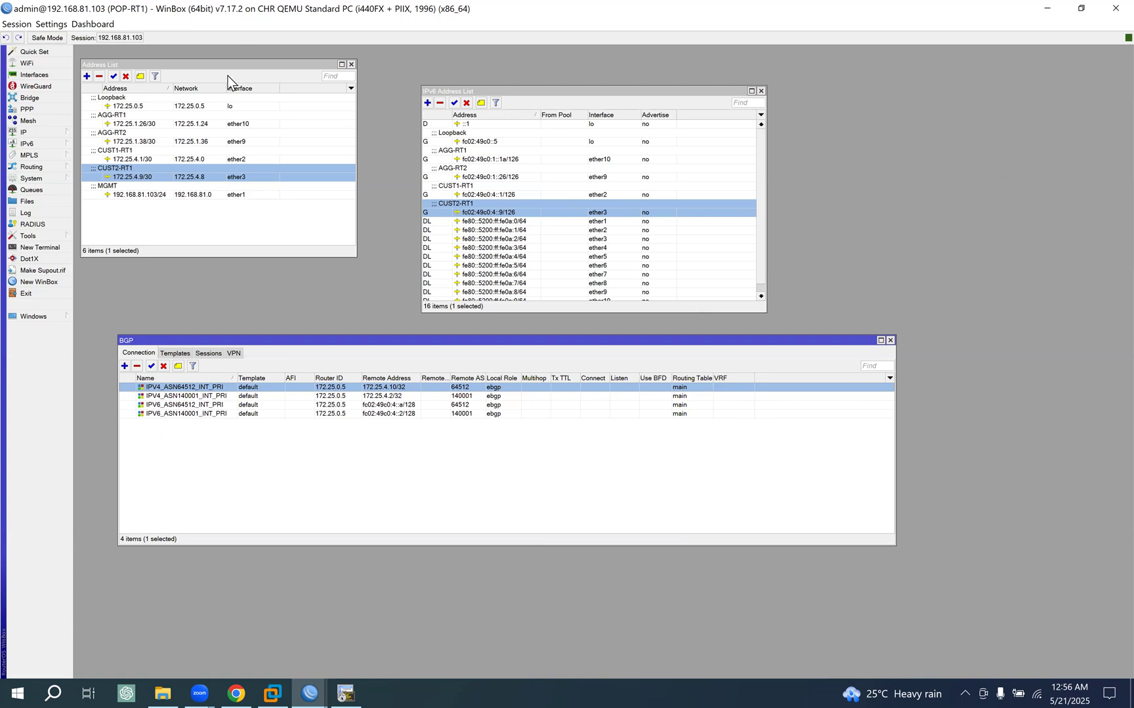
# - Switch to the EVE topology in Chrome and trace the links from POP-RT1 and POP-RT2 to CUST1-RT1 and CUST2-RT1
pyautogui.click(236, 693)
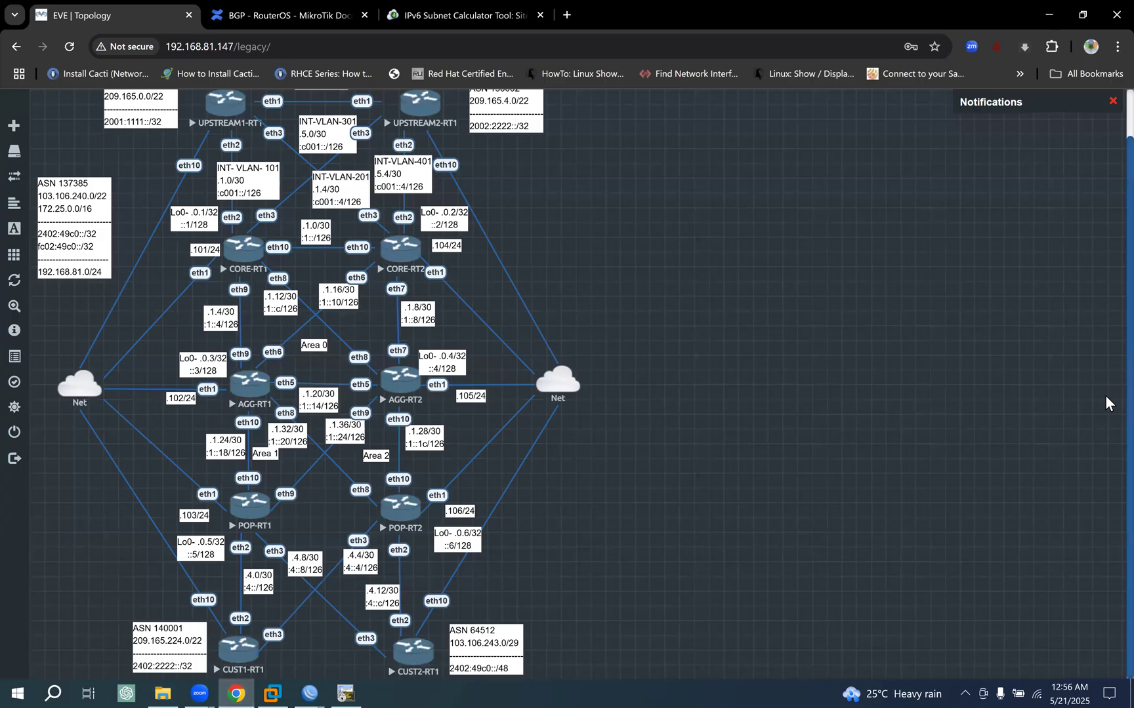
pyautogui.moveTo(260, 484); pyautogui.dragTo(237, 658)
pyautogui.moveTo(205, 631); pyautogui.dragTo(248, 567)
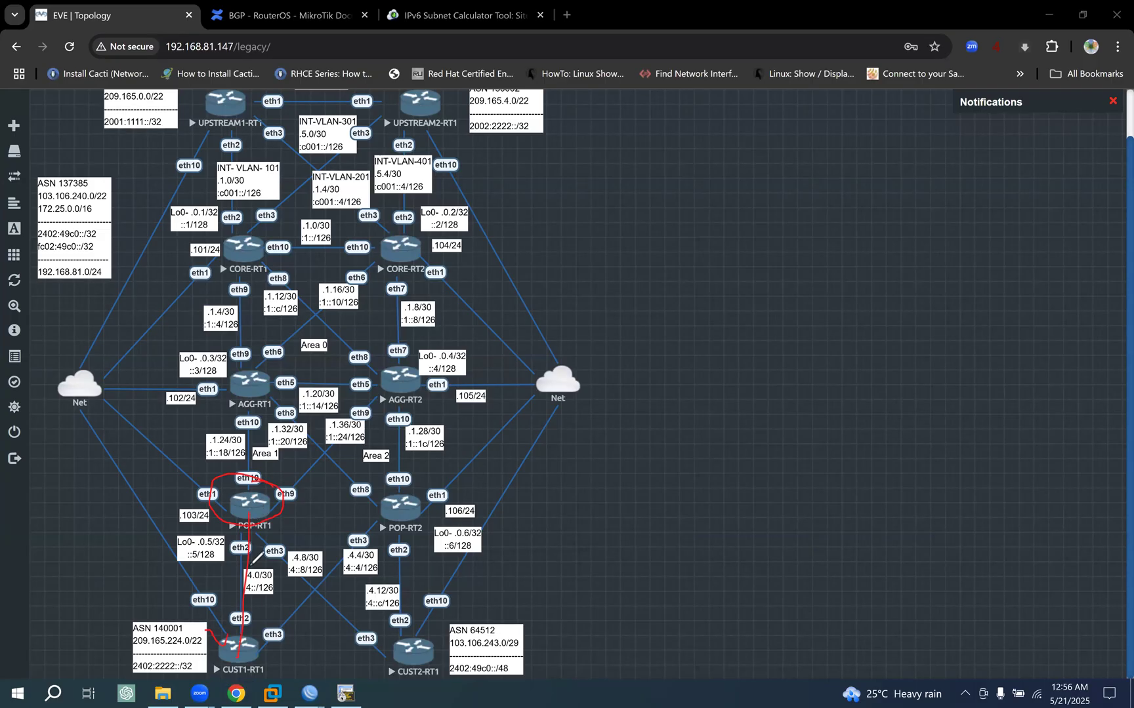
pyautogui.moveTo(256, 505)
pyautogui.mouseDown()
pyautogui.moveTo(388, 669)
pyautogui.moveTo(453, 616)
pyautogui.mouseUp()
pyautogui.moveTo(408, 486); pyautogui.dragTo(251, 654)
pyautogui.moveTo(298, 502); pyautogui.dragTo(273, 578)
pyautogui.moveTo(402, 506); pyautogui.dragTo(384, 646)
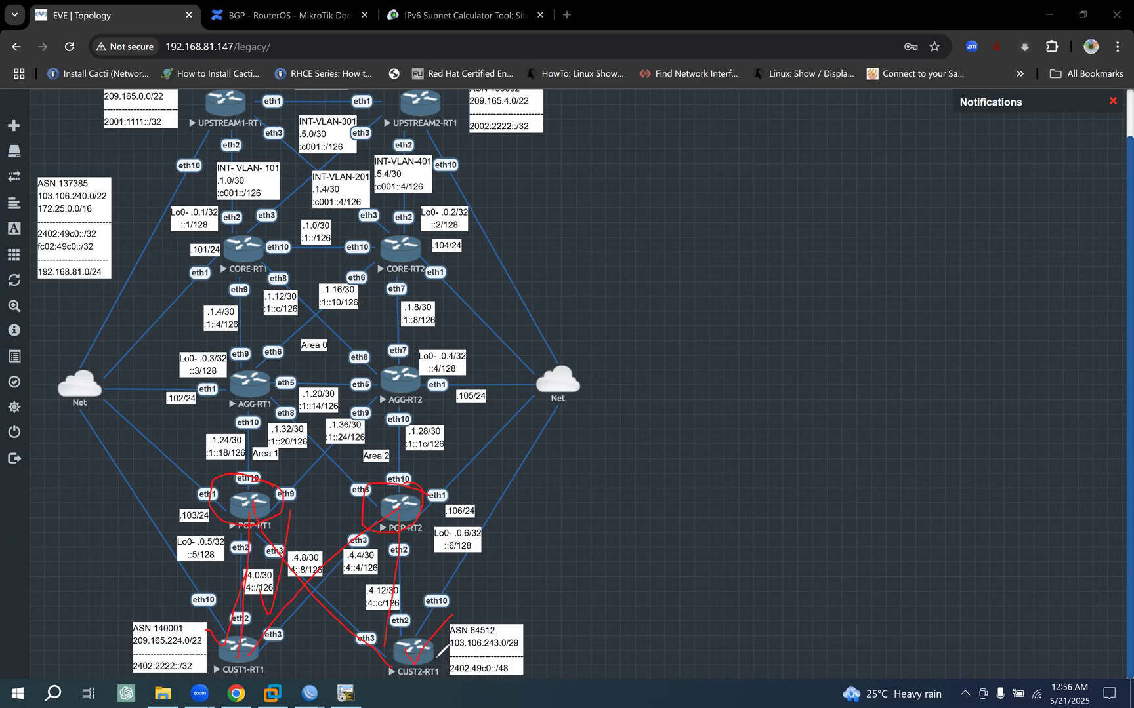
pyautogui.click(1106, 209)
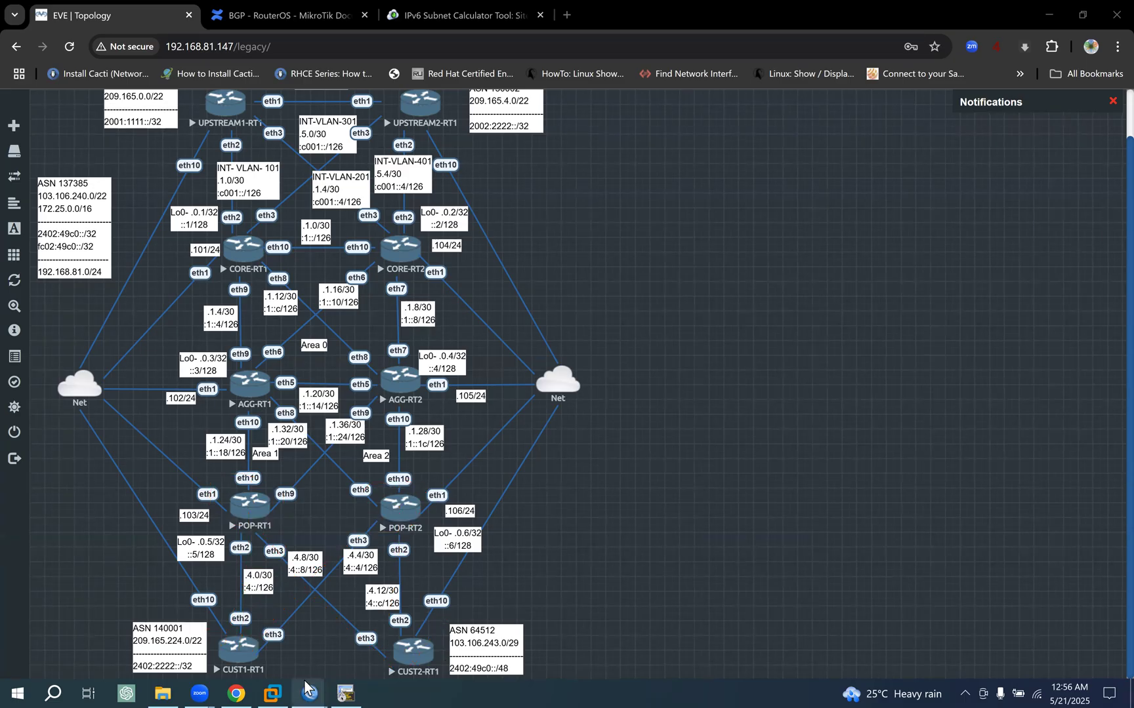
# - Switch to the POP-RT2 WinBox session and arrange the IPv4 address list and BGP window side by side without overlap
pyautogui.moveTo(309, 692)
pyautogui.click(330, 616)
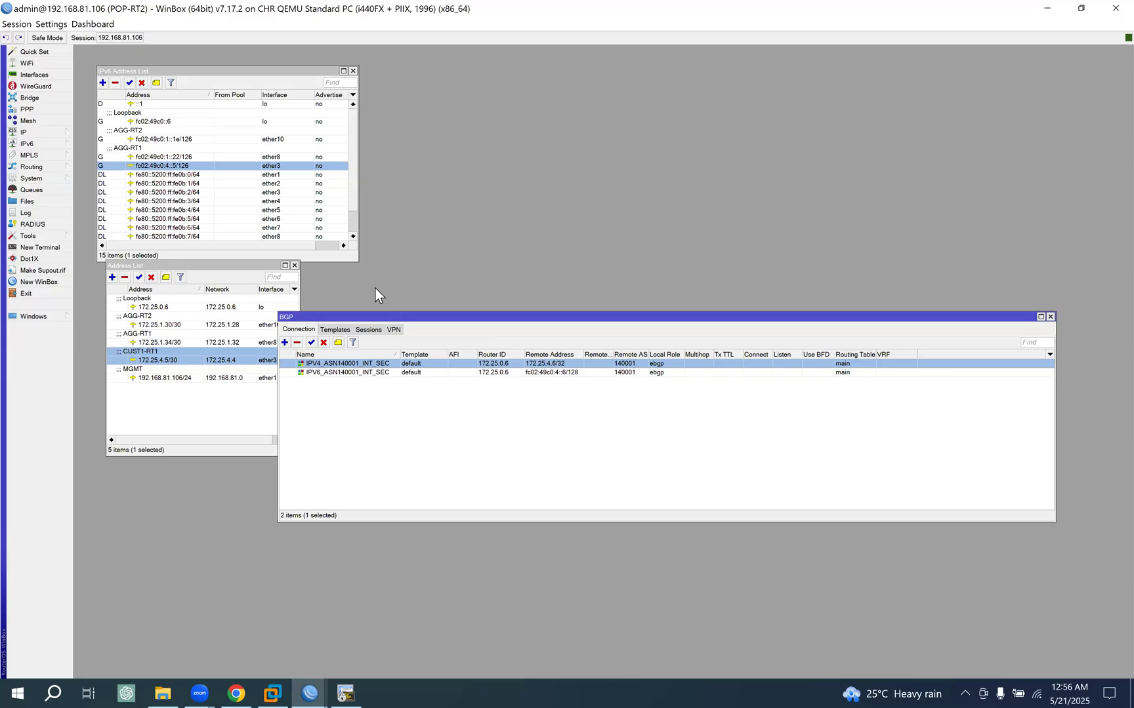
pyautogui.moveTo(201, 269); pyautogui.dragTo(190, 304)
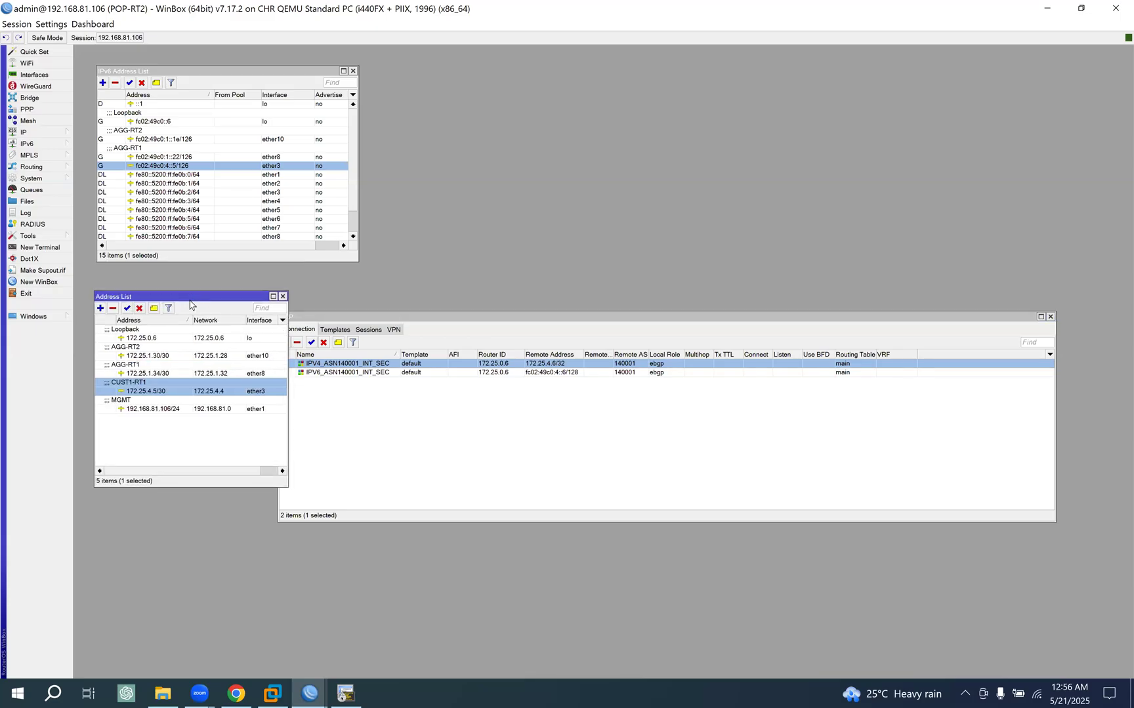
pyautogui.moveTo(435, 318); pyautogui.dragTo(455, 298)
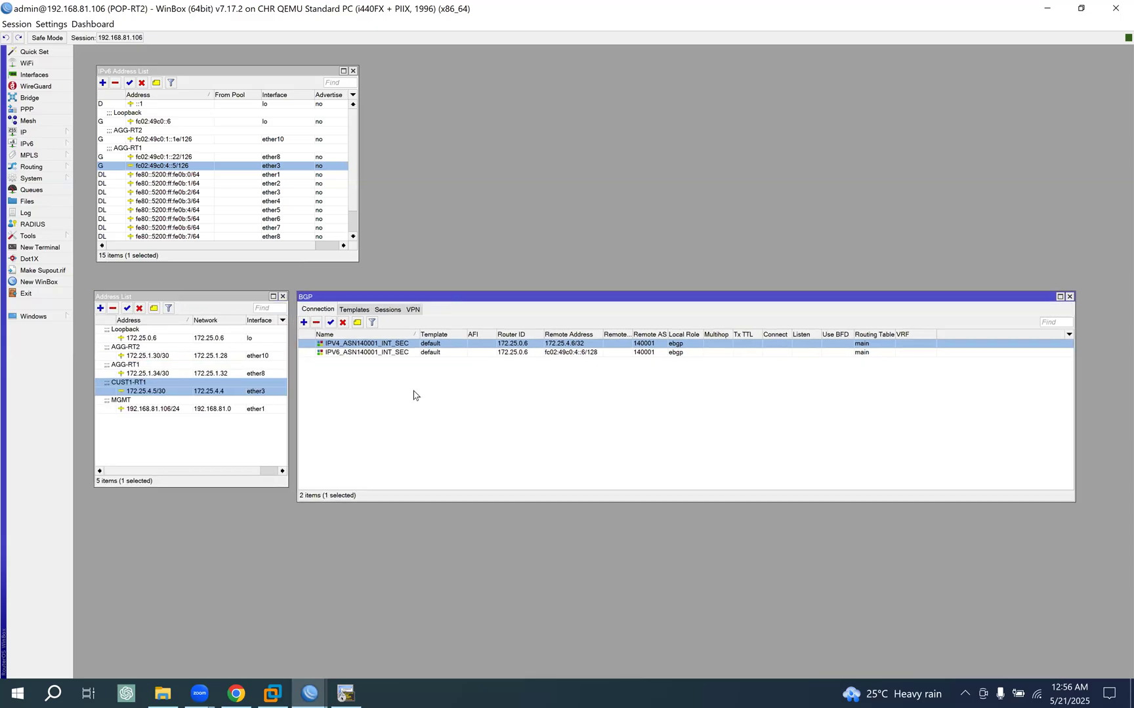
# - Check the POP-RT2 customer links in the EVE topology against the router's address lists, ending in the POP-RT2 WinBox session
pyautogui.click(236, 694)
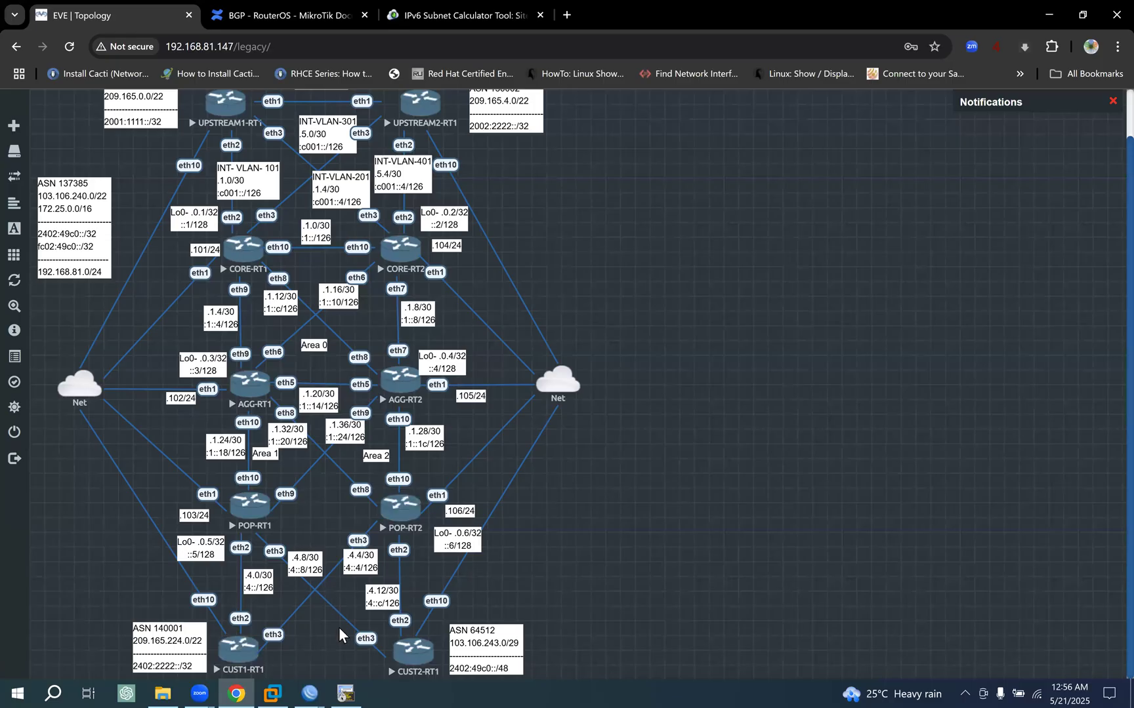
pyautogui.moveTo(312, 690)
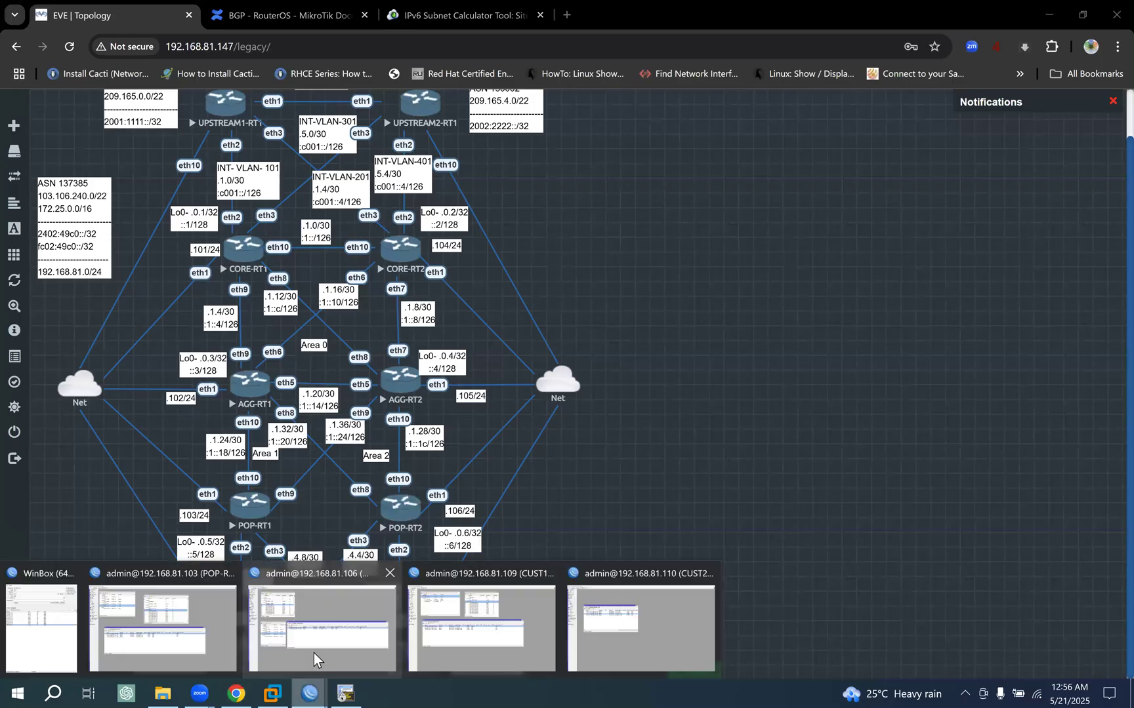
pyautogui.click(322, 619)
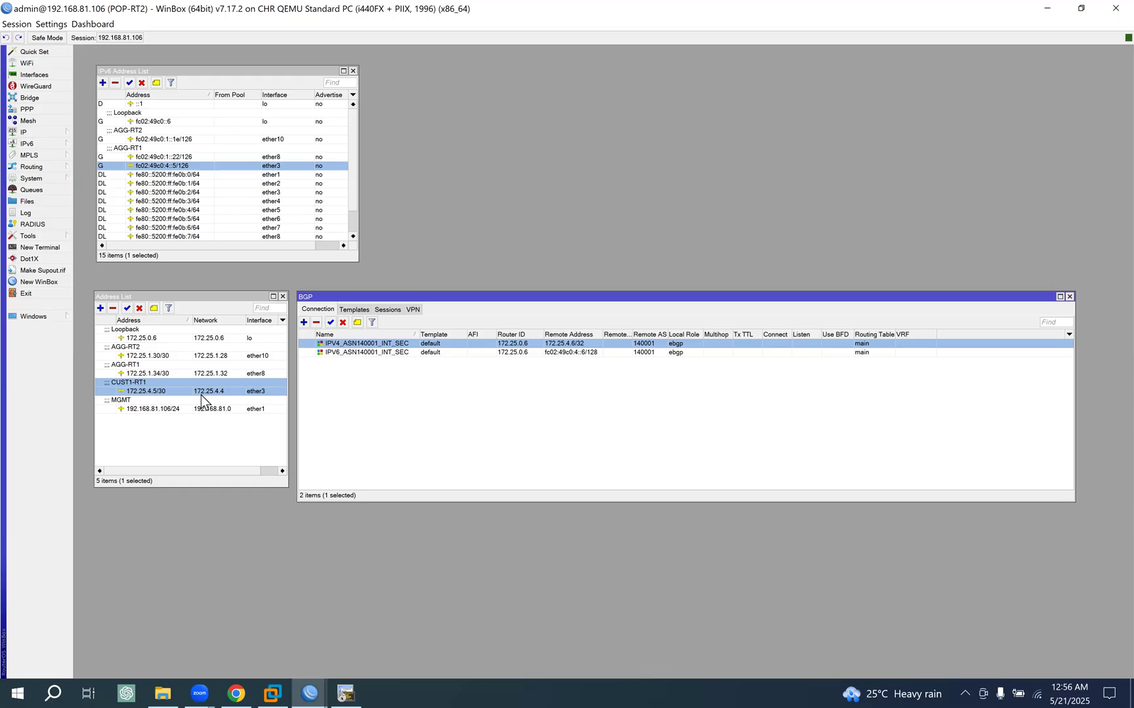
pyautogui.click(238, 689)
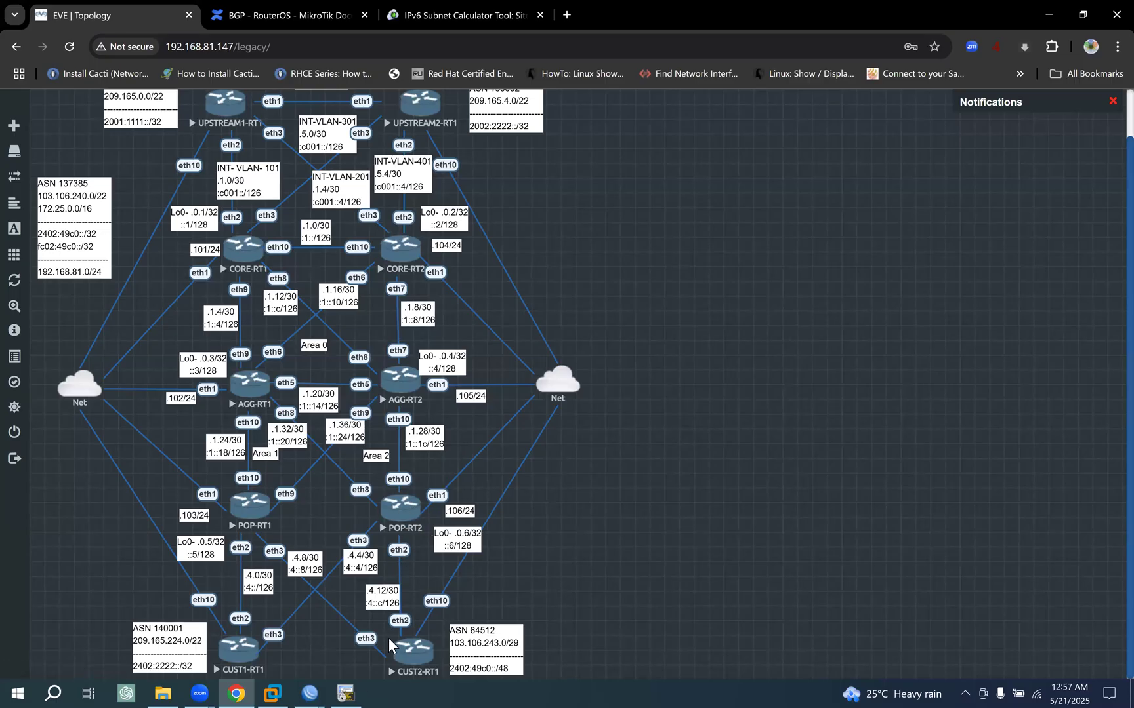
pyautogui.moveTo(309, 693)
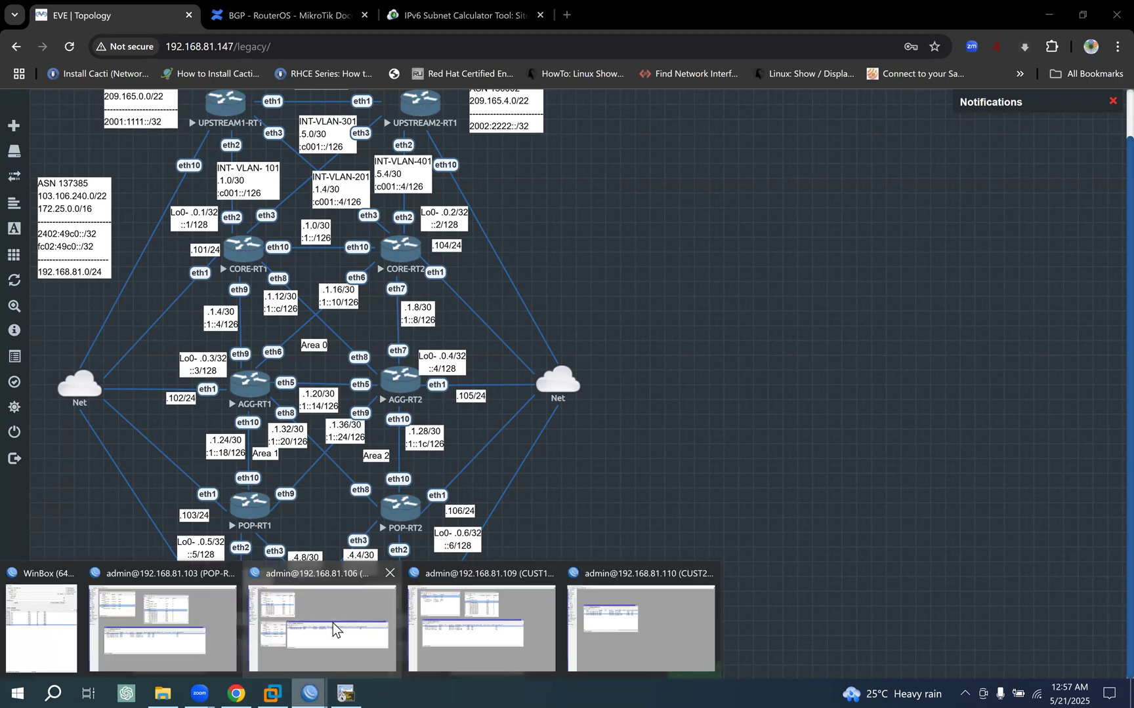
pyautogui.click(333, 629)
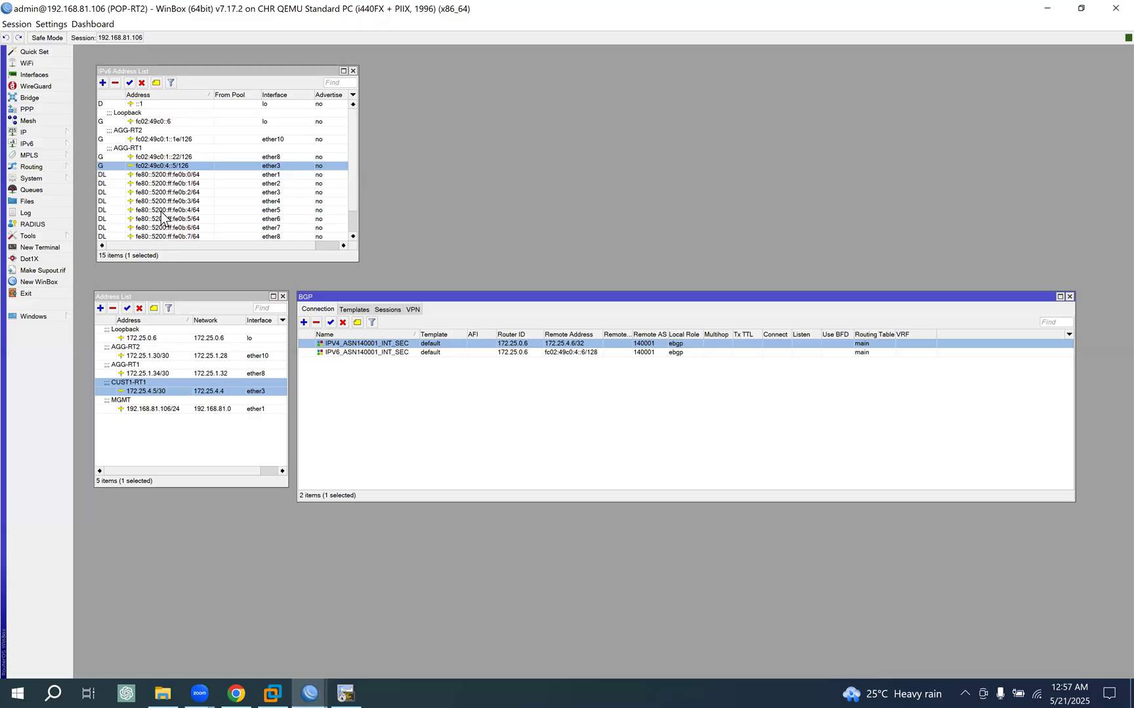
# - Open the interface list, place it below the address windows, and copy the CUST1-RT1 comment from ether3
pyautogui.doubleClick(170, 392)
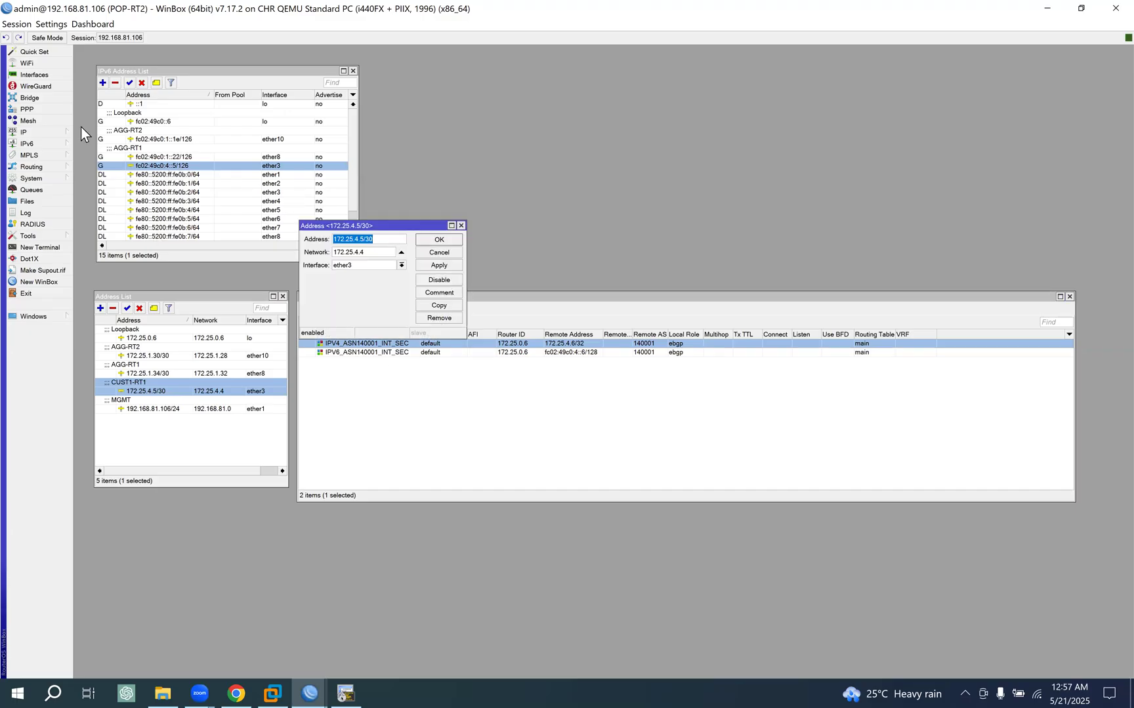
pyautogui.click(46, 75)
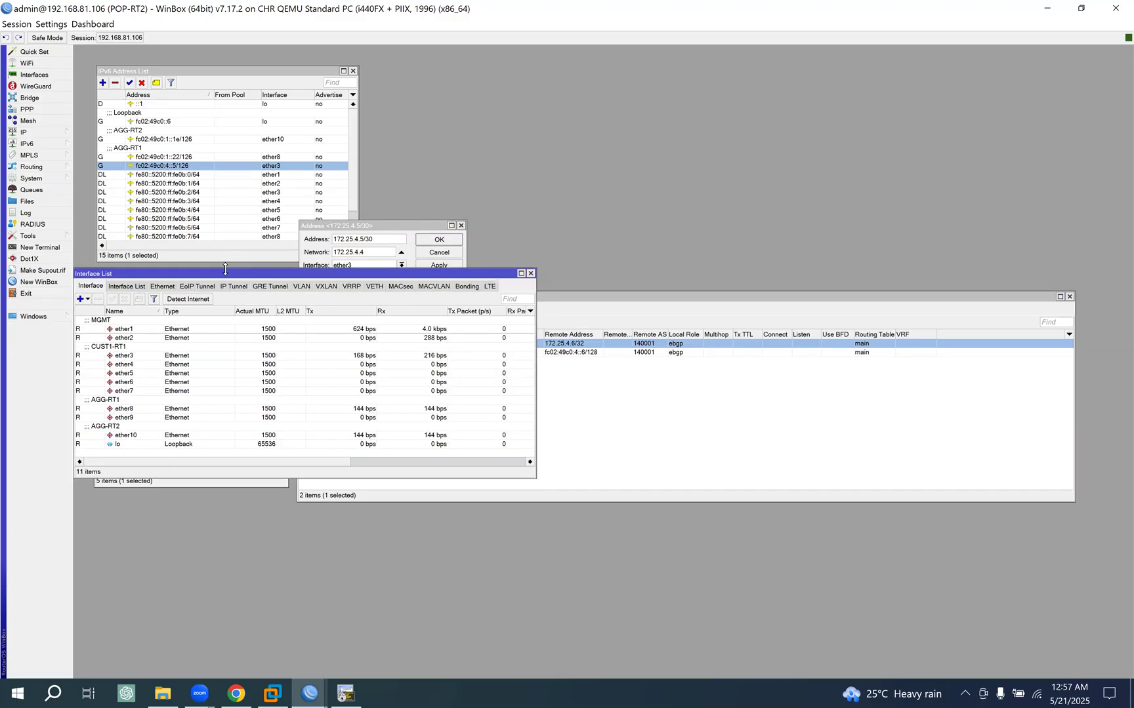
pyautogui.moveTo(221, 275); pyautogui.dragTo(456, 386)
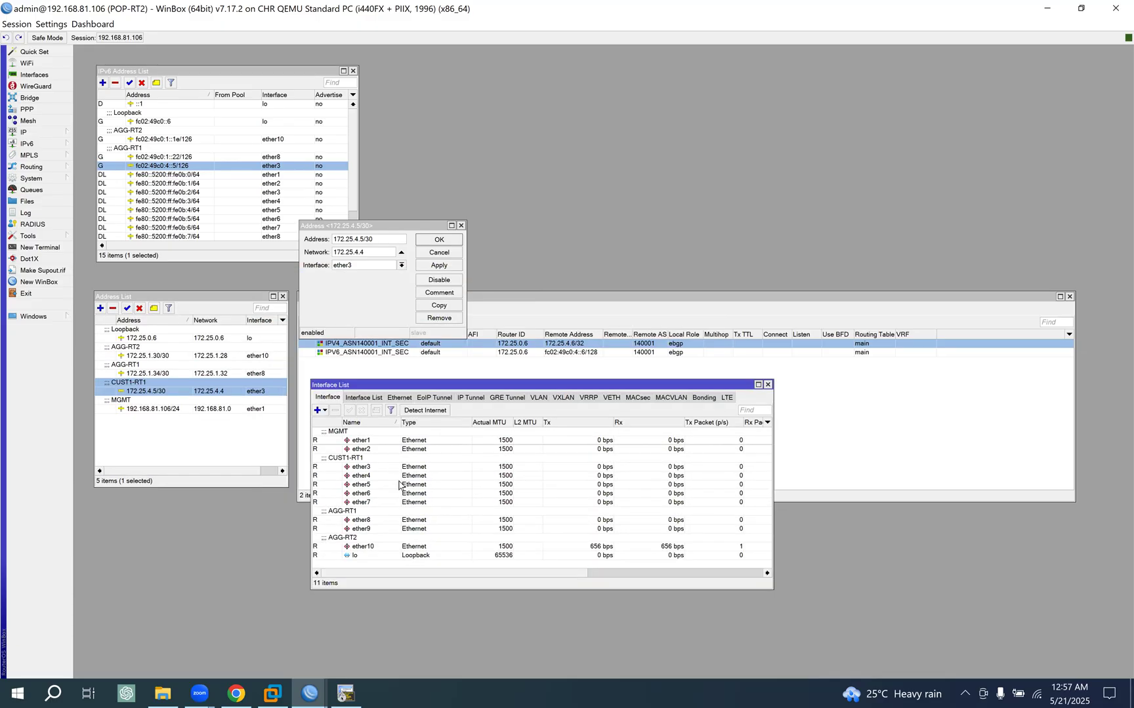
pyautogui.click(375, 451)
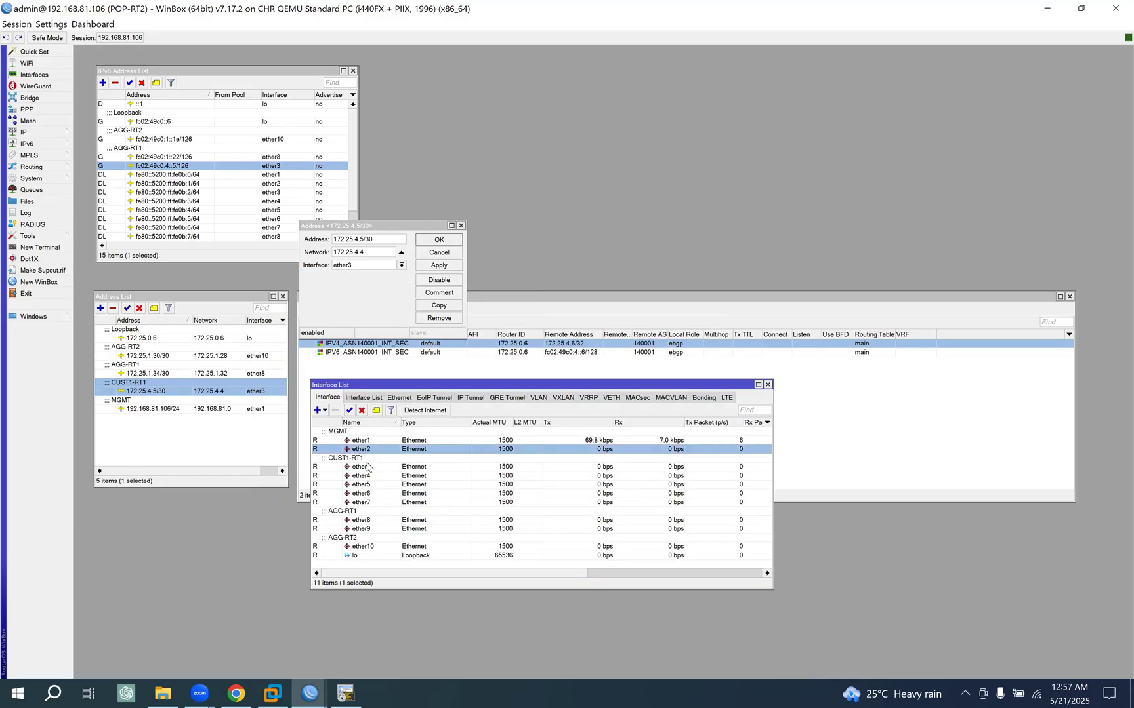
pyautogui.click(368, 467)
pyautogui.click(376, 410)
pyautogui.hotkey('ctrl', 'c')
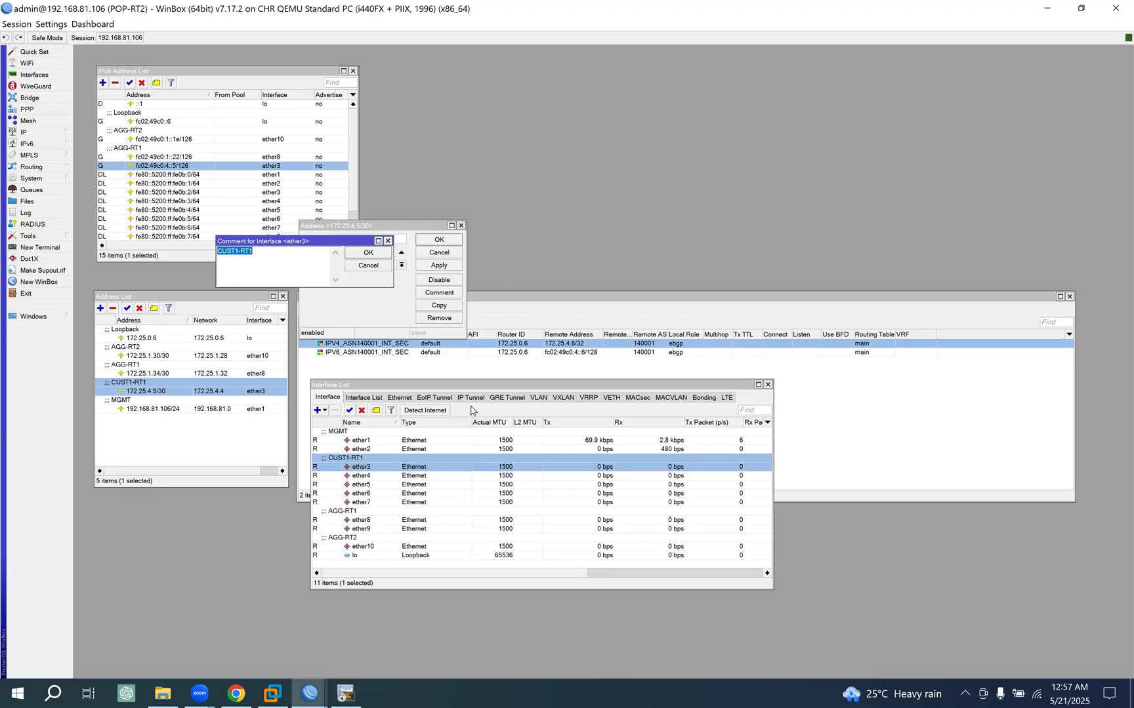
pyautogui.click(368, 252)
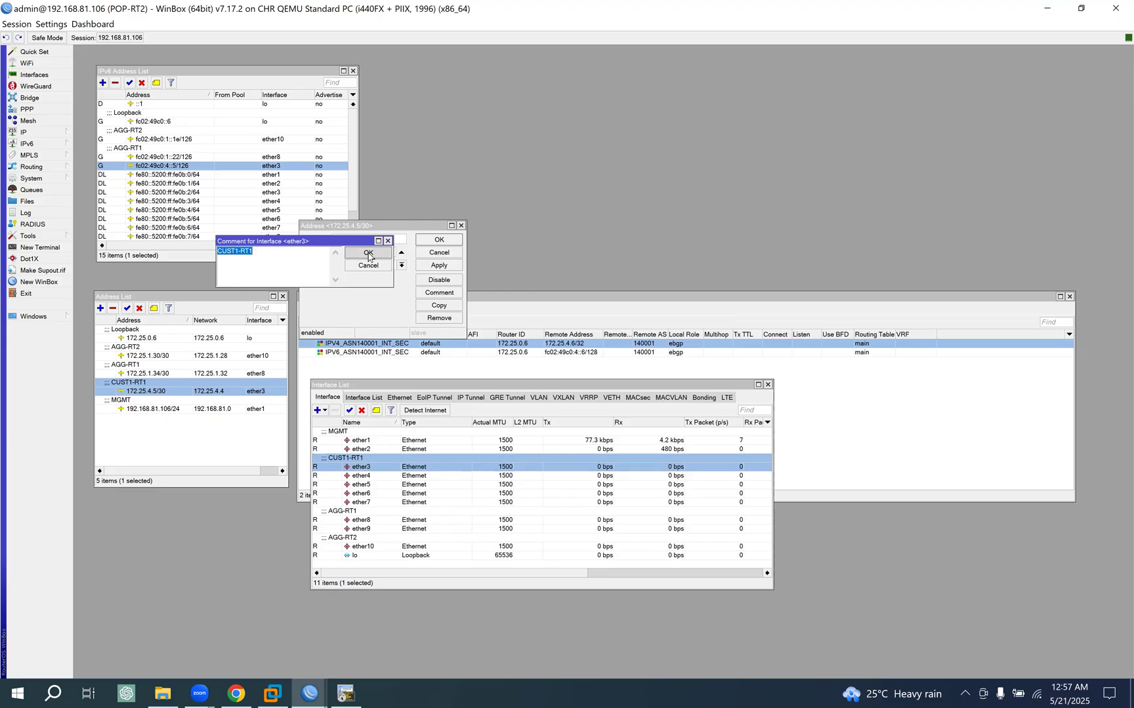
# - Set the comment of interface ether2 to CUST2-RT1 and dismiss the open 172.25.4.5/30 address without changes
pyautogui.click(368, 449)
pyautogui.click(377, 411)
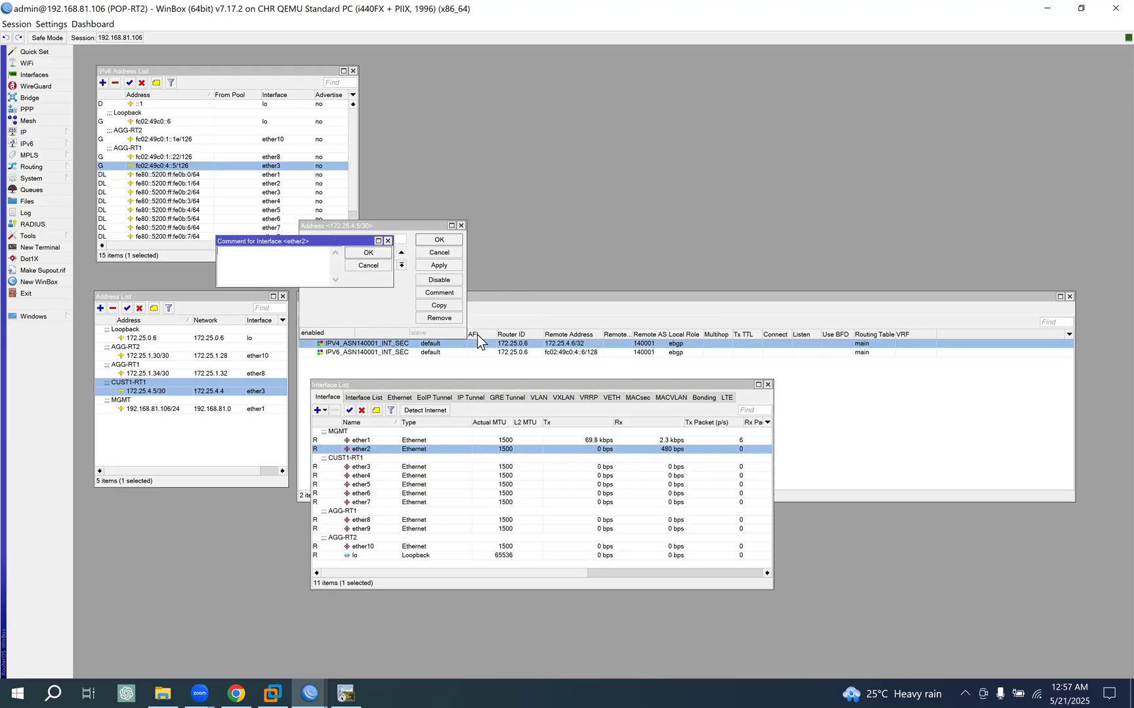
pyautogui.hotkey('ctrl', 'v')
pyautogui.press('Left')
pyautogui.press('Left')
pyautogui.press('Left')
pyautogui.press('Left')
pyautogui.press('BackSpace')
pyautogui.write('2')
pyautogui.click(368, 256)
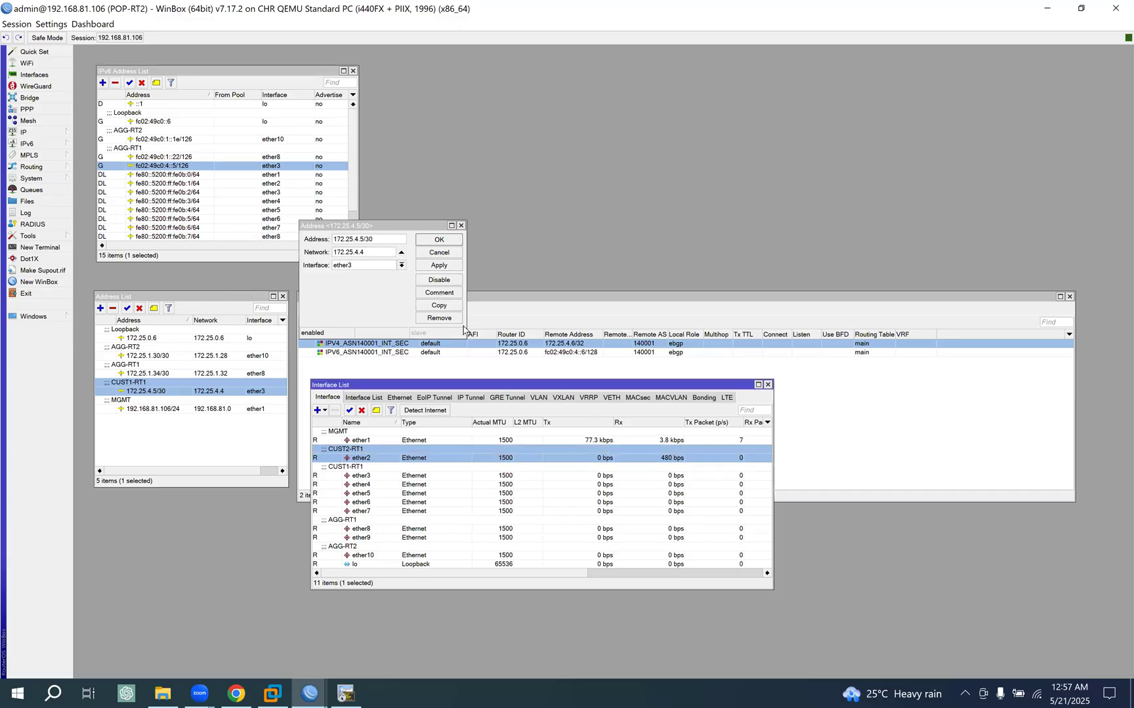
pyautogui.click(441, 252)
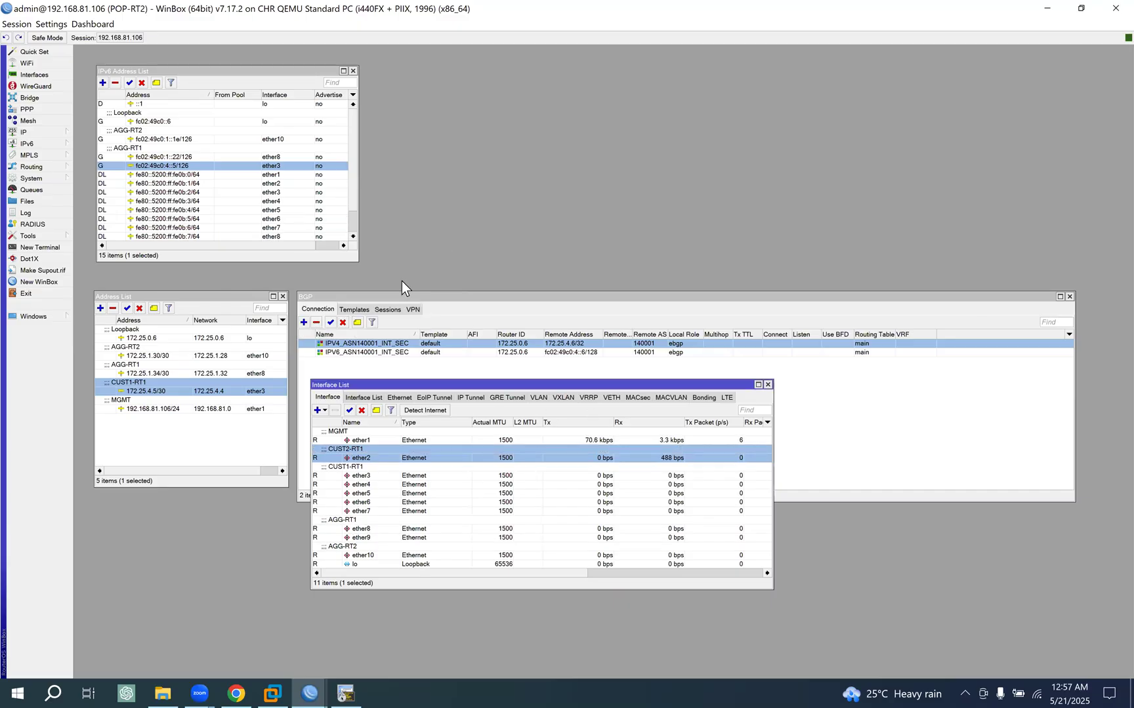
# - Duplicate the 172.25.4.5/30 address as 172.25.4.13/30 on ether2, and shift the interface list further down
pyautogui.doubleClick(164, 391)
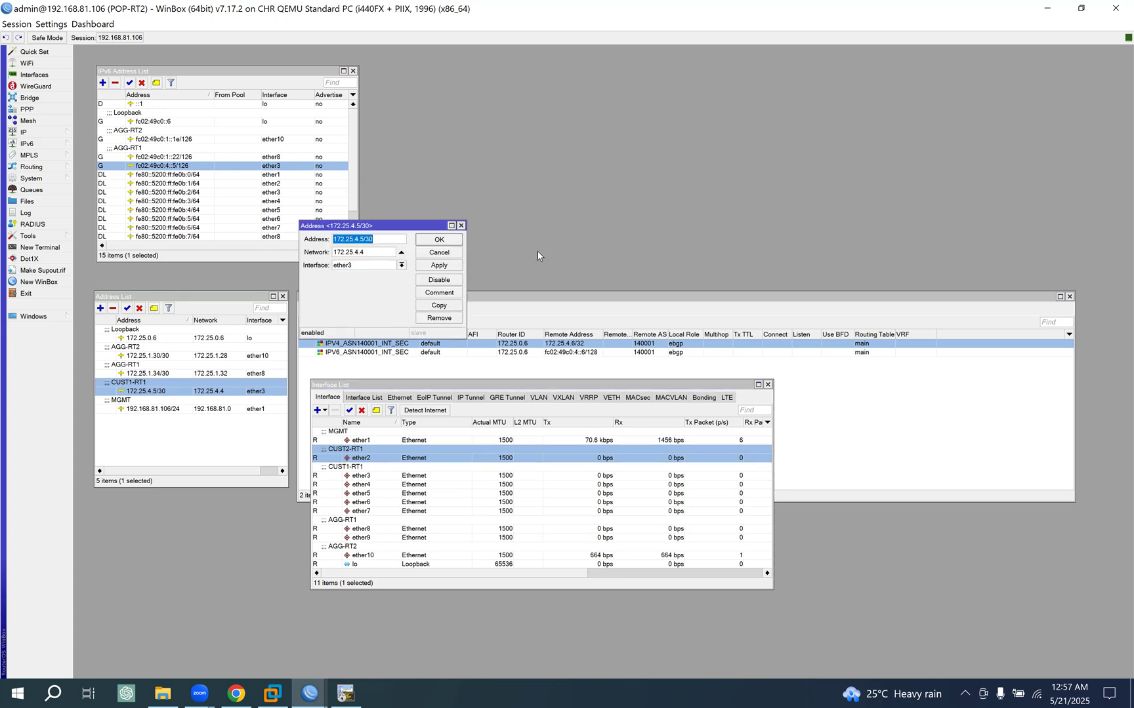
pyautogui.click(439, 306)
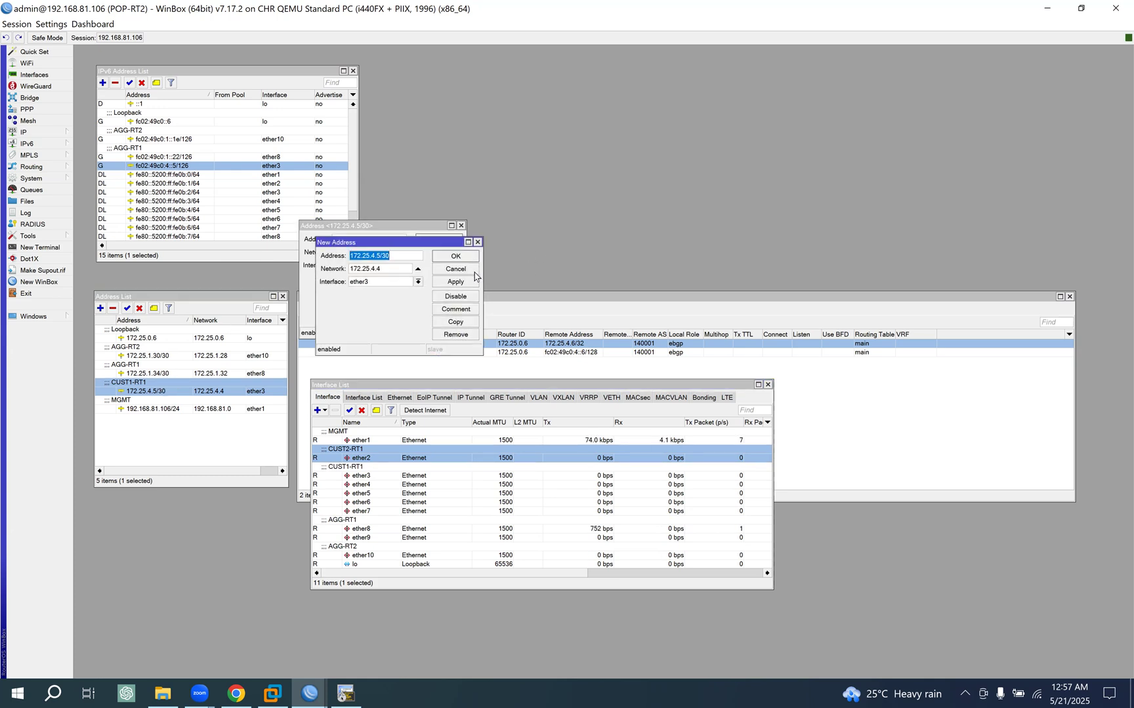
pyautogui.click(408, 282)
pyautogui.click(373, 300)
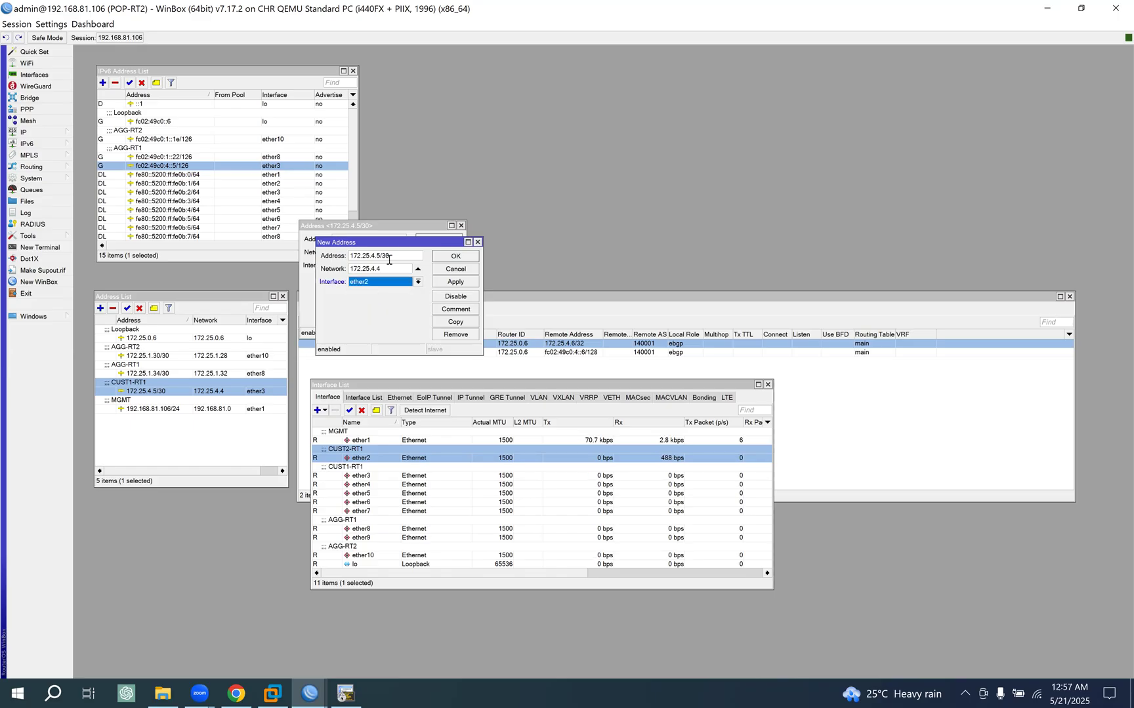
pyautogui.moveTo(392, 245); pyautogui.dragTo(602, 187)
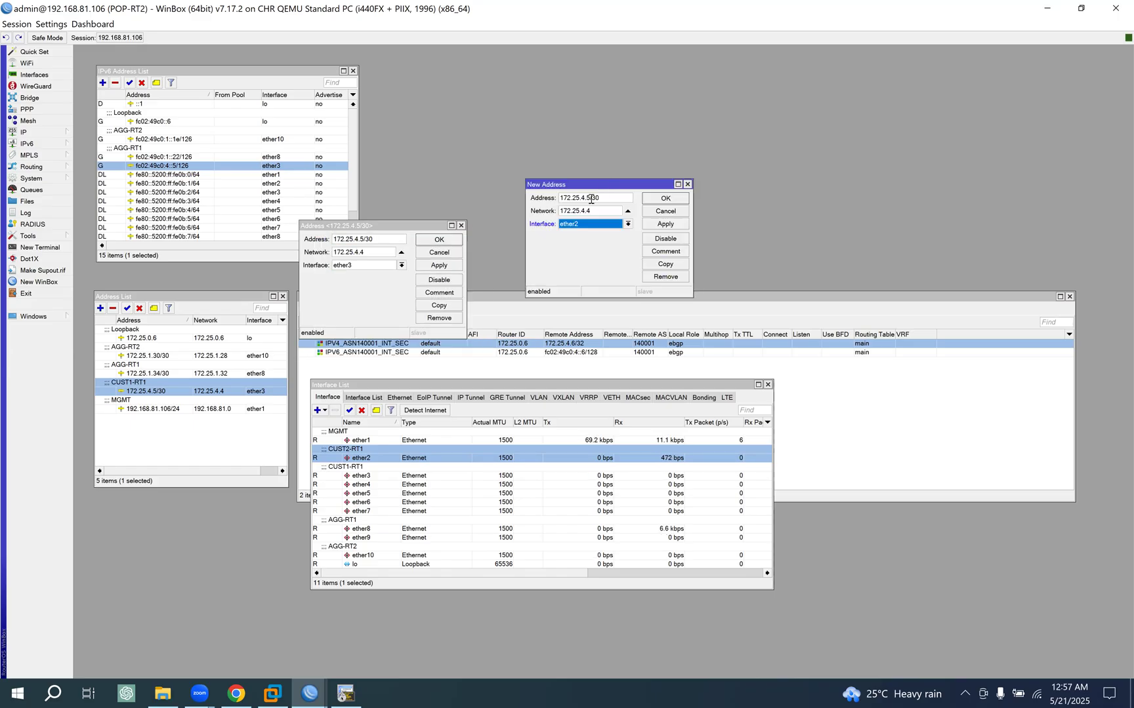
pyautogui.click(590, 198)
pyautogui.press('BackSpace')
pyautogui.write('13')
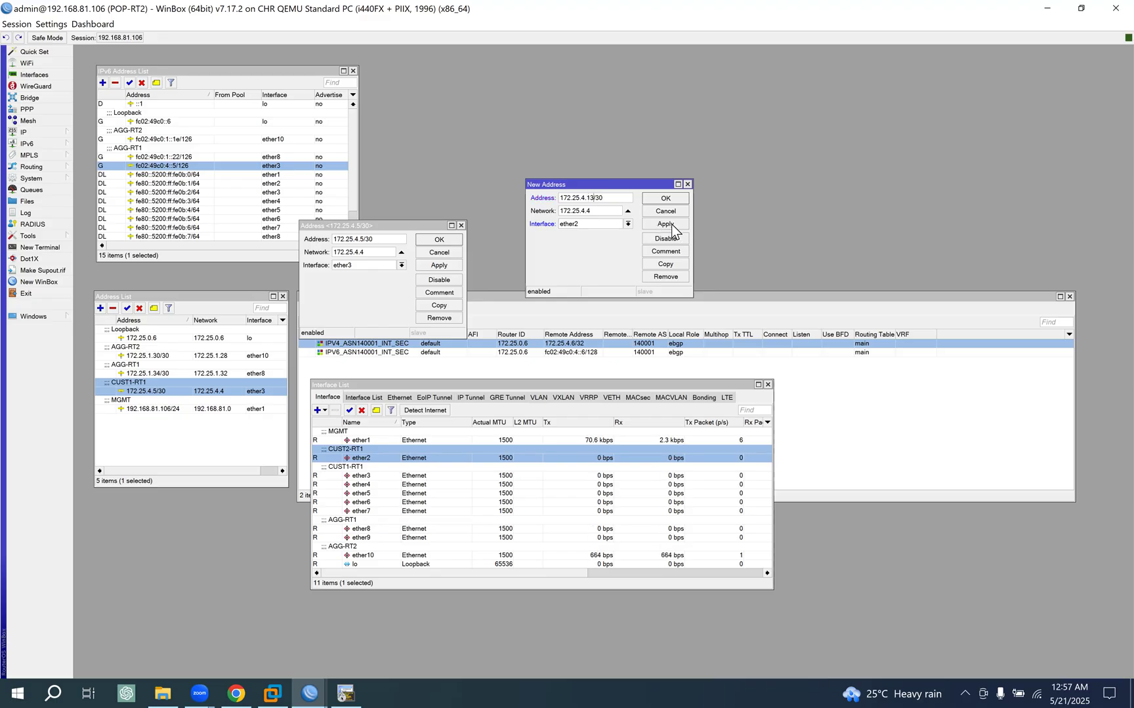
pyautogui.click(668, 224)
pyautogui.click(670, 198)
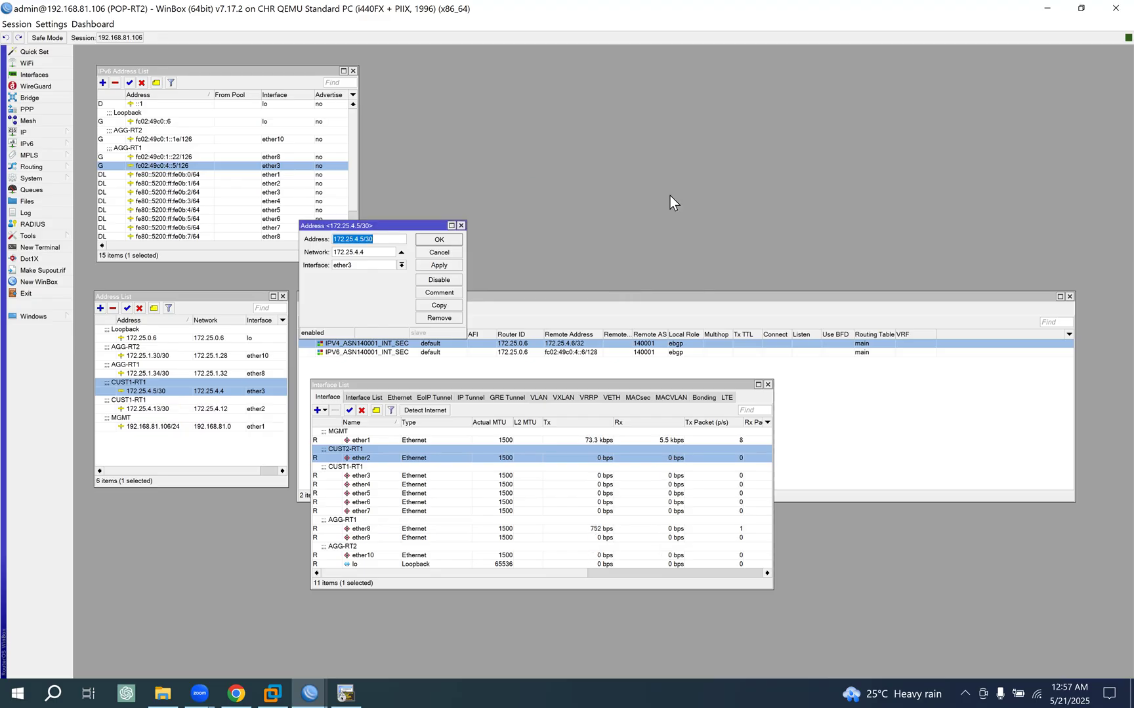
pyautogui.click(435, 239)
pyautogui.moveTo(410, 407); pyautogui.dragTo(410, 432)
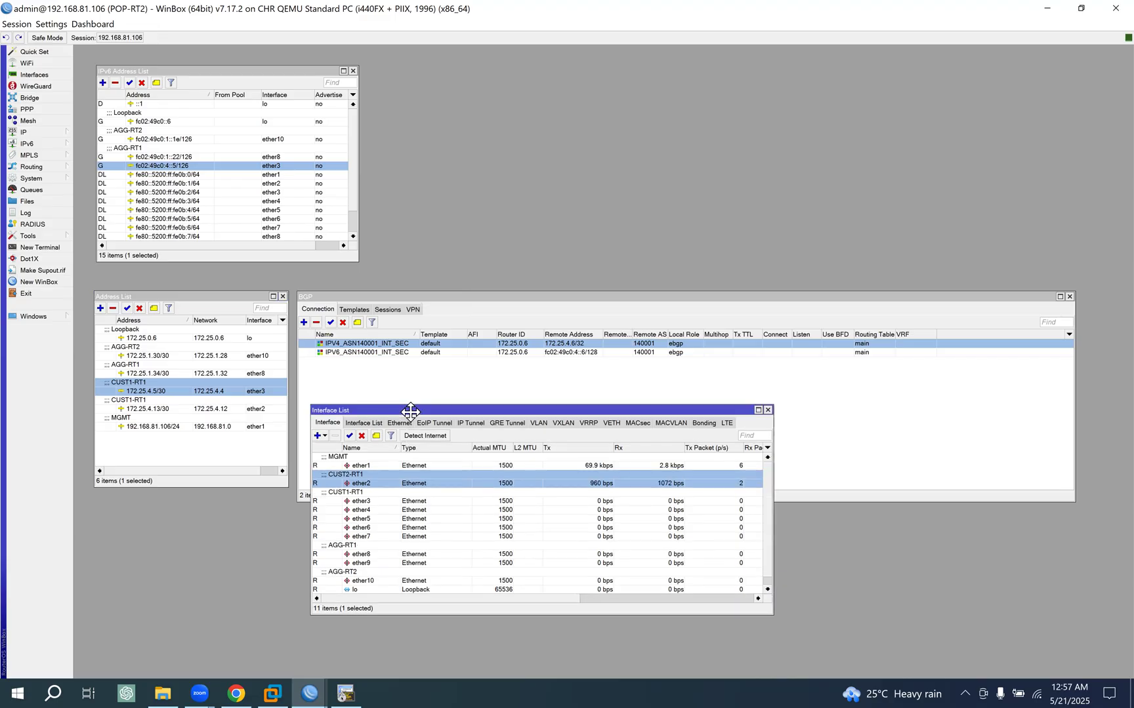
# - Change the comment of the 172.25.4.13/30 address to CUST2-RT1
pyautogui.click(151, 405)
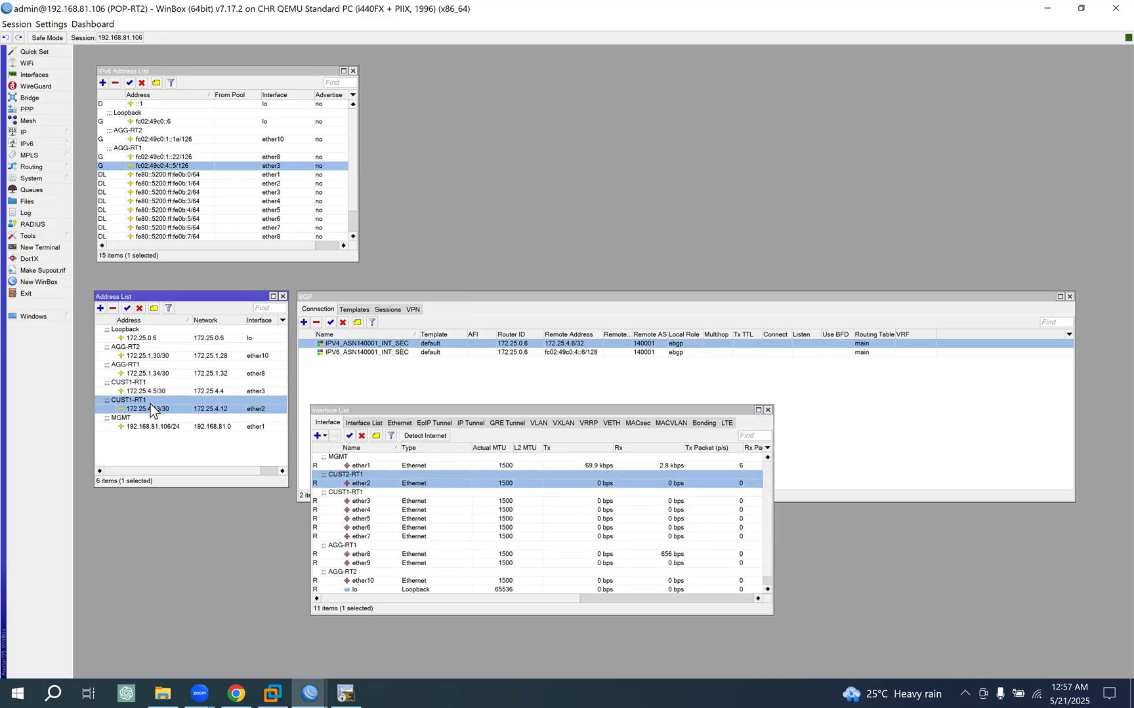
pyautogui.doubleClick(205, 403)
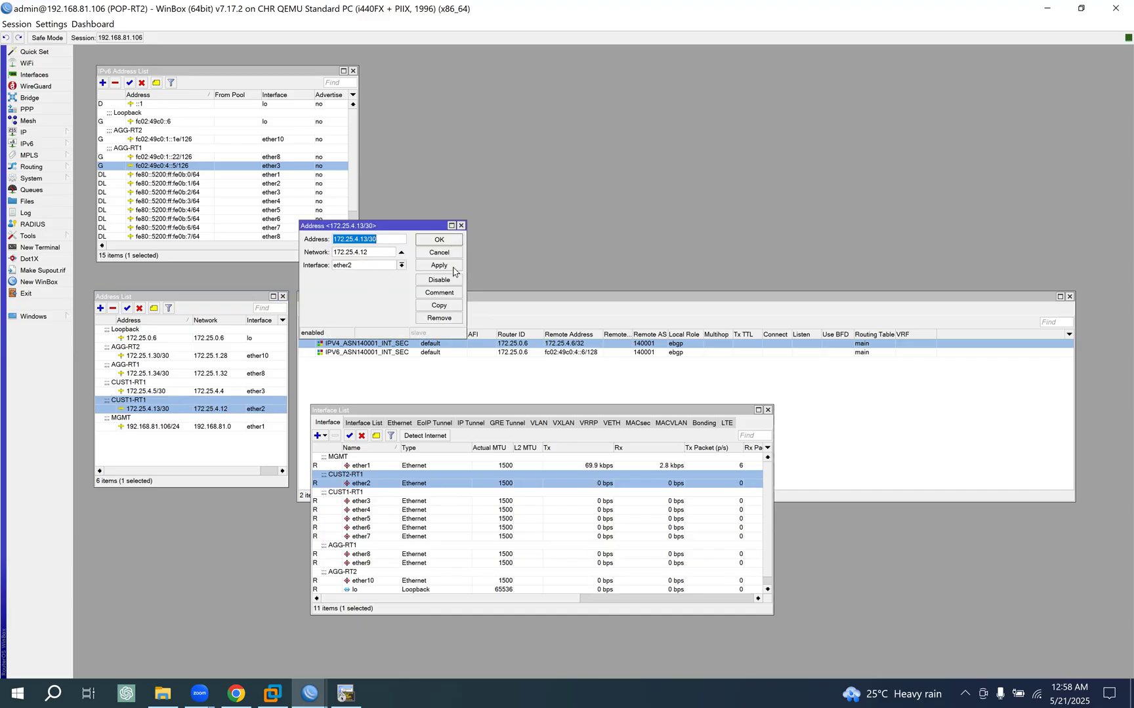
pyautogui.click(446, 295)
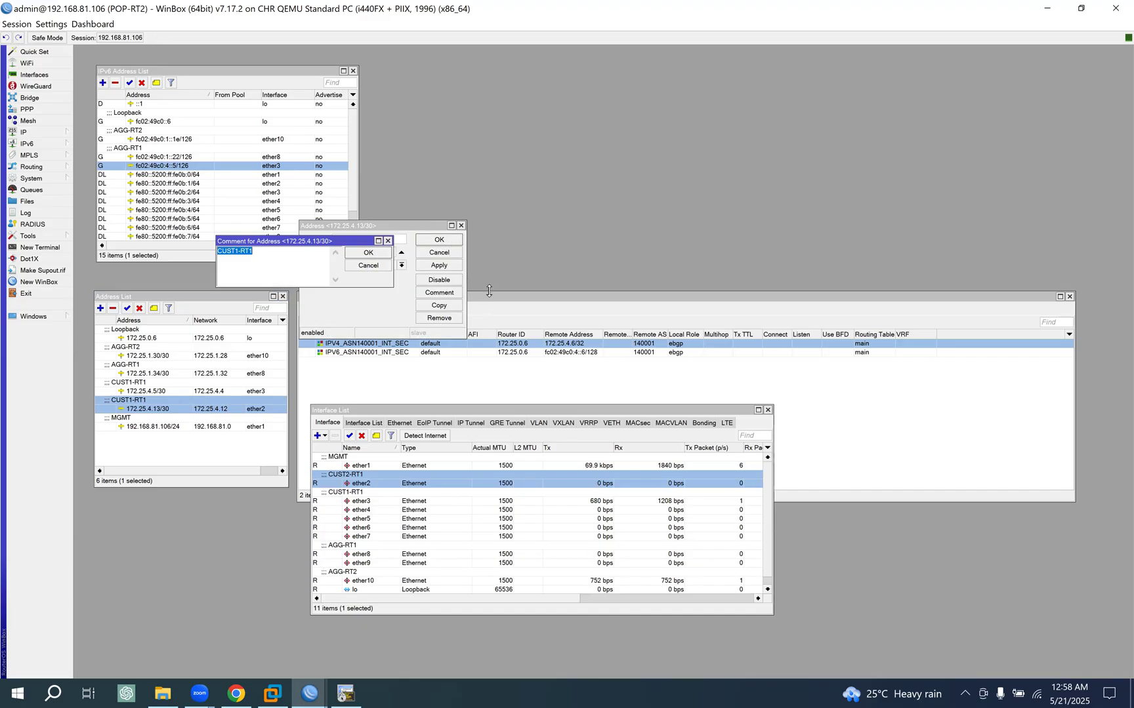
pyautogui.click(238, 253)
pyautogui.write('2')
pyautogui.click(369, 252)
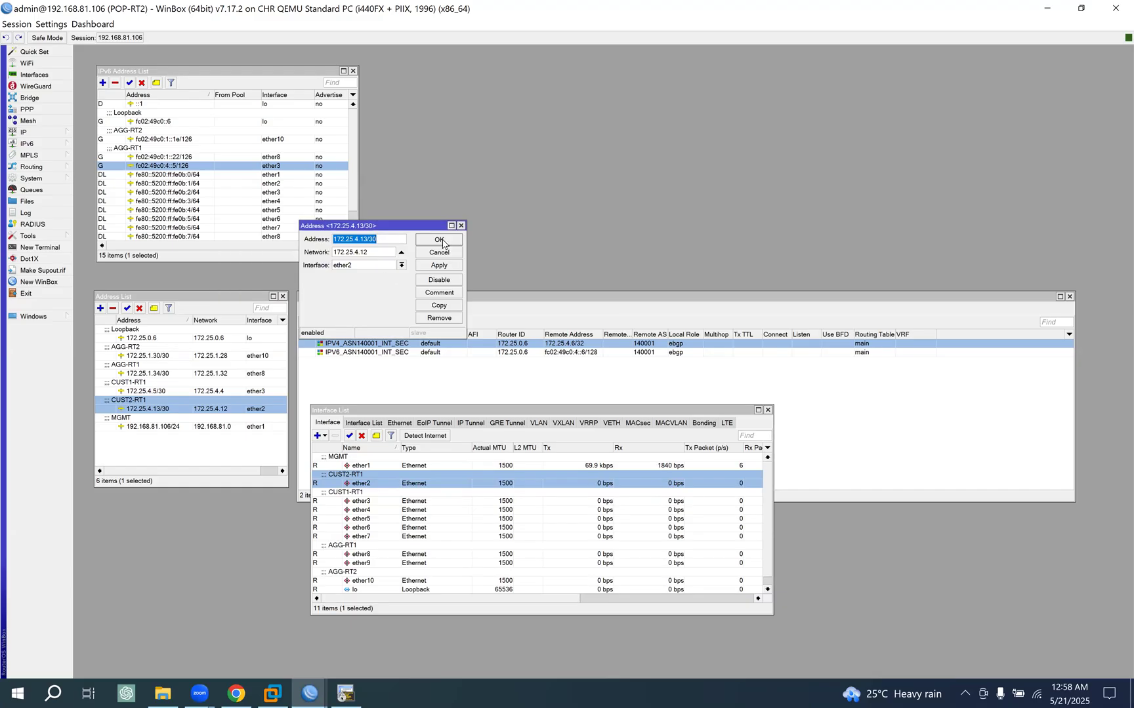
pyautogui.click(447, 241)
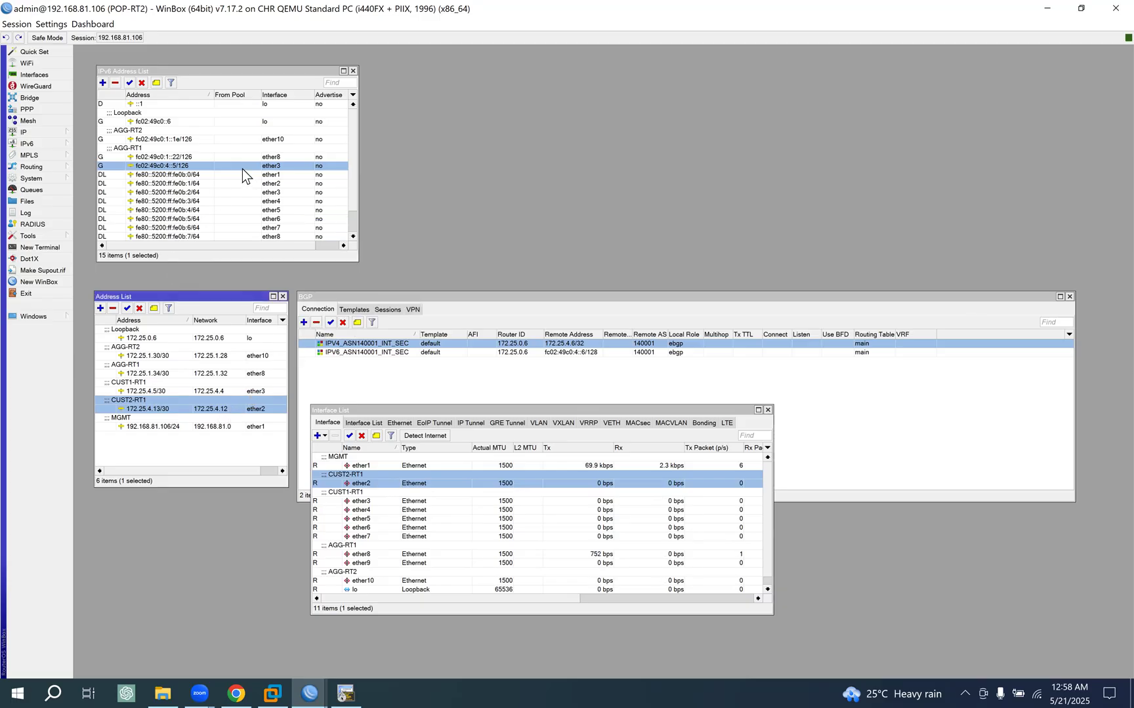
# - Duplicate the IPv6 address fc02:49c0:4::5/126 as fc02:49c0:4::d/126 on ether2
pyautogui.doubleClick(184, 168)
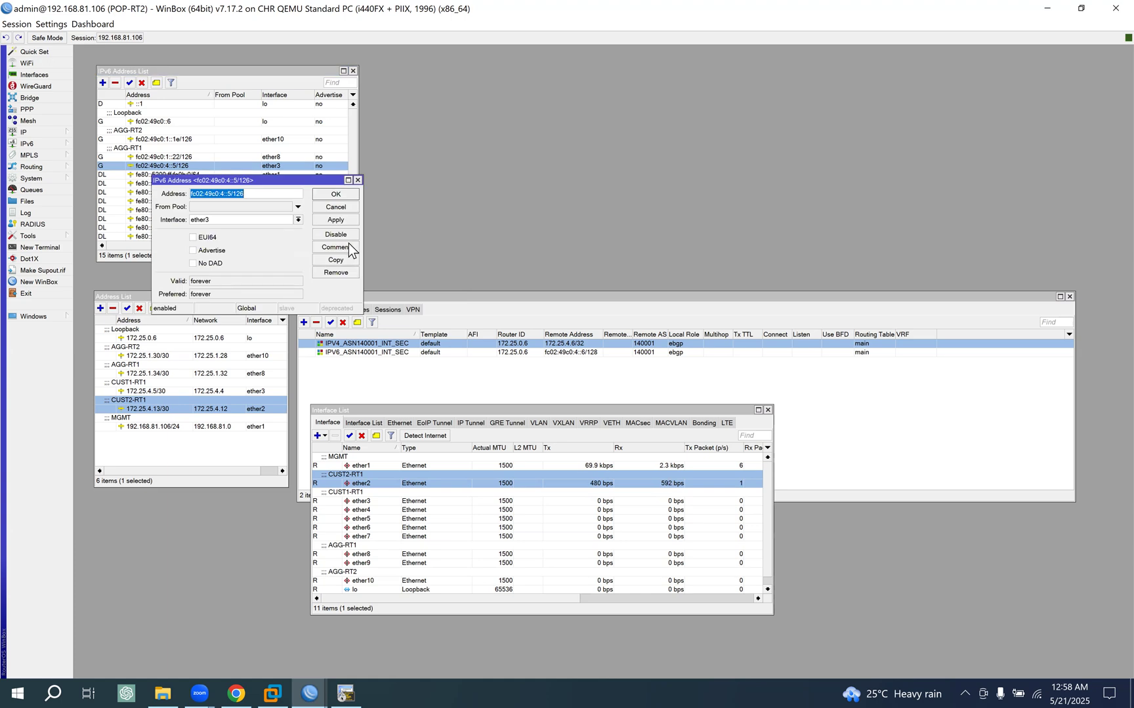
pyautogui.click(341, 258)
pyautogui.moveTo(283, 203); pyautogui.dragTo(527, 151)
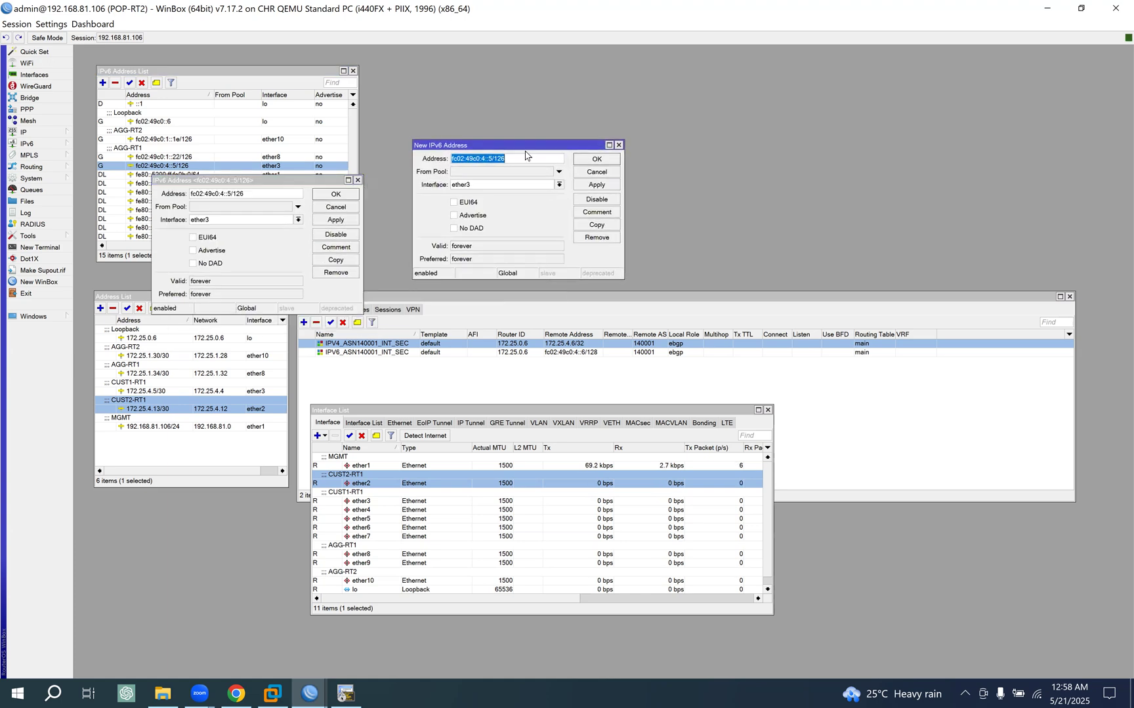
pyautogui.click(597, 212)
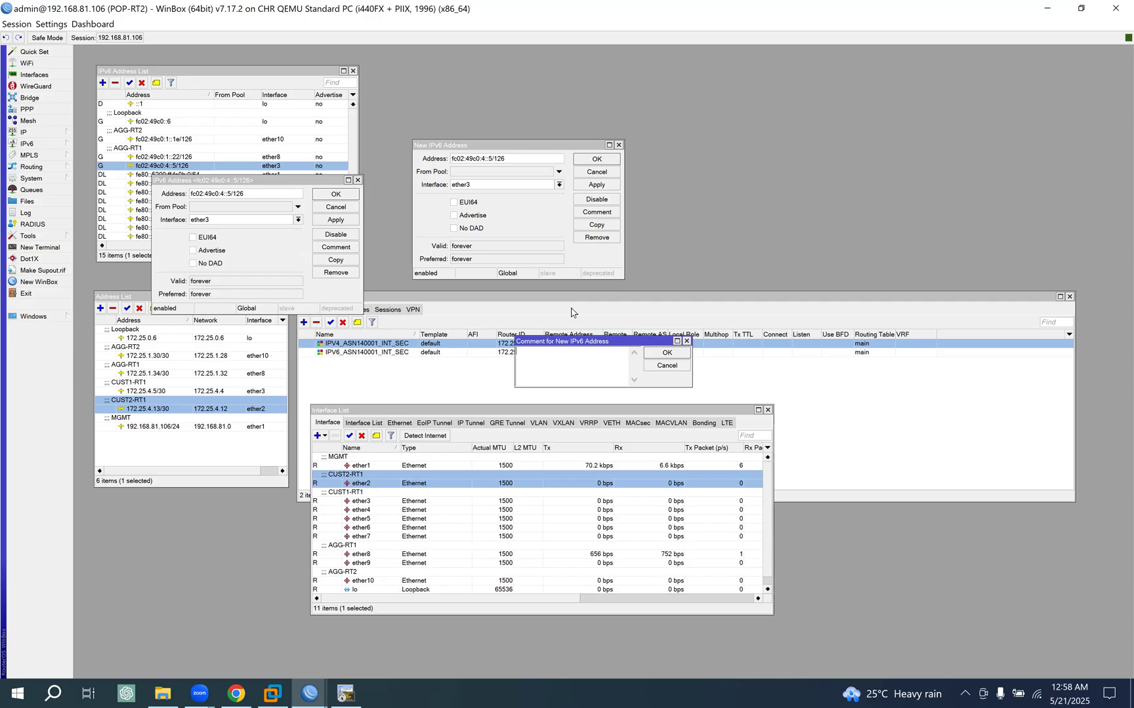
pyautogui.click(666, 366)
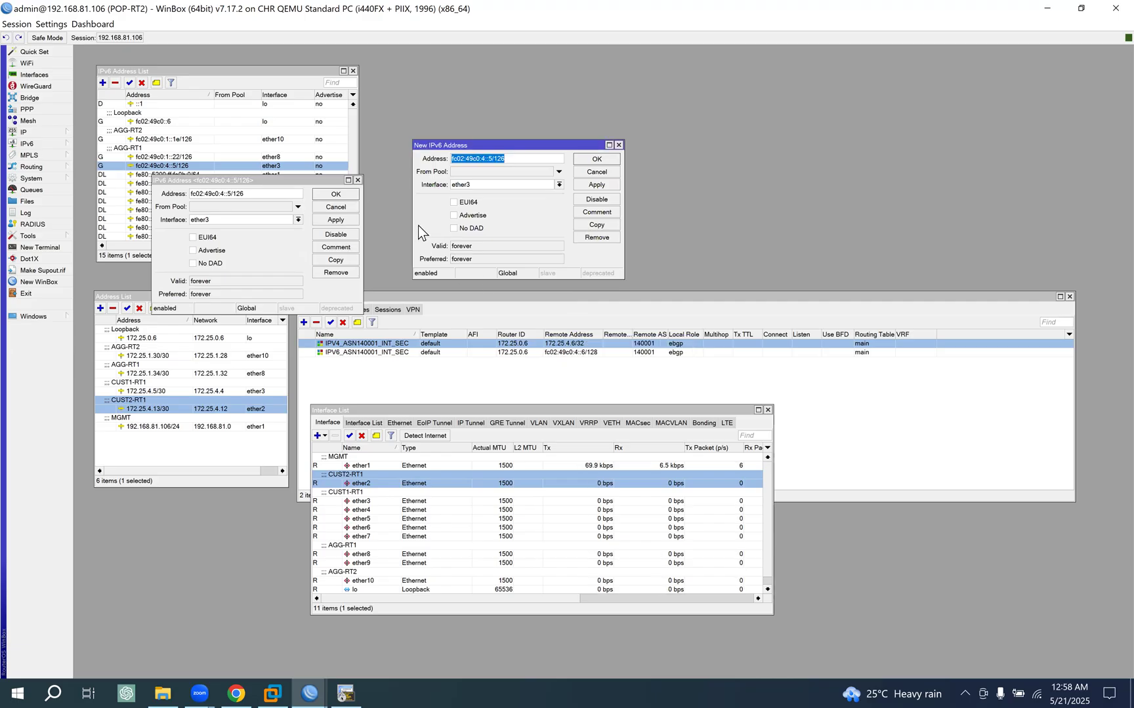
pyautogui.click(333, 206)
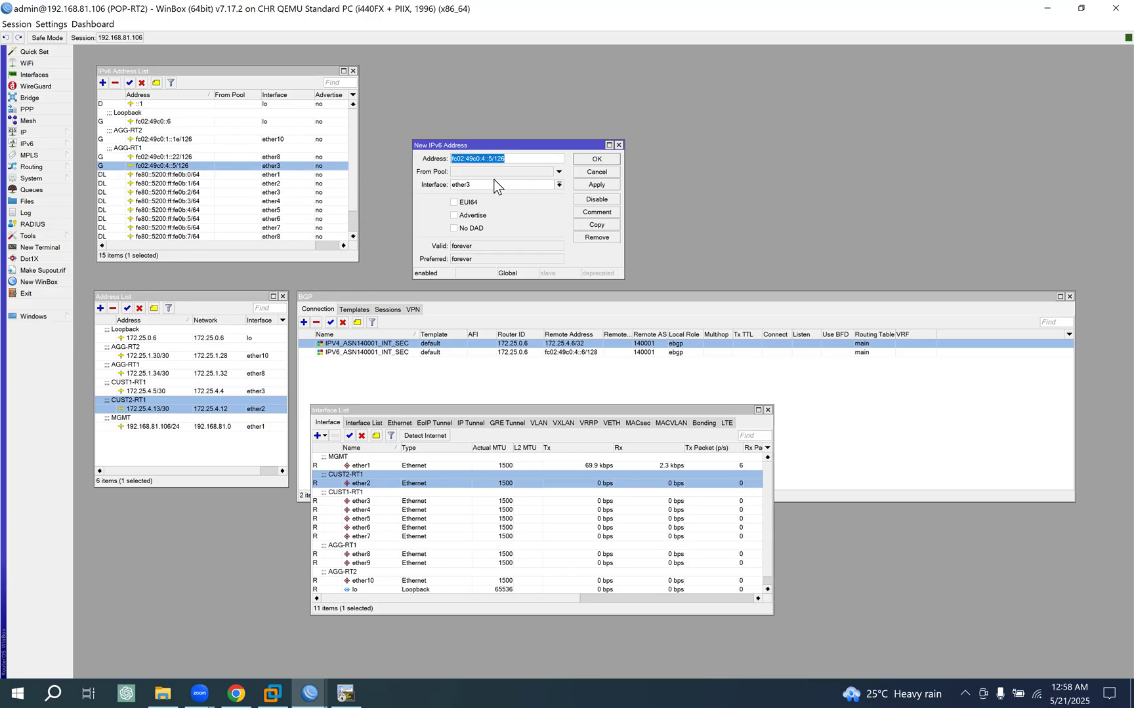
pyautogui.click(522, 187)
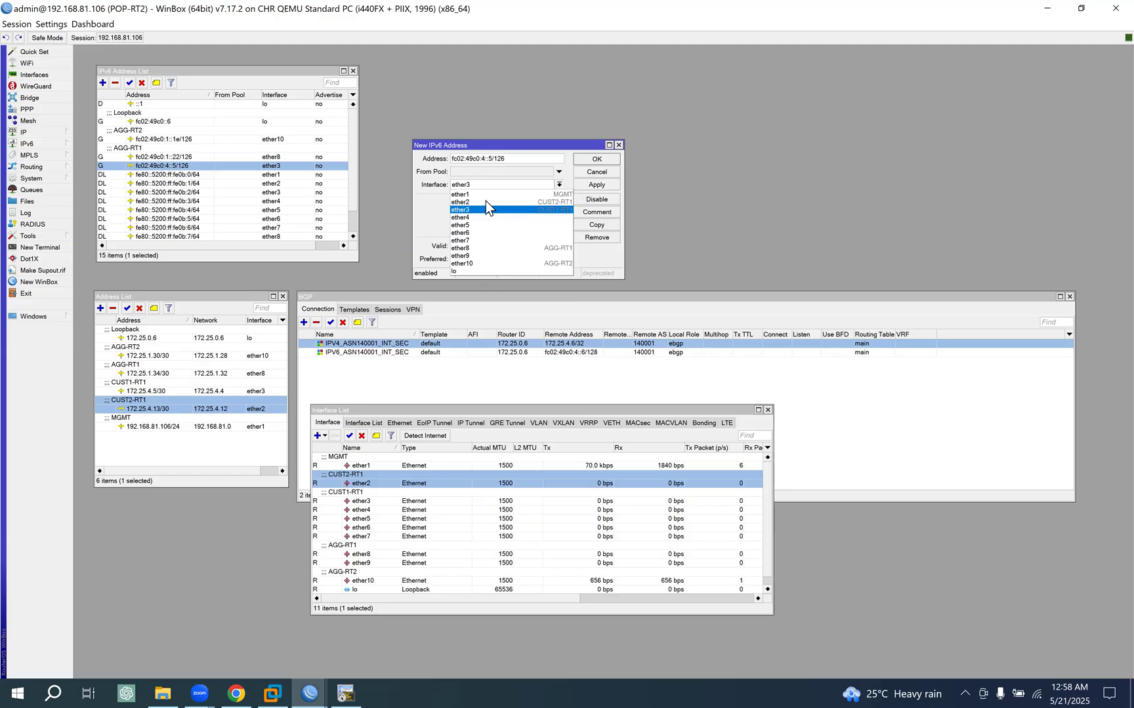
pyautogui.click(472, 199)
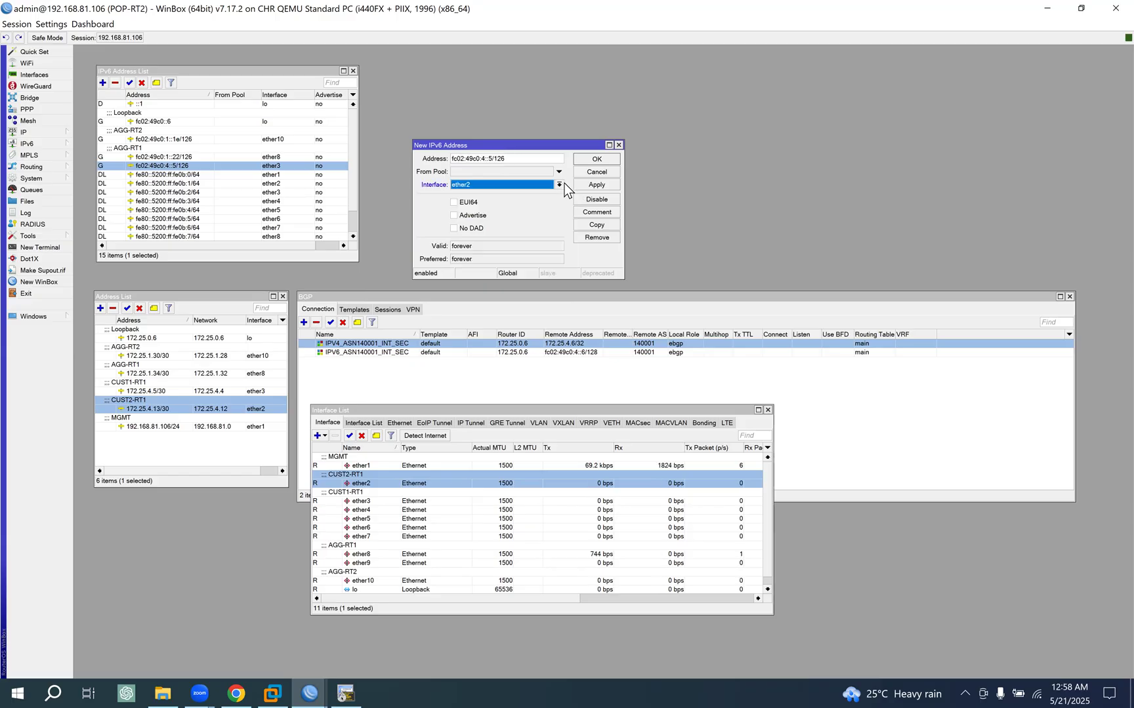
pyautogui.click(492, 159)
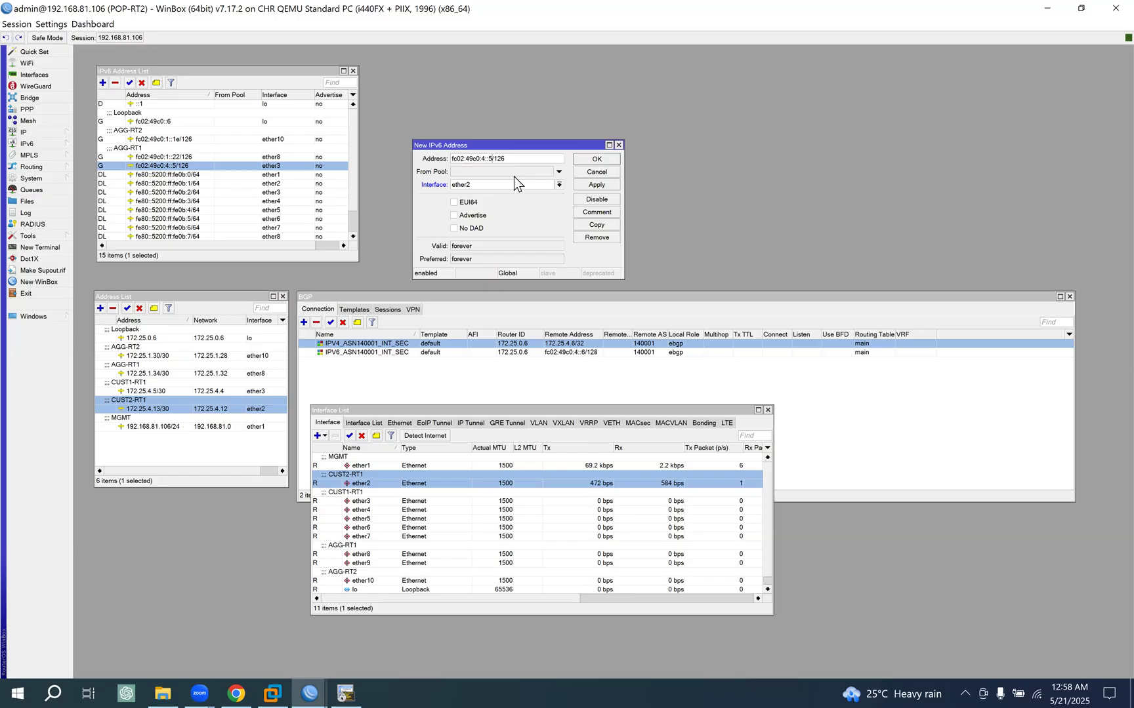
pyautogui.press('BackSpace')
pyautogui.write('d')
pyautogui.click(597, 183)
pyautogui.click(598, 159)
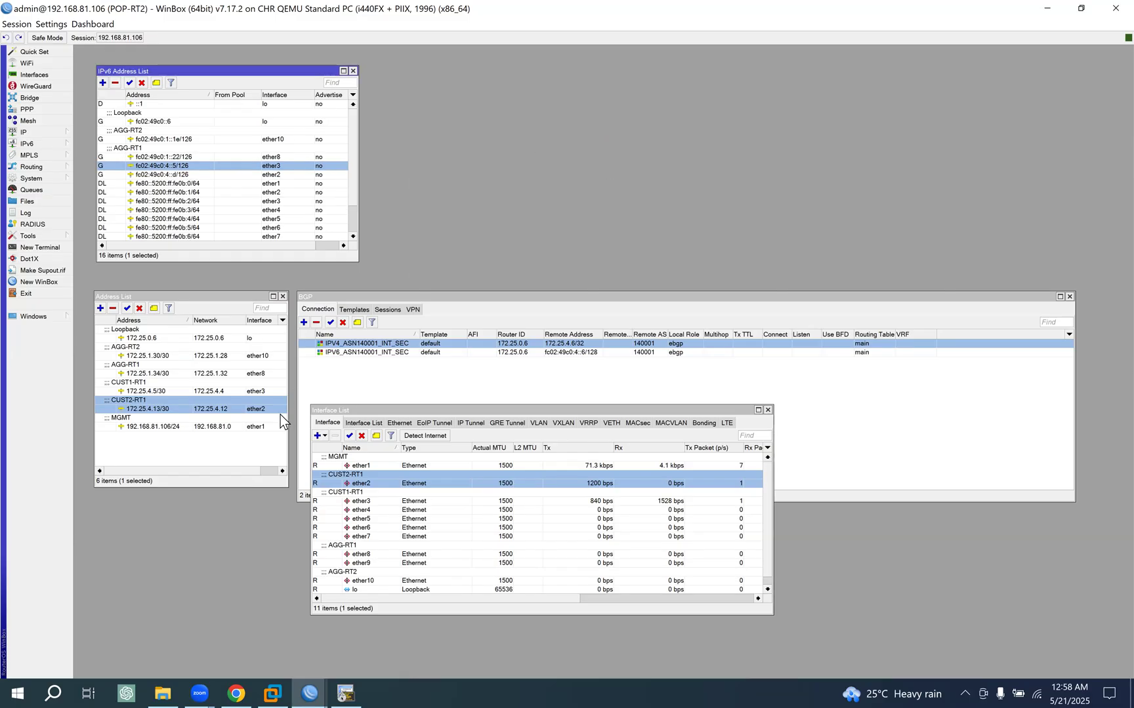
# - Copy the CUST2-RT1 comment from the 172.25.4.13/30 address to the IPv6 address fc02:49c0:4::d/126
pyautogui.click(153, 307)
pyautogui.hotkey('ctrl', 'c')
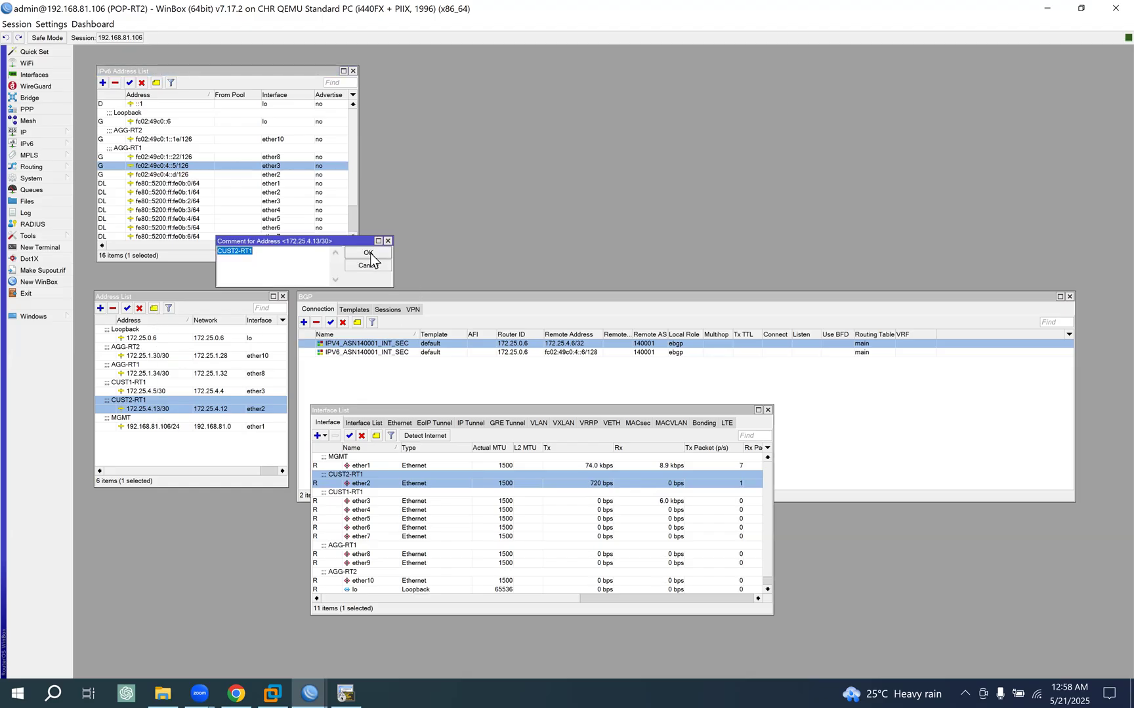
pyautogui.click(368, 252)
pyautogui.click(274, 174)
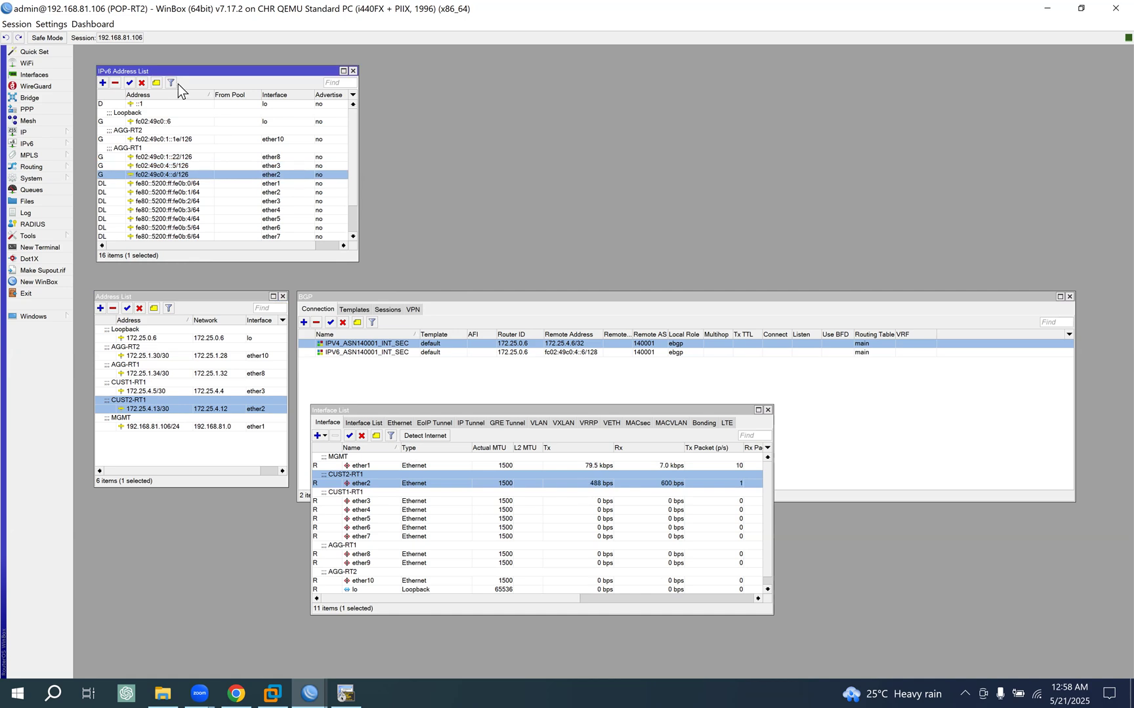
pyautogui.hotkey('ctrl', 'v')
pyautogui.click(663, 355)
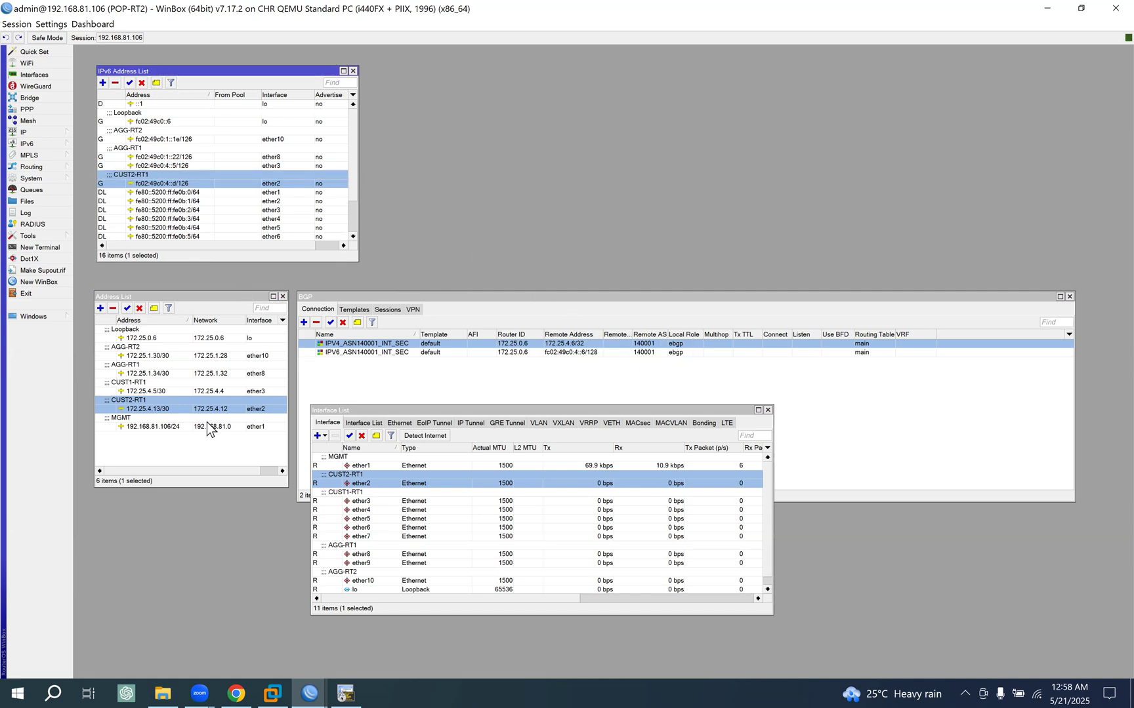
# - Copy the CUST1-RT1 comment from the 172.25.4.5/30 address to the IPv6 address fc02:49c0:4::5/126
pyautogui.click(145, 388)
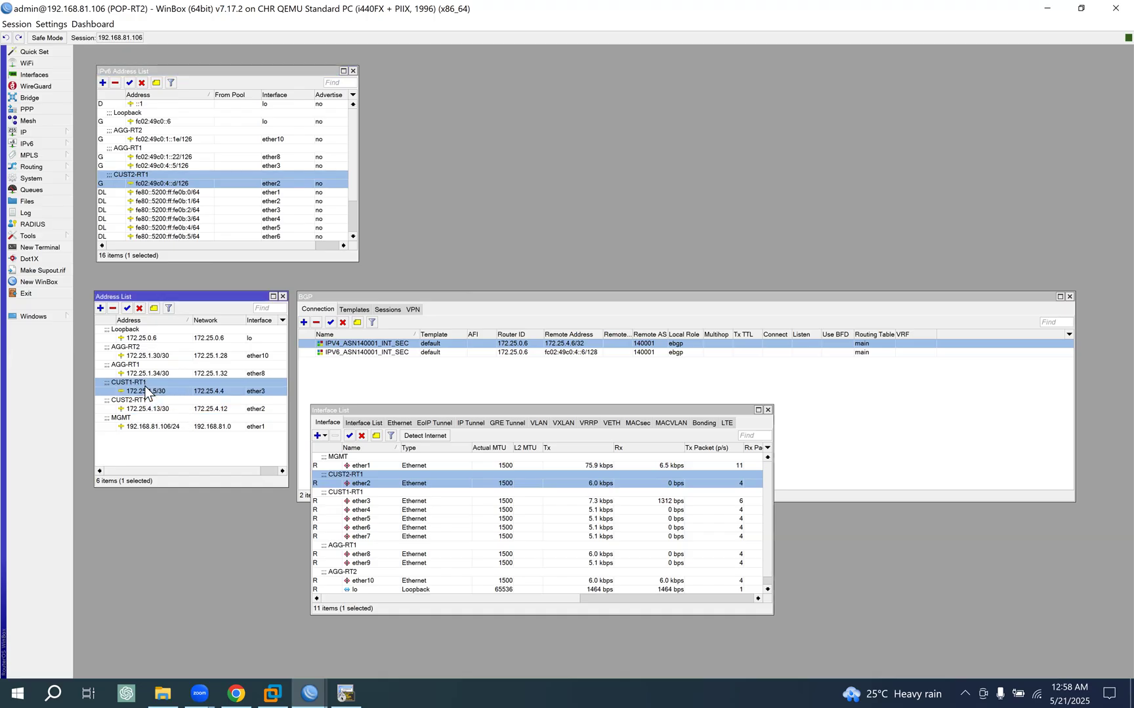
pyautogui.click(154, 309)
pyautogui.hotkey('ctrl', 'c')
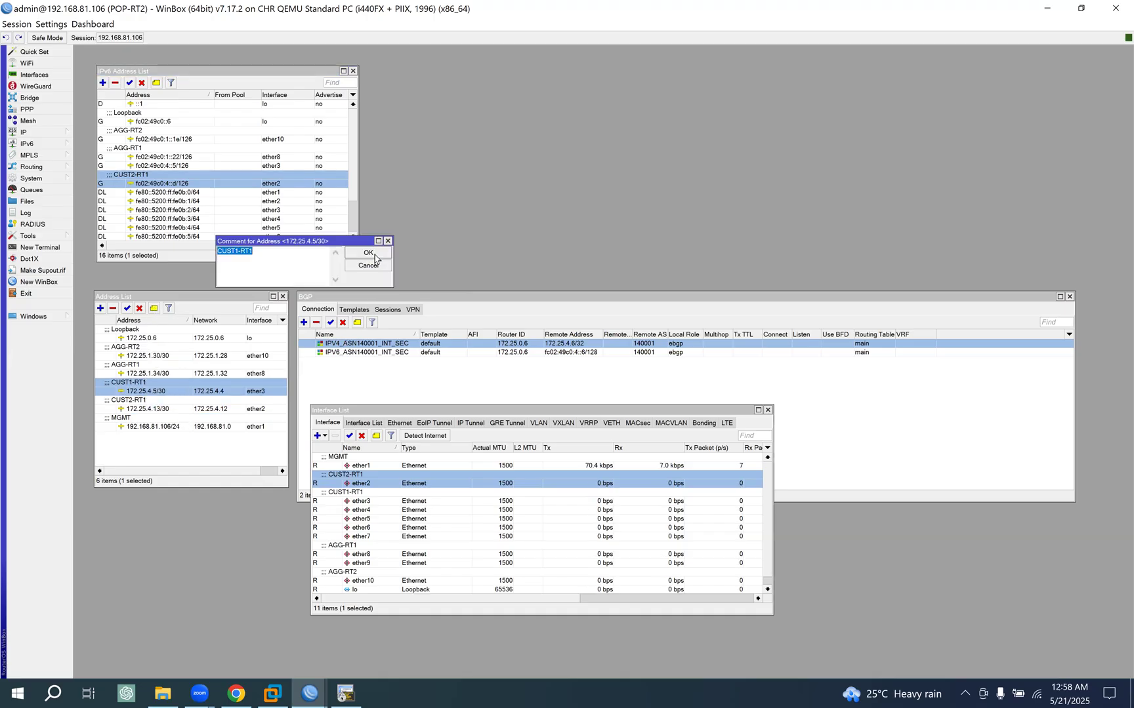
pyautogui.click(374, 253)
pyautogui.click(178, 158)
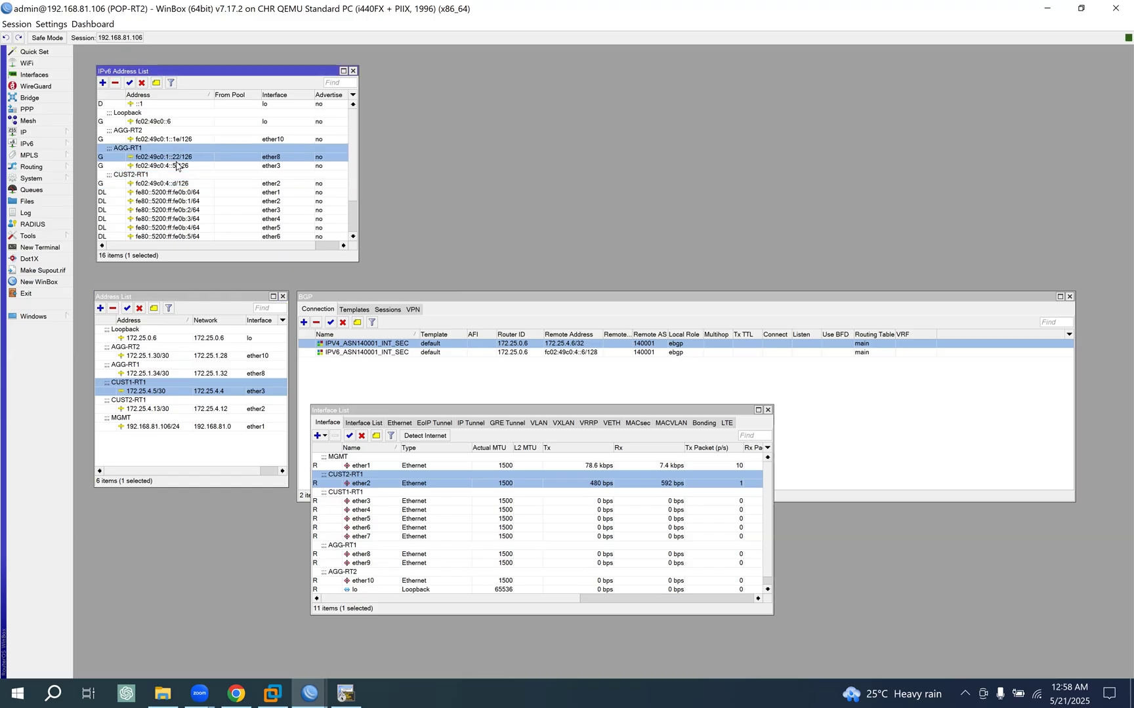
pyautogui.click(171, 166)
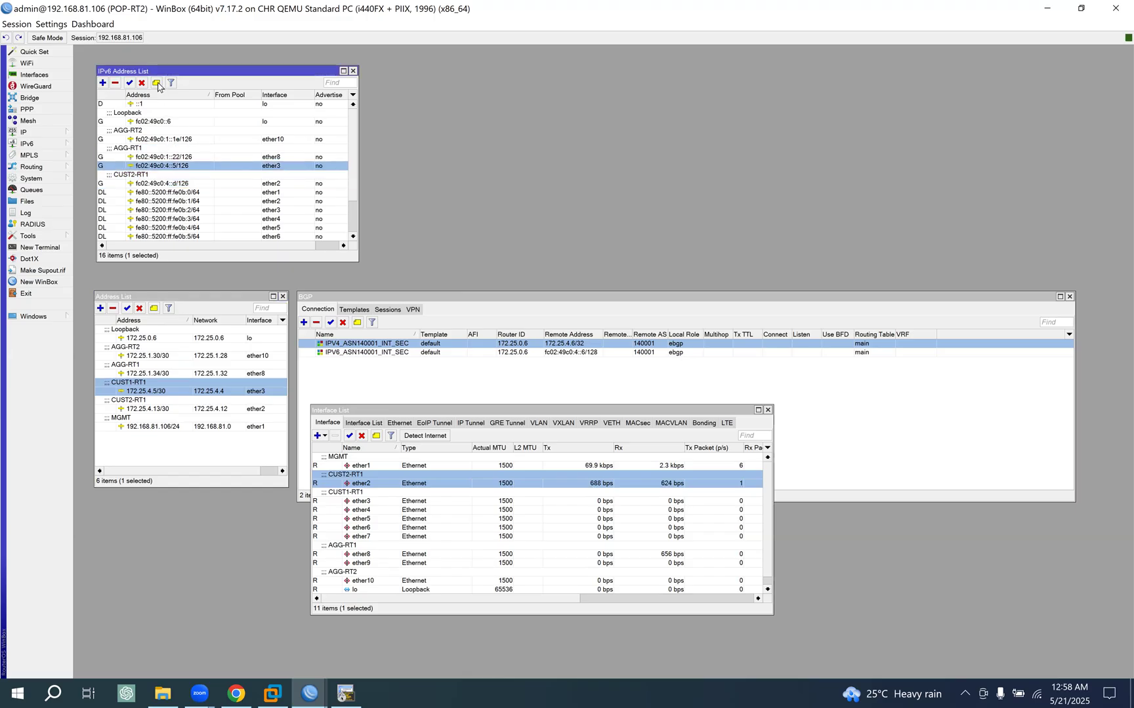
pyautogui.click(156, 83)
pyautogui.hotkey('ctrl', 'v')
pyautogui.click(667, 353)
pyautogui.click(165, 183)
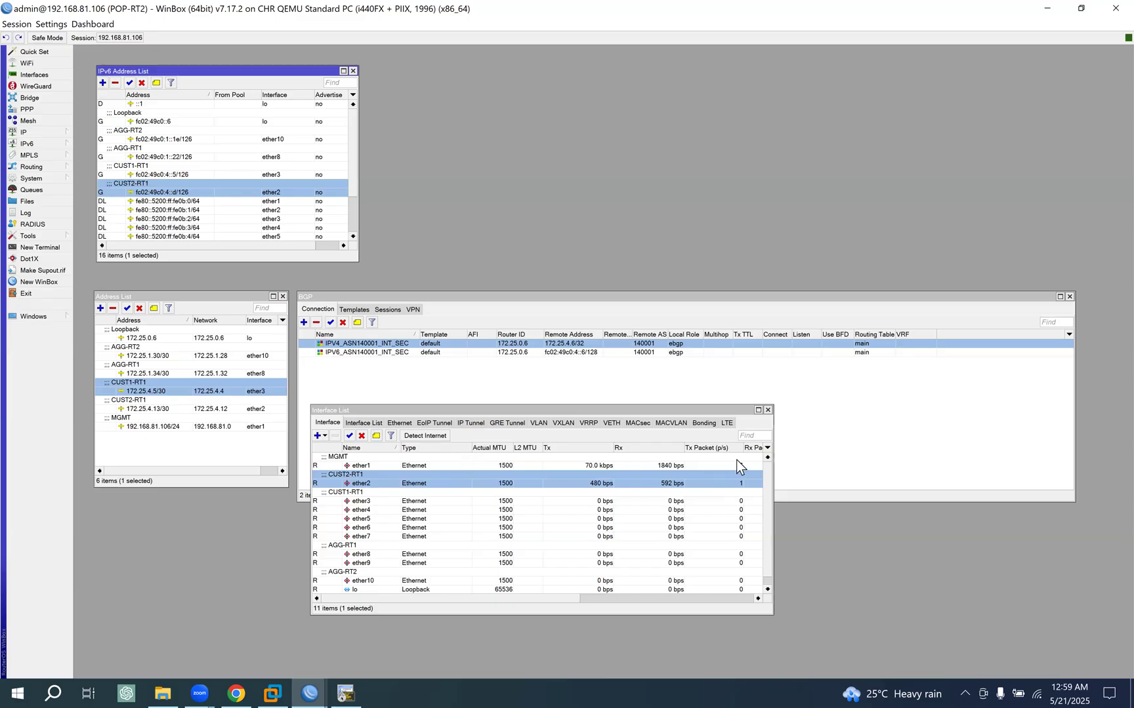
# - Close the interface list, duplicate the BGP connection IPV4_ASN140001_INT_SEC and name the copy IPV4_ASN64512_INT_SEC
pyautogui.click(767, 410)
pyautogui.doubleClick(360, 345)
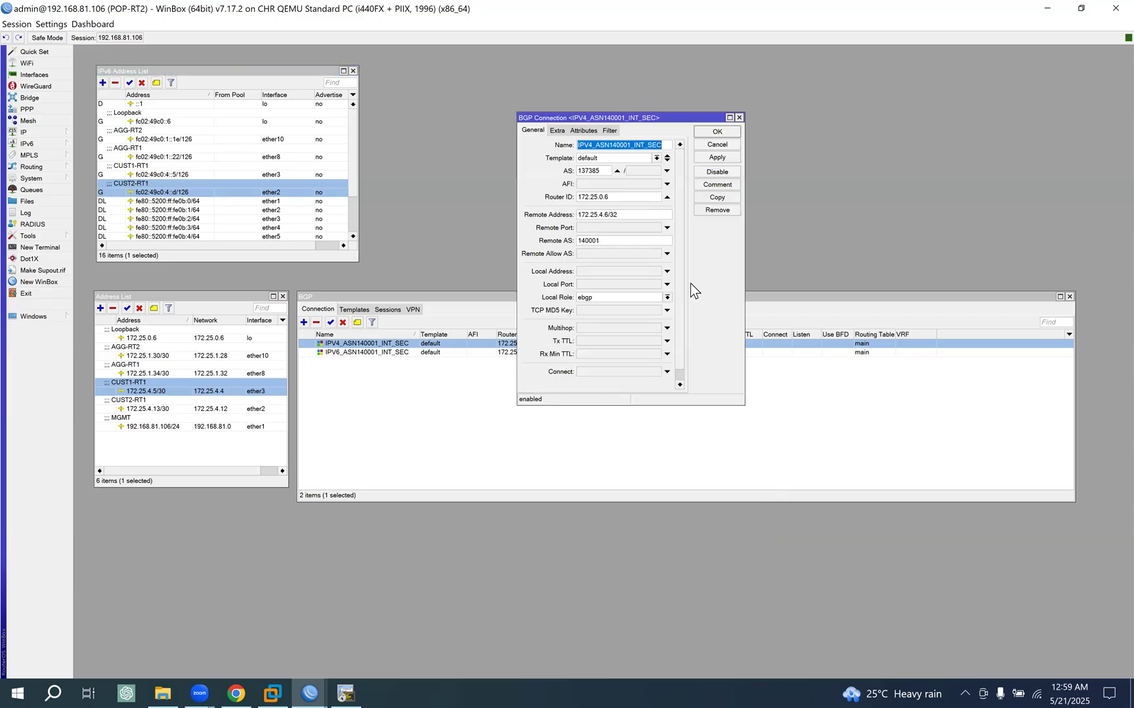
pyautogui.click(723, 199)
pyautogui.moveTo(626, 134); pyautogui.dragTo(820, 168)
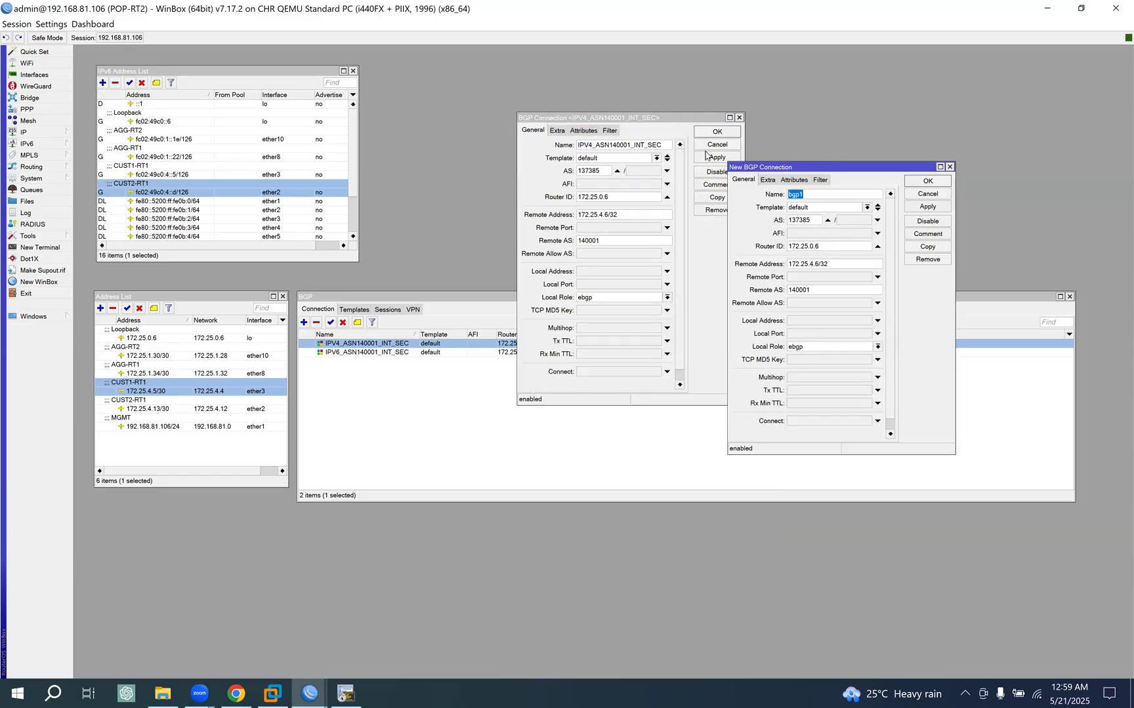
pyautogui.click(666, 142)
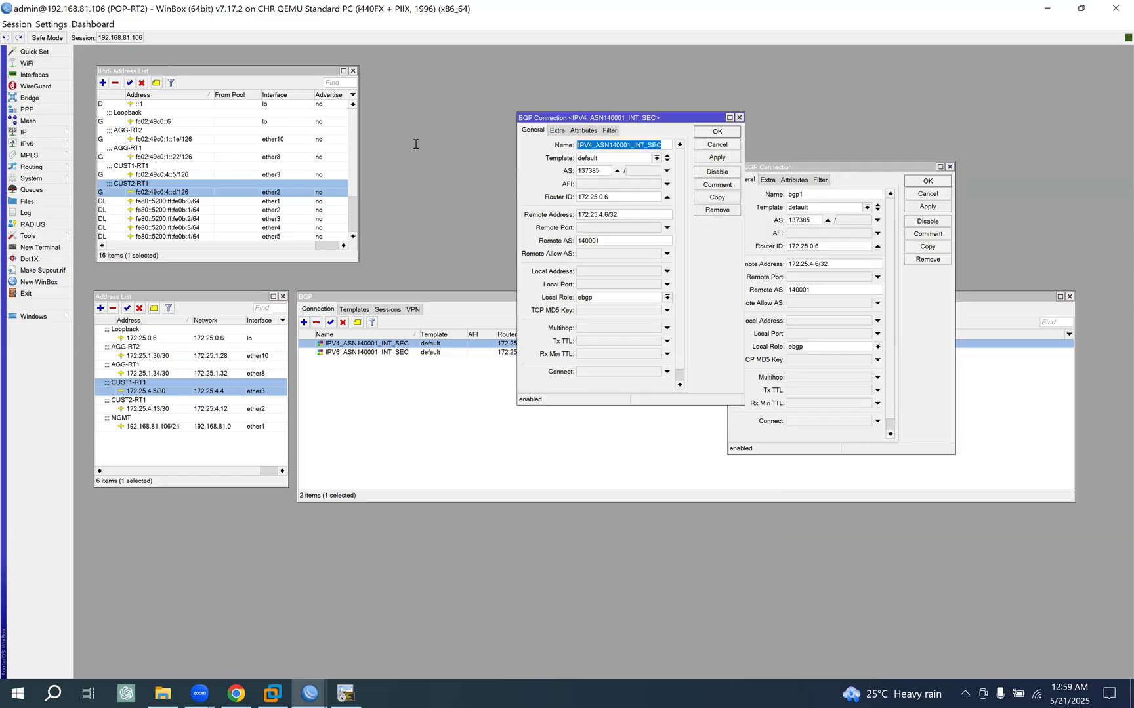
pyautogui.click(837, 193)
pyautogui.hotkey('ctrl', 'v')
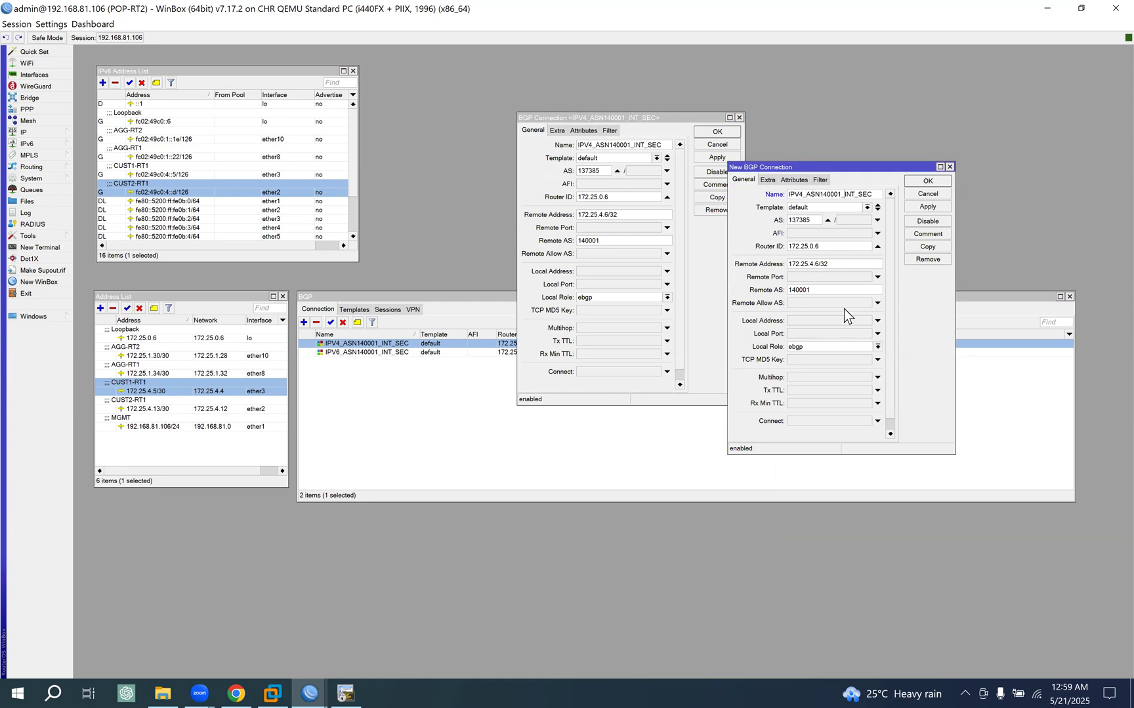
pyautogui.press('BackSpace')
pyautogui.press('BackSpace')
pyautogui.press('BackSpace')
pyautogui.press('BackSpace')
pyautogui.press('BackSpace')
pyautogui.press('BackSpace')
pyautogui.write('64512')
# - Set the new IPv4 connection's remote AS to 64512 and its remote address to 172.25.4.14/32, and save it
pyautogui.moveTo(820, 289); pyautogui.dragTo(681, 290)
pyautogui.write('64512')
pyautogui.moveTo(865, 263); pyautogui.dragTo(881, 262)
pyautogui.write('14')
pyautogui.click(926, 207)
pyautogui.click(928, 181)
pyautogui.click(717, 131)
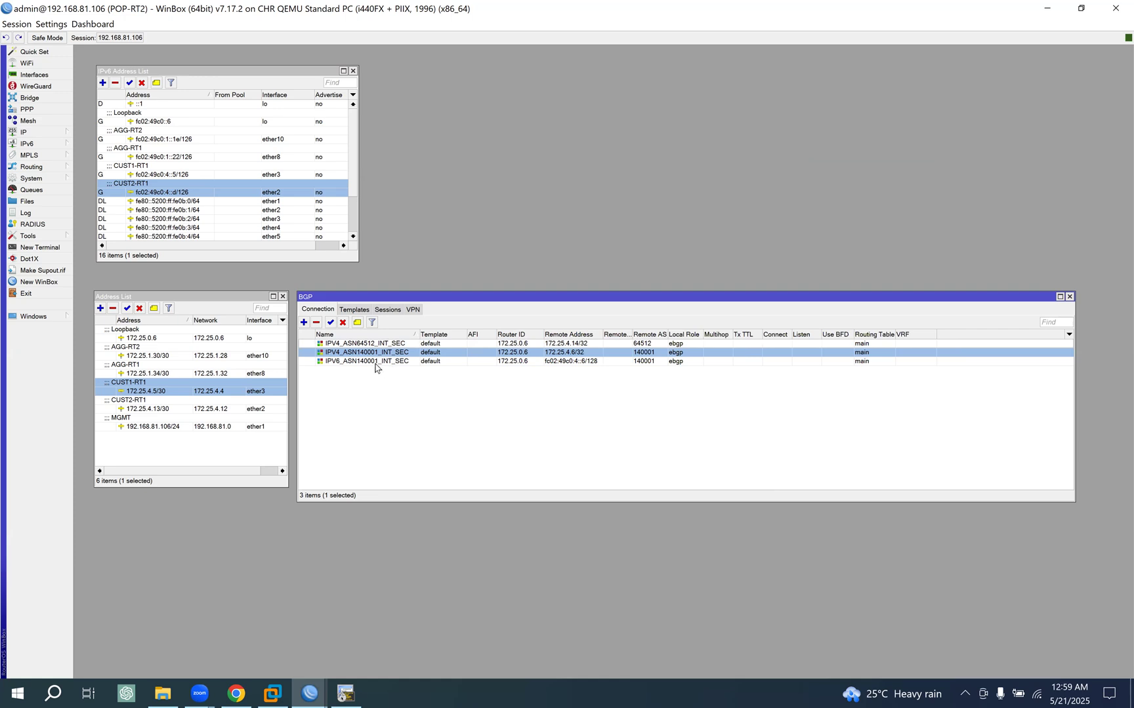
# - Duplicate the BGP connection IPV4_ASN64512_INT_SEC and name the copy IPV6_ASN64512_INT_SEC
pyautogui.click(361, 344)
pyautogui.doubleClick(361, 344)
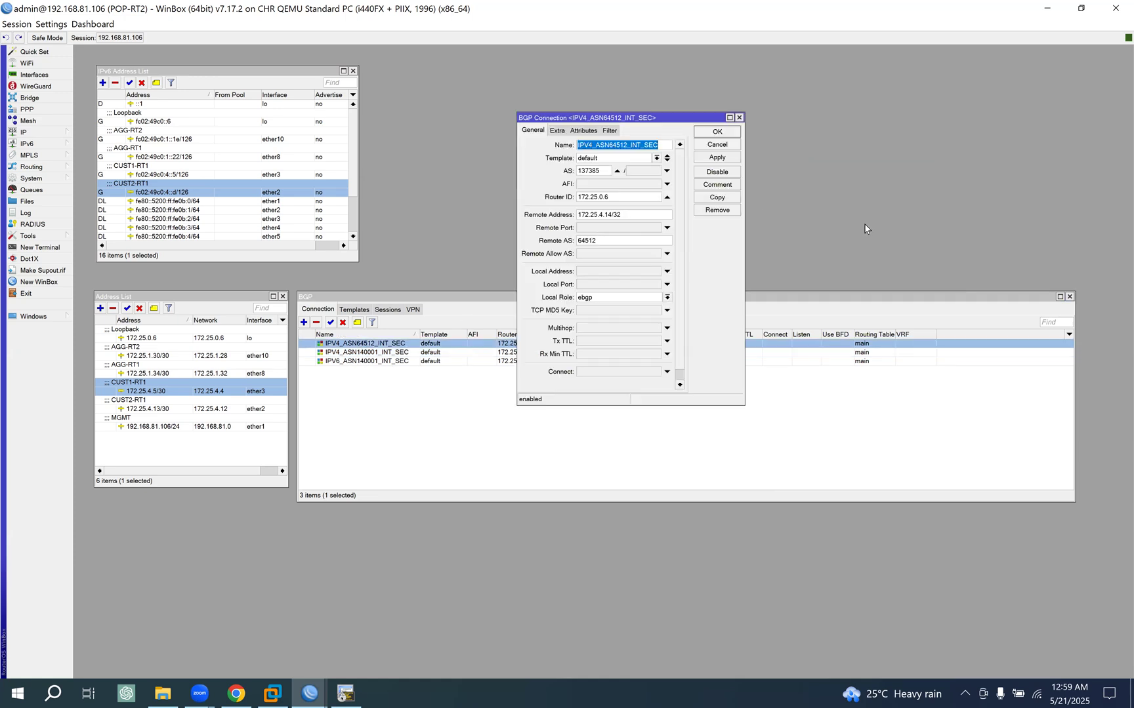
pyautogui.click(728, 199)
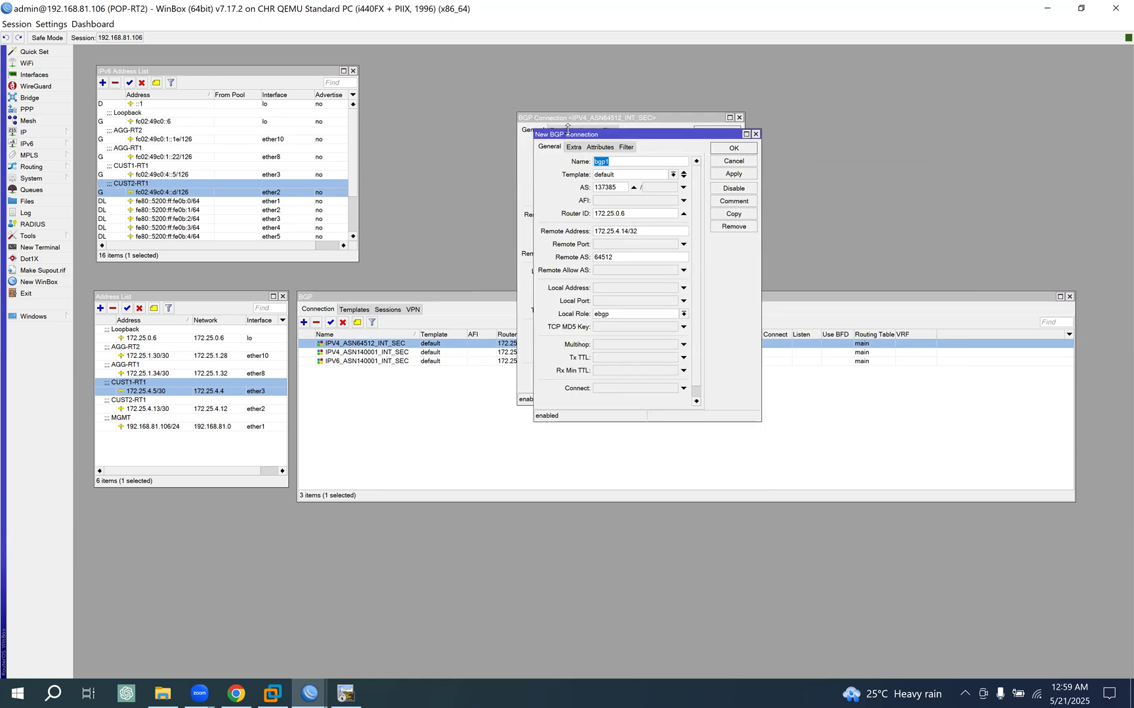
pyautogui.moveTo(575, 135); pyautogui.dragTo(742, 137)
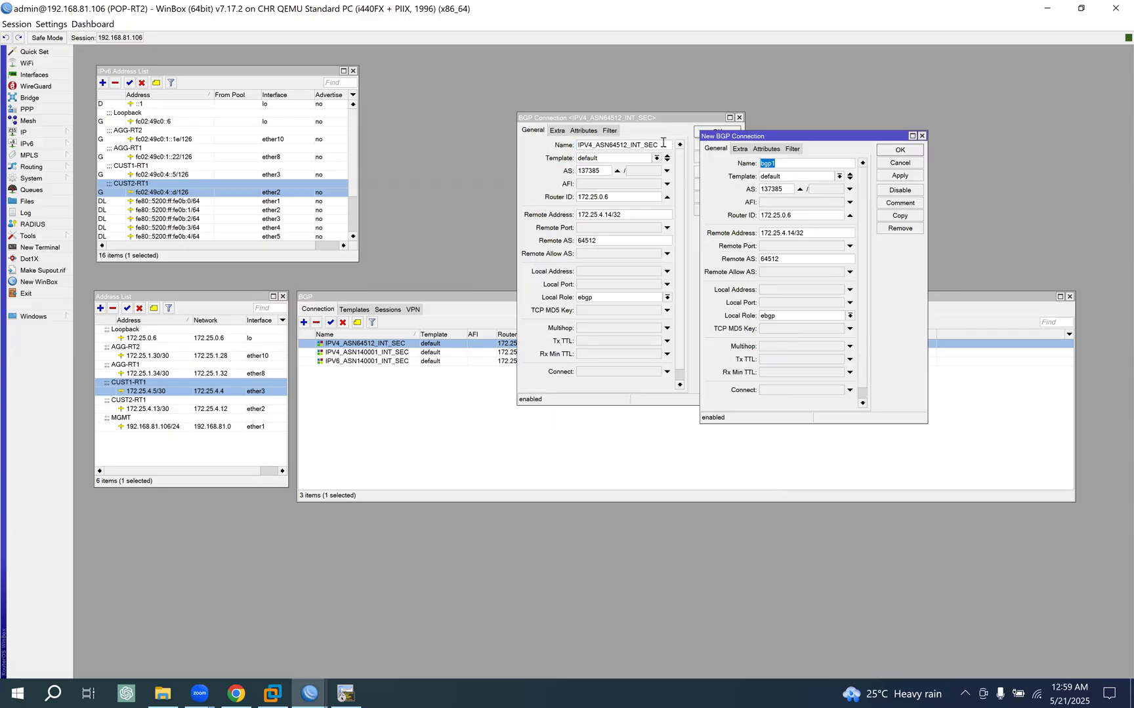
pyautogui.click(664, 140)
pyautogui.doubleClick(771, 164)
pyautogui.hotkey('ctrl', 'v')
pyautogui.click(772, 165)
pyautogui.write('6')
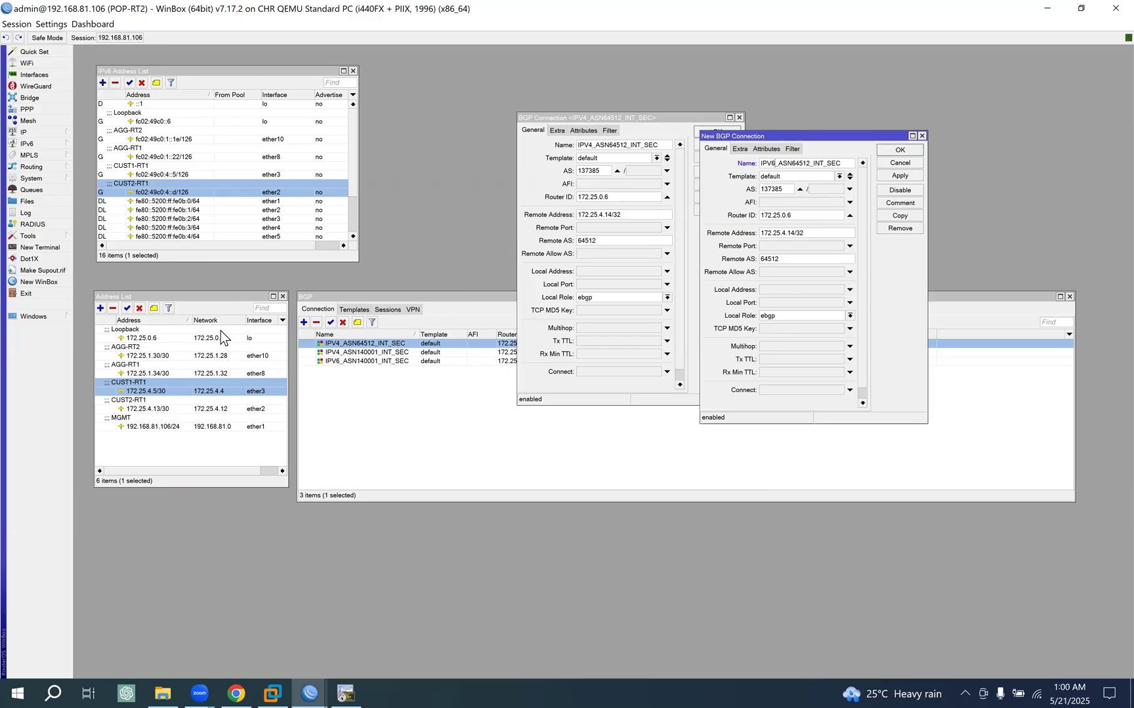
# - Set the IPv6 connection's remote address to fc02:49c0:4::e, based on ether2's IPv6 address, and save it
pyautogui.doubleClick(167, 192)
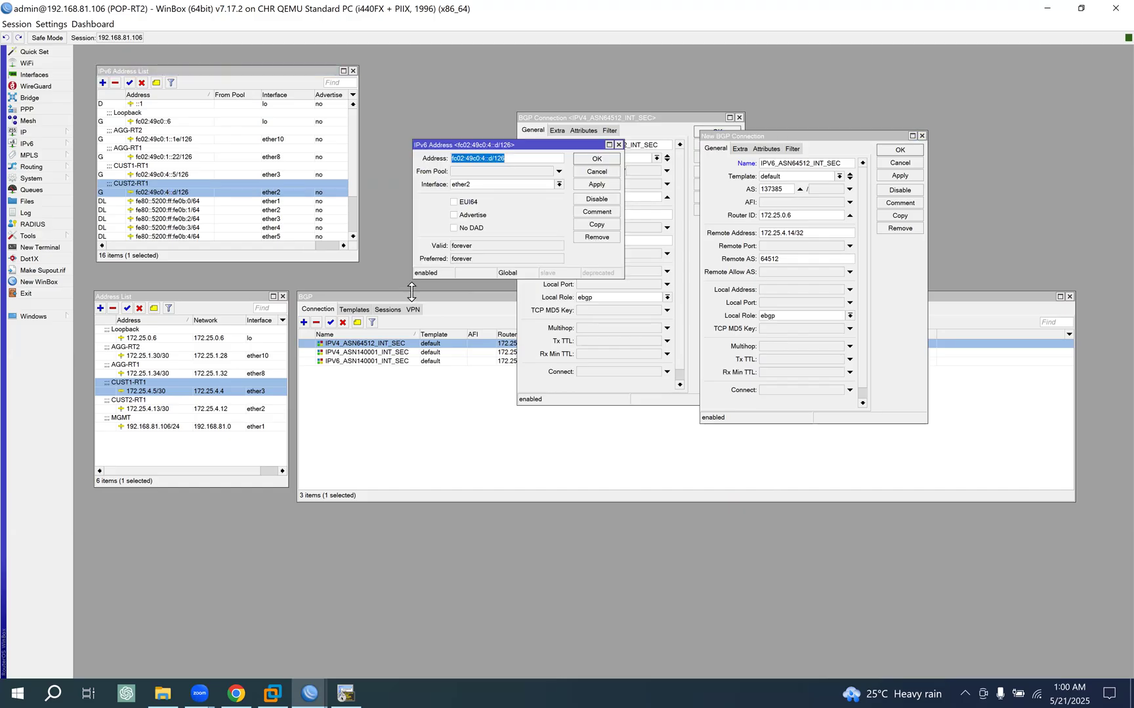
pyautogui.click(595, 172)
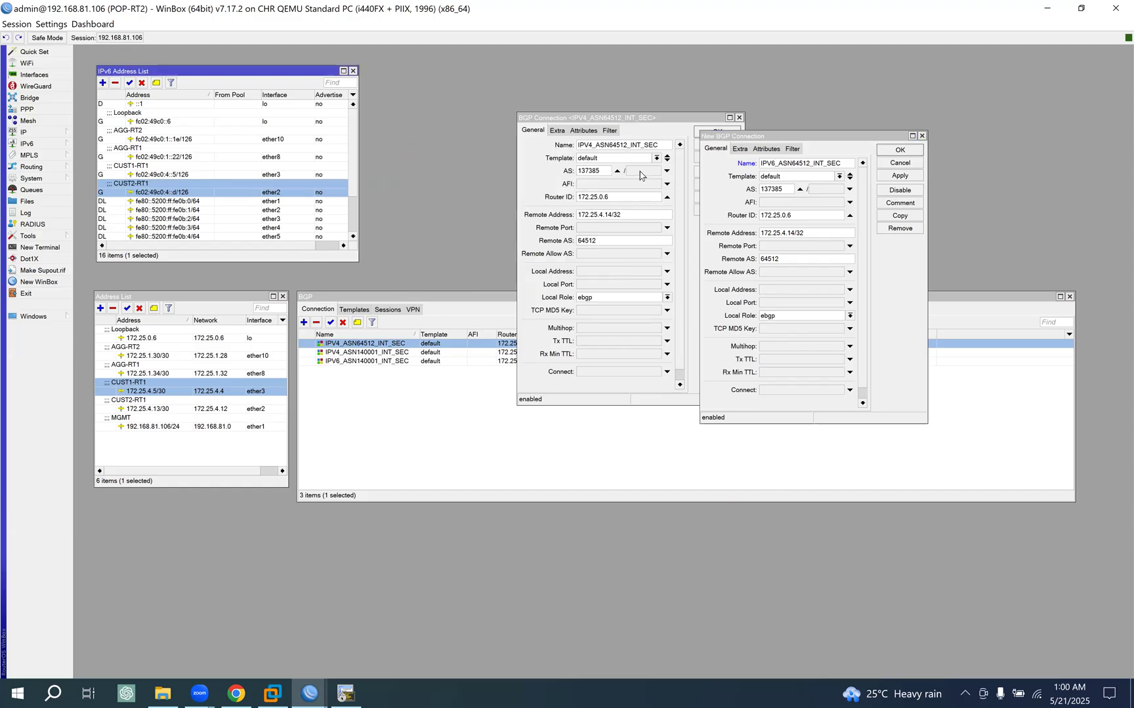
pyautogui.click(815, 234)
pyautogui.hotkey('ctrl', 'v')
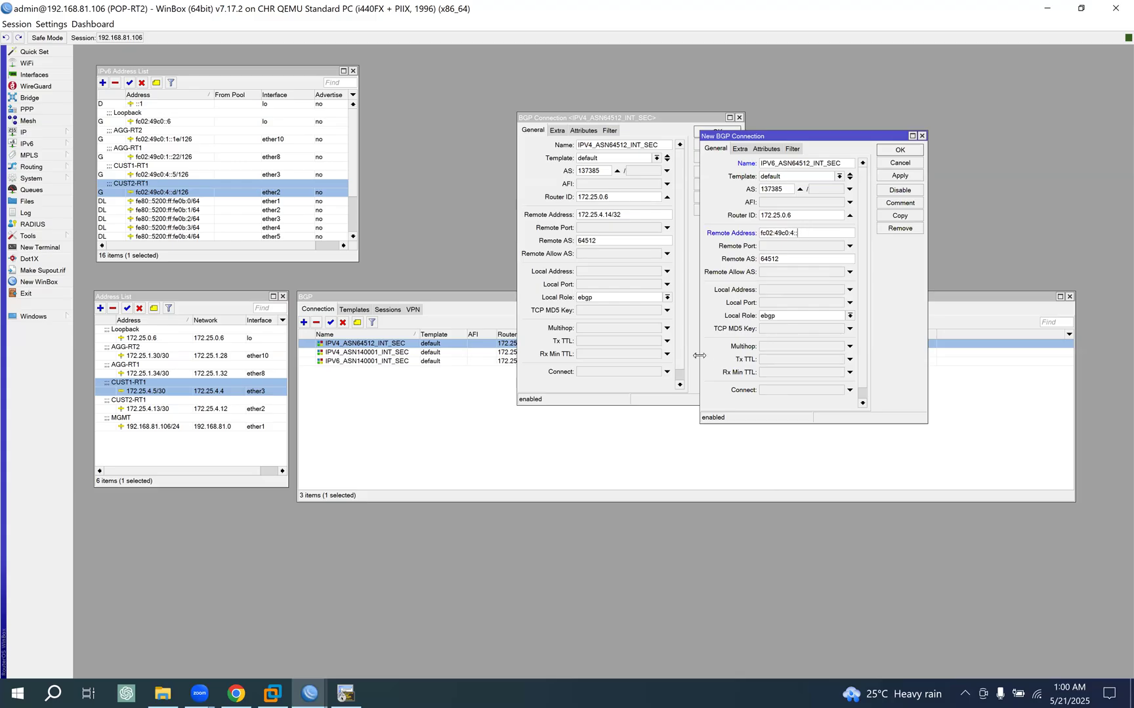
pyautogui.write('e')
pyautogui.click(907, 180)
pyautogui.click(901, 150)
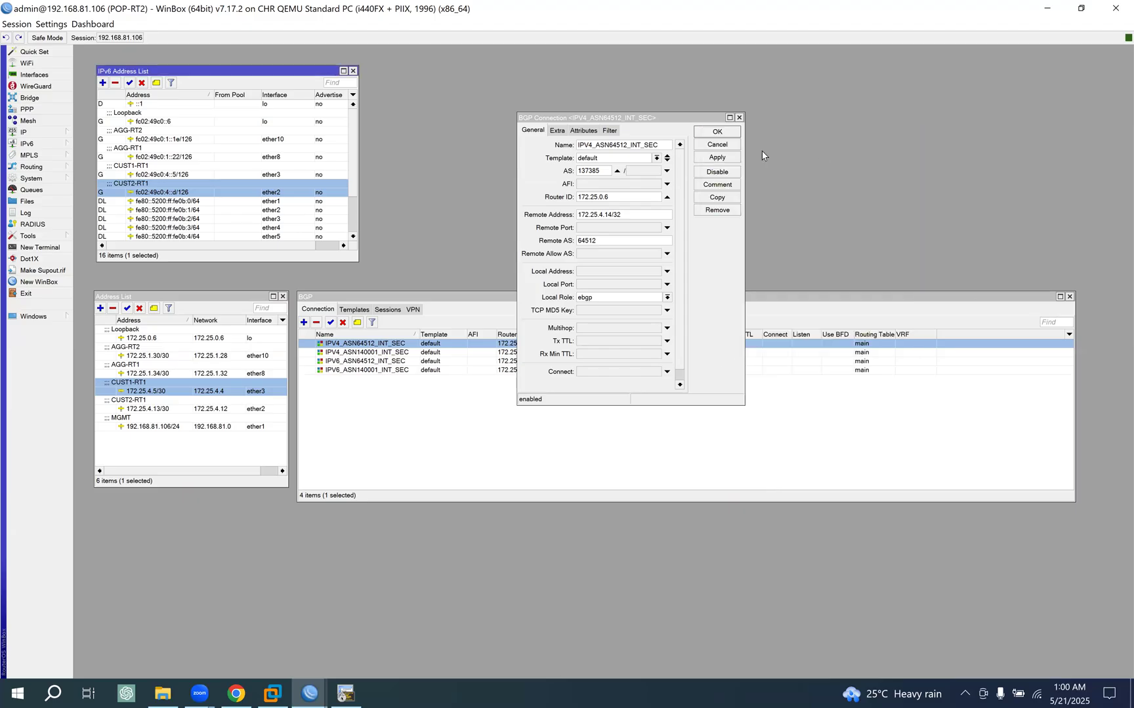
pyautogui.click(717, 132)
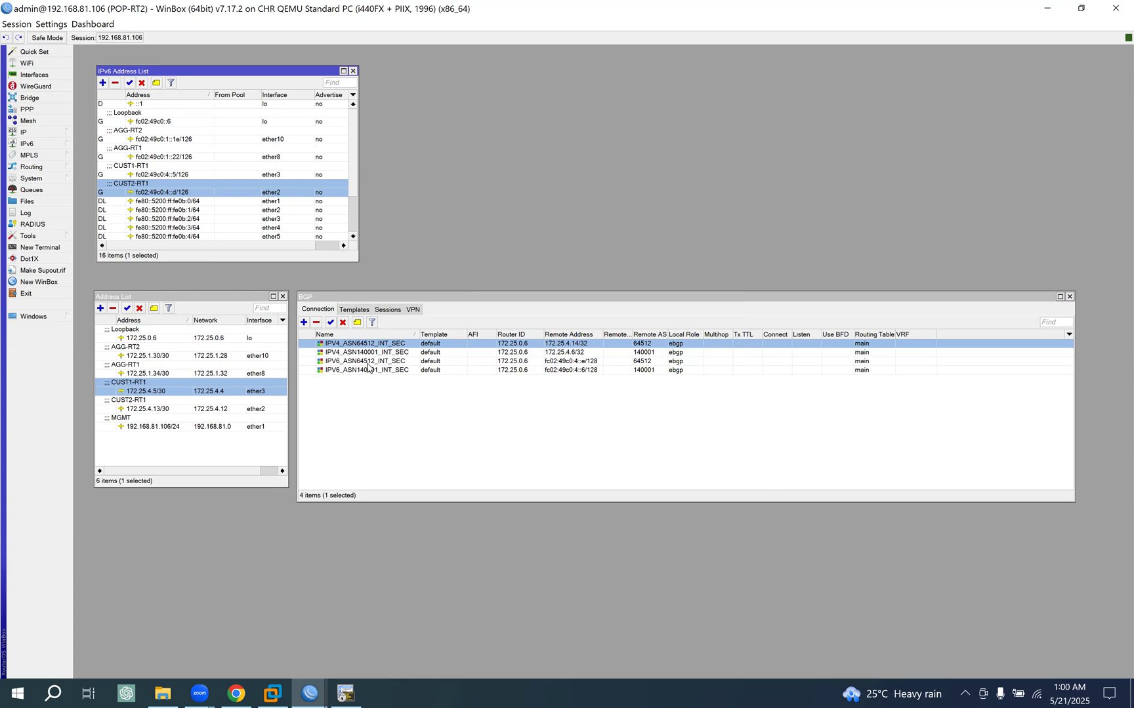
# - Close both address lists and check POP-RT2's BGP sessions
pyautogui.click(282, 297)
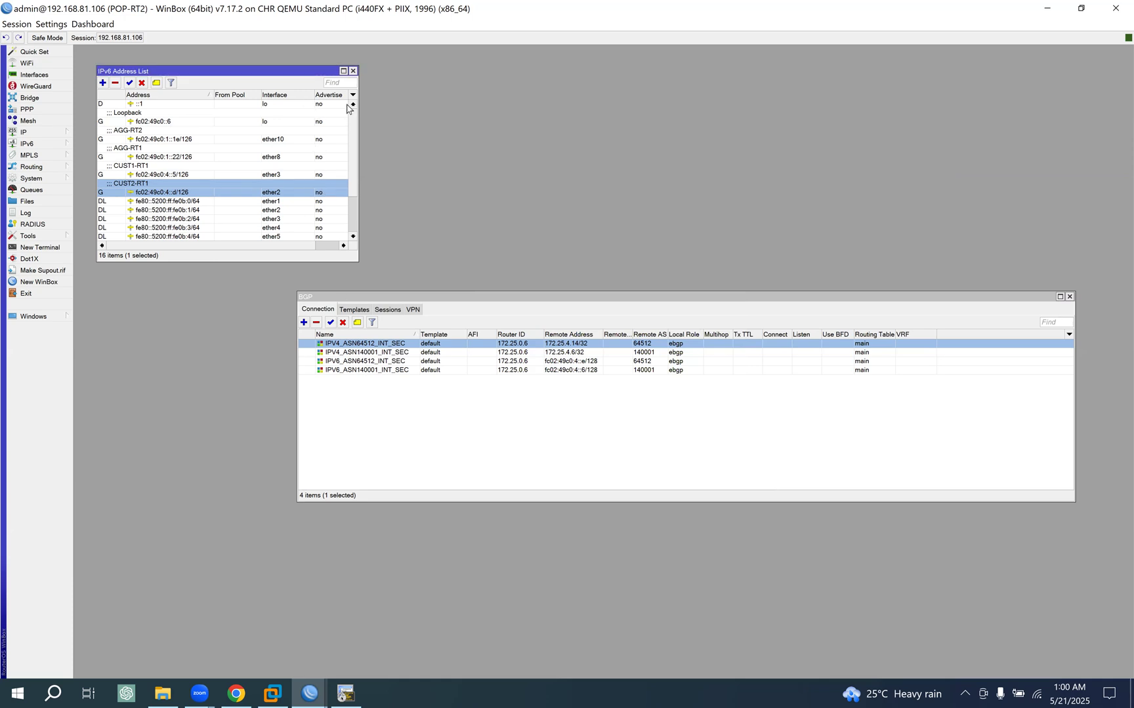
pyautogui.click(353, 71)
pyautogui.click(387, 309)
pyautogui.moveTo(391, 297); pyautogui.dragTo(236, 198)
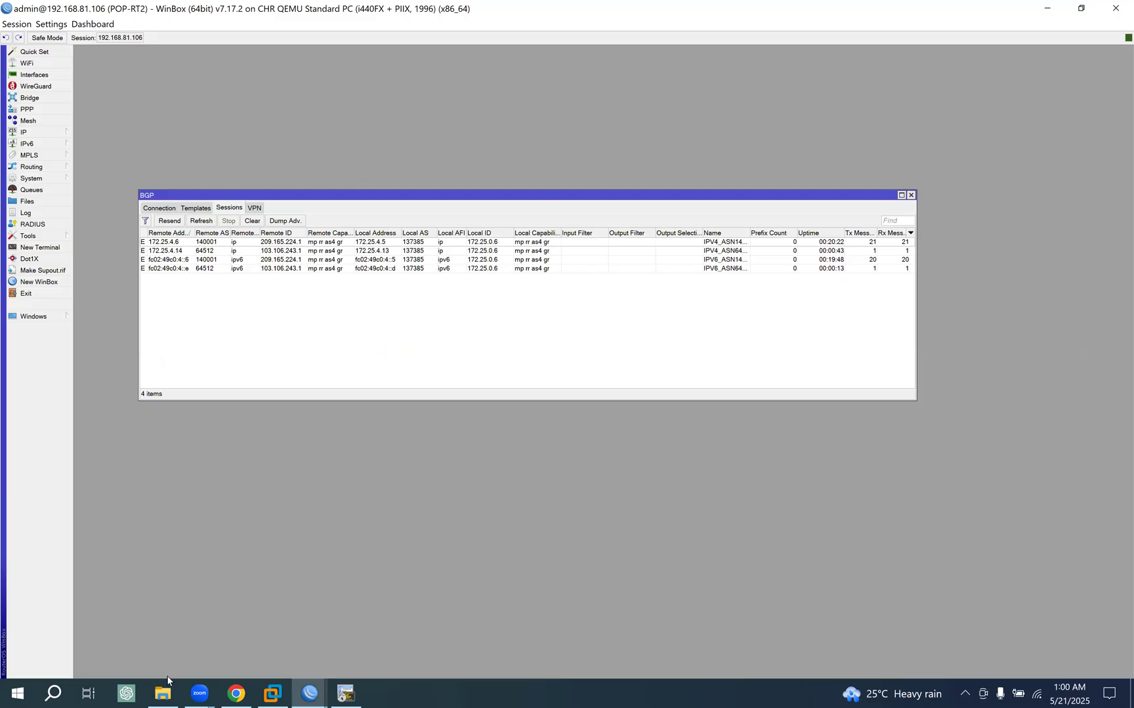
# - Switch to the EVE topology in Chrome and close the terminal window holding the router consoles
pyautogui.click(234, 693)
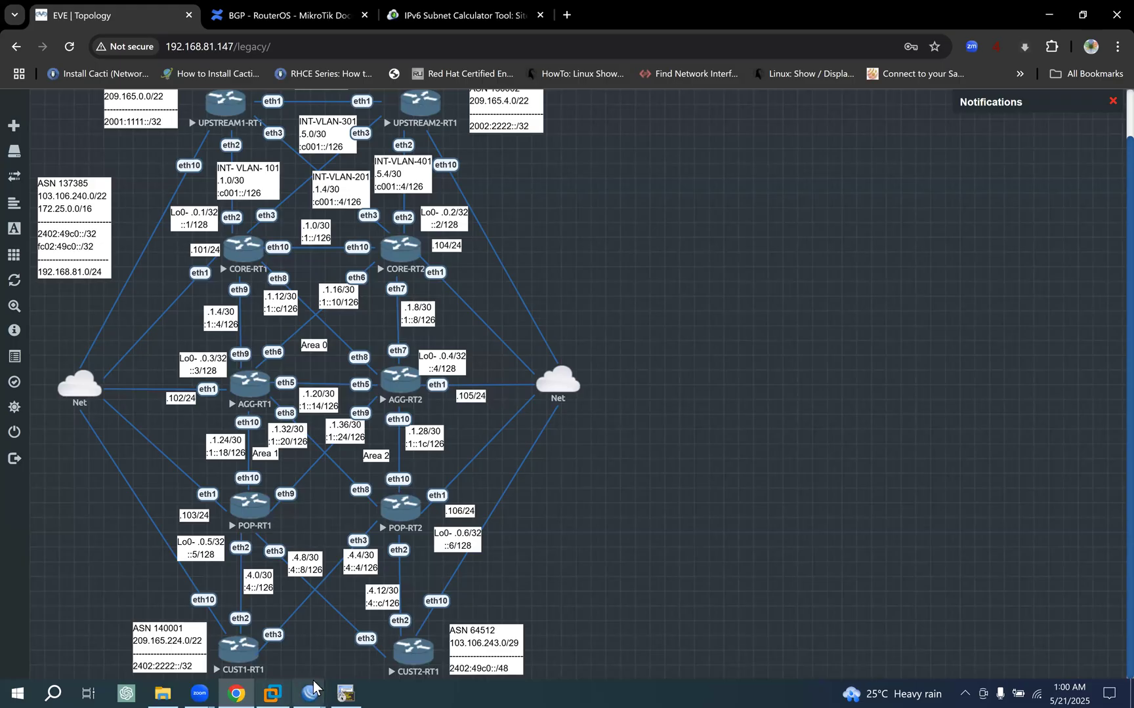
pyautogui.click(347, 626)
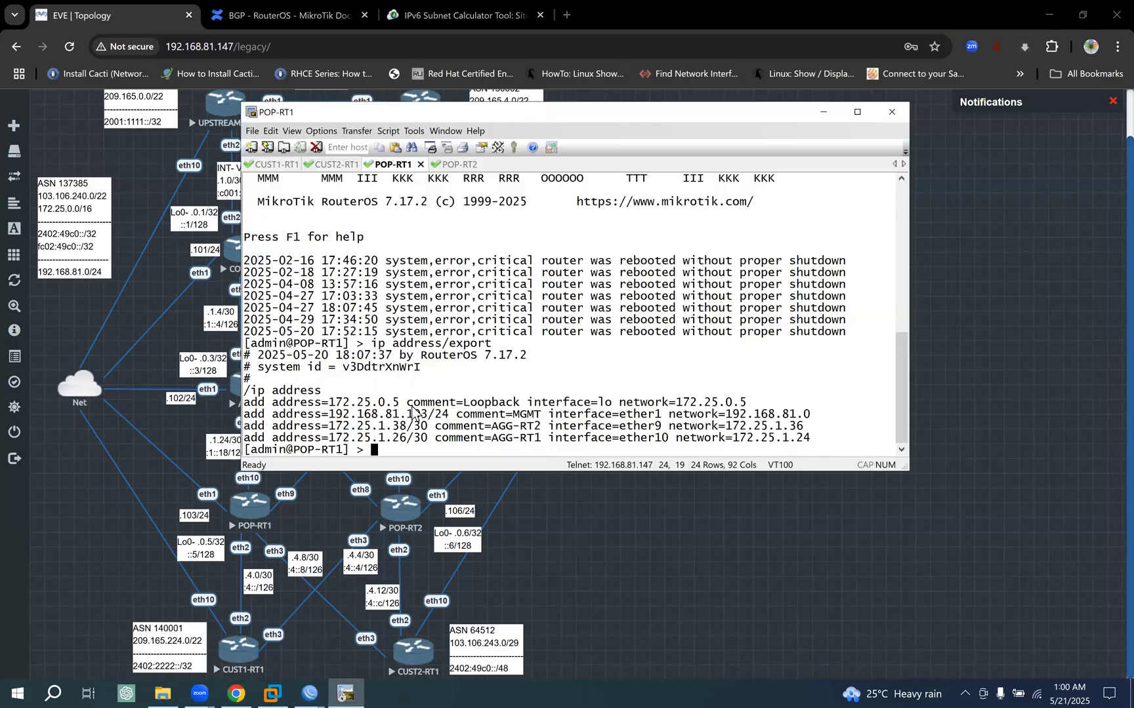
pyautogui.click(890, 117)
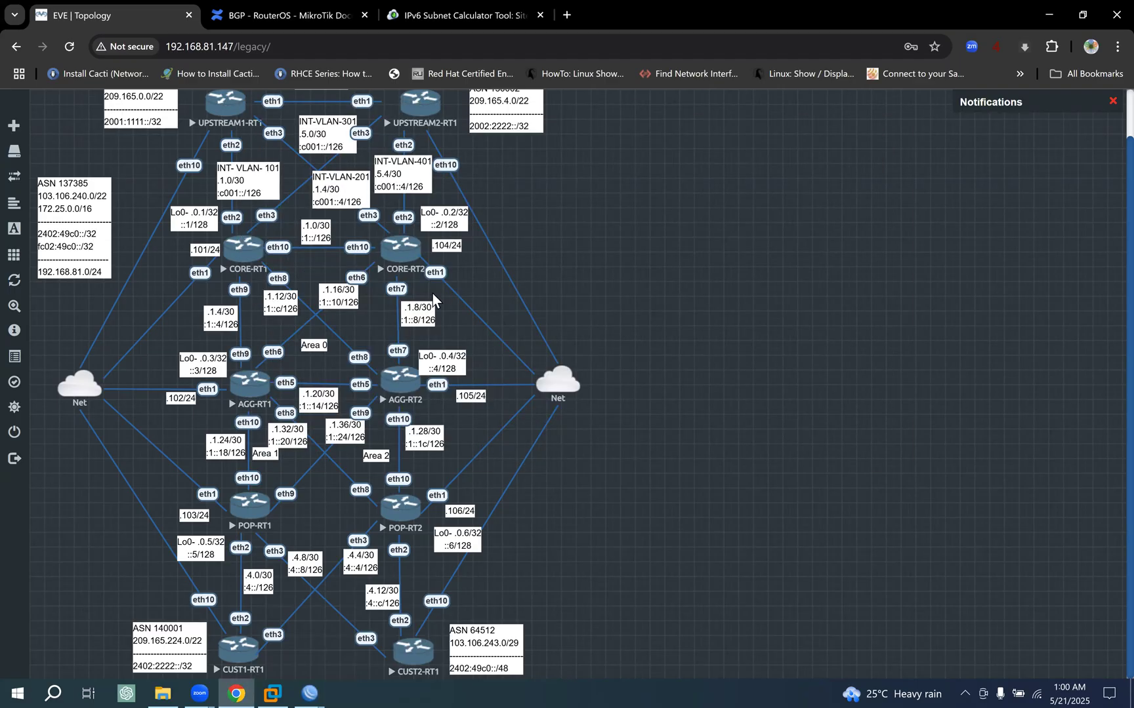
# - Review the Router2 eBGP connection example in the MikroTik BGP documentation and look at the IPv6 Subnet Calculator page
pyautogui.click(297, 8)
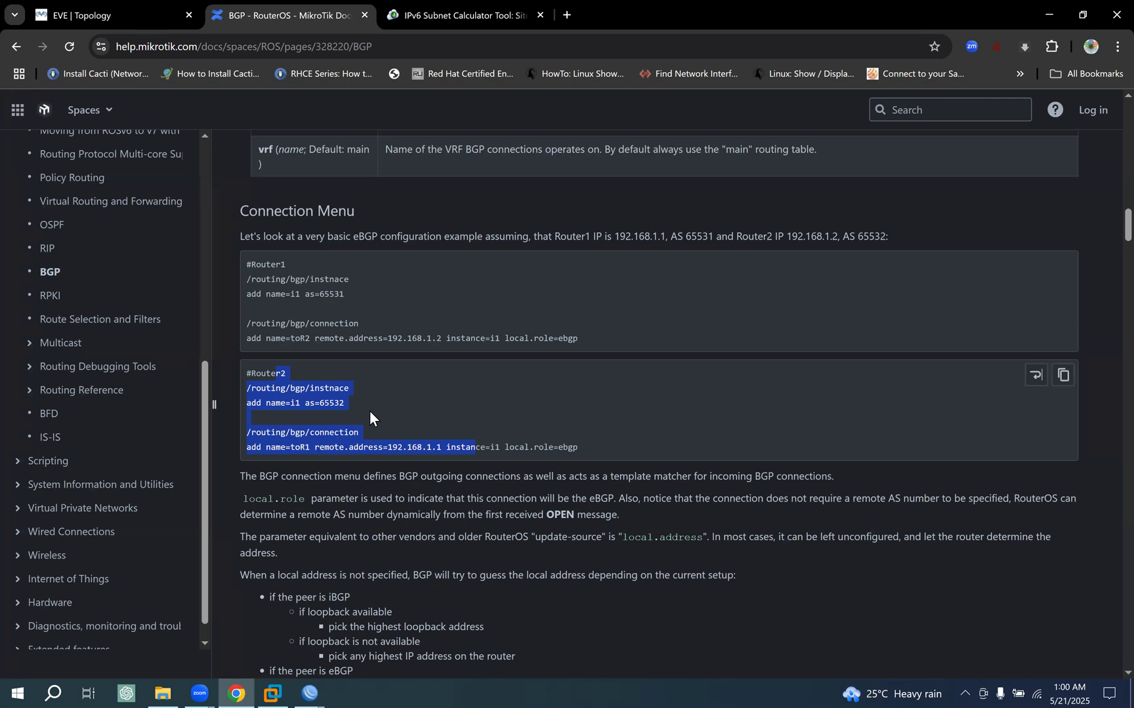
pyautogui.click(315, 391)
pyautogui.moveTo(287, 388); pyautogui.dragTo(525, 451)
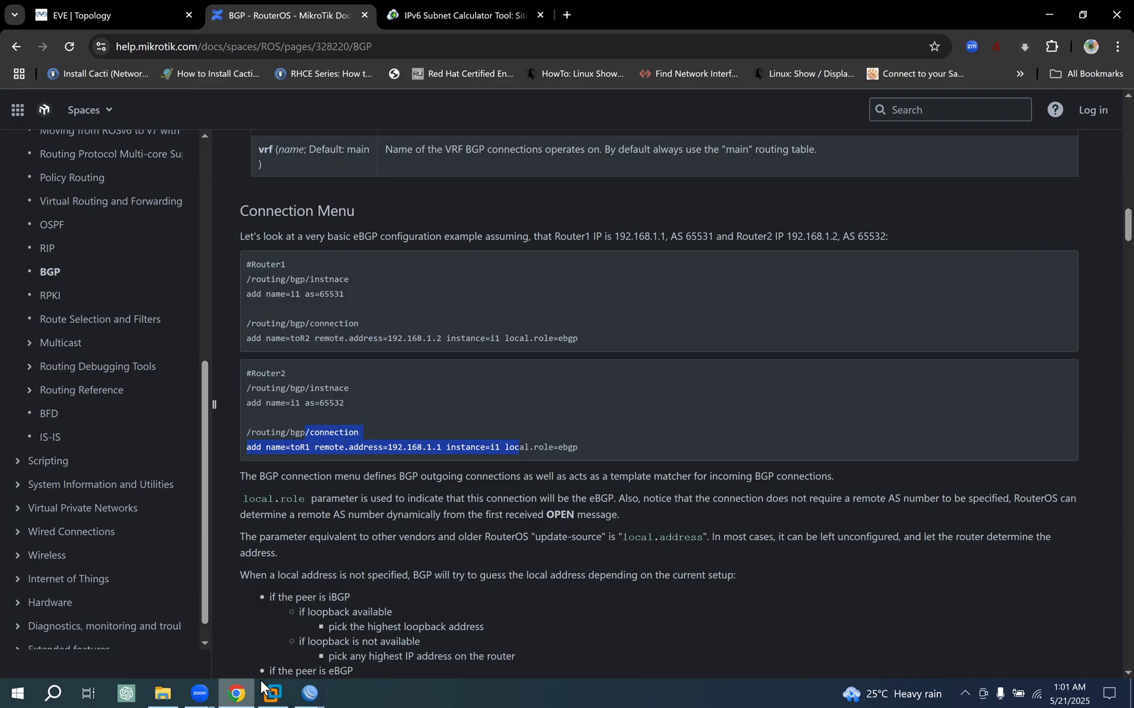
pyautogui.click(309, 688)
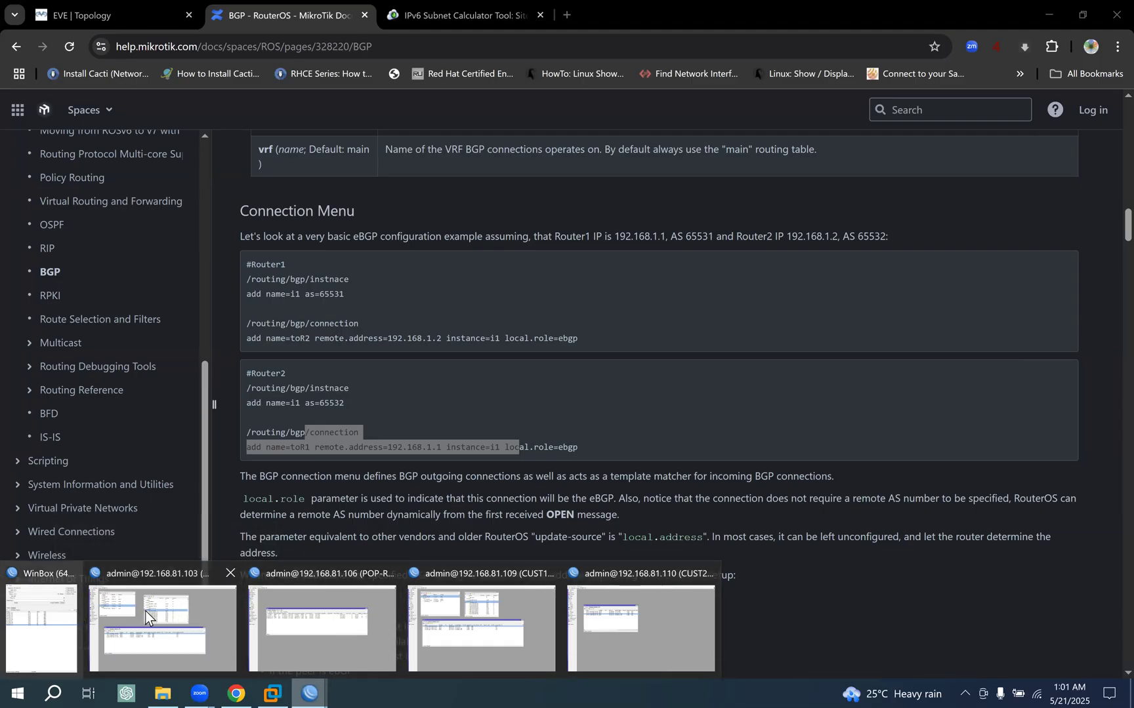
pyautogui.click(445, 8)
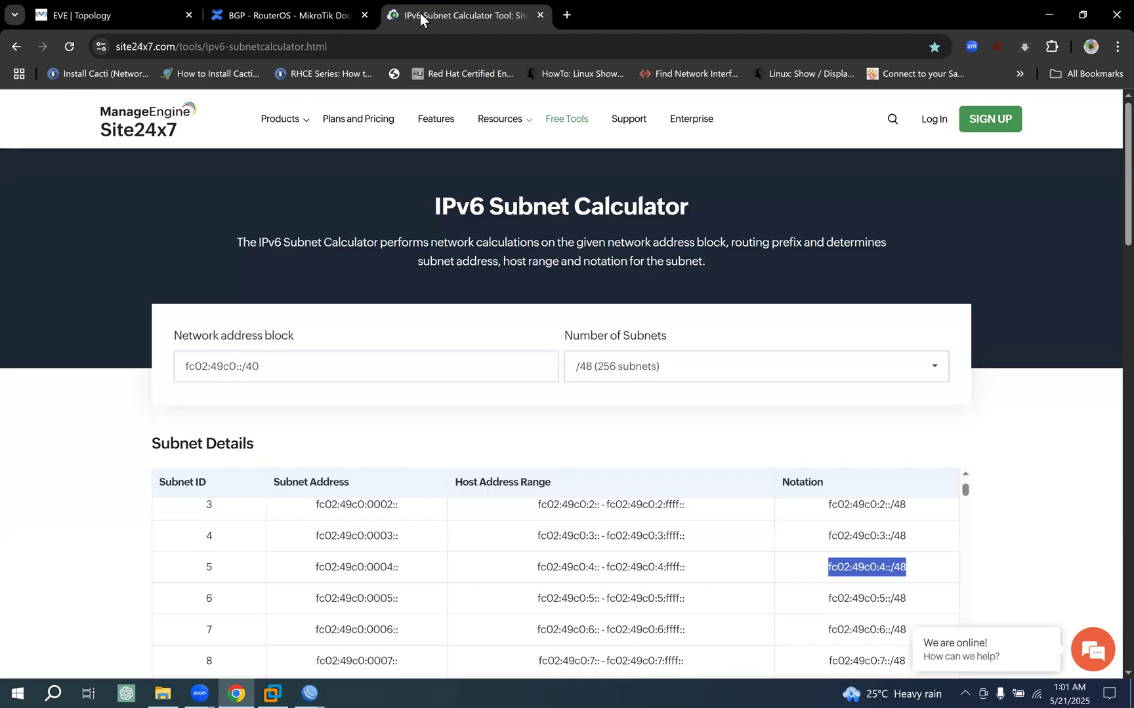
pyautogui.click(364, 235)
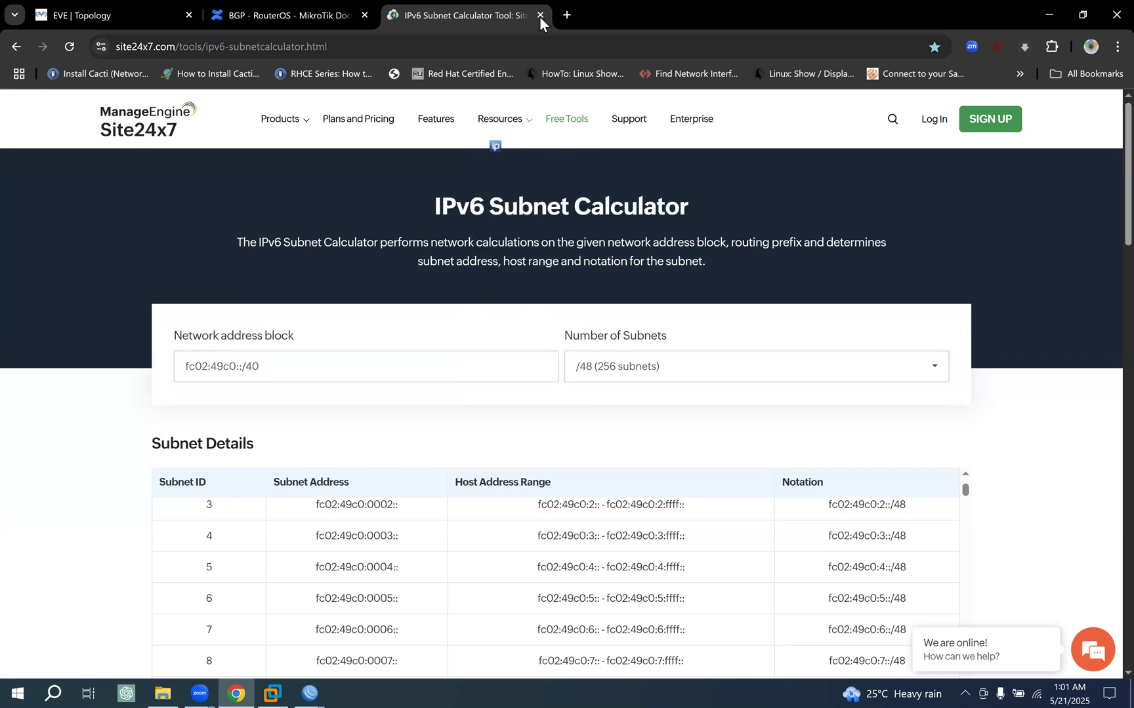
# - Examine the customer-to-POP, upstream-to-core and core-to-POP sections and the OSPF areas on the EVE topology
pyautogui.click(113, 17)
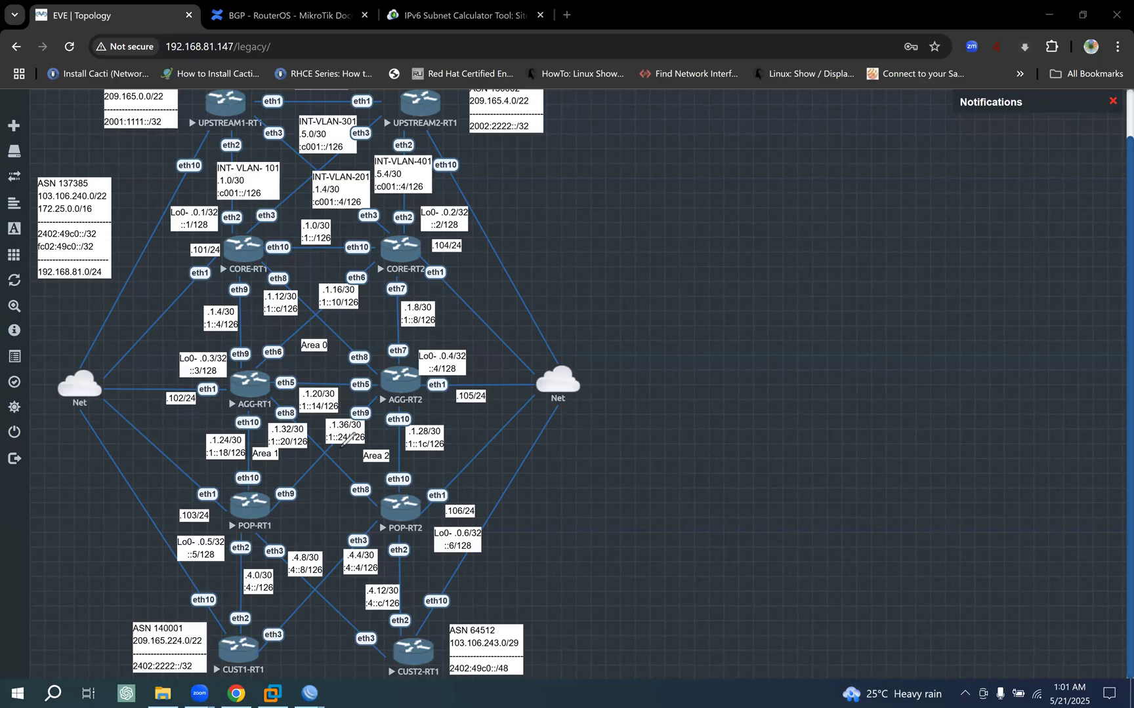
pyautogui.moveTo(228, 482)
pyautogui.mouseDown()
pyautogui.moveTo(196, 582)
pyautogui.moveTo(212, 672)
pyautogui.moveTo(408, 671)
pyautogui.moveTo(458, 633)
pyautogui.moveTo(462, 562)
pyautogui.moveTo(437, 481)
pyautogui.moveTo(226, 482)
pyautogui.mouseUp()
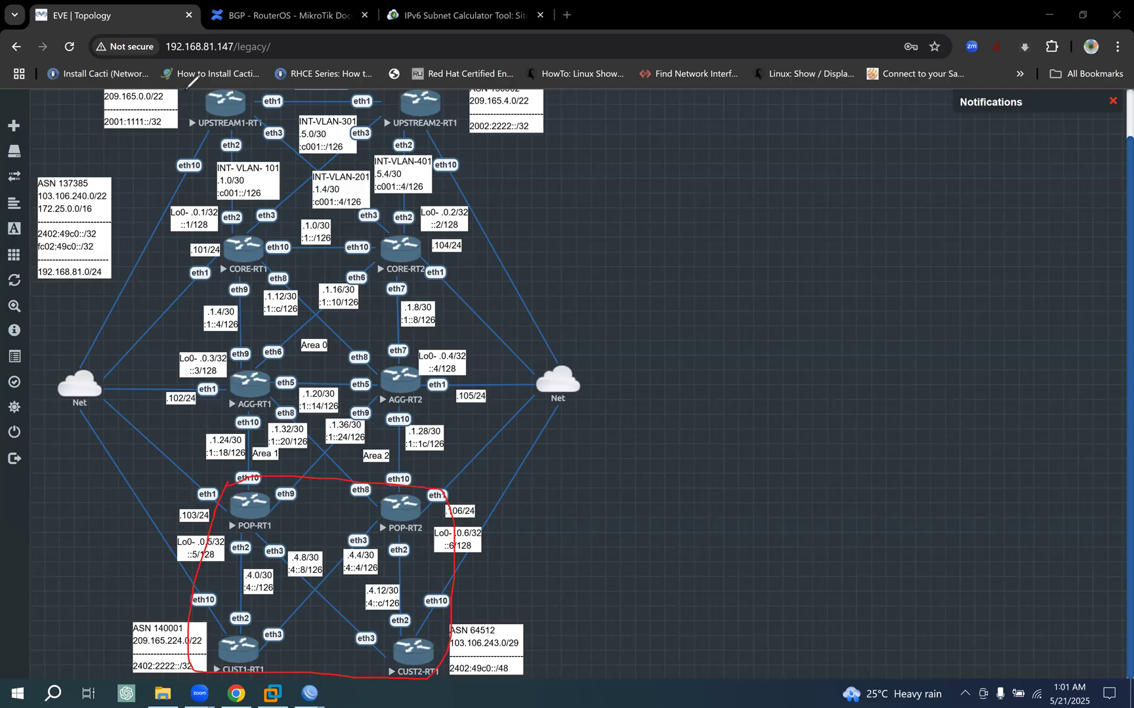
pyautogui.moveTo(198, 85)
pyautogui.mouseDown()
pyautogui.moveTo(198, 190)
pyautogui.moveTo(220, 279)
pyautogui.mouseUp()
pyautogui.moveTo(408, 274)
pyautogui.mouseDown()
pyautogui.moveTo(471, 224)
pyautogui.moveTo(474, 134)
pyautogui.moveTo(369, 83)
pyautogui.moveTo(199, 85)
pyautogui.mouseUp()
pyautogui.moveTo(224, 226); pyautogui.dragTo(211, 355)
pyautogui.moveTo(249, 523)
pyautogui.mouseDown()
pyautogui.moveTo(367, 529)
pyautogui.moveTo(452, 485)
pyautogui.moveTo(436, 226)
pyautogui.moveTo(225, 229)
pyautogui.mouseUp()
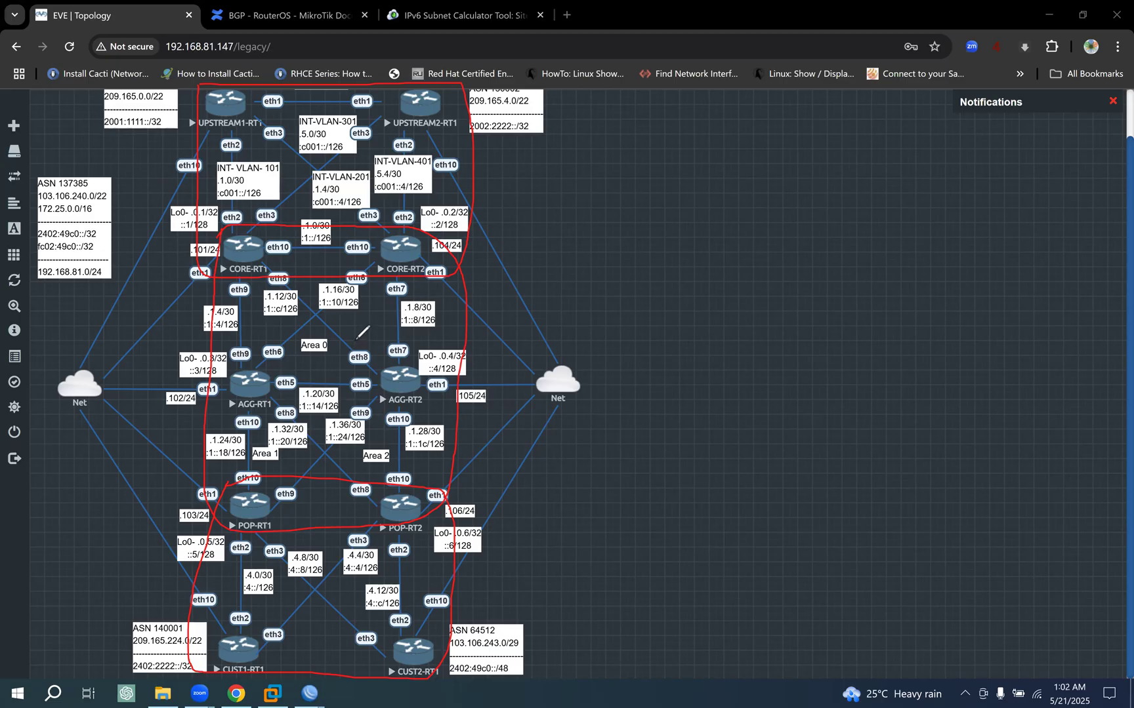
pyautogui.moveTo(347, 325)
pyautogui.mouseDown()
pyautogui.moveTo(323, 317)
pyautogui.moveTo(265, 354)
pyautogui.moveTo(326, 362)
pyautogui.moveTo(362, 339)
pyautogui.mouseUp()
pyautogui.moveTo(268, 311)
pyautogui.mouseDown()
pyautogui.moveTo(301, 393)
pyautogui.moveTo(383, 378)
pyautogui.moveTo(378, 315)
pyautogui.moveTo(288, 310)
pyautogui.moveTo(269, 351)
pyautogui.moveTo(320, 383)
pyautogui.moveTo(339, 376)
pyautogui.mouseUp()
pyautogui.moveTo(270, 447)
pyautogui.mouseDown()
pyautogui.moveTo(299, 439)
pyautogui.moveTo(253, 460)
pyautogui.moveTo(298, 441)
pyautogui.moveTo(282, 428)
pyautogui.mouseUp()
pyautogui.moveTo(390, 420)
pyautogui.mouseDown()
pyautogui.moveTo(371, 466)
pyautogui.moveTo(410, 452)
pyautogui.moveTo(376, 405)
pyautogui.moveTo(388, 430)
pyautogui.mouseUp()
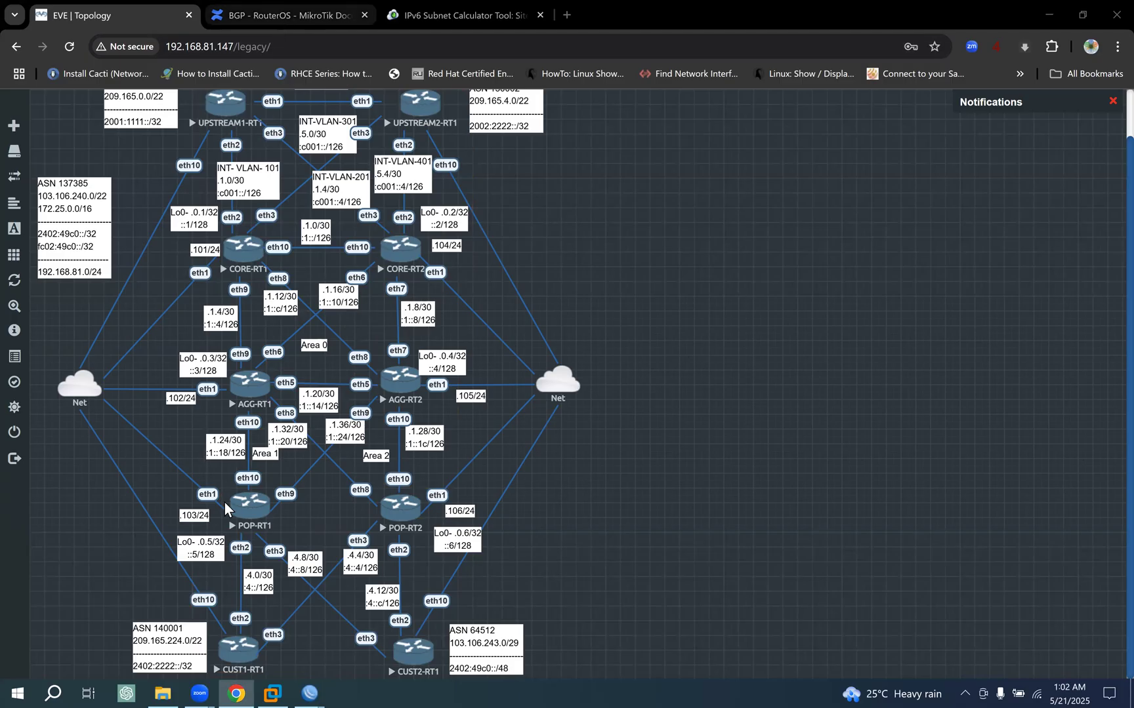
# - Read the BGP documentation's rules for choosing the local address with iBGP and eBGP peers
pyautogui.click(283, 15)
pyautogui.scroll(-3, 346, 544)
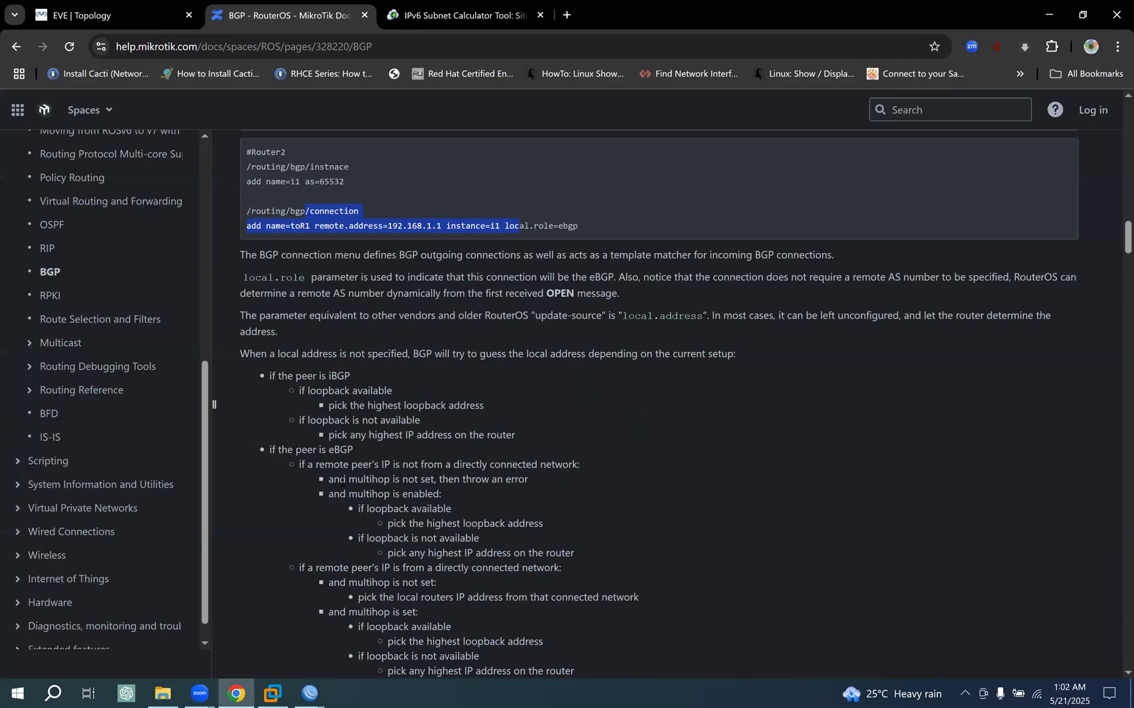
pyautogui.scroll(1, 309, 329)
pyautogui.moveTo(308, 329); pyautogui.dragTo(425, 550)
pyautogui.scroll(-7, 426, 548)
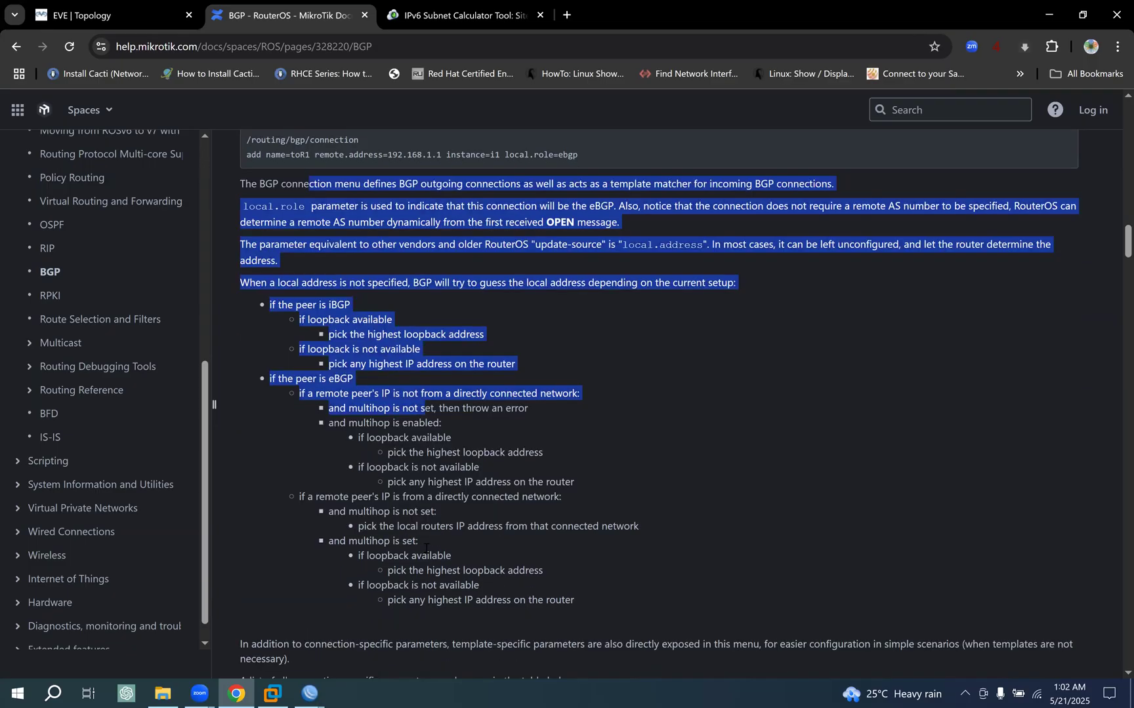
# - Look through the BGP documentation's connection parameters, Session Menu and Template Menu sections, and return to the contents list at the page's start
pyautogui.scroll(-5, 426, 549)
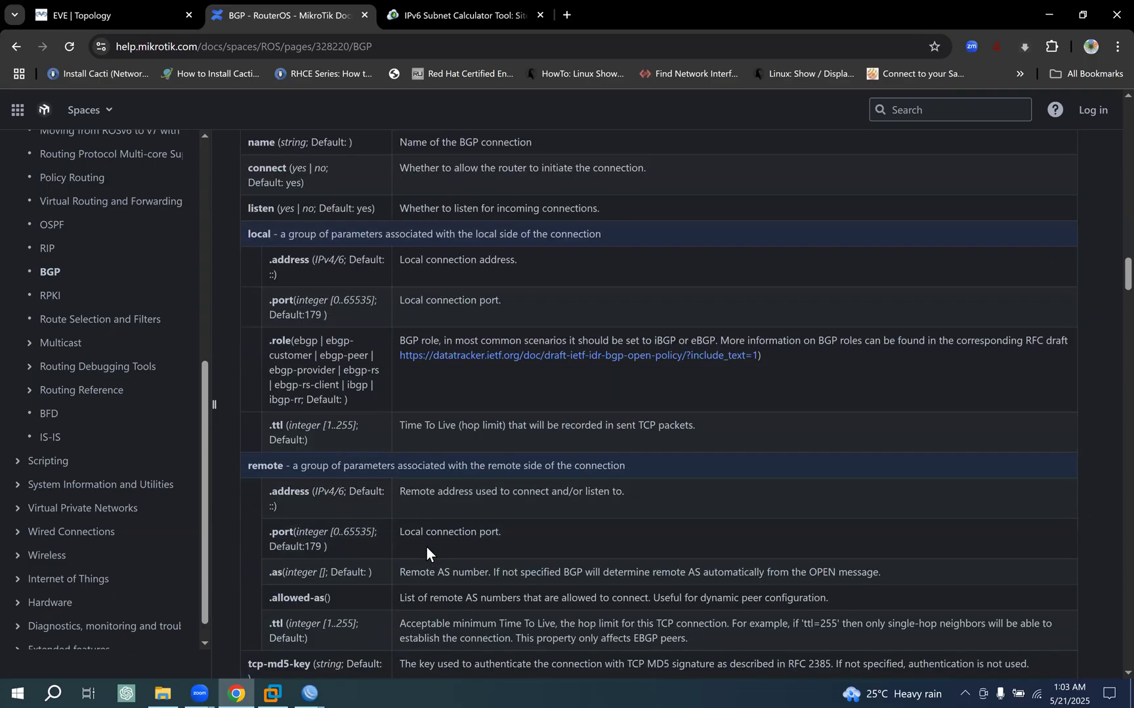
pyautogui.scroll(-9, 427, 549)
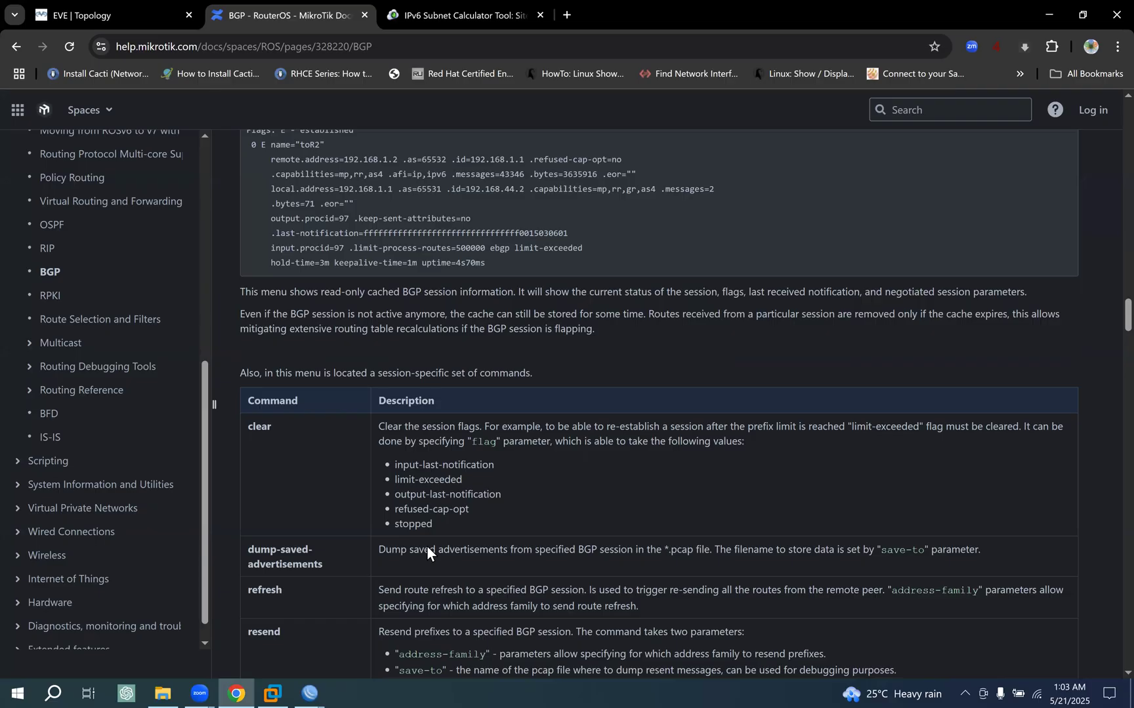
pyautogui.scroll(-3, 427, 550)
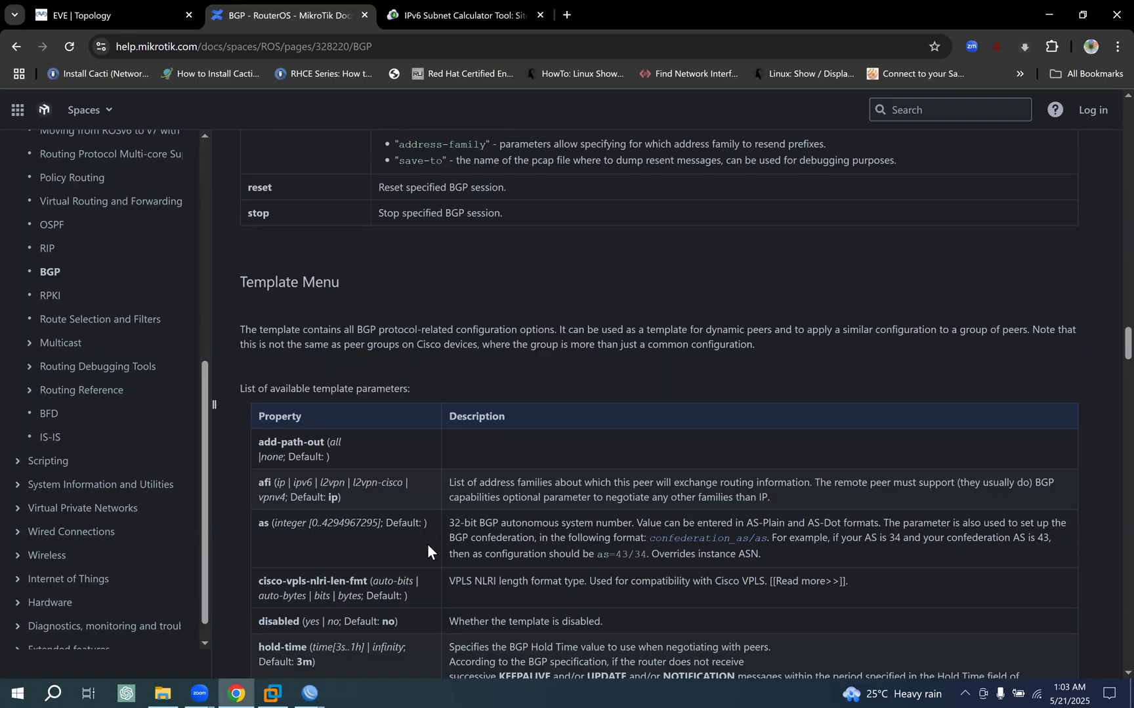
pyautogui.scroll(-3, 427, 548)
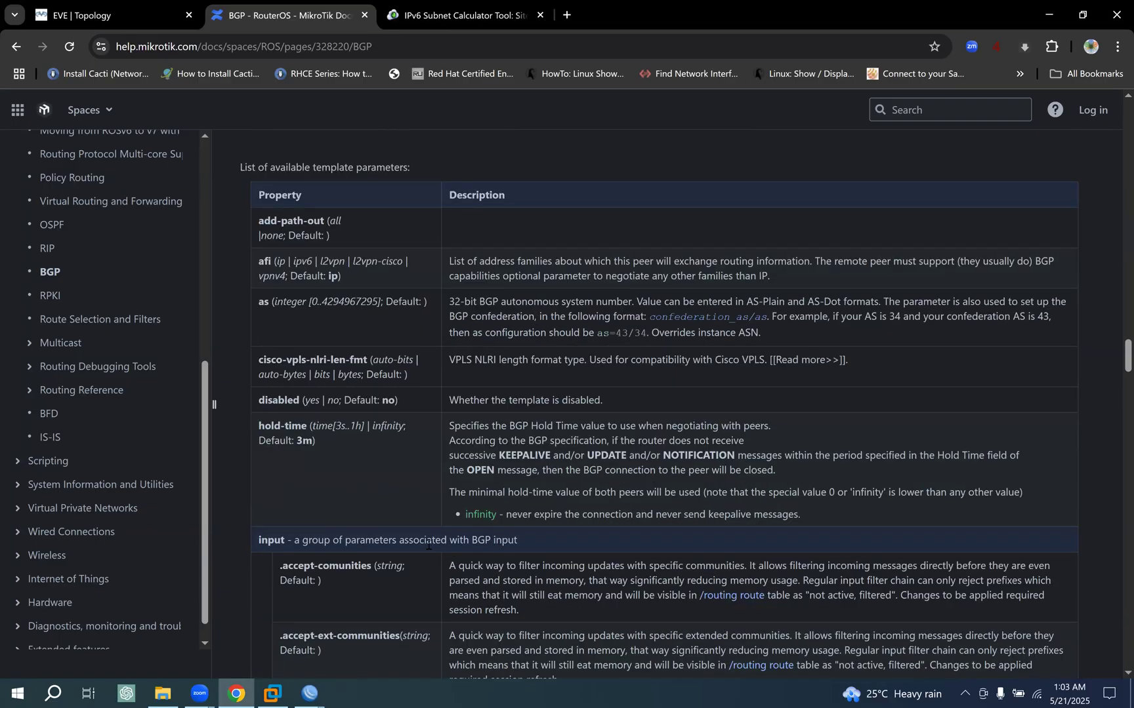
pyautogui.scroll(15, 428, 544)
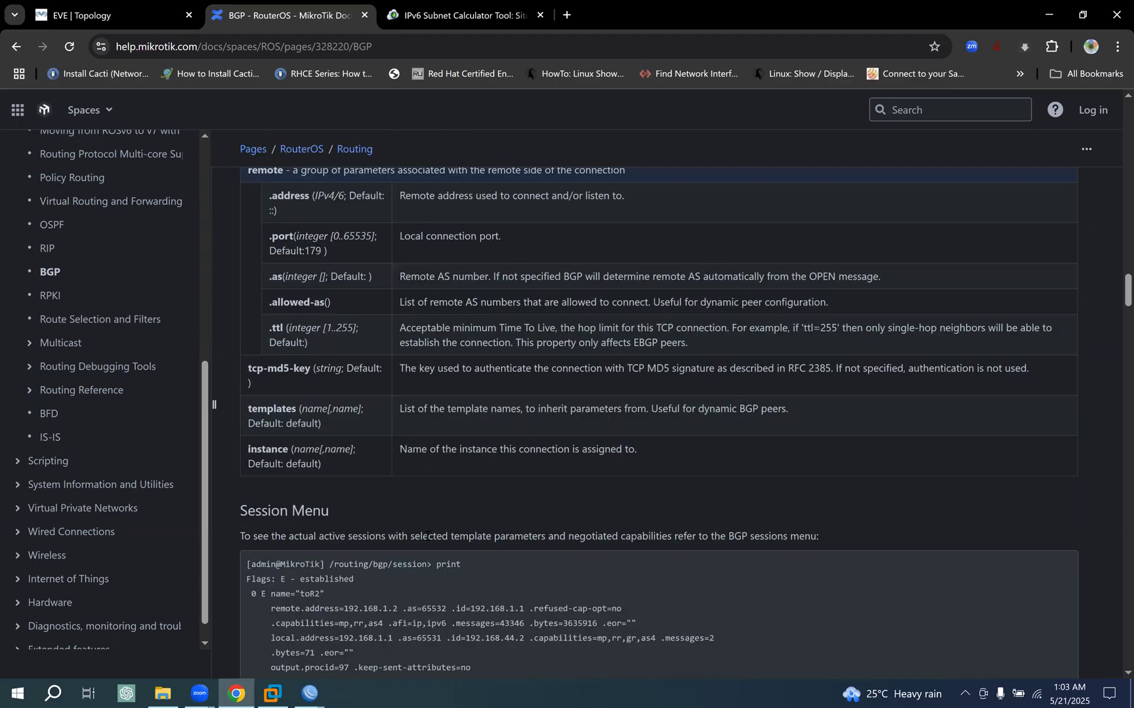
pyautogui.scroll(20, 427, 537)
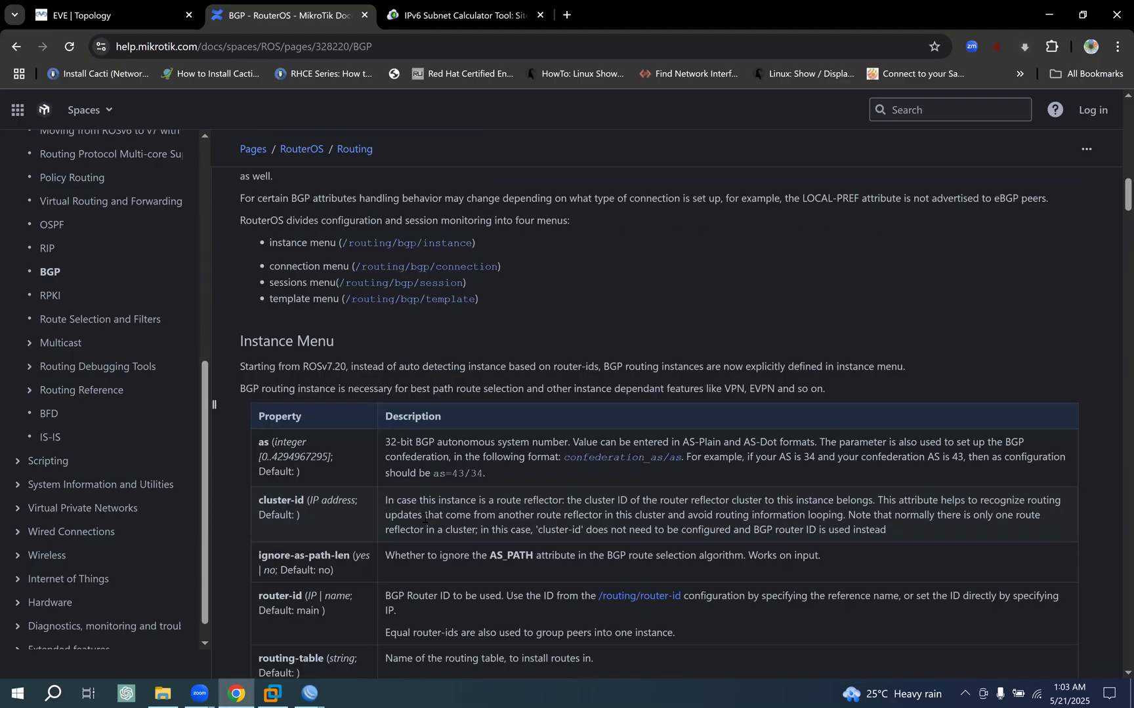
pyautogui.scroll(12, 424, 517)
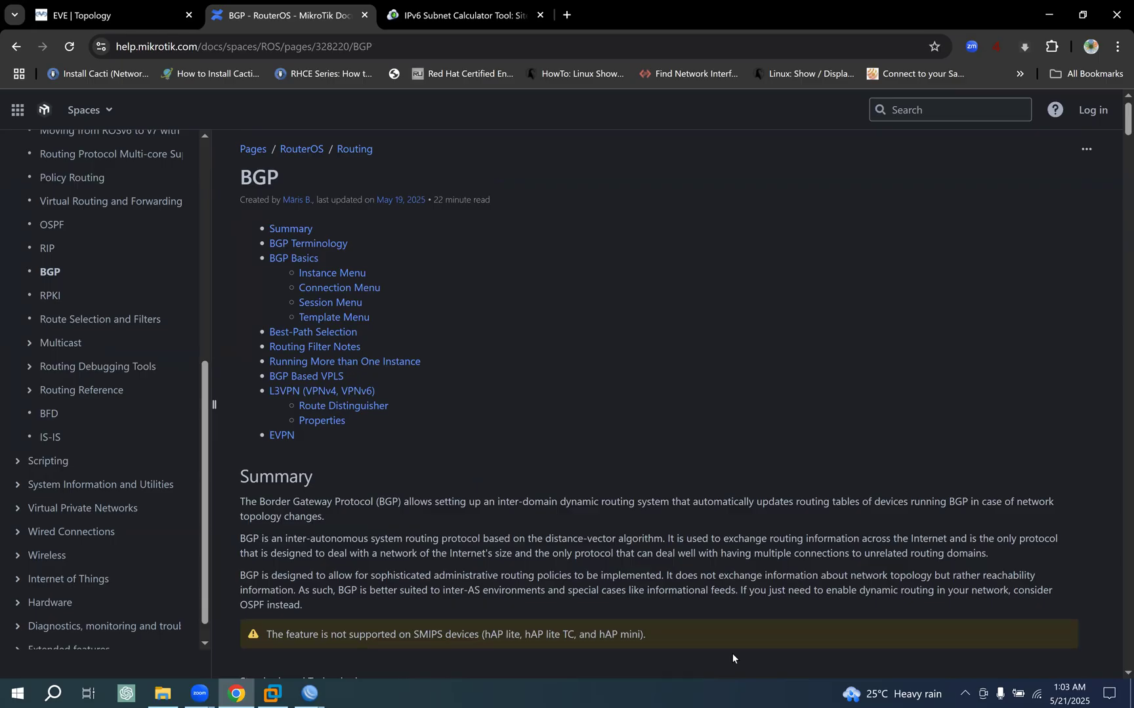
pyautogui.rightClick(998, 523)
pyautogui.click(1023, 485)
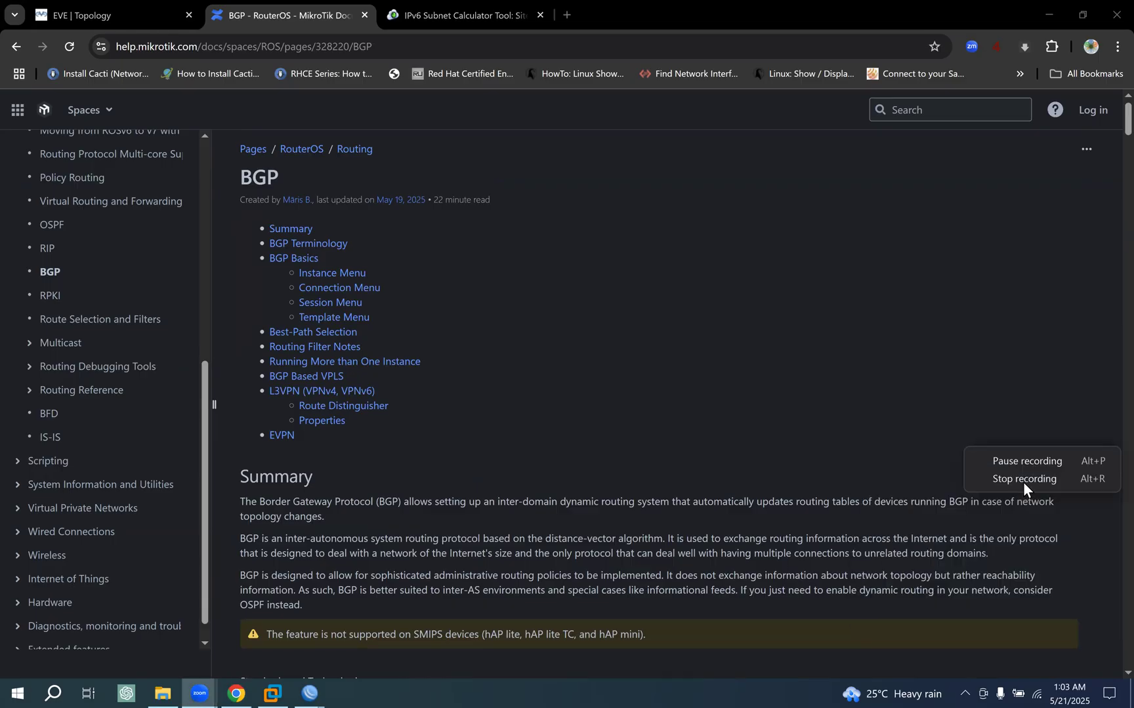